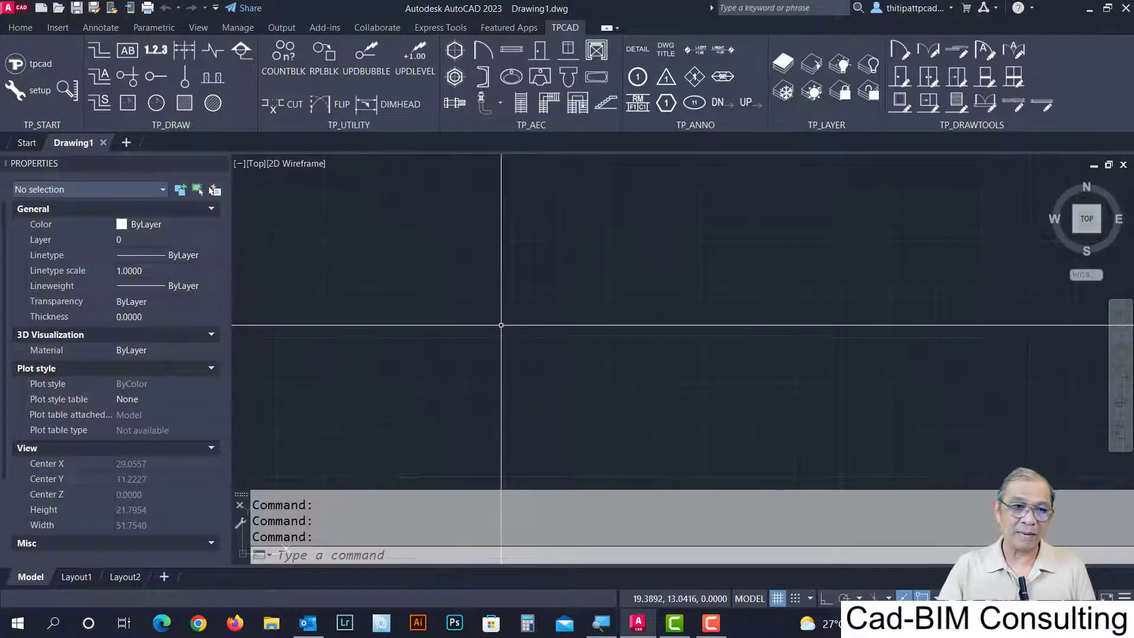
Switch the ribbon to the Home tab to show the Draw and Modify panels.
{"action": "left_click", "coordinate": [18, 27]}
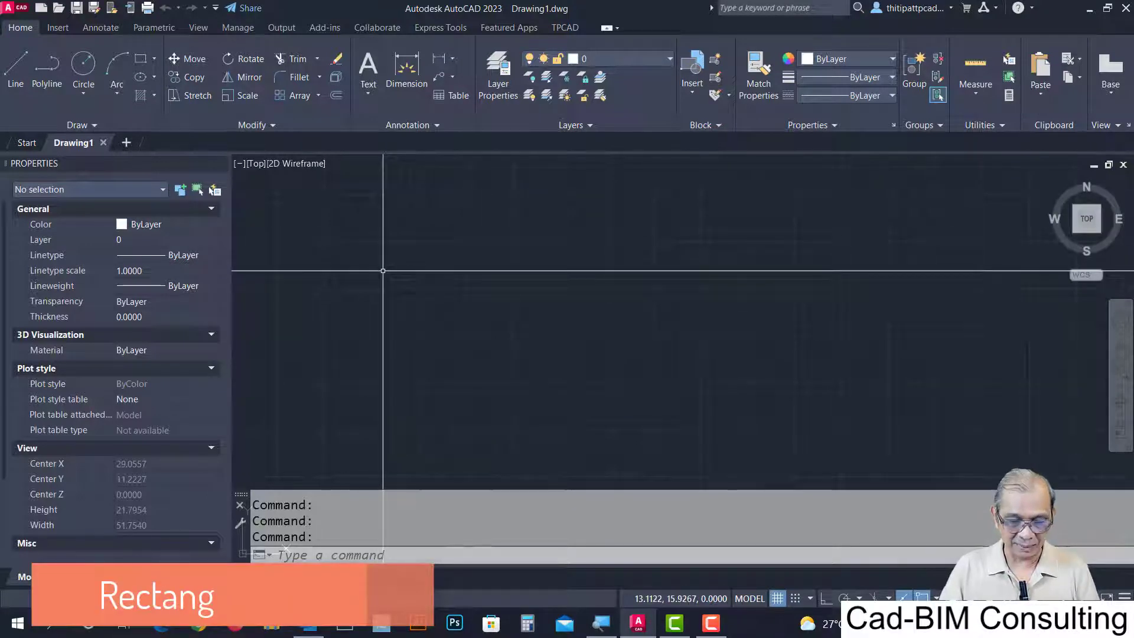
Turn on Snap and draw a plain square-cornered rectangle with RECTANG.
{"action": "type", "text": "rec"}
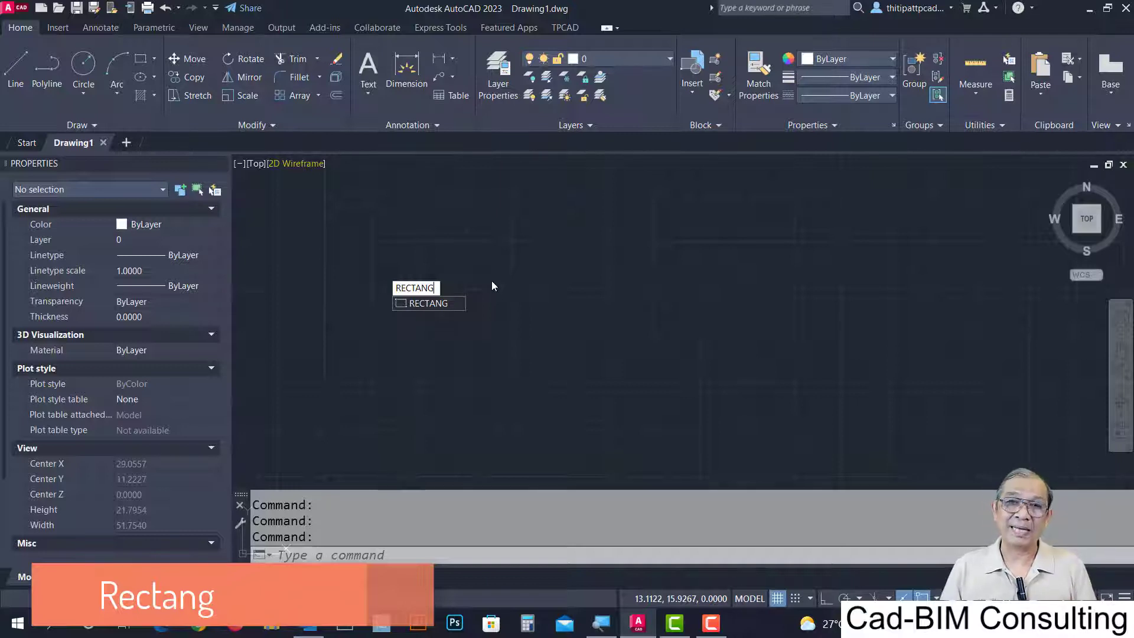
{"action": "key", "text": "Return"}
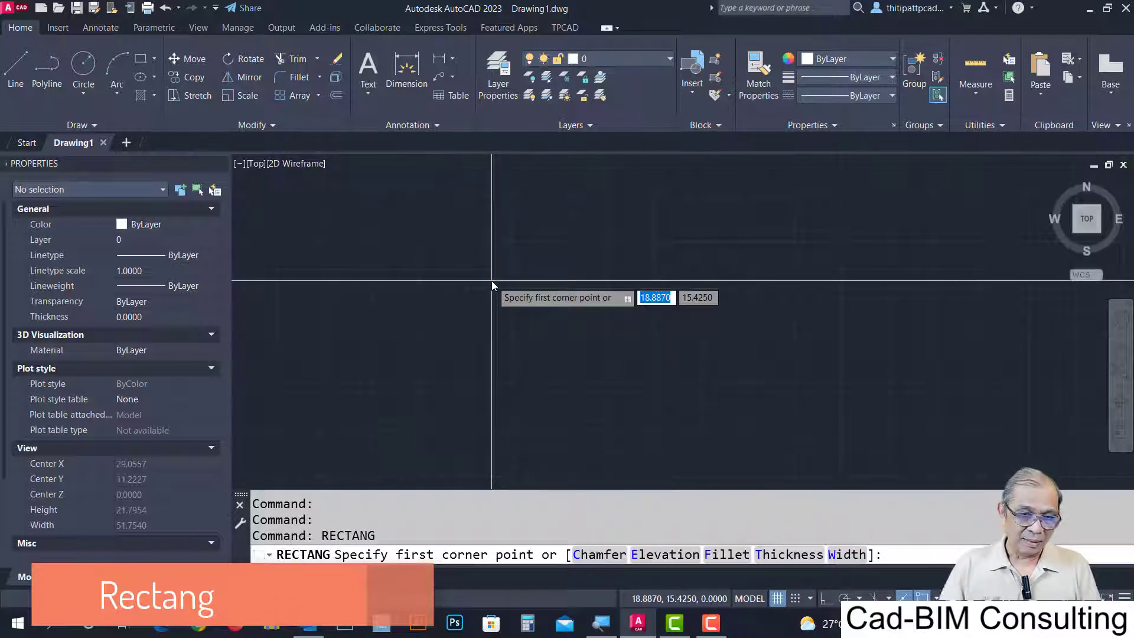
{"action": "left_click", "coordinate": [796, 599]}
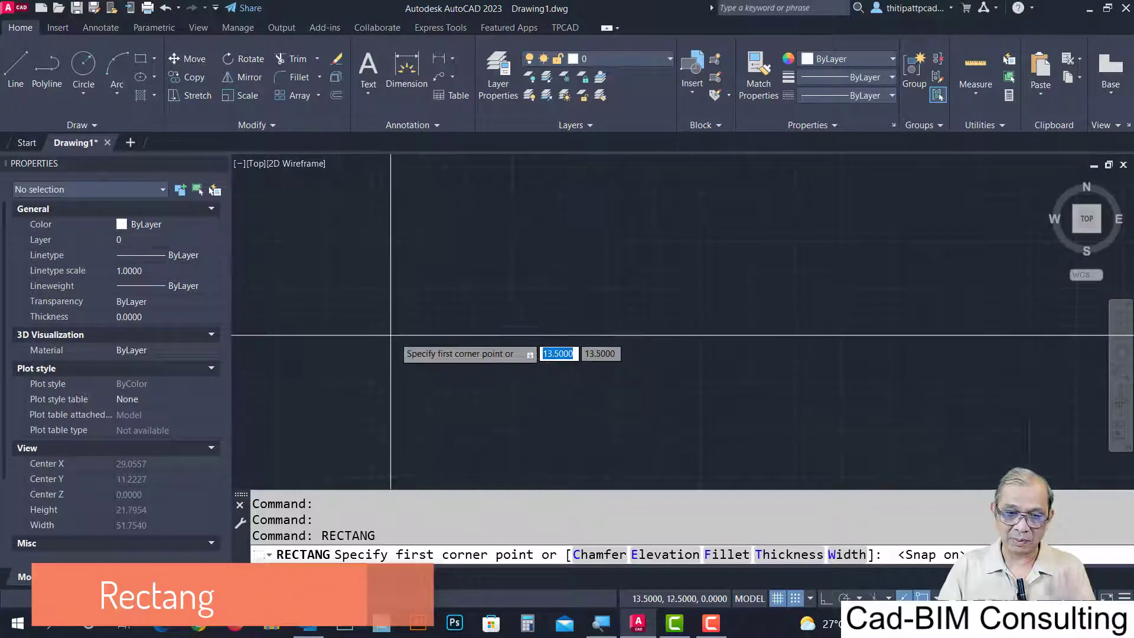
{"action": "left_click", "coordinate": [390, 363]}
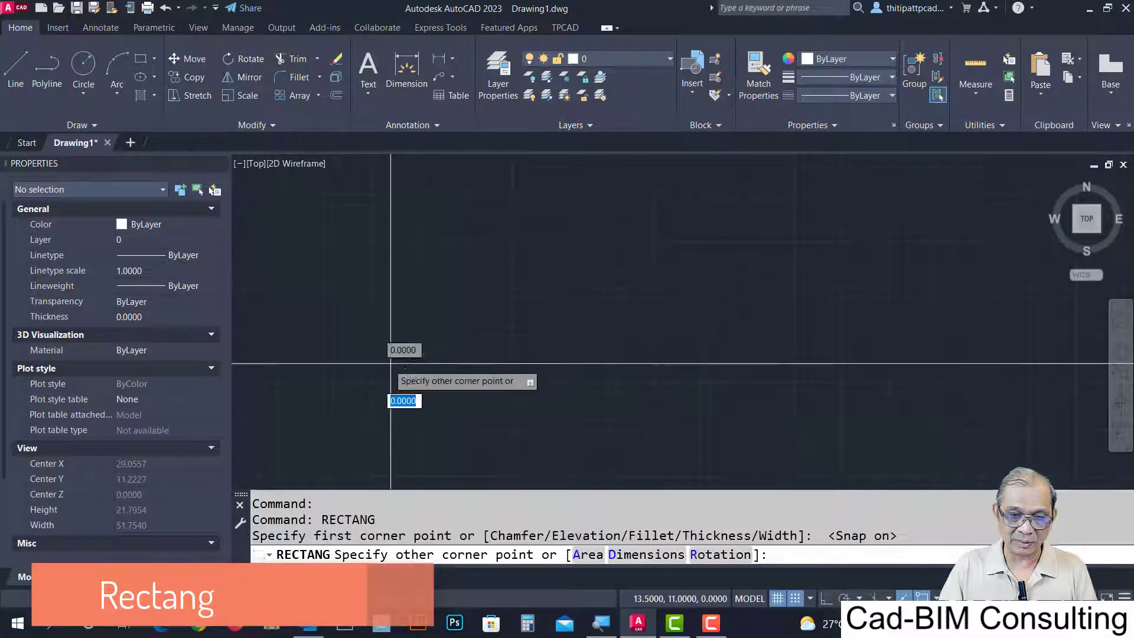
{"action": "left_click", "coordinate": [550, 269]}
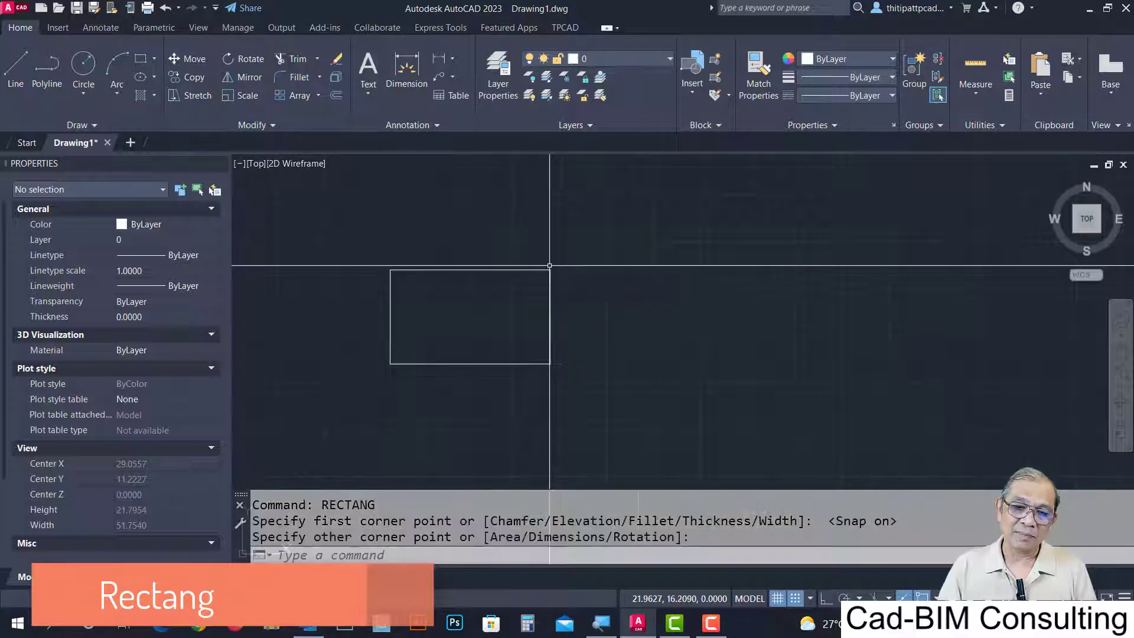
{"action": "middle_click_drag", "start_coordinate": [656, 386], "coordinate": [619, 381]}
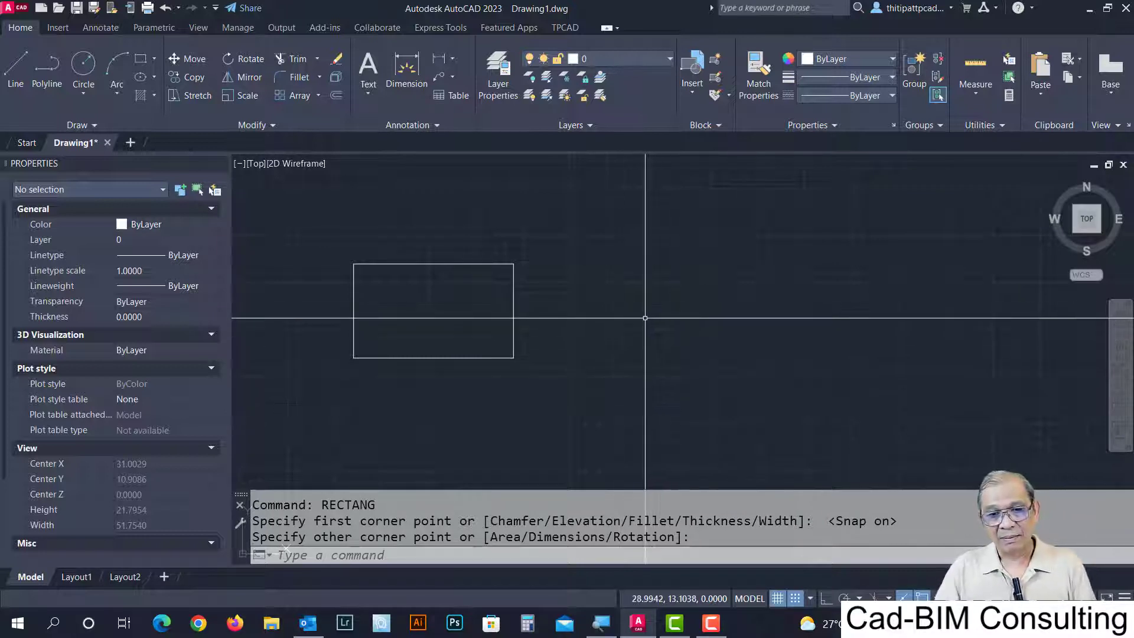
{"action": "mouse_move", "coordinate": [650, 392]}
{"action": "middle_mouse_down"}
{"action": "mouse_move", "coordinate": [567, 311]}
{"action": "mouse_move", "coordinate": [537, 329]}
{"action": "middle_mouse_up"}
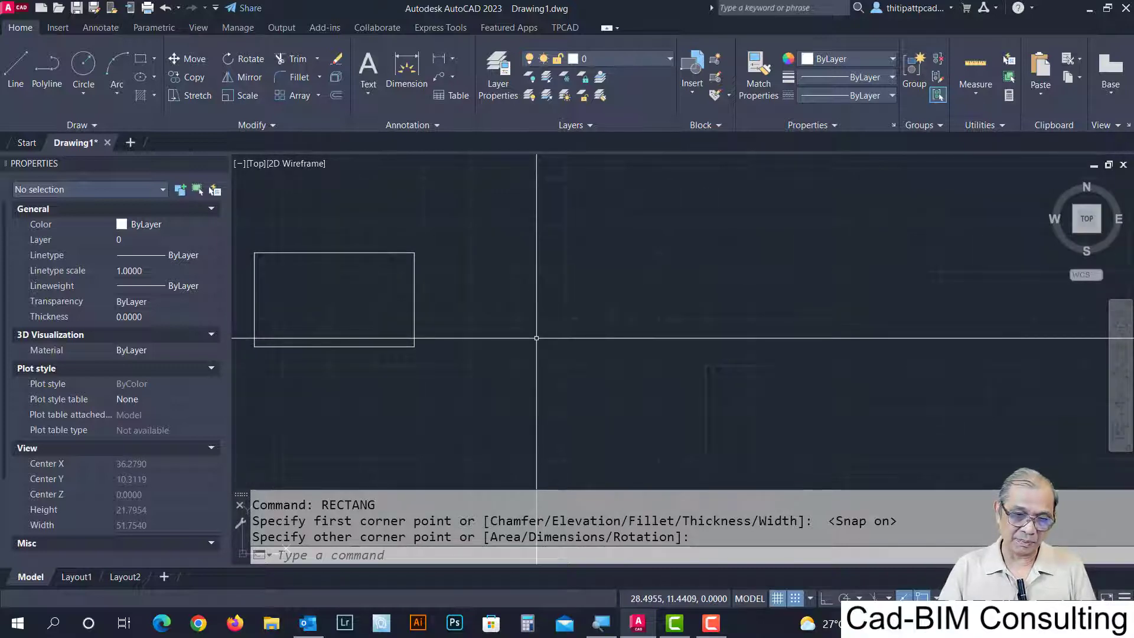
{"action": "key", "text": "Return"}
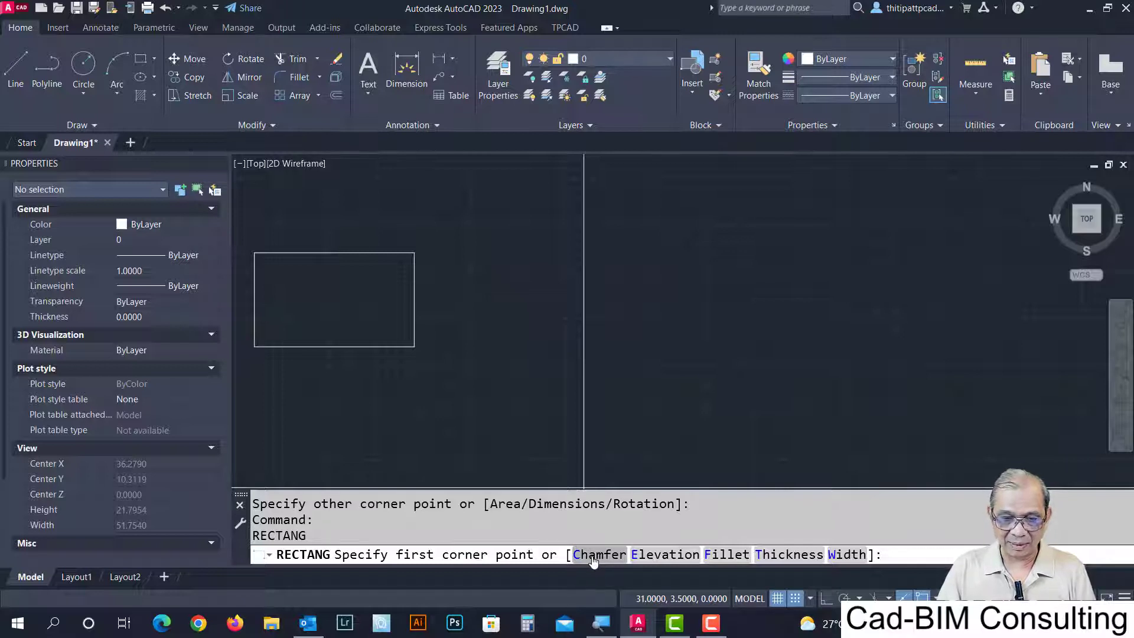
Draw a rectangle with 0.5 × 0.5 chamfered corners beside the plain one.
{"action": "left_click", "coordinate": [594, 554]}
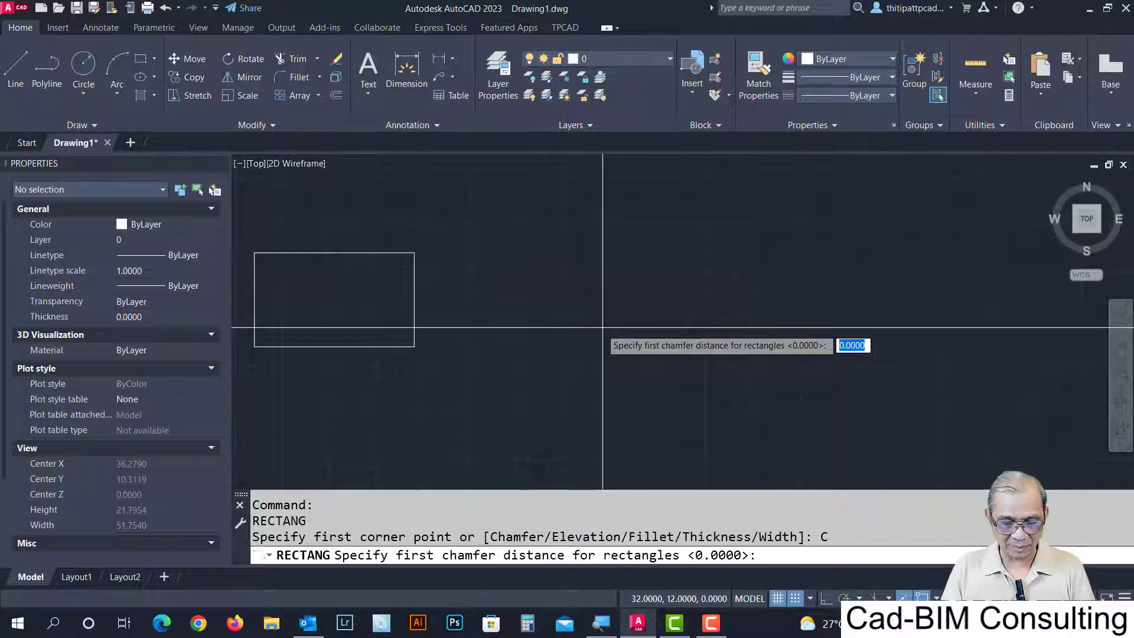
{"action": "type", "text": ".5"}
{"action": "key", "text": "Return"}
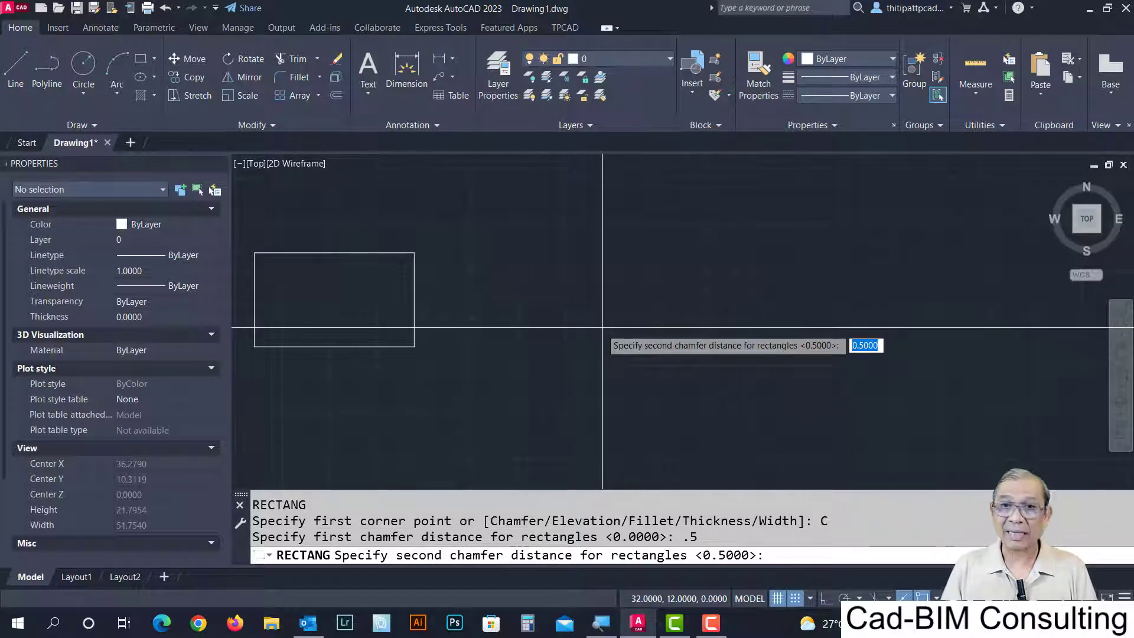
{"action": "type", "text": ".5"}
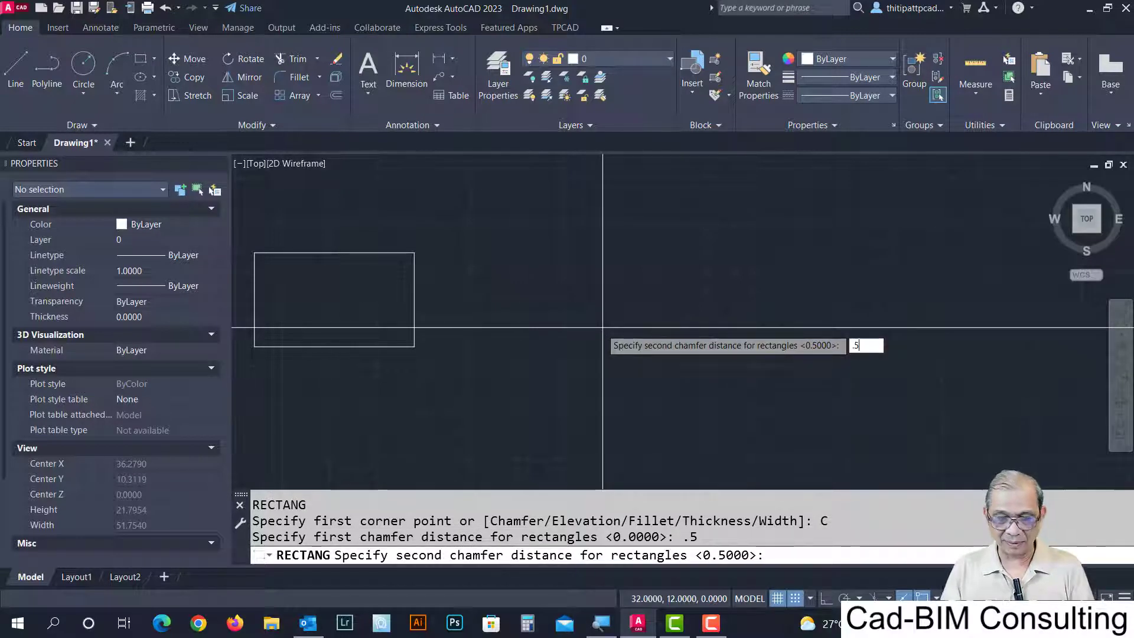
{"action": "key", "text": "Return"}
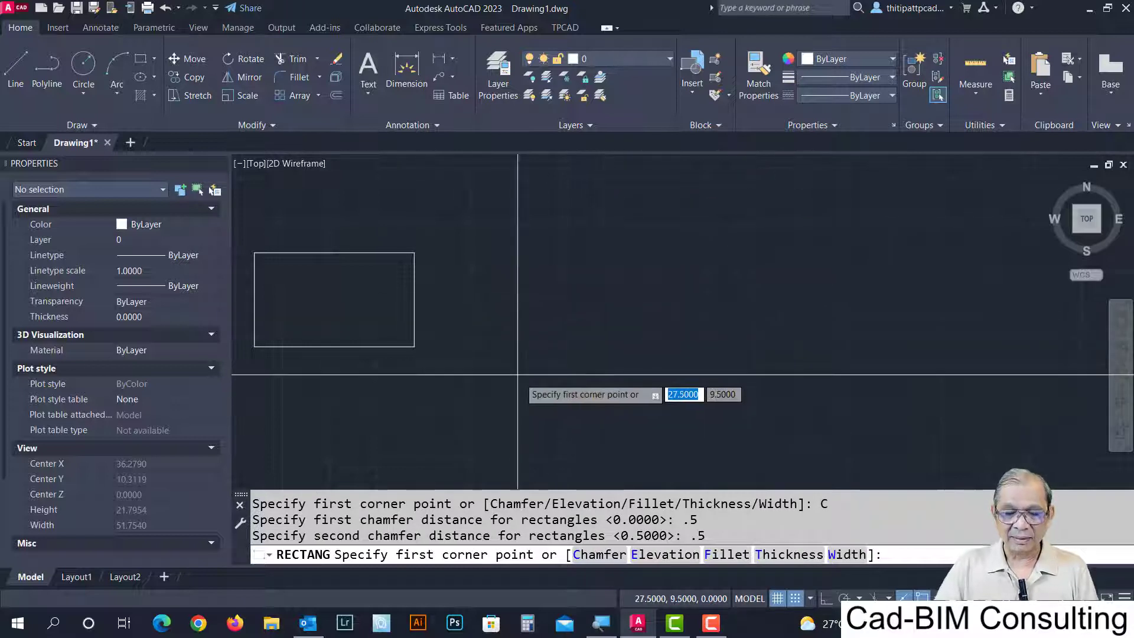
{"action": "left_click", "coordinate": [490, 347]}
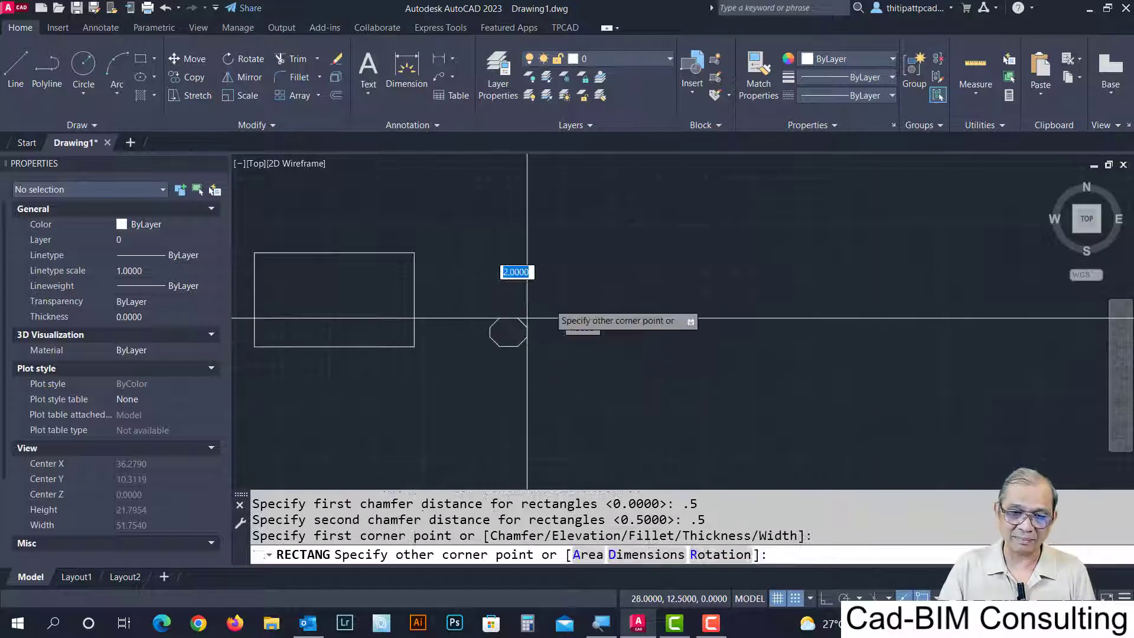
{"action": "left_click", "coordinate": [678, 253]}
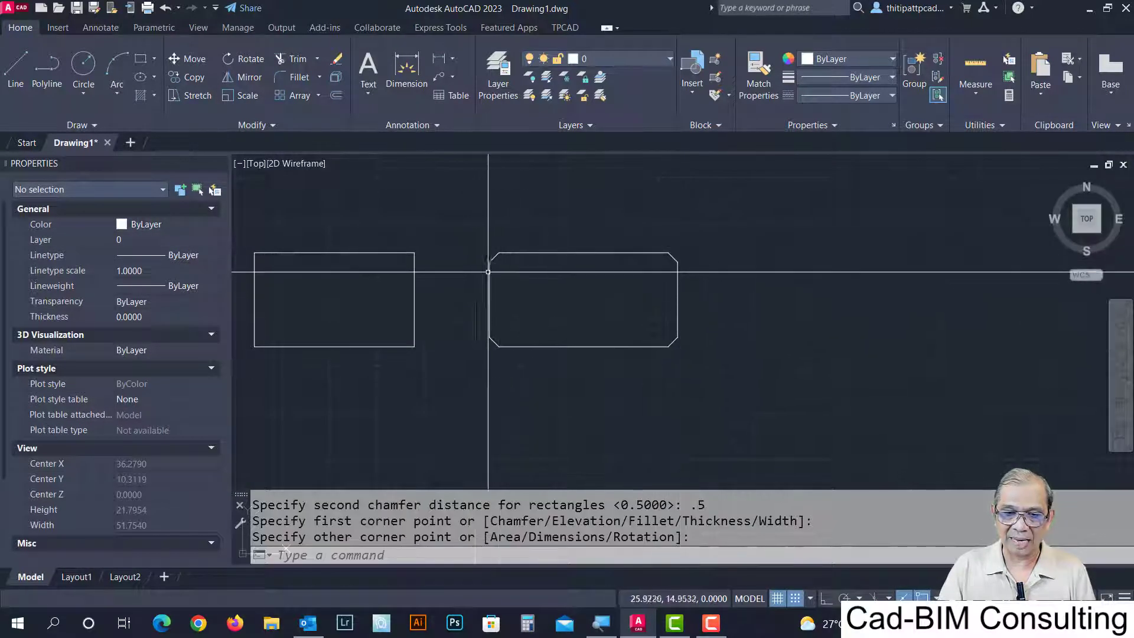
{"action": "middle_click_drag", "start_coordinate": [649, 373], "coordinate": [437, 362]}
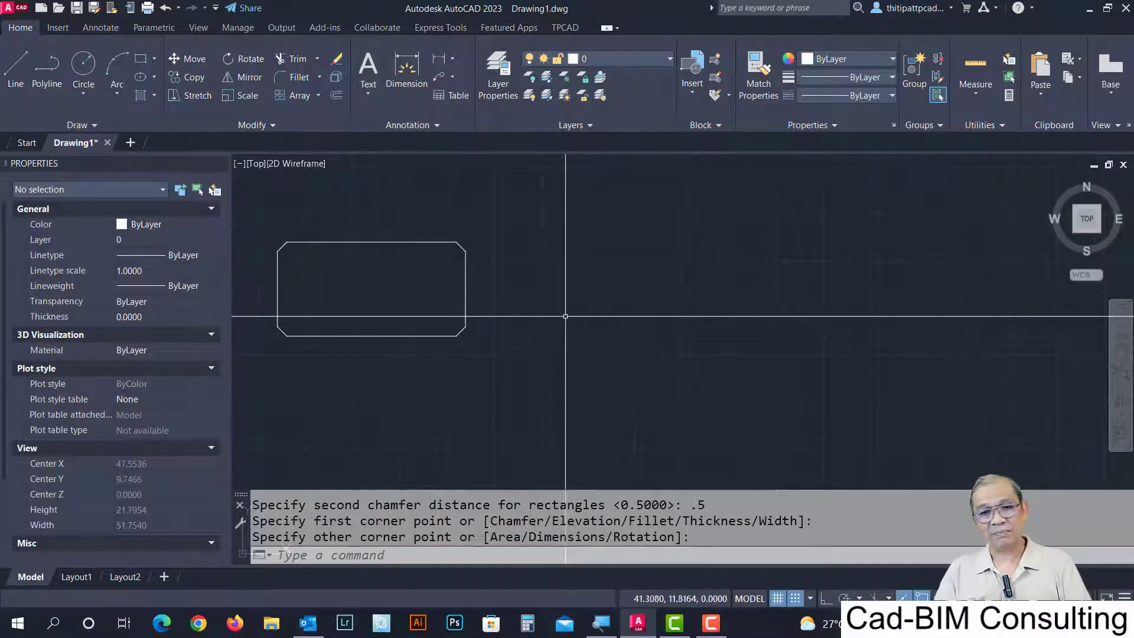
Draw a third rectangle with 0.5-radius filleted corners right of the chamfered one.
{"action": "key", "text": "Return"}
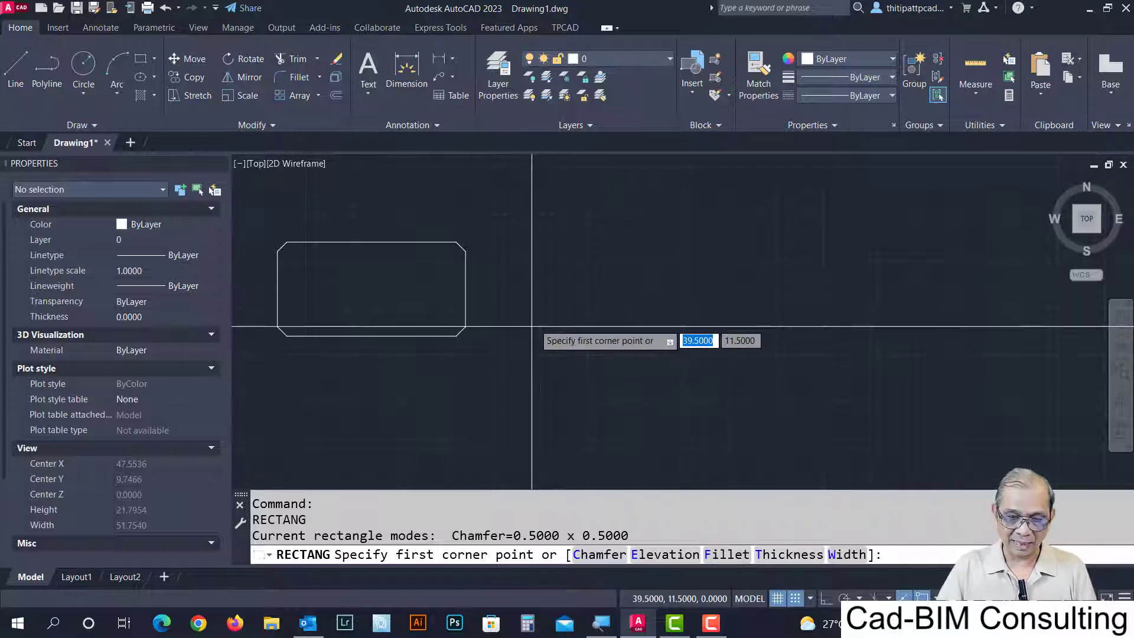
{"action": "left_click", "coordinate": [730, 554]}
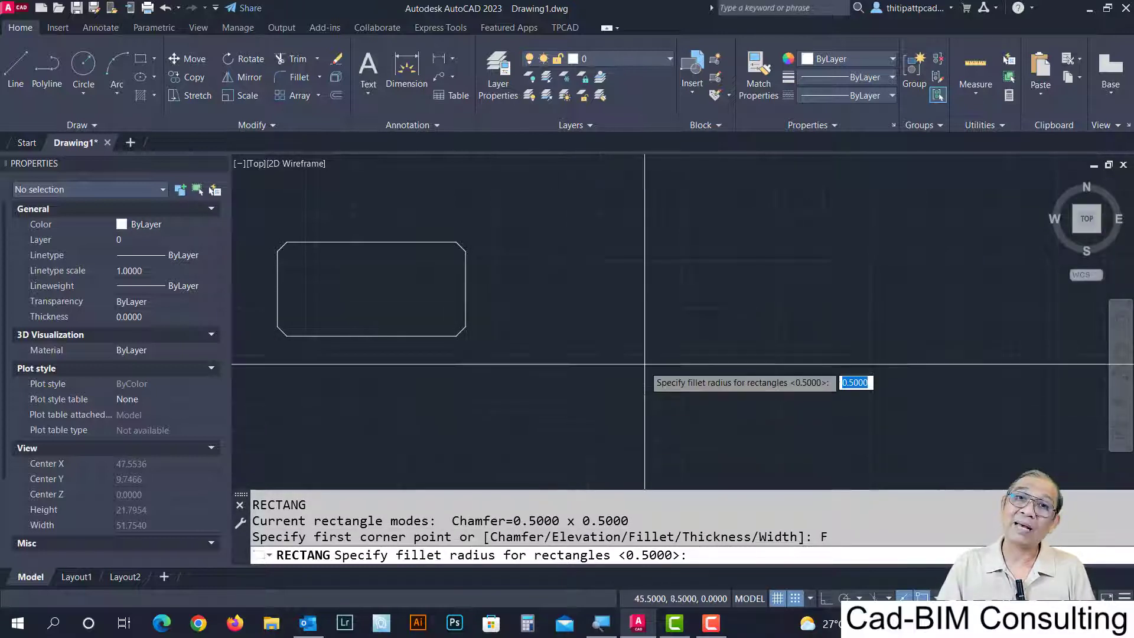
{"action": "key", "text": "Return"}
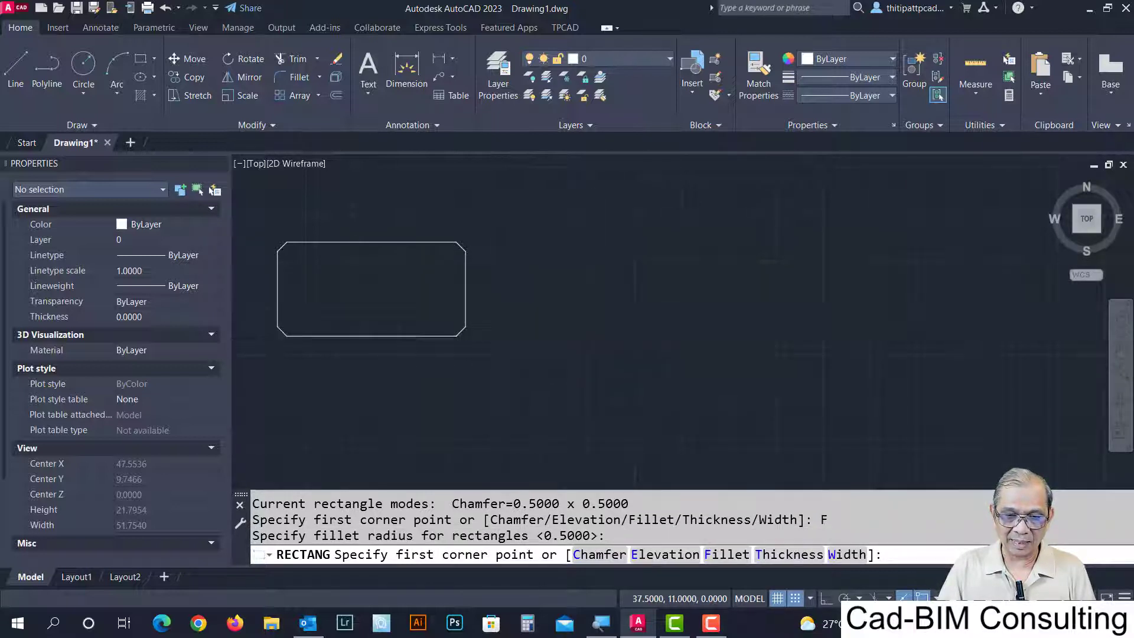
{"action": "left_click", "coordinate": [493, 336]}
{"action": "left_click", "coordinate": [662, 243]}
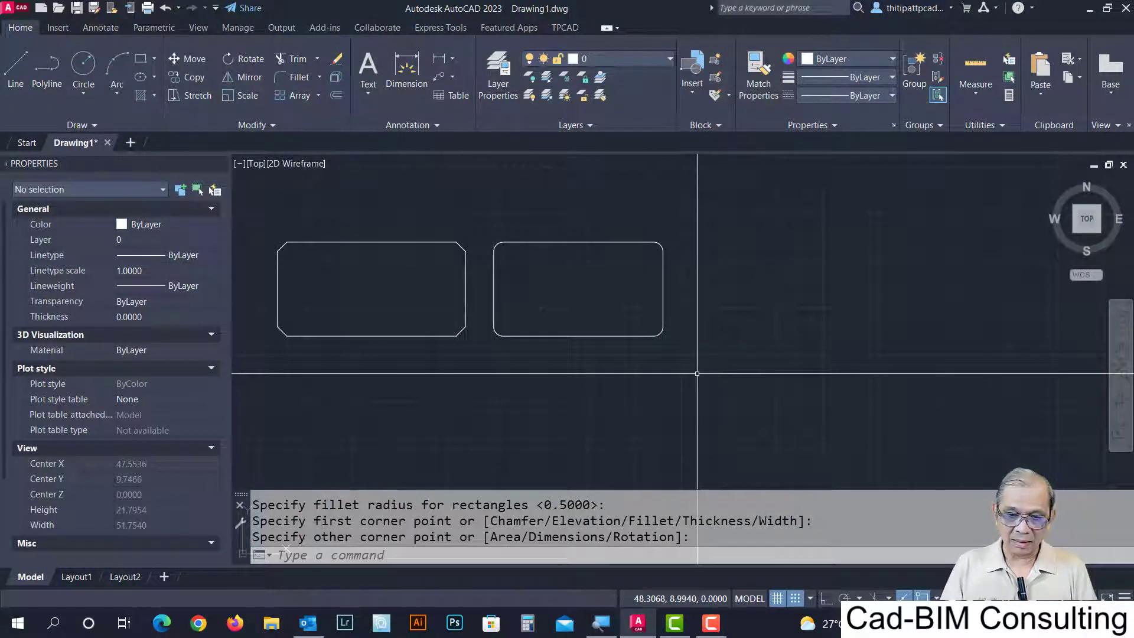
{"action": "key", "text": "Return"}
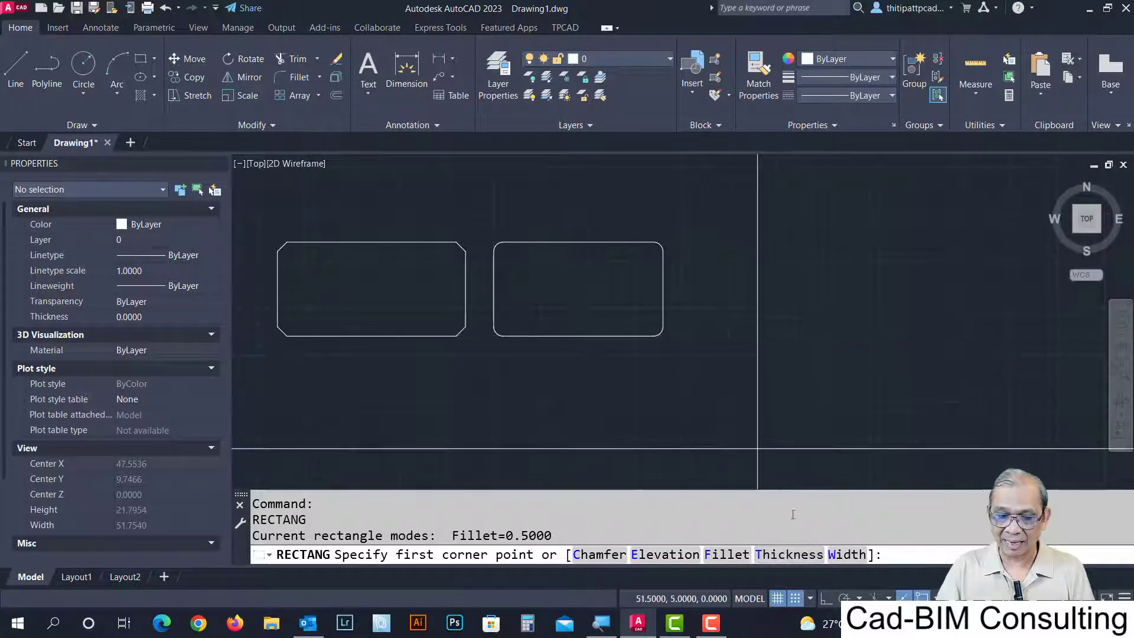
Draw a fourth rounded rectangle with a 0.1 line width right of the filleted one.
{"action": "left_click", "coordinate": [846, 555]}
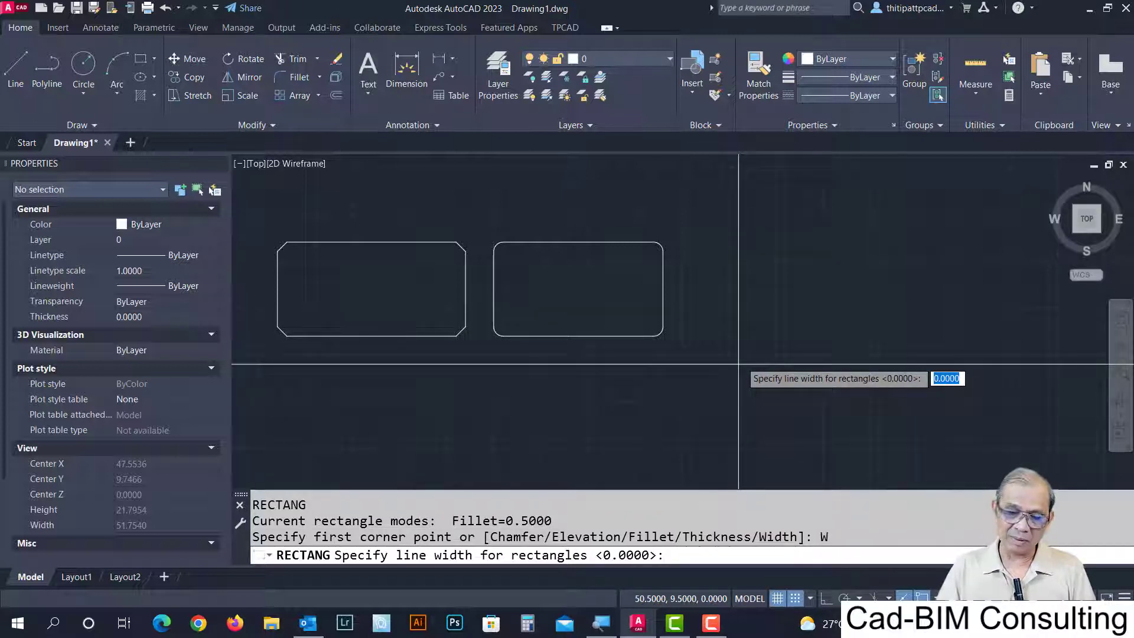
{"action": "type", "text": ".1"}
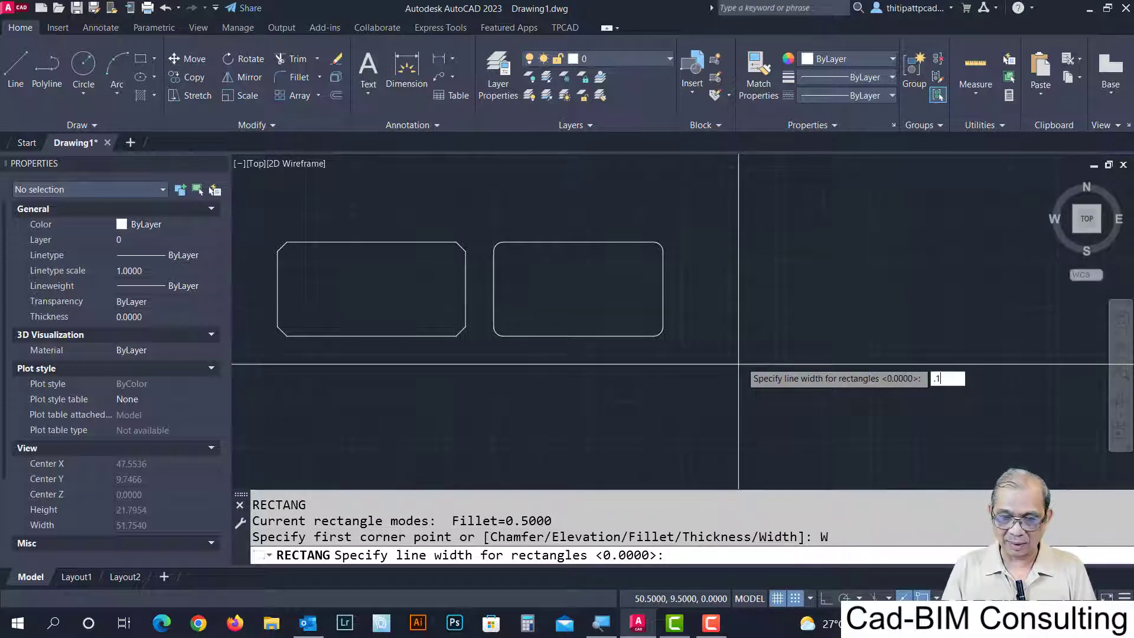
{"action": "key", "text": "Return"}
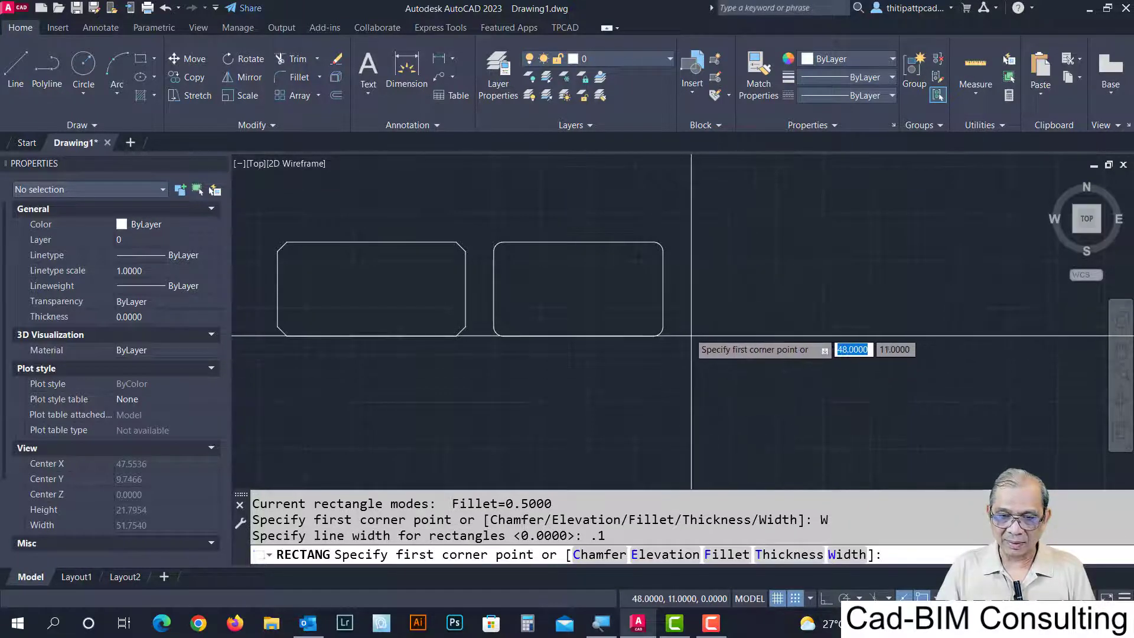
{"action": "mouse_move", "coordinate": [704, 328]}
{"action": "middle_mouse_down"}
{"action": "mouse_move", "coordinate": [442, 338]}
{"action": "mouse_move", "coordinate": [470, 310]}
{"action": "middle_mouse_up"}
{"action": "left_click", "coordinate": [496, 317]}
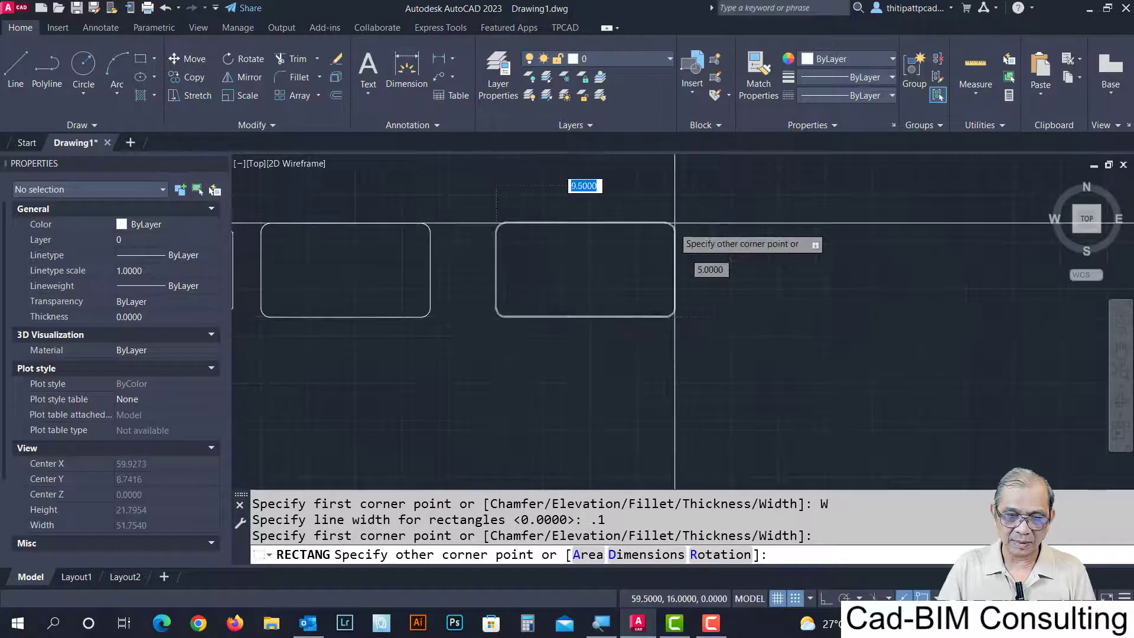
{"action": "left_click", "coordinate": [647, 223]}
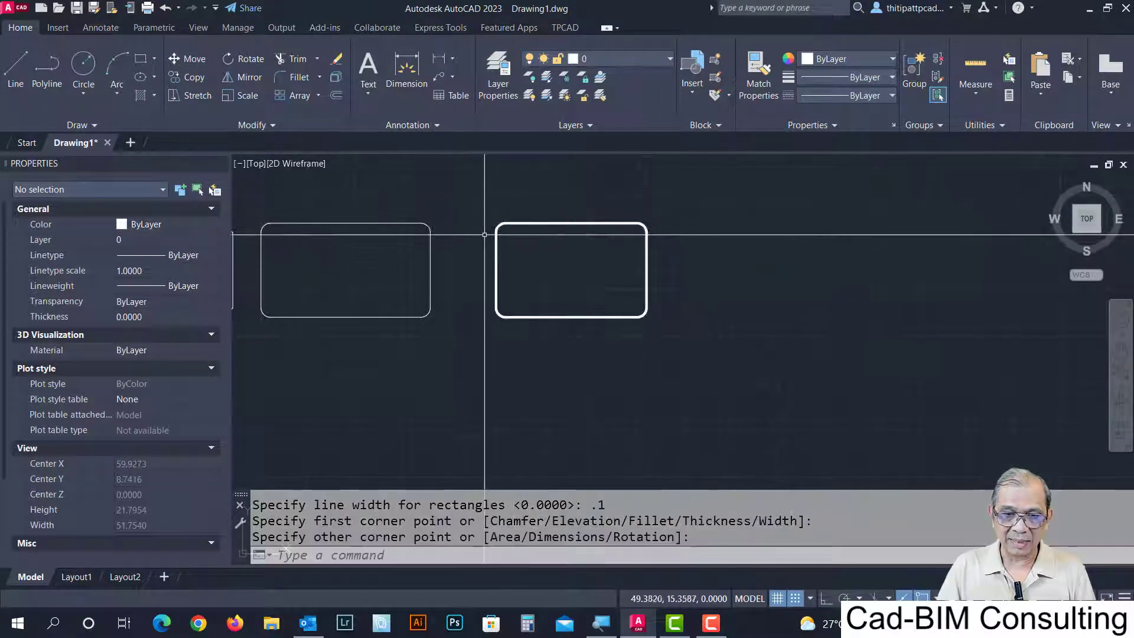
Zoom and pan to inspect the thick rectangle and frame all four rectangles.
{"action": "scroll", "coordinate": [488, 230], "scroll_direction": "up", "scroll_amount": 2}
{"action": "middle_click_drag", "start_coordinate": [477, 242], "coordinate": [506, 271]}
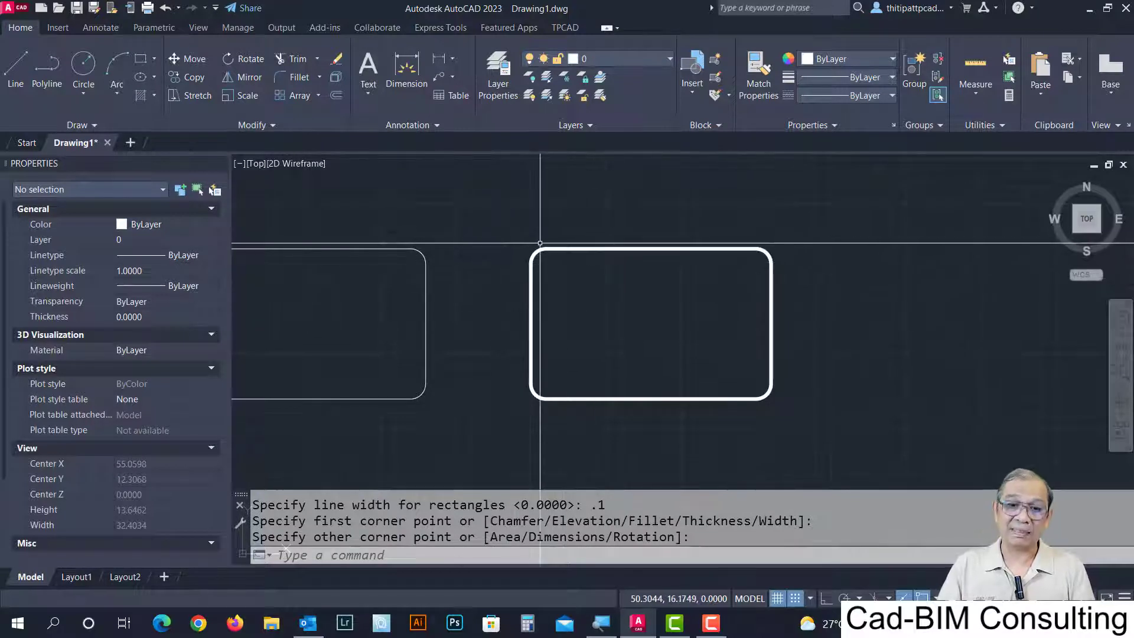
{"action": "middle_click_drag", "start_coordinate": [576, 305], "coordinate": [560, 292]}
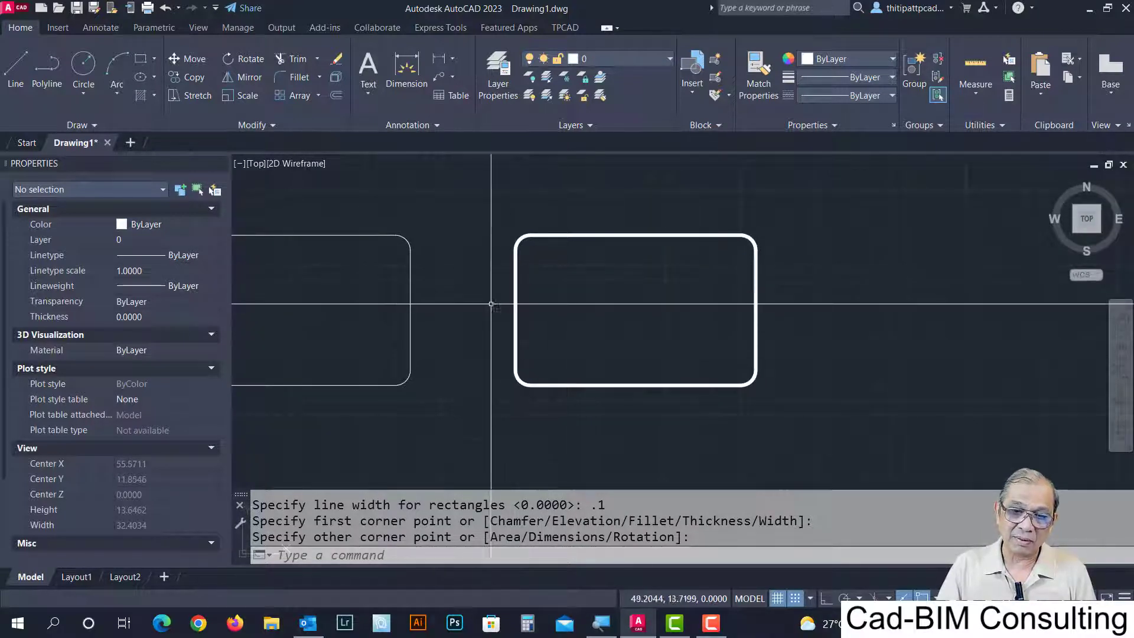
{"action": "scroll", "coordinate": [599, 262], "scroll_direction": "down", "scroll_amount": 4}
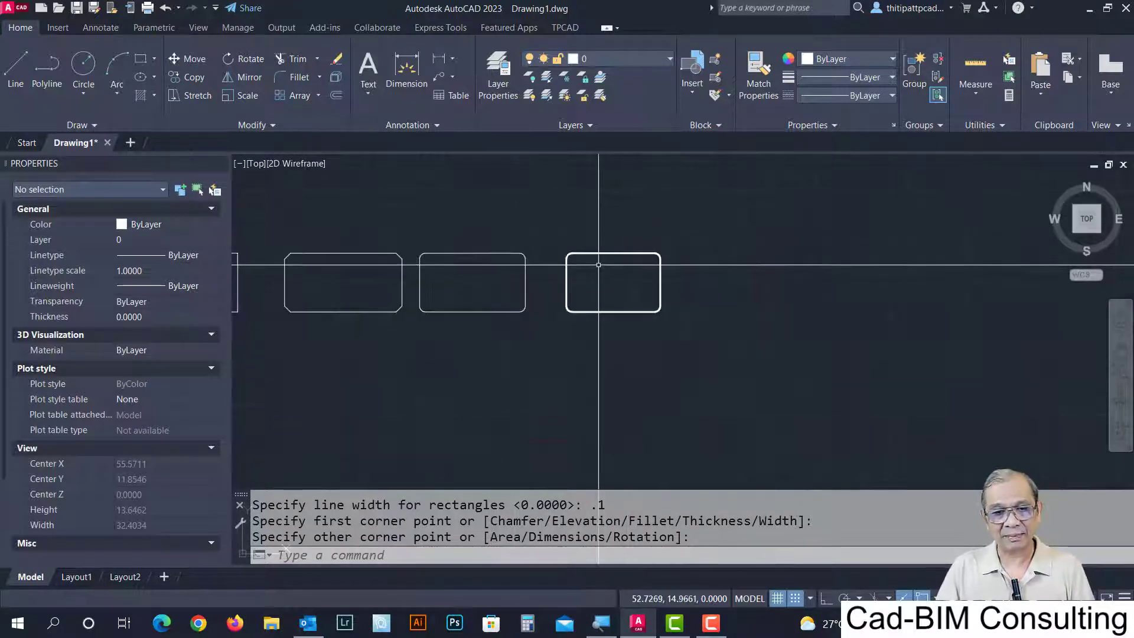
{"action": "middle_click_drag", "start_coordinate": [435, 295], "coordinate": [512, 308]}
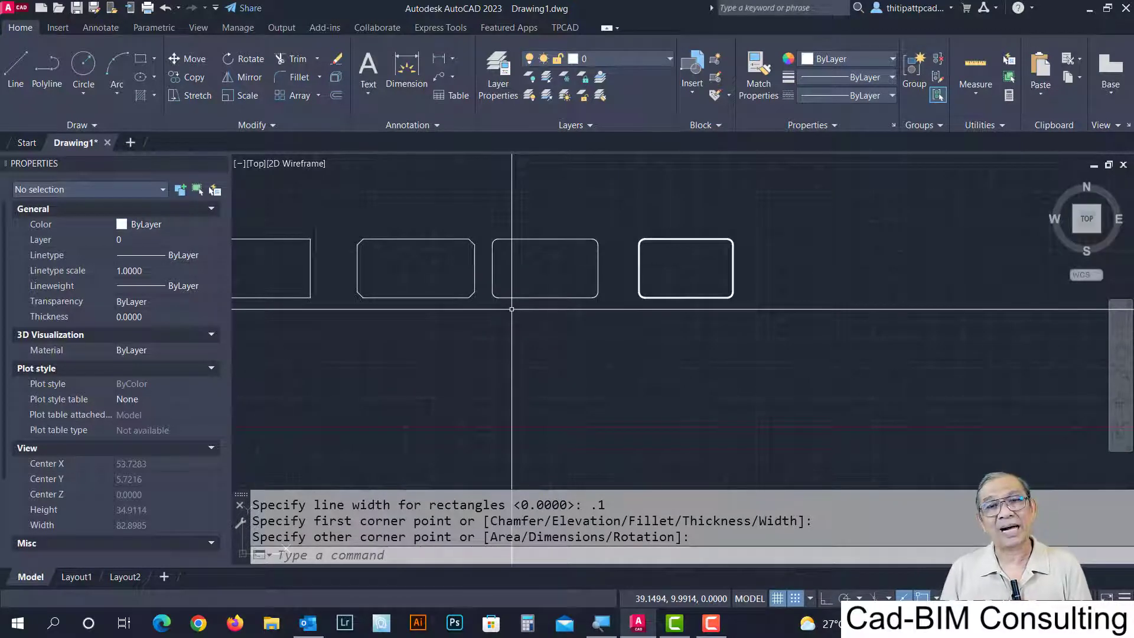
{"action": "middle_click_drag", "start_coordinate": [415, 350], "coordinate": [515, 351]}
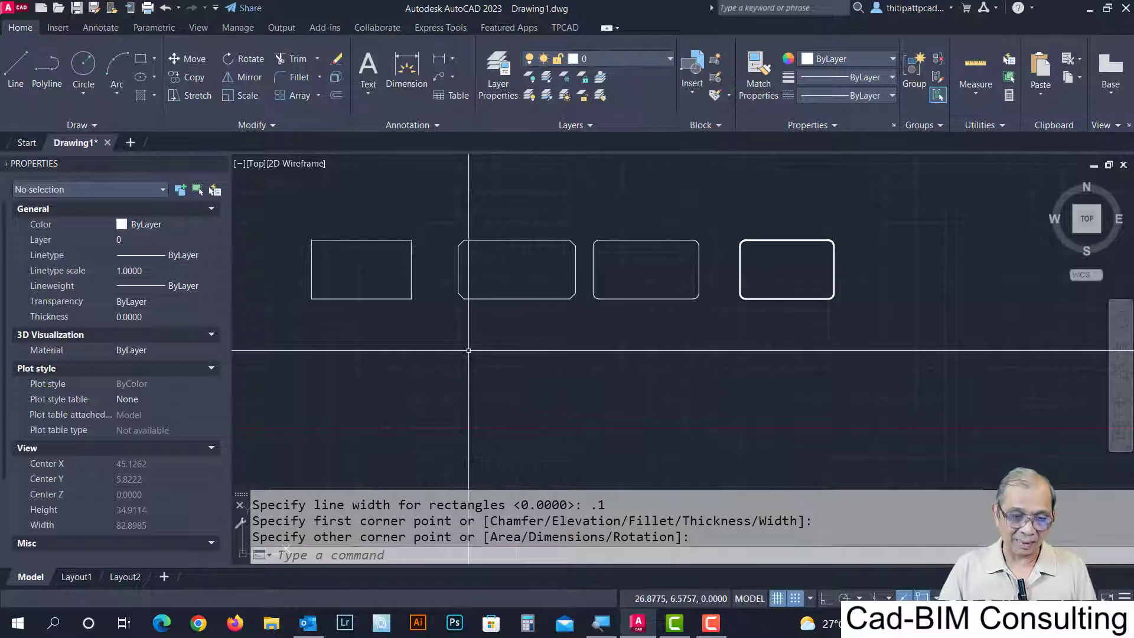
{"action": "type", "text": "e"}
Erase all four rectangles with a window selection.
{"action": "key", "text": "Return"}
{"action": "left_click", "coordinate": [880, 211]}
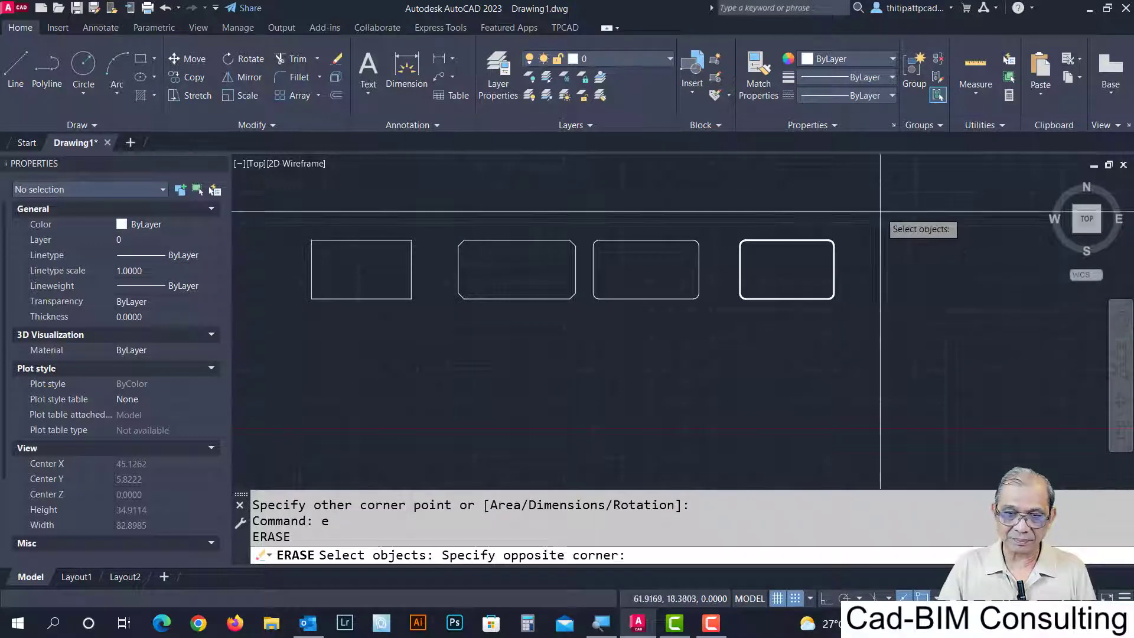
{"action": "left_click", "coordinate": [346, 346]}
{"action": "key", "text": "Return"}
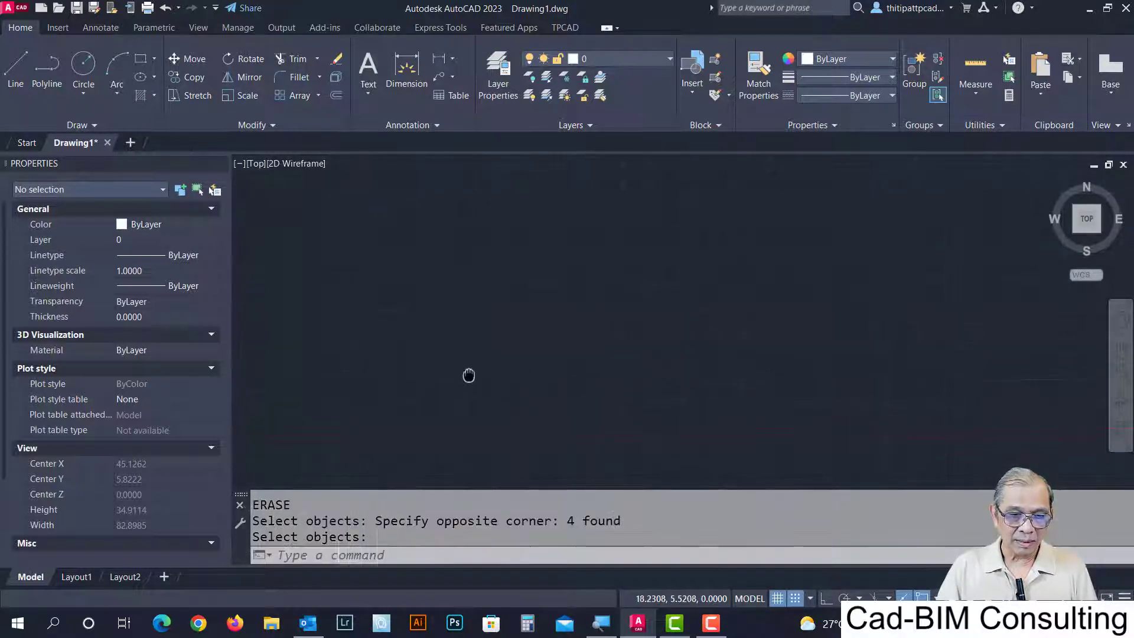
{"action": "middle_click_drag", "start_coordinate": [443, 390], "coordinate": [408, 388]}
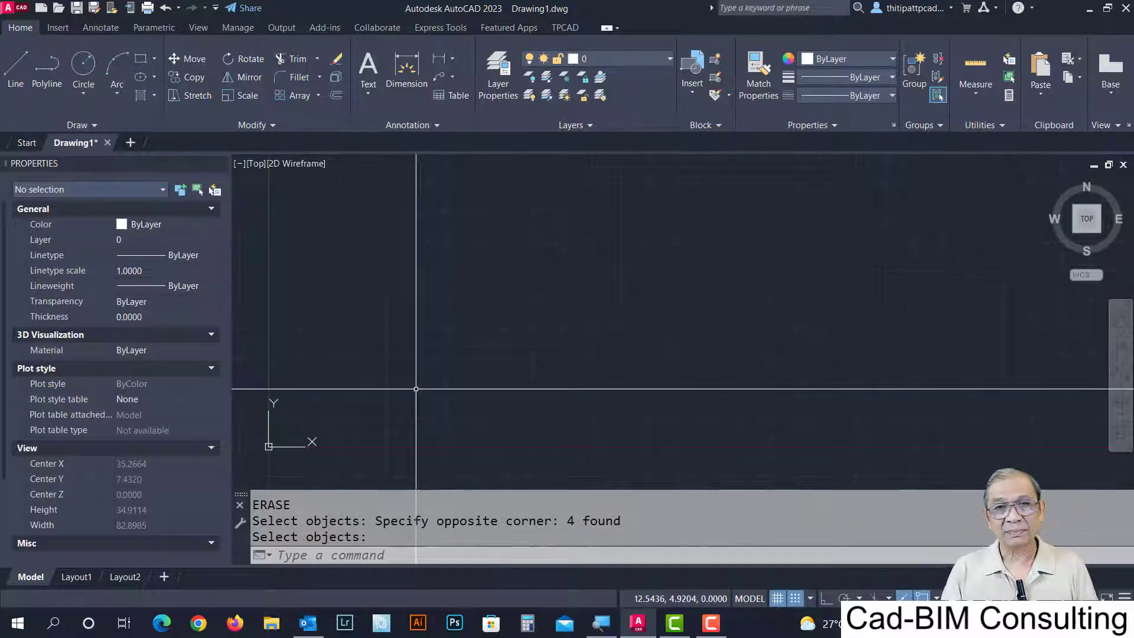
Start the POLYGON command and accept 4 sides.
{"action": "type", "text": "POL"}
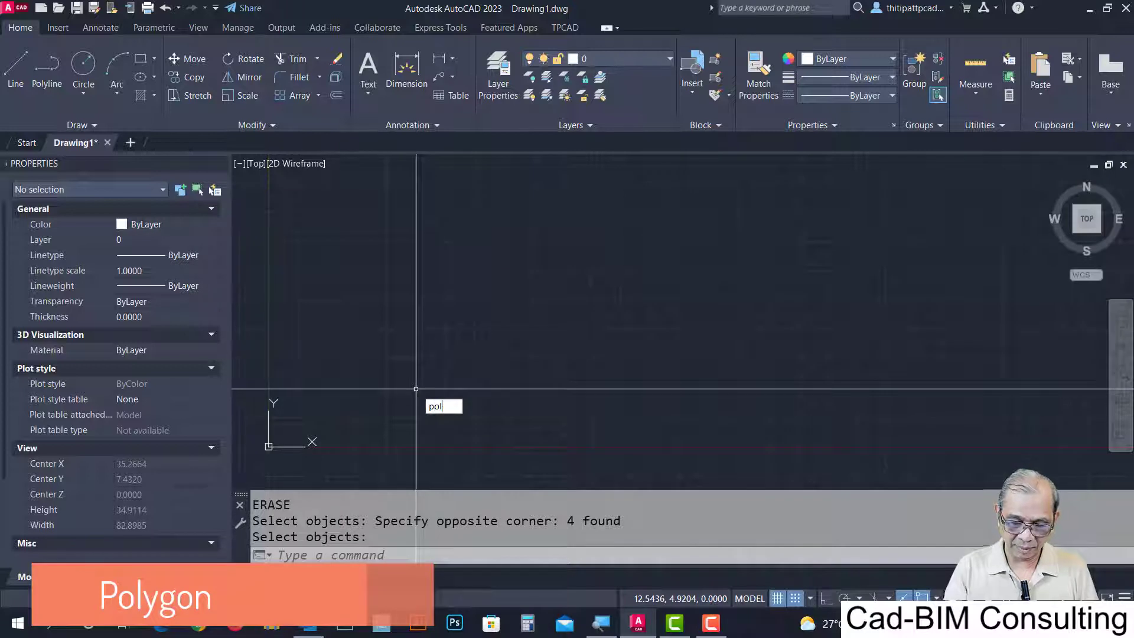
{"action": "type", "text": "YGOn"}
{"action": "key", "text": "Return"}
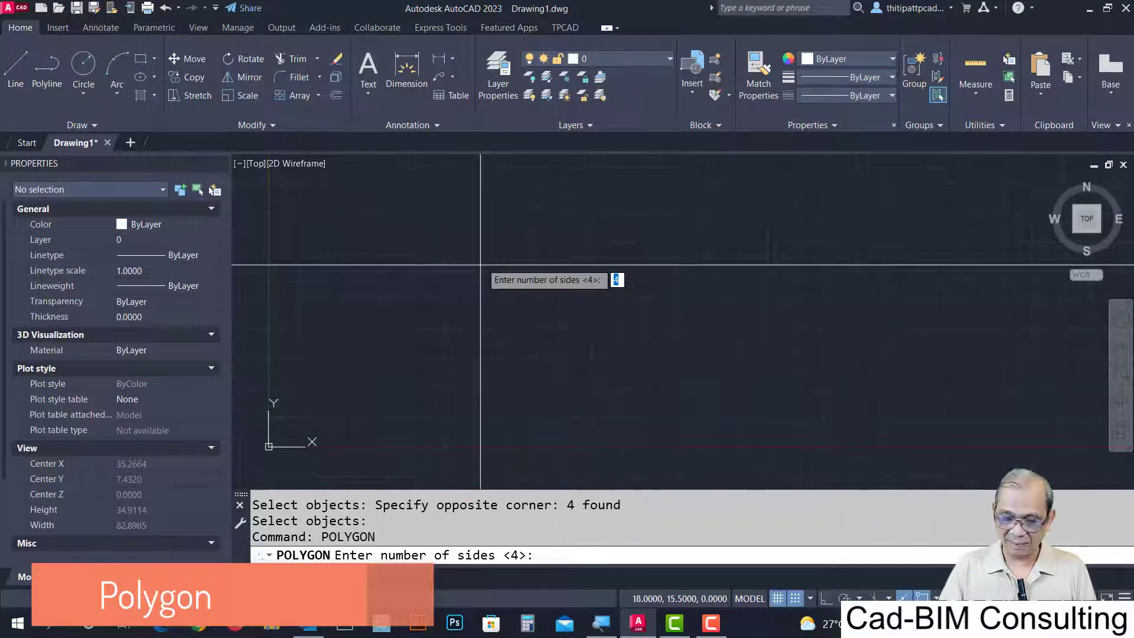
{"action": "key", "text": "Return"}
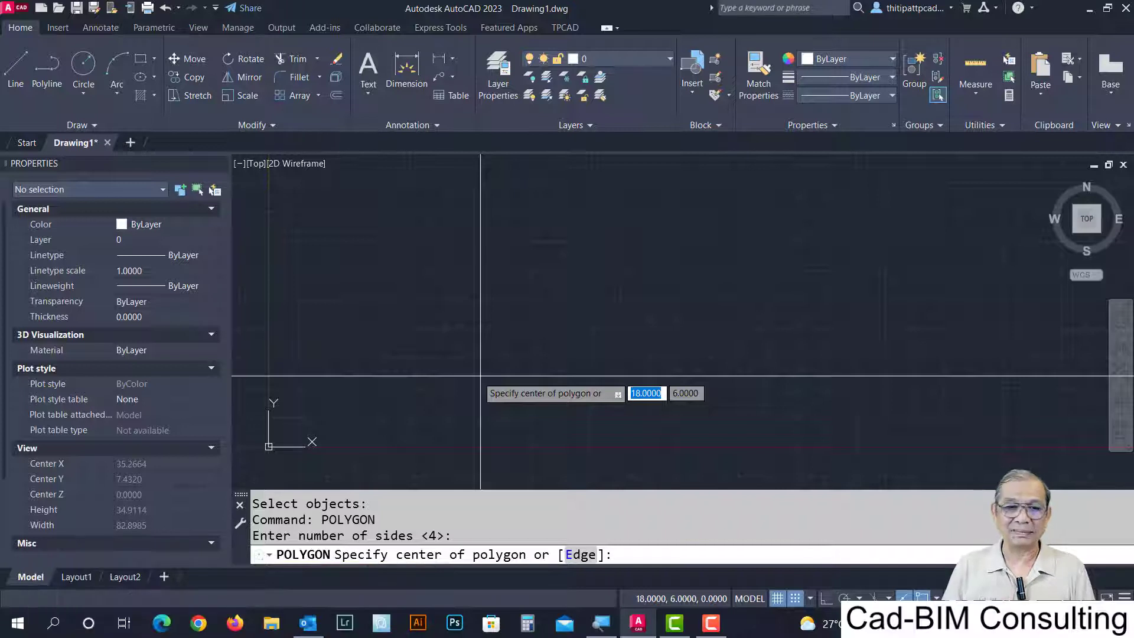
Draw a square diamond inscribed in a radius-7 circle, then place the next polygon's centre to its right.
{"action": "left_click", "coordinate": [486, 288]}
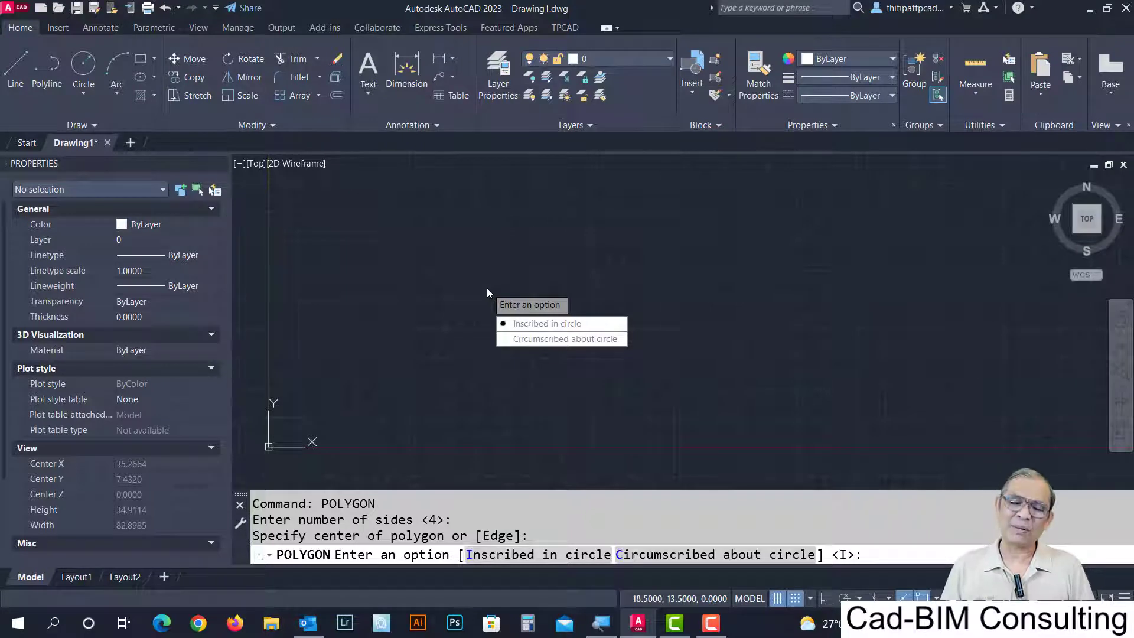
{"action": "left_click", "coordinate": [549, 323]}
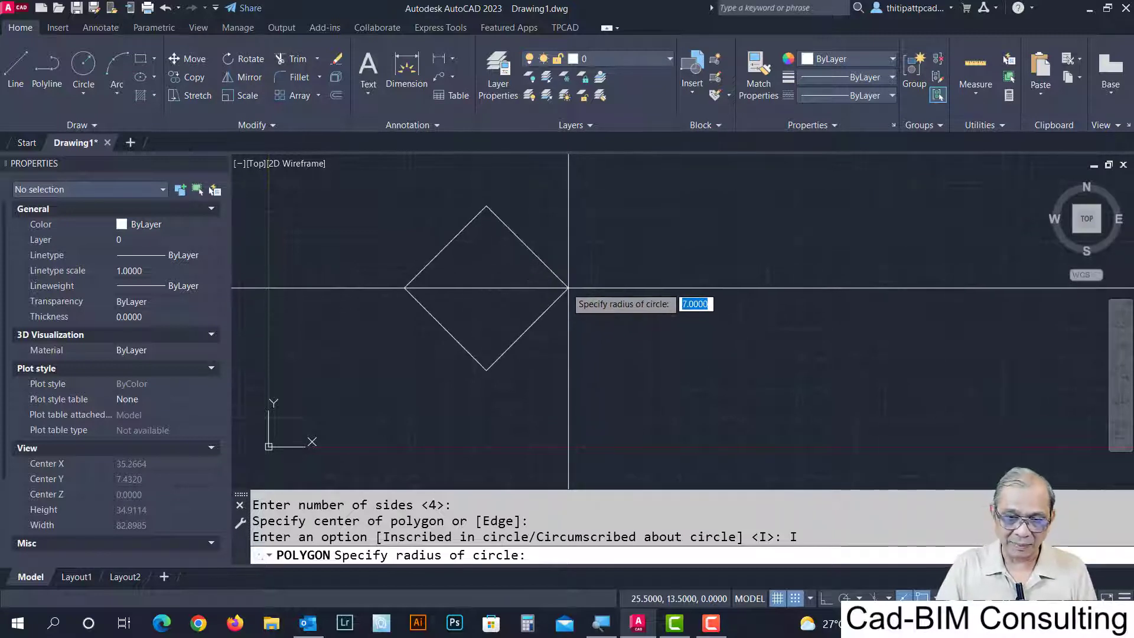
{"action": "left_click", "coordinate": [545, 289]}
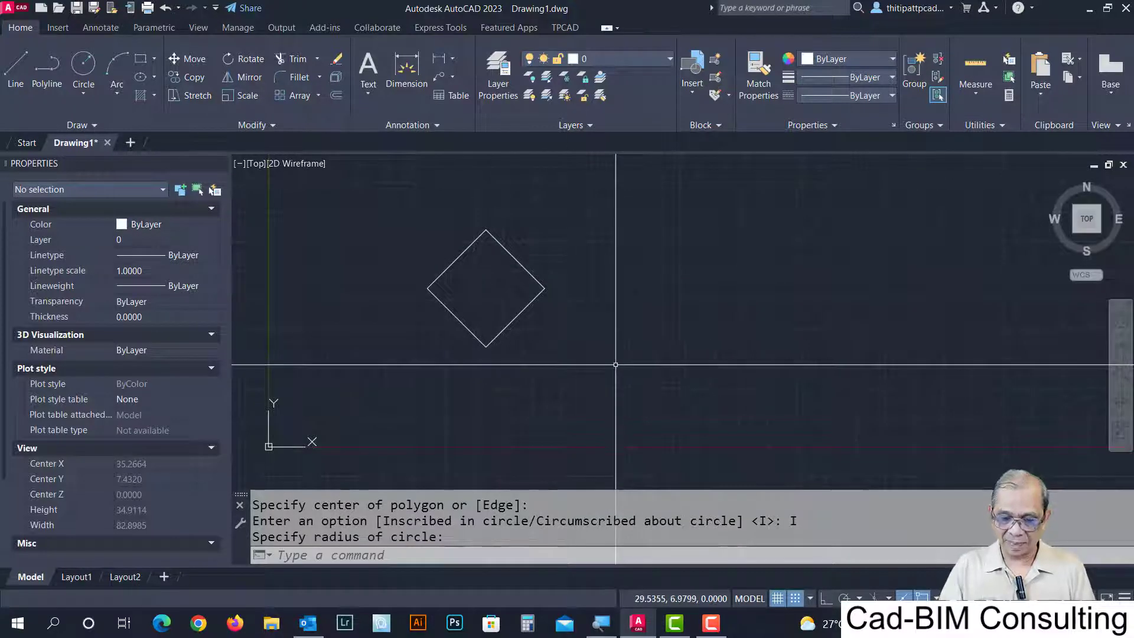
{"action": "key", "text": "Return"}
{"action": "key", "text": "Return"}
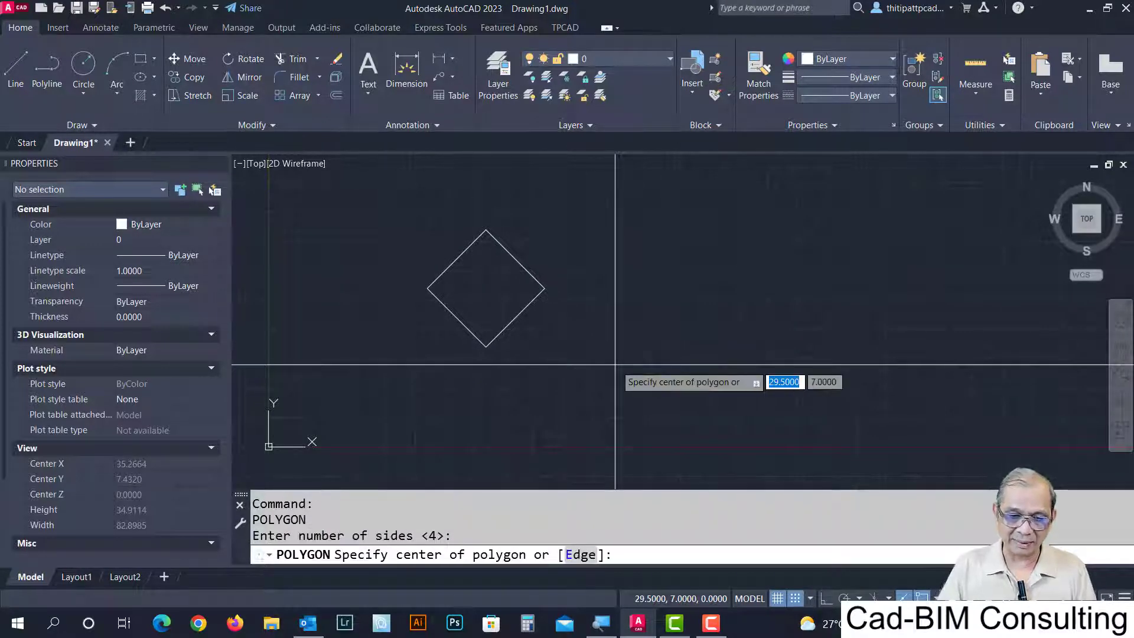
{"action": "left_click", "coordinate": [674, 288]}
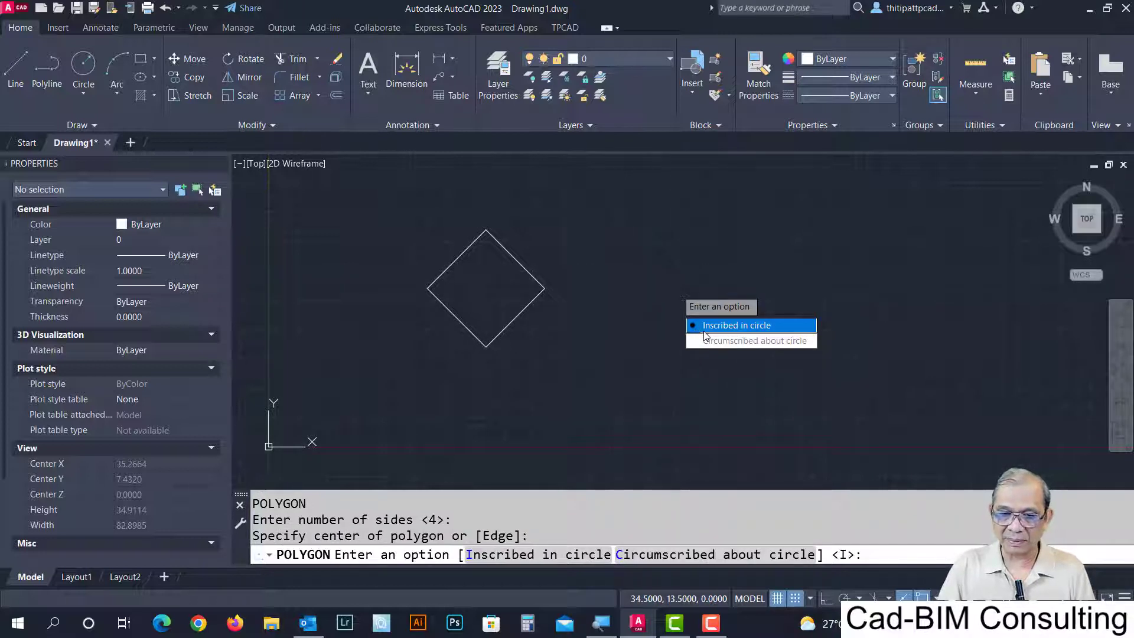
Complete an upright square circumscribed about a circle to the right of the diamond.
{"action": "left_click", "coordinate": [729, 341]}
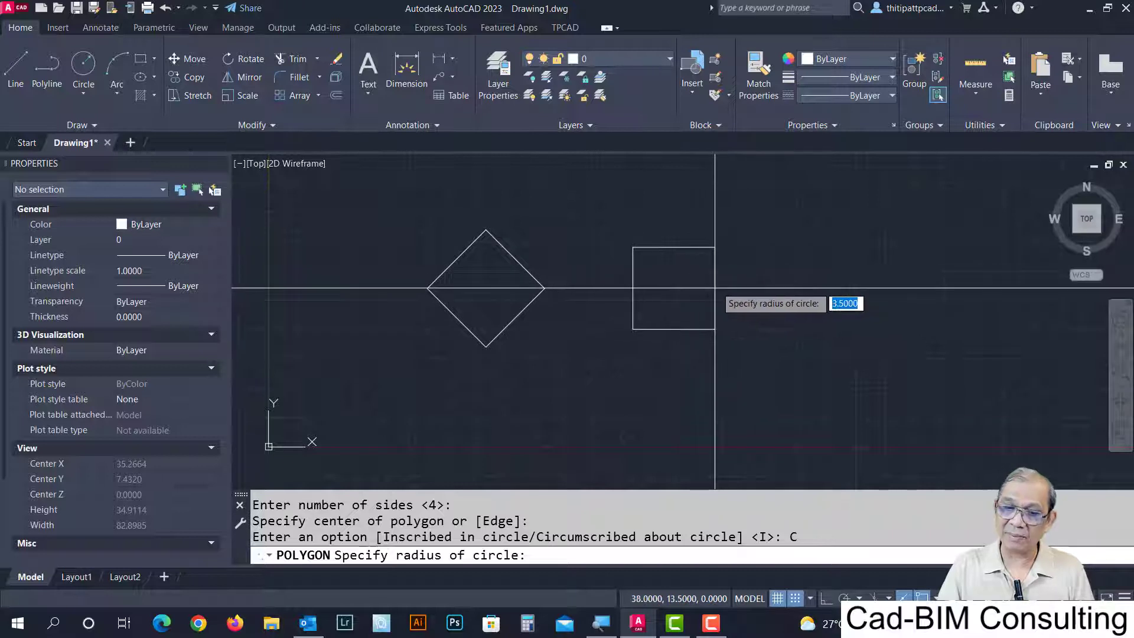
{"action": "left_click", "coordinate": [733, 290]}
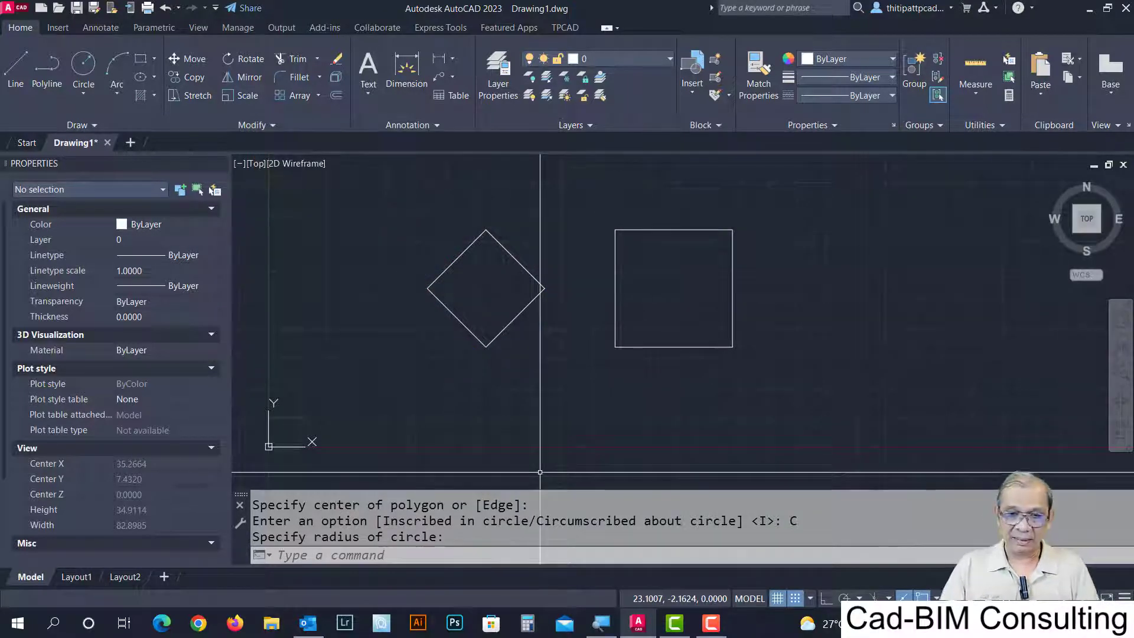
{"action": "mouse_move", "coordinate": [584, 435]}
{"action": "middle_mouse_down"}
{"action": "mouse_move", "coordinate": [507, 432]}
{"action": "mouse_move", "coordinate": [451, 395]}
{"action": "mouse_move", "coordinate": [448, 406]}
{"action": "middle_mouse_up"}
{"action": "key", "text": "Return"}
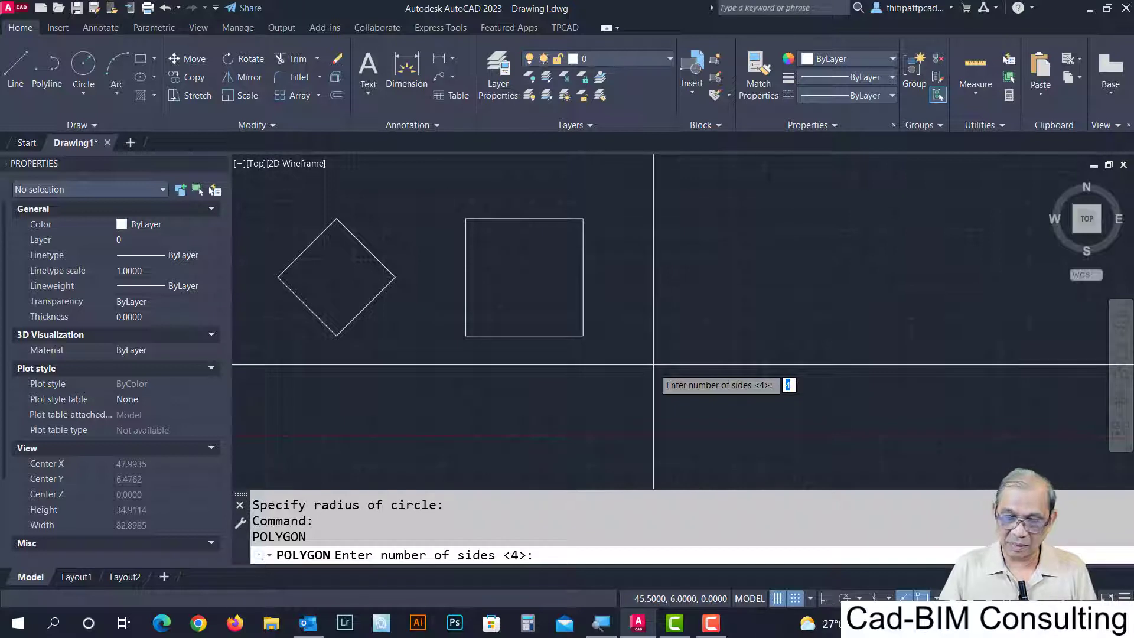
Draw a tilted four-sided polygon by picking the two endpoints of one edge.
{"action": "key", "text": "Return"}
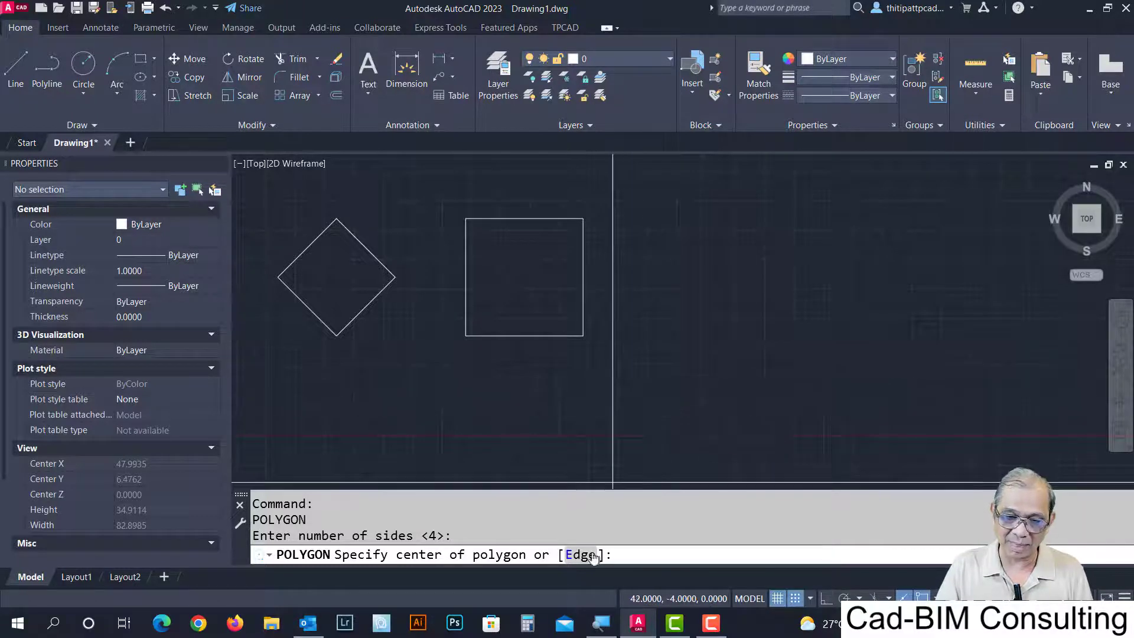
{"action": "left_click", "coordinate": [579, 554]}
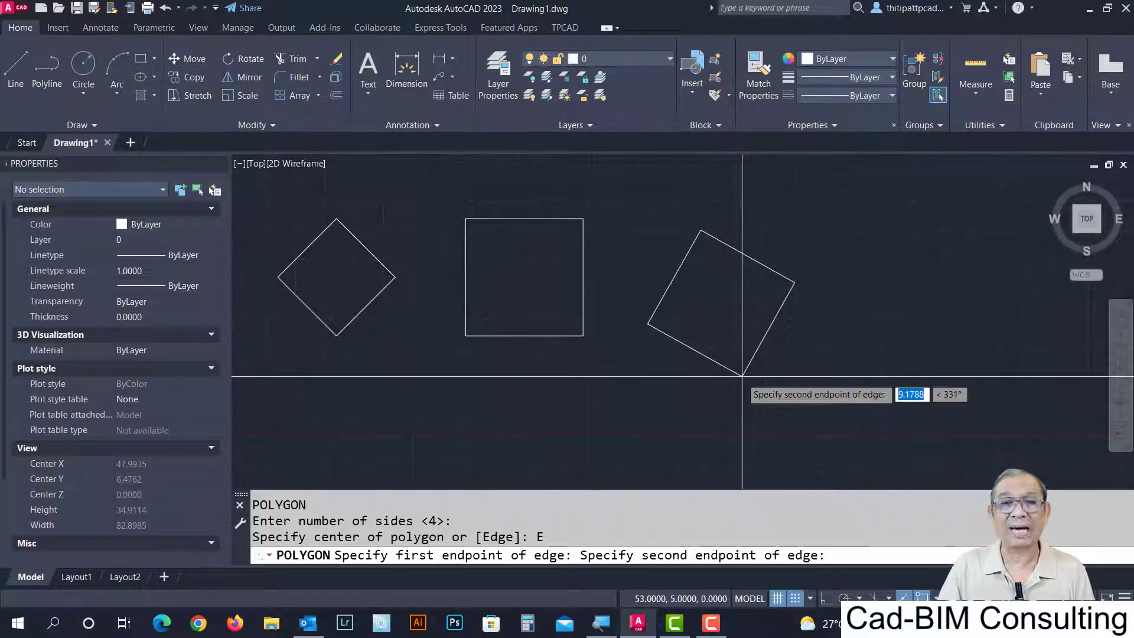
{"action": "left_click", "coordinate": [735, 375]}
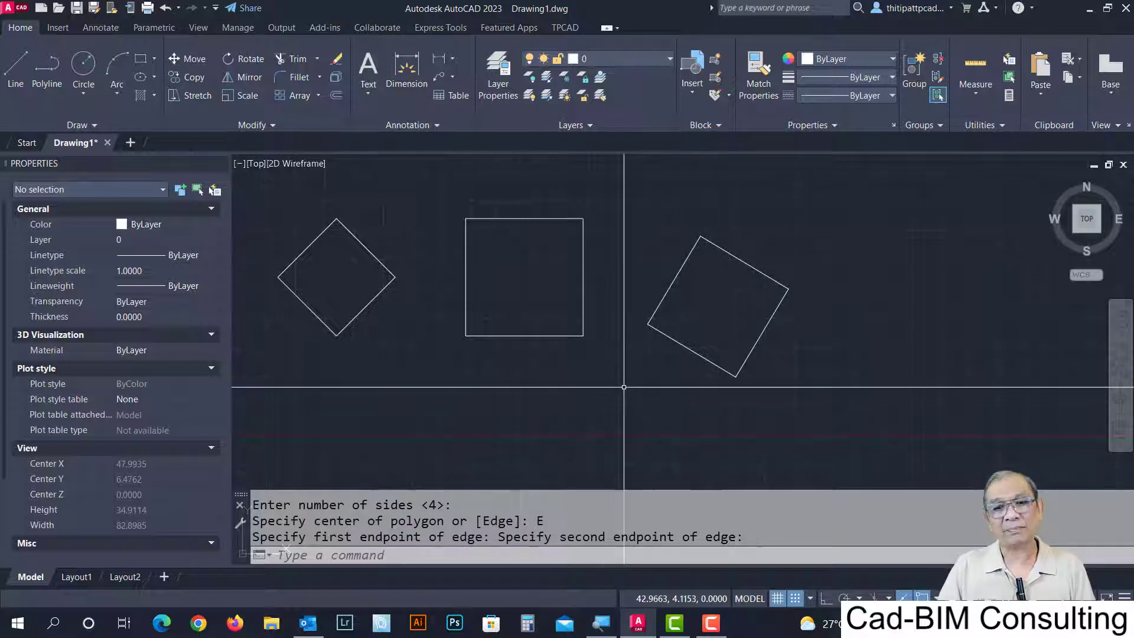
{"action": "middle_click_drag", "start_coordinate": [624, 387], "coordinate": [348, 389]}
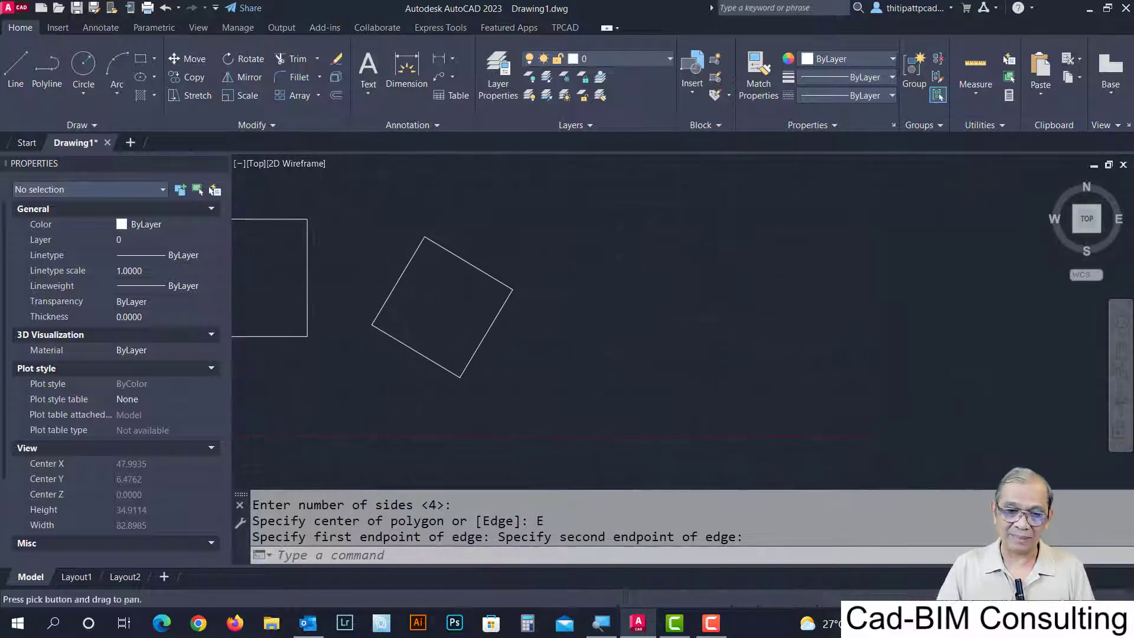
{"action": "middle_click_drag", "start_coordinate": [714, 335], "coordinate": [662, 337]}
Draw a six-sided hexagon inscribed in a circle right of the tilted square.
{"action": "key", "text": "Return"}
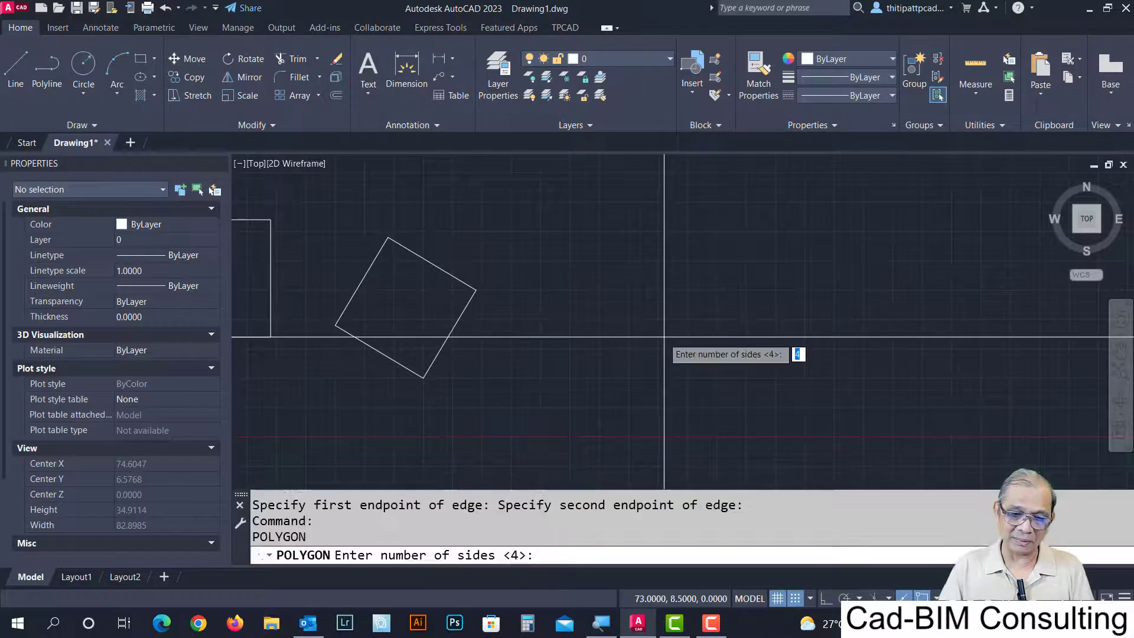
{"action": "type", "text": "6"}
{"action": "key", "text": "Return"}
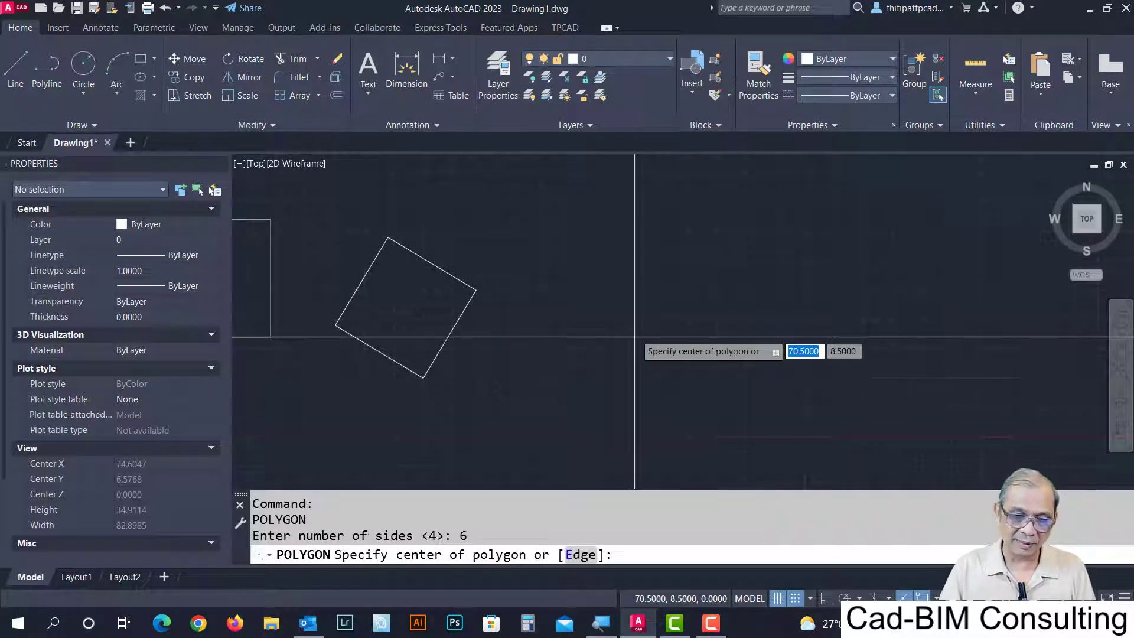
{"action": "left_click", "coordinate": [623, 295]}
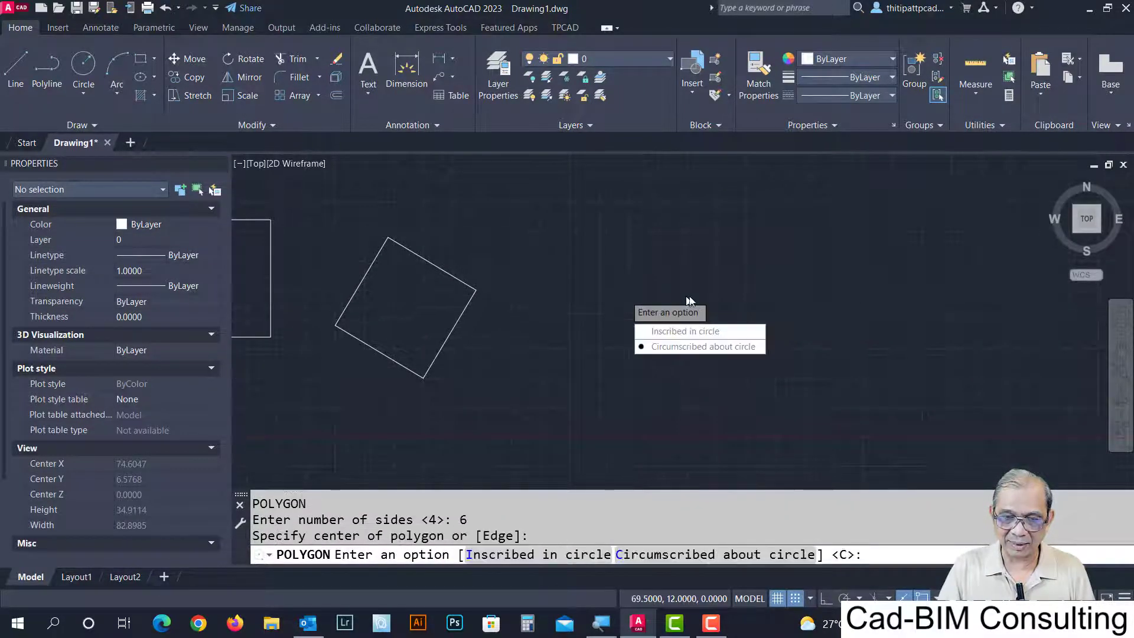
{"action": "left_click", "coordinate": [688, 332]}
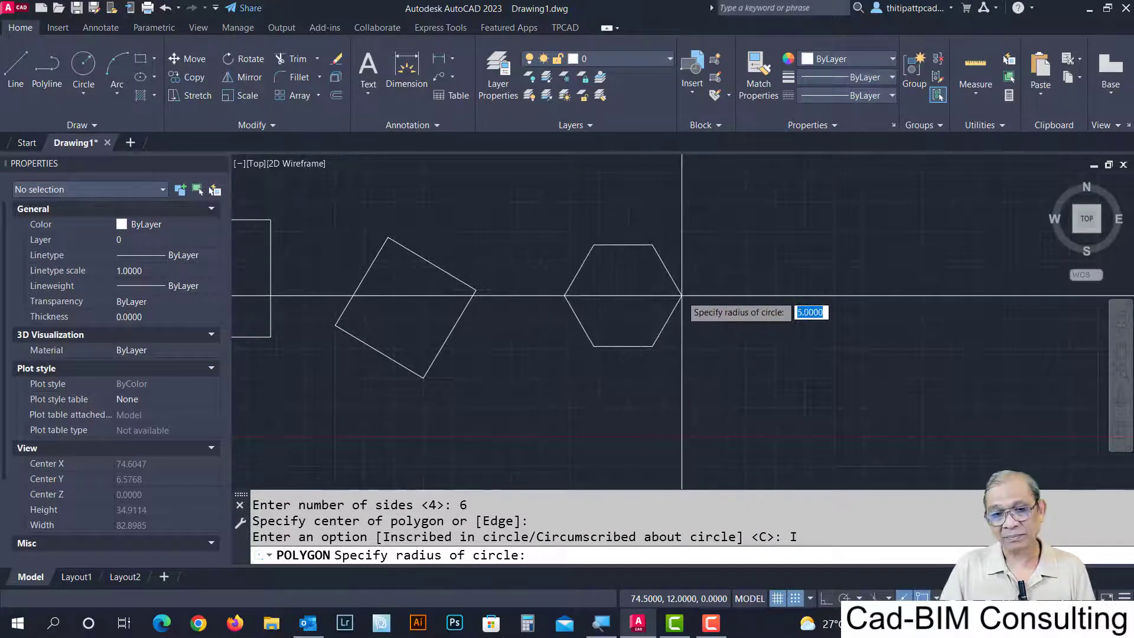
{"action": "left_click", "coordinate": [693, 295]}
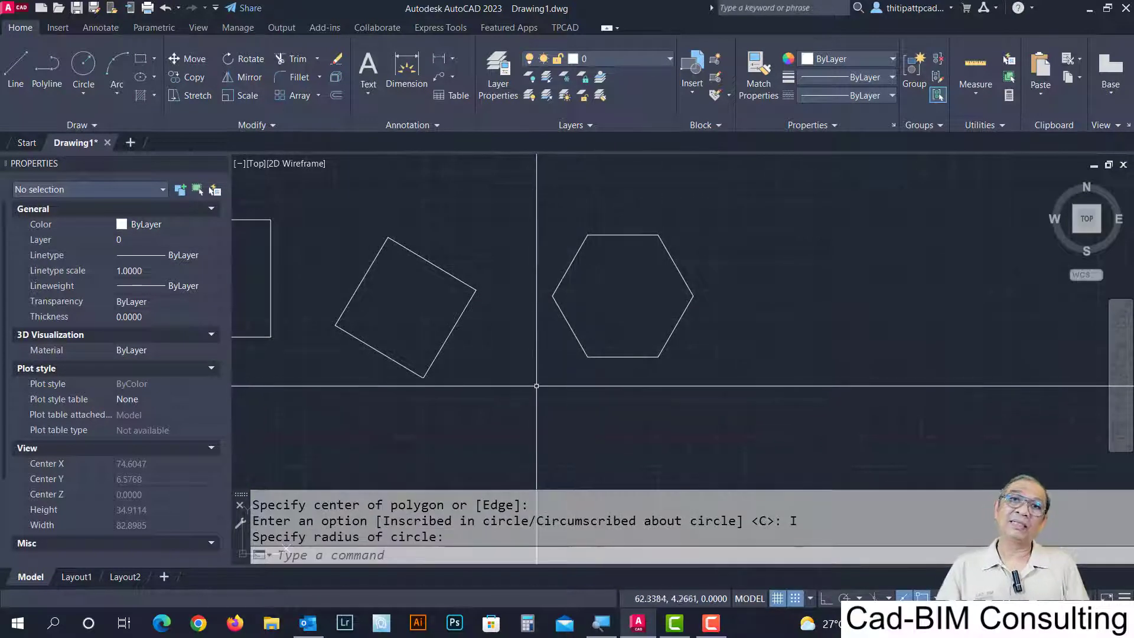
Erase the diamond, both squares and the hexagon with a window selection.
{"action": "middle_click_drag", "start_coordinate": [494, 360], "coordinate": [838, 355]}
{"action": "scroll", "coordinate": [650, 358], "scroll_direction": "down", "scroll_amount": 2}
{"action": "type", "text": "e"}
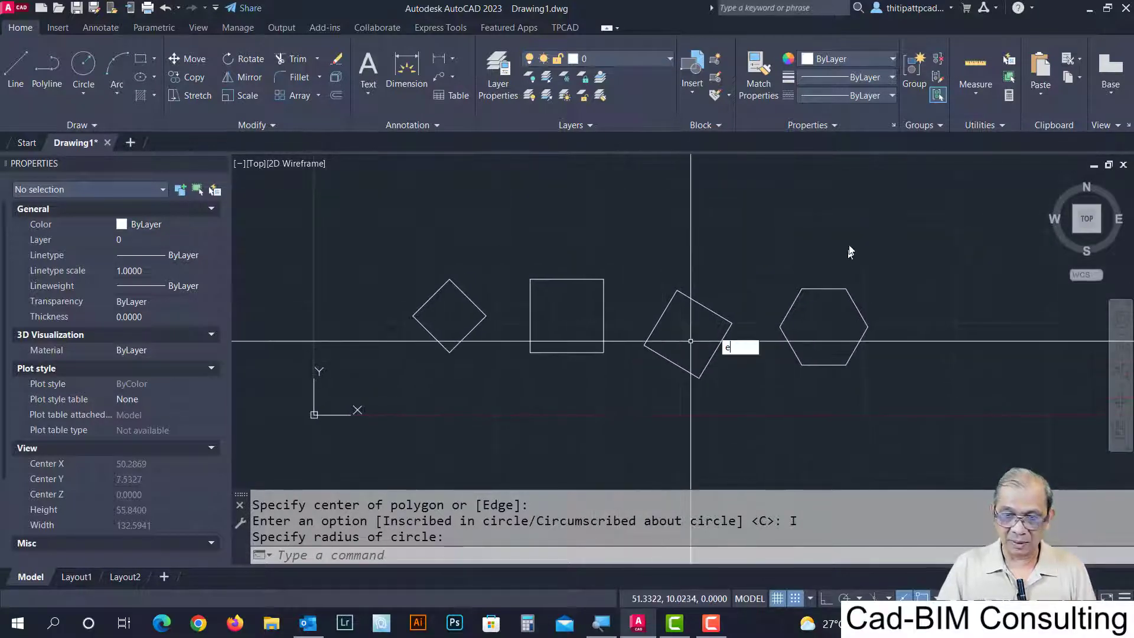
{"action": "key", "text": "Return"}
{"action": "left_click", "coordinate": [909, 237]}
{"action": "left_click", "coordinate": [468, 423]}
{"action": "key", "text": "Return"}
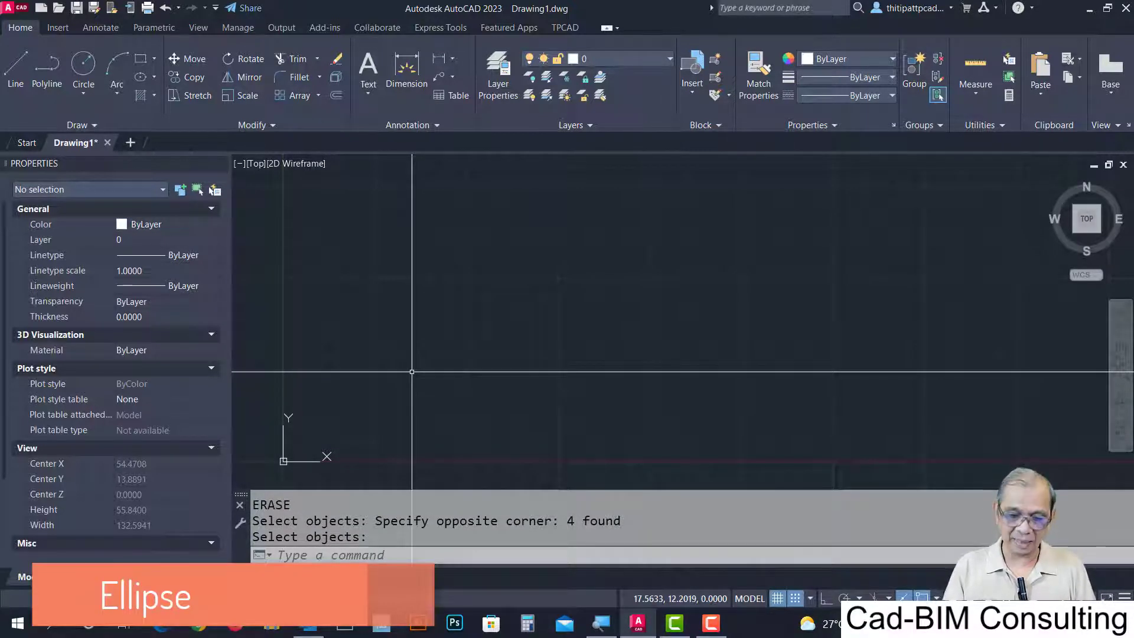
Draw an ellipse from two axis endpoints and an other-axis distance.
{"action": "type", "text": "ELLIPSe"}
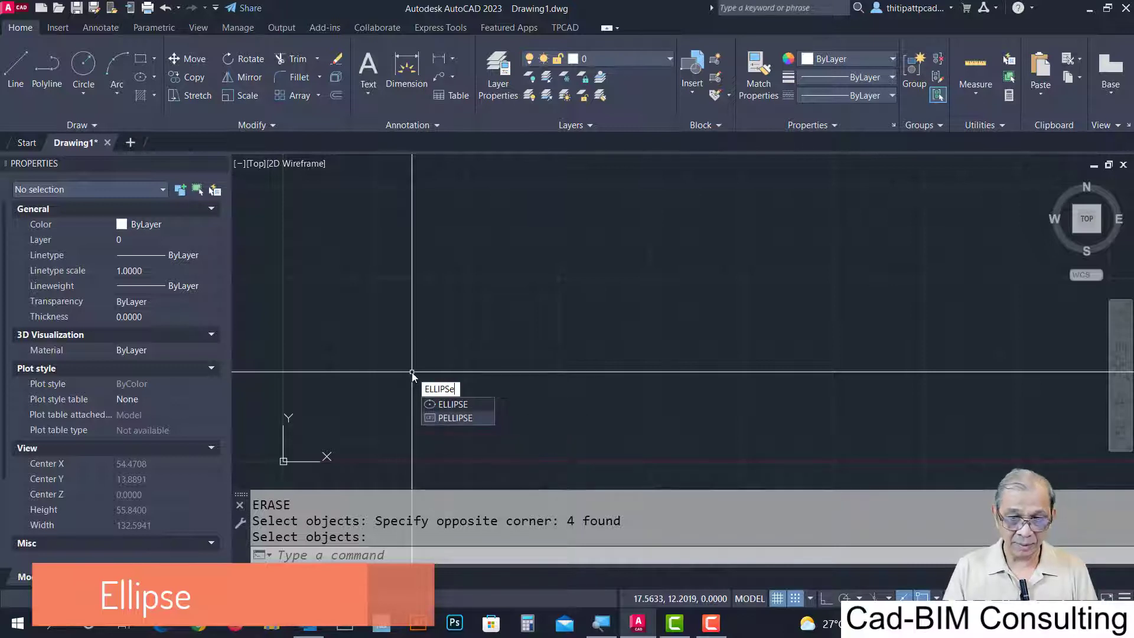
{"action": "key", "text": "Return"}
{"action": "type", "text": "\\"}
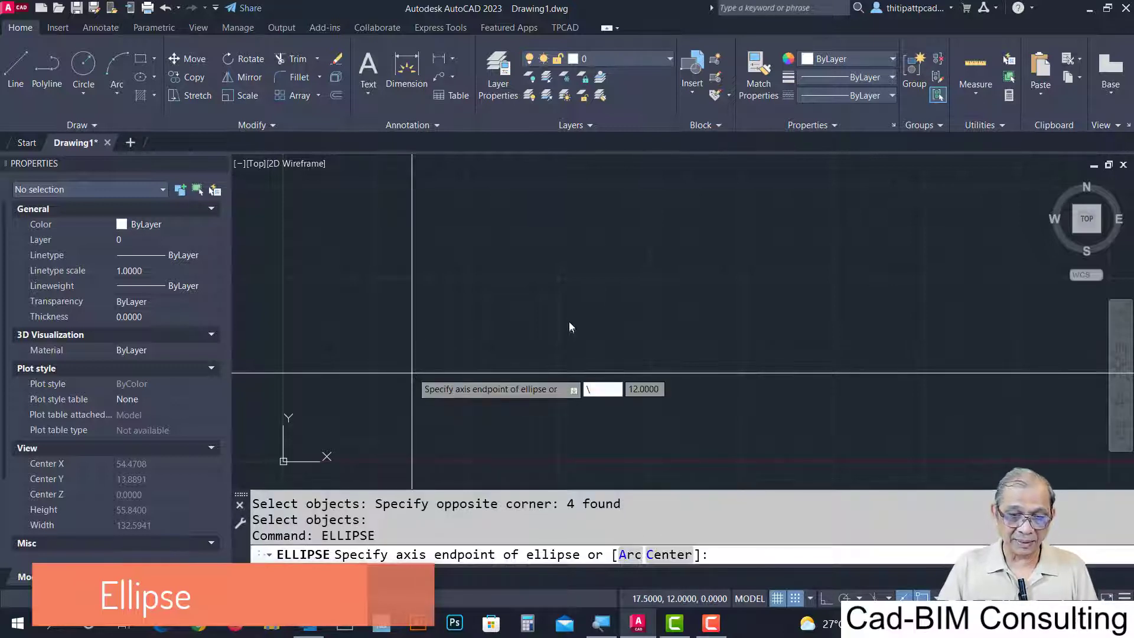
{"action": "key", "text": "BackSpace"}
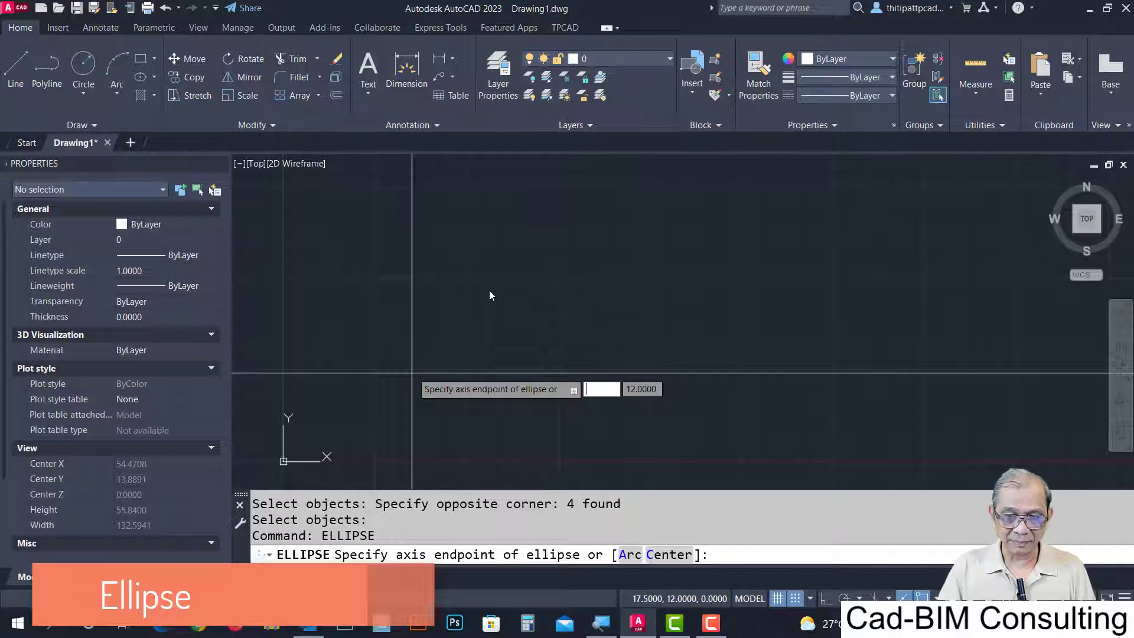
{"action": "left_click", "coordinate": [411, 373]}
{"action": "key", "text": "Escape"}
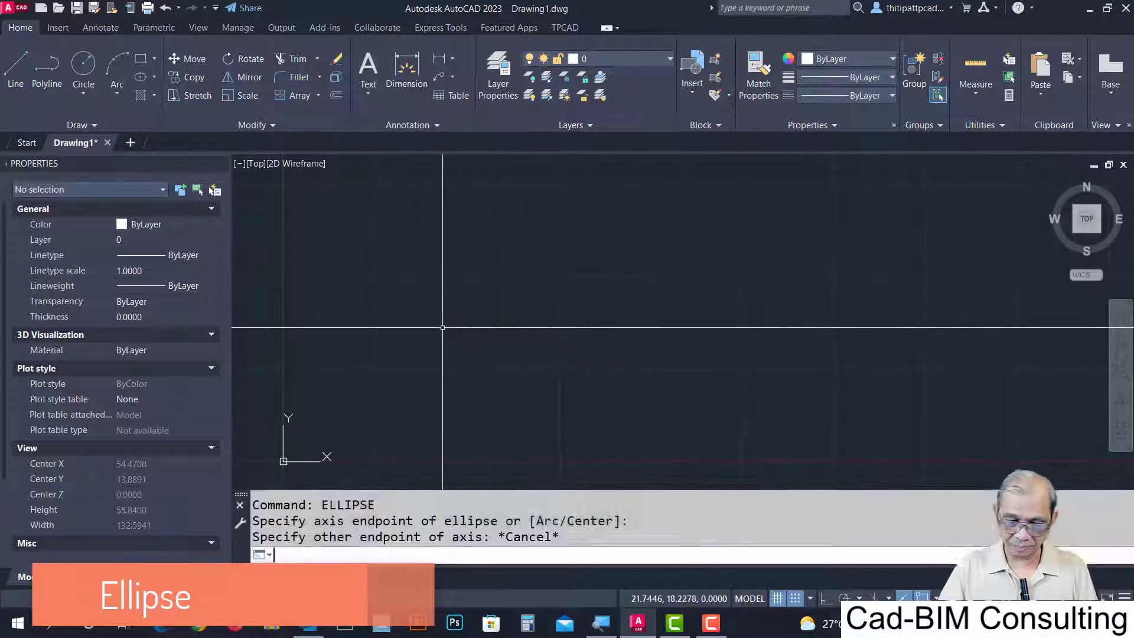
{"action": "key", "text": "Return"}
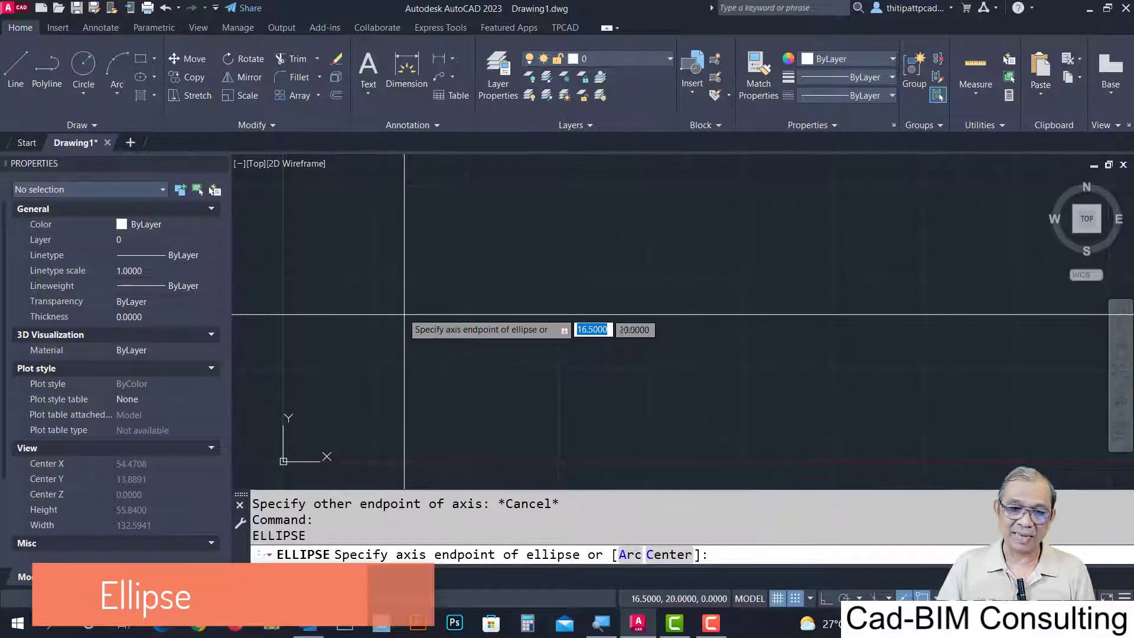
{"action": "left_click", "coordinate": [392, 316]}
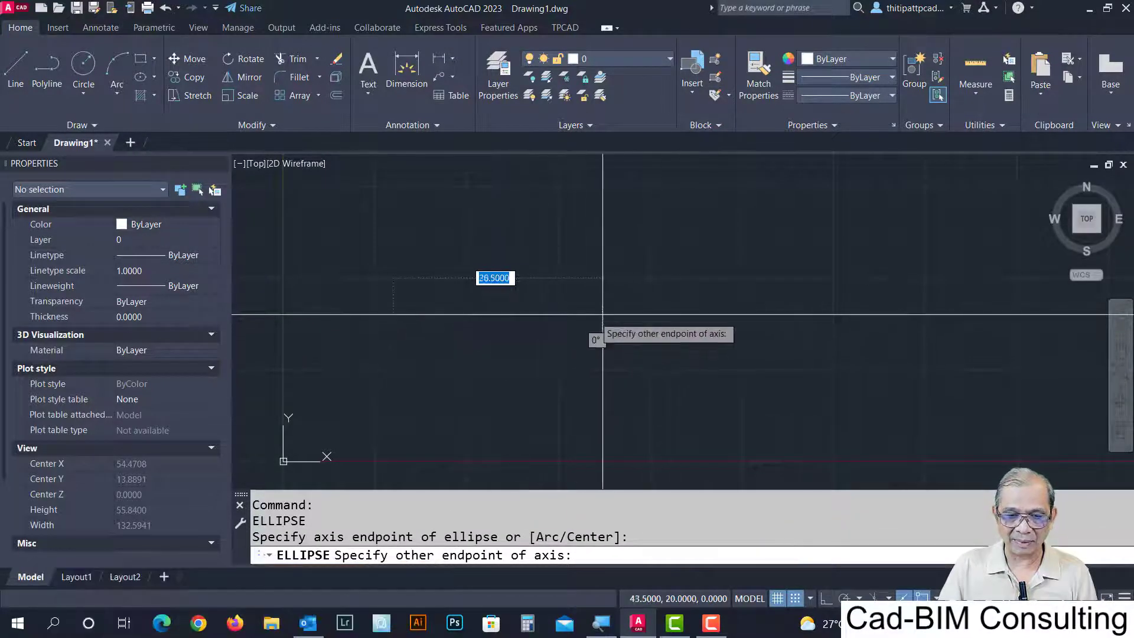
{"action": "left_click", "coordinate": [561, 314]}
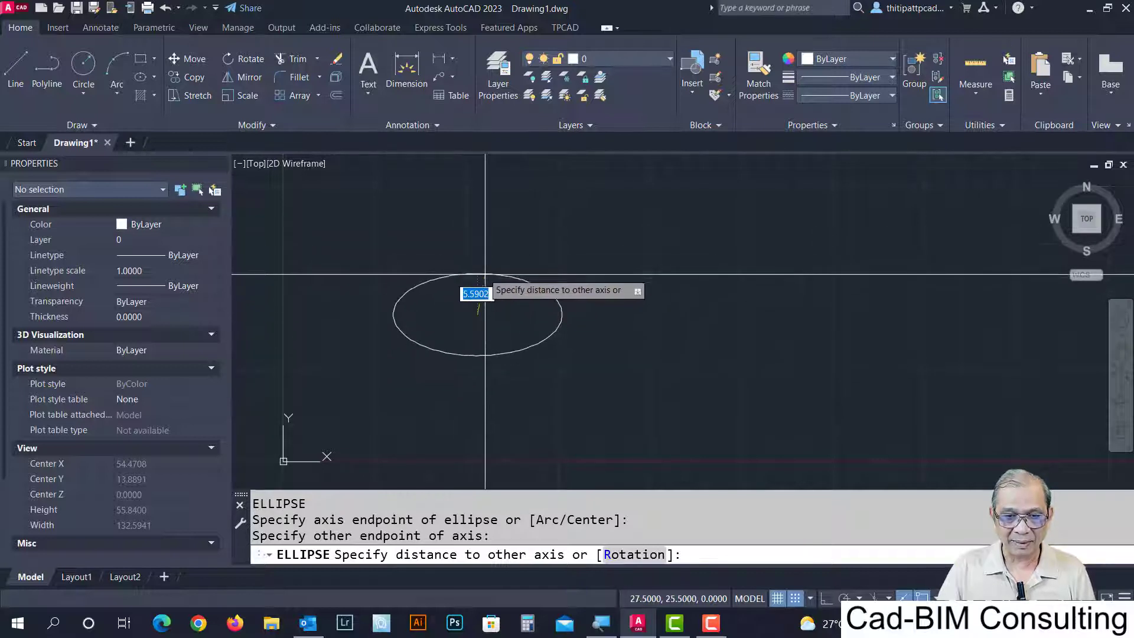
{"action": "left_click", "coordinate": [481, 274]}
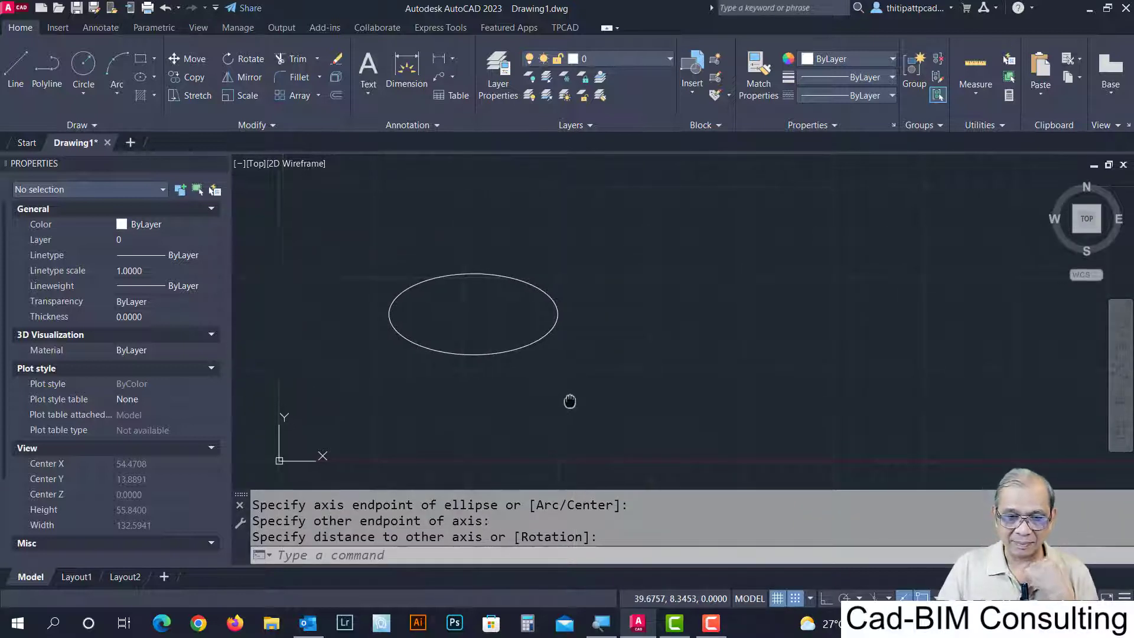
Pan the view so the new ellipse sits on the left.
{"action": "middle_click_drag", "start_coordinate": [573, 400], "coordinate": [465, 387]}
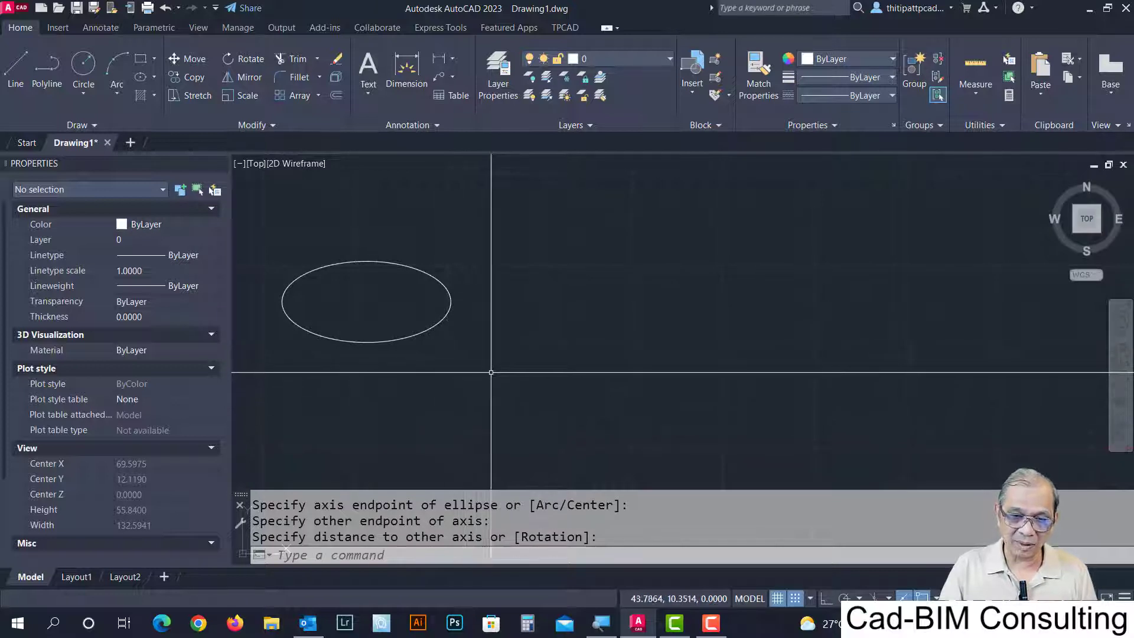
{"action": "middle_click_drag", "start_coordinate": [478, 384], "coordinate": [466, 388]}
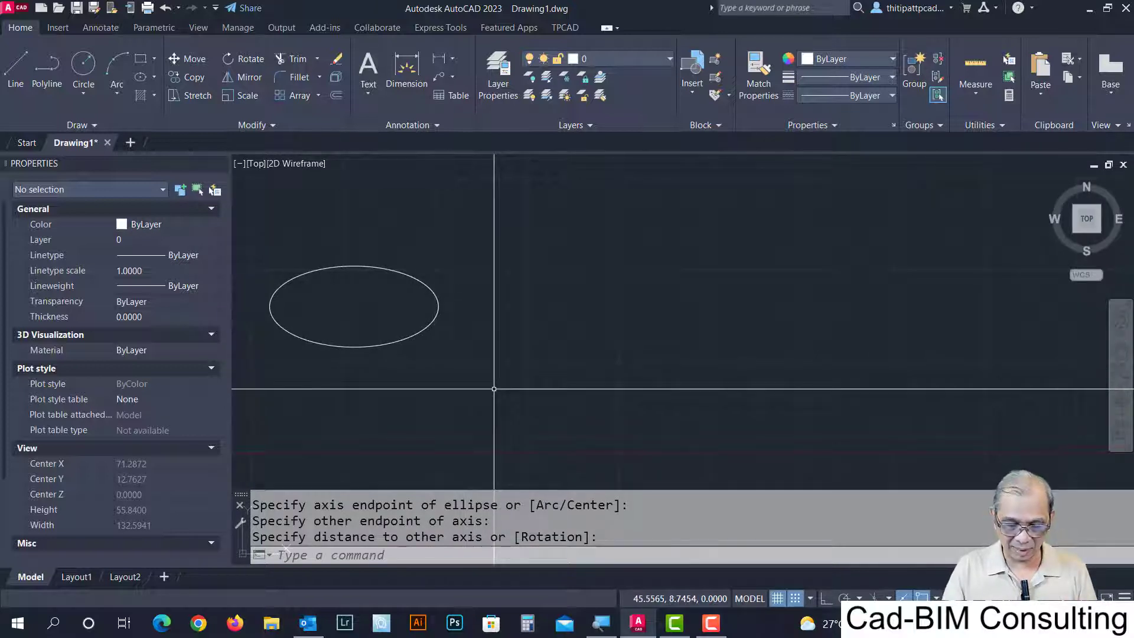
{"action": "key", "text": "Return"}
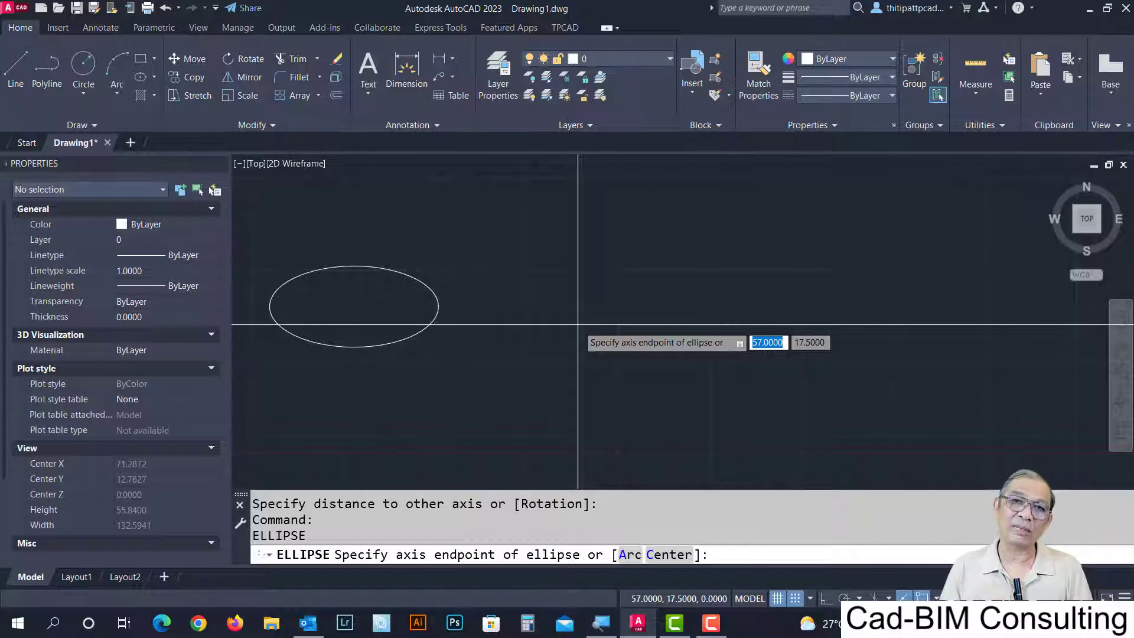
Draw an elliptical arc from axis endpoints, other-axis distance, and start and end angles.
{"action": "left_click", "coordinate": [630, 559]}
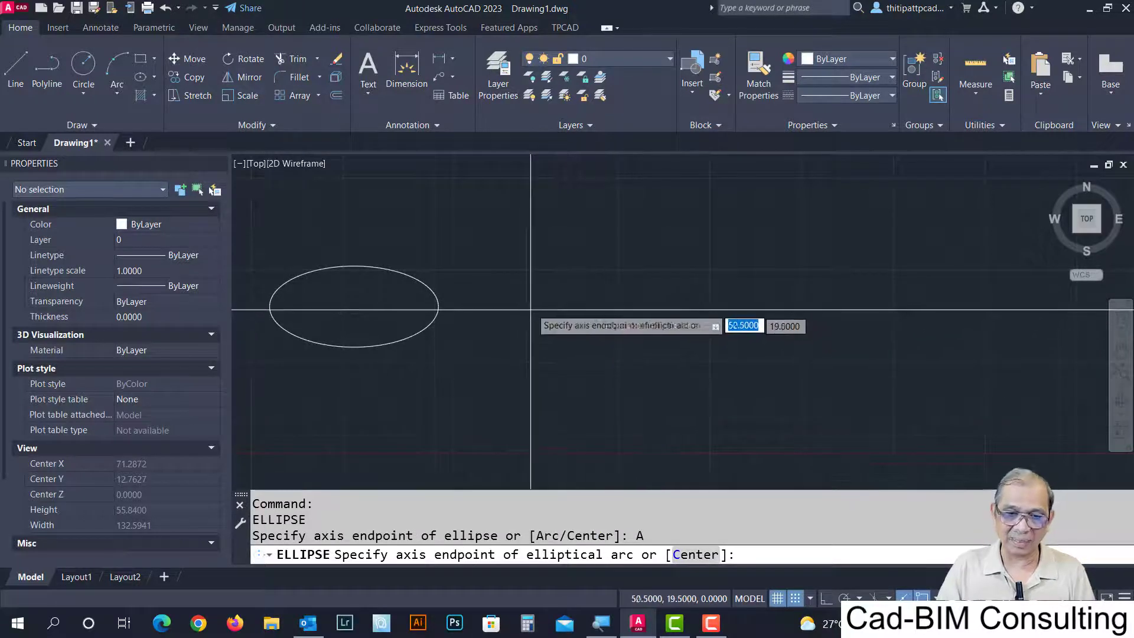
{"action": "left_click", "coordinate": [553, 328]}
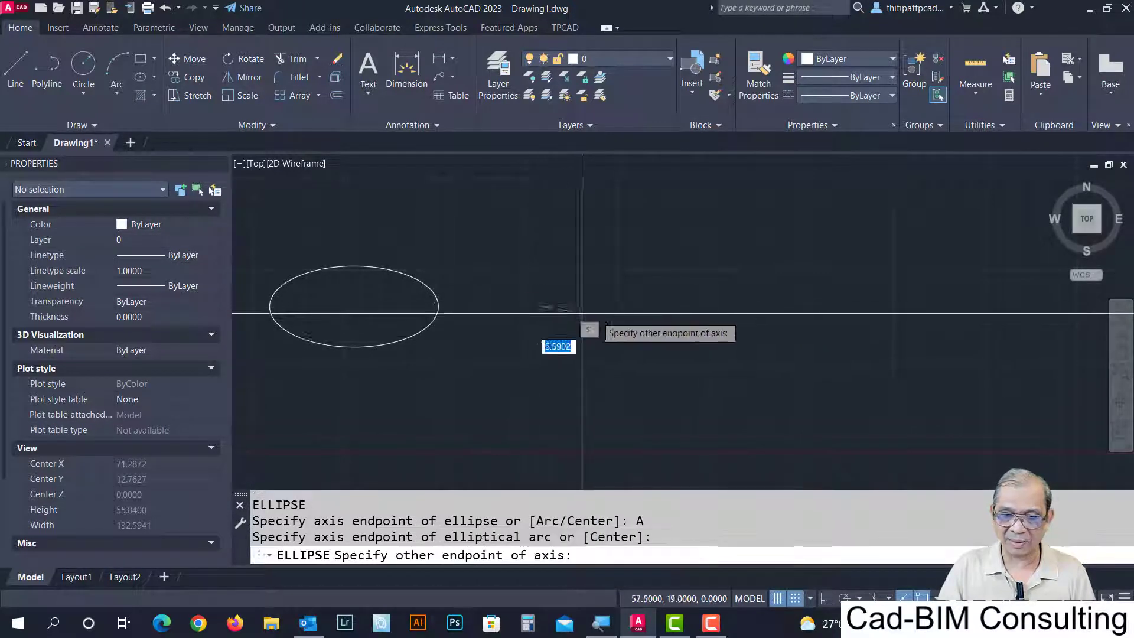
{"action": "left_click", "coordinate": [735, 306]}
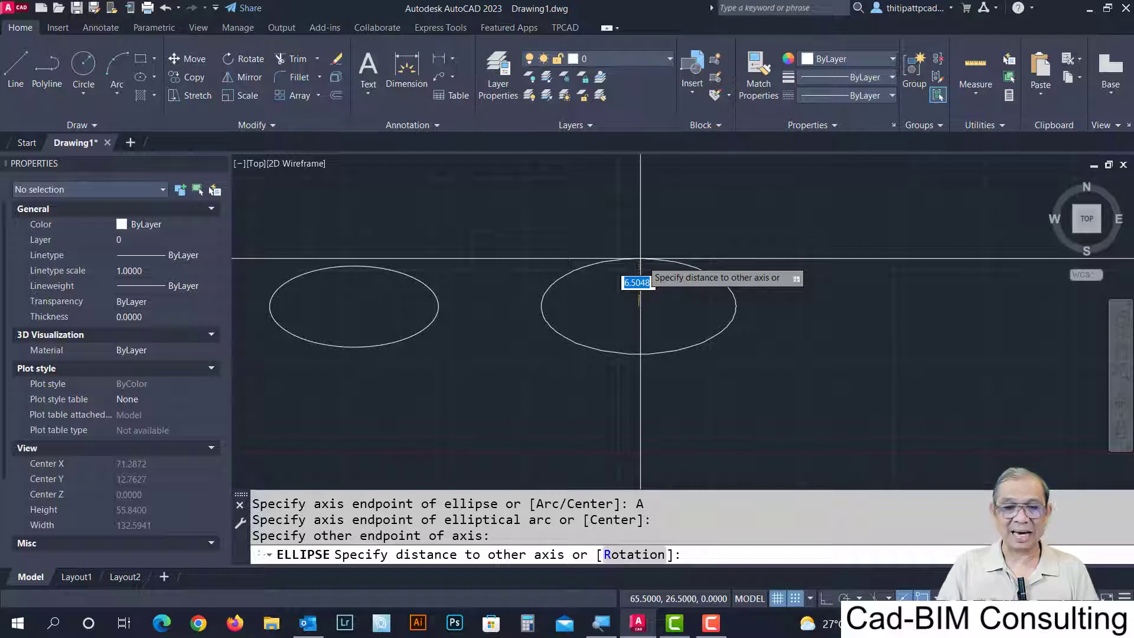
{"action": "left_click", "coordinate": [640, 262]}
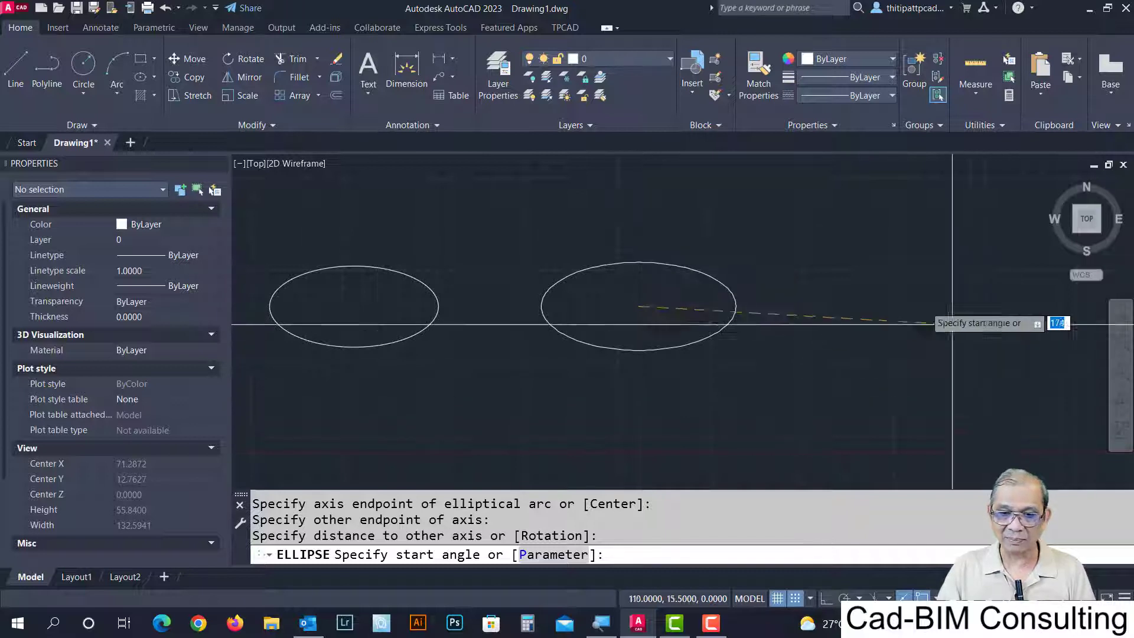
{"action": "left_click", "coordinate": [805, 306]}
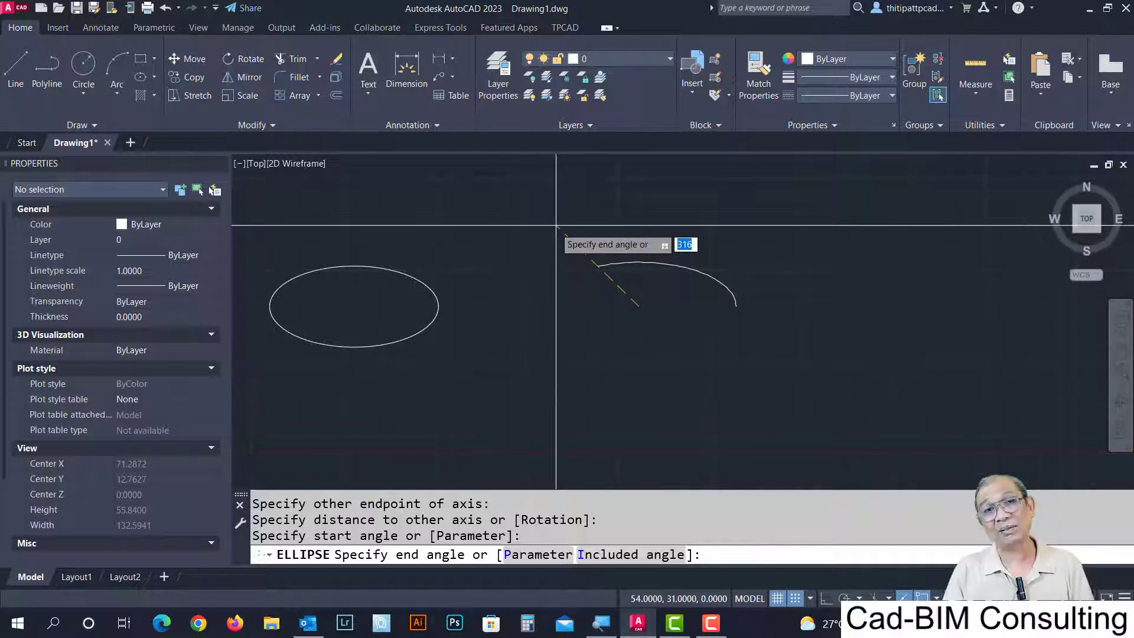
{"action": "left_click", "coordinate": [549, 239]}
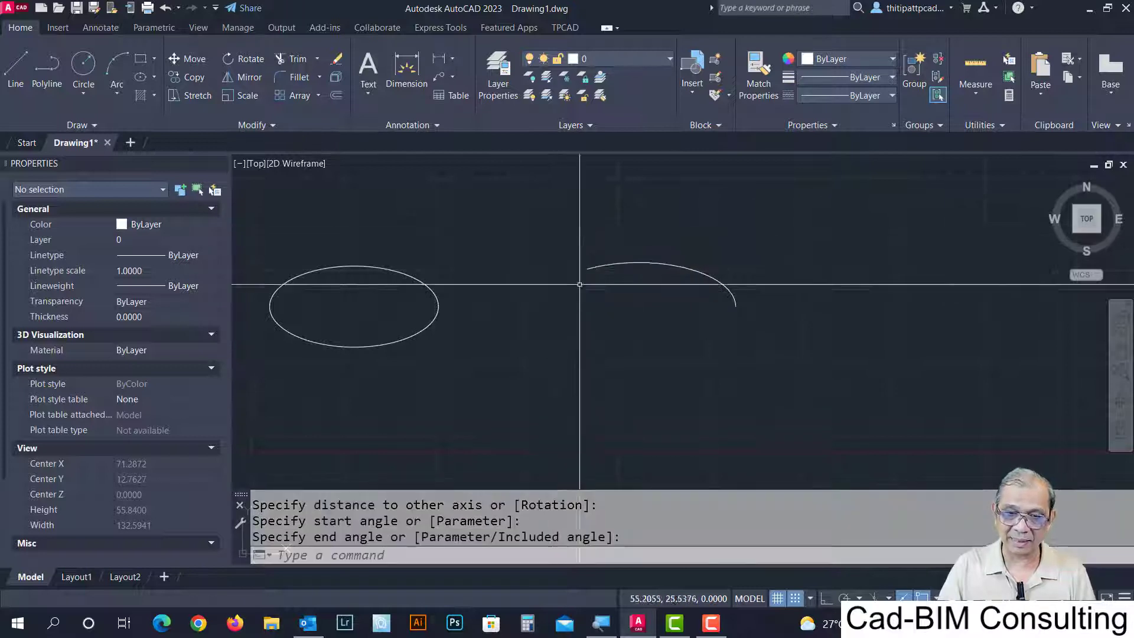
{"action": "middle_click_drag", "start_coordinate": [676, 365], "coordinate": [712, 325]}
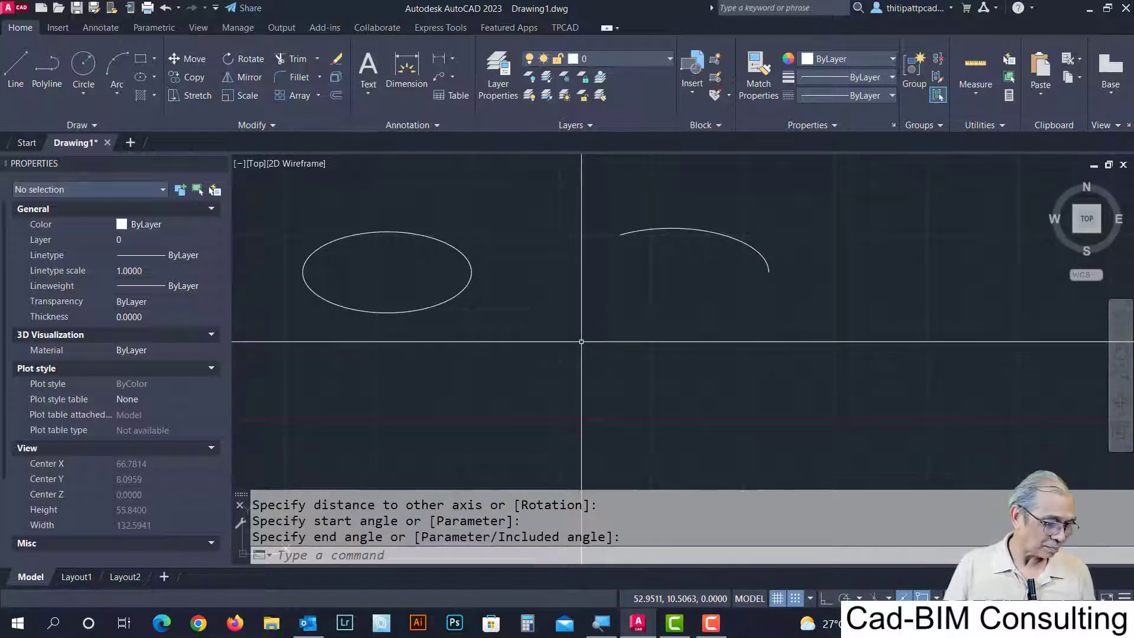
{"action": "key", "text": "Return"}
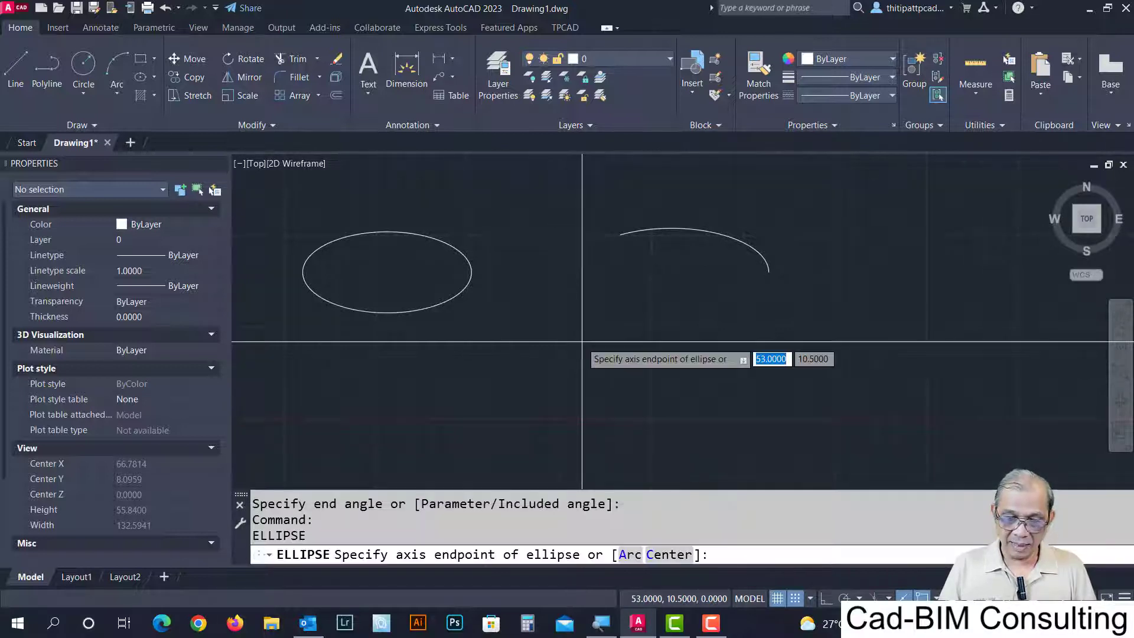
Draw an ellipse below the arc from its centre, major-axis end and other-axis distance.
{"action": "left_click", "coordinate": [669, 555]}
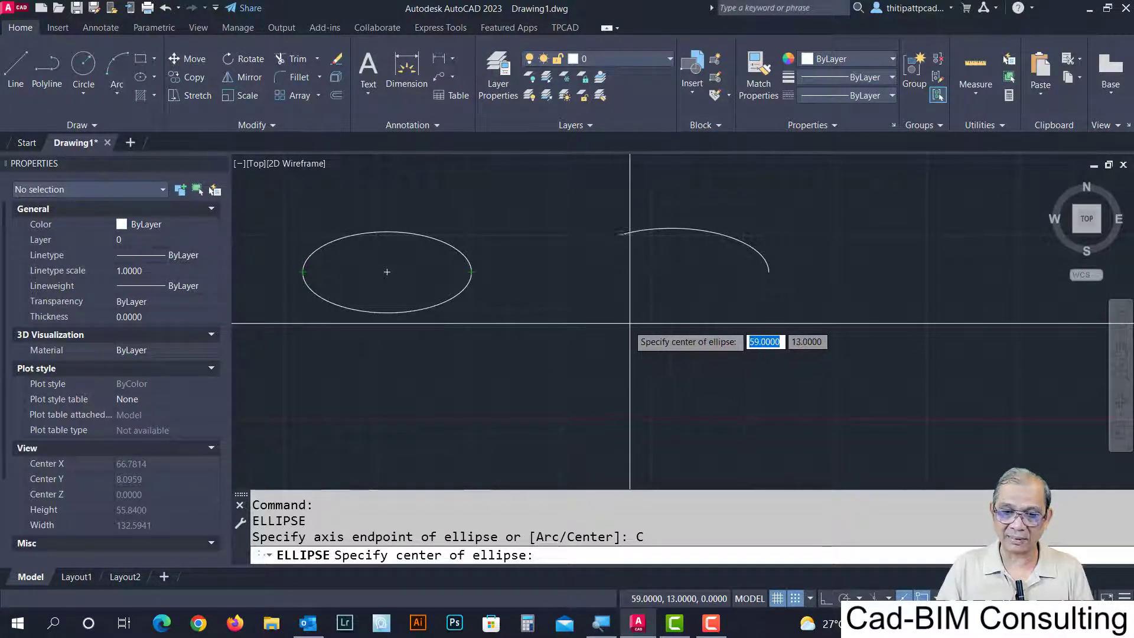
{"action": "left_click", "coordinate": [625, 327]}
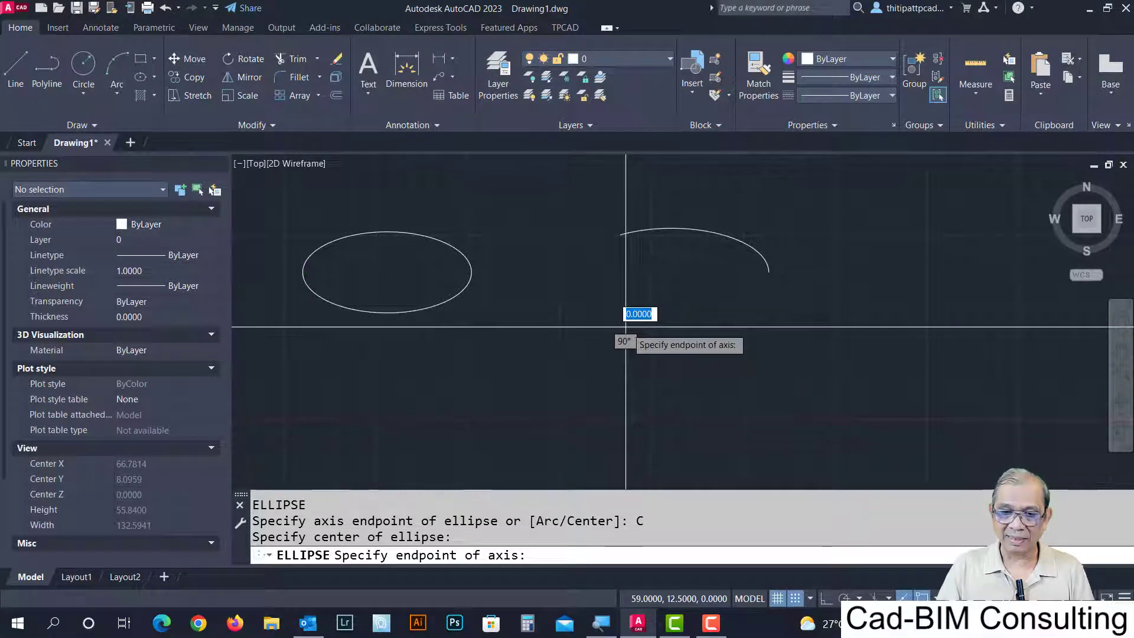
{"action": "left_click", "coordinate": [728, 326]}
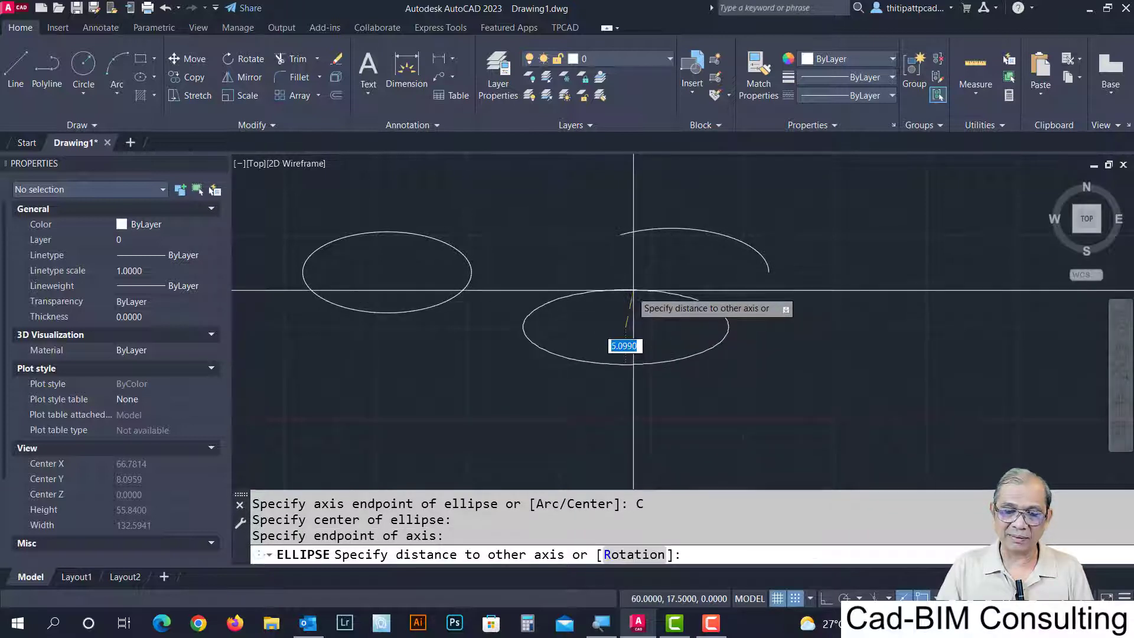
{"action": "left_click", "coordinate": [632, 292]}
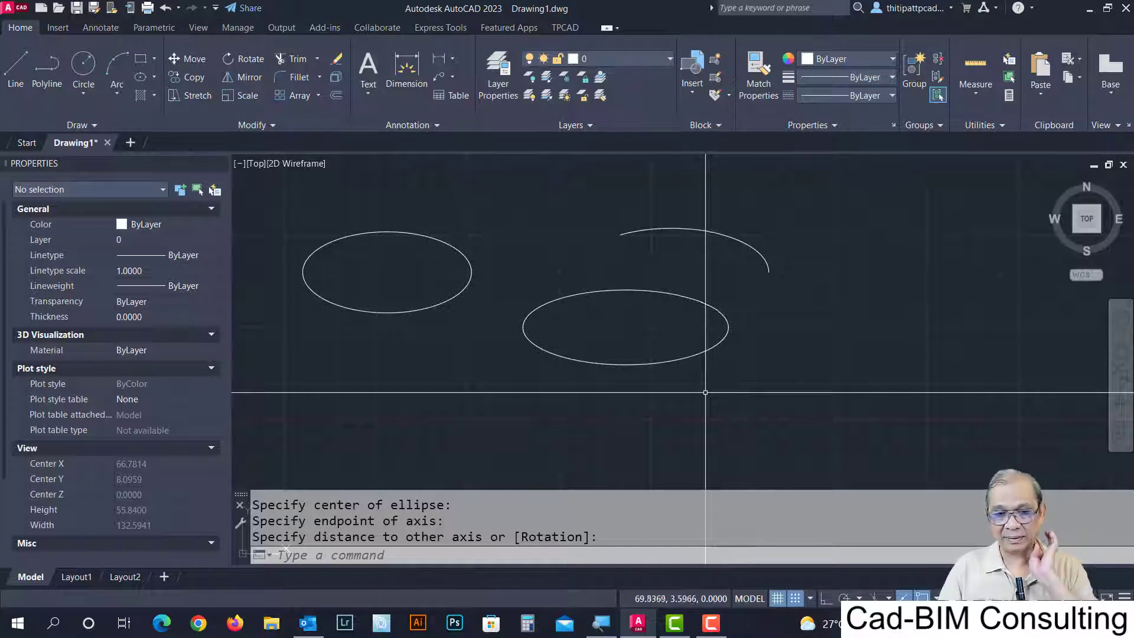
{"action": "middle_click_drag", "start_coordinate": [806, 350], "coordinate": [593, 332]}
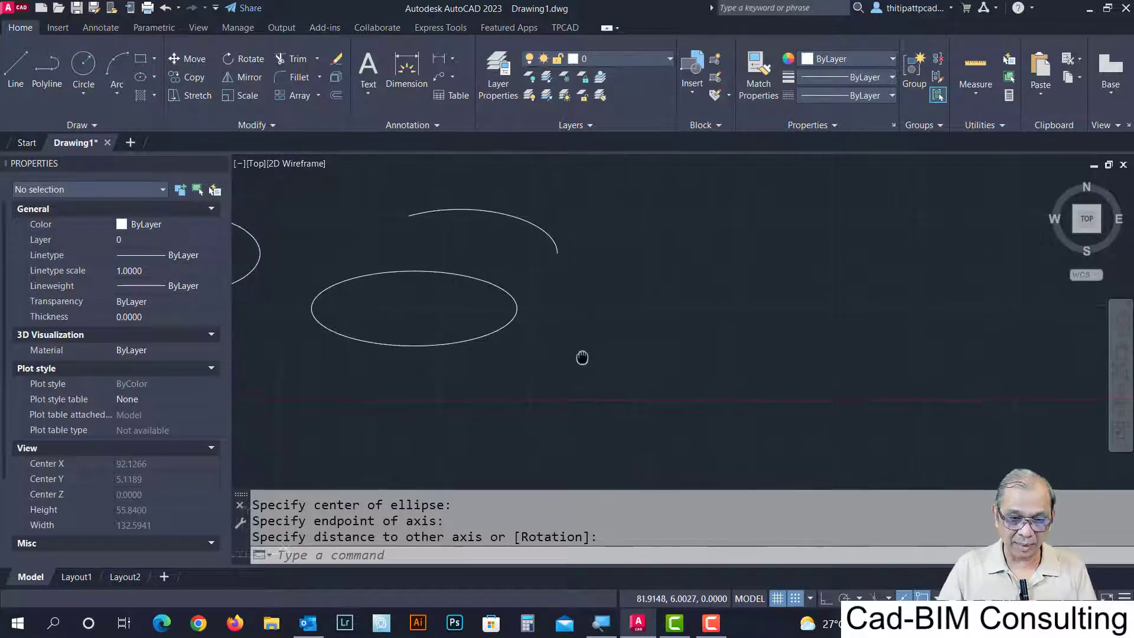
{"action": "key", "text": "Return"}
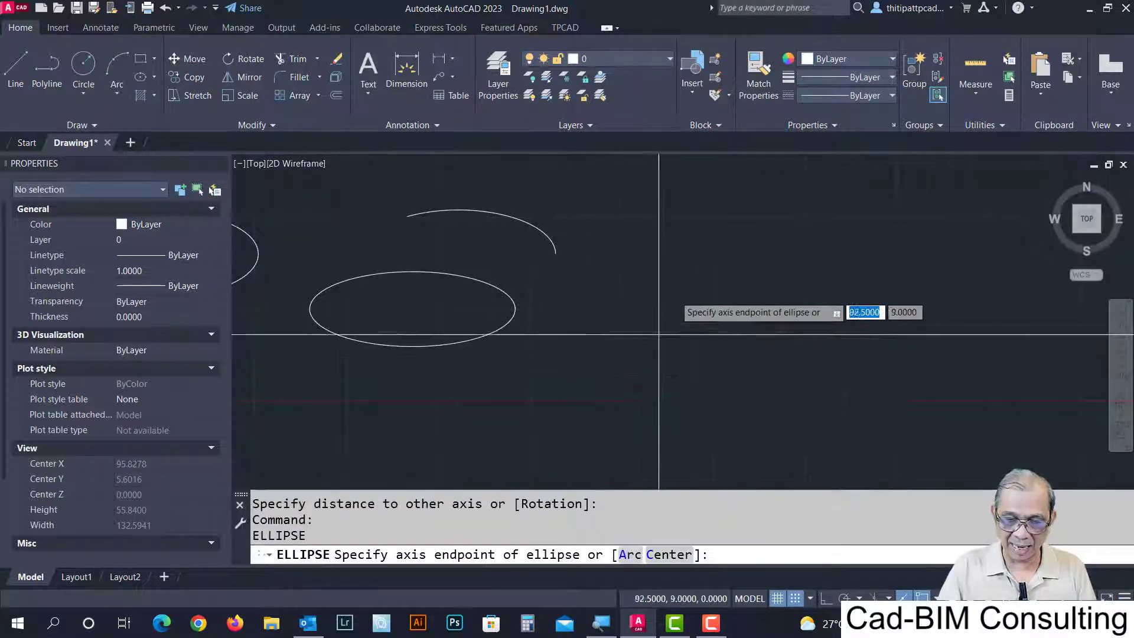
Draw a fourth ellipse on the right from two axis endpoints with 45° rotation.
{"action": "left_click", "coordinate": [615, 308]}
{"action": "left_click", "coordinate": [798, 307]}
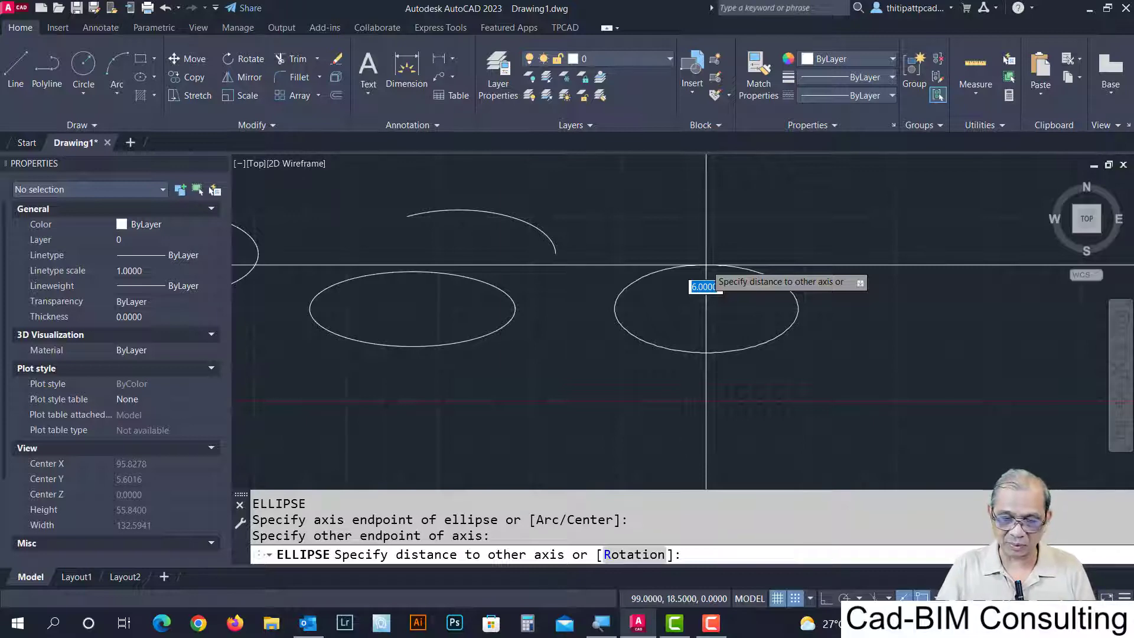
{"action": "left_click", "coordinate": [629, 553]}
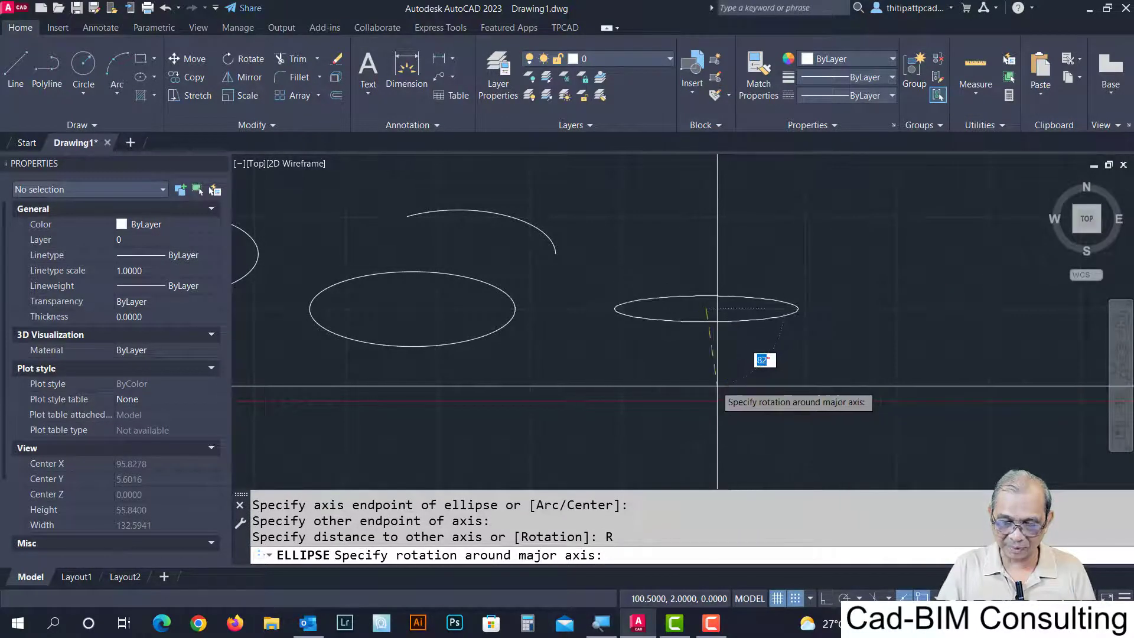
{"action": "type", "text": "45"}
{"action": "key", "text": "Return"}
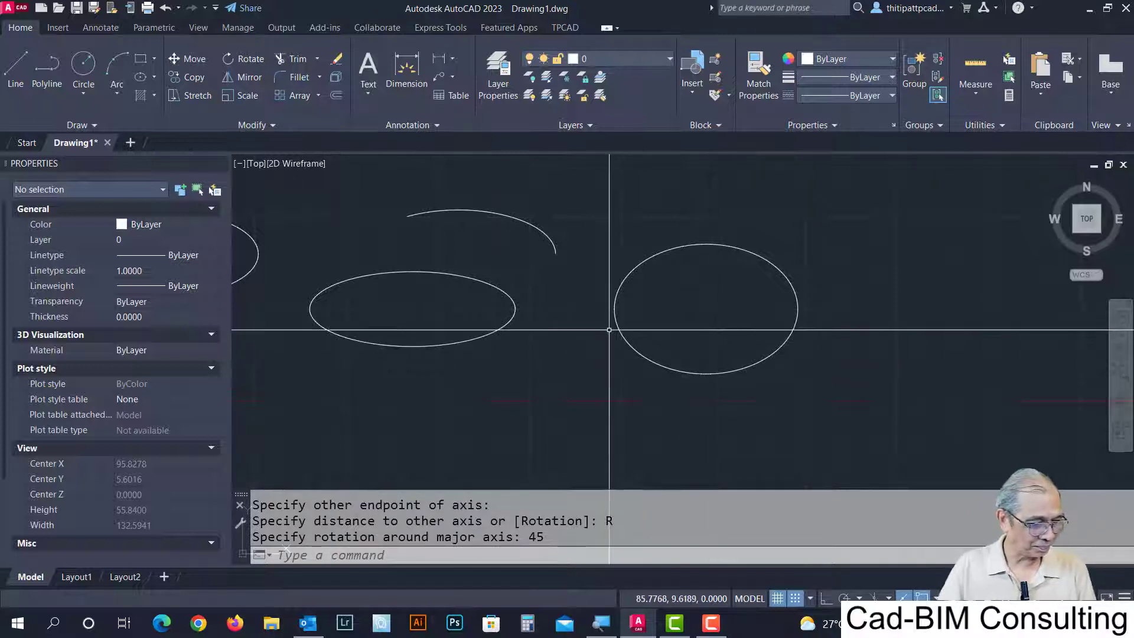
{"action": "scroll", "coordinate": [569, 329], "scroll_direction": "down", "scroll_amount": 2}
{"action": "mouse_move", "coordinate": [380, 314]}
{"action": "middle_mouse_down"}
{"action": "mouse_move", "coordinate": [656, 311]}
{"action": "mouse_move", "coordinate": [518, 328]}
{"action": "middle_mouse_up"}
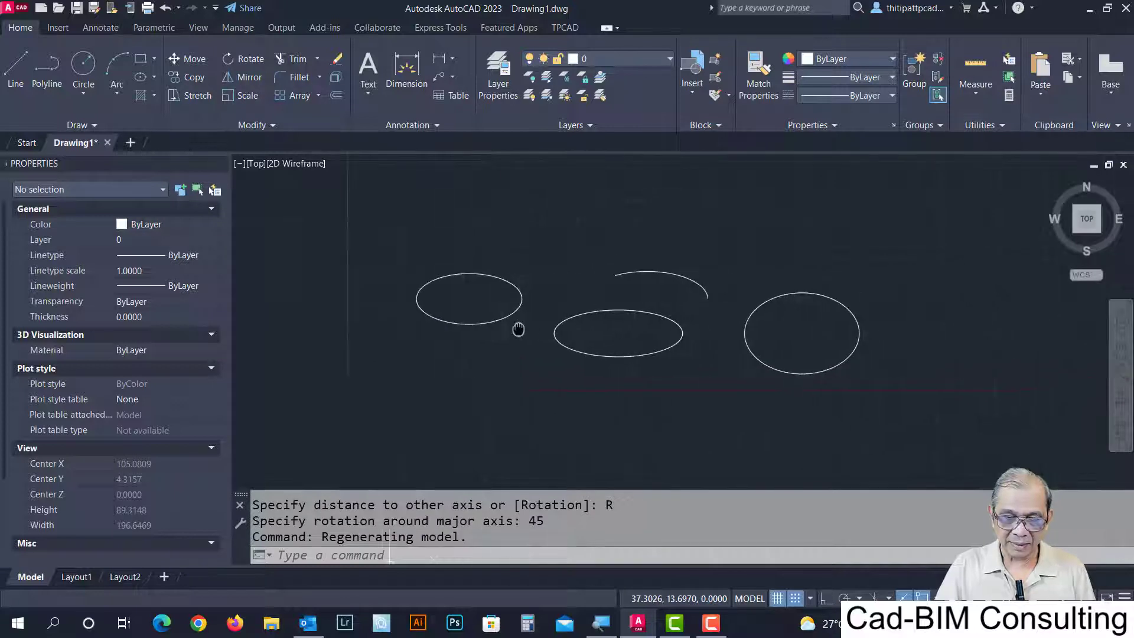
Erase the three ellipses and the elliptical arc with one crossing window.
{"action": "type", "text": "e"}
{"action": "key", "text": "Return"}
{"action": "left_click", "coordinate": [855, 242]}
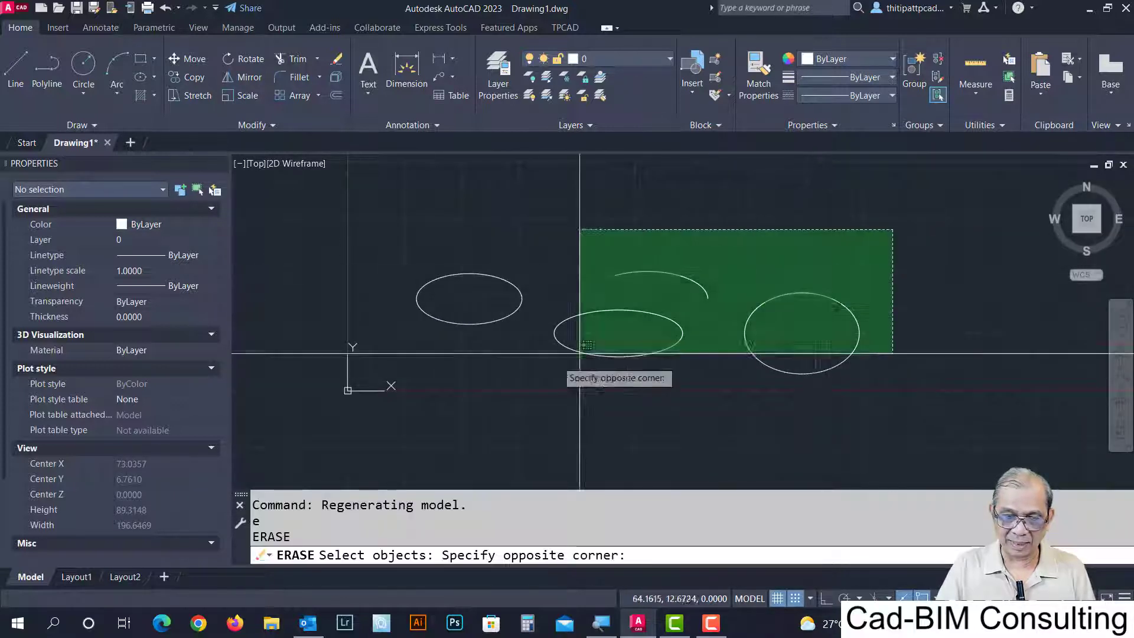
{"action": "left_click", "coordinate": [389, 381]}
{"action": "key", "text": "Return"}
{"action": "middle_click_drag", "start_coordinate": [559, 292], "coordinate": [485, 350]}
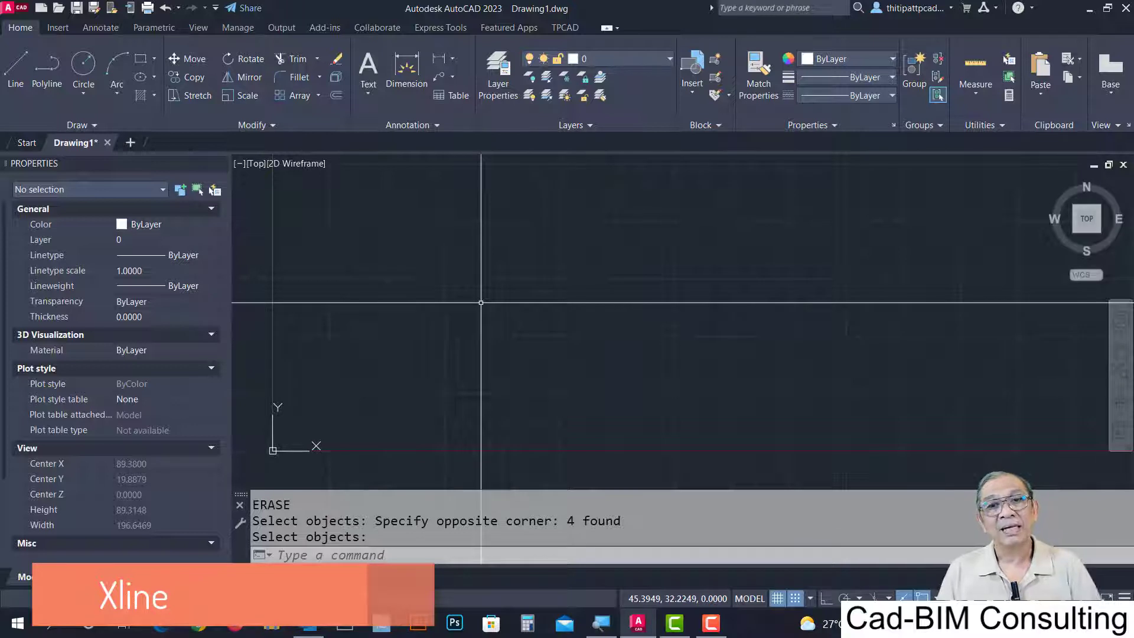
Place two horizontal construction lines with XLINE's Hor option.
{"action": "type", "text": "xl"}
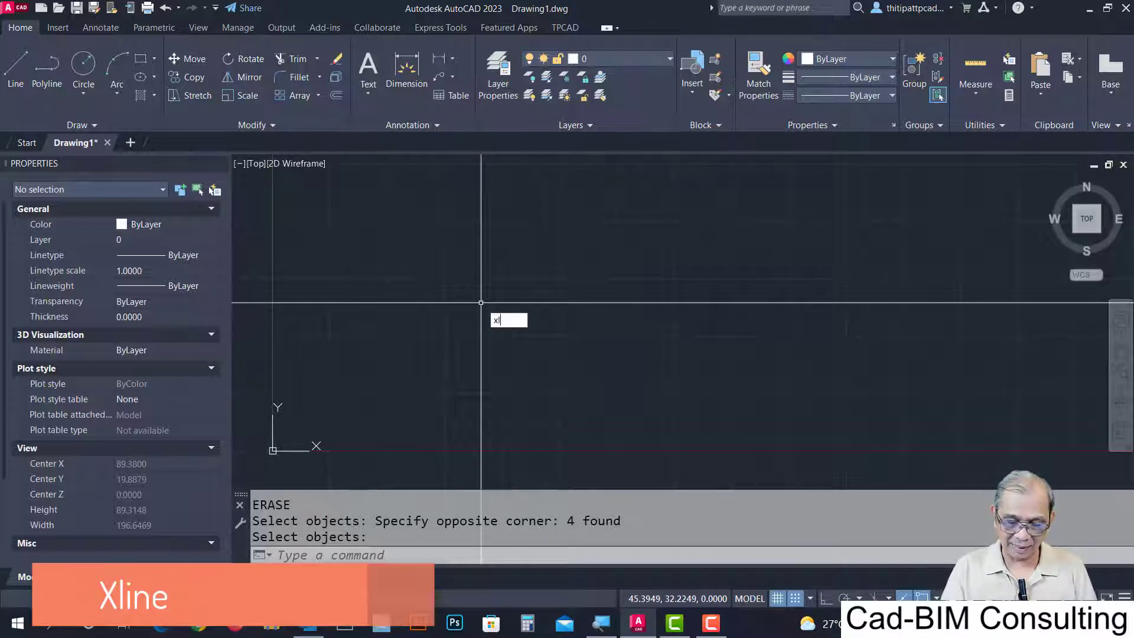
{"action": "key", "text": "Return"}
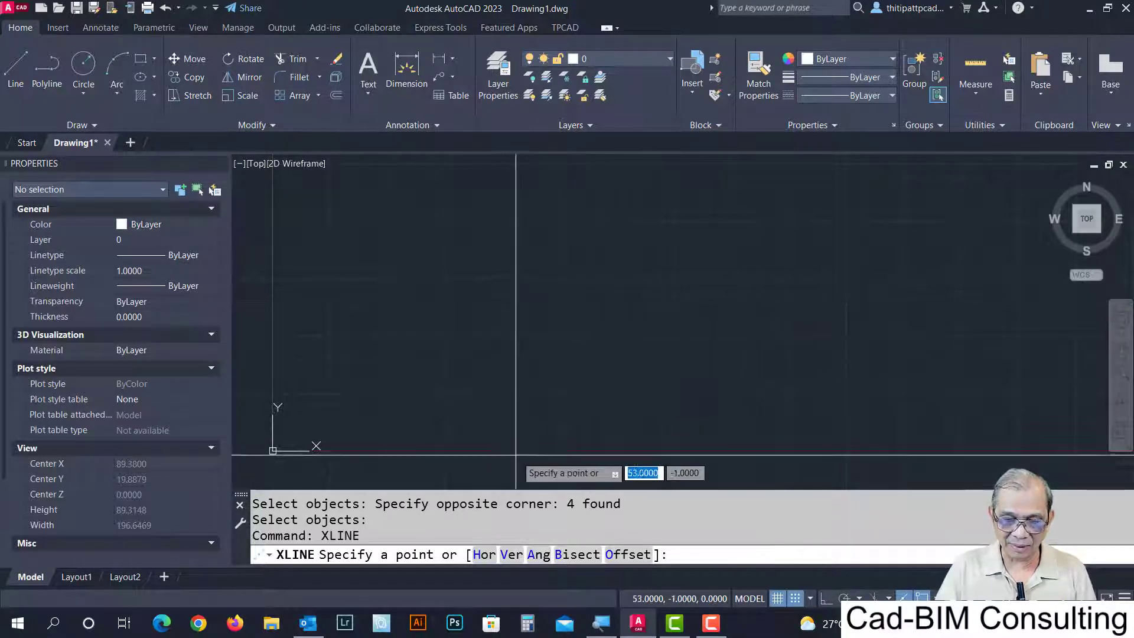
{"action": "left_click", "coordinate": [484, 555]}
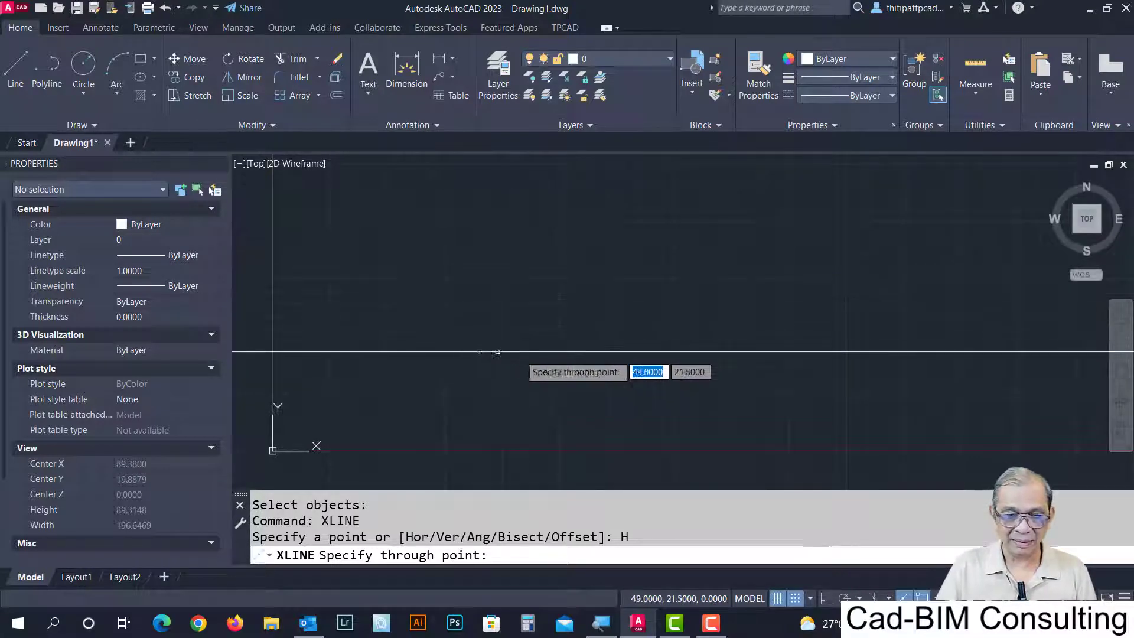
{"action": "left_click", "coordinate": [519, 297]}
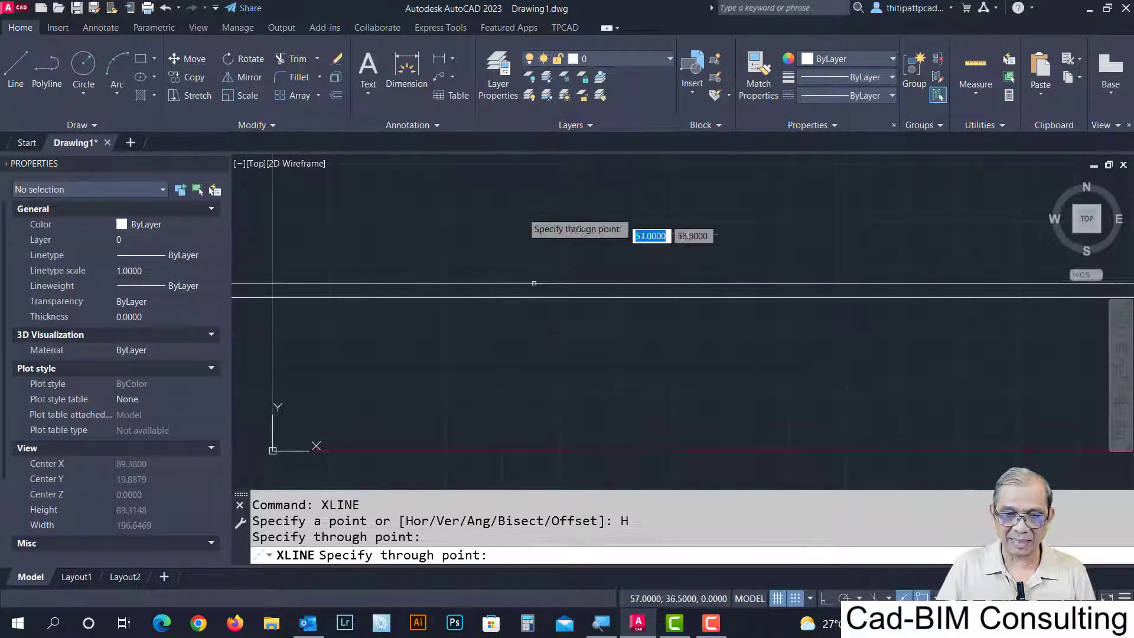
{"action": "left_click", "coordinate": [517, 233]}
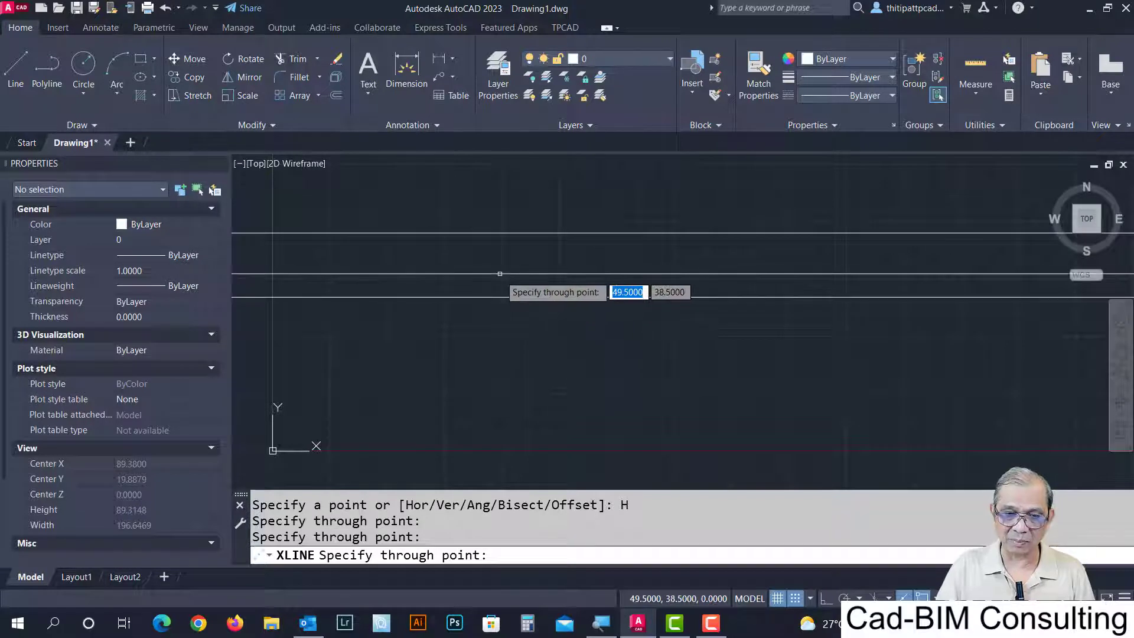
{"action": "key", "text": "Escape"}
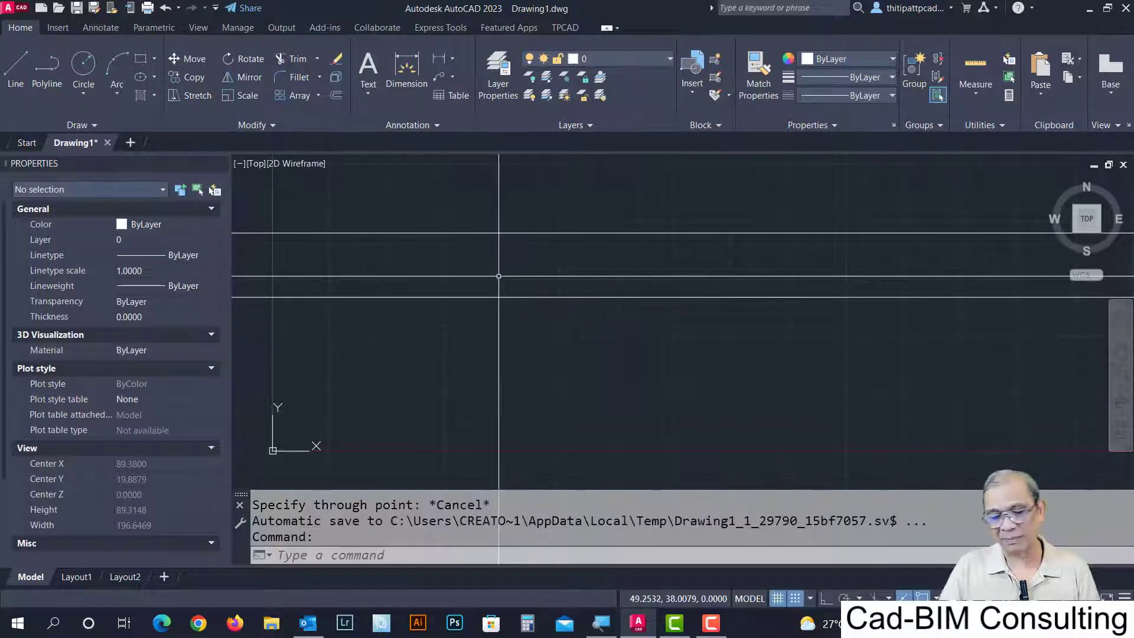
Zoom and pan to inspect the horizontal construction lines.
{"action": "scroll", "coordinate": [499, 276], "scroll_direction": "down", "scroll_amount": 4}
{"action": "scroll", "coordinate": [499, 275], "scroll_direction": "down", "scroll_amount": 4}
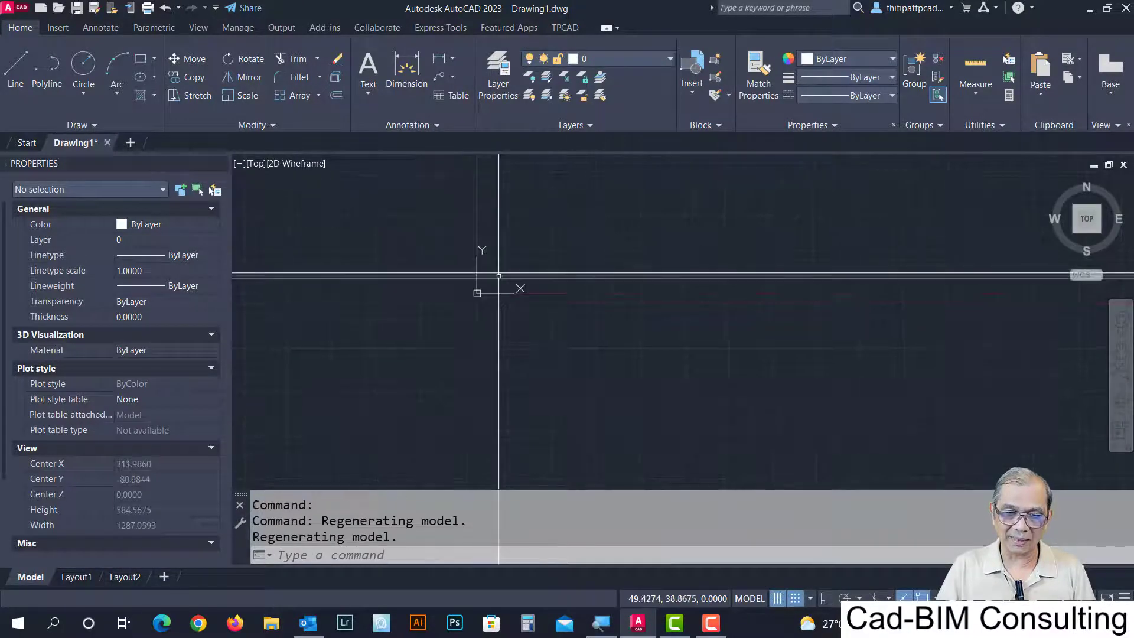
{"action": "scroll", "coordinate": [499, 276], "scroll_direction": "down", "scroll_amount": 4}
{"action": "scroll", "coordinate": [499, 275], "scroll_direction": "down", "scroll_amount": 3}
{"action": "scroll", "coordinate": [549, 273], "scroll_direction": "up", "scroll_amount": 4}
{"action": "scroll", "coordinate": [546, 248], "scroll_direction": "up", "scroll_amount": 4}
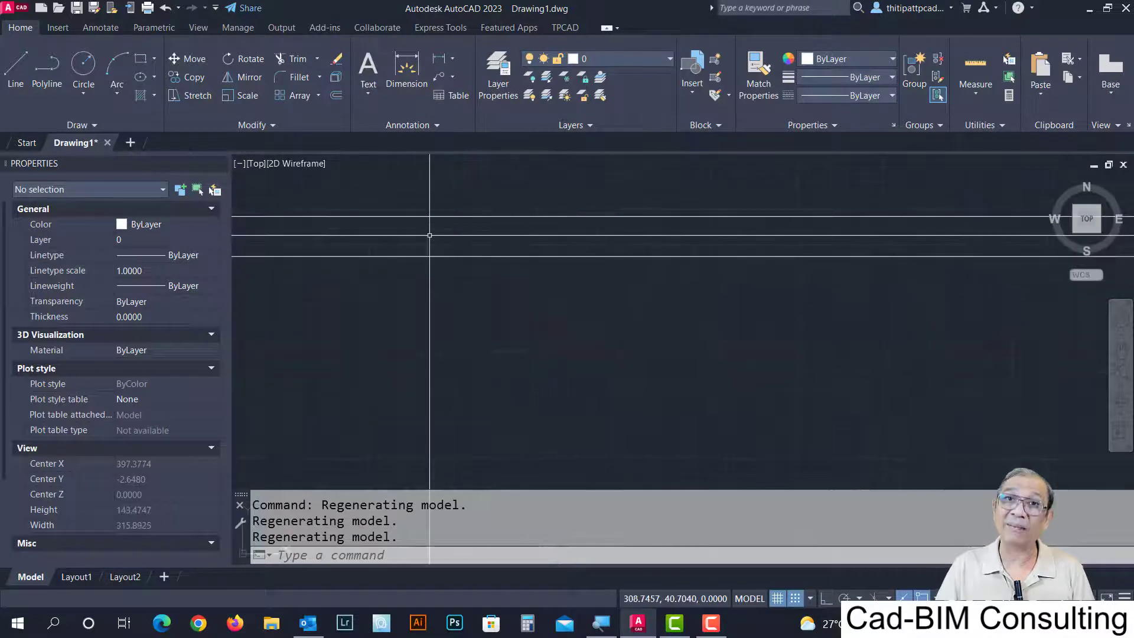
{"action": "scroll", "coordinate": [489, 342], "scroll_direction": "up", "scroll_amount": 4}
{"action": "scroll", "coordinate": [488, 342], "scroll_direction": "up", "scroll_amount": 4}
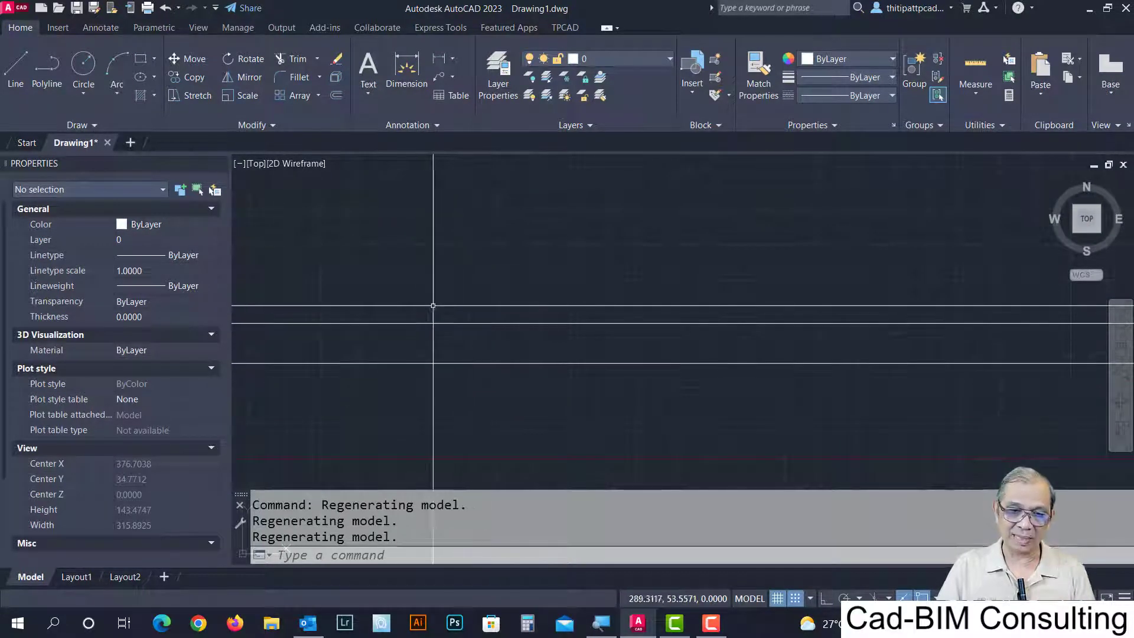
{"action": "middle_click_drag", "start_coordinate": [462, 323], "coordinate": [561, 277]}
{"action": "scroll", "coordinate": [558, 273], "scroll_direction": "down", "scroll_amount": 6}
{"action": "scroll", "coordinate": [554, 275], "scroll_direction": "down", "scroll_amount": 5}
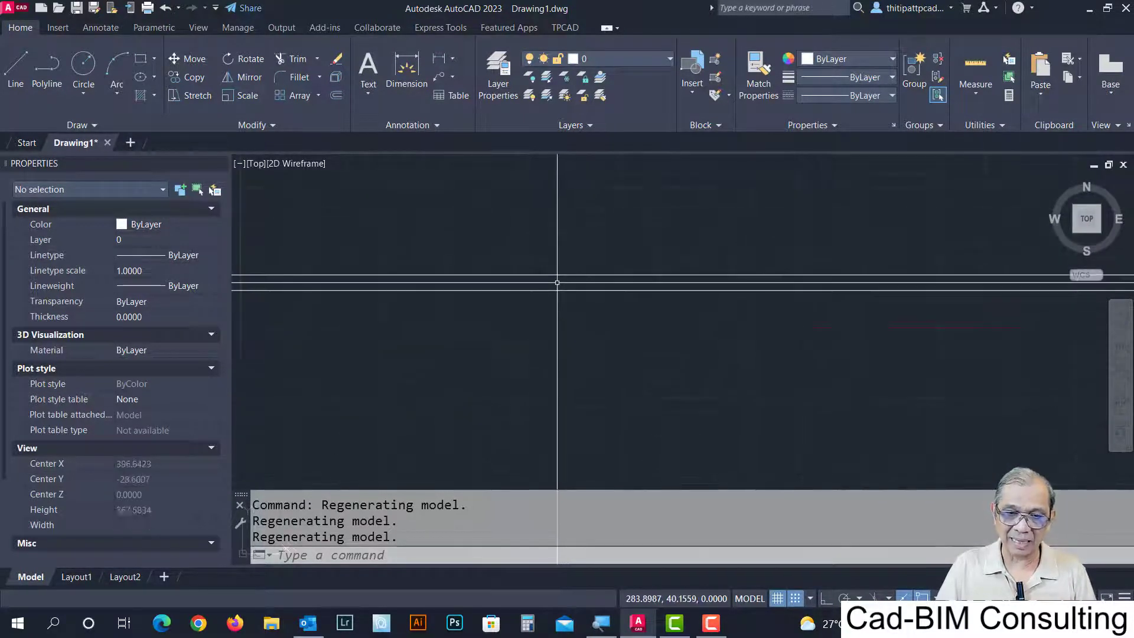
{"action": "scroll", "coordinate": [543, 277], "scroll_direction": "up", "scroll_amount": 3}
Erase the two horizontal construction lines with a selection window.
{"action": "type", "text": "e"}
{"action": "key", "text": "Return"}
{"action": "left_click", "coordinate": [561, 260]}
{"action": "left_click", "coordinate": [514, 303]}
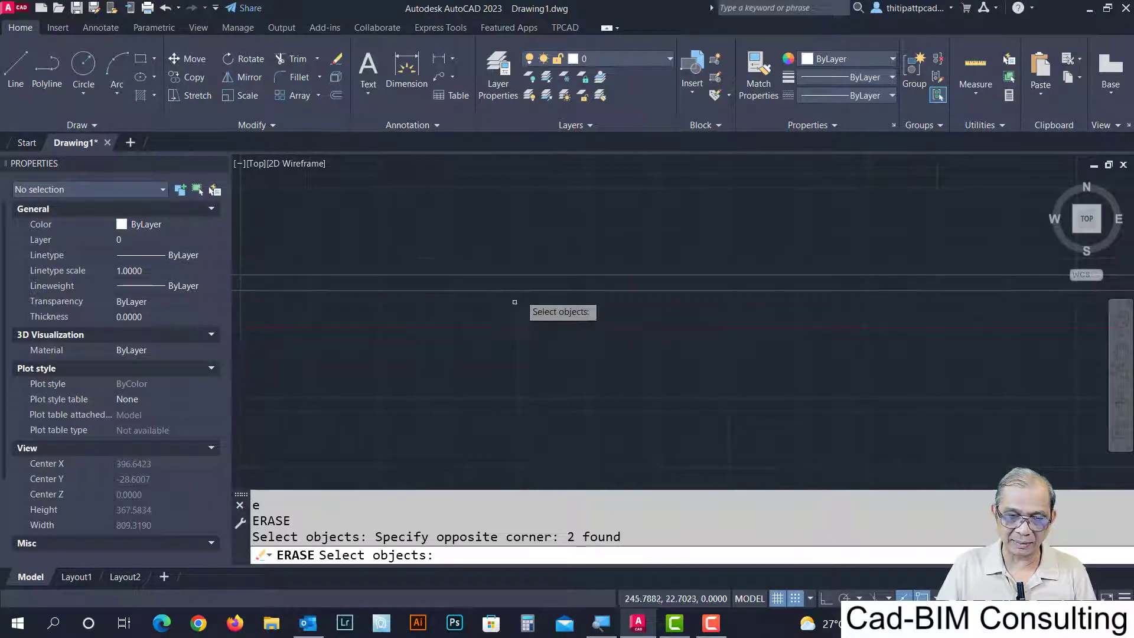
{"action": "key", "text": "Return"}
{"action": "middle_click_drag", "start_coordinate": [502, 377], "coordinate": [663, 388]}
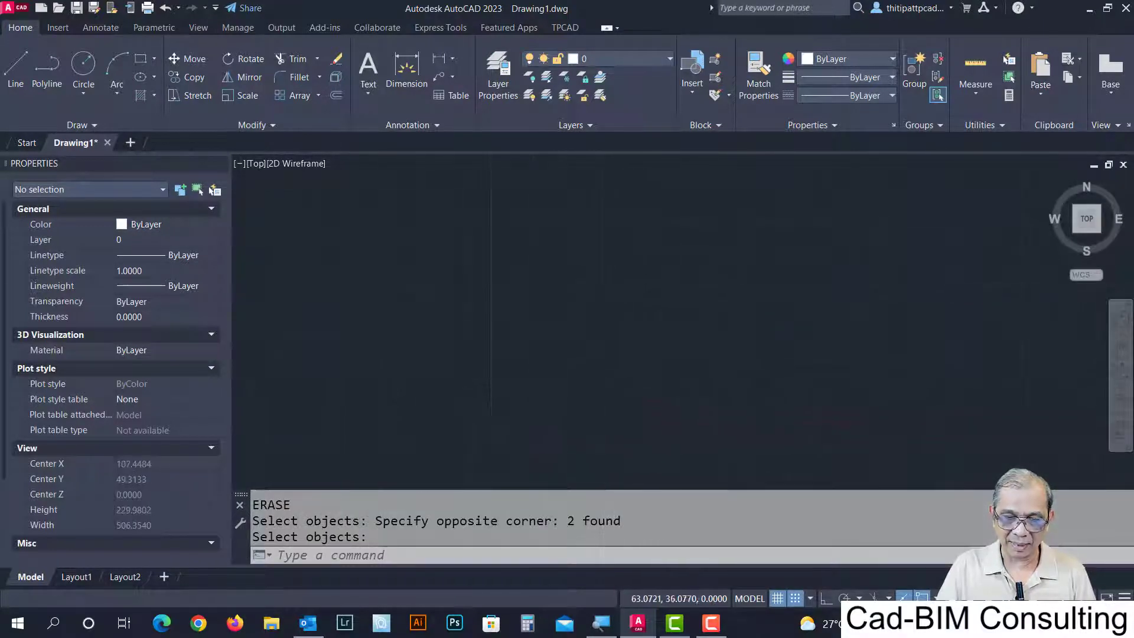
{"action": "scroll", "coordinate": [593, 376], "scroll_direction": "up", "scroll_amount": 4}
{"action": "middle_click_drag", "start_coordinate": [594, 374], "coordinate": [569, 343]}
Draw three vertical construction lines with XLINE's Ver option.
{"action": "type", "text": "xlin"}
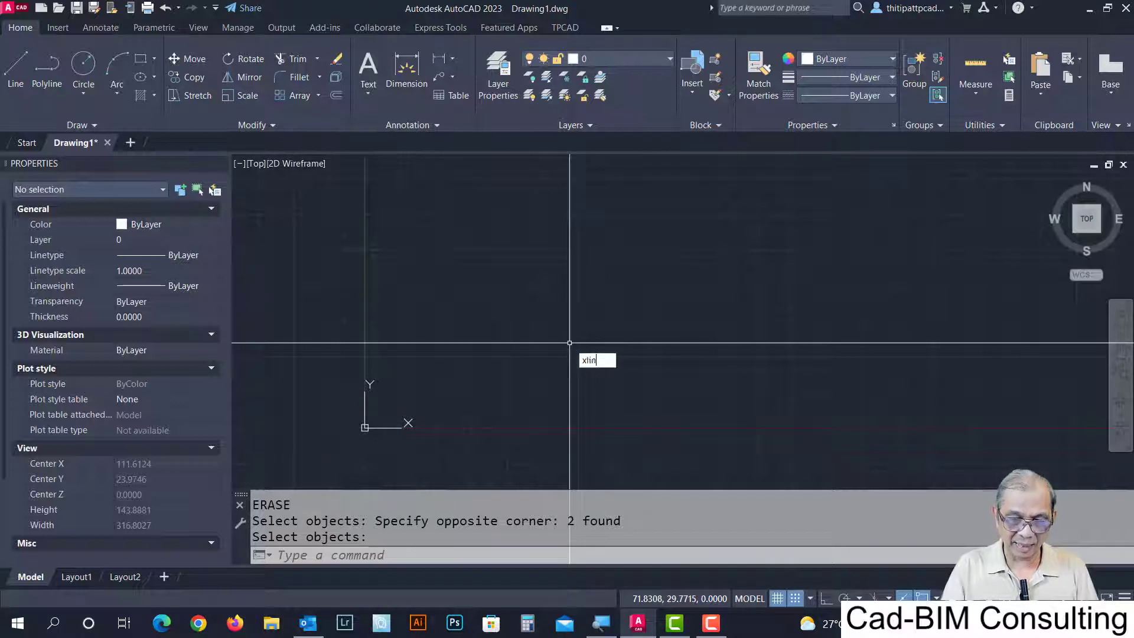
{"action": "key", "text": "Return"}
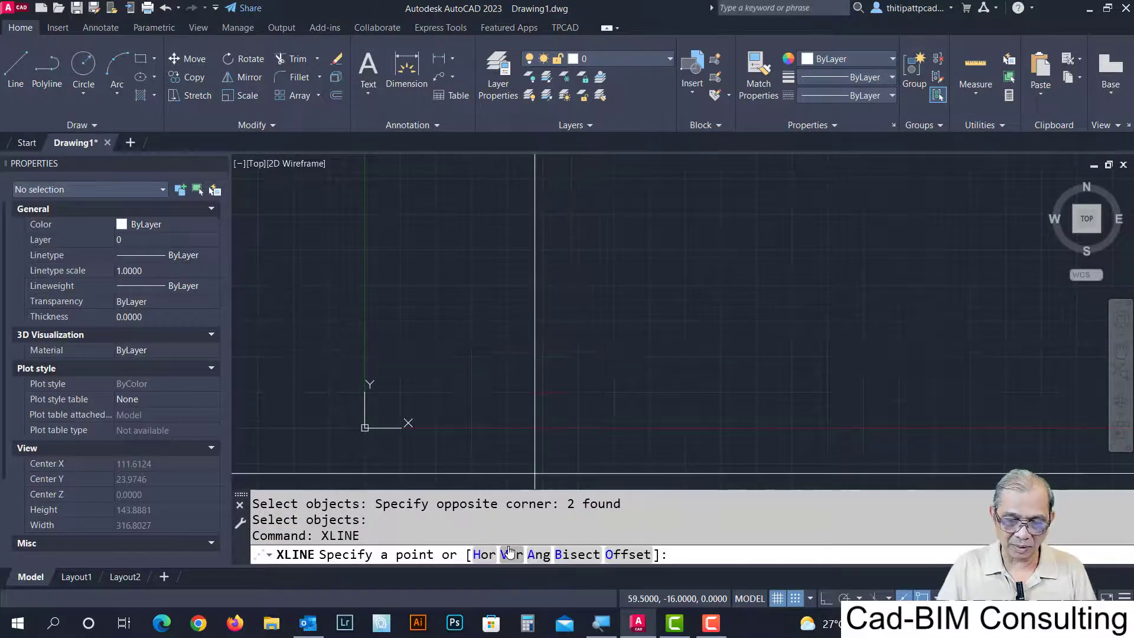
{"action": "left_click", "coordinate": [513, 555]}
{"action": "left_click", "coordinate": [511, 289]}
{"action": "left_click", "coordinate": [578, 286]}
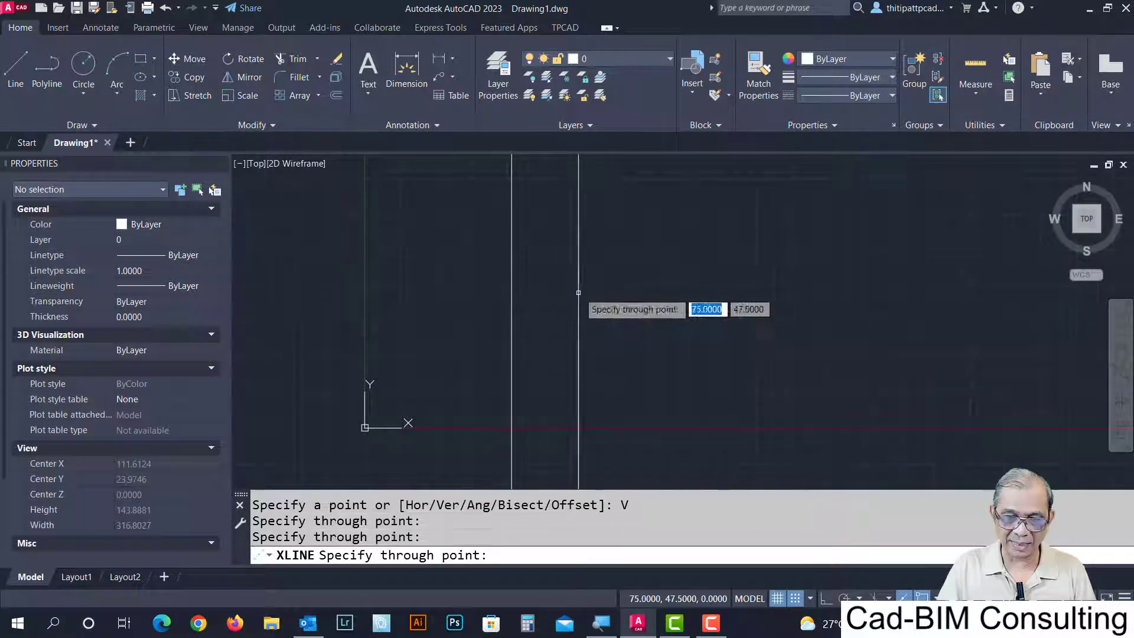
{"action": "left_click", "coordinate": [669, 313]}
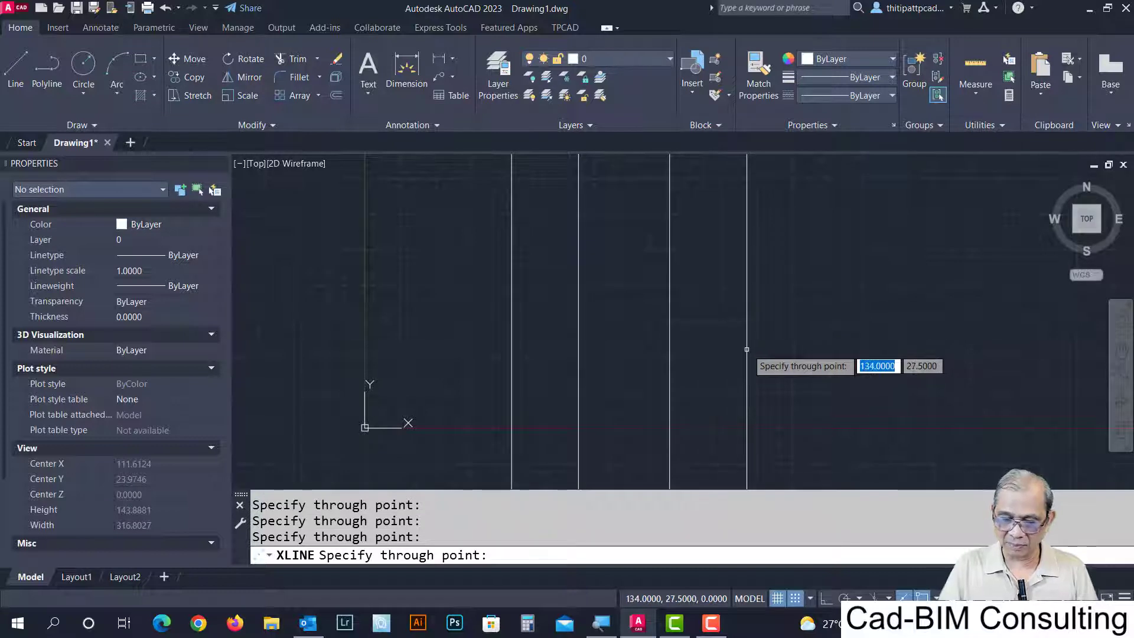
{"action": "key", "text": "Return"}
{"action": "key", "text": "Return"}
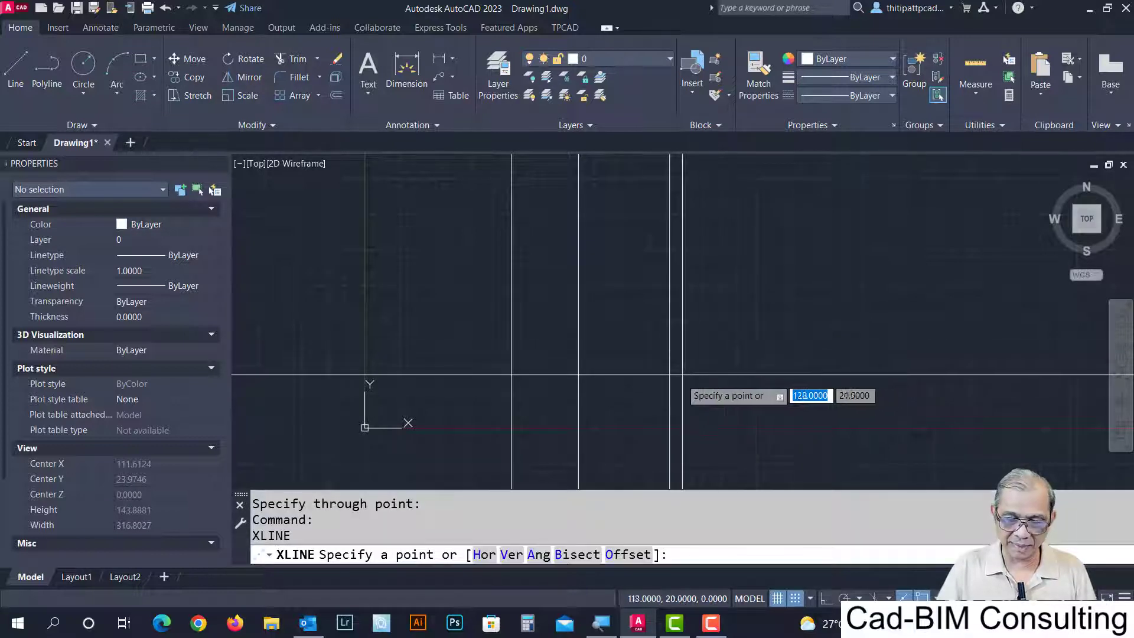
{"action": "left_click", "coordinate": [538, 554]}
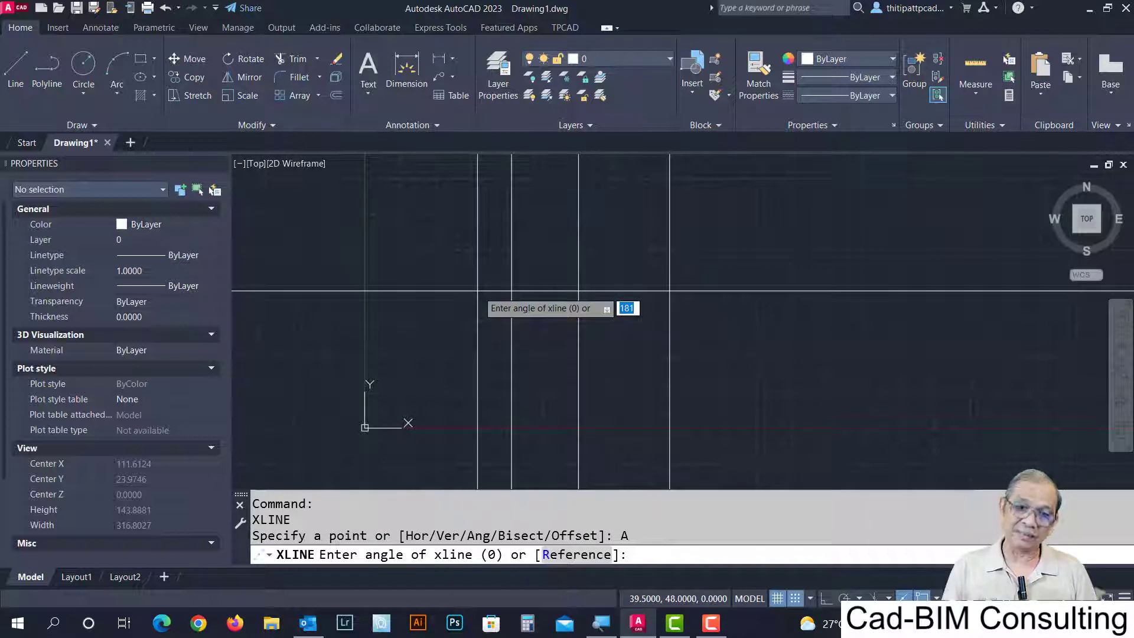
Draw parallel construction lines at 30° through upper-left and lower-right points.
{"action": "type", "text": "30"}
{"action": "key", "text": "Return"}
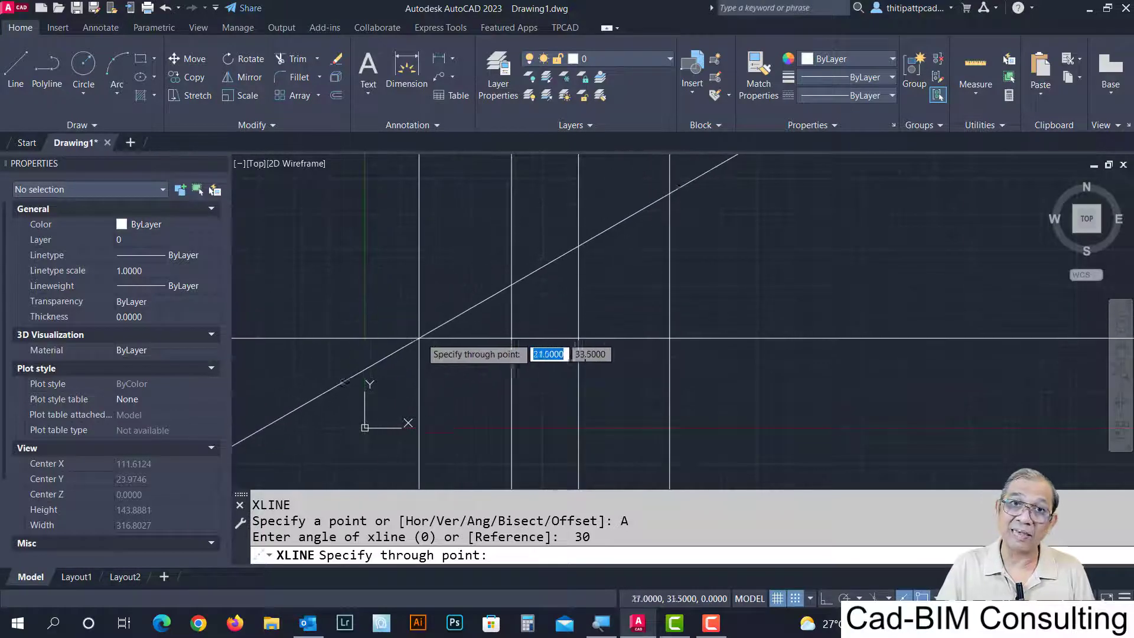
{"action": "left_click", "coordinate": [402, 256]}
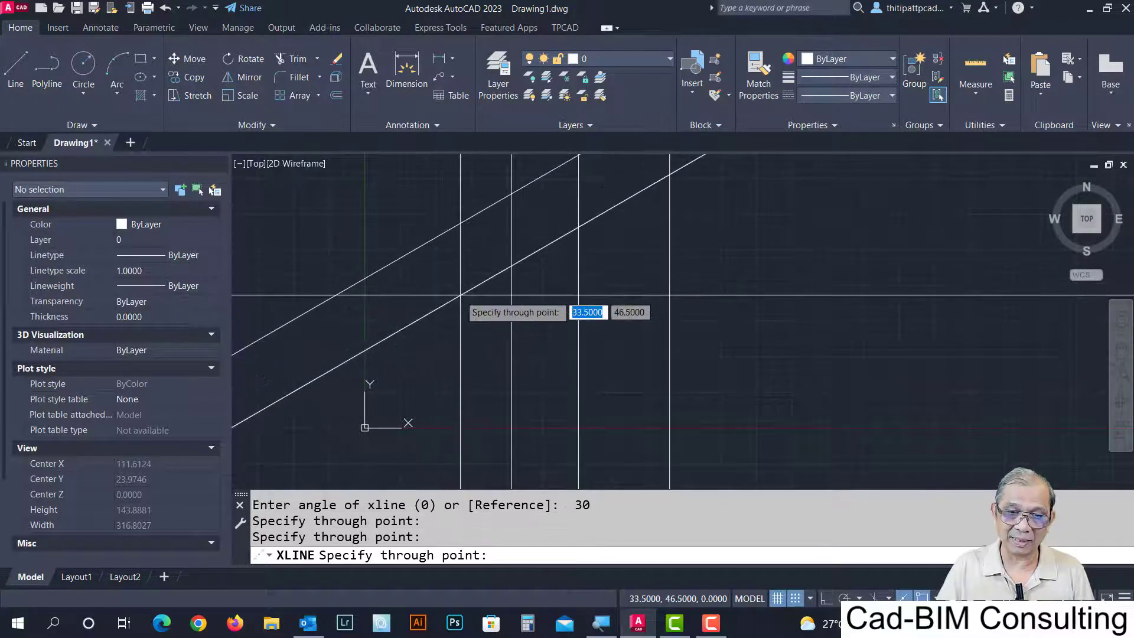
{"action": "left_click", "coordinate": [738, 309]}
{"action": "key", "text": "Return"}
{"action": "key", "text": "Return"}
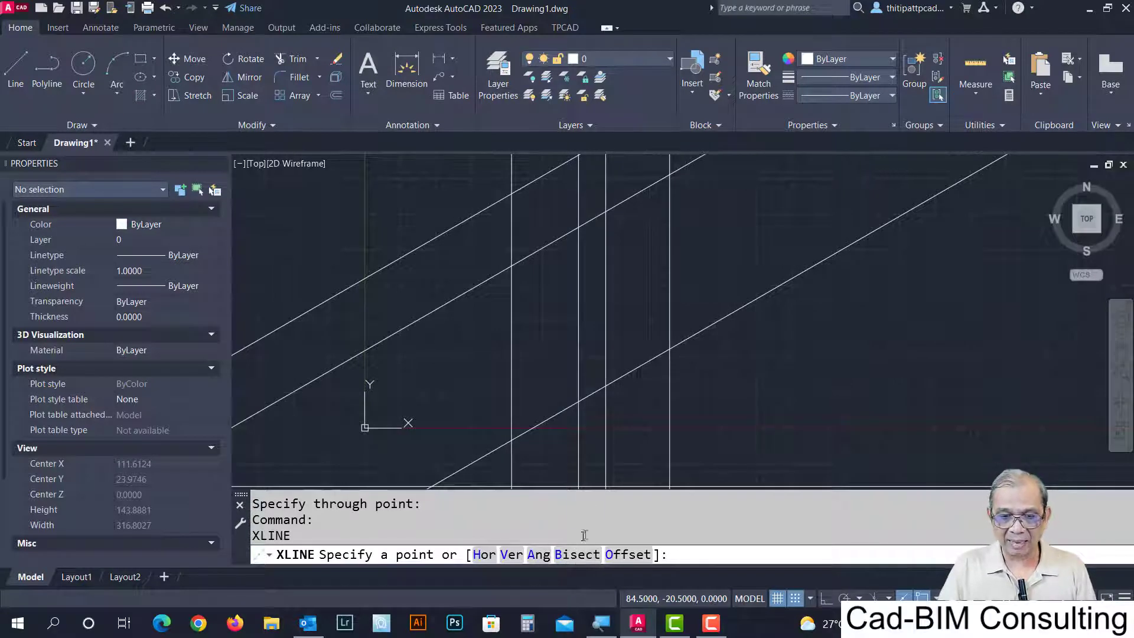
Zoom to inspect the angled lines and exit the construction line command.
{"action": "right_click", "coordinate": [564, 326]}
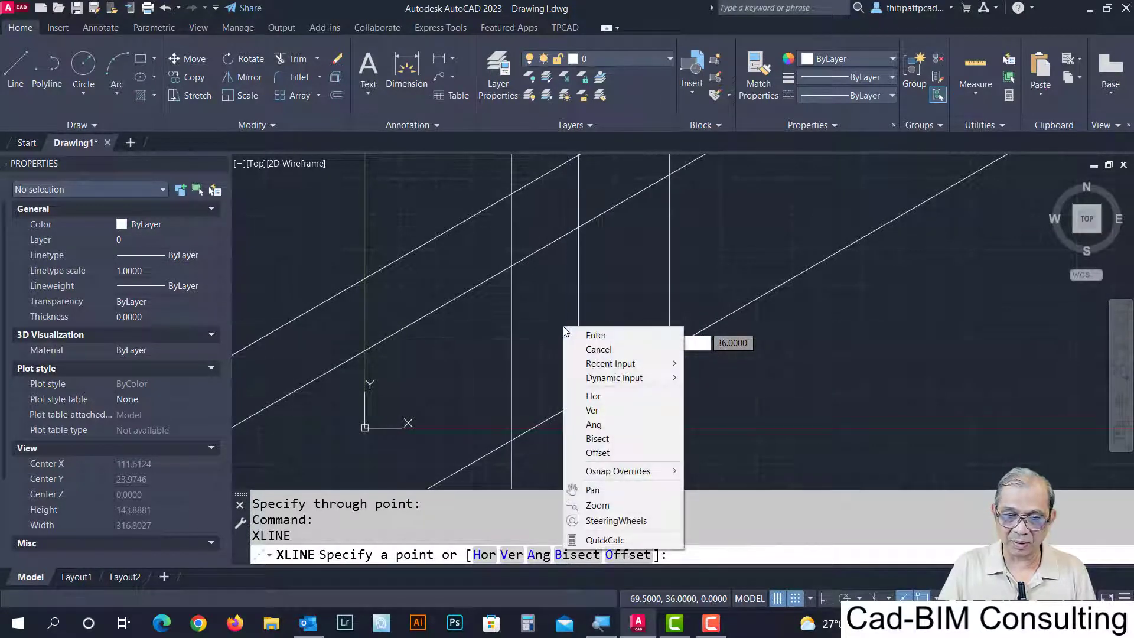
{"action": "key", "text": "Escape"}
{"action": "scroll", "coordinate": [546, 319], "scroll_direction": "down", "scroll_amount": 5}
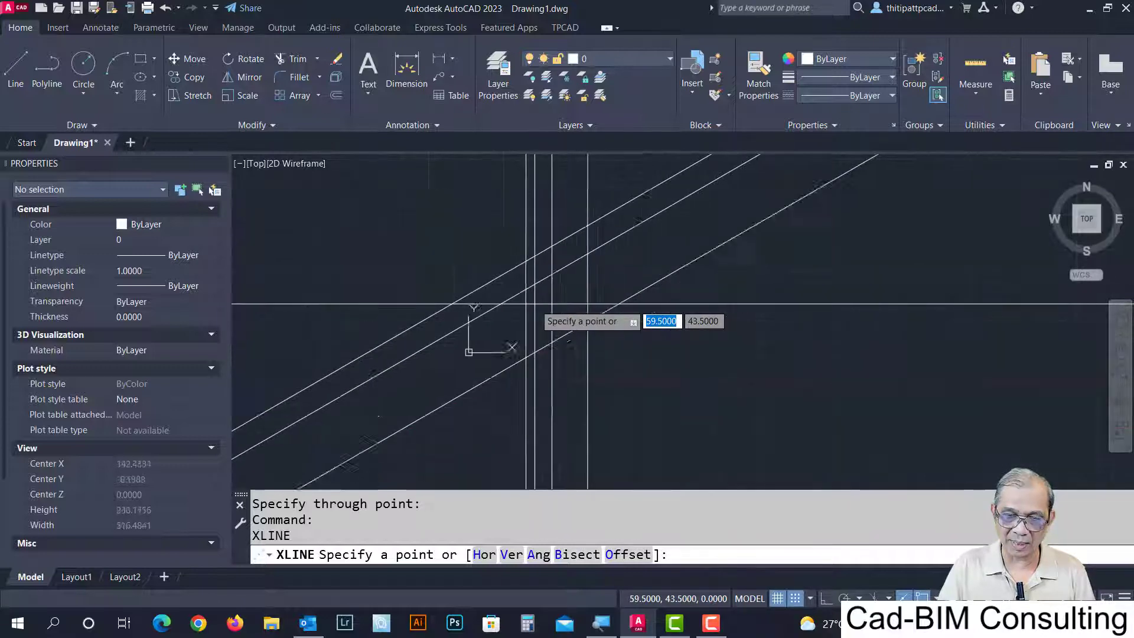
{"action": "scroll", "coordinate": [532, 309], "scroll_direction": "down", "scroll_amount": 5}
{"action": "scroll", "coordinate": [533, 303], "scroll_direction": "down", "scroll_amount": 2}
{"action": "scroll", "coordinate": [533, 302], "scroll_direction": "up", "scroll_amount": 6}
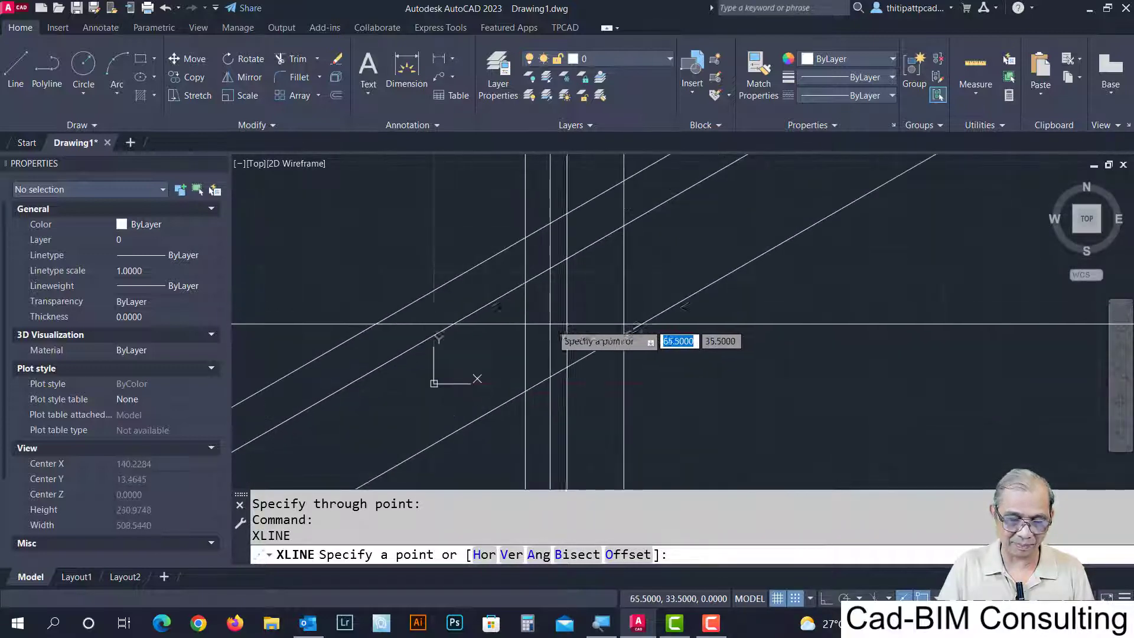
{"action": "scroll", "coordinate": [562, 321], "scroll_direction": "up", "scroll_amount": 4}
{"action": "right_click", "coordinate": [664, 295]}
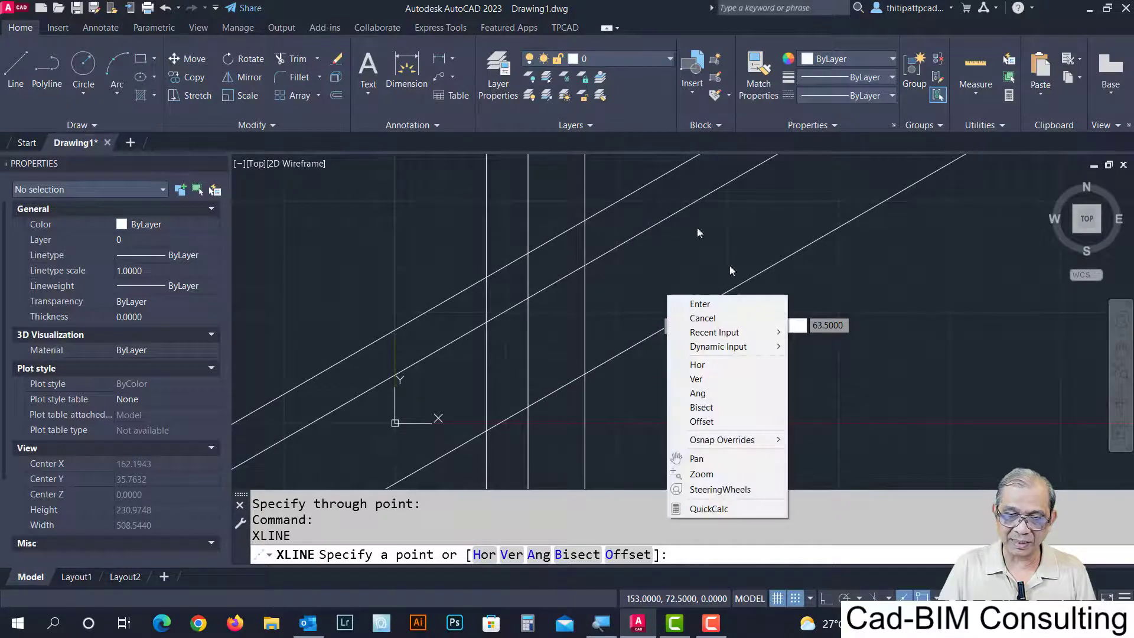
{"action": "left_click", "coordinate": [730, 302]}
{"action": "key", "text": "Escape"}
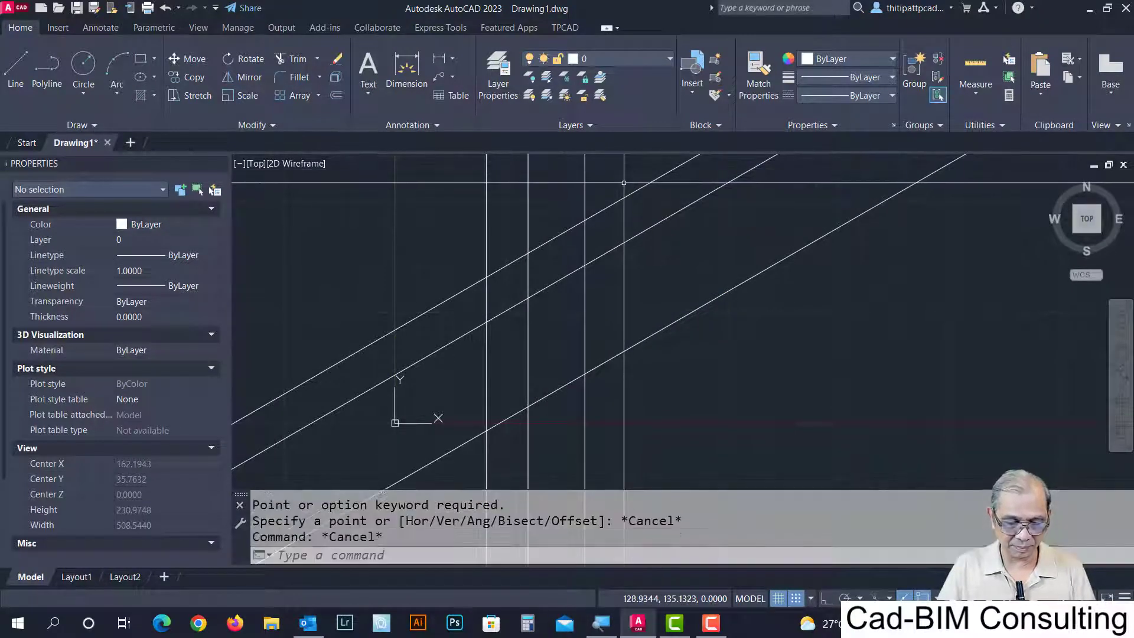
Erase all six construction lines with one selection window.
{"action": "type", "text": "e"}
{"action": "key", "text": "Return"}
{"action": "left_click", "coordinate": [624, 183]}
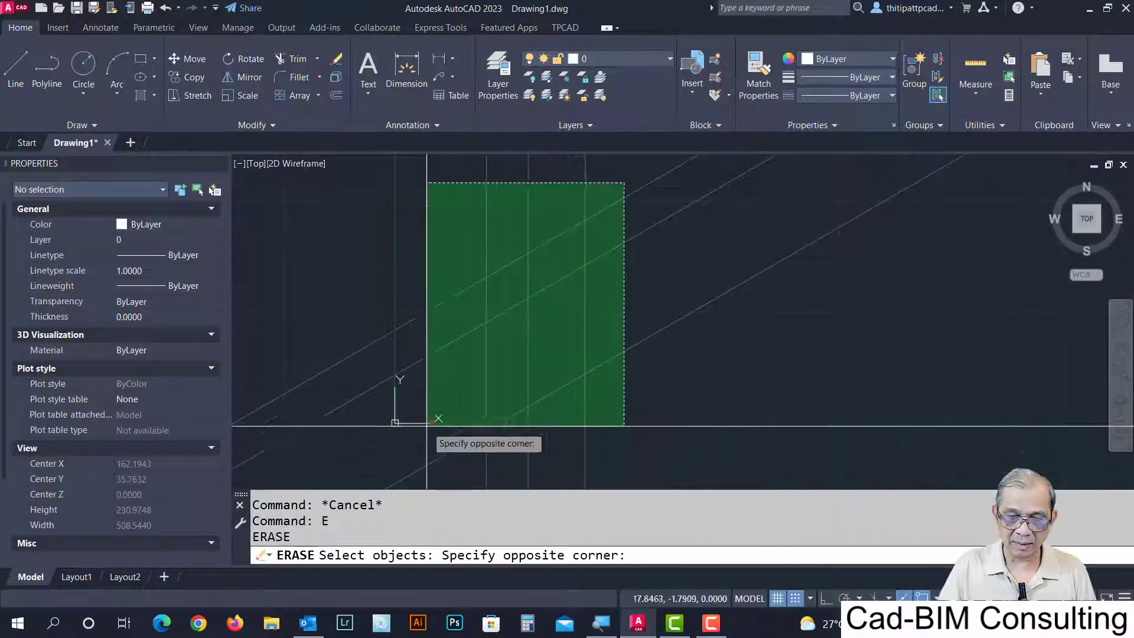
{"action": "left_click", "coordinate": [426, 471]}
{"action": "key", "text": "Return"}
{"action": "middle_click_drag", "start_coordinate": [545, 269], "coordinate": [494, 271]}
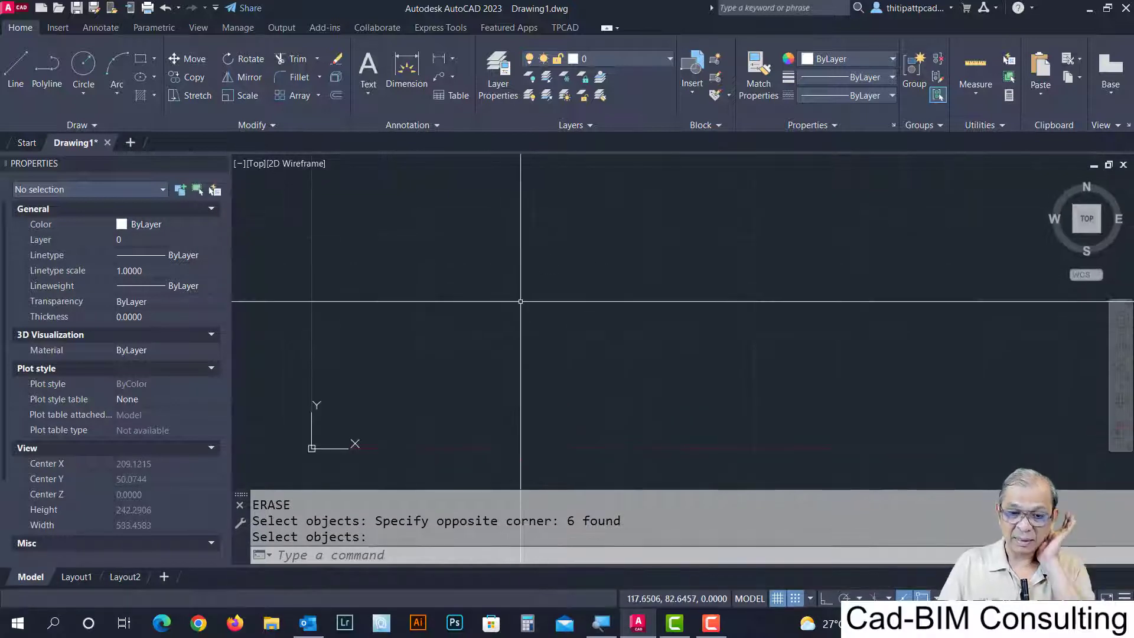
Draw an open polyline: left upright, sloped edge, level top and right upright.
{"action": "type", "text": "pl"}
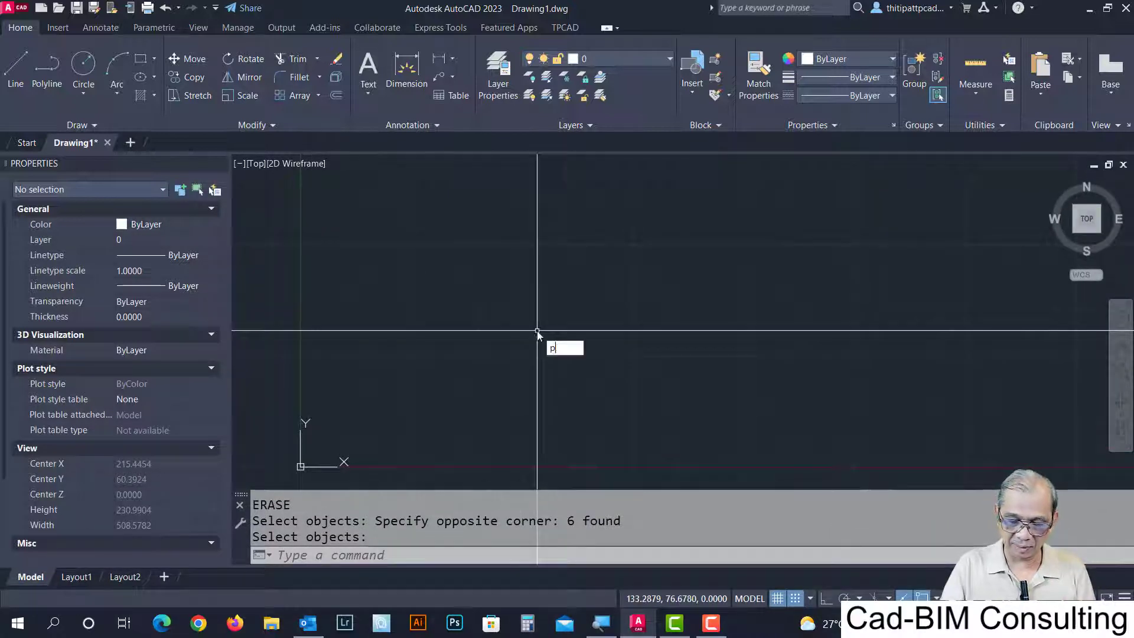
{"action": "key", "text": "Return"}
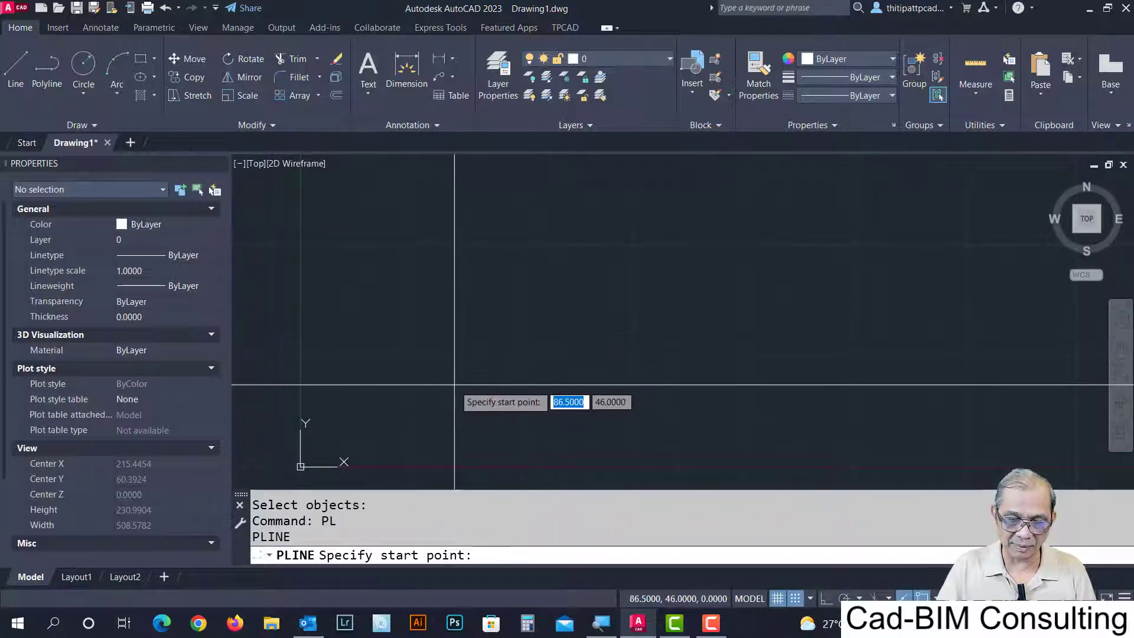
{"action": "left_click", "coordinate": [476, 394]}
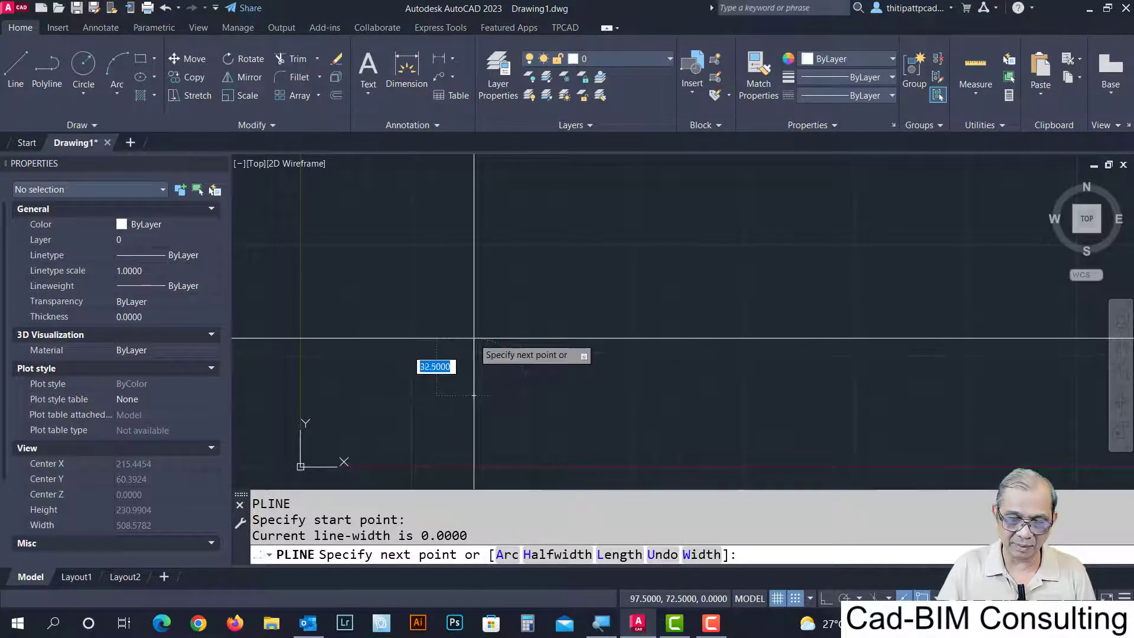
{"action": "left_click", "coordinate": [474, 338]}
{"action": "left_click", "coordinate": [573, 286]}
{"action": "left_click", "coordinate": [657, 286]}
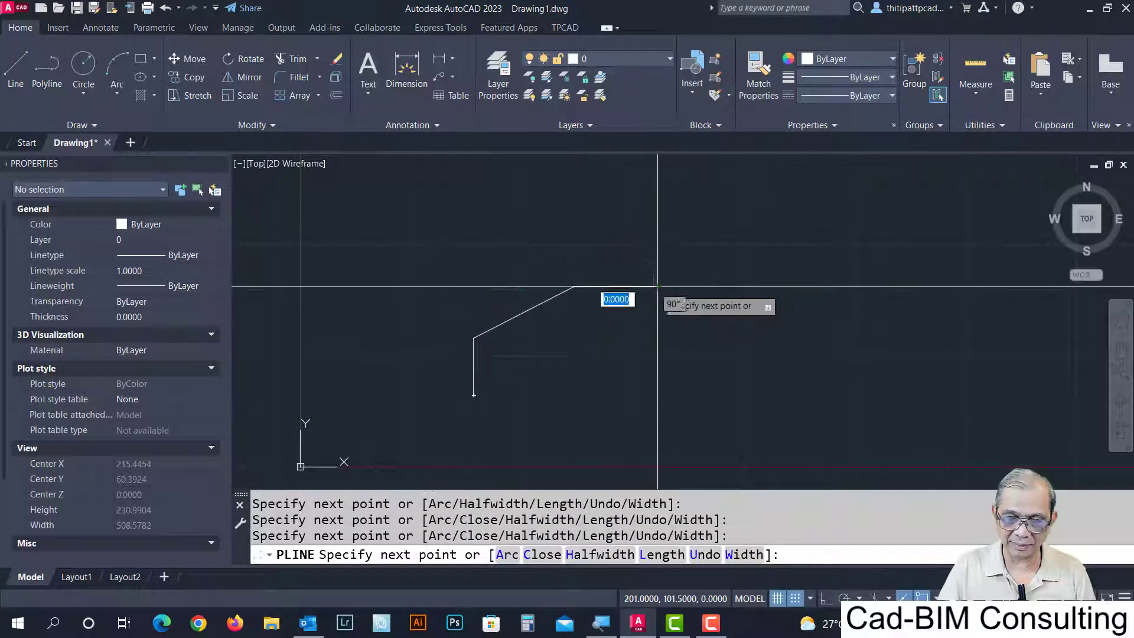
{"action": "left_click", "coordinate": [657, 395]}
{"action": "key", "text": "Return"}
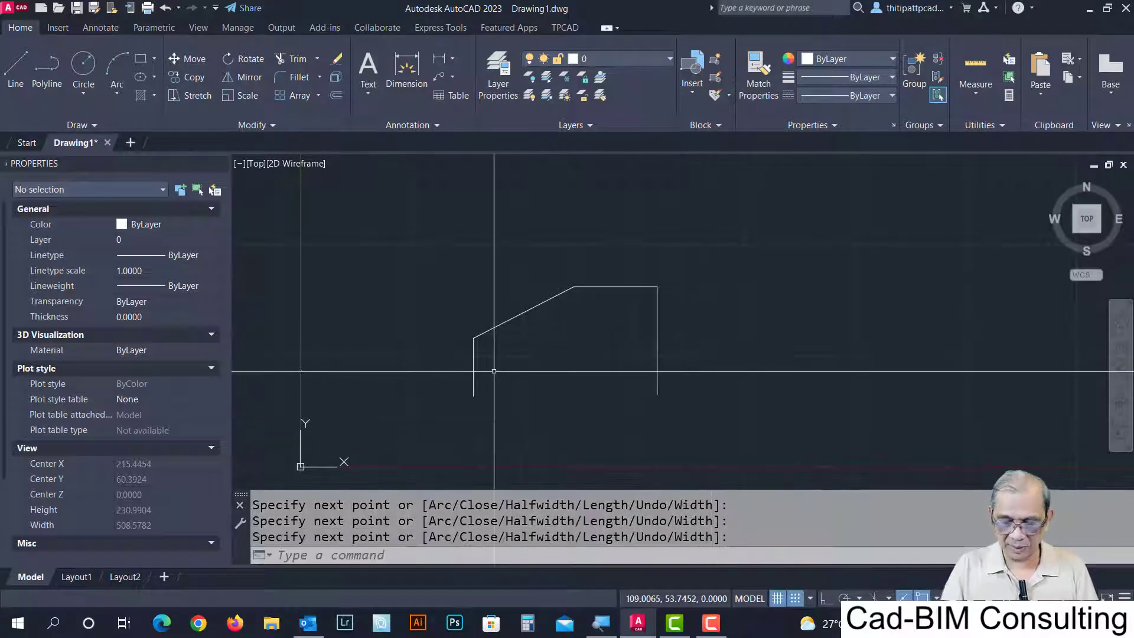
{"action": "key", "text": "Return"}
{"action": "key", "text": "Escape"}
{"action": "key", "text": "Escape"}
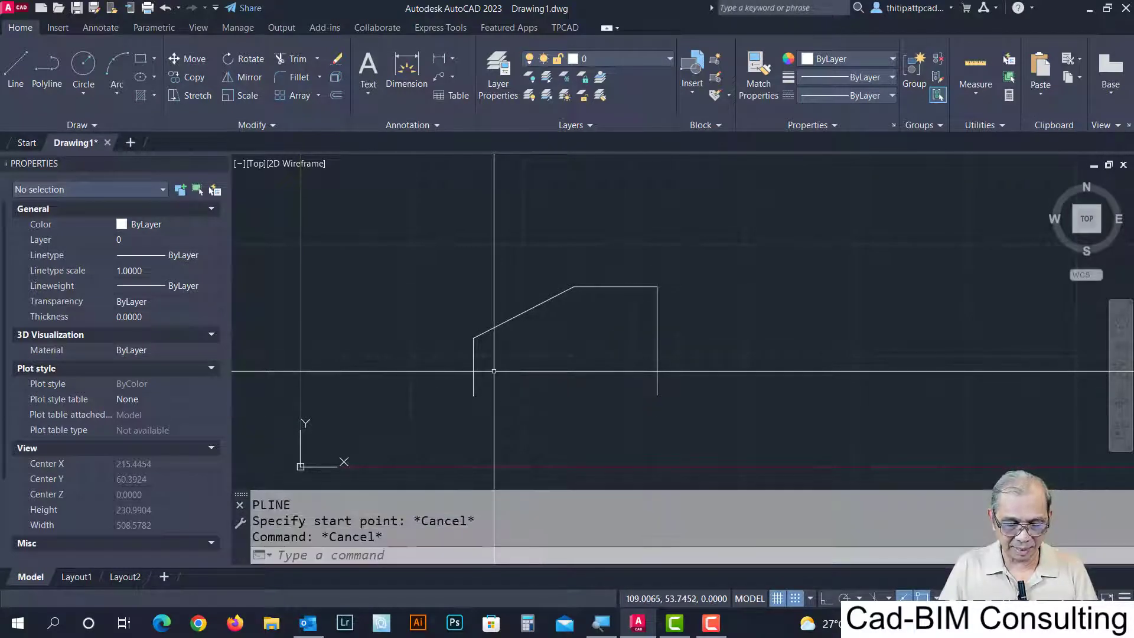
{"action": "type", "text": "x"}
{"action": "type", "text": "e"}
{"action": "key", "text": "Return"}
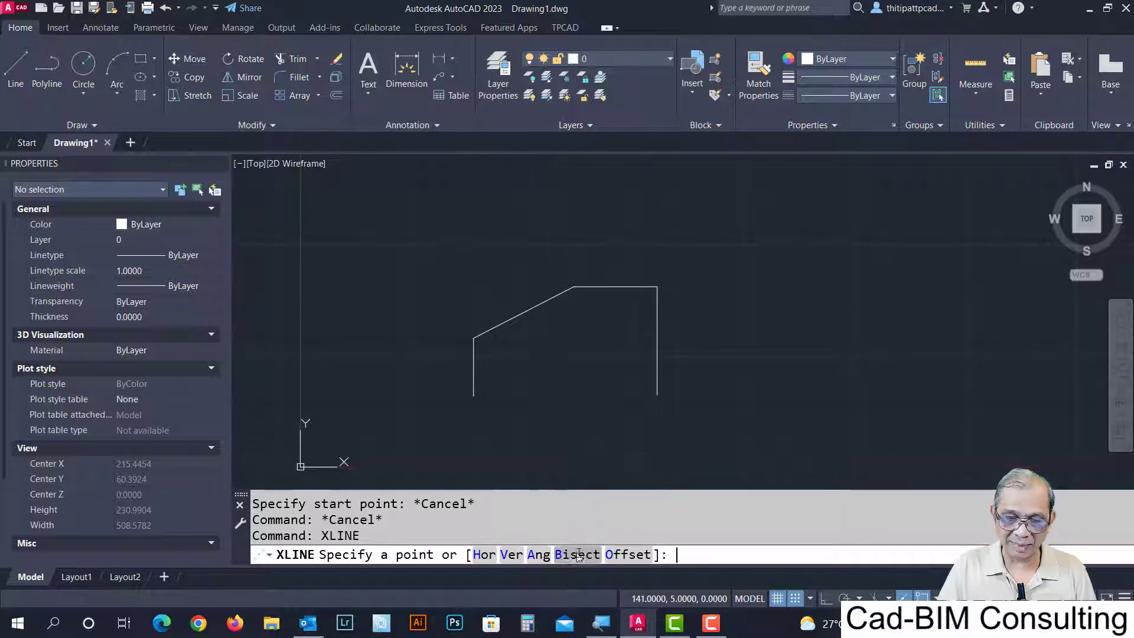
Add a construction line bisecting the angle between the sloped edge and left upright.
{"action": "left_click", "coordinate": [577, 554]}
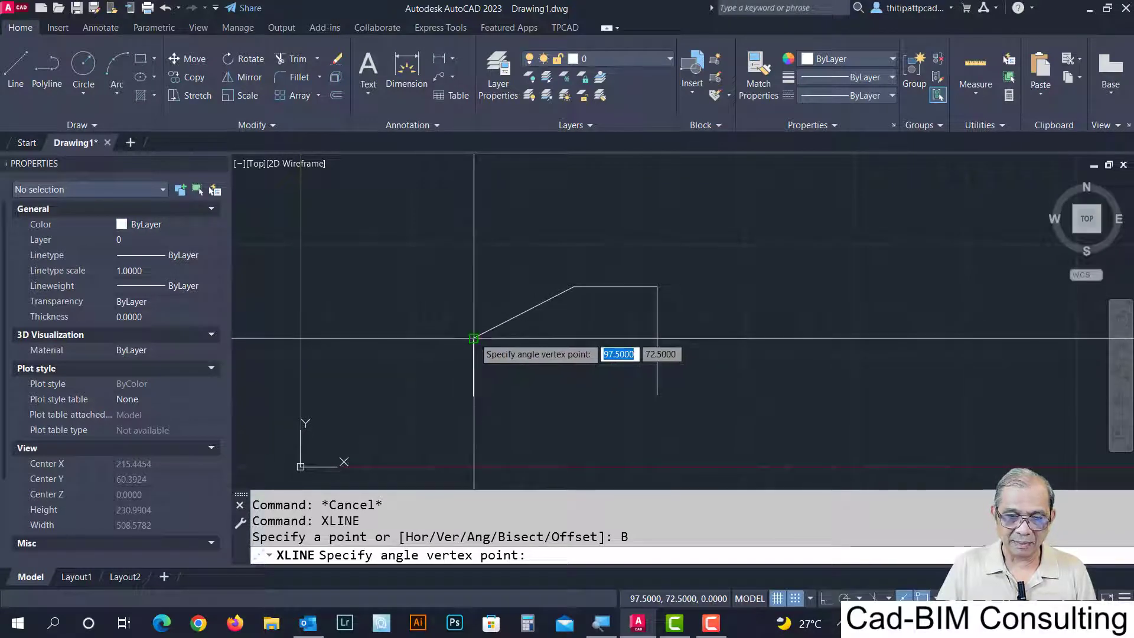
{"action": "left_click", "coordinate": [474, 338]}
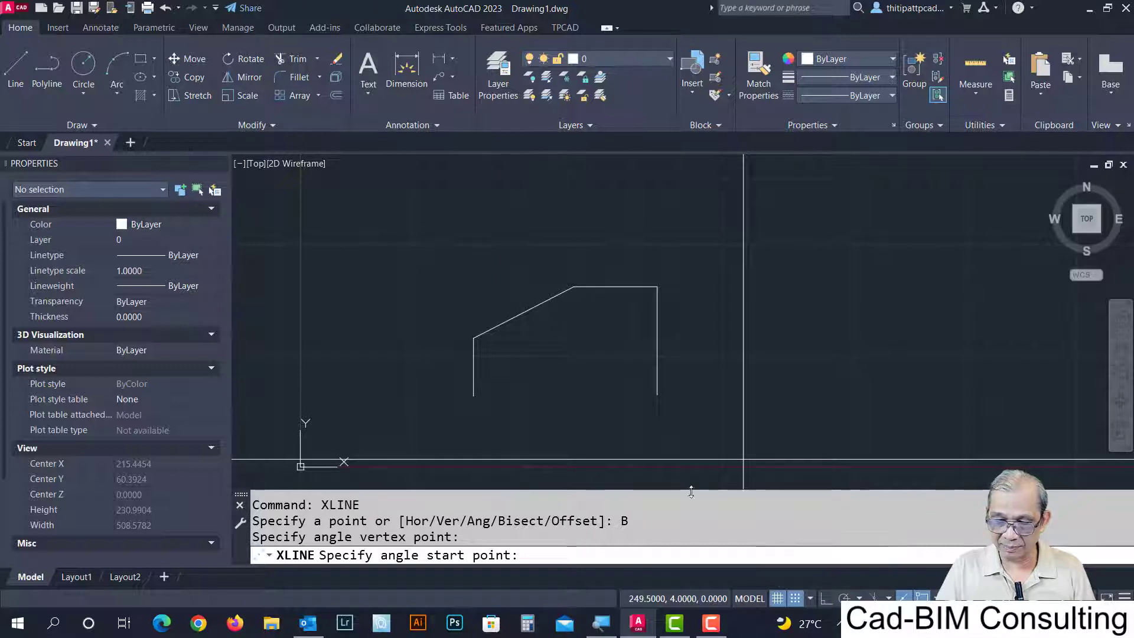
{"action": "left_click", "coordinate": [573, 286]}
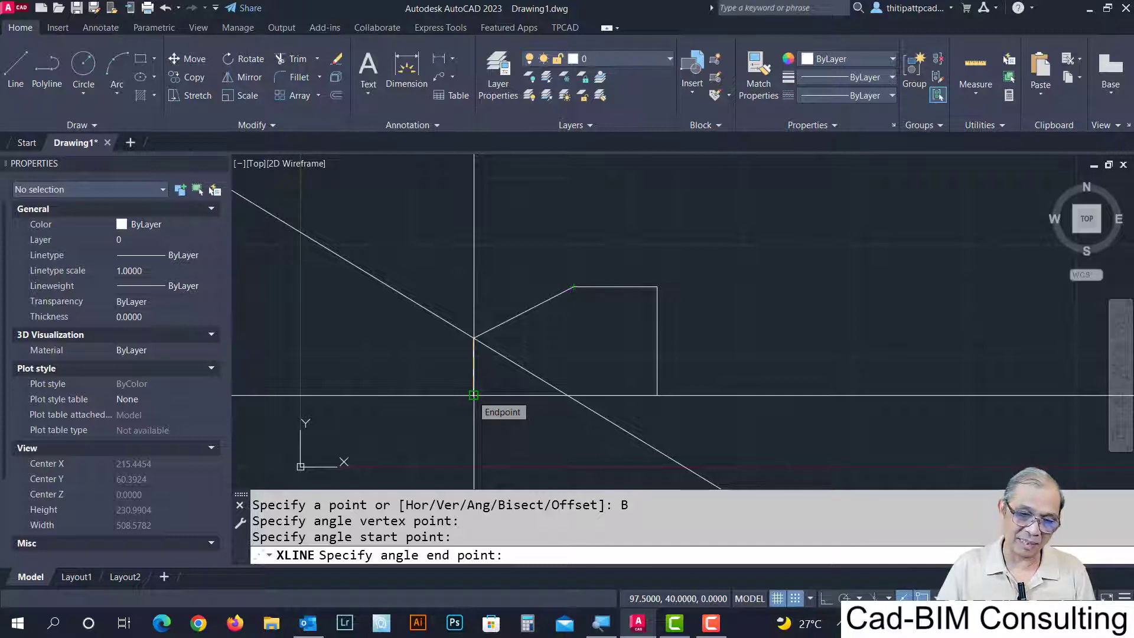
{"action": "left_click", "coordinate": [474, 395]}
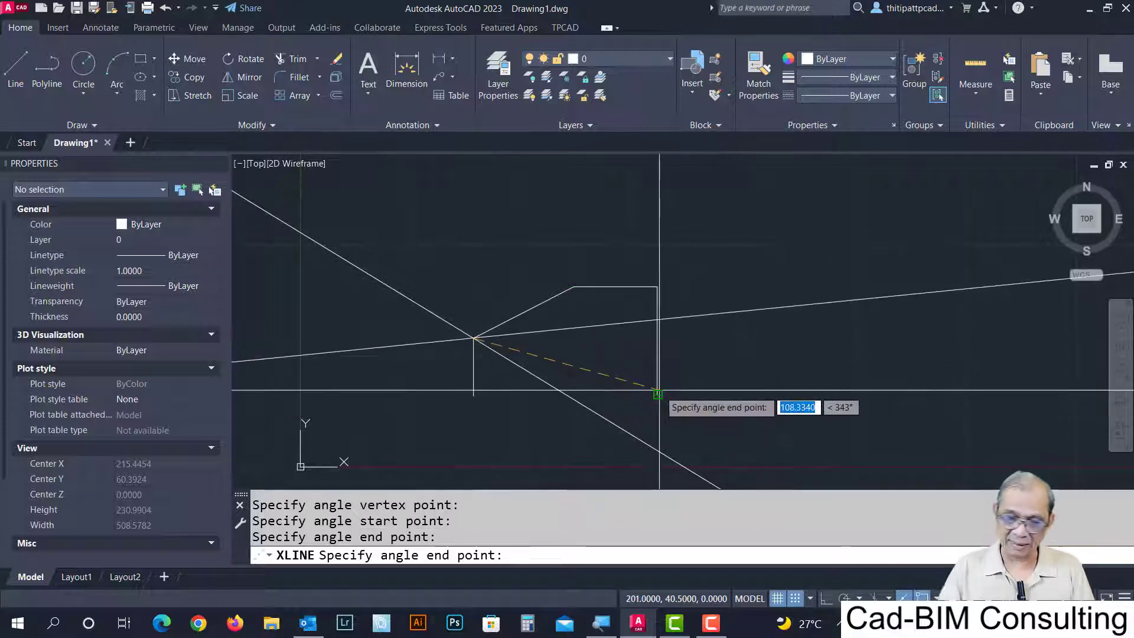
{"action": "key", "text": "Return"}
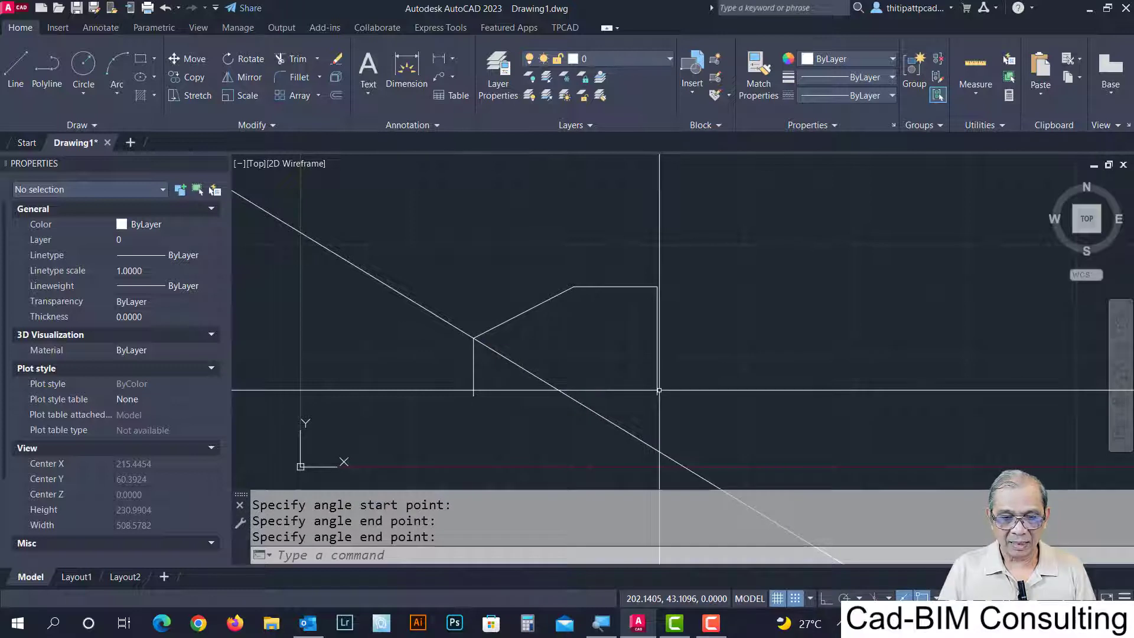
{"action": "key", "text": "Return"}
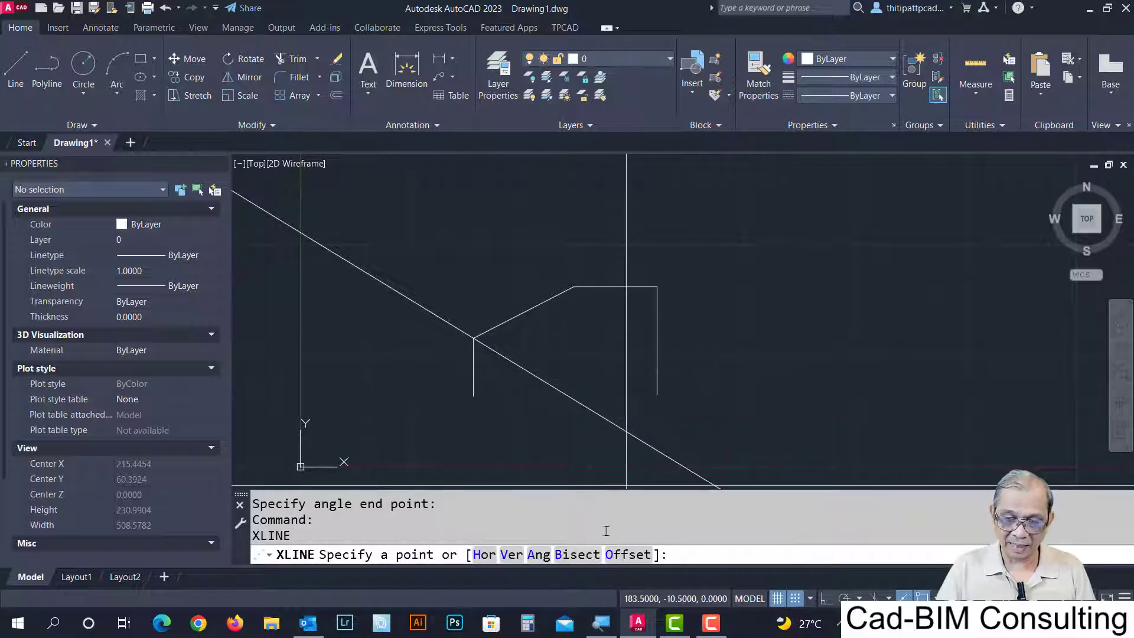
Add a construction line offset 2 above the shape's top edge.
{"action": "left_click", "coordinate": [621, 555]}
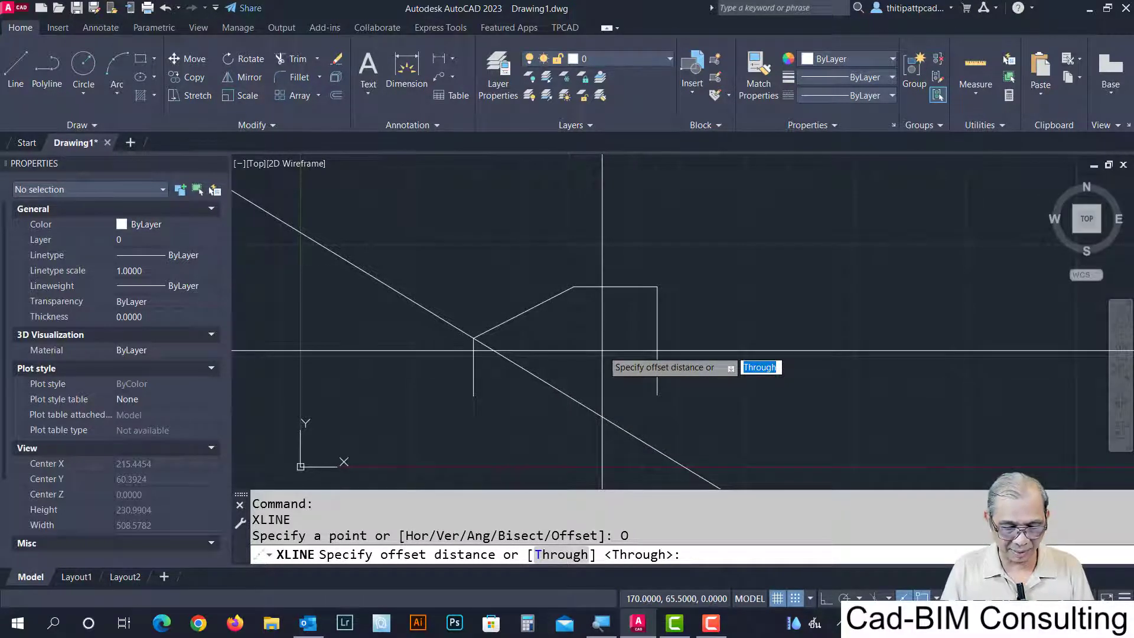
{"action": "type", "text": "2"}
{"action": "key", "text": "Return"}
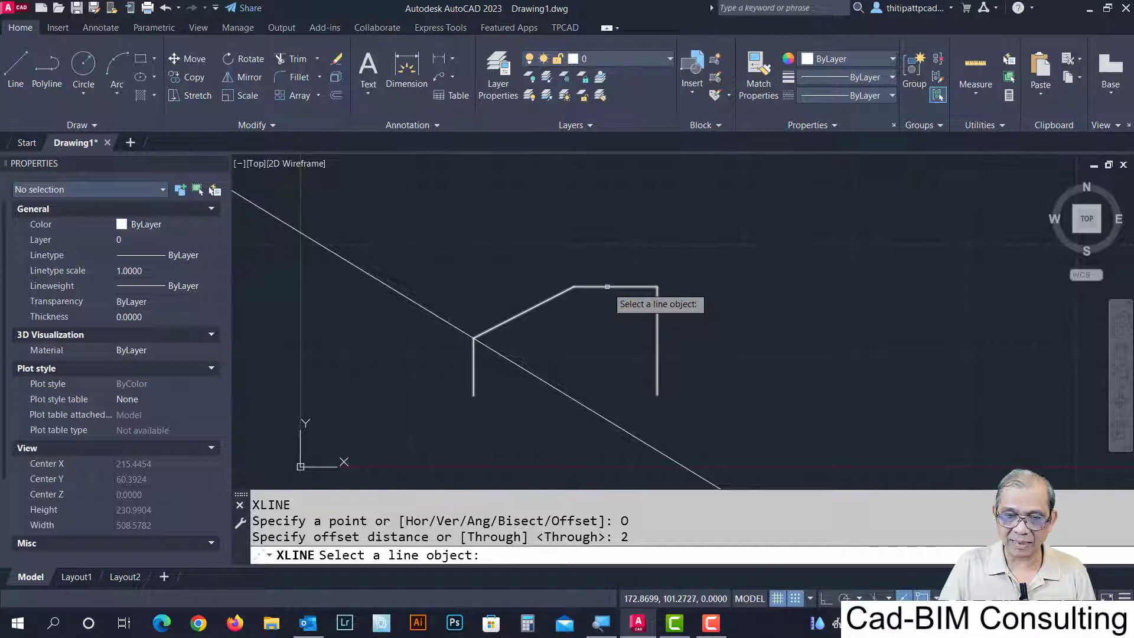
{"action": "left_click", "coordinate": [608, 287]}
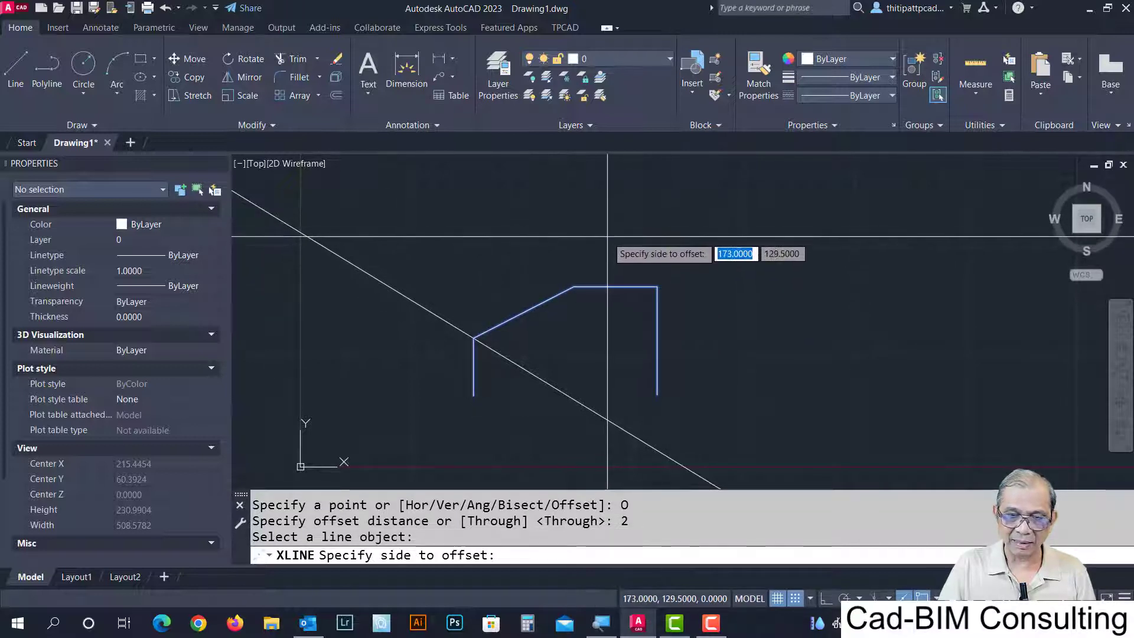
{"action": "left_click", "coordinate": [605, 207]}
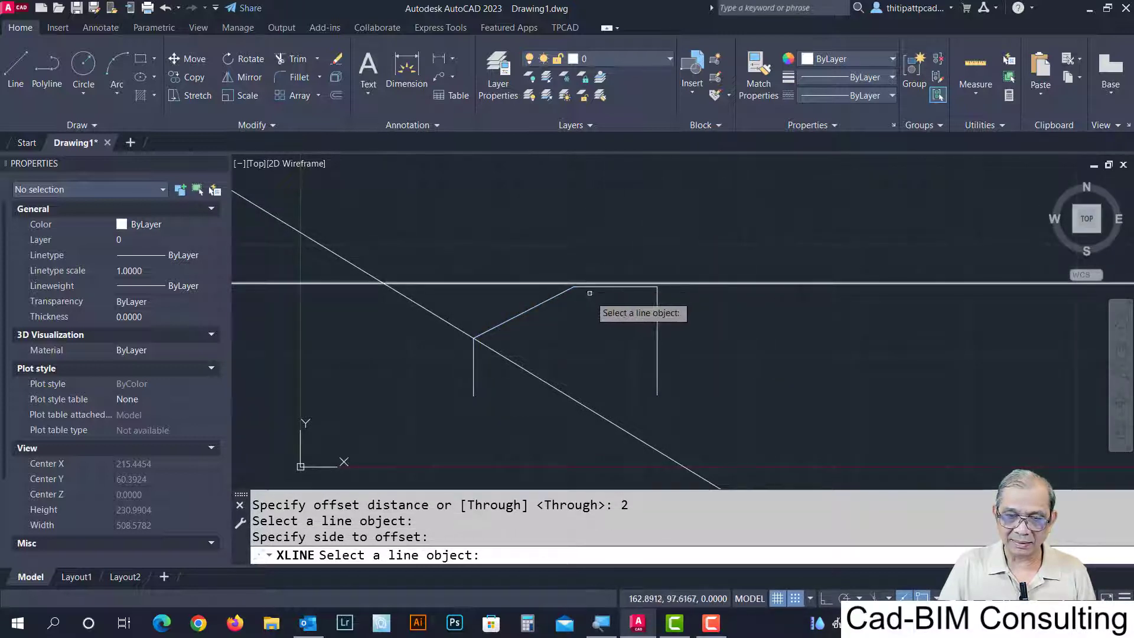
{"action": "scroll", "coordinate": [593, 298], "scroll_direction": "up", "scroll_amount": 4}
{"action": "scroll", "coordinate": [593, 300], "scroll_direction": "down", "scroll_amount": 1}
{"action": "scroll", "coordinate": [578, 297], "scroll_direction": "down", "scroll_amount": 2}
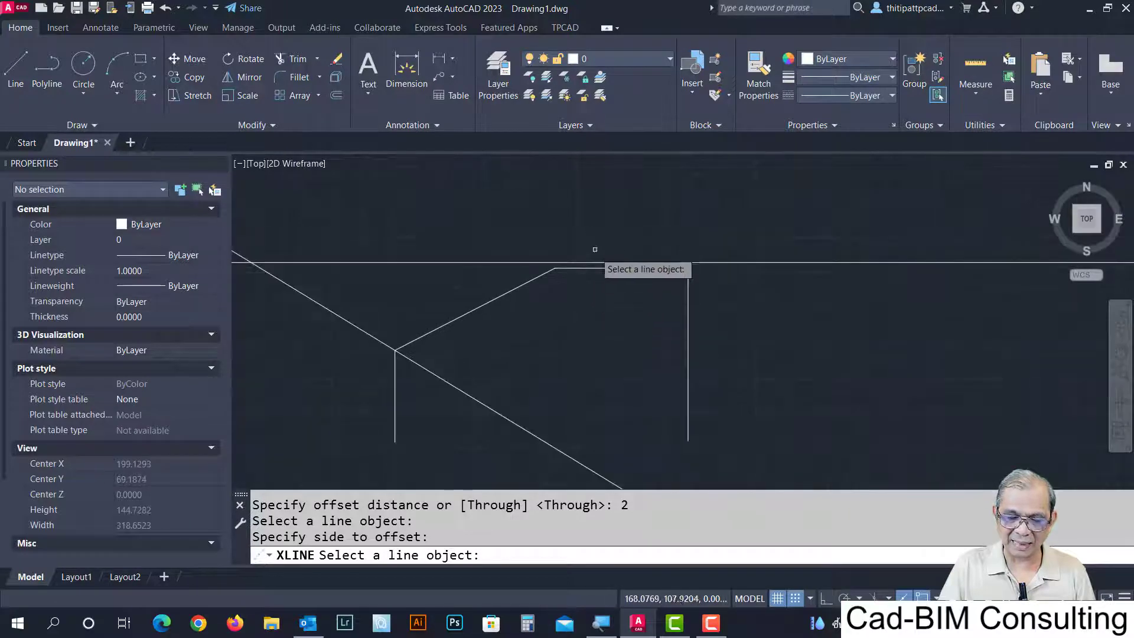
{"action": "scroll", "coordinate": [568, 266], "scroll_direction": "up", "scroll_amount": 1}
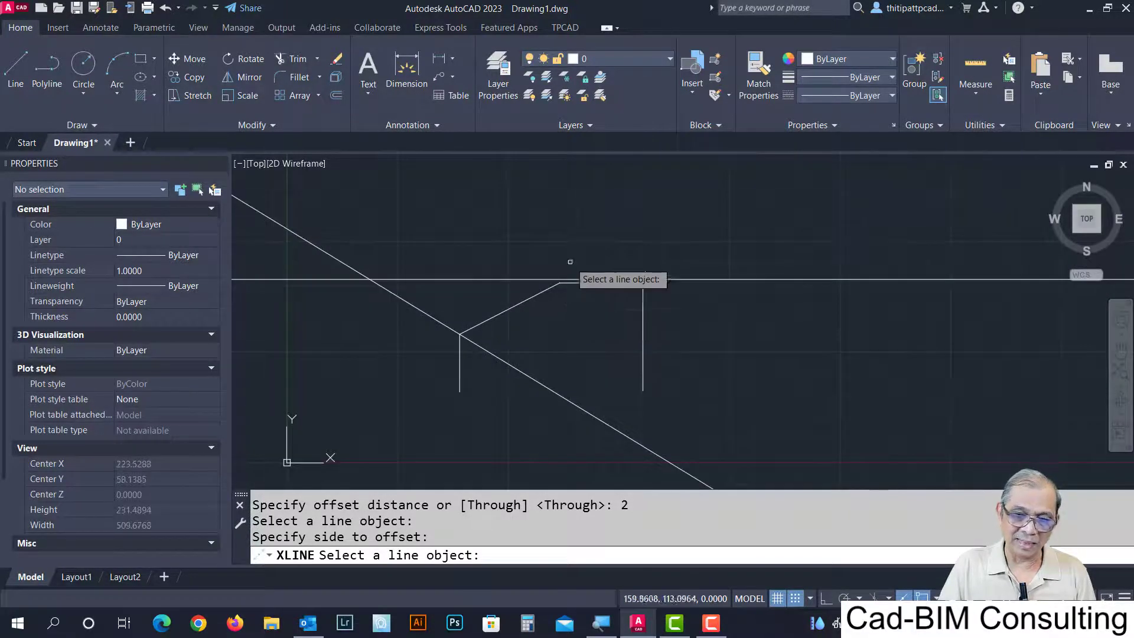
{"action": "scroll", "coordinate": [562, 311], "scroll_direction": "down", "scroll_amount": 1}
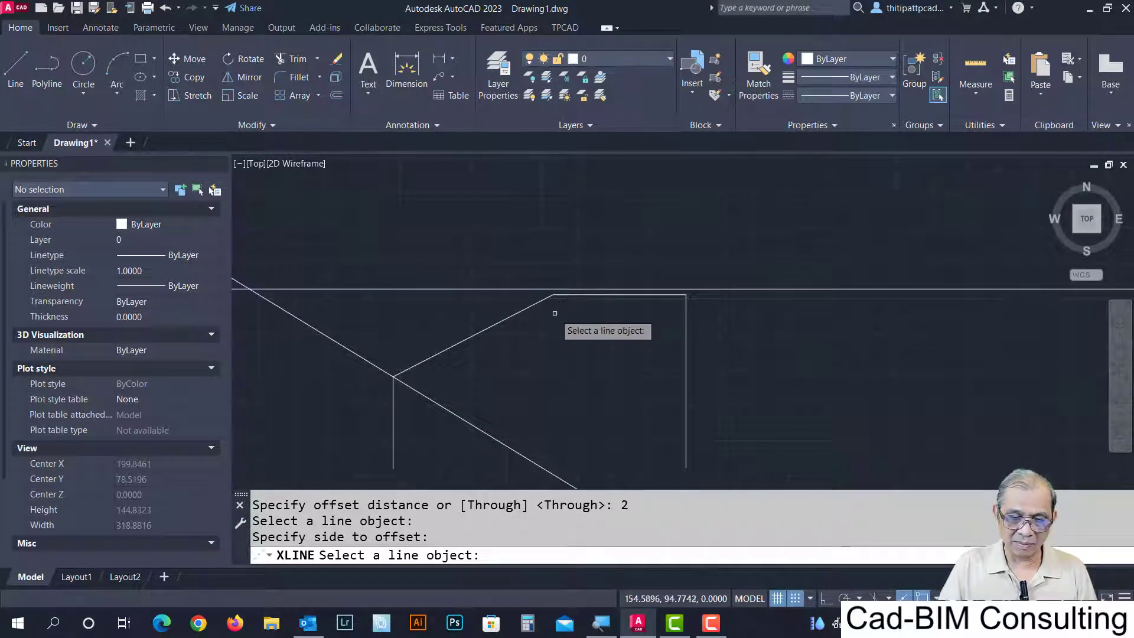
Add a construction line offset 5 above the shape's sloped edge.
{"action": "key", "text": "Return"}
{"action": "key", "text": "Return"}
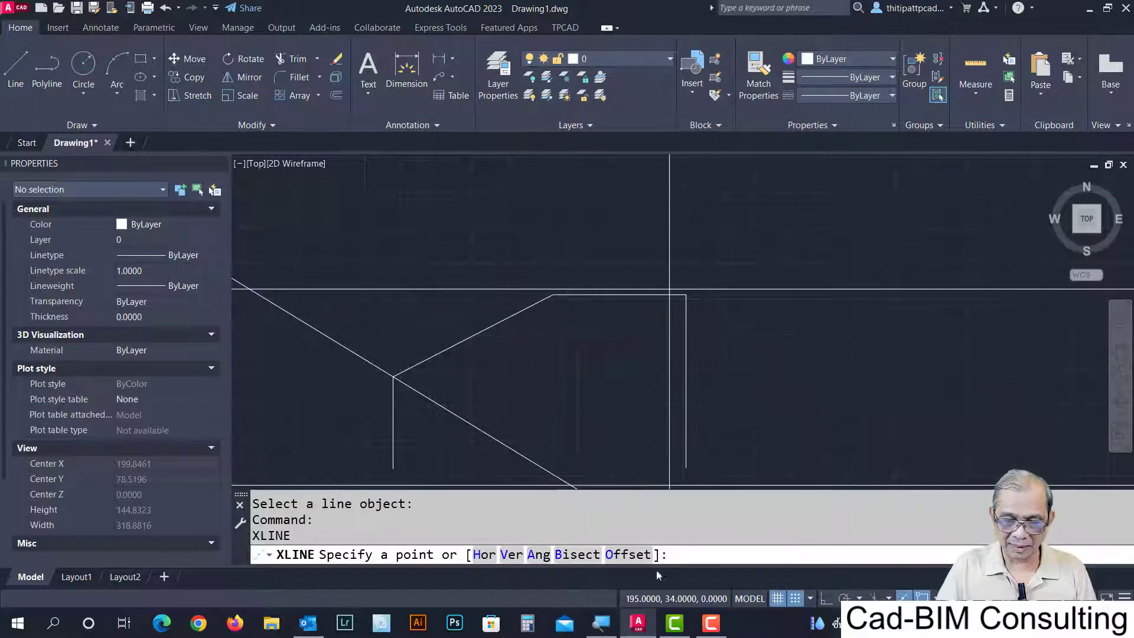
{"action": "left_click", "coordinate": [625, 555]}
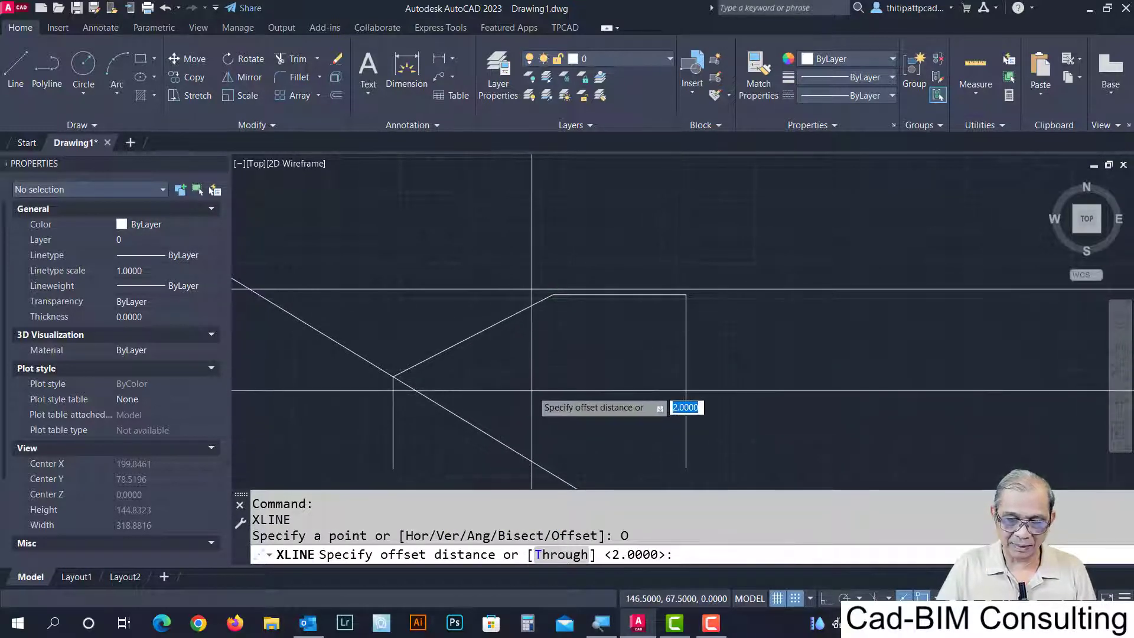
{"action": "type", "text": "5"}
{"action": "key", "text": "Return"}
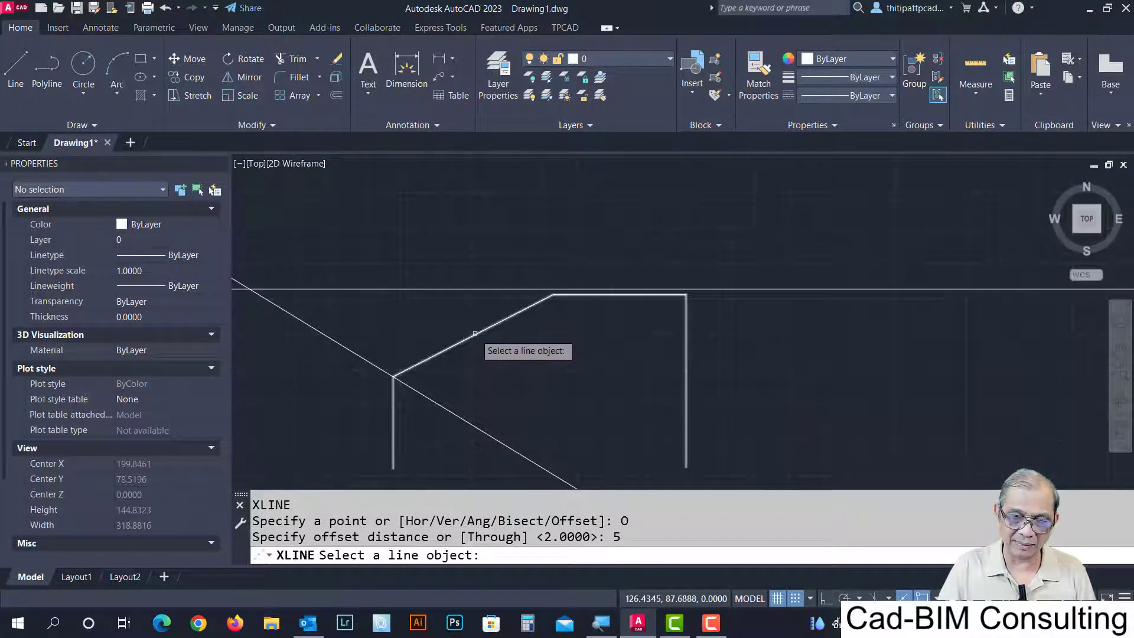
{"action": "left_click", "coordinate": [475, 334]}
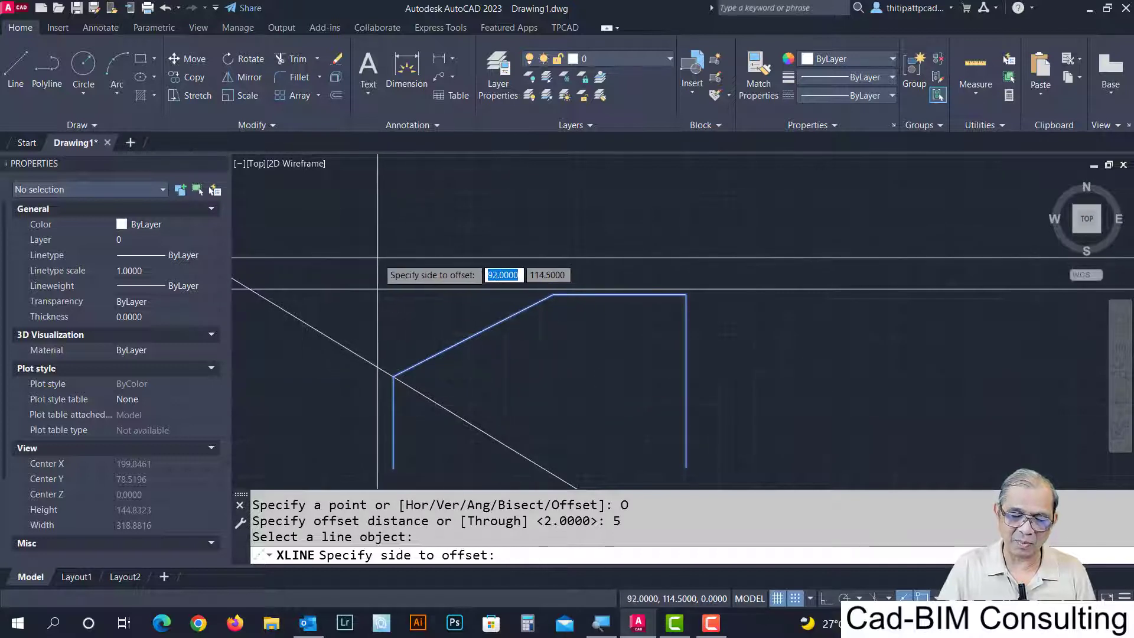
{"action": "left_click", "coordinate": [378, 258]}
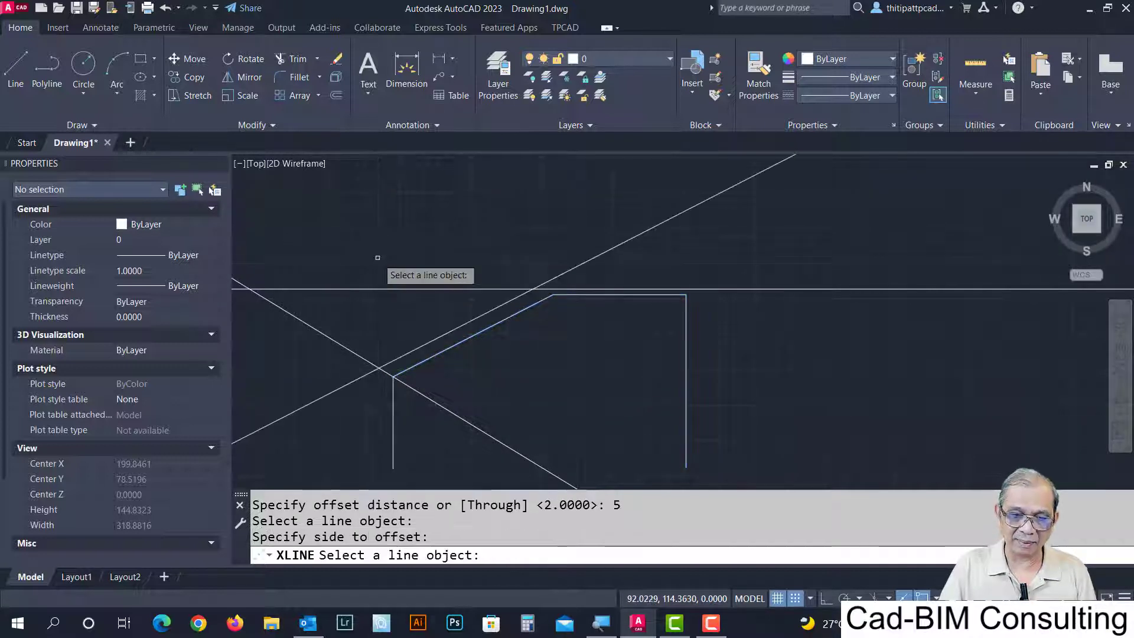
{"action": "key", "text": "Return"}
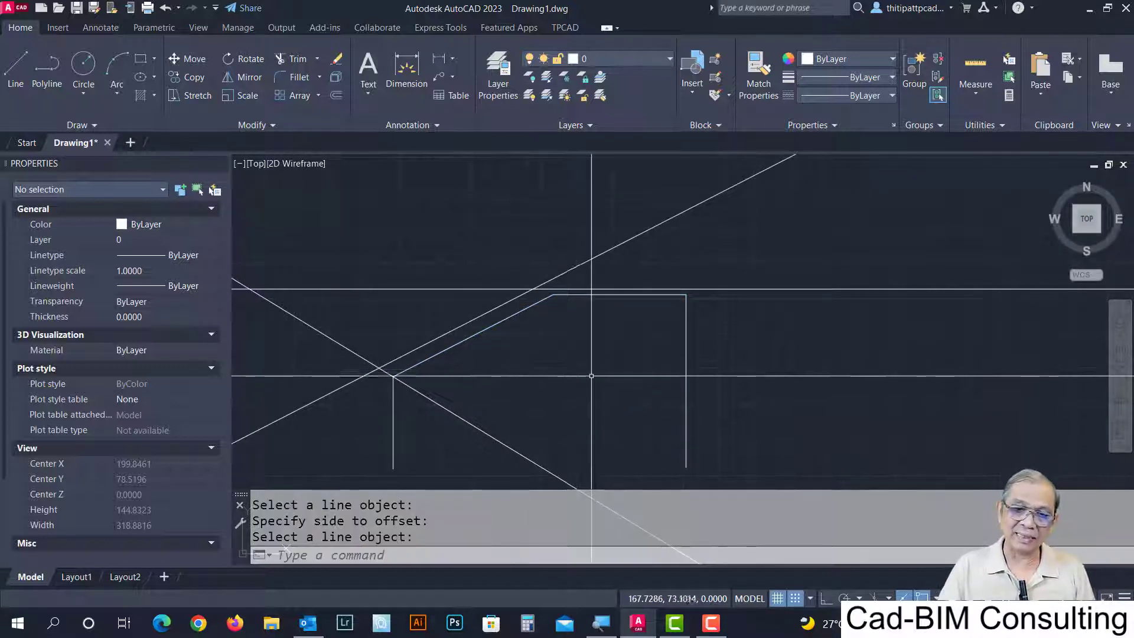
{"action": "scroll", "coordinate": [515, 377], "scroll_direction": "down", "scroll_amount": 2}
{"action": "middle_click_drag", "start_coordinate": [561, 378], "coordinate": [650, 325]}
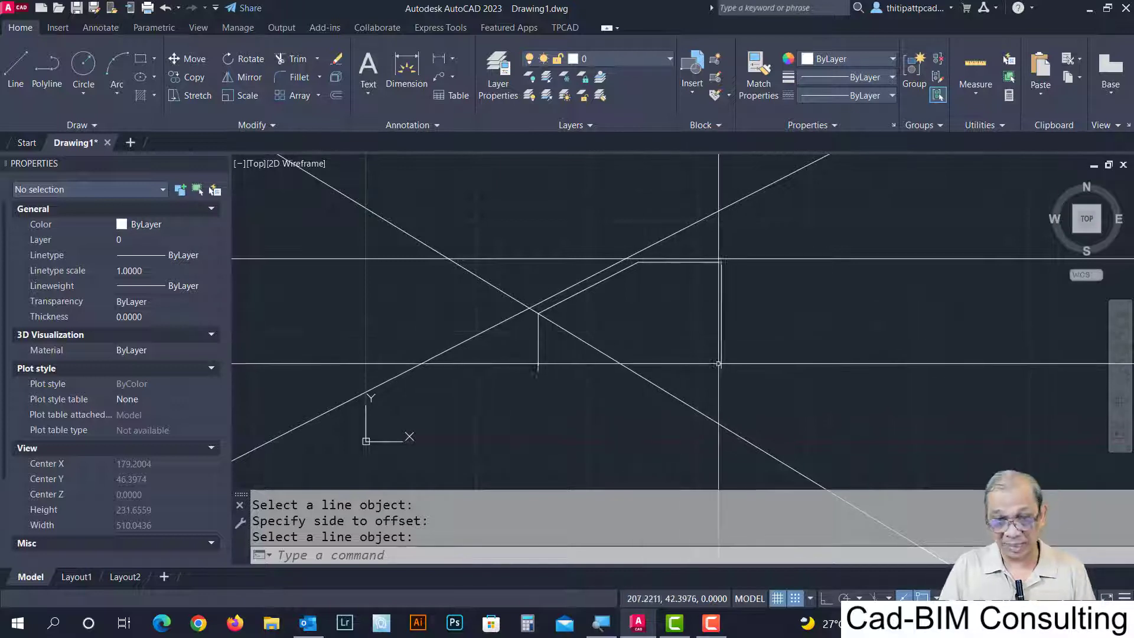
{"action": "scroll", "coordinate": [638, 329], "scroll_direction": "down", "scroll_amount": 2}
{"action": "middle_click_drag", "start_coordinate": [646, 369], "coordinate": [582, 408]}
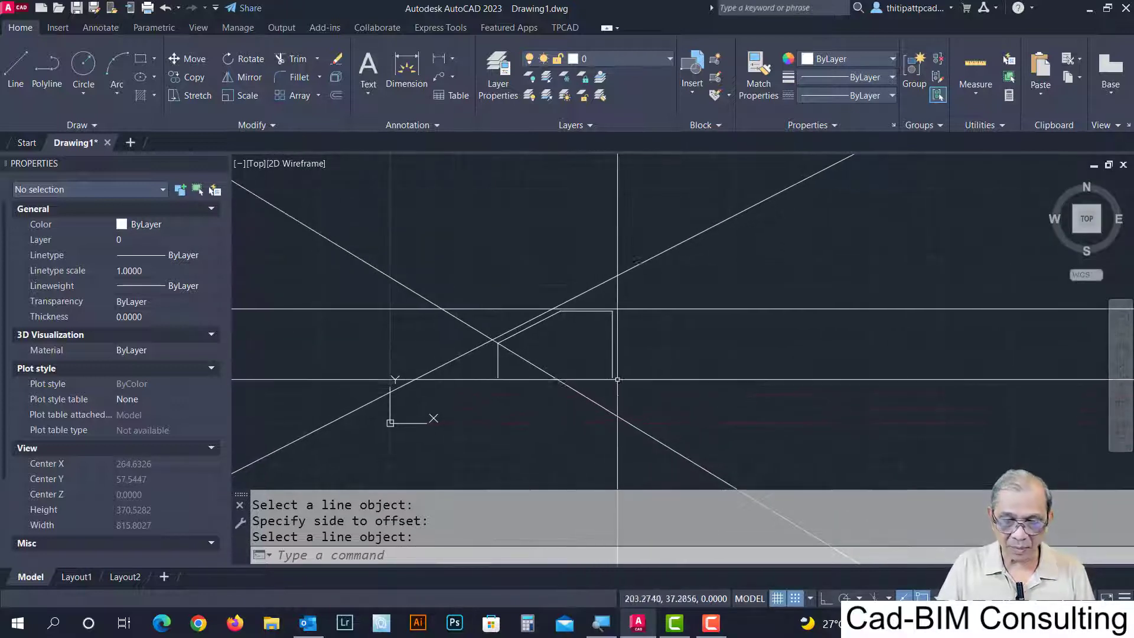
Erase the outline and all its construction lines using two crossing windows.
{"action": "type", "text": "e"}
{"action": "key", "text": "Return"}
{"action": "left_click", "coordinate": [667, 215]}
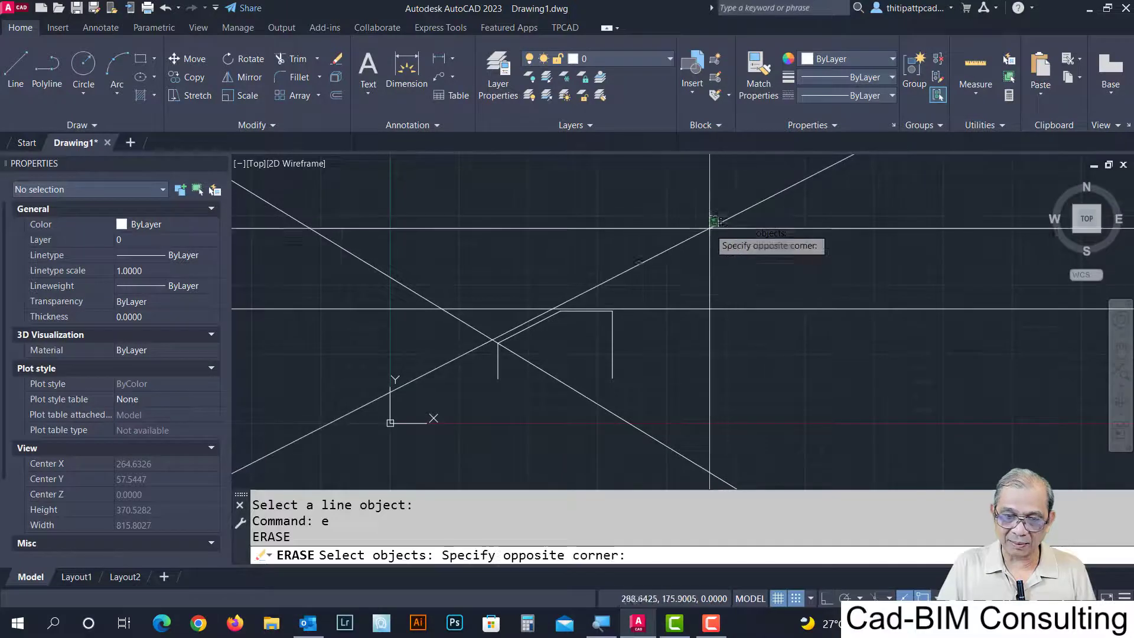
{"action": "left_click", "coordinate": [626, 330]}
{"action": "left_click", "coordinate": [430, 275]}
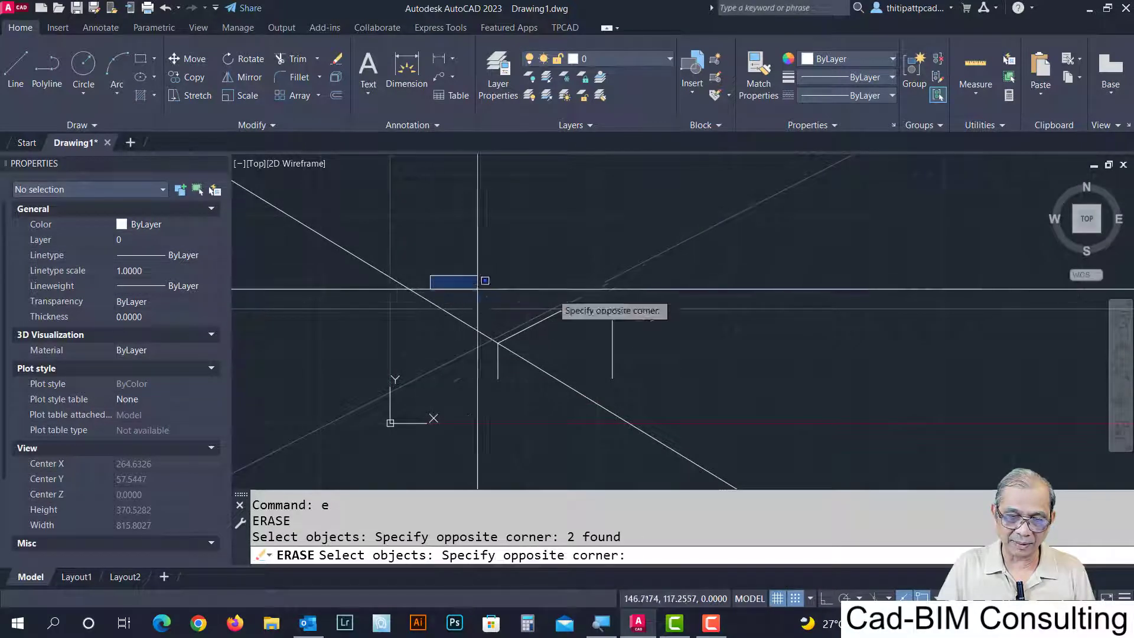
{"action": "left_click", "coordinate": [673, 369]}
{"action": "left_click", "coordinate": [677, 273]}
{"action": "left_click", "coordinate": [483, 364]}
{"action": "key", "text": "Return"}
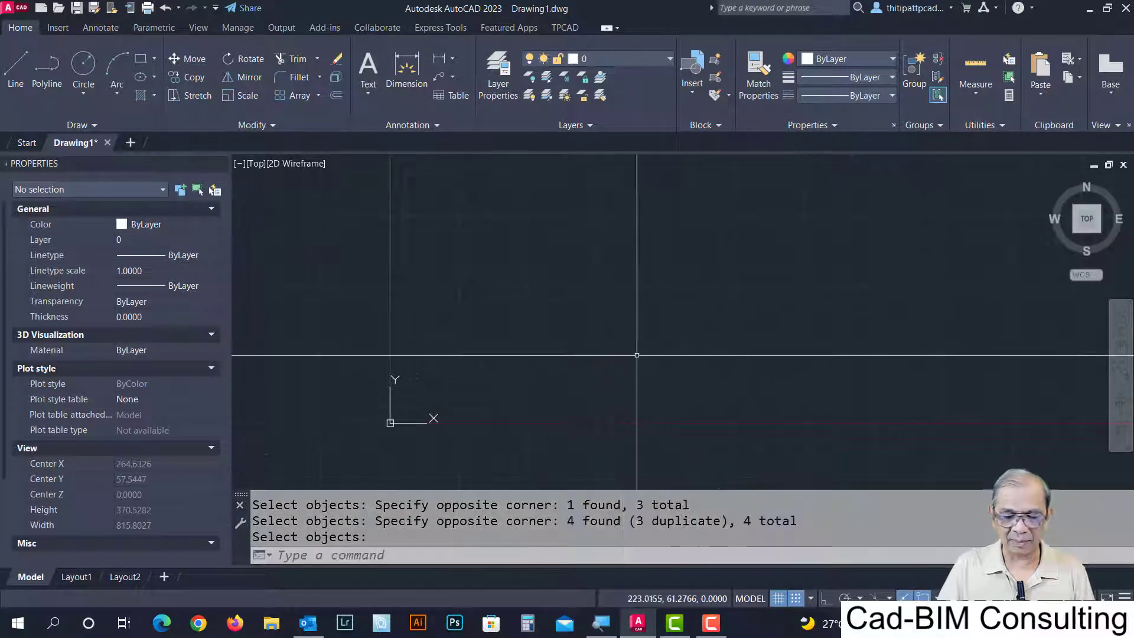
{"action": "middle_click_drag", "start_coordinate": [618, 366], "coordinate": [514, 397]}
{"action": "type", "text": "RAY"}
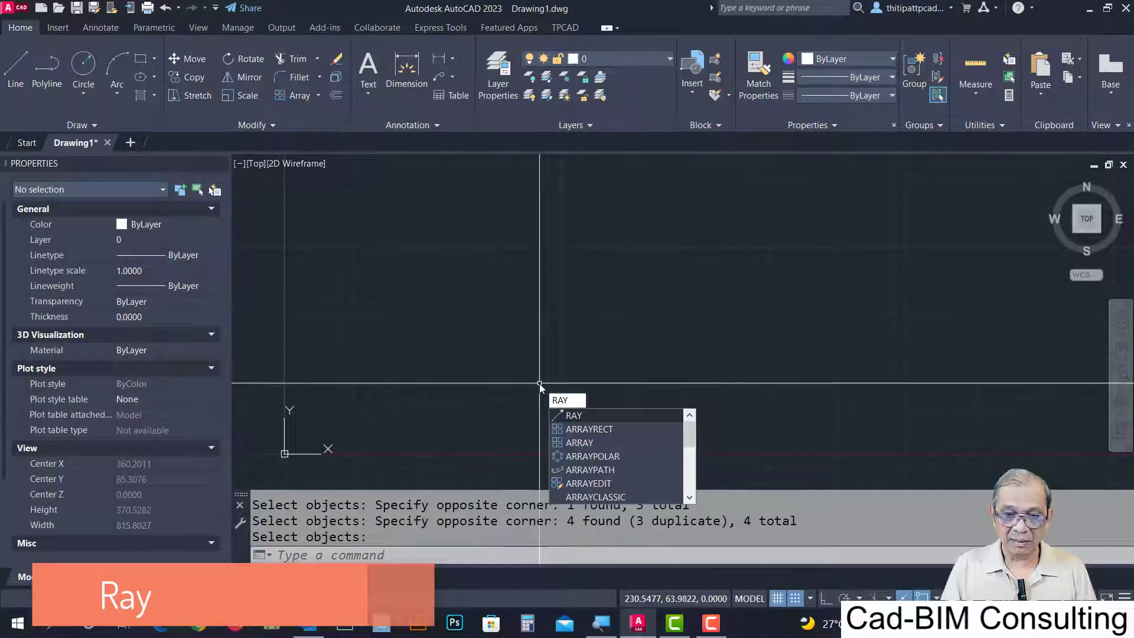
Draw two rays from a shared start point: one at 35° up-right, one rising left.
{"action": "key", "text": "Return"}
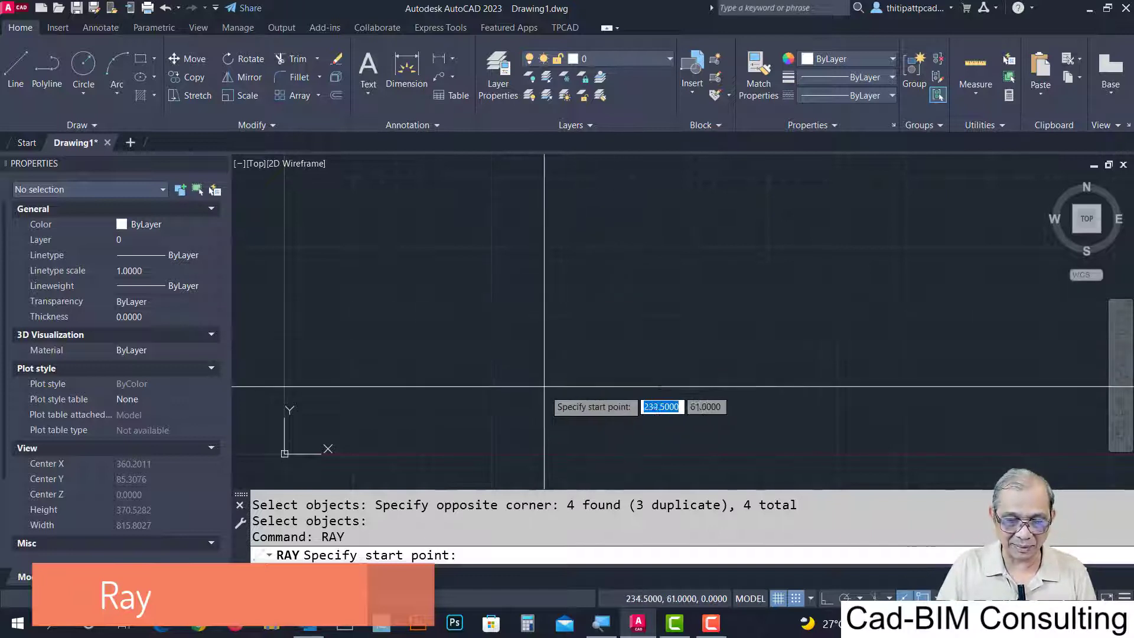
{"action": "left_click", "coordinate": [479, 378]}
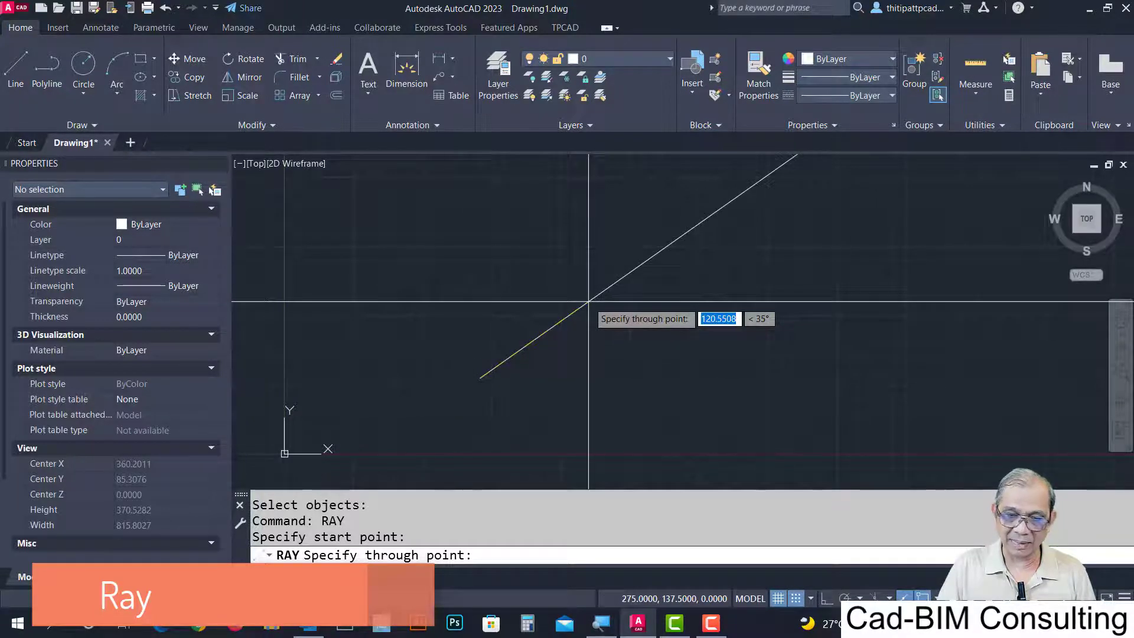
{"action": "left_click", "coordinate": [588, 301]}
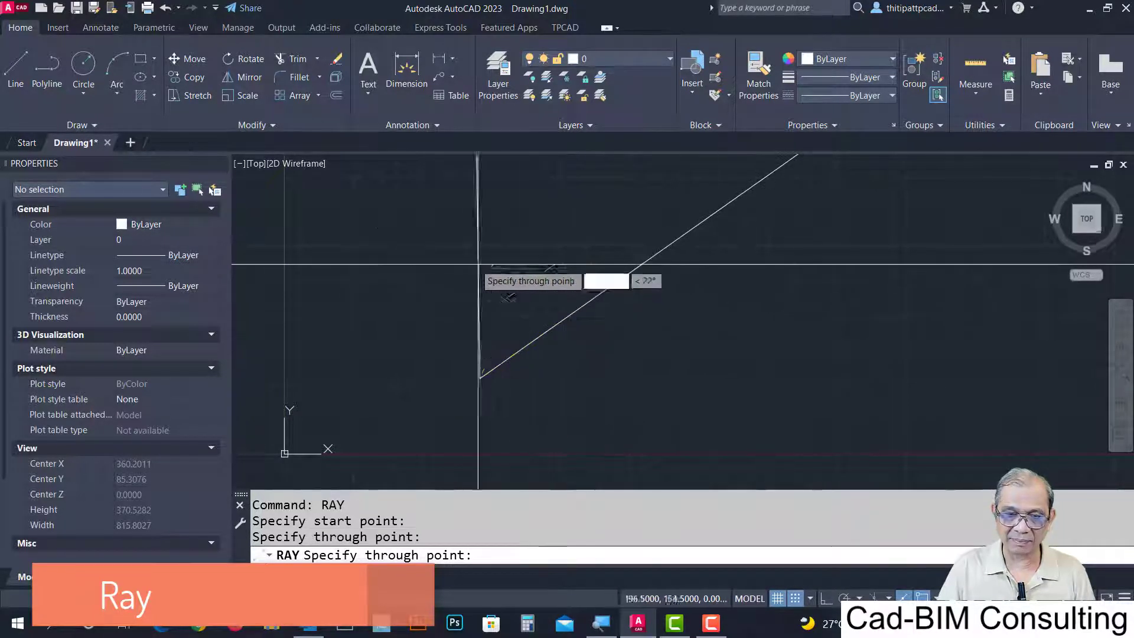
{"action": "left_click", "coordinate": [360, 295]}
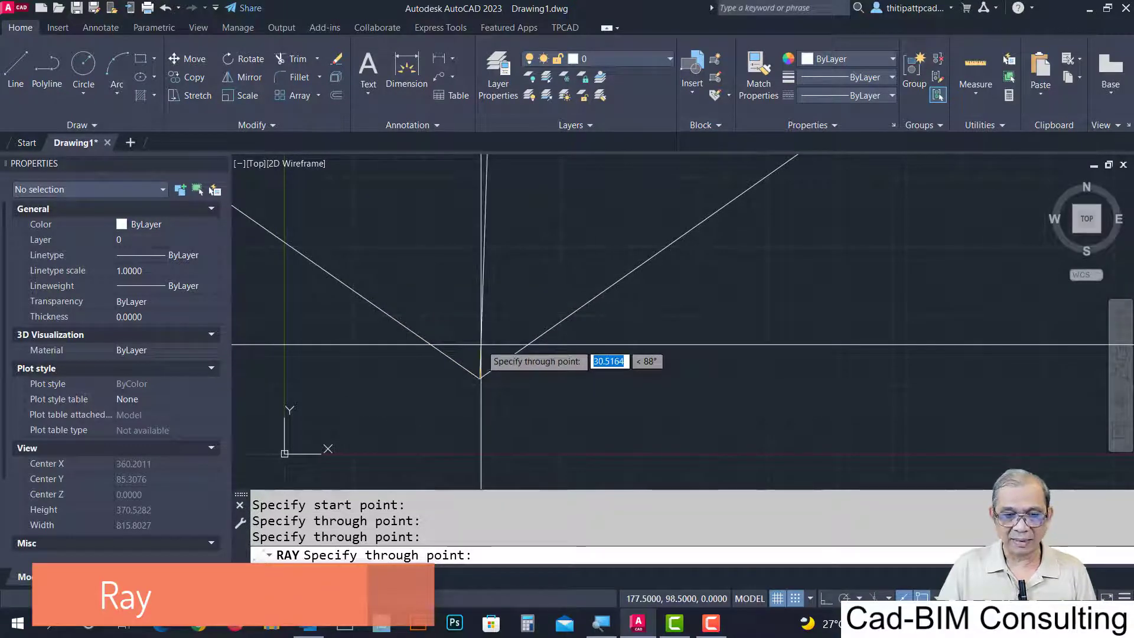
{"action": "key", "text": "Return"}
{"action": "scroll", "coordinate": [488, 335], "scroll_direction": "down", "scroll_amount": 4}
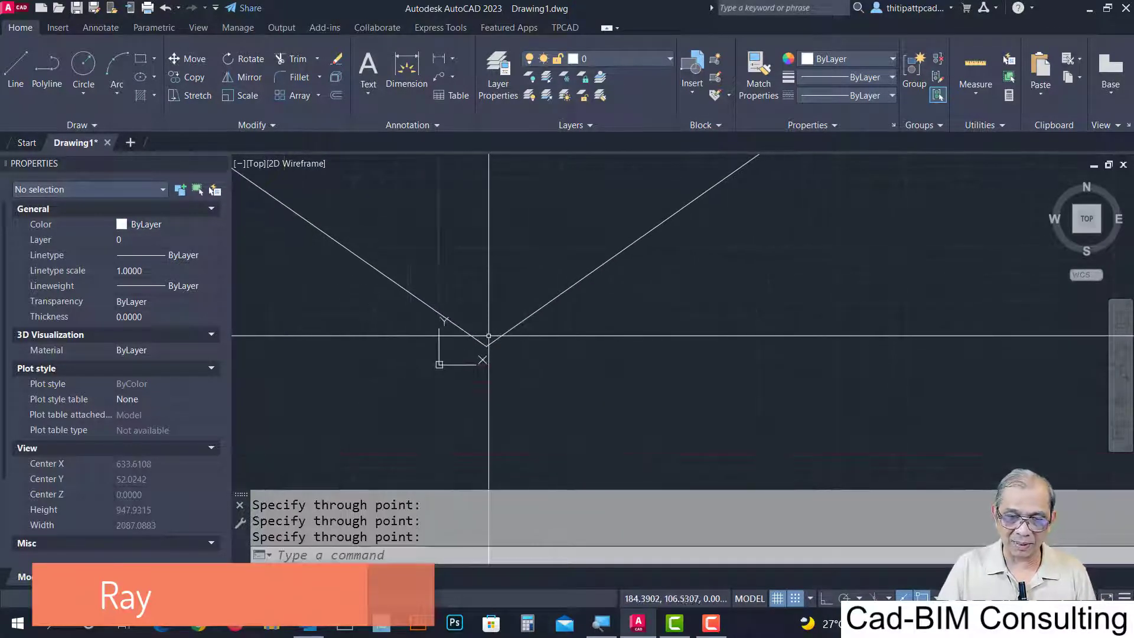
{"action": "scroll", "coordinate": [481, 331], "scroll_direction": "down", "scroll_amount": 4}
{"action": "scroll", "coordinate": [473, 325], "scroll_direction": "down", "scroll_amount": 4}
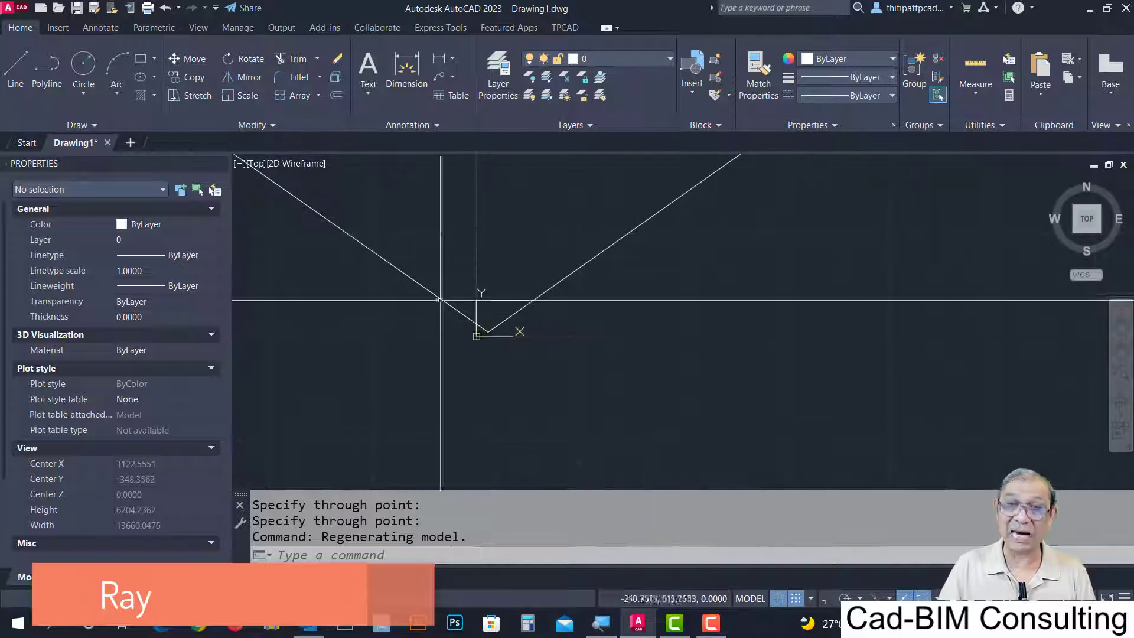
{"action": "scroll", "coordinate": [481, 313], "scroll_direction": "up", "scroll_amount": 5}
{"action": "scroll", "coordinate": [495, 345], "scroll_direction": "up", "scroll_amount": 4}
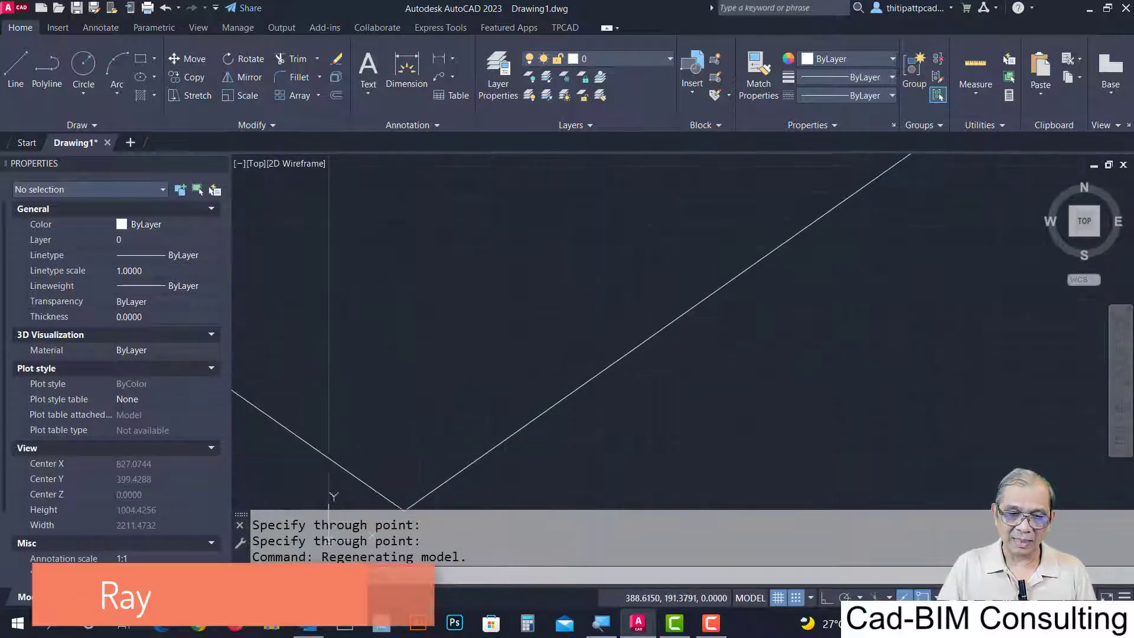
{"action": "mouse_move", "coordinate": [498, 483]}
{"action": "middle_mouse_down"}
{"action": "mouse_move", "coordinate": [495, 368]}
{"action": "mouse_move", "coordinate": [513, 366]}
{"action": "mouse_move", "coordinate": [496, 374]}
{"action": "middle_mouse_up"}
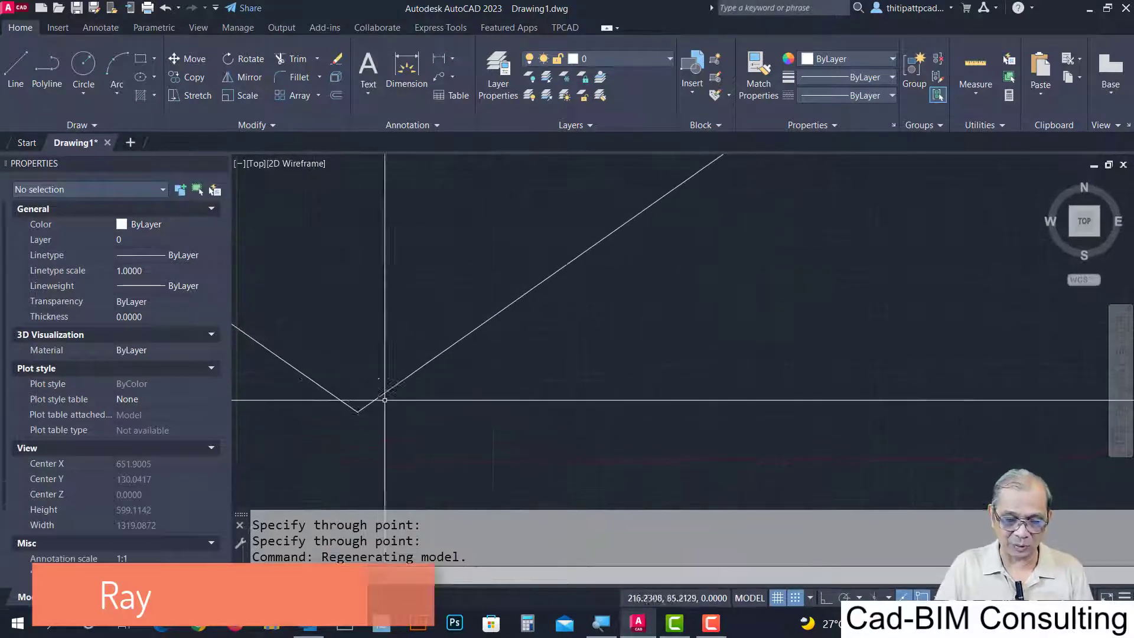
Erase the two existing rays with a crossing window.
{"action": "type", "text": "e"}
{"action": "key", "text": "Return"}
{"action": "left_click", "coordinate": [436, 378]}
{"action": "left_click", "coordinate": [331, 423]}
{"action": "key", "text": "Return"}
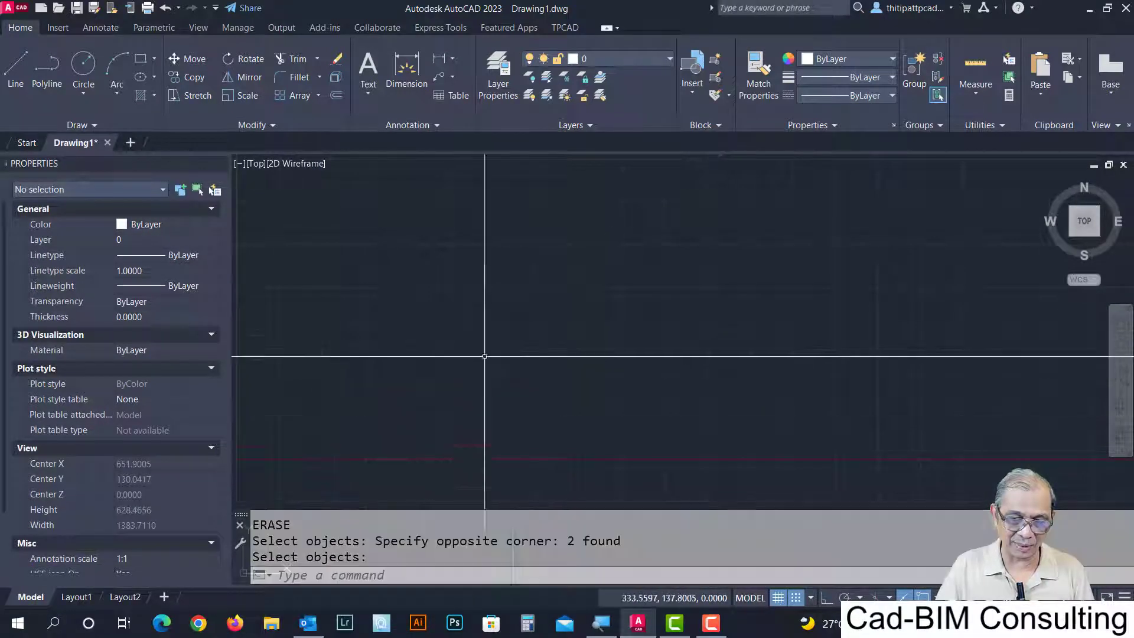
Draw two rays from one start point at 45° and 135°.
{"action": "type", "text": "ray"}
{"action": "key", "text": "Return"}
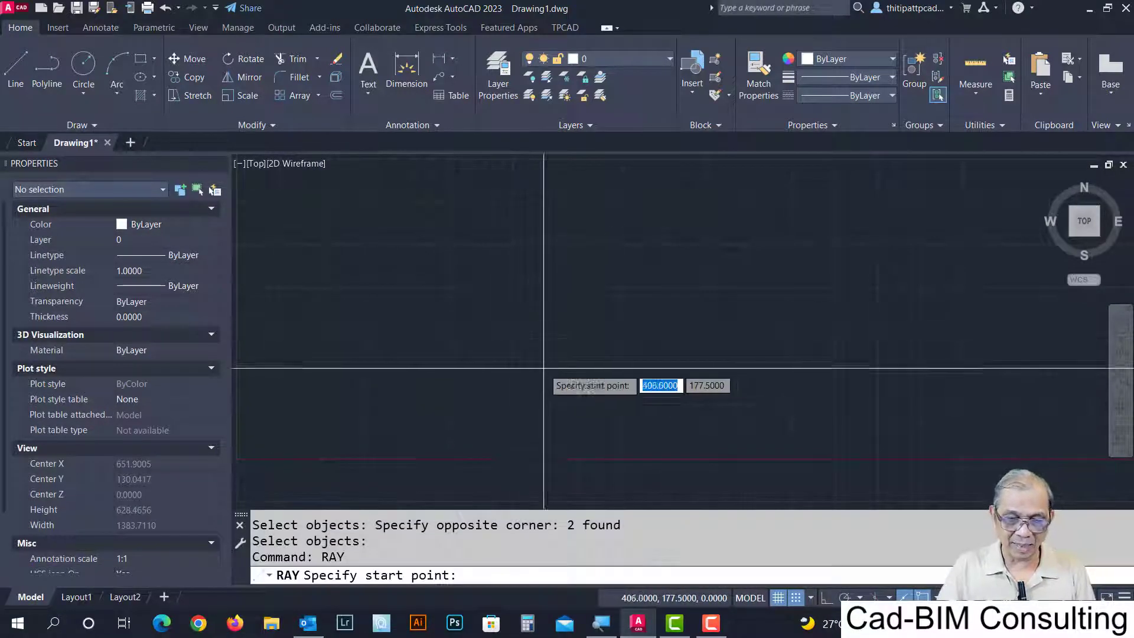
{"action": "left_click", "coordinate": [478, 361]}
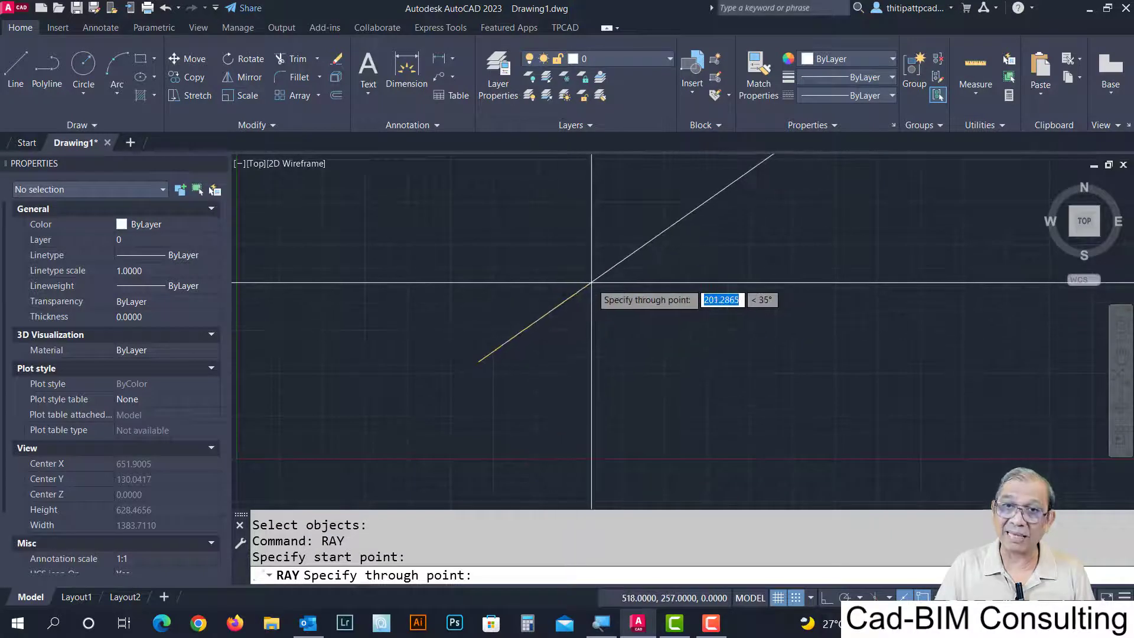
{"action": "key", "text": "Tab"}
{"action": "key", "text": "Tab"}
{"action": "type", "text": "45"}
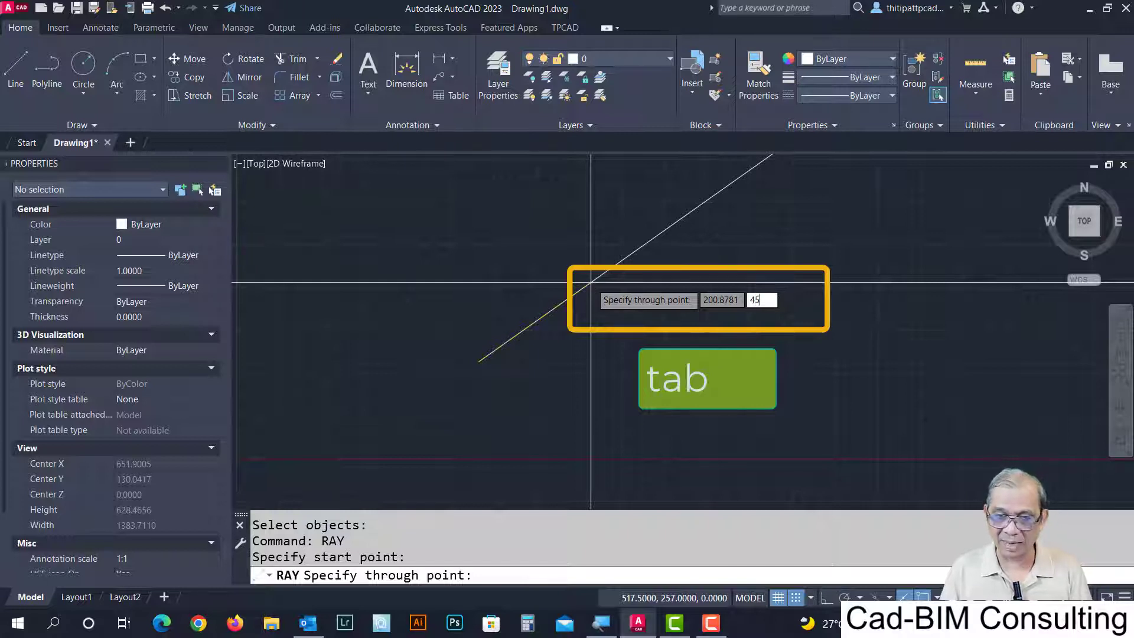
{"action": "key", "text": "Tab"}
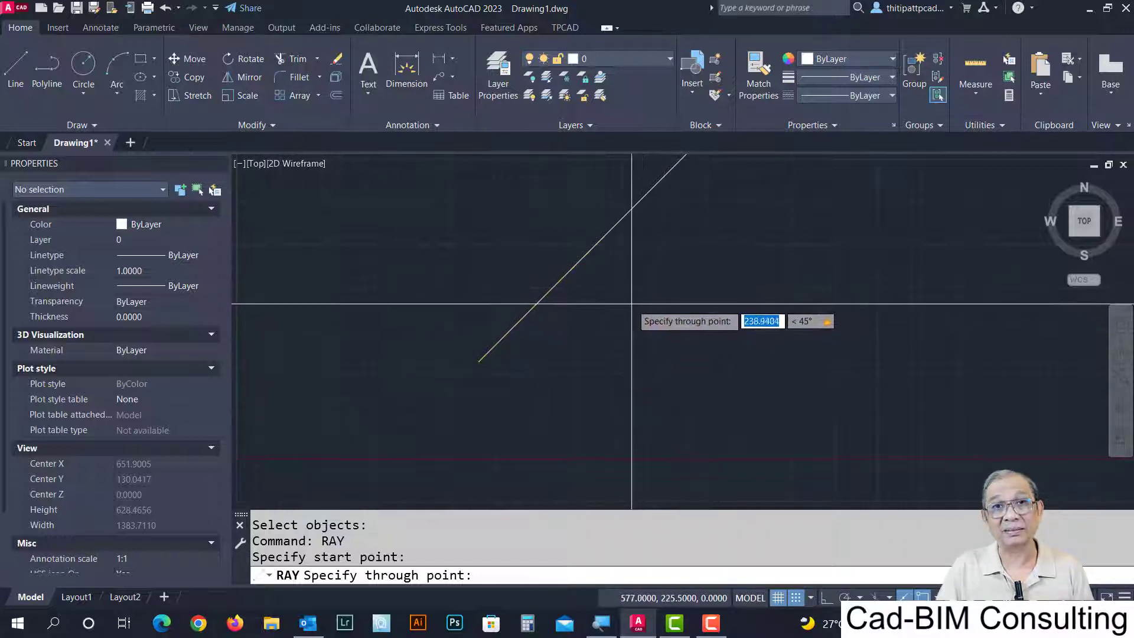
{"action": "key", "text": "Return"}
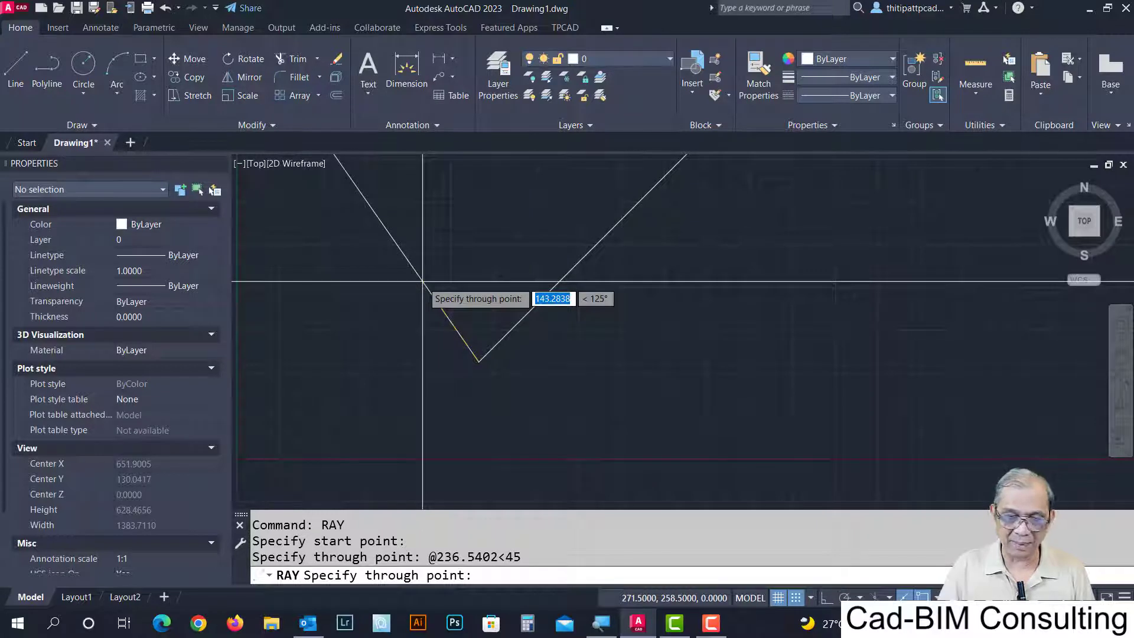
{"action": "key", "text": "Tab"}
{"action": "type", "text": "135"}
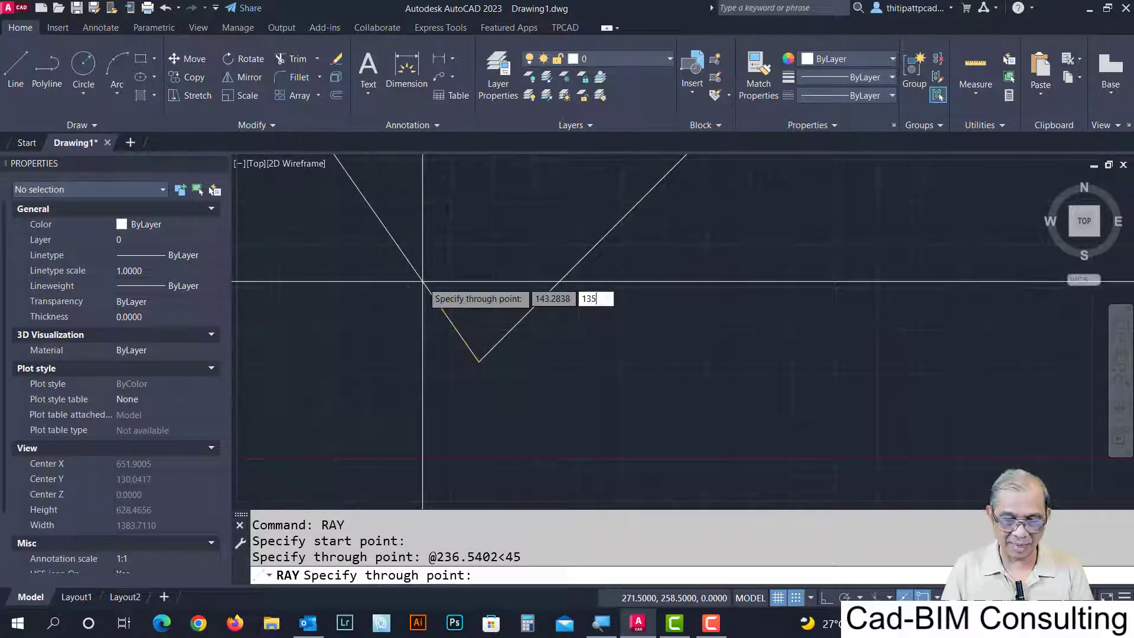
{"action": "key", "text": "Return"}
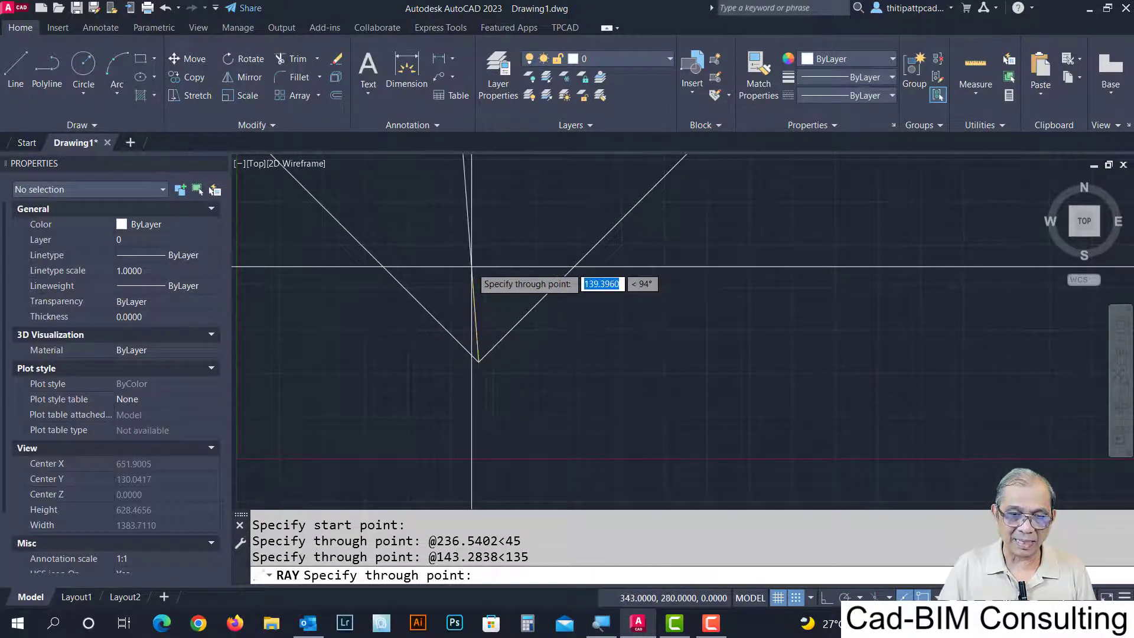
{"action": "key", "text": "Return"}
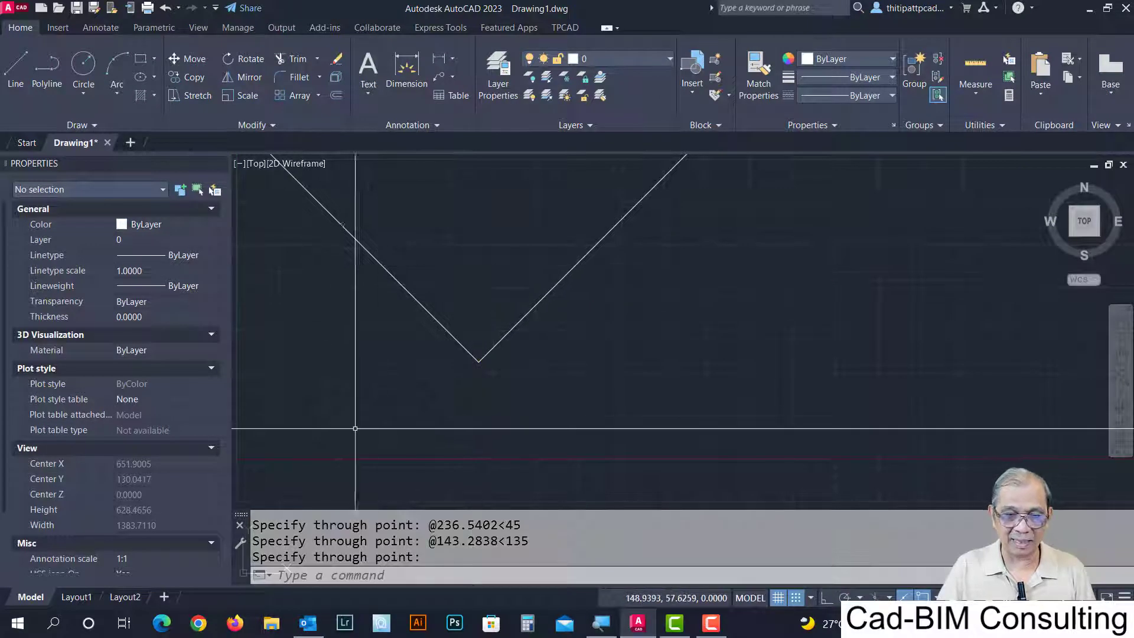
{"action": "middle_click_drag", "start_coordinate": [395, 257], "coordinate": [555, 314]}
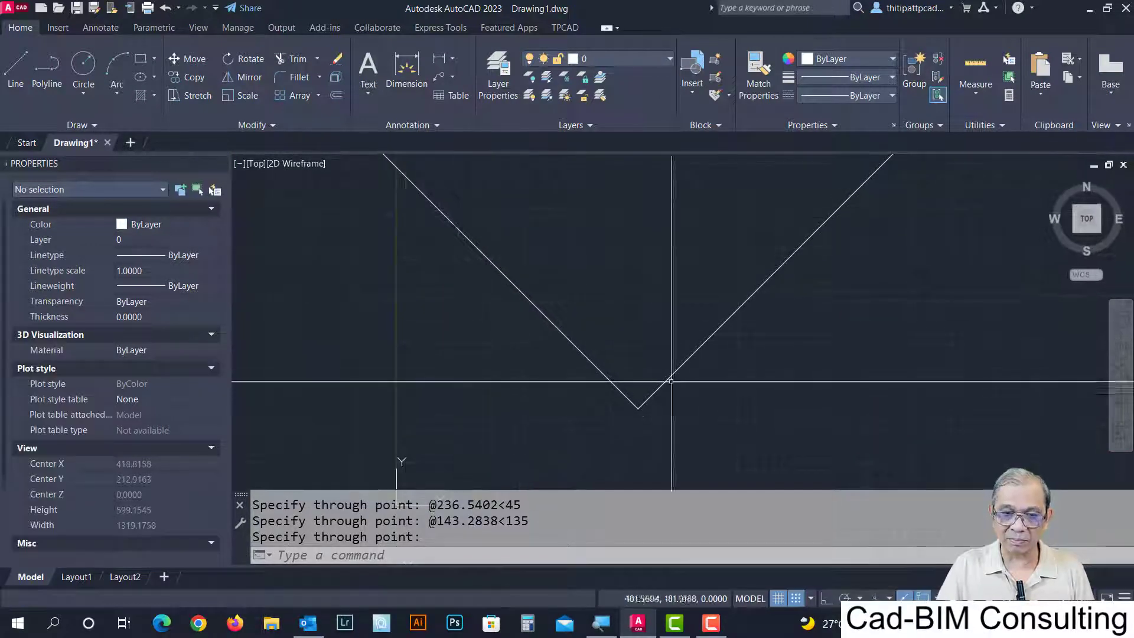
{"action": "middle_click_drag", "start_coordinate": [694, 328], "coordinate": [585, 305]}
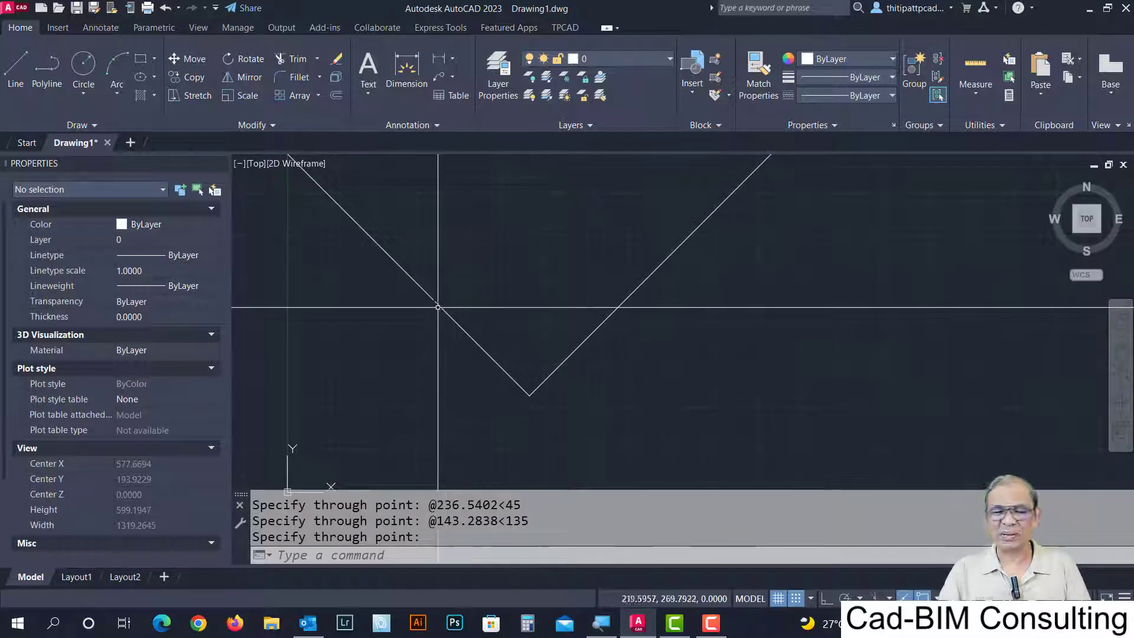
{"action": "scroll", "coordinate": [479, 314], "scroll_direction": "down", "scroll_amount": 2}
{"action": "key", "text": "Return"}
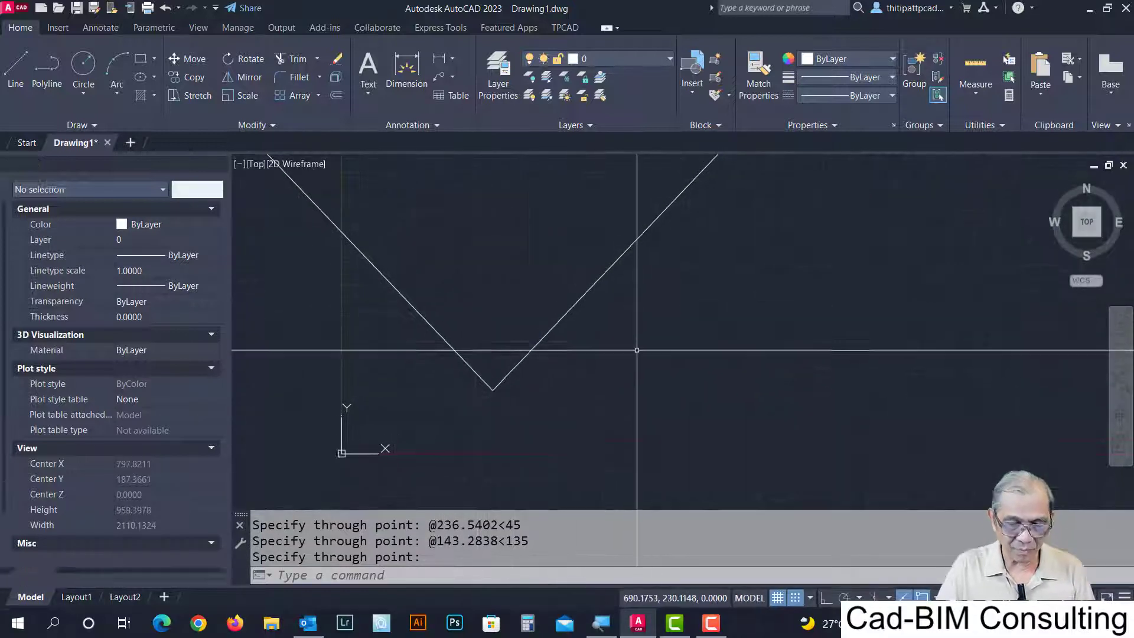
Erase both 45° and 135° rays with a selection window.
{"action": "type", "text": "e"}
{"action": "key", "text": "Return"}
{"action": "left_click", "coordinate": [635, 313]}
{"action": "left_click", "coordinate": [445, 407]}
{"action": "key", "text": "Return"}
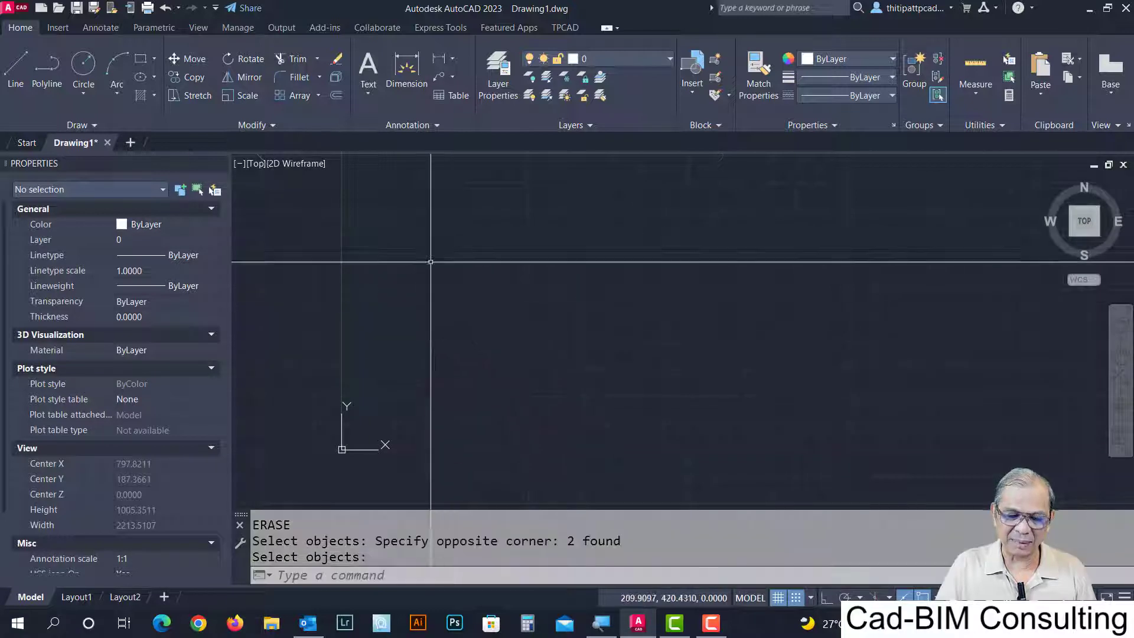
{"action": "middle_click_drag", "start_coordinate": [496, 321], "coordinate": [453, 354]}
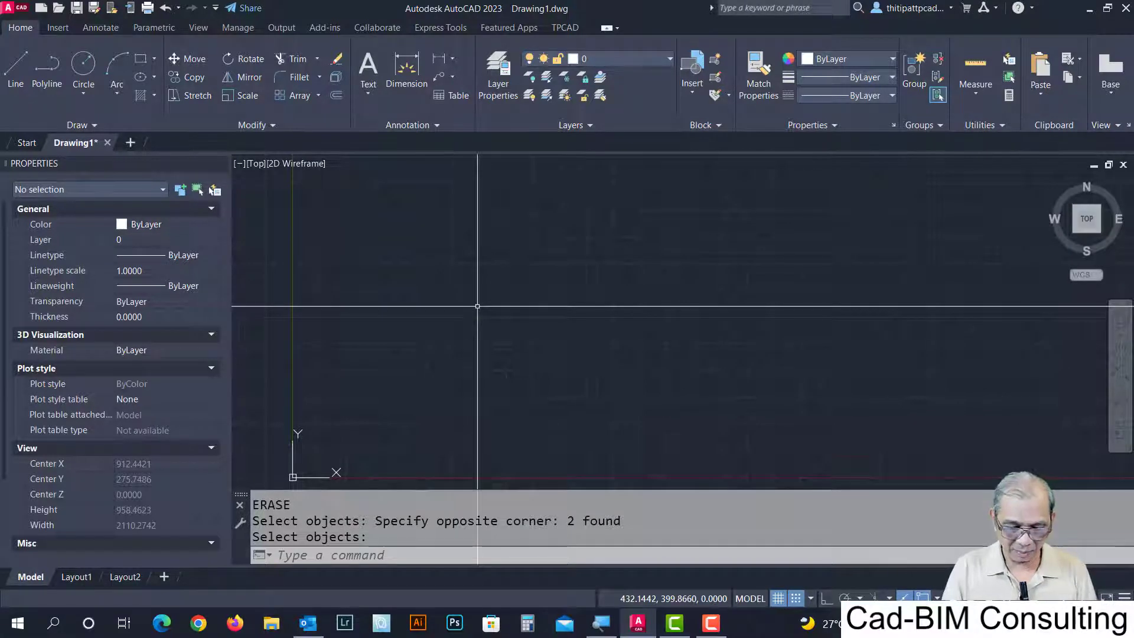
Place a horizontal construction line across the drawing.
{"action": "type", "text": "x"}
{"action": "type", "text": "e"}
{"action": "key", "text": "Return"}
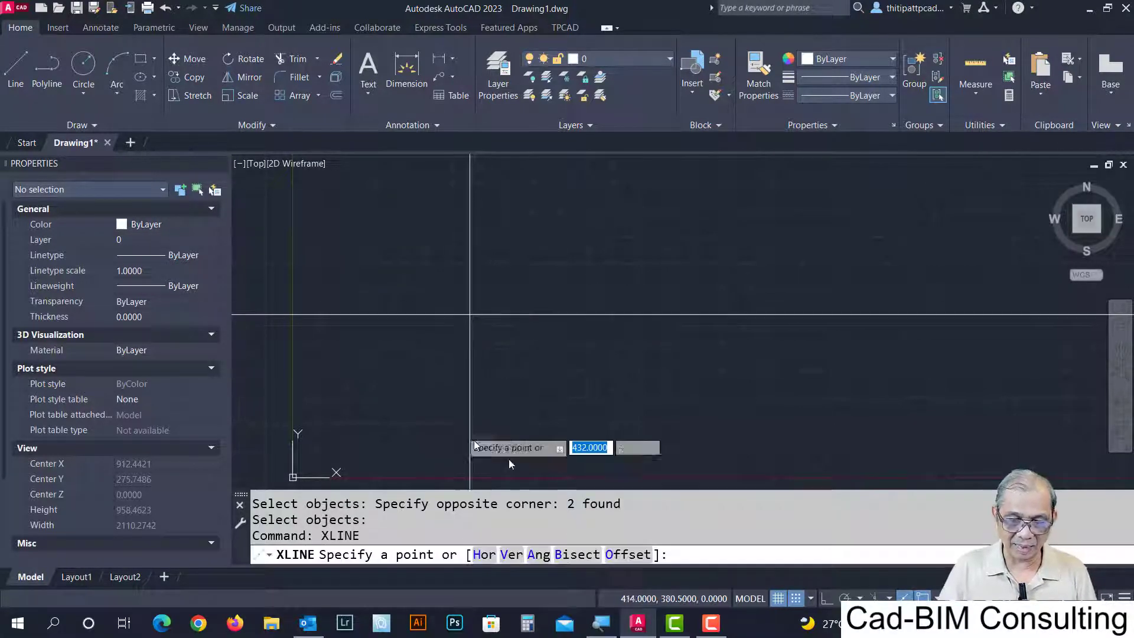
{"action": "left_click", "coordinate": [491, 554]}
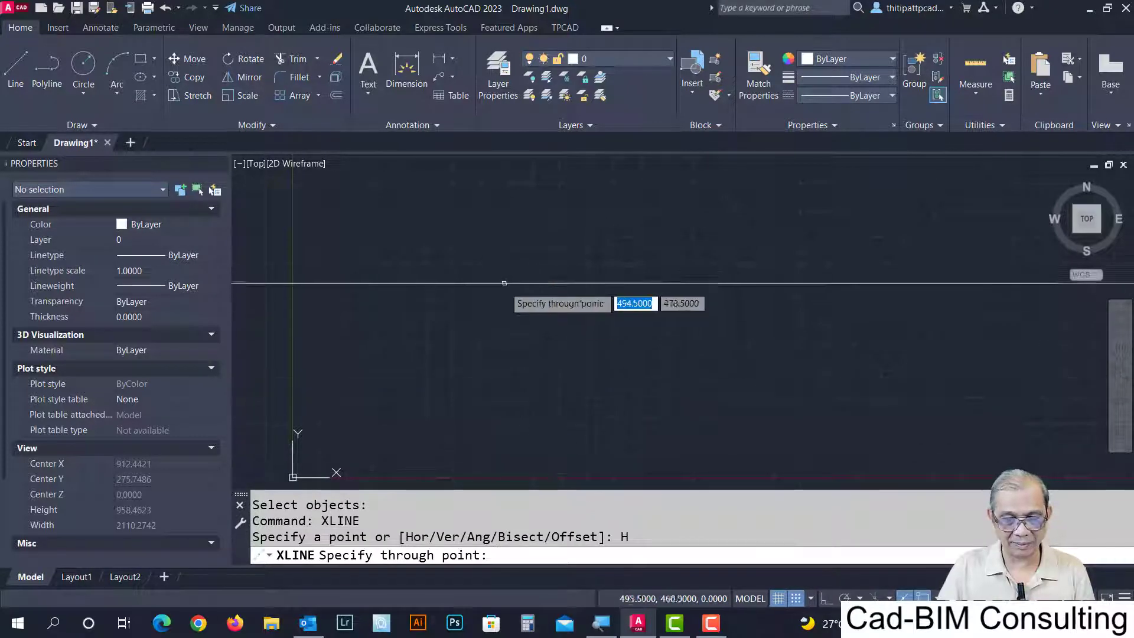
{"action": "left_click", "coordinate": [511, 298]}
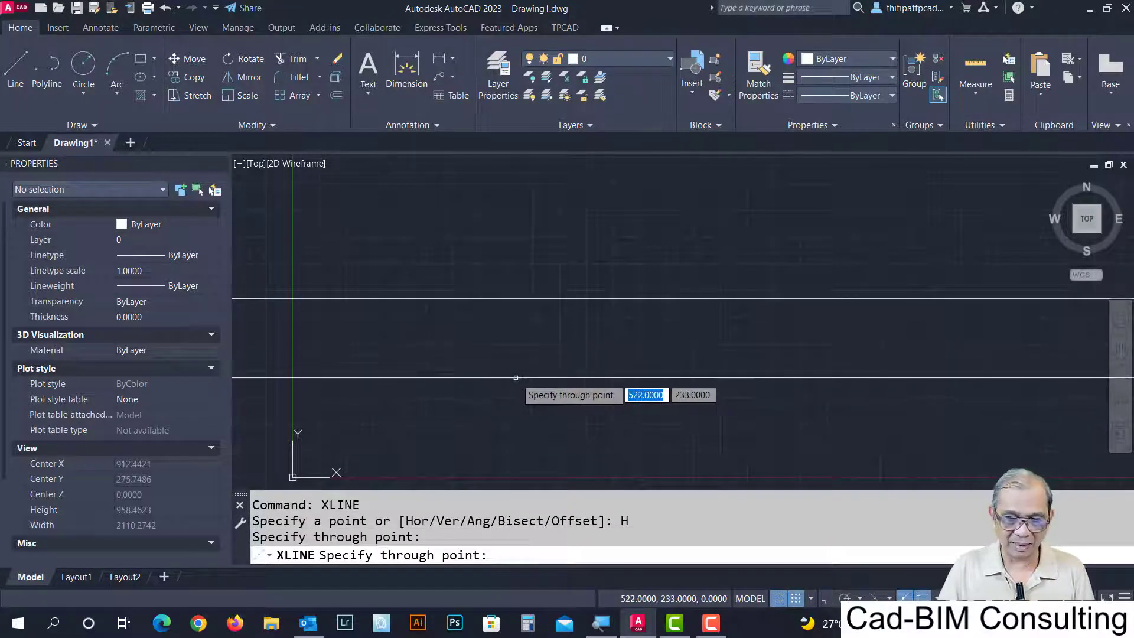
{"action": "key", "text": "Return"}
{"action": "scroll", "coordinate": [532, 366], "scroll_direction": "down", "scroll_amount": 4}
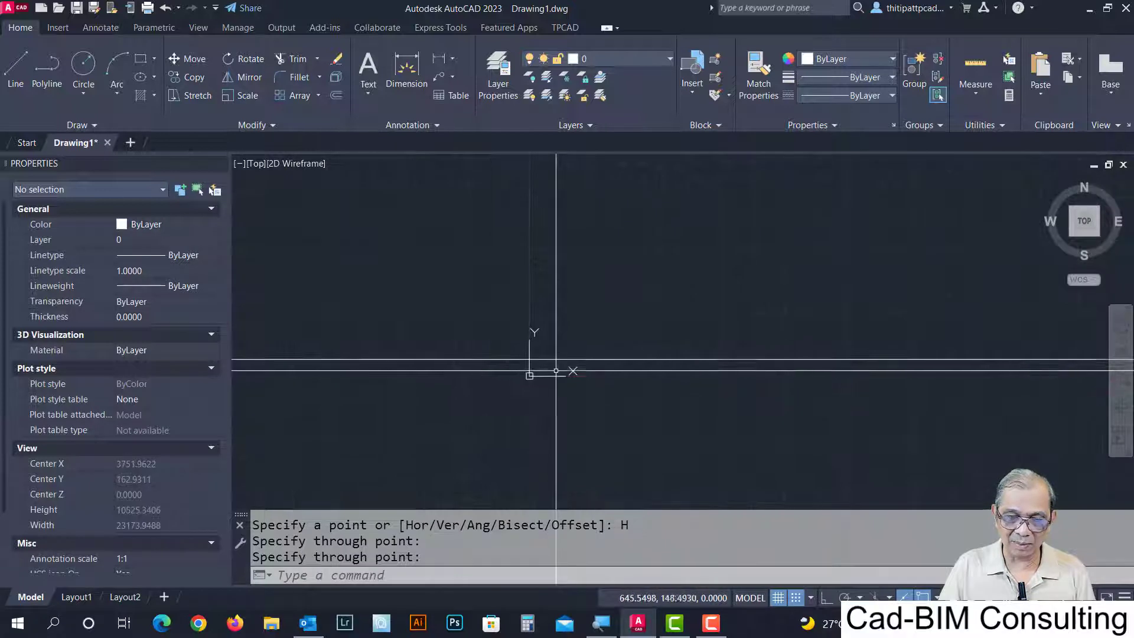
{"action": "scroll", "coordinate": [554, 354], "scroll_direction": "up", "scroll_amount": 1}
{"action": "scroll", "coordinate": [533, 349], "scroll_direction": "up", "scroll_amount": 1}
{"action": "middle_click_drag", "start_coordinate": [533, 348], "coordinate": [491, 379]}
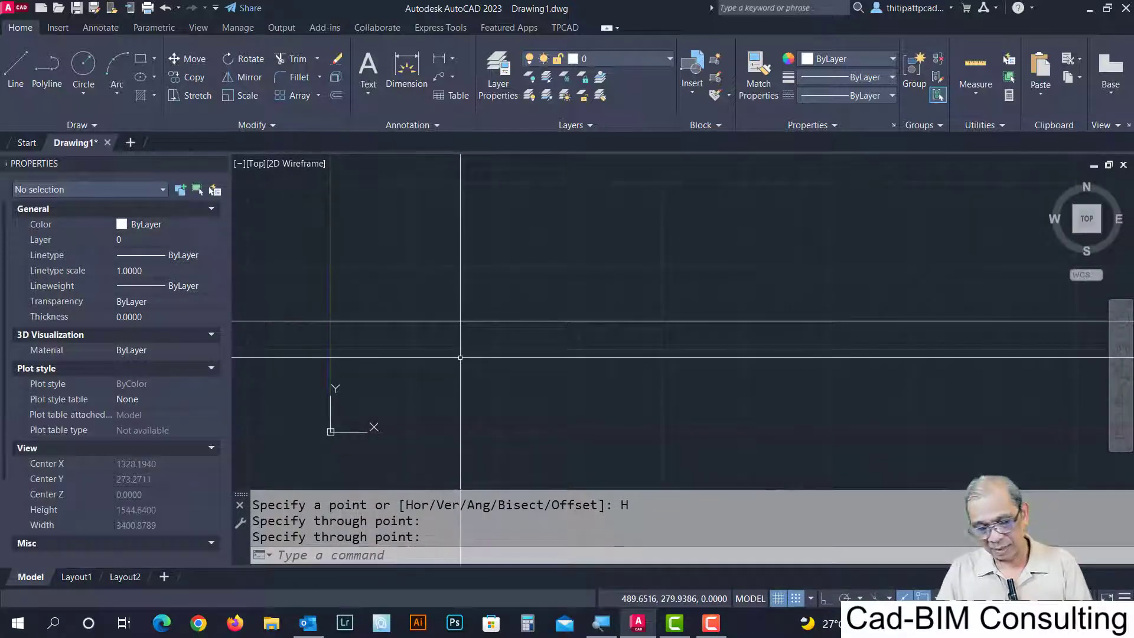
Draw a slanted line crossing the horizontal construction line.
{"action": "type", "text": "L"}
{"action": "key", "text": "Return"}
{"action": "left_click", "coordinate": [419, 247]}
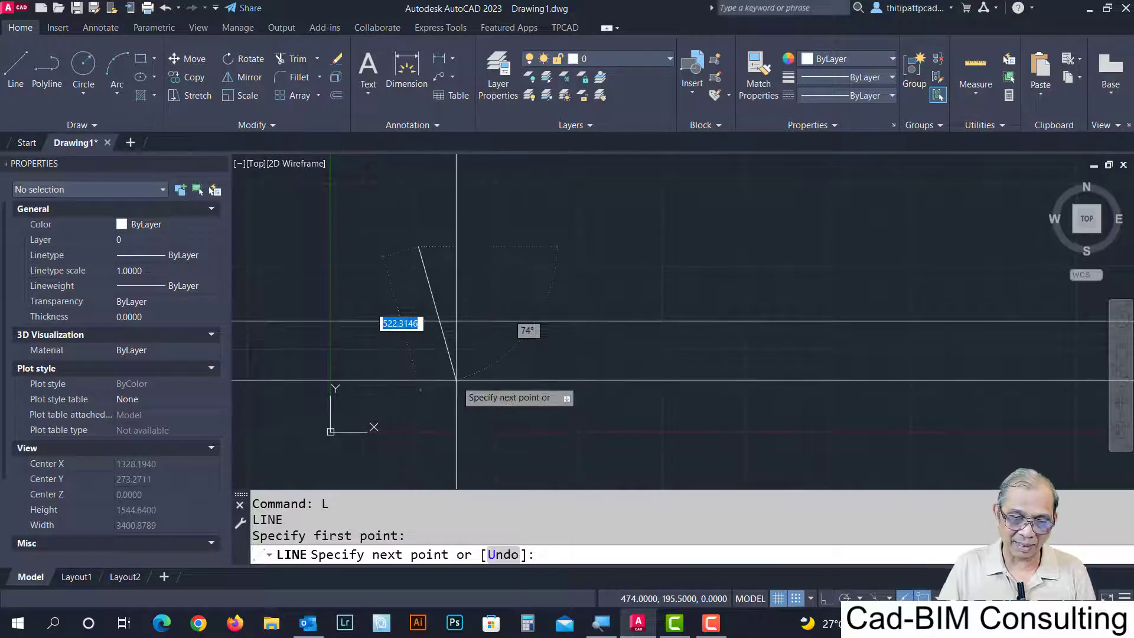
{"action": "left_click", "coordinate": [456, 379]}
{"action": "key", "text": "Return"}
Trim the horizontal construction line off to the left of the slanted line.
{"action": "type", "text": "trim"}
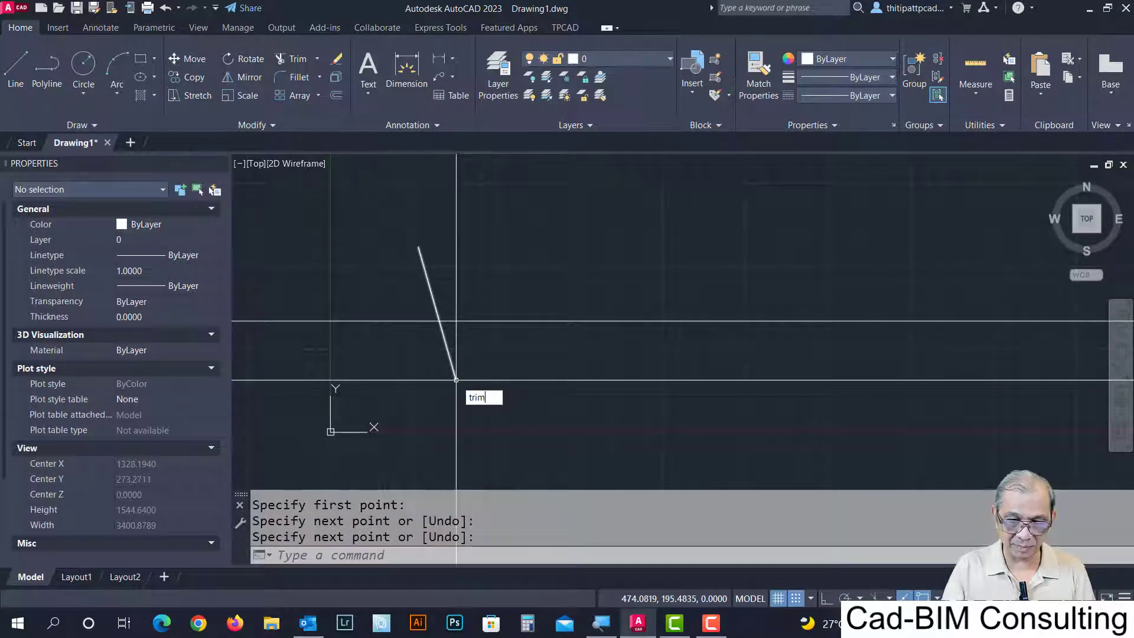
{"action": "key", "text": "Return"}
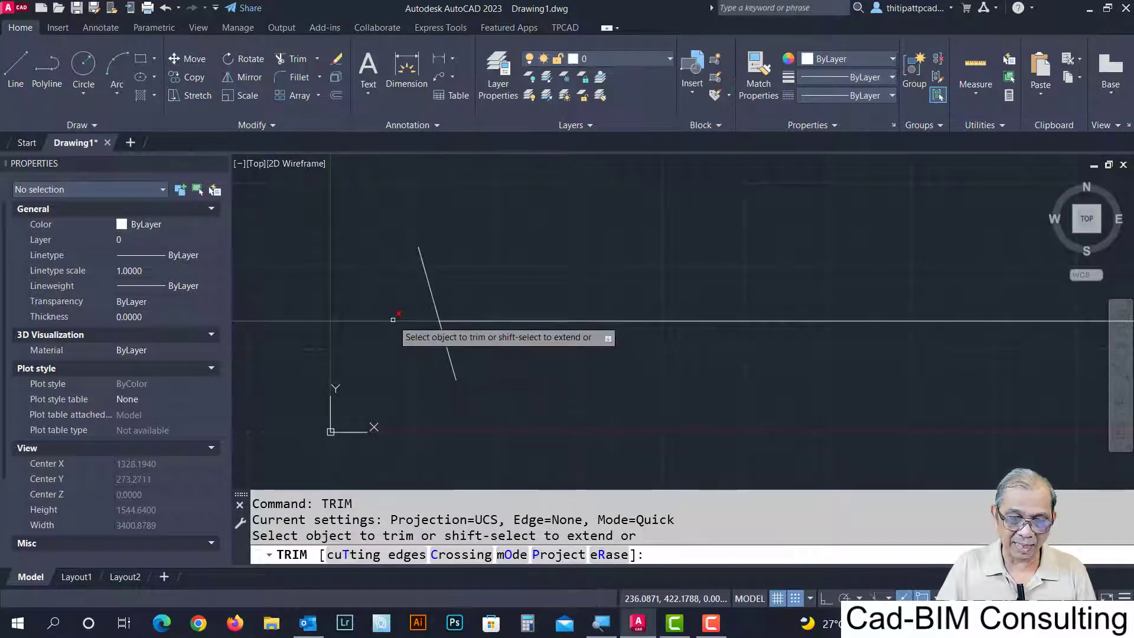
{"action": "left_click", "coordinate": [393, 319]}
{"action": "key", "text": "Return"}
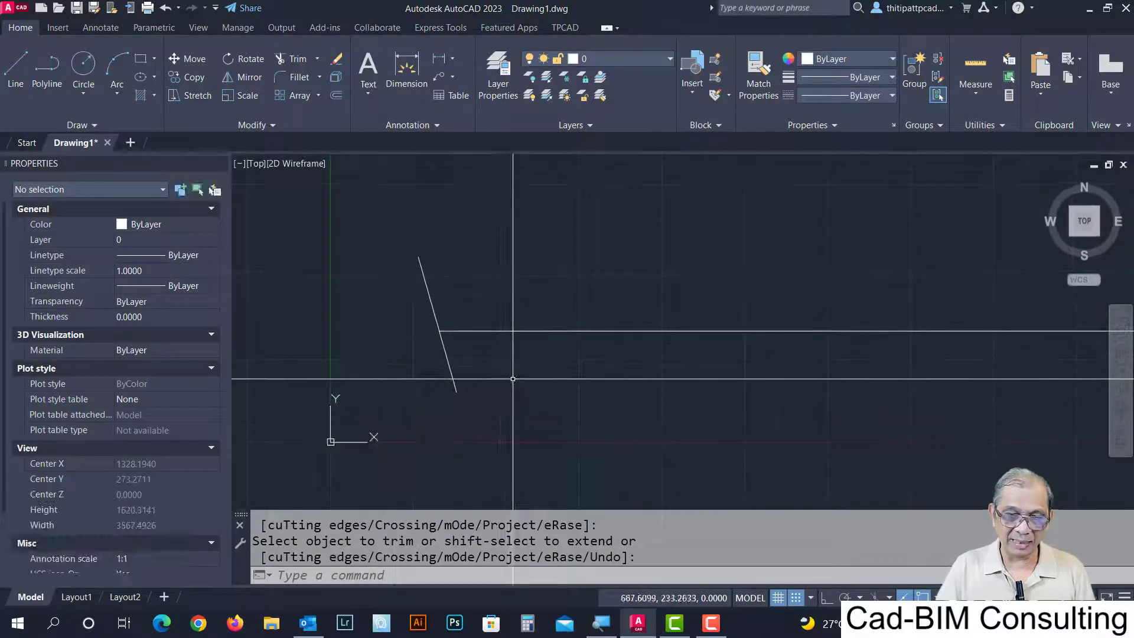
{"action": "type", "text": "li"}
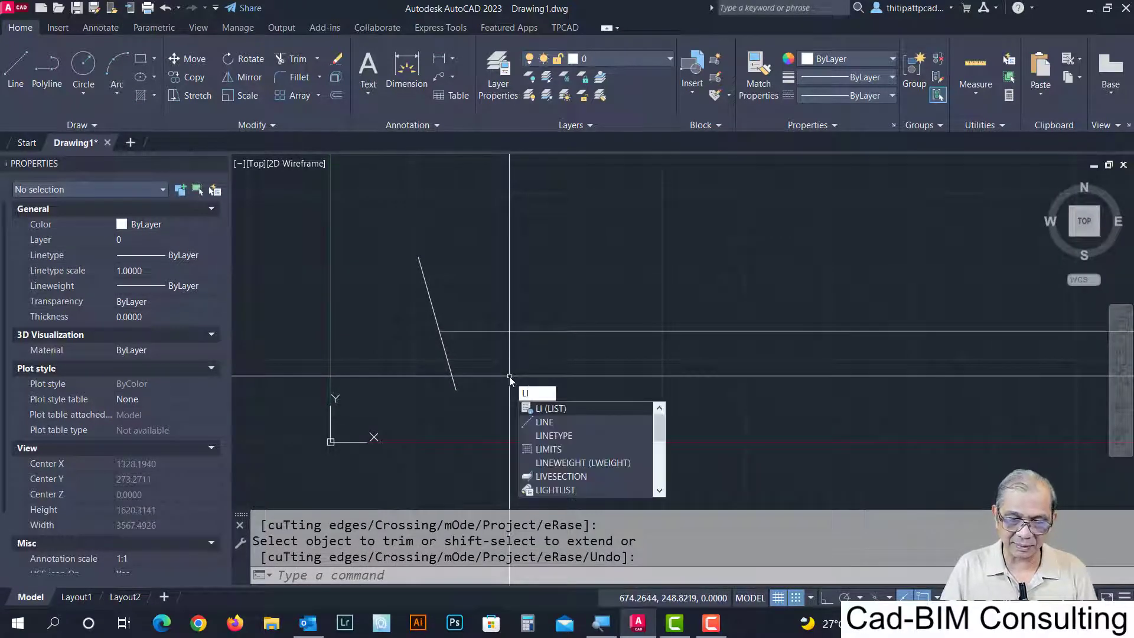
{"action": "type", "text": "t"}
List the trimmed horizontal line: a ray based at X 410.6194, Y 419, angle 0.
{"action": "key", "text": "Return"}
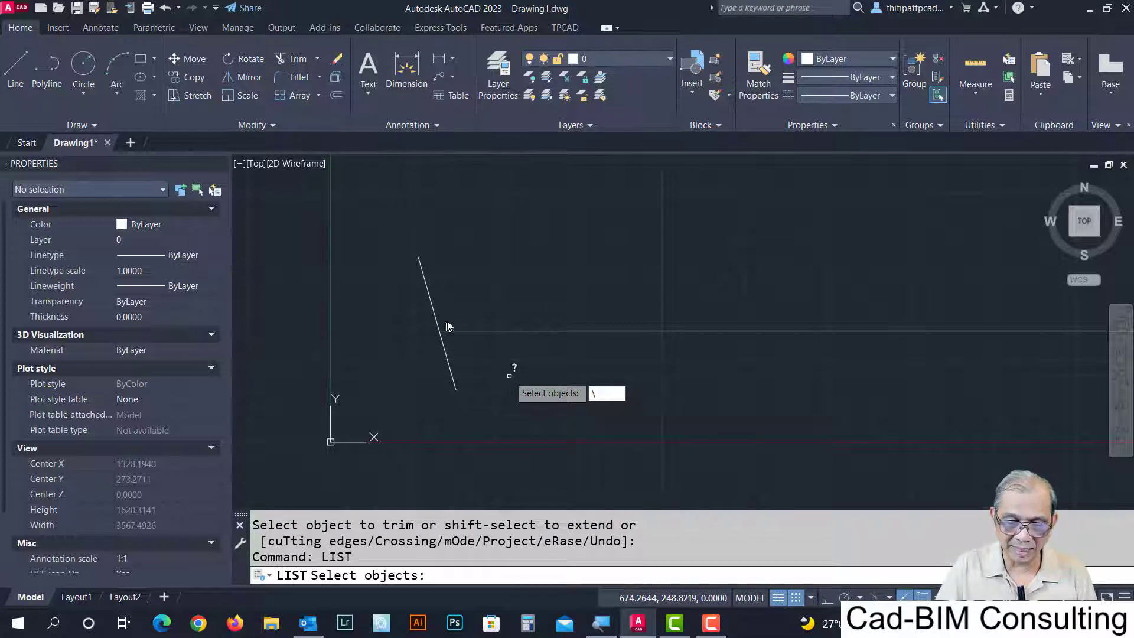
{"action": "left_click", "coordinate": [493, 332]}
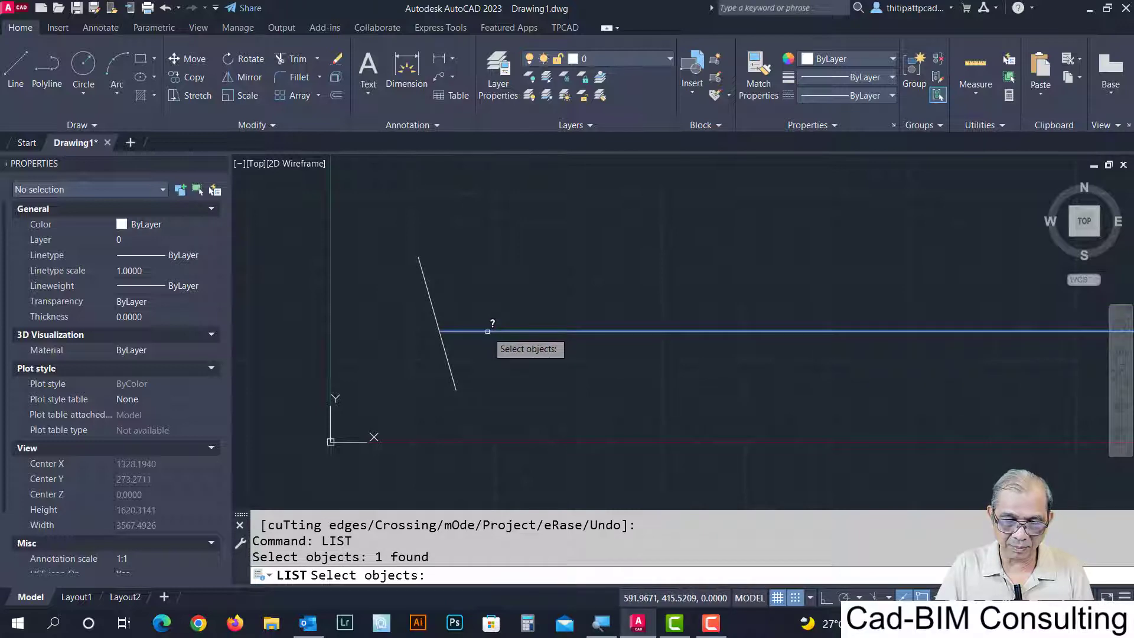
{"action": "left_click", "coordinate": [486, 334]}
{"action": "key", "text": "Return"}
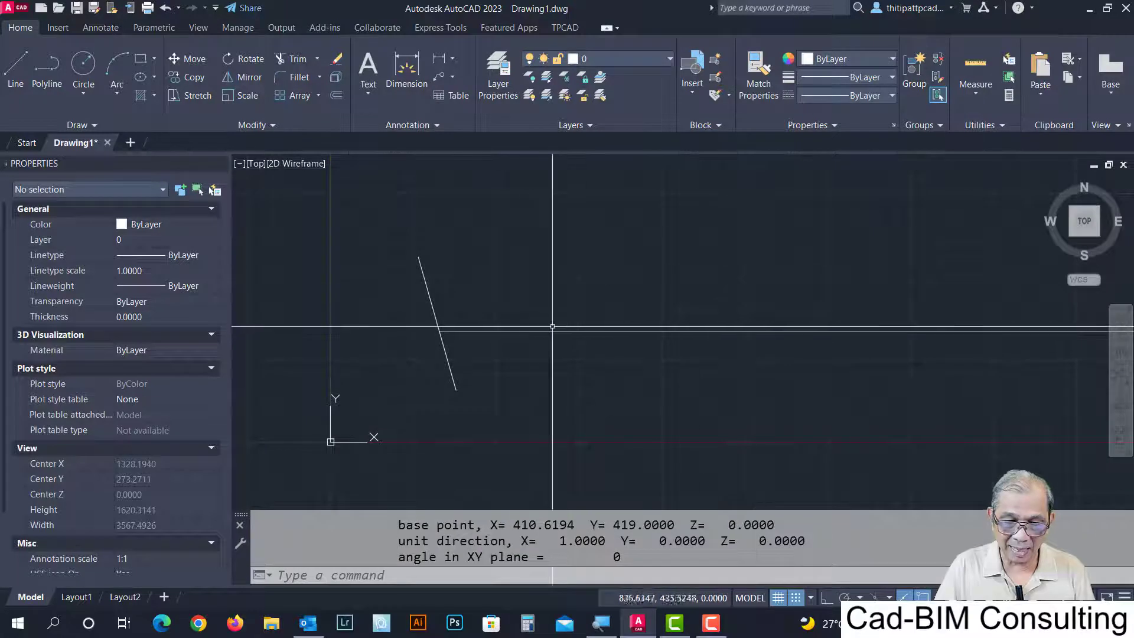
Draw a second slanted line on the right and trim the horizontal ray beyond it.
{"action": "type", "text": "L"}
{"action": "key", "text": "Return"}
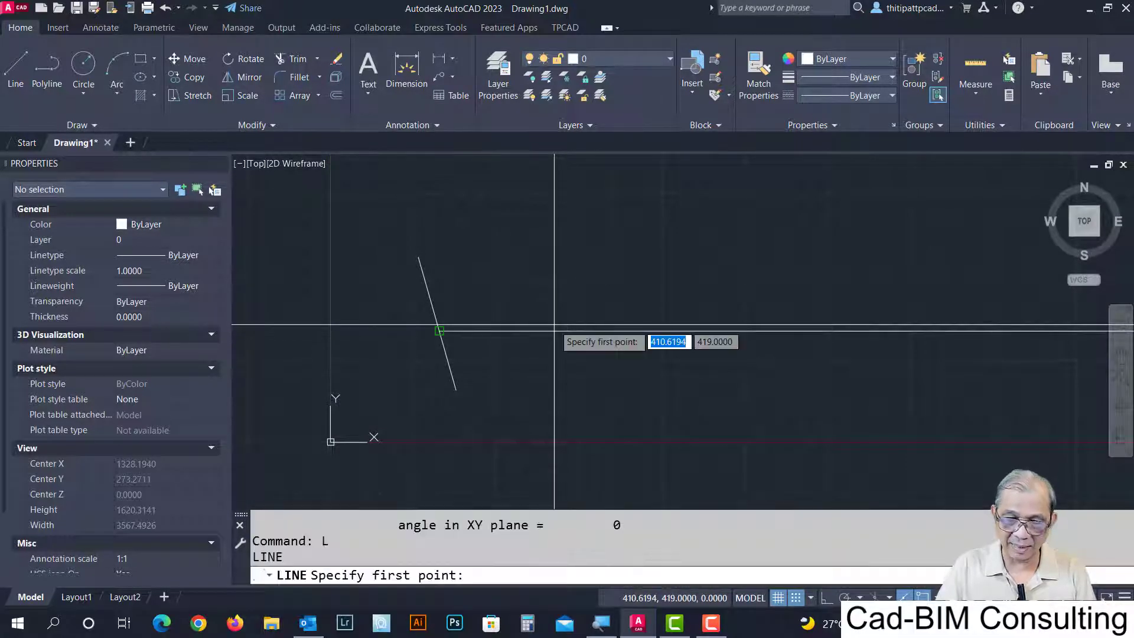
{"action": "left_click", "coordinate": [732, 387]}
{"action": "left_click", "coordinate": [789, 272]}
{"action": "key", "text": "Return"}
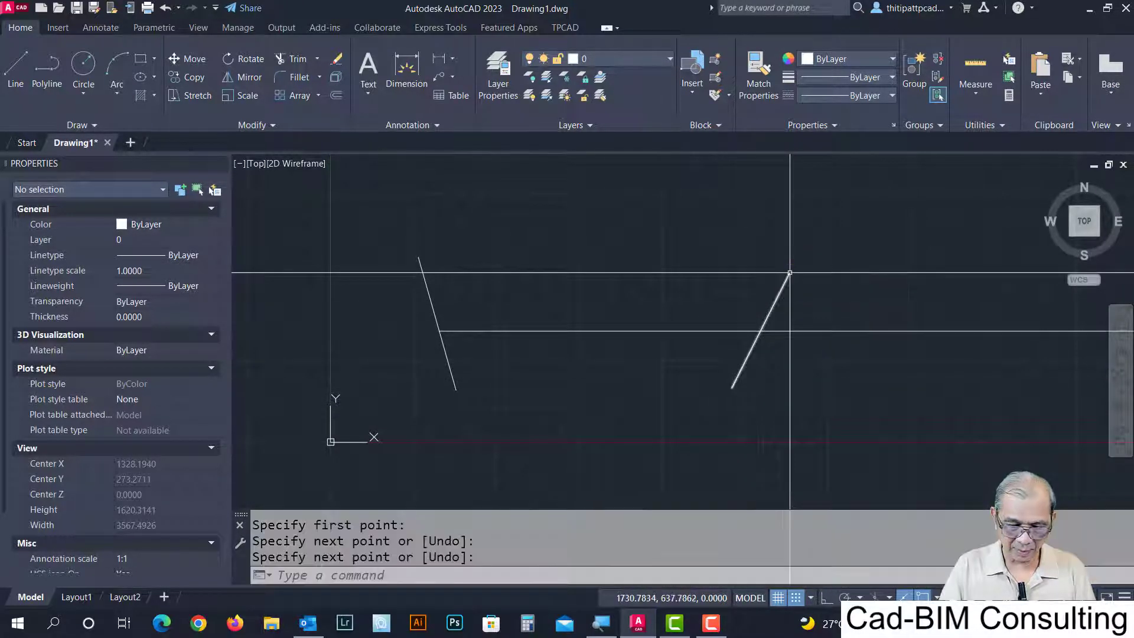
{"action": "type", "text": "trim"}
{"action": "key", "text": "Return"}
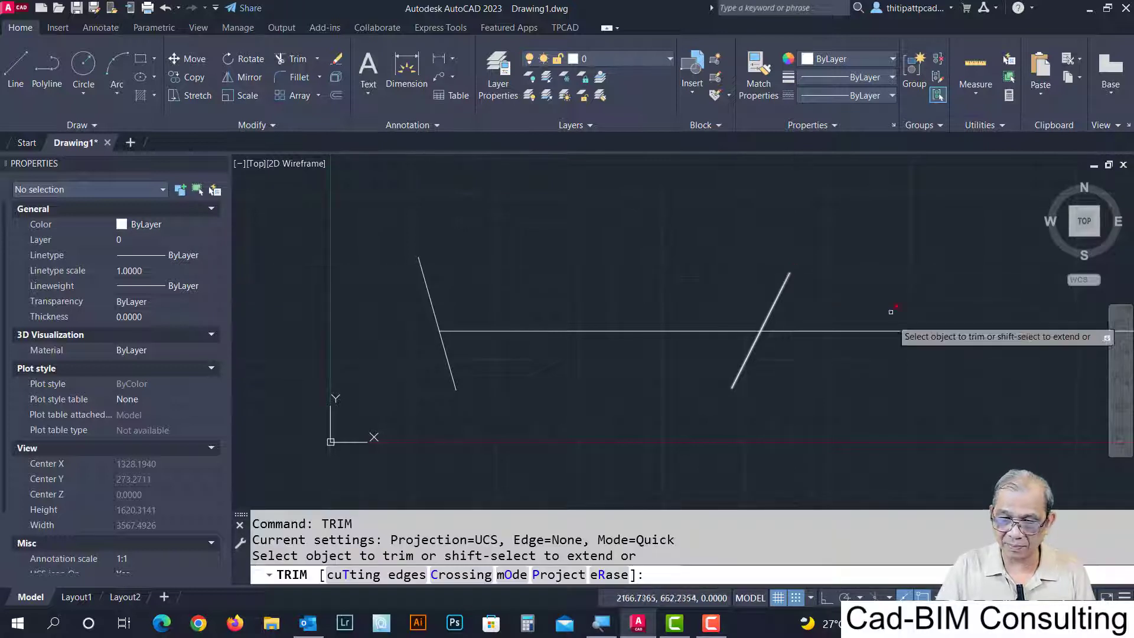
{"action": "left_click", "coordinate": [871, 329]}
{"action": "key", "text": "Return"}
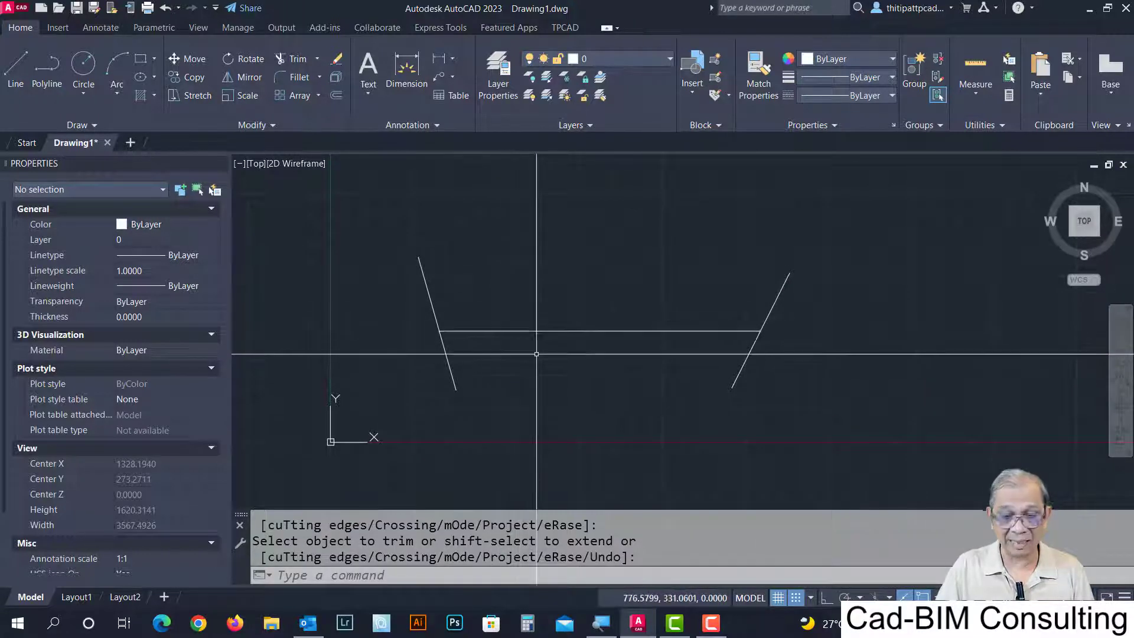
List the horizontal line, now a LINE of length 1210.2491, then close the text window.
{"action": "type", "text": "list"}
{"action": "key", "text": "Return"}
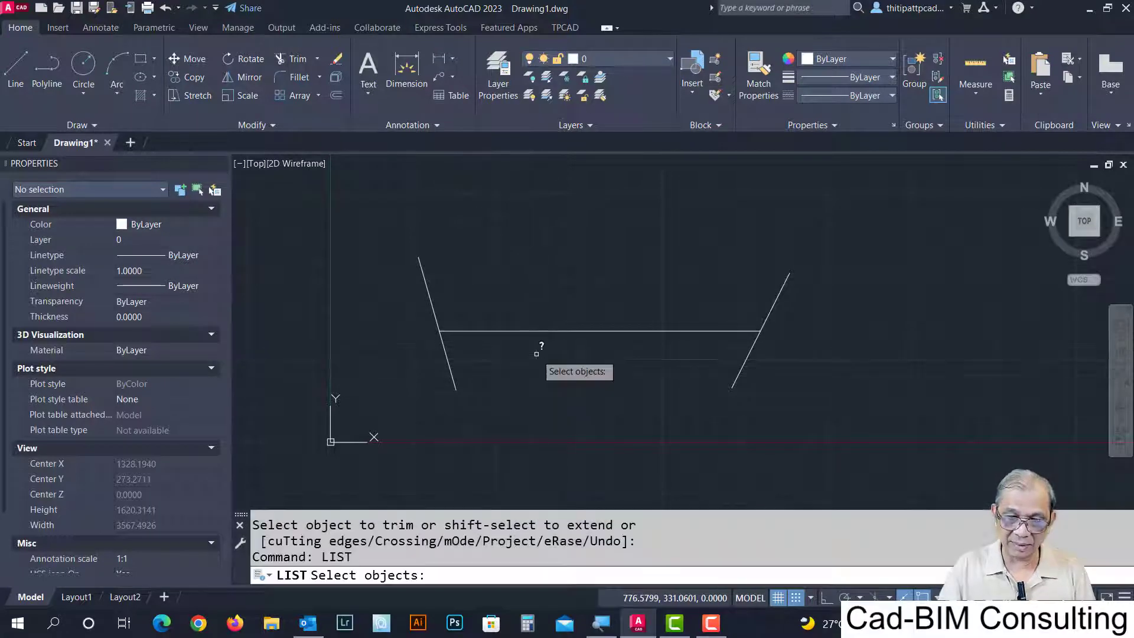
{"action": "left_click", "coordinate": [578, 330]}
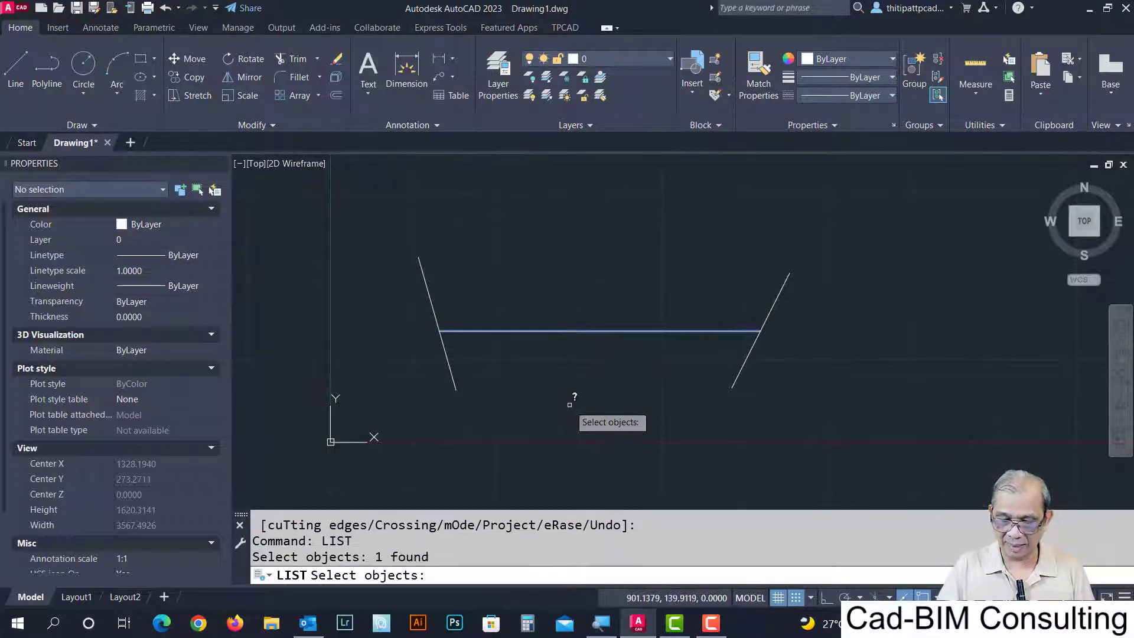
{"action": "key", "text": "Return"}
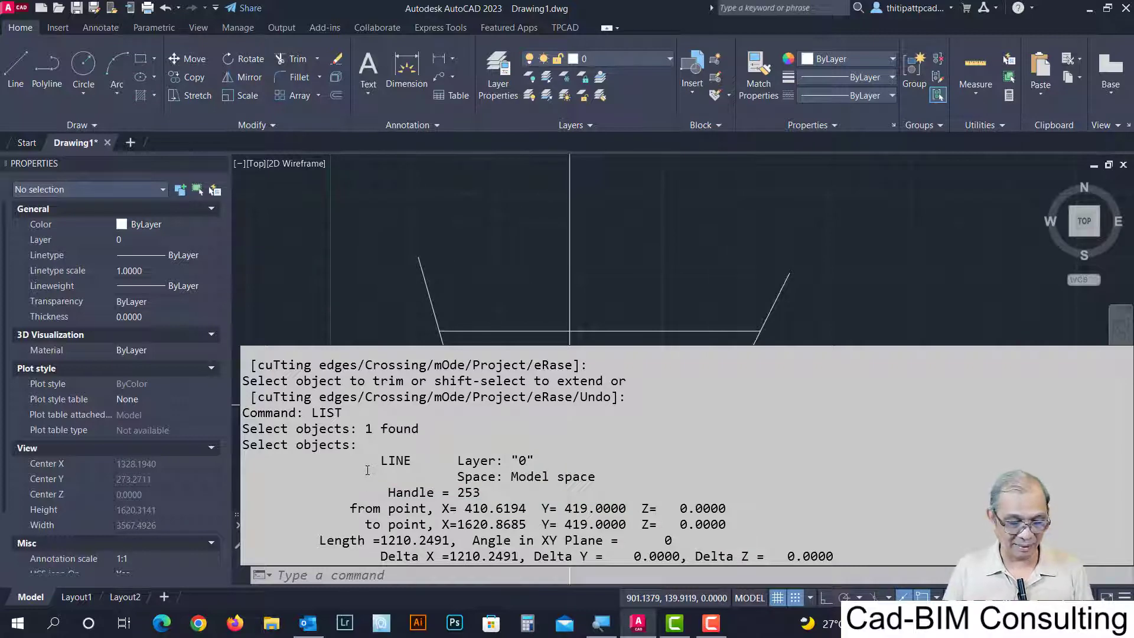
{"action": "key", "text": "F2"}
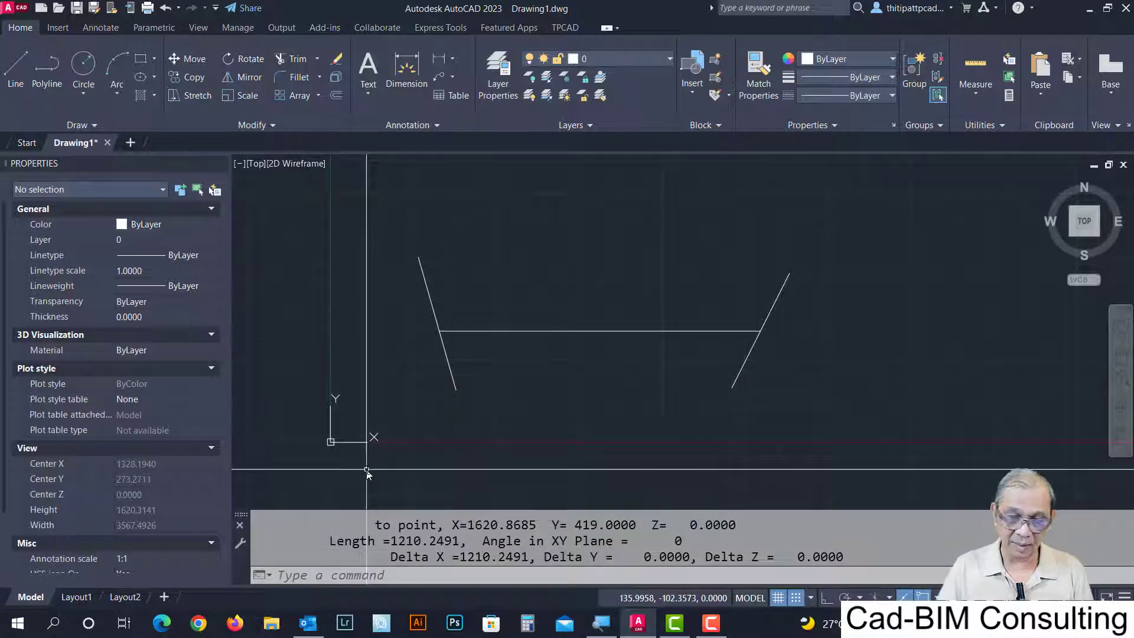
Erase the trimmed horizontal line and both slanted lines with one selection window.
{"action": "type", "text": "e"}
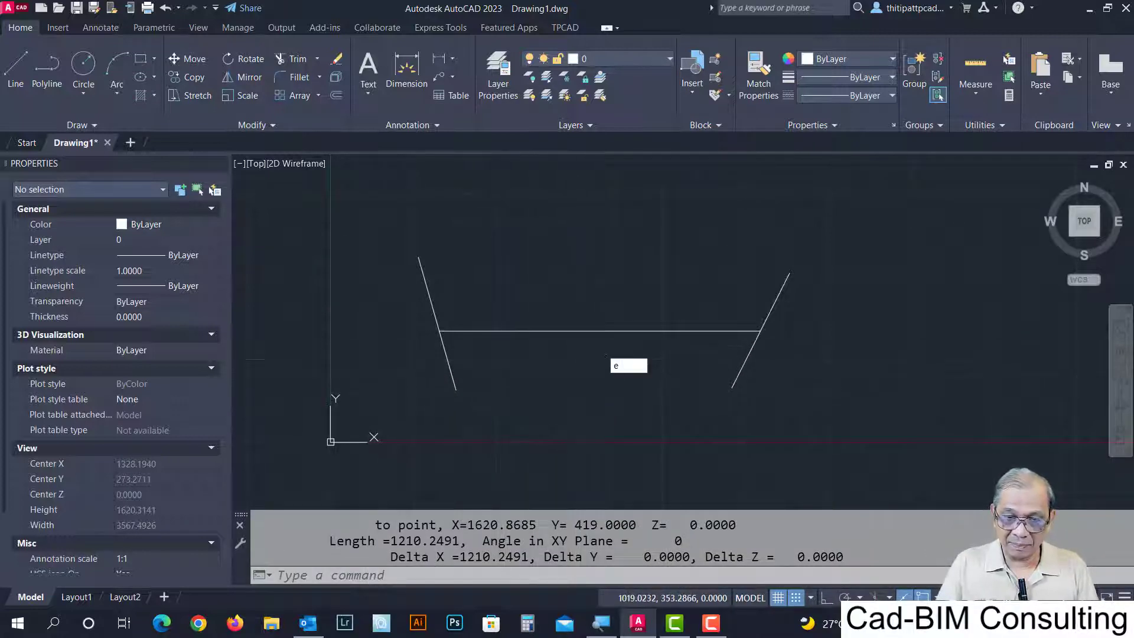
{"action": "key", "text": "Return"}
{"action": "left_click", "coordinate": [817, 246]}
{"action": "left_click", "coordinate": [445, 367]}
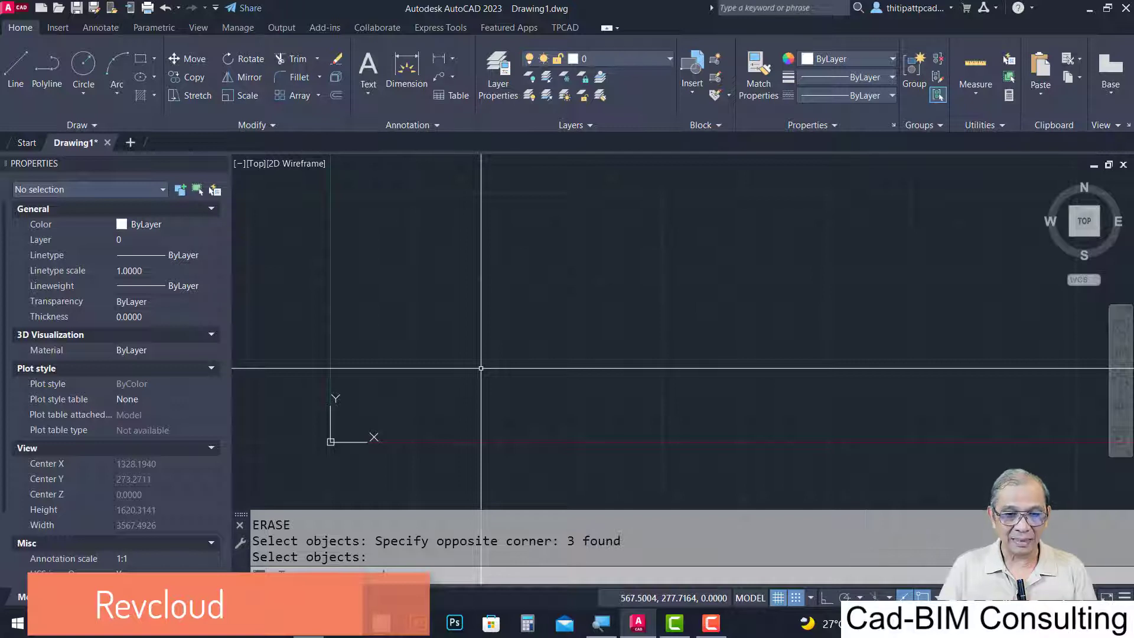
Start REVCLOUD and set the approximate arc length to 3.
{"action": "type", "text": "re"}
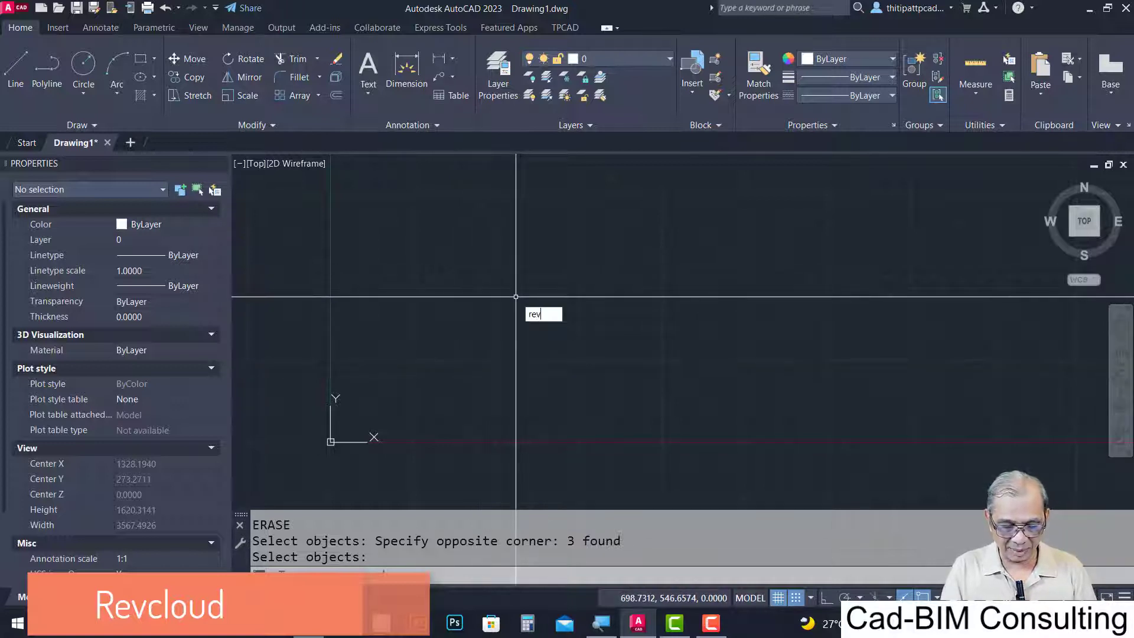
{"action": "type", "text": "vud"}
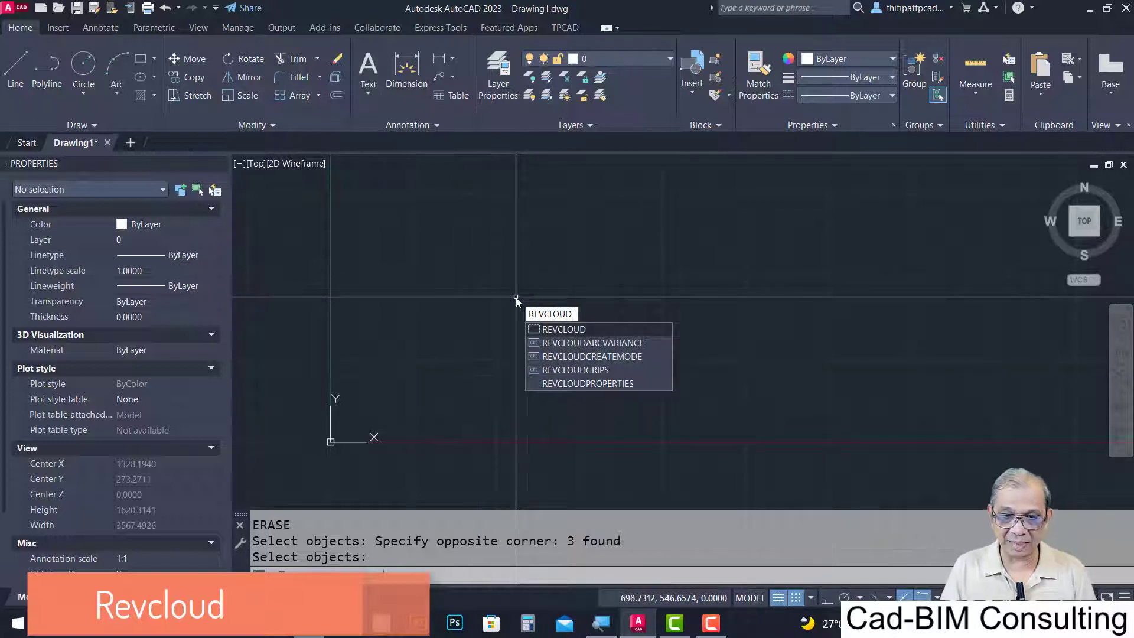
{"action": "key", "text": "Return"}
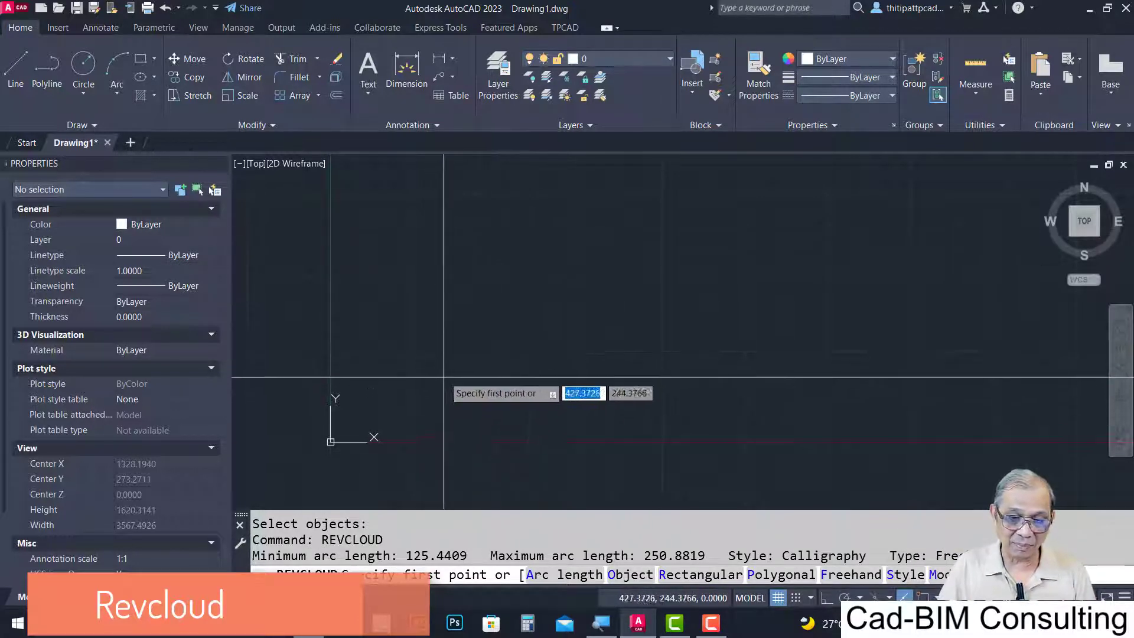
{"action": "left_click", "coordinate": [557, 581]}
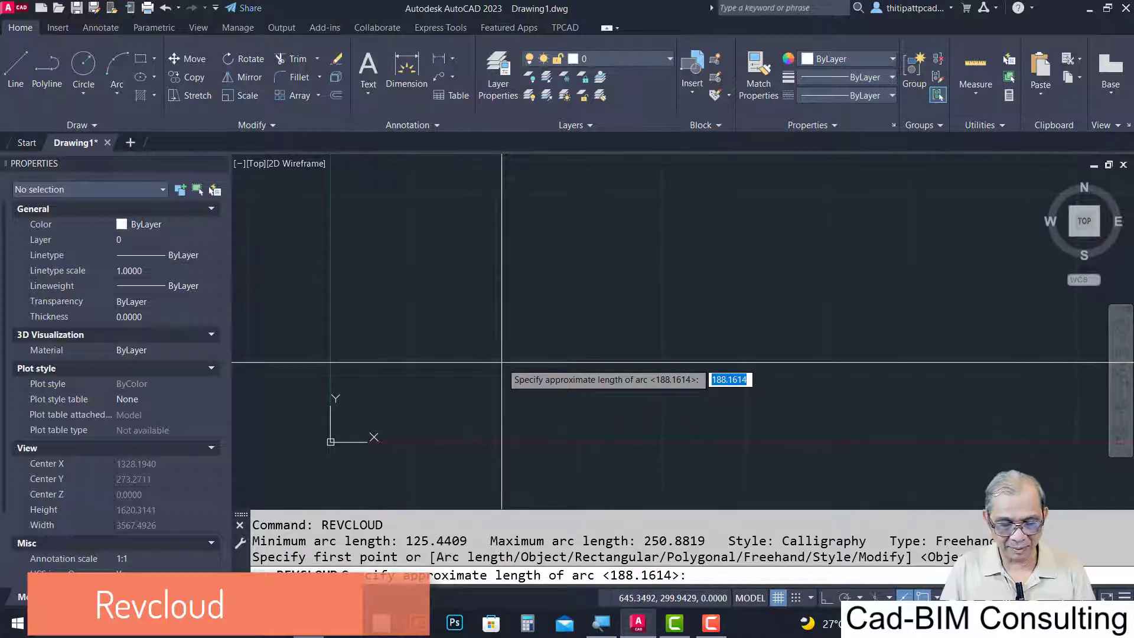
{"action": "type", "text": "3"}
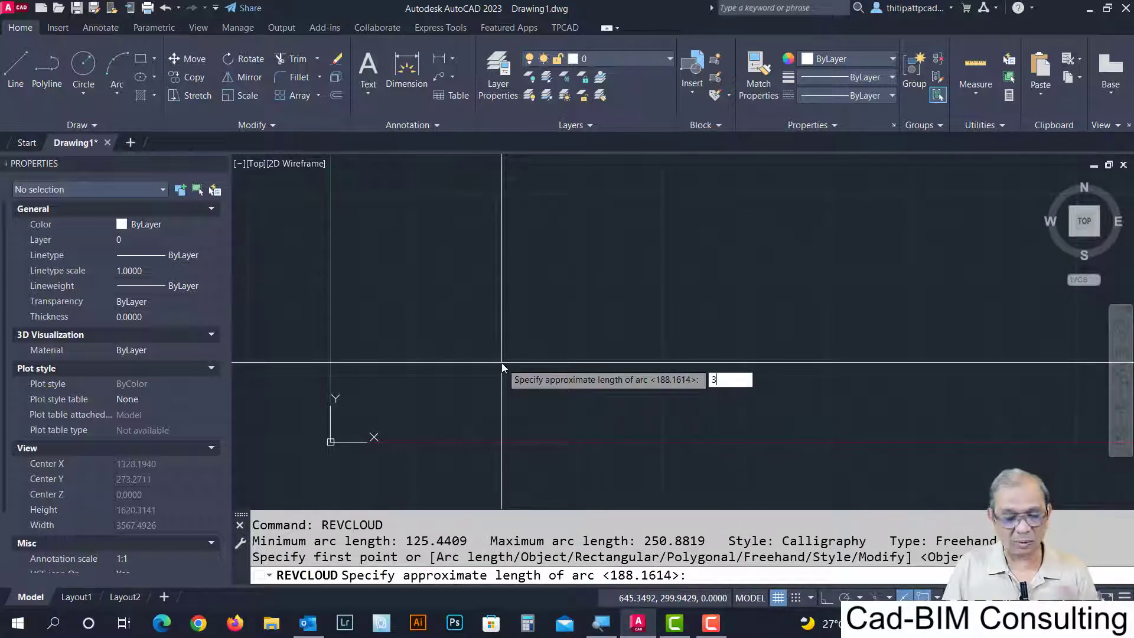
{"action": "key", "text": "Return"}
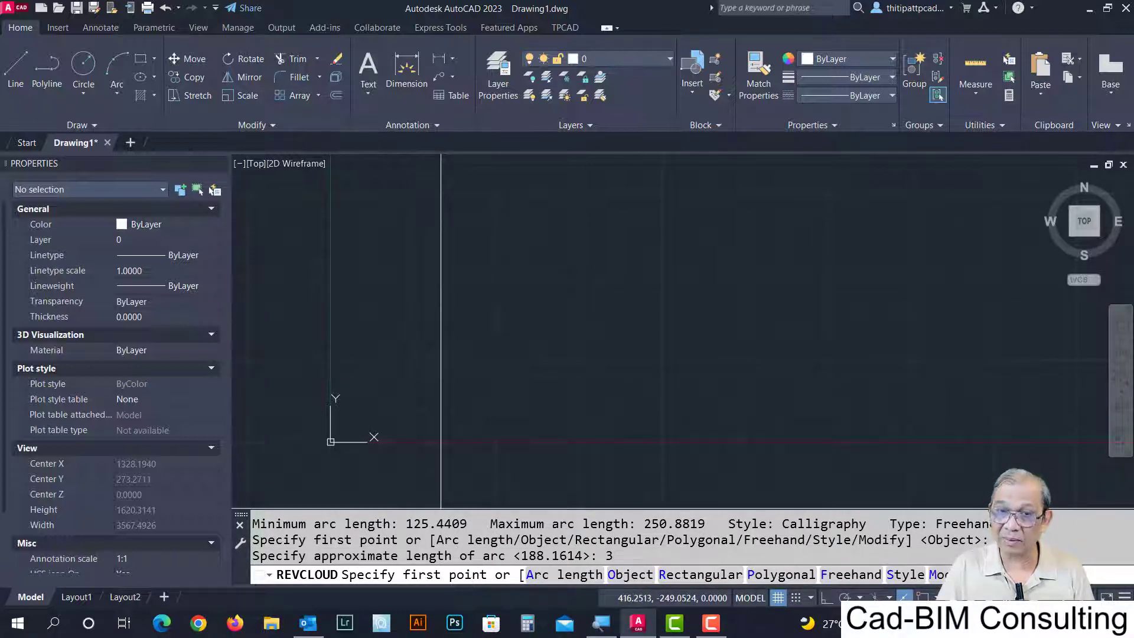
Trace a closed freehand revision cloud from a chosen start point.
{"action": "left_click", "coordinate": [393, 304]}
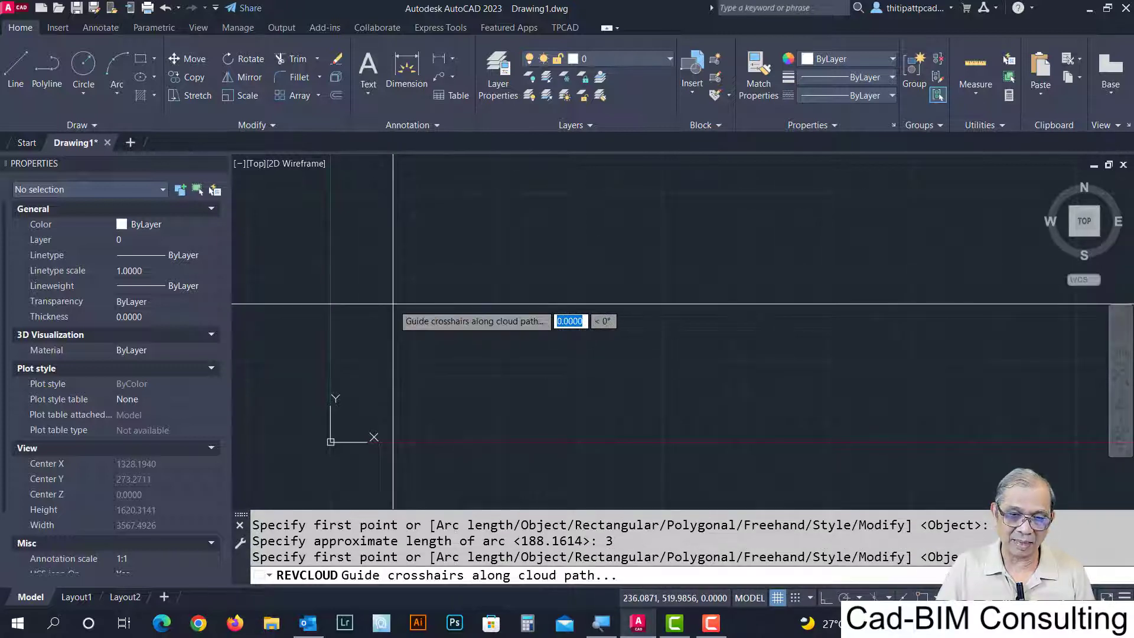
{"action": "scroll", "coordinate": [393, 304], "scroll_direction": "up", "scroll_amount": 2}
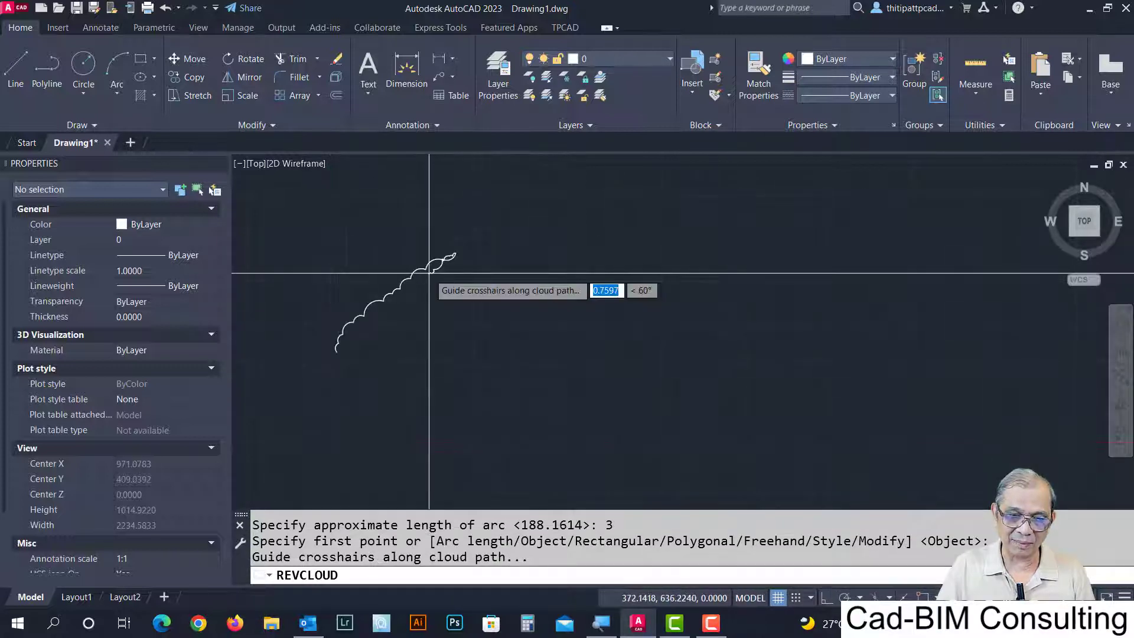
{"action": "scroll", "coordinate": [437, 269], "scroll_direction": "up", "scroll_amount": 6}
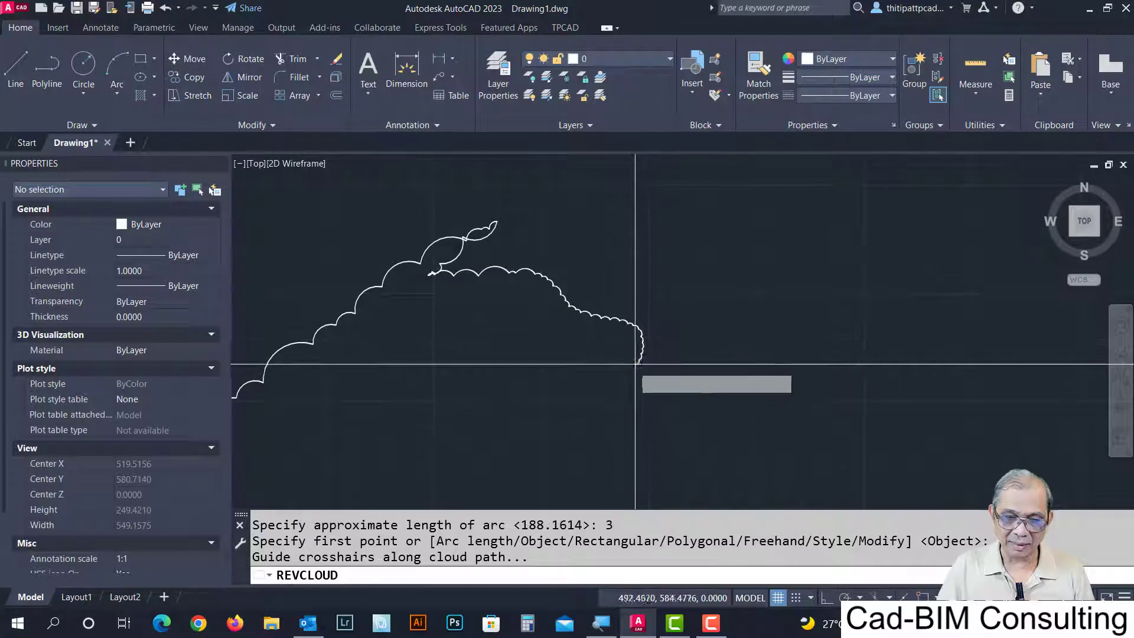
{"action": "middle_click_drag", "start_coordinate": [380, 444], "coordinate": [659, 418]}
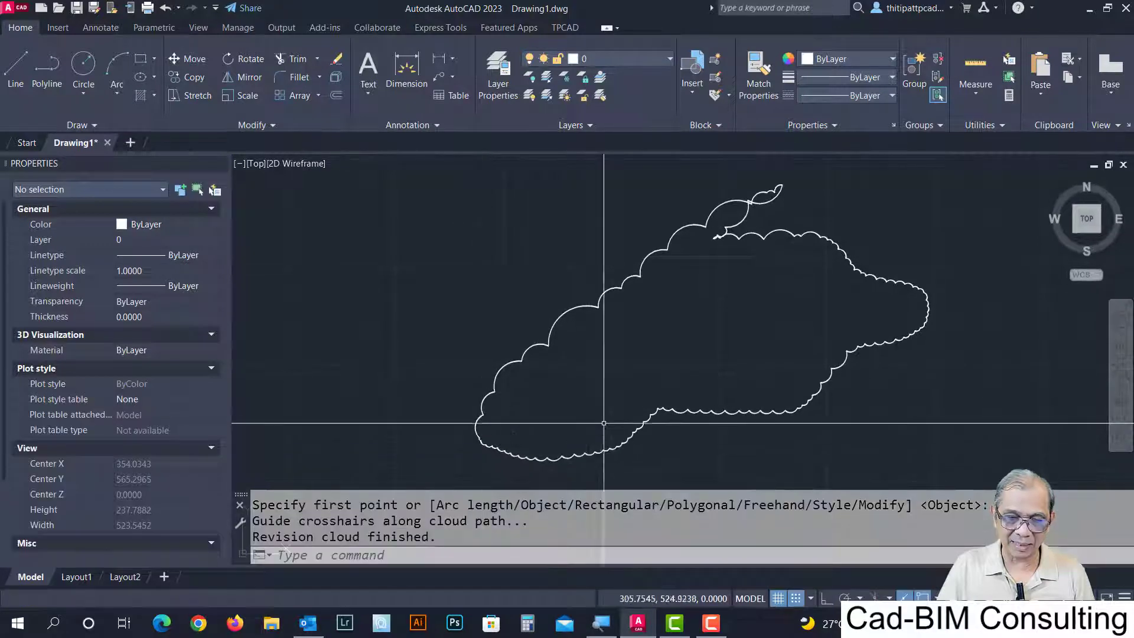
{"action": "middle_click_drag", "start_coordinate": [696, 331], "coordinate": [455, 316]}
{"action": "scroll", "coordinate": [455, 316], "scroll_direction": "down", "scroll_amount": 1}
{"action": "scroll", "coordinate": [461, 309], "scroll_direction": "down", "scroll_amount": 2}
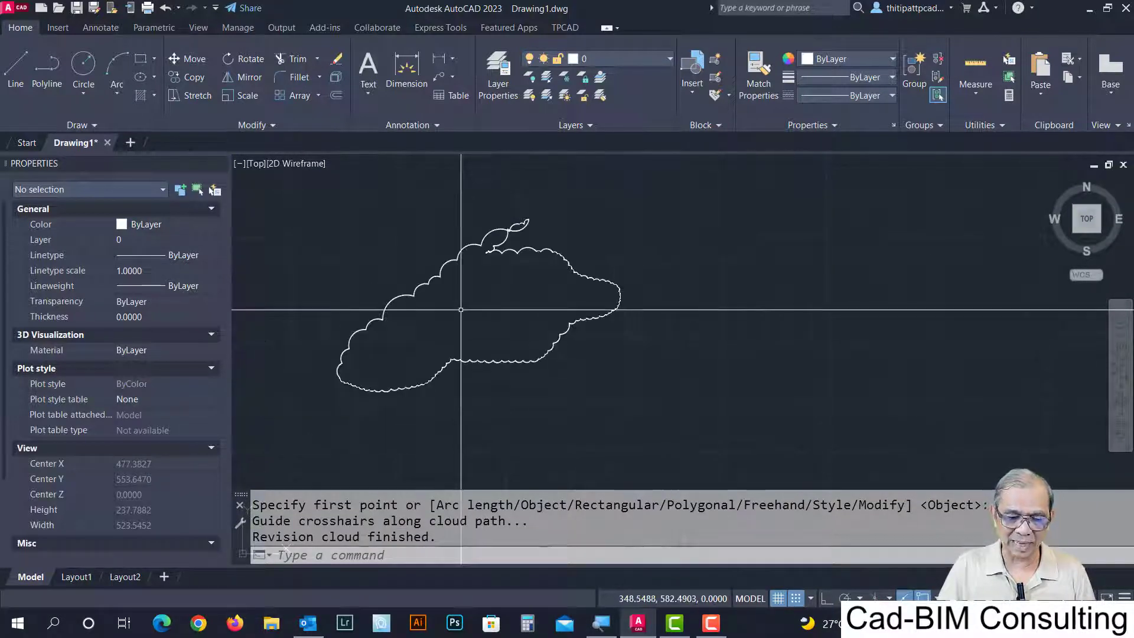
{"action": "scroll", "coordinate": [460, 304], "scroll_direction": "up", "scroll_amount": 1}
{"action": "middle_click_drag", "start_coordinate": [632, 312], "coordinate": [534, 282]}
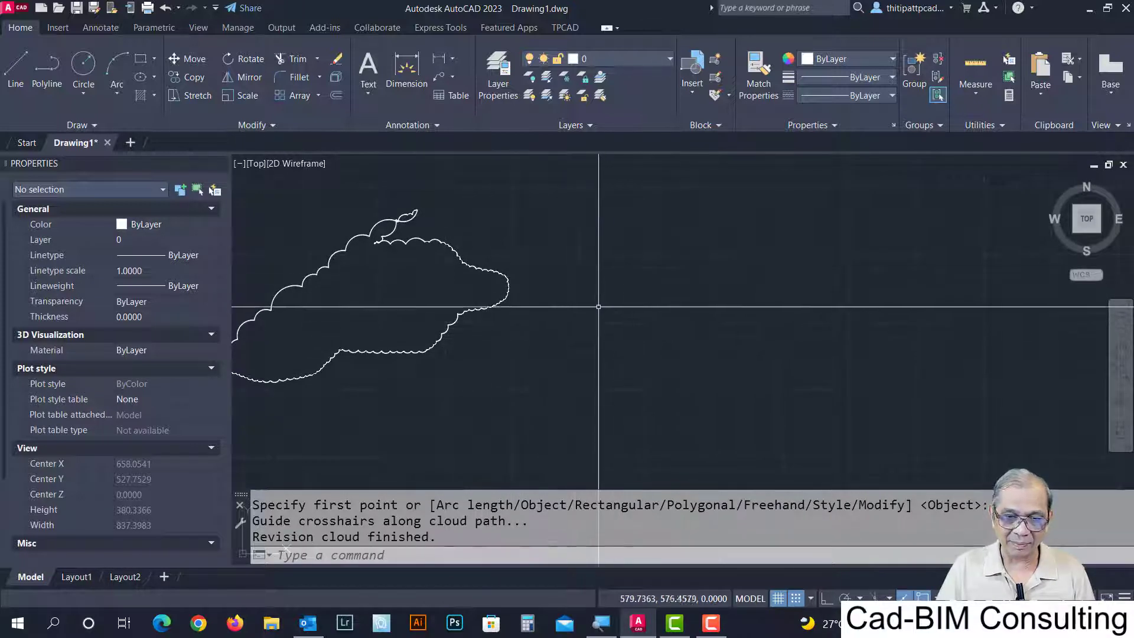
Trace a small closed freehand revision cloud to the right of the first one.
{"action": "key", "text": "Return"}
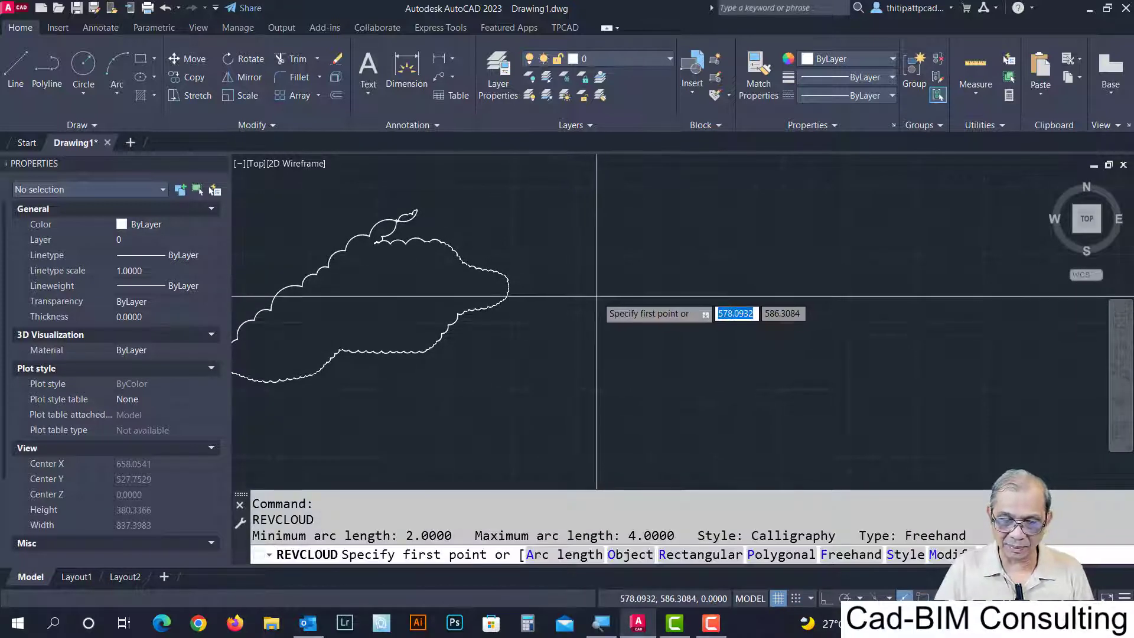
{"action": "scroll", "coordinate": [561, 307], "scroll_direction": "up", "scroll_amount": 2}
{"action": "middle_click_drag", "start_coordinate": [570, 310], "coordinate": [525, 296]}
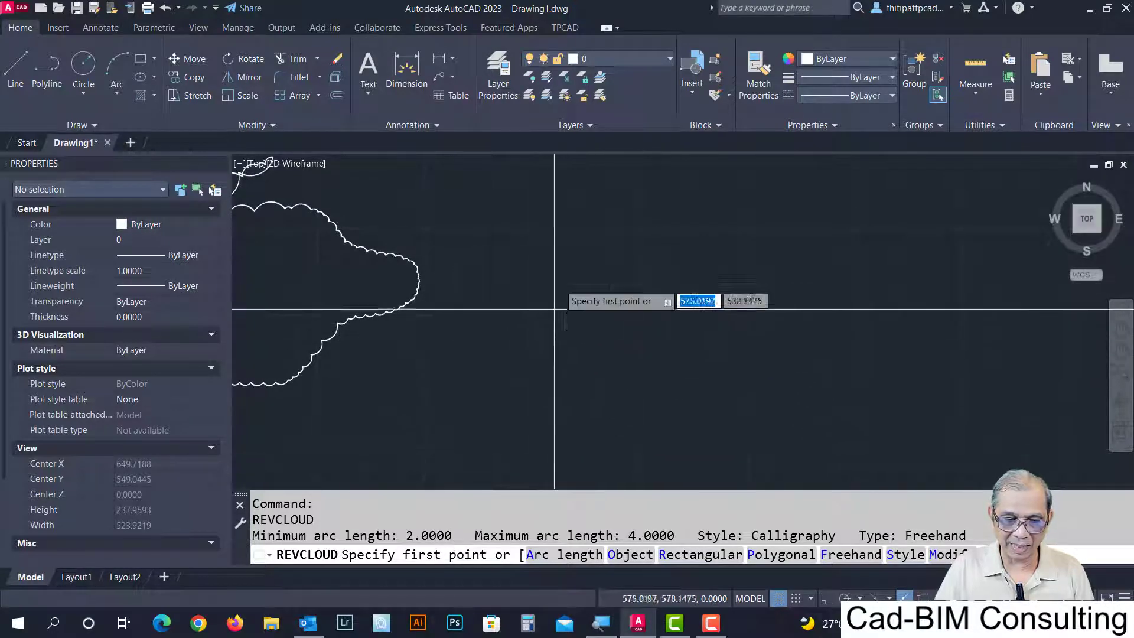
{"action": "left_click", "coordinate": [531, 283]}
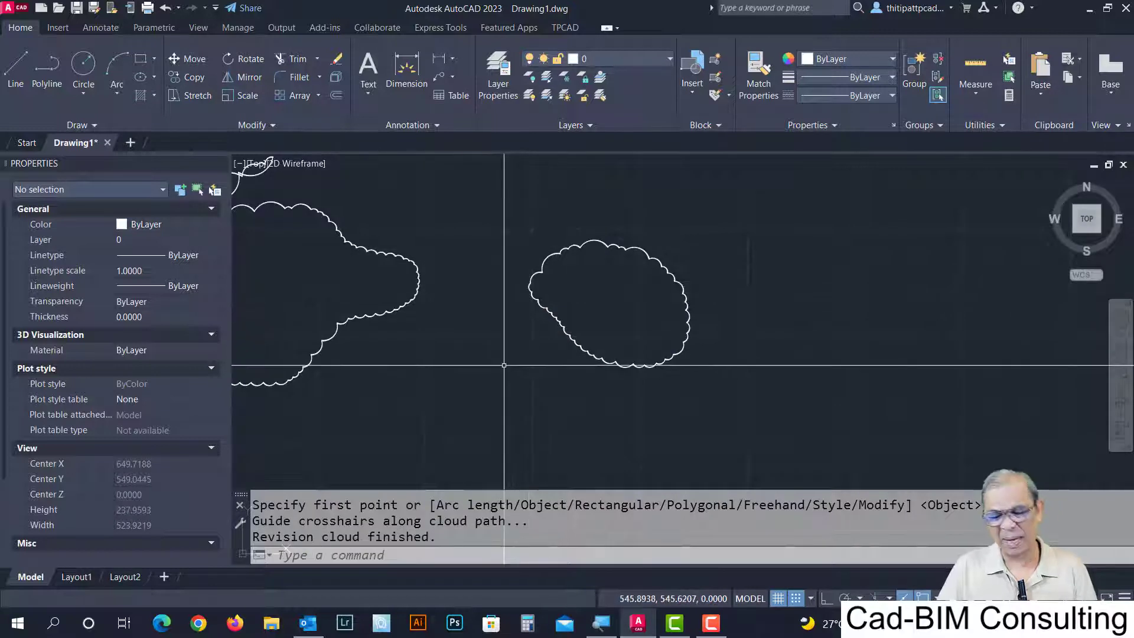
{"action": "middle_click_drag", "start_coordinate": [644, 306], "coordinate": [556, 315]}
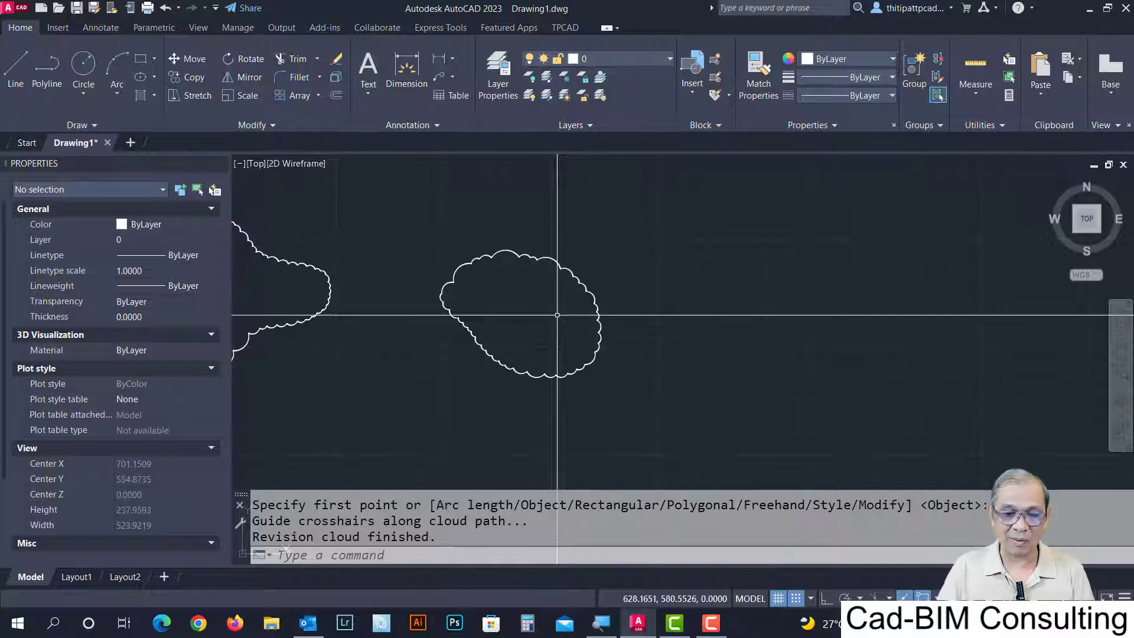
{"action": "middle_click_drag", "start_coordinate": [557, 315], "coordinate": [502, 306]}
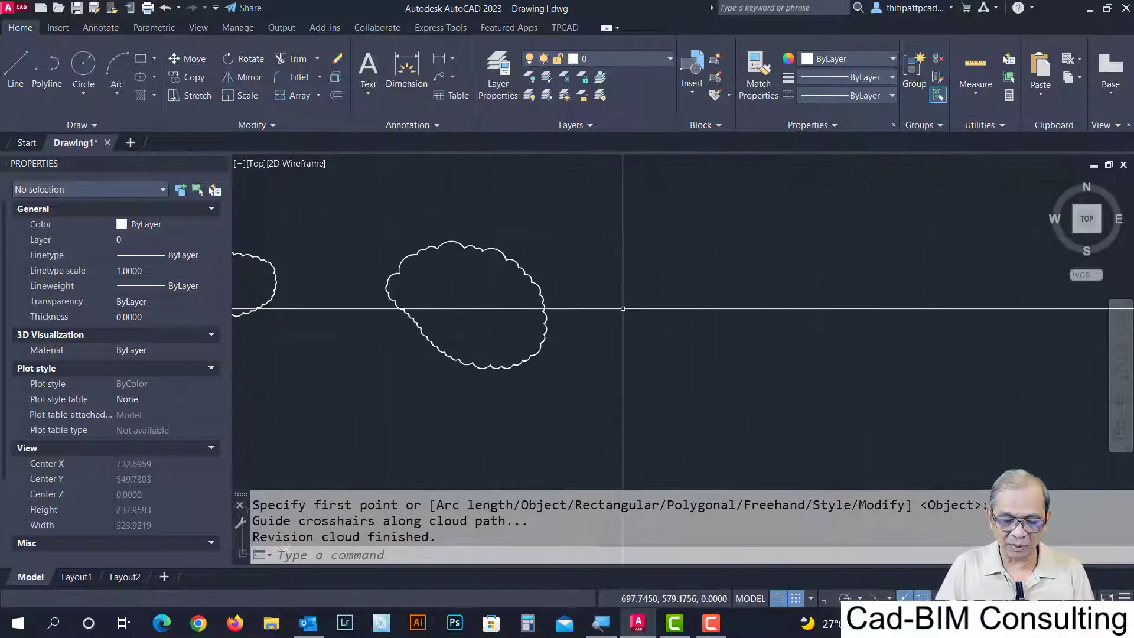
{"action": "key", "text": "Return"}
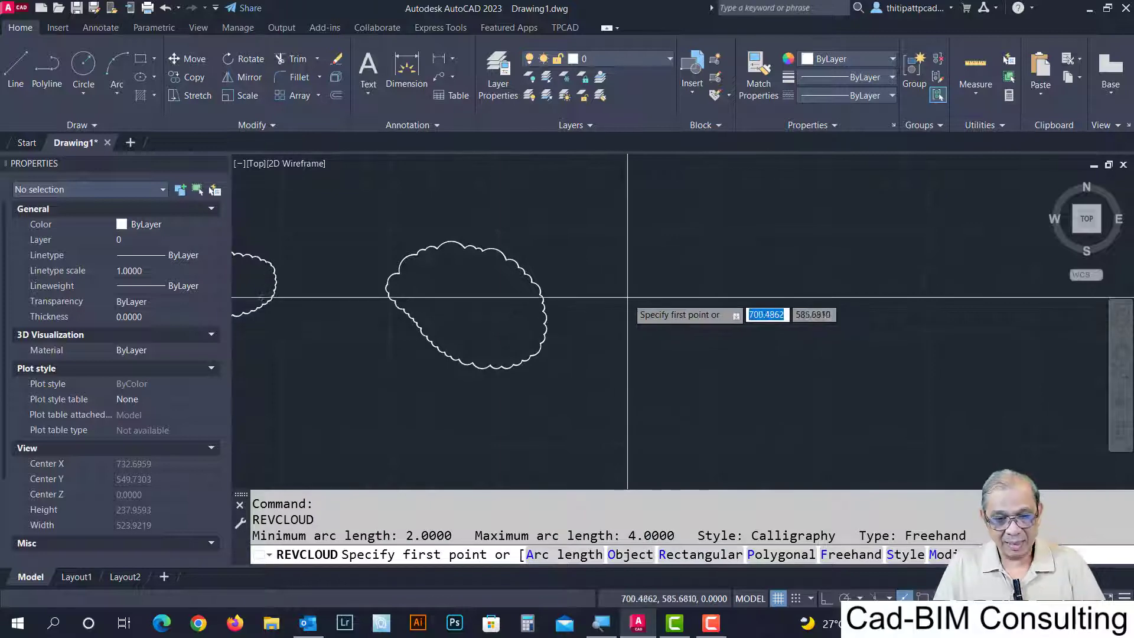
{"action": "mouse_move", "coordinate": [627, 340]}
{"action": "middle_mouse_down"}
{"action": "mouse_move", "coordinate": [593, 294]}
{"action": "mouse_move", "coordinate": [597, 309]}
{"action": "middle_mouse_up"}
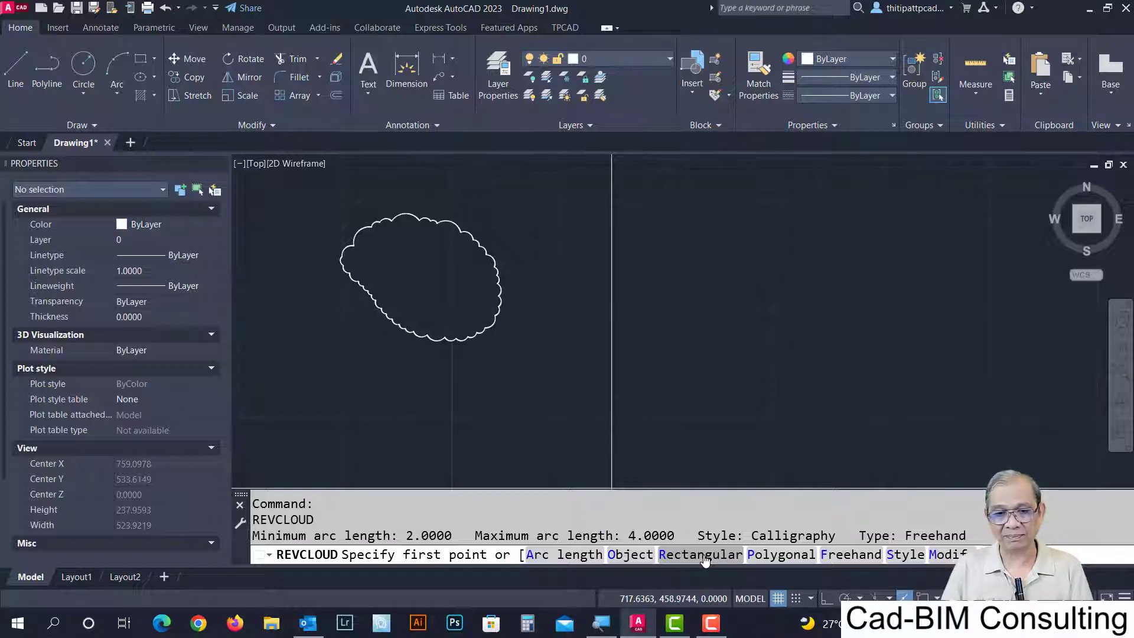
Draw a rectangular revision cloud from two opposite corners, then repeat REVCLOUD.
{"action": "left_click", "coordinate": [705, 558]}
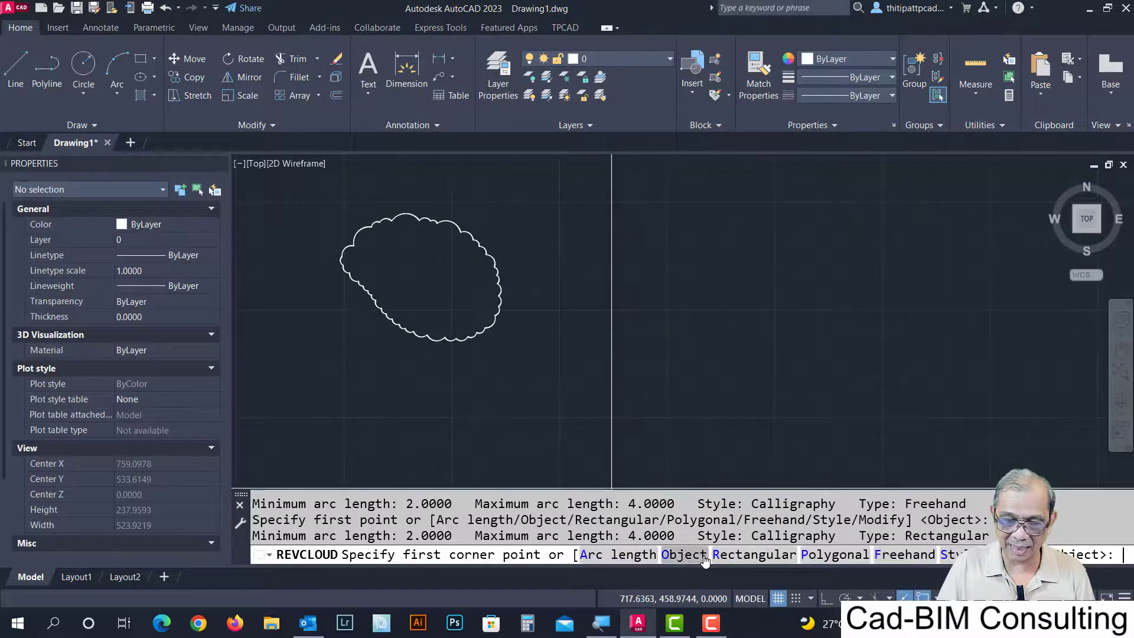
{"action": "left_click", "coordinate": [545, 269]}
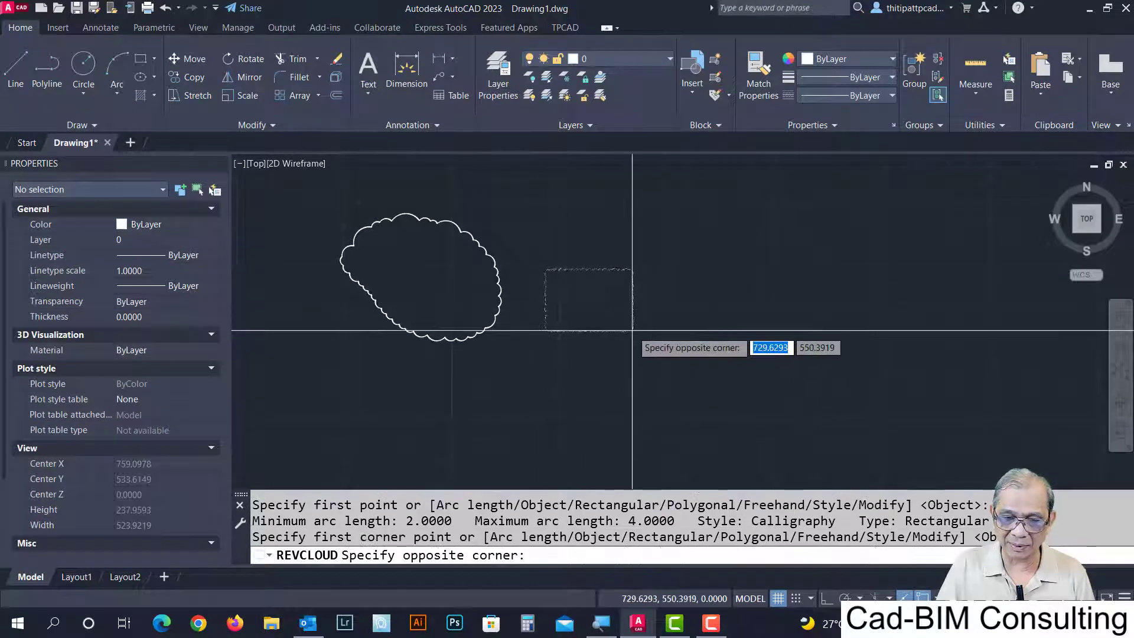
{"action": "scroll", "coordinate": [632, 331], "scroll_direction": "up", "scroll_amount": 4}
{"action": "scroll", "coordinate": [590, 319], "scroll_direction": "up", "scroll_amount": 2}
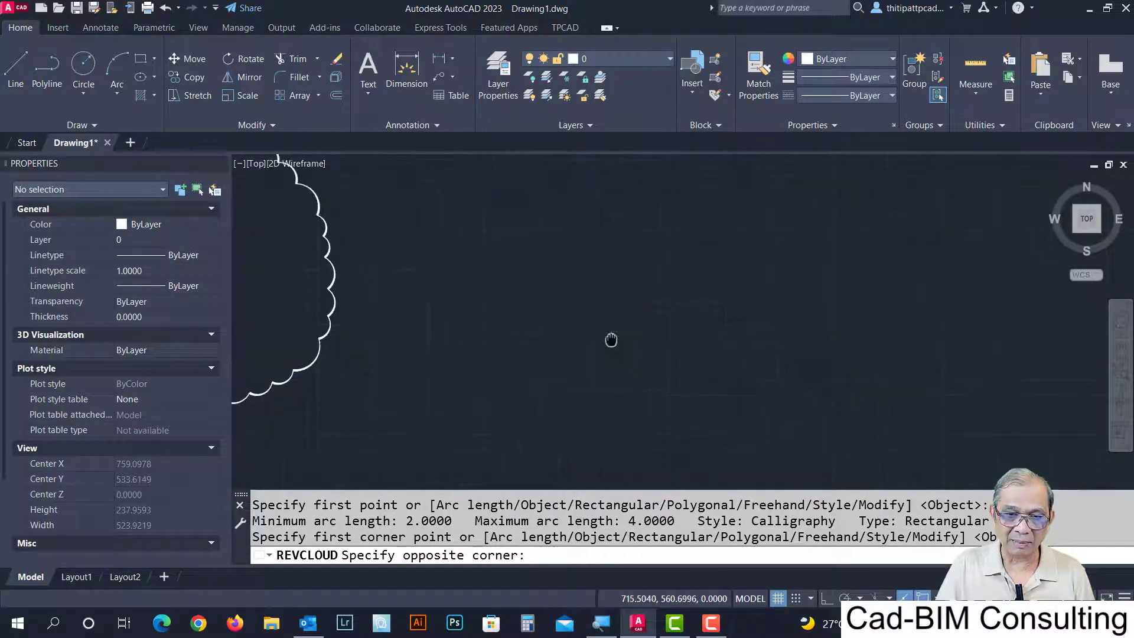
{"action": "left_click", "coordinate": [584, 308]}
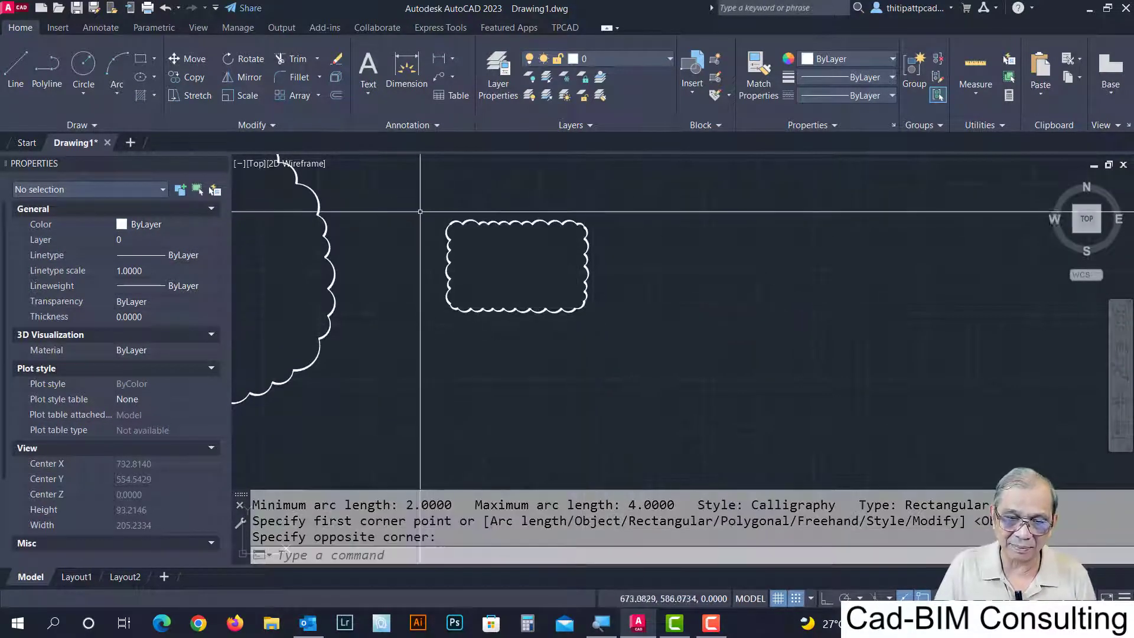
{"action": "scroll", "coordinate": [431, 218], "scroll_direction": "up", "scroll_amount": 1}
{"action": "scroll", "coordinate": [454, 248], "scroll_direction": "up", "scroll_amount": 5}
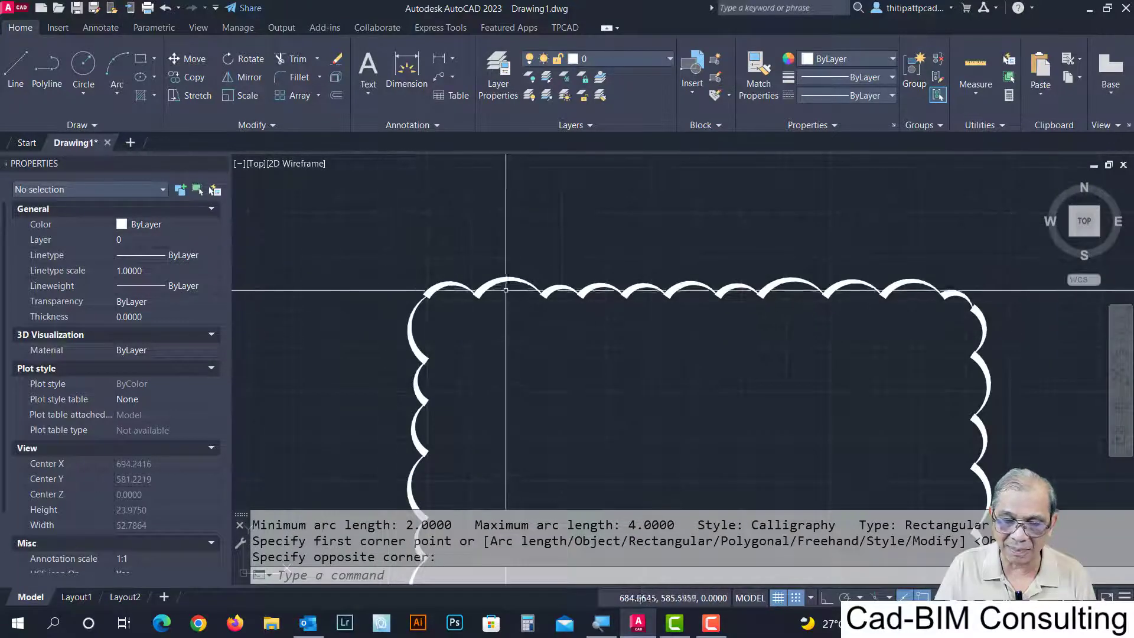
{"action": "scroll", "coordinate": [499, 307], "scroll_direction": "down", "scroll_amount": 4}
{"action": "middle_click_drag", "start_coordinate": [569, 349], "coordinate": [441, 259]}
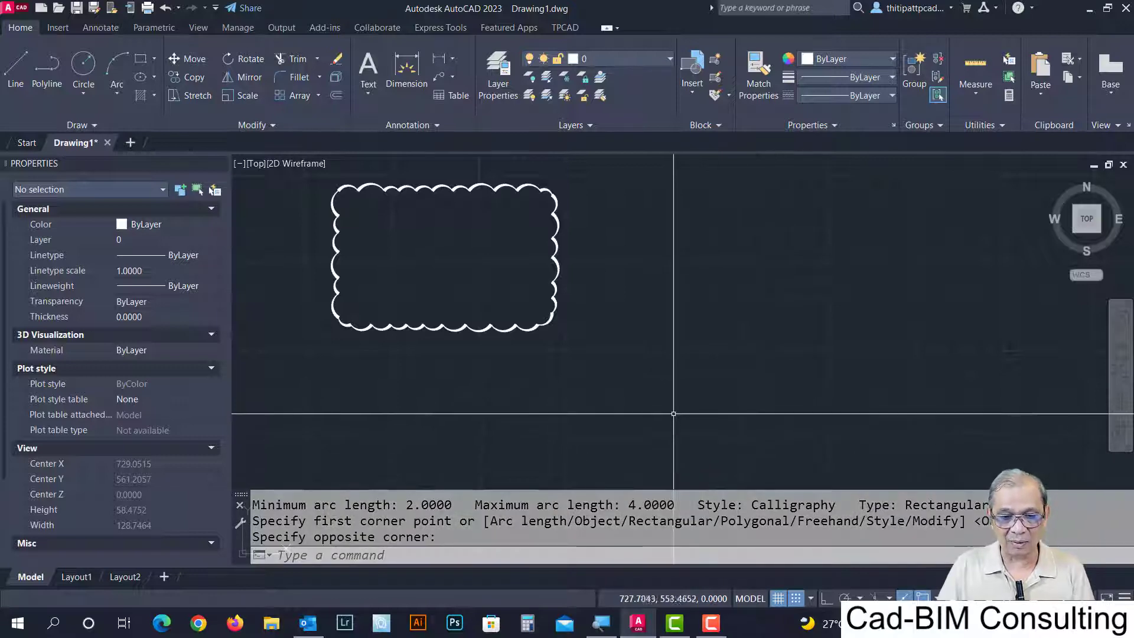
{"action": "key", "text": "Return"}
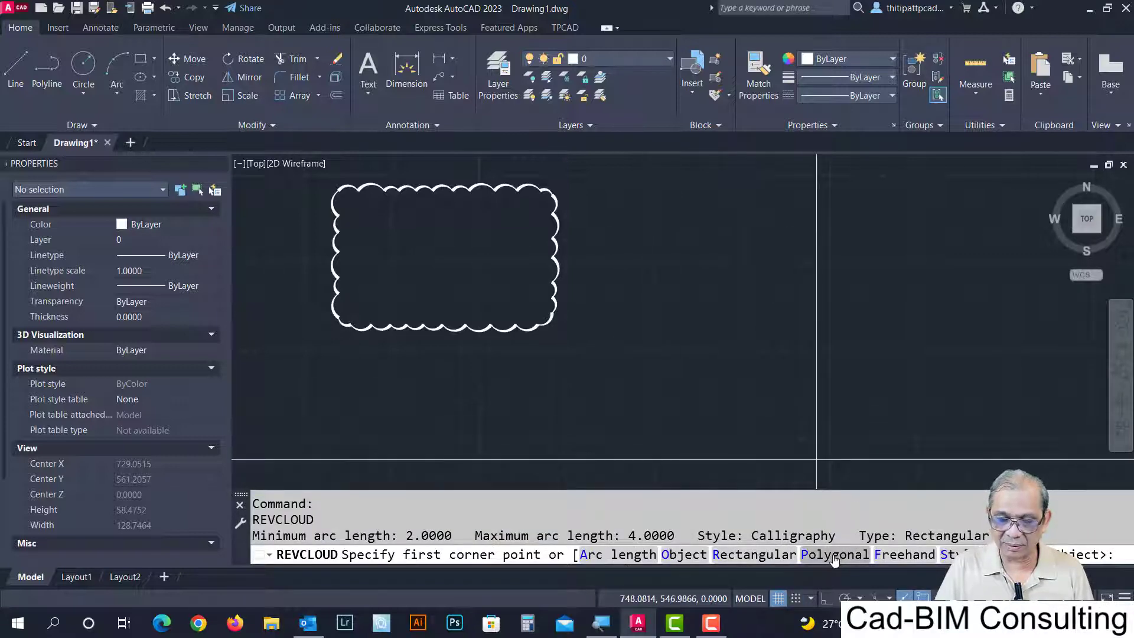
Draw a six-vertex polygonal revision cloud beside the rectangular one, then repeat REVCLOUD.
{"action": "left_click", "coordinate": [834, 555]}
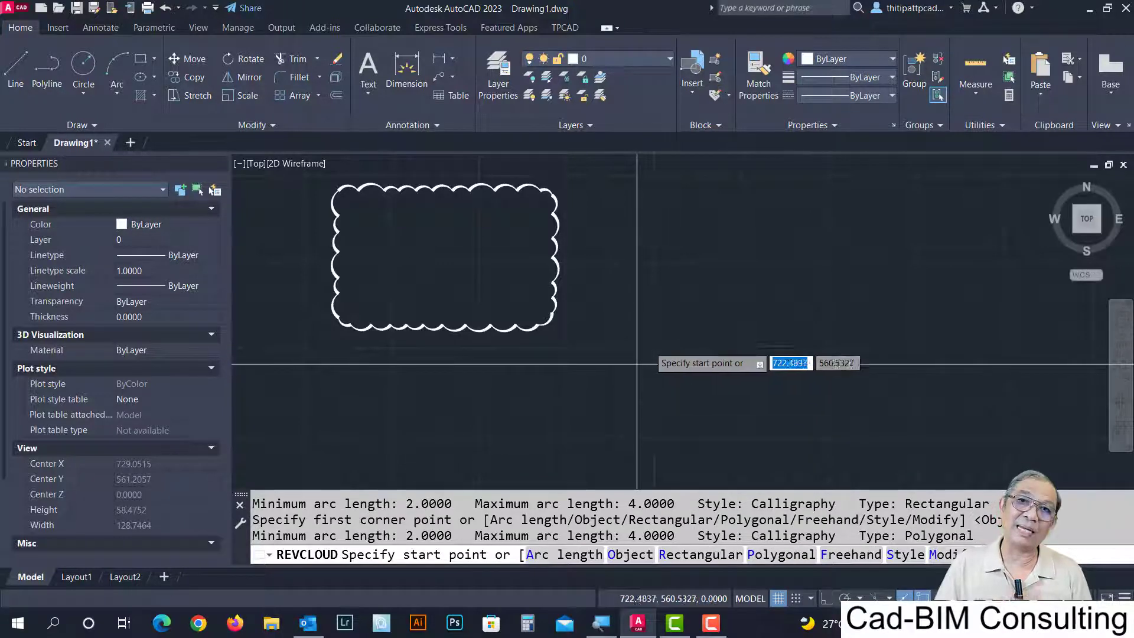
{"action": "middle_click_drag", "start_coordinate": [648, 326], "coordinate": [578, 343]}
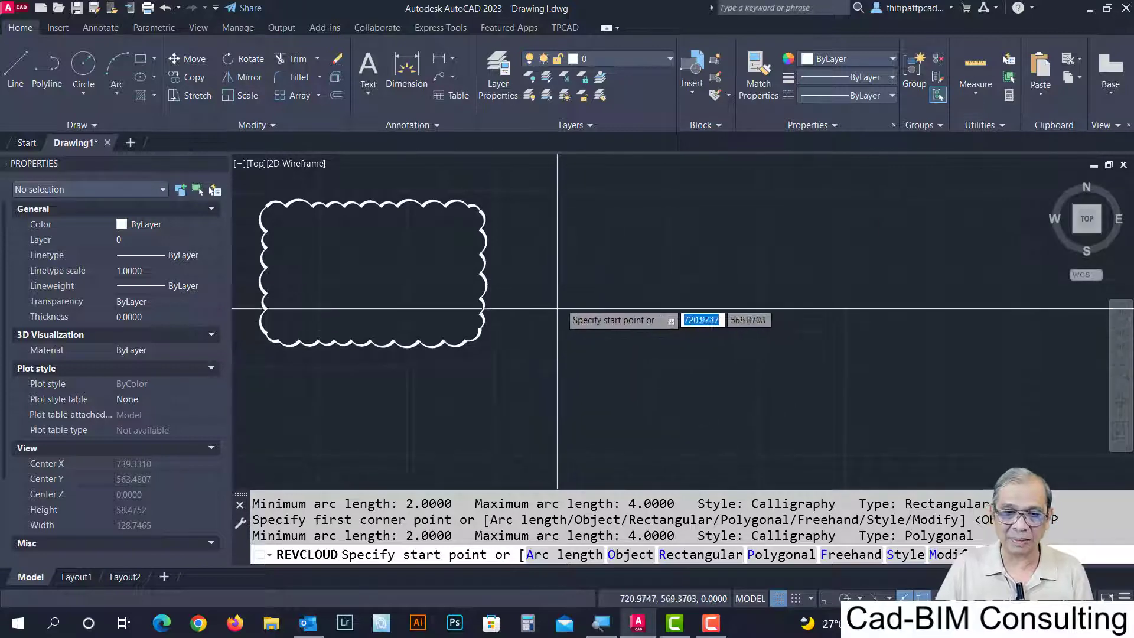
{"action": "left_click", "coordinate": [569, 201]}
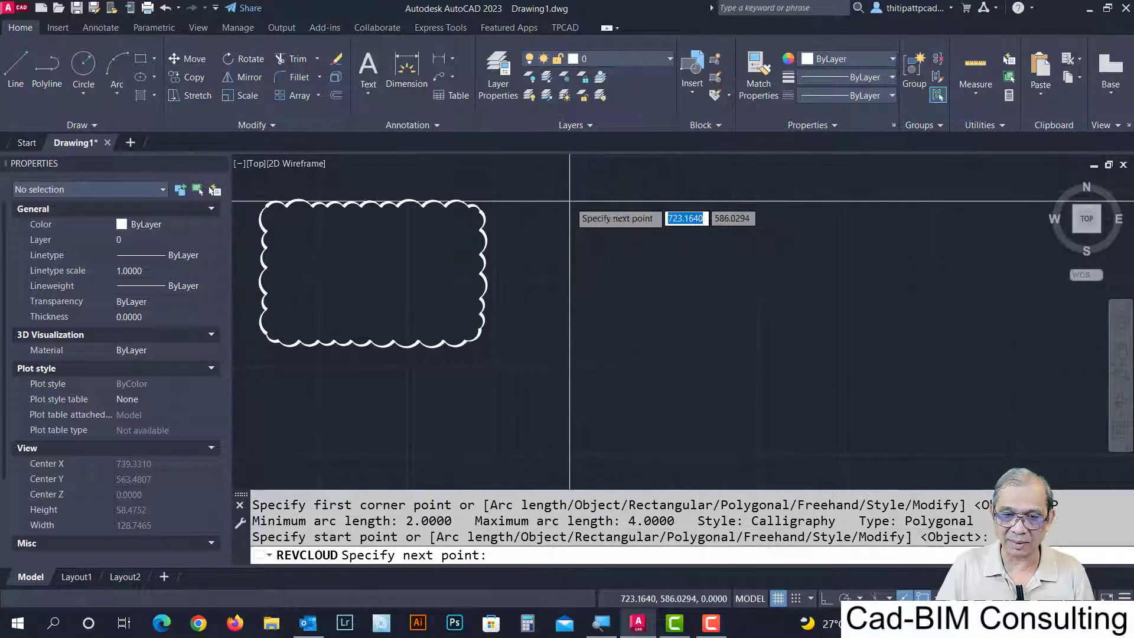
{"action": "left_click", "coordinate": [754, 240]}
{"action": "left_click", "coordinate": [743, 278]}
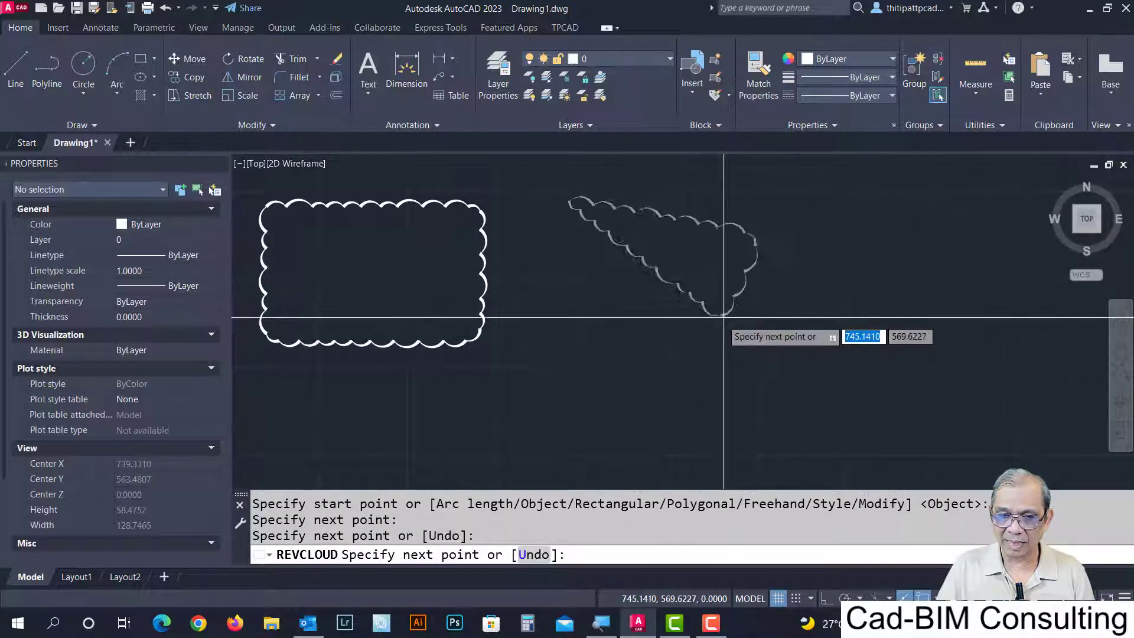
{"action": "left_click", "coordinate": [597, 421]}
{"action": "left_click", "coordinate": [640, 281]}
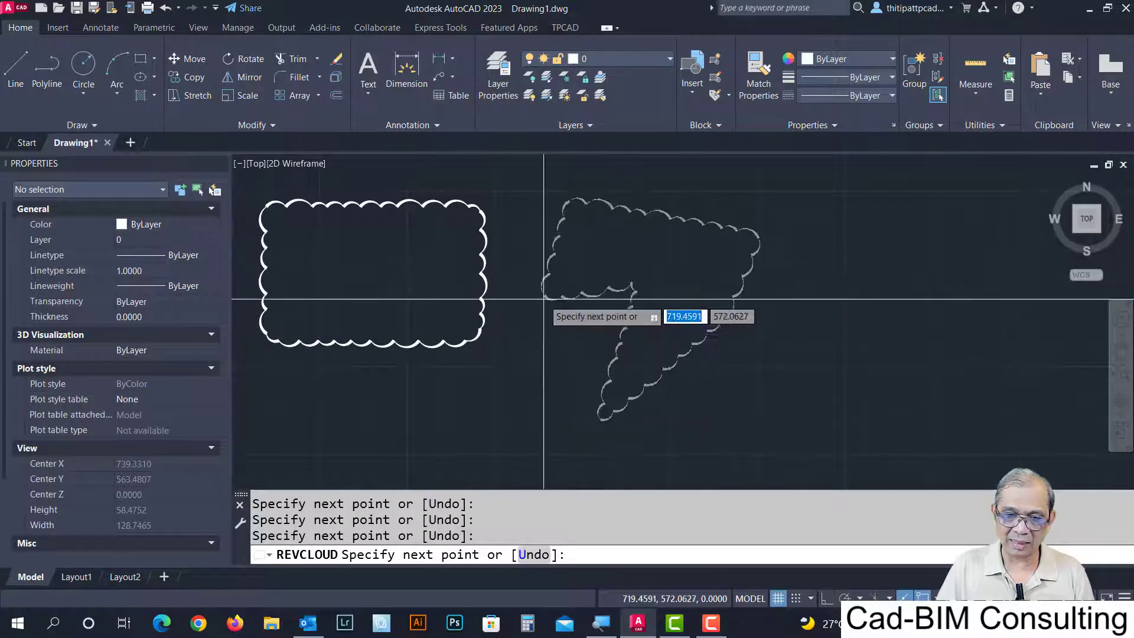
{"action": "left_click", "coordinate": [539, 315]}
{"action": "key", "text": "Return"}
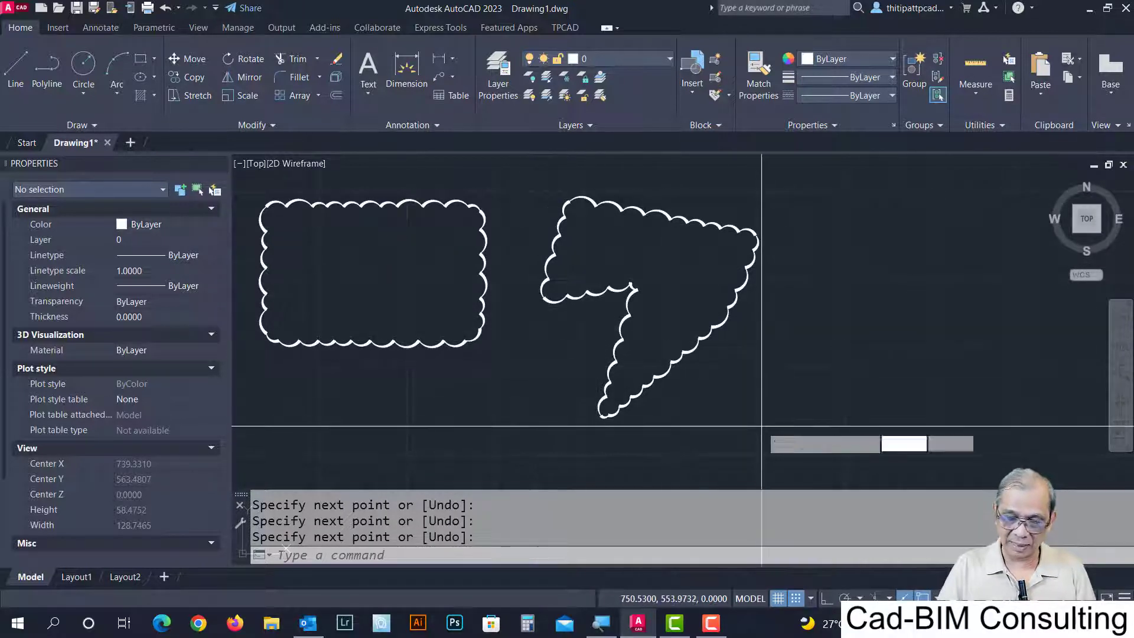
{"action": "key", "text": "Return"}
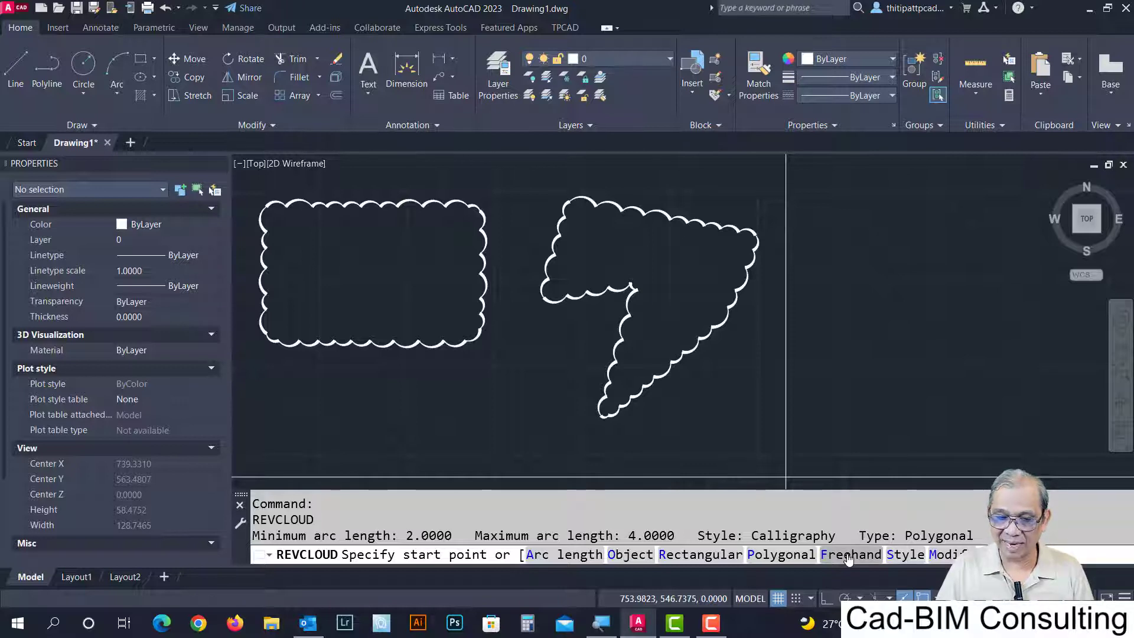
Trace a round freehand cloud in empty space, then bring up REVCLOUD's arc Style choices.
{"action": "left_click", "coordinate": [851, 554]}
{"action": "middle_click_drag", "start_coordinate": [817, 330], "coordinate": [501, 342]}
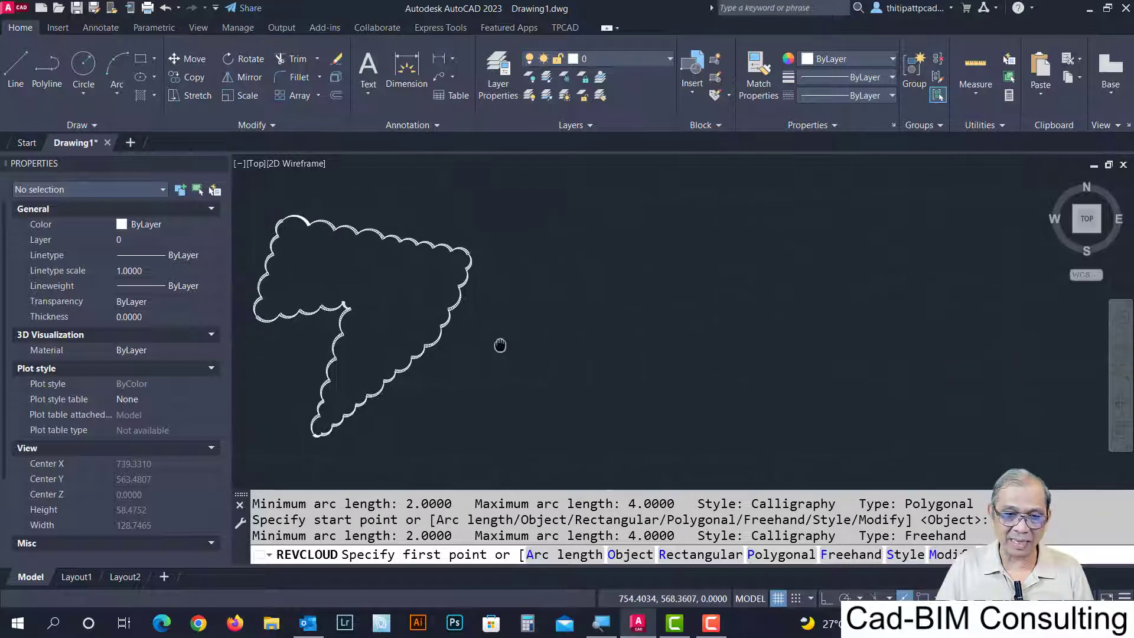
{"action": "left_click", "coordinate": [506, 251]}
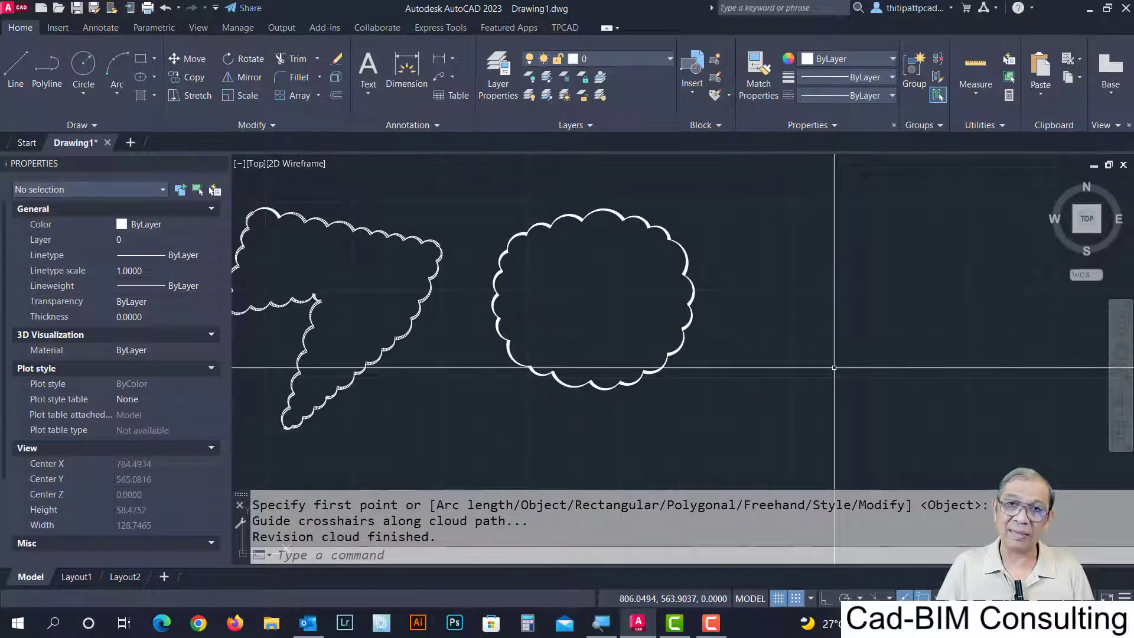
{"action": "middle_click_drag", "start_coordinate": [823, 362], "coordinate": [730, 360]}
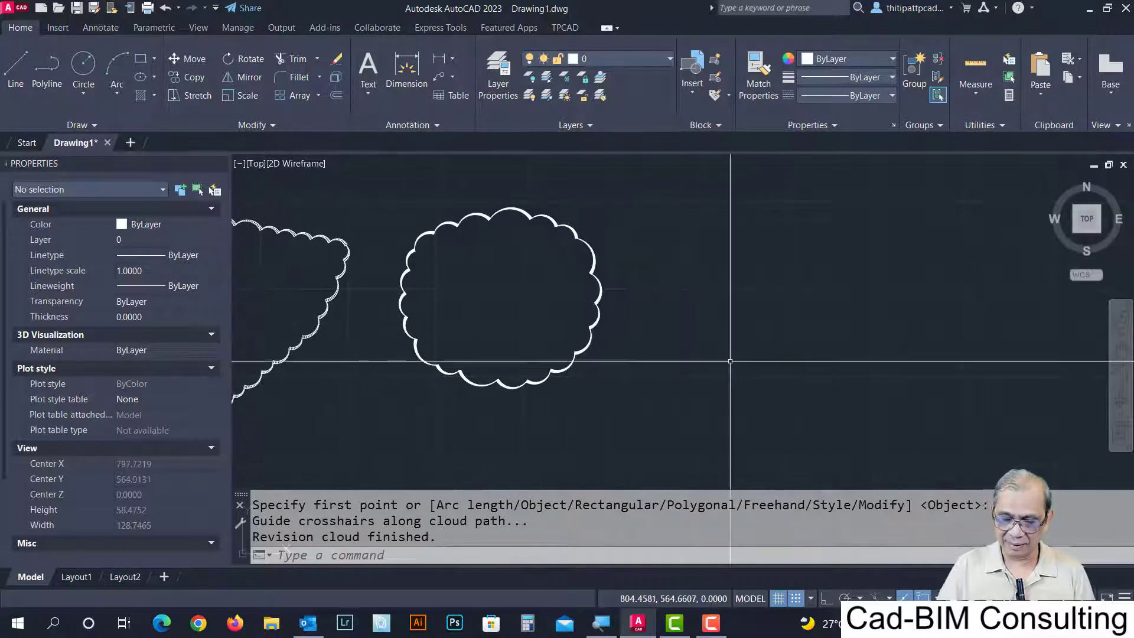
{"action": "key", "text": "Return"}
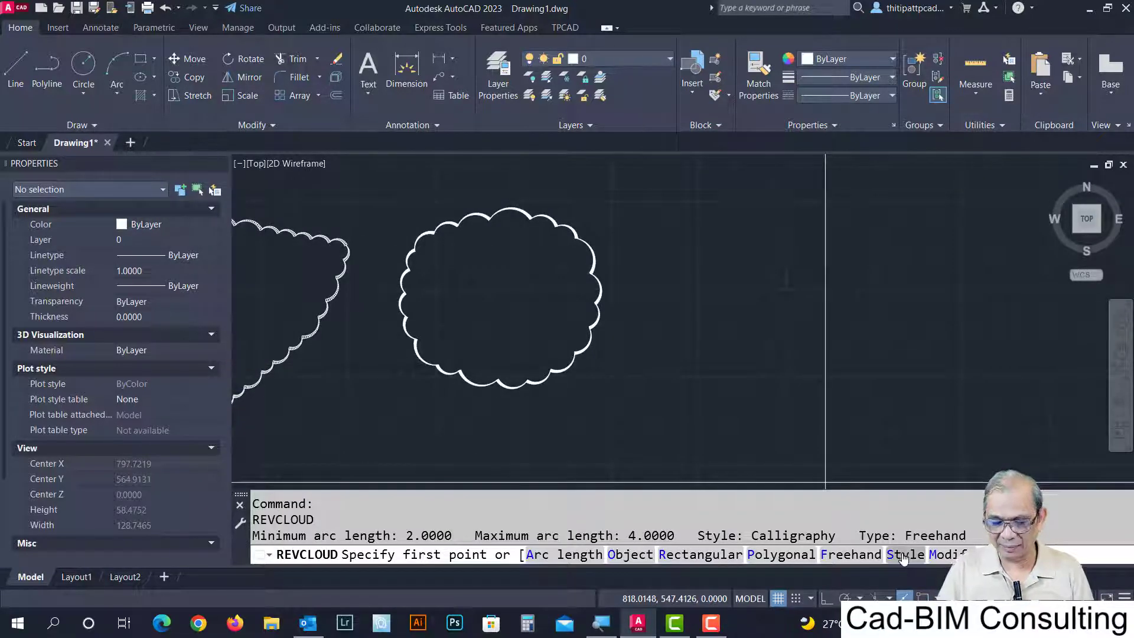
{"action": "left_click", "coordinate": [902, 558]}
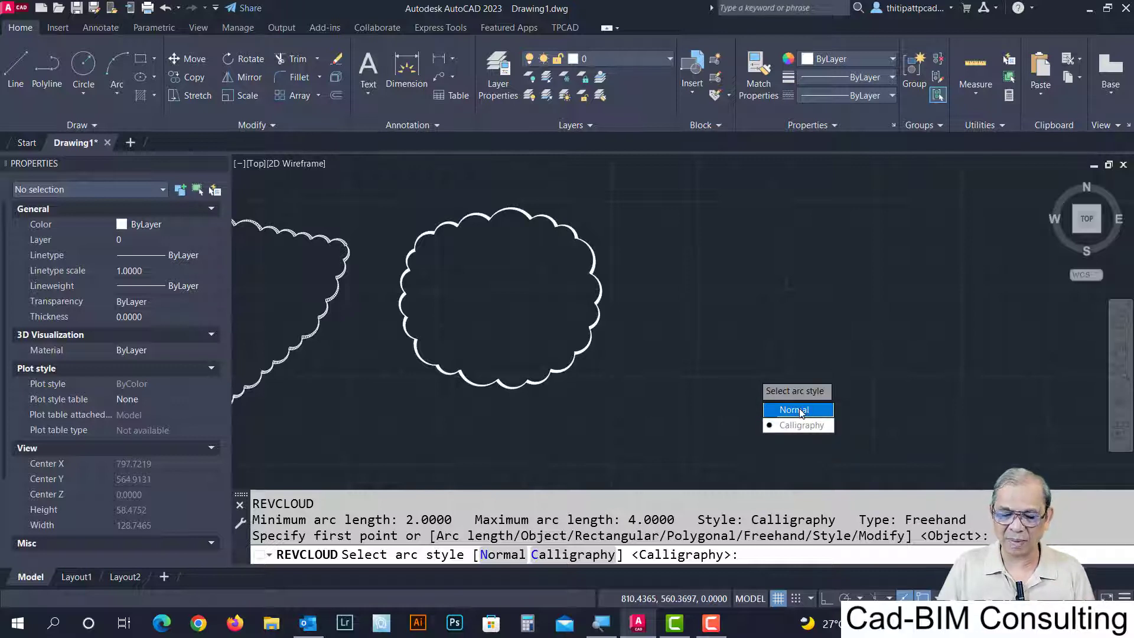
Switch to Normal arc style and draw a six-vertex polygonal cloud right of the freehand one.
{"action": "left_click", "coordinate": [801, 412]}
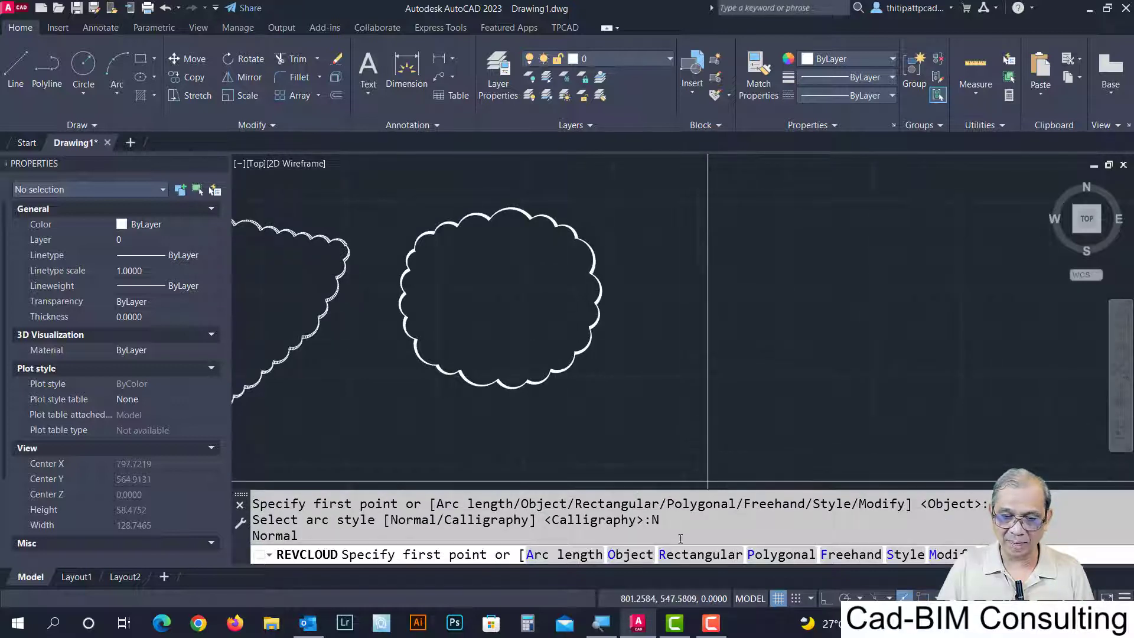
{"action": "left_click", "coordinate": [781, 554]}
{"action": "left_click", "coordinate": [660, 291]}
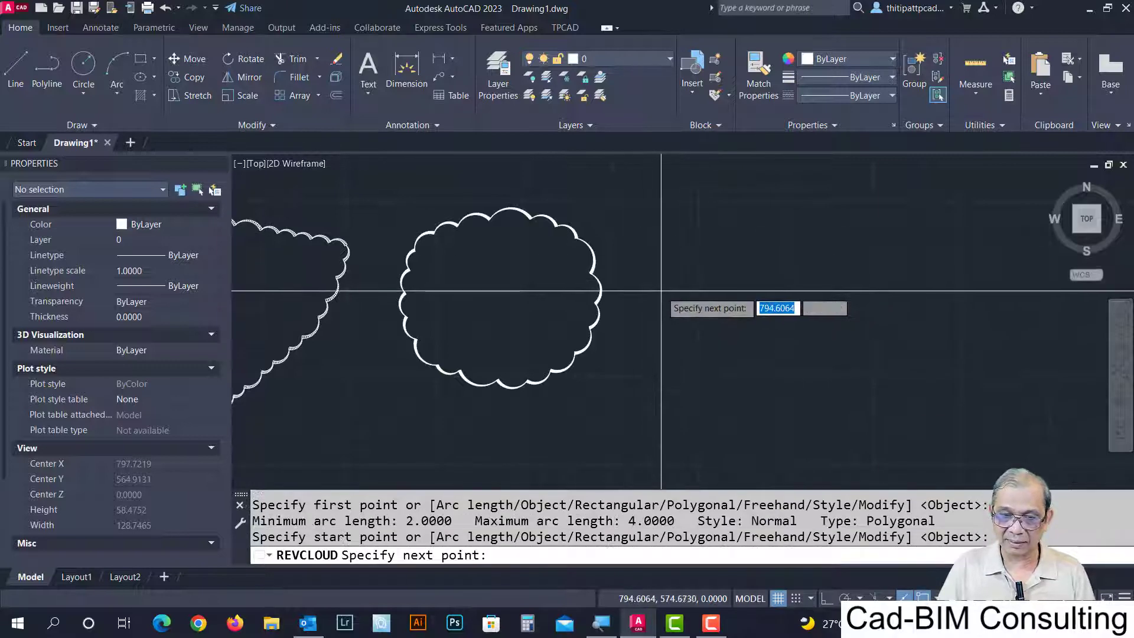
{"action": "left_click", "coordinate": [733, 200]}
{"action": "left_click", "coordinate": [850, 255]}
{"action": "left_click", "coordinate": [836, 339]}
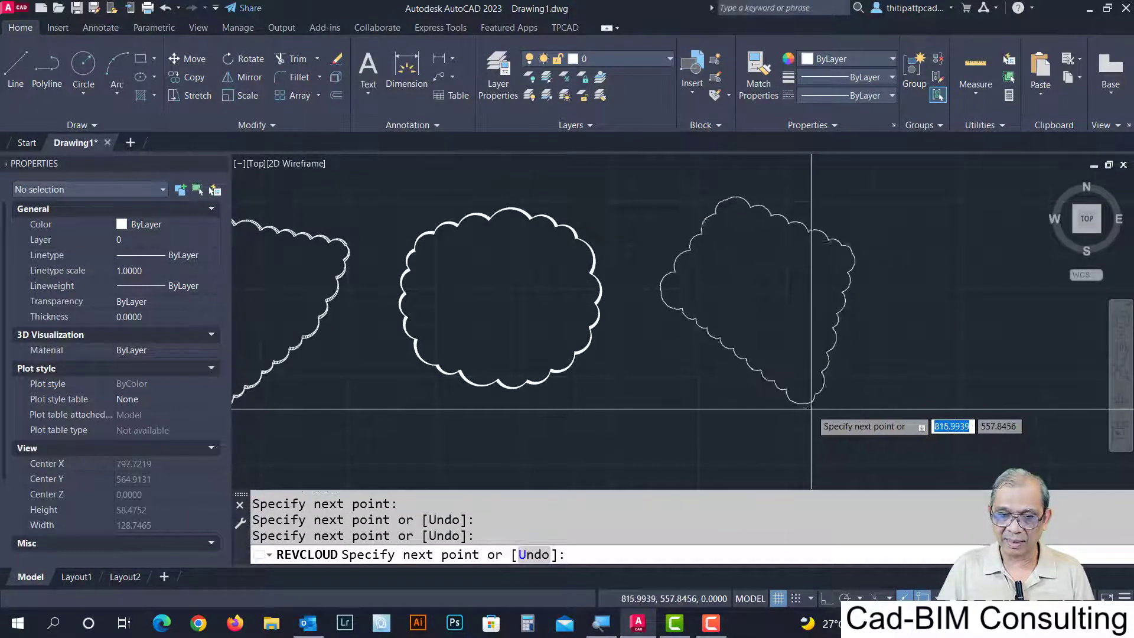
{"action": "left_click", "coordinate": [810, 408]}
{"action": "left_click", "coordinate": [768, 280]}
{"action": "key", "text": "Return"}
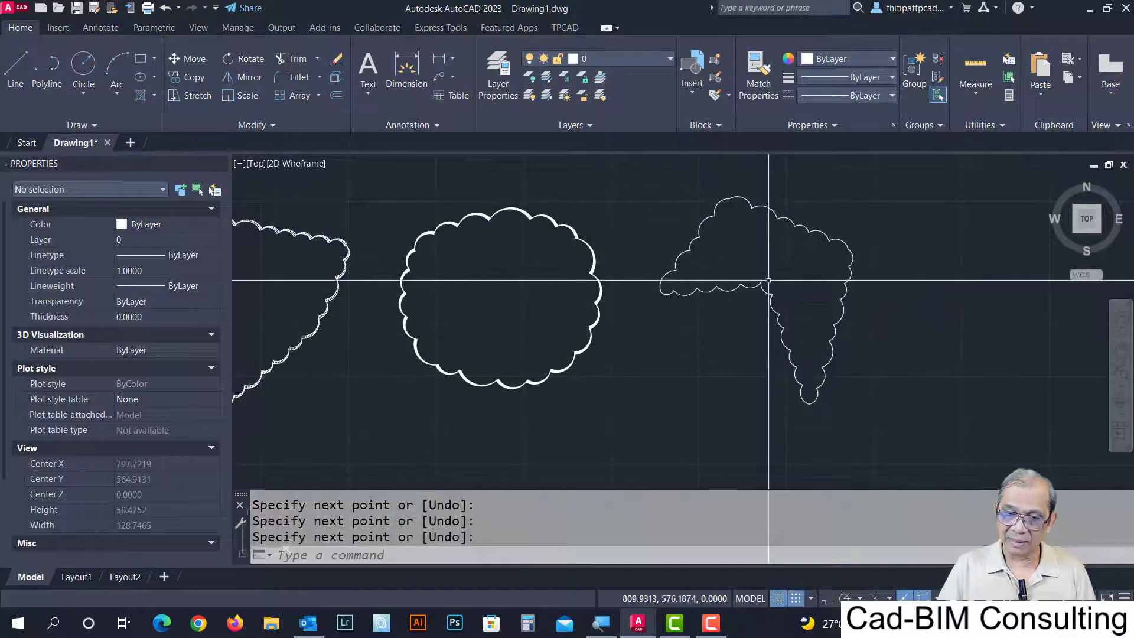
Recentre the view on the middle cloud and restart REVCLOUD.
{"action": "scroll", "coordinate": [760, 253], "scroll_direction": "up", "scroll_amount": 2}
{"action": "scroll", "coordinate": [617, 273], "scroll_direction": "up", "scroll_amount": 2}
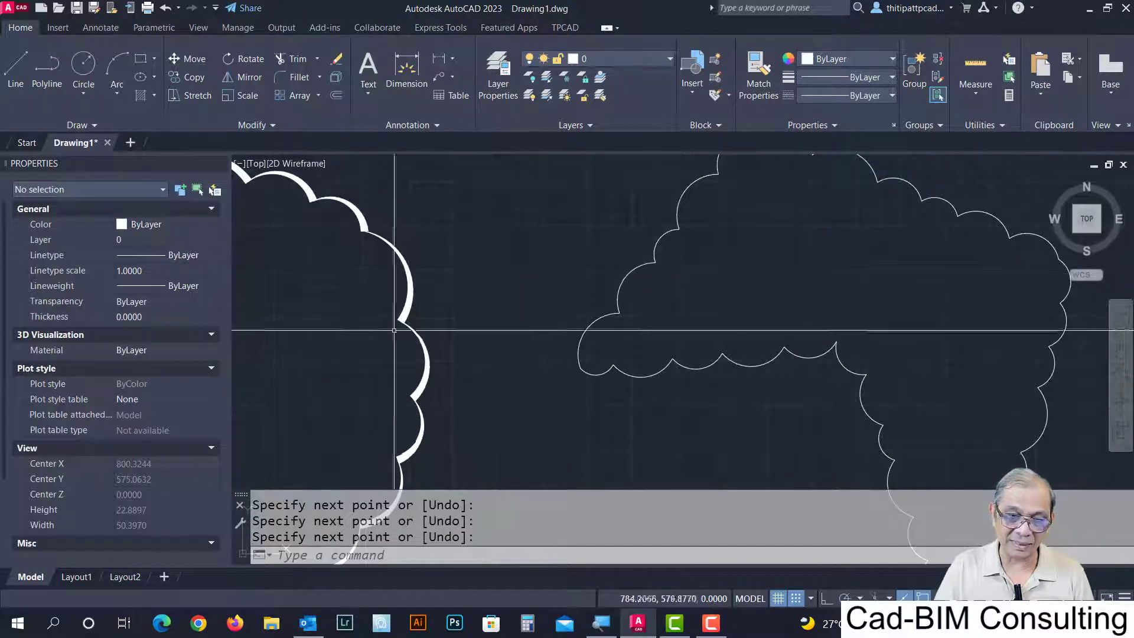
{"action": "scroll", "coordinate": [627, 280], "scroll_direction": "down", "scroll_amount": 2}
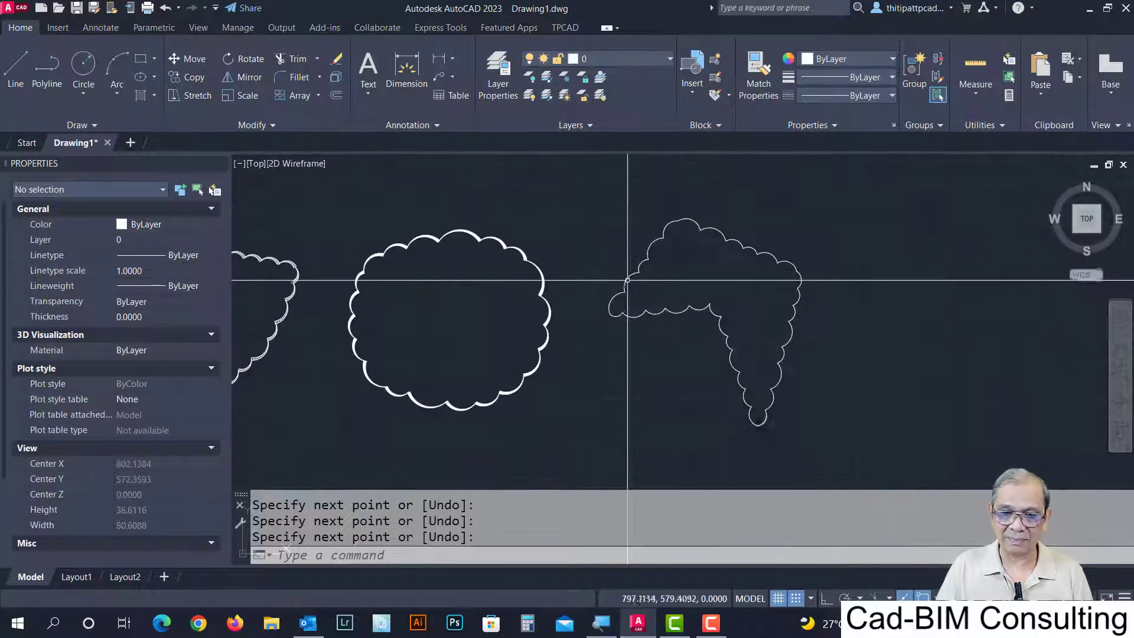
{"action": "mouse_move", "coordinate": [689, 309]}
{"action": "middle_mouse_down"}
{"action": "mouse_move", "coordinate": [772, 277]}
{"action": "mouse_move", "coordinate": [738, 303]}
{"action": "middle_mouse_up"}
{"action": "key", "text": "Return"}
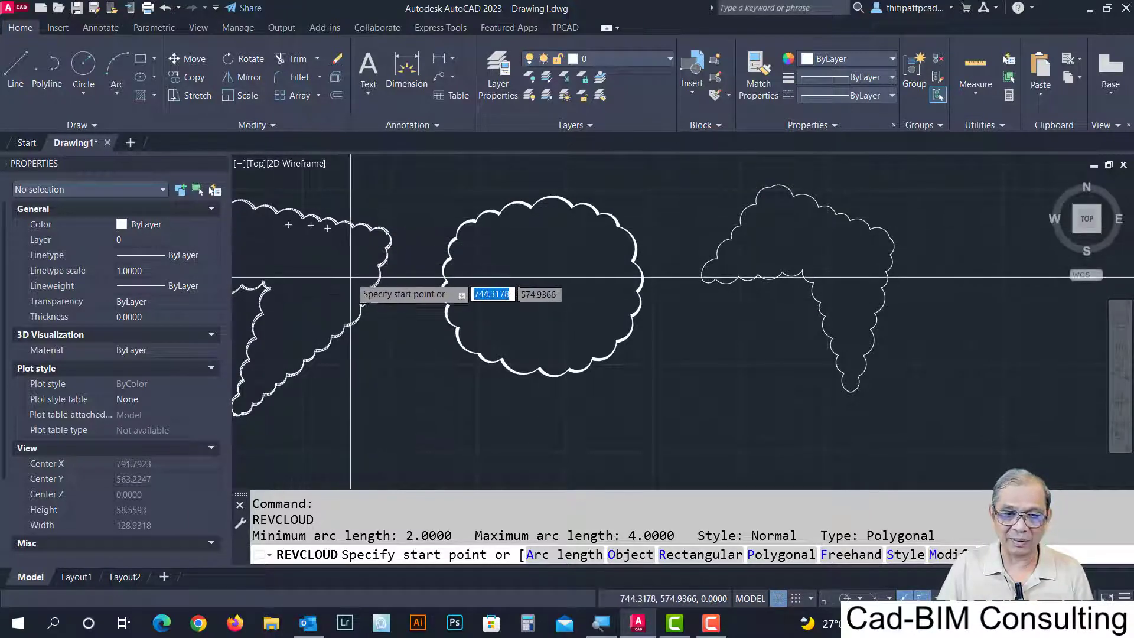
{"action": "middle_click_drag", "start_coordinate": [343, 270], "coordinate": [549, 233]}
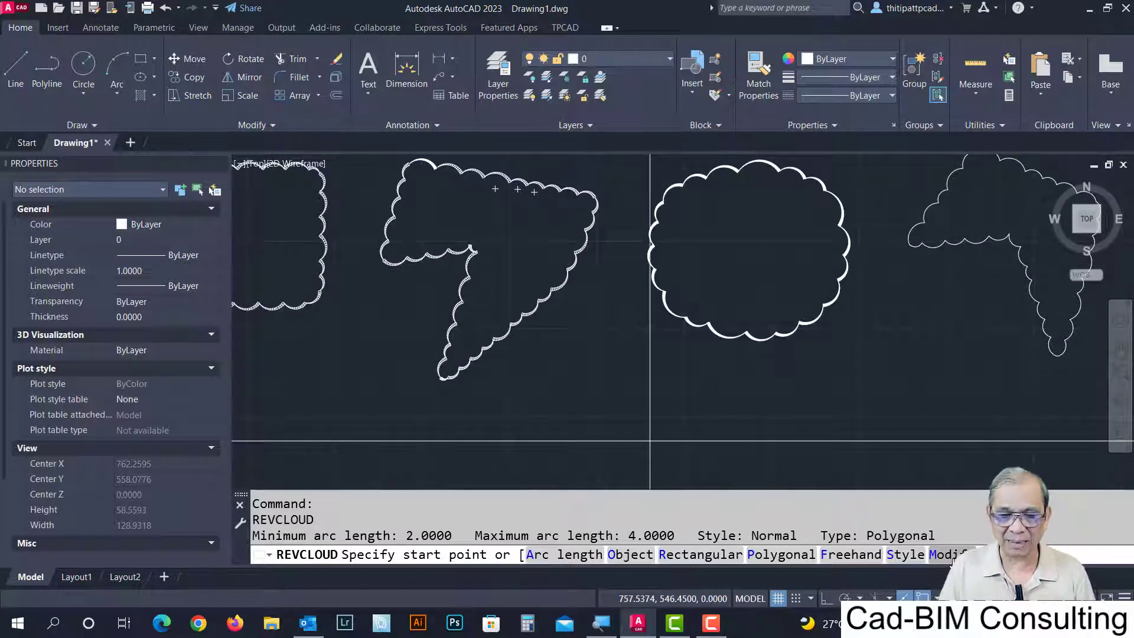
{"action": "middle_click_drag", "start_coordinate": [785, 437], "coordinate": [675, 444]}
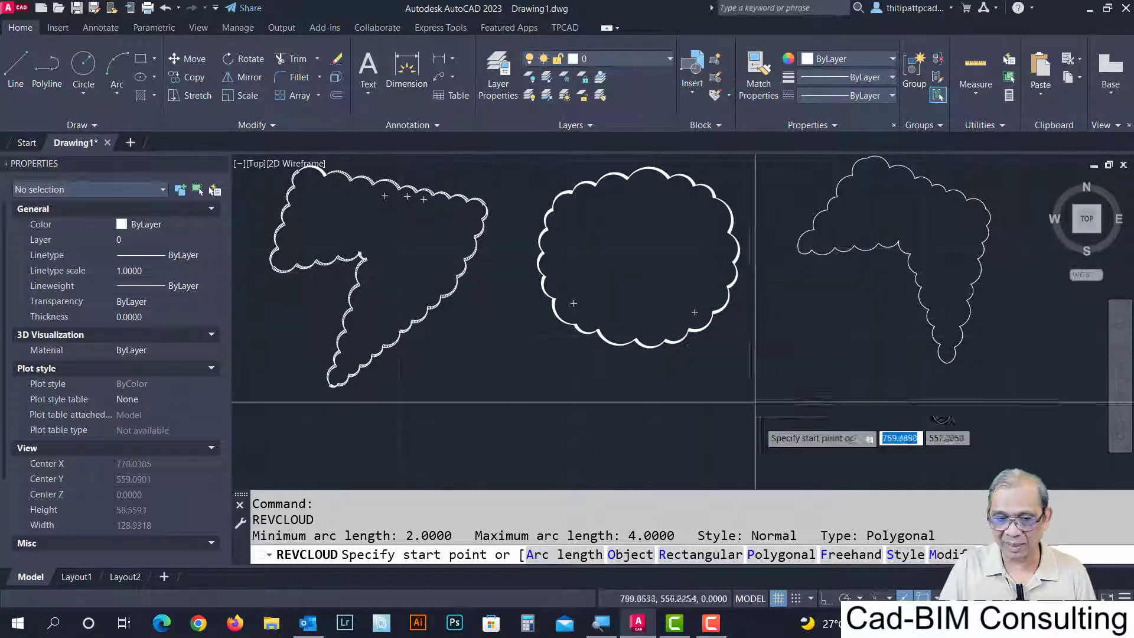
Use REVCLOUD Modify to add an inner arc to the middle cloud, erase its lower side, and reverse direction.
{"action": "type", "text": "m"}
{"action": "key", "text": "Return"}
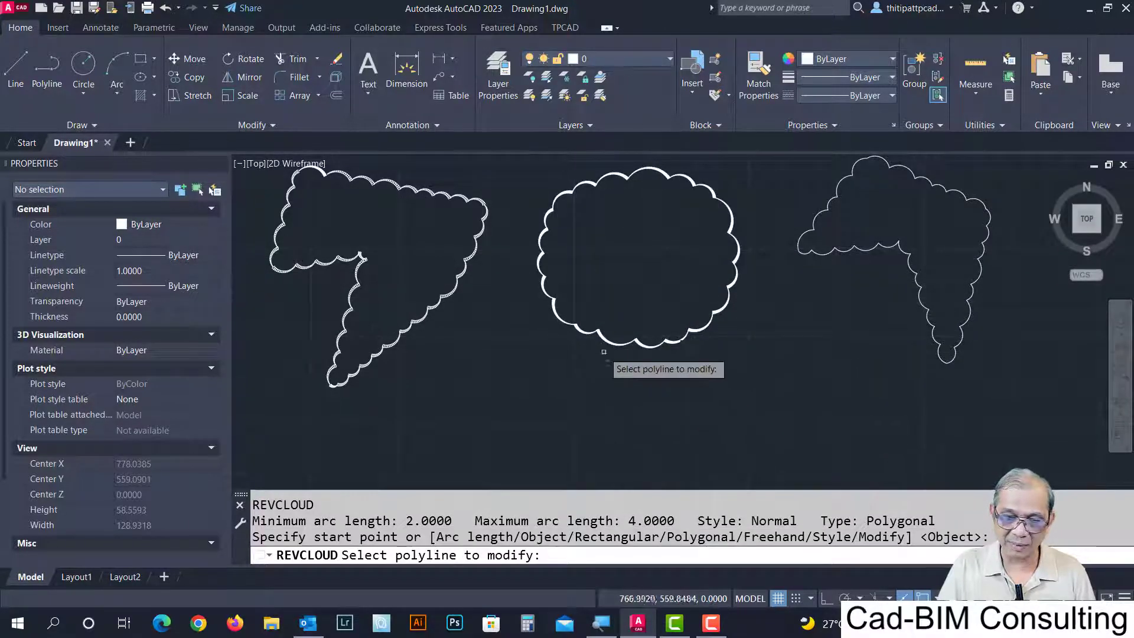
{"action": "left_click", "coordinate": [553, 298]}
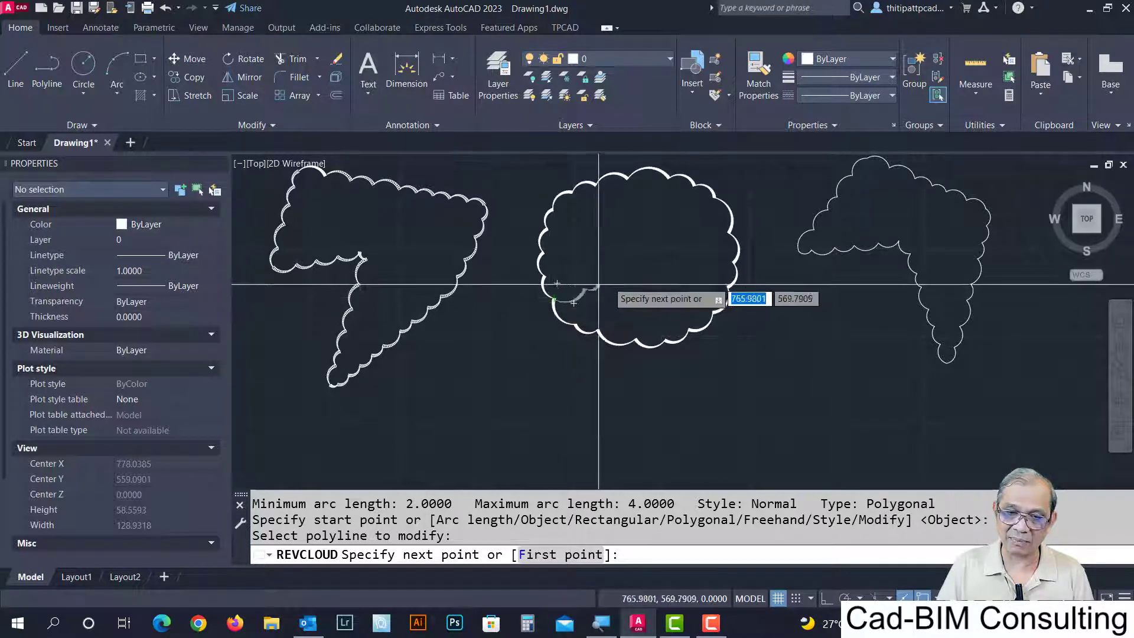
{"action": "left_click", "coordinate": [655, 232]}
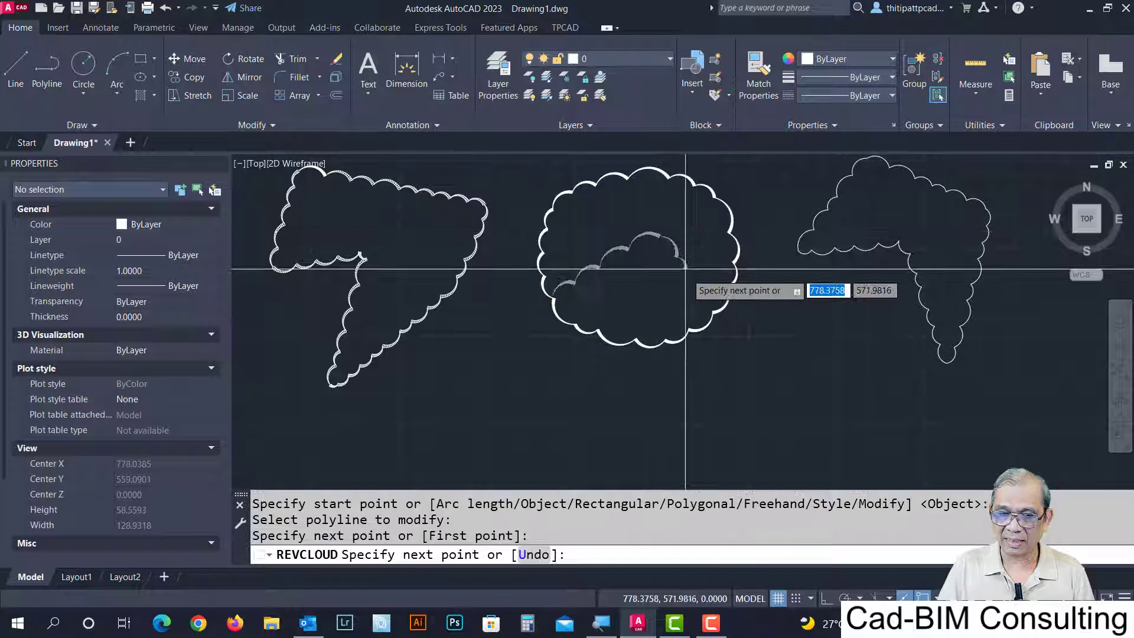
{"action": "left_click", "coordinate": [709, 316]}
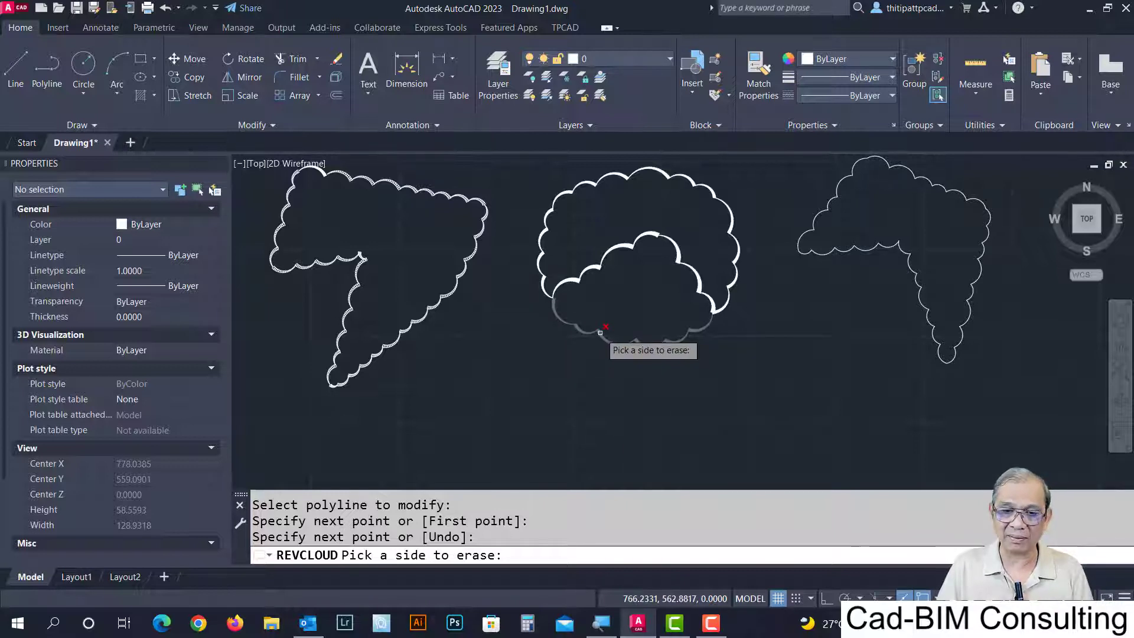
{"action": "left_click", "coordinate": [600, 333]}
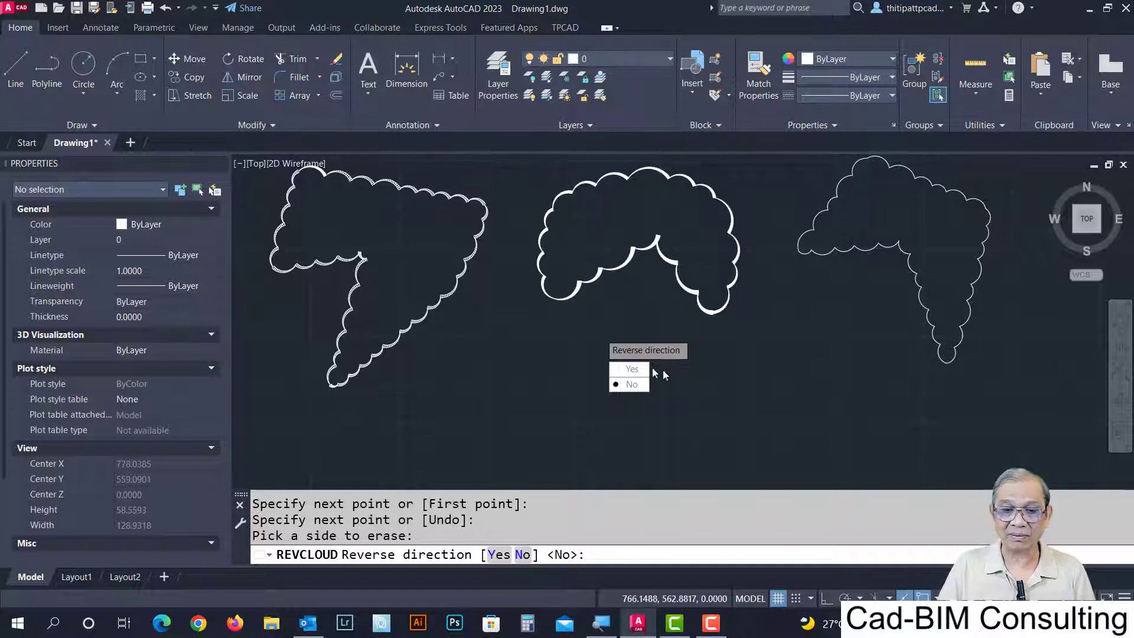
{"action": "left_click", "coordinate": [635, 369]}
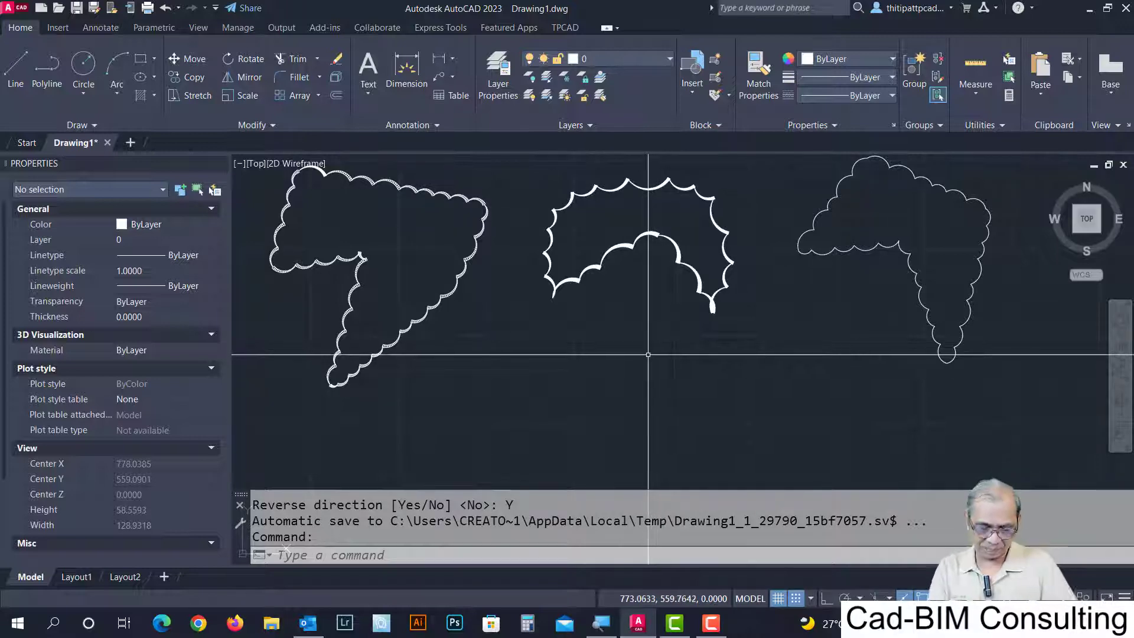
Window-select all six revision clouds and erase them, leaving the drawing empty.
{"action": "scroll", "coordinate": [550, 318], "scroll_direction": "down", "scroll_amount": 2}
{"action": "scroll", "coordinate": [550, 318], "scroll_direction": "down", "scroll_amount": 1}
{"action": "scroll", "coordinate": [615, 380], "scroll_direction": "down", "scroll_amount": 1}
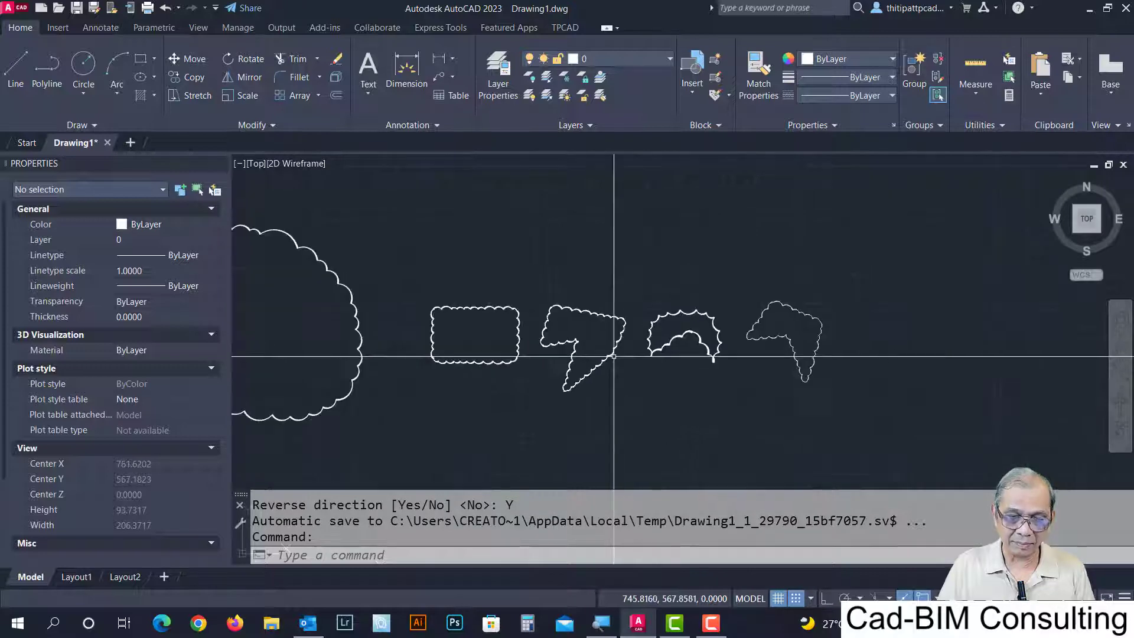
{"action": "scroll", "coordinate": [664, 352], "scroll_direction": "up", "scroll_amount": 1}
{"action": "scroll", "coordinate": [557, 354], "scroll_direction": "down", "scroll_amount": 2}
{"action": "scroll", "coordinate": [741, 395], "scroll_direction": "down", "scroll_amount": 2}
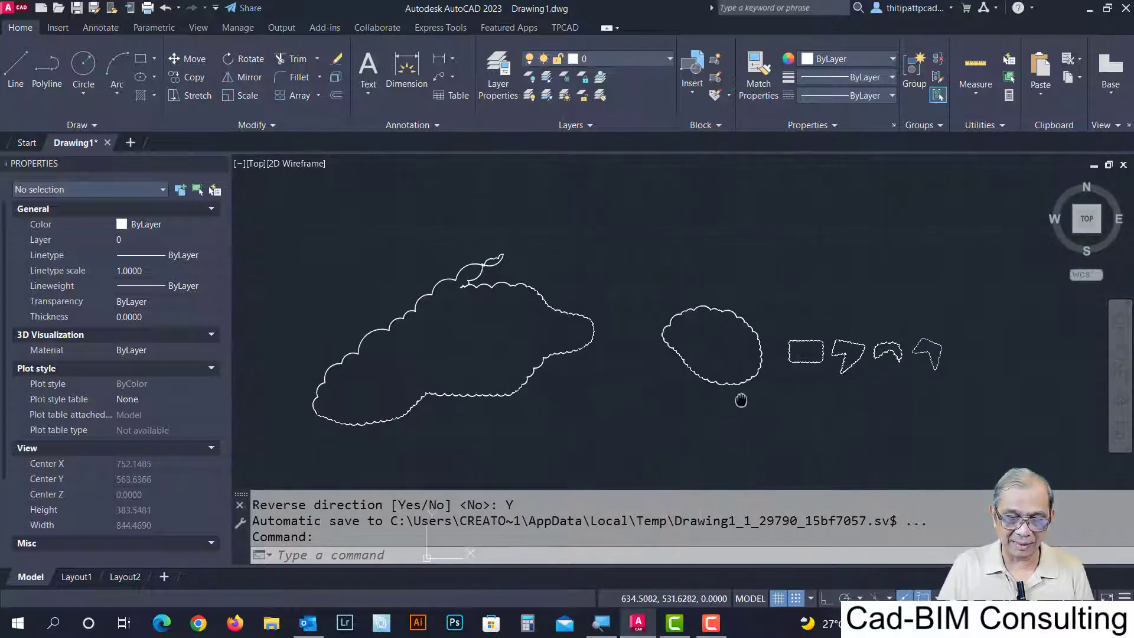
{"action": "type", "text": "e"}
{"action": "key", "text": "Return"}
{"action": "left_click", "coordinate": [968, 211]}
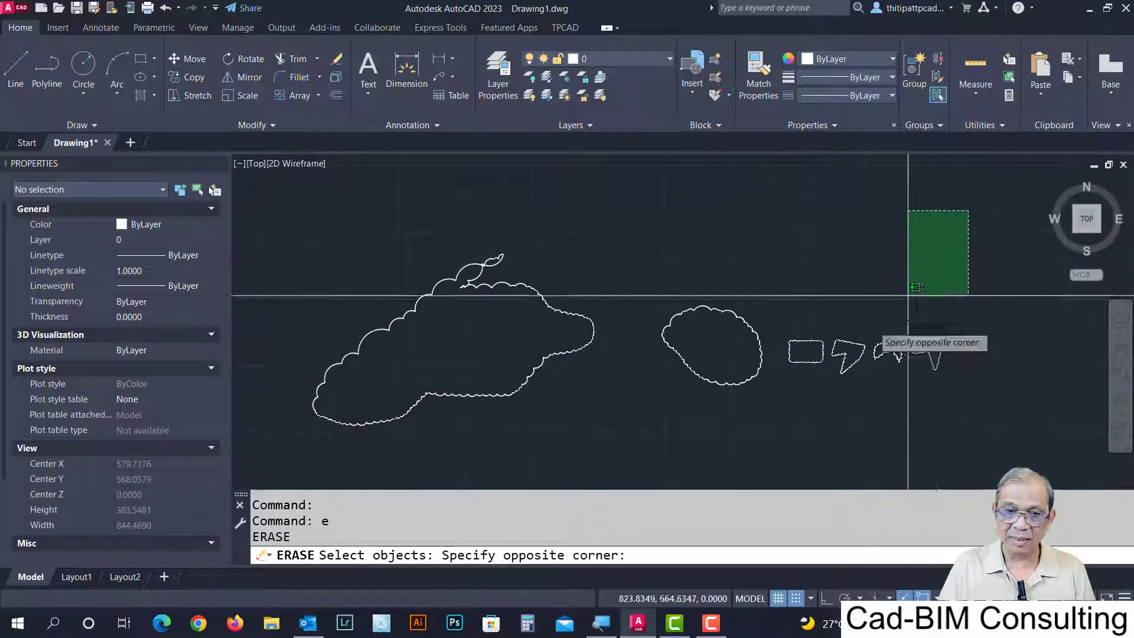
{"action": "left_click", "coordinate": [323, 390]}
{"action": "key", "text": "Return"}
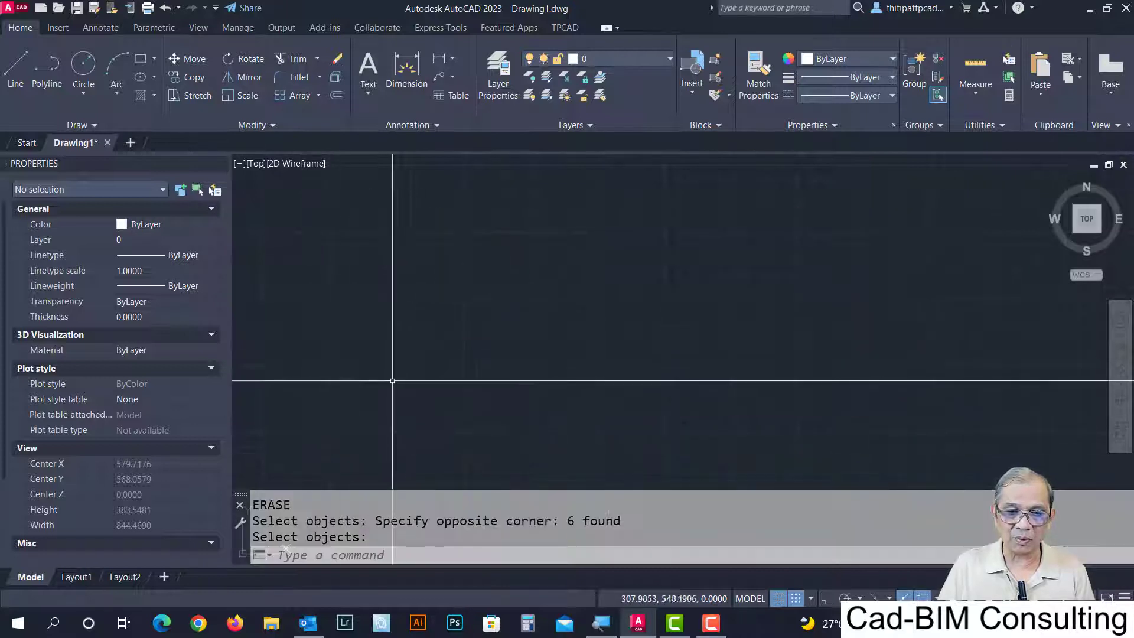
{"action": "middle_click_drag", "start_coordinate": [392, 379], "coordinate": [792, 316]}
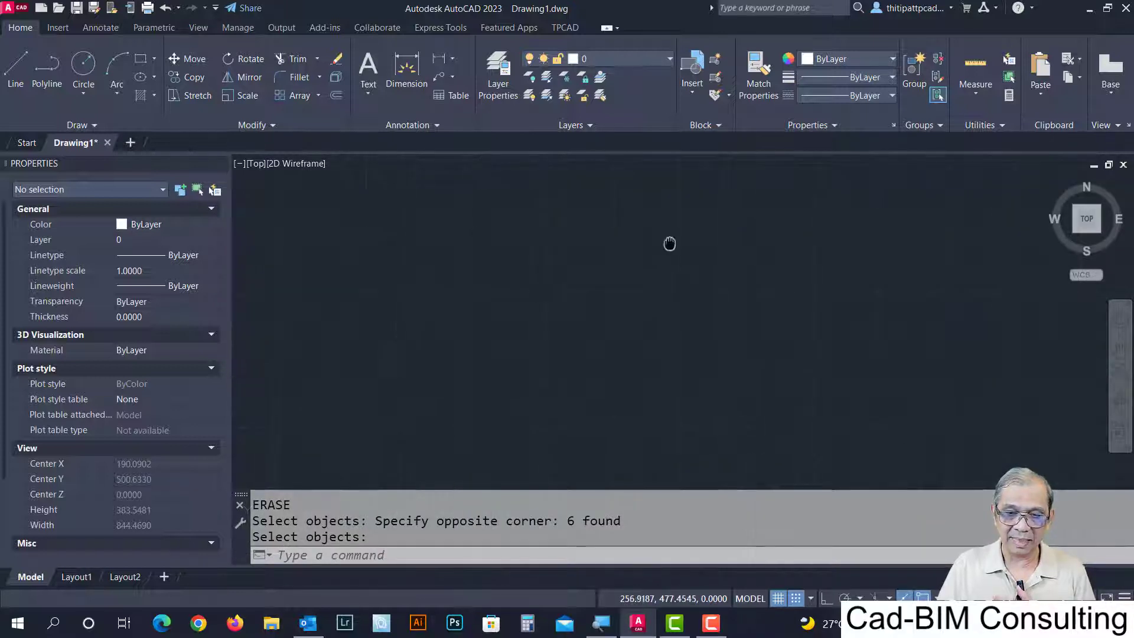
{"action": "mouse_move", "coordinate": [667, 242]}
{"action": "middle_mouse_down"}
{"action": "mouse_move", "coordinate": [506, 405]}
{"action": "mouse_move", "coordinate": [491, 246]}
{"action": "middle_mouse_up"}
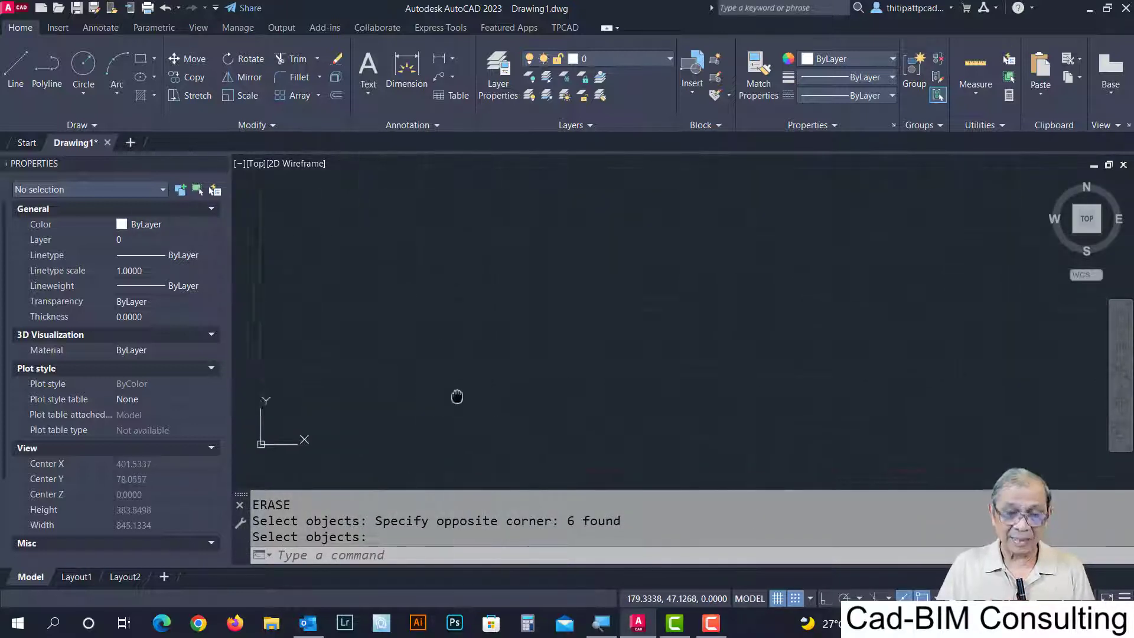
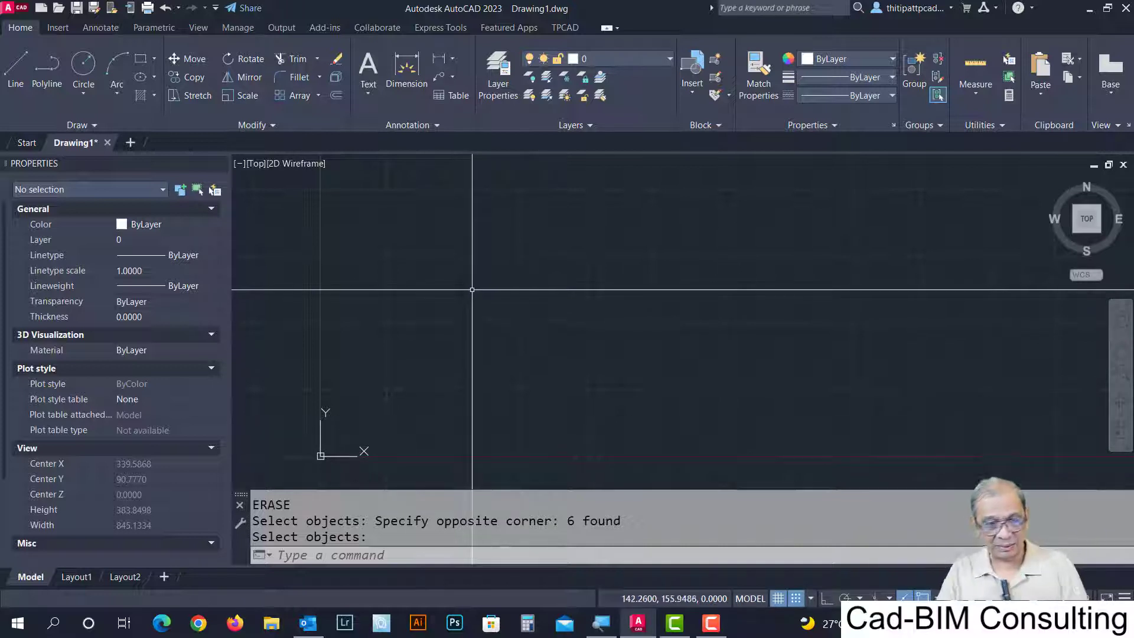
Start the MTEXT command to create a new multiline text box.
{"action": "middle_click_drag", "start_coordinate": [469, 290], "coordinate": [460, 288]}
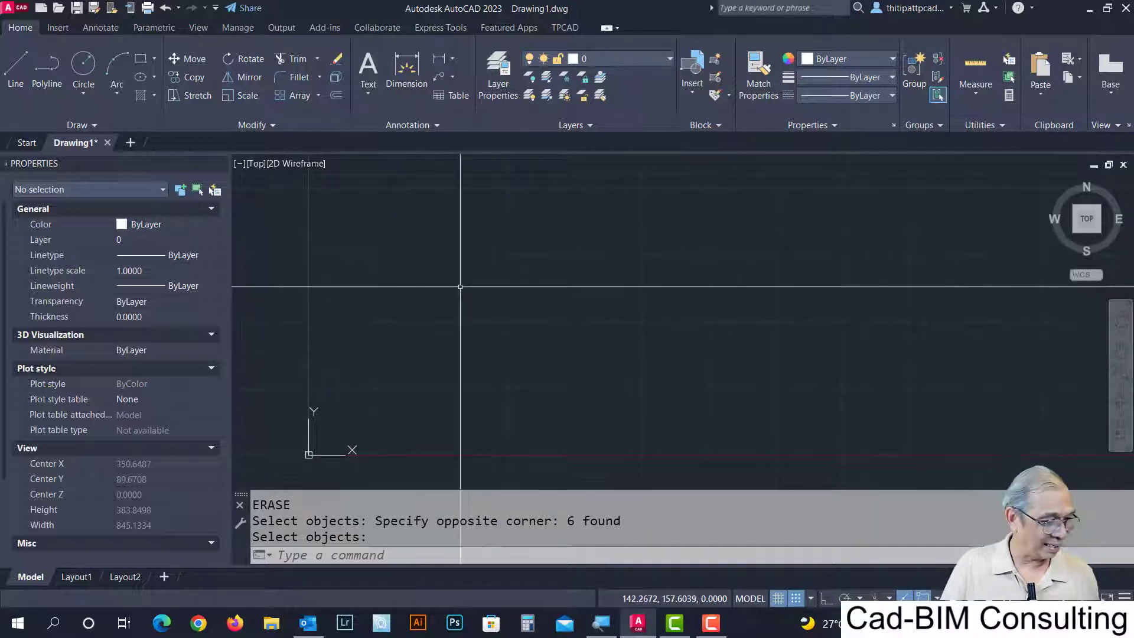
{"action": "type", "text": "m"}
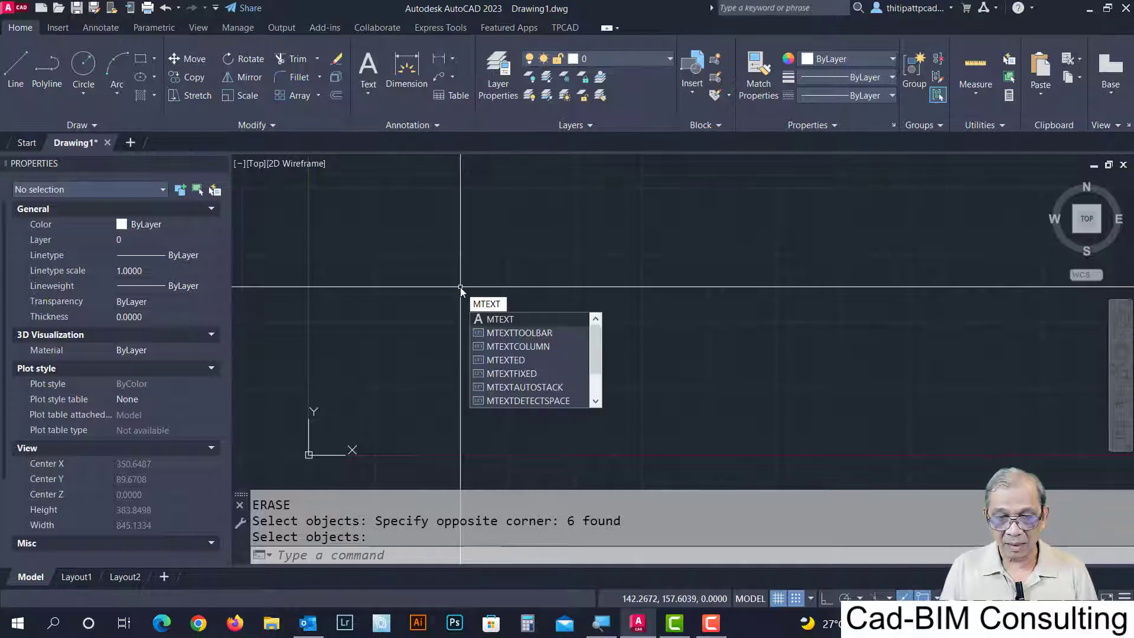
{"action": "key", "text": "Return"}
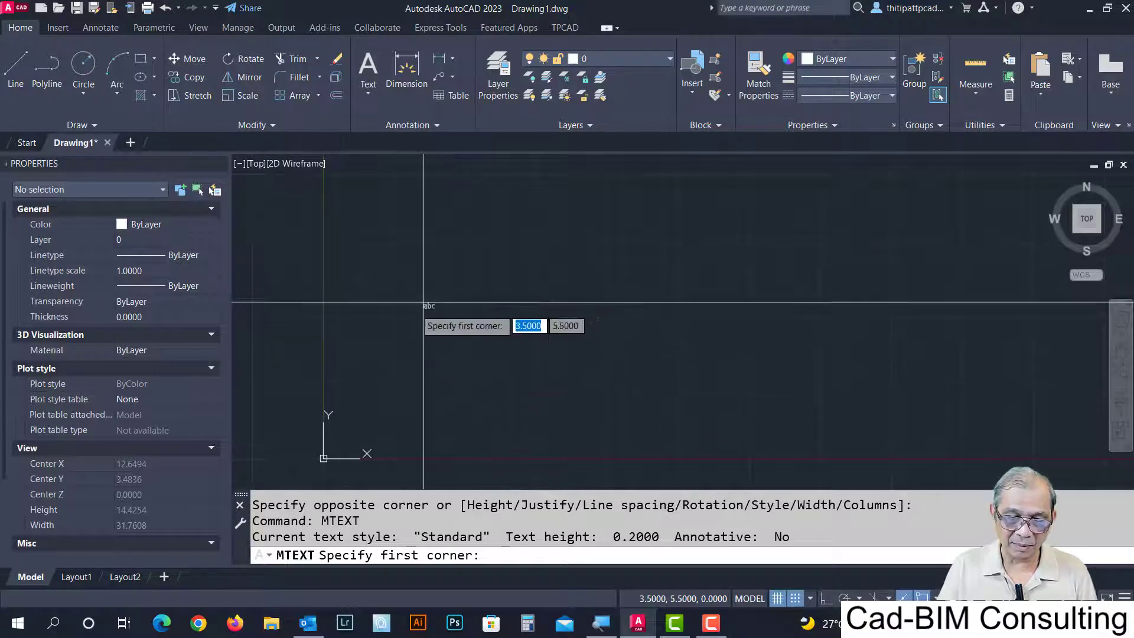
Place an MText box and enter 'sample mtext or multiple line text. another sentence. sample message.'.
{"action": "left_click", "coordinate": [395, 331]}
{"action": "left_click", "coordinate": [550, 415]}
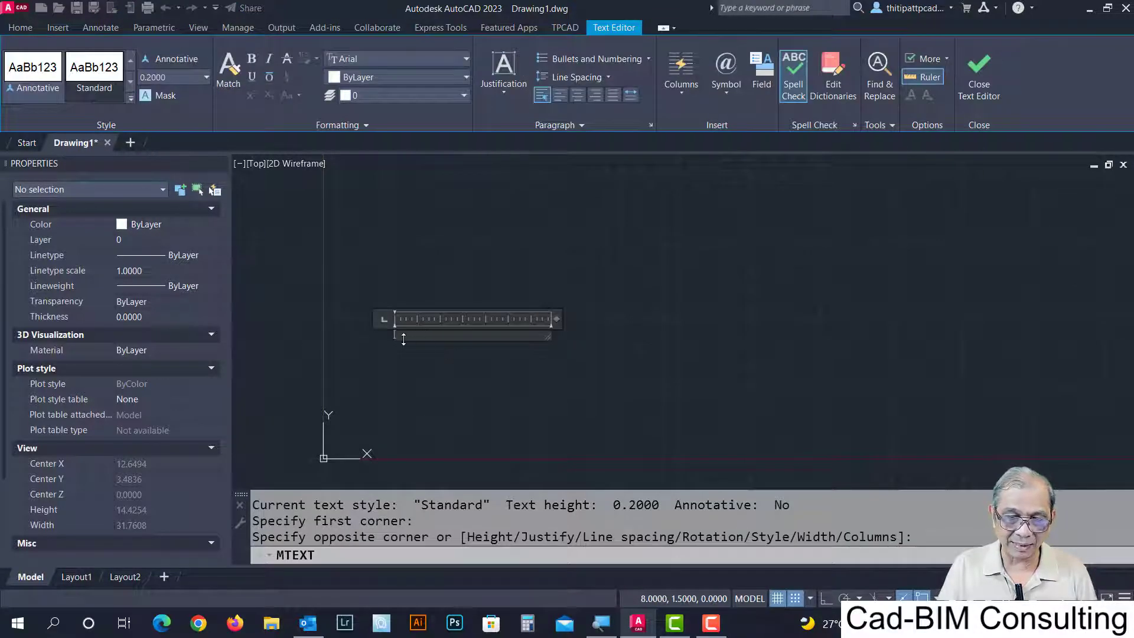
{"action": "scroll", "coordinate": [403, 338], "scroll_direction": "up", "scroll_amount": 6}
{"action": "scroll", "coordinate": [414, 330], "scroll_direction": "down", "scroll_amount": 2}
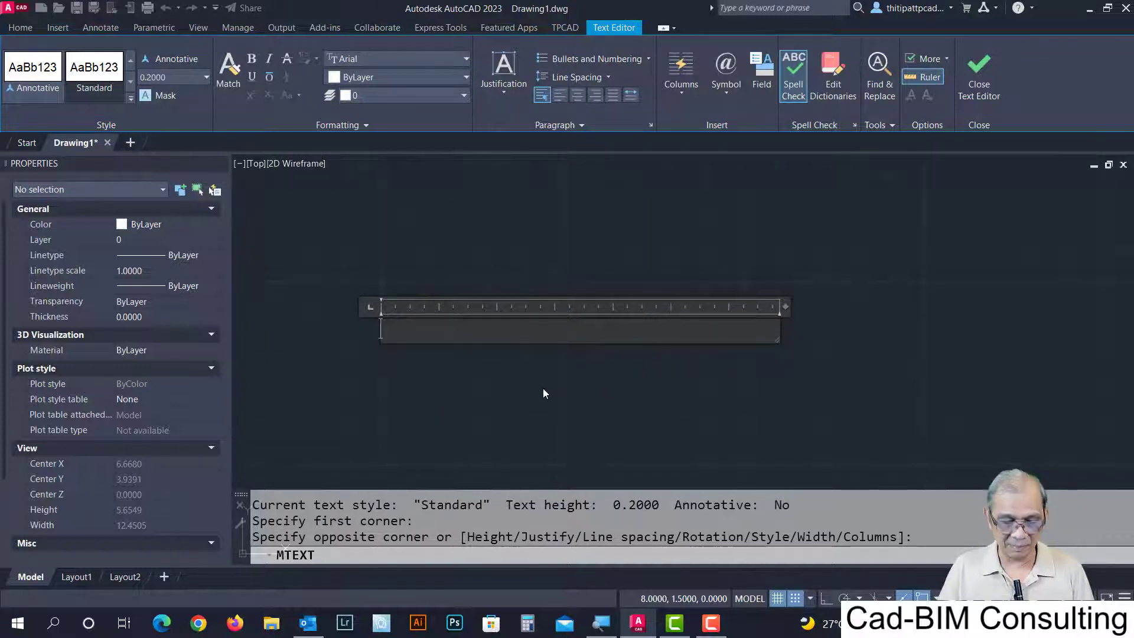
{"action": "type", "text": "sample "}
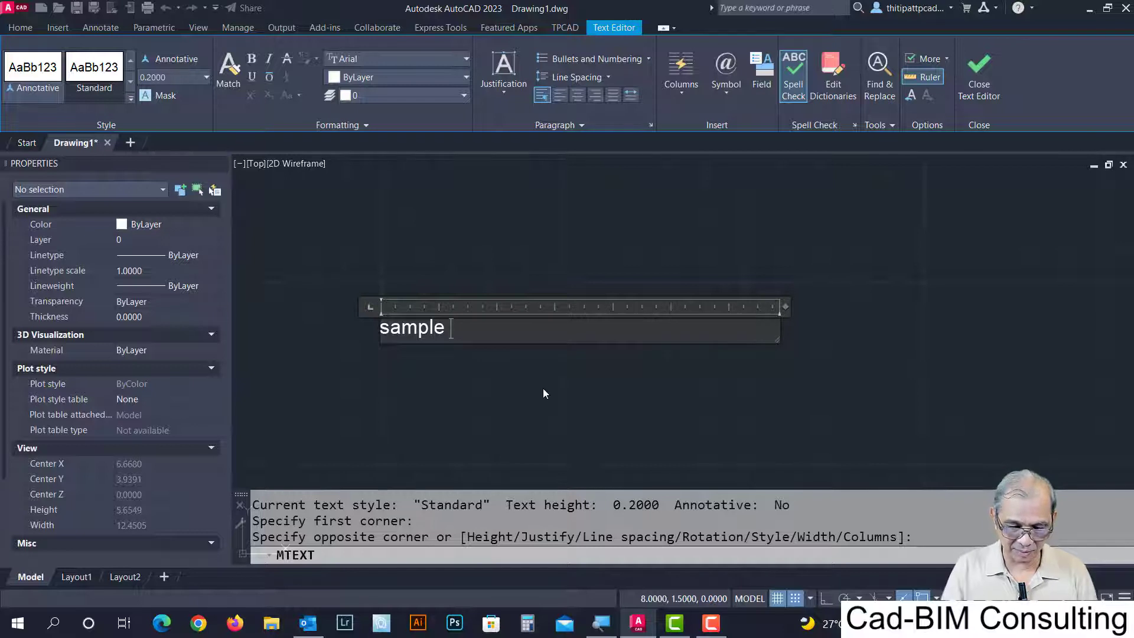
{"action": "type", "text": "mtext o"}
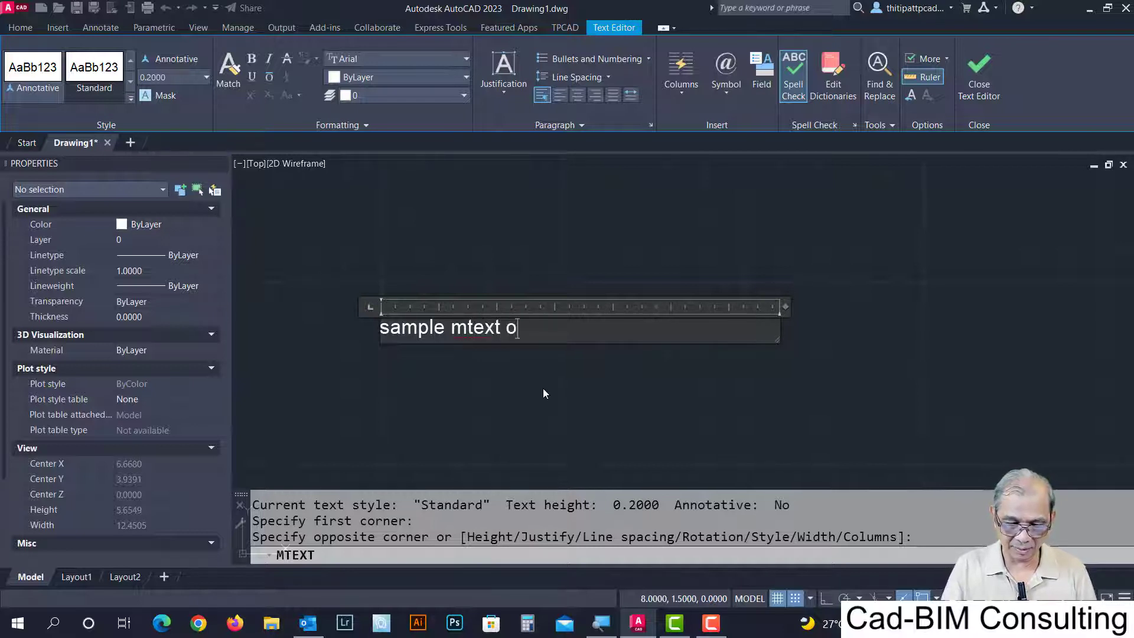
{"action": "type", "text": "r multipl"}
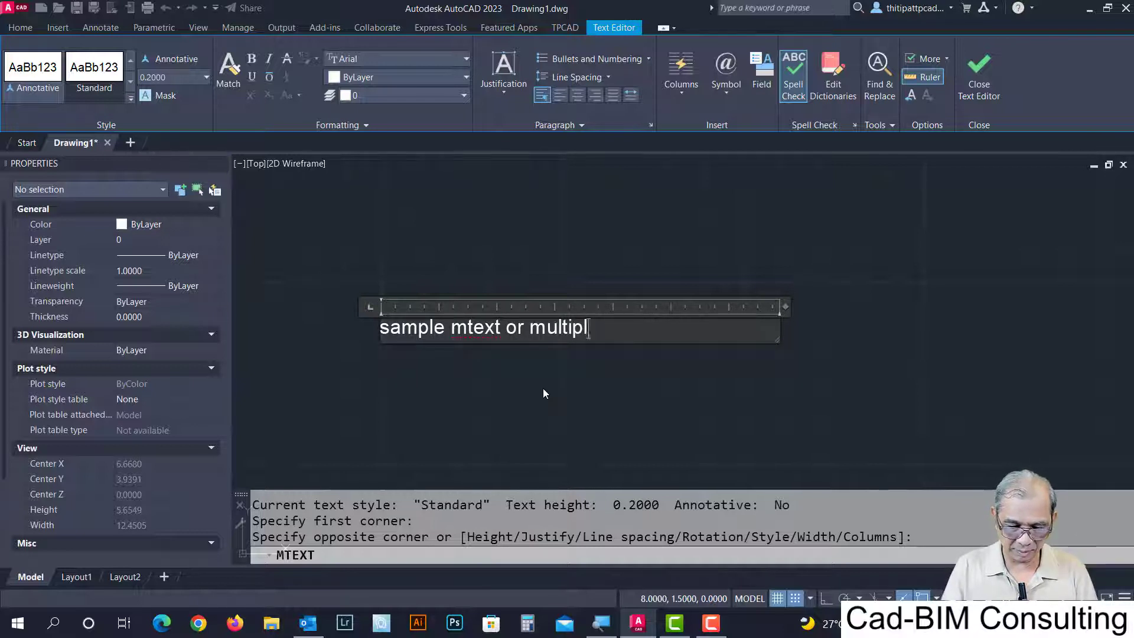
{"action": "type", "text": "e line tex"}
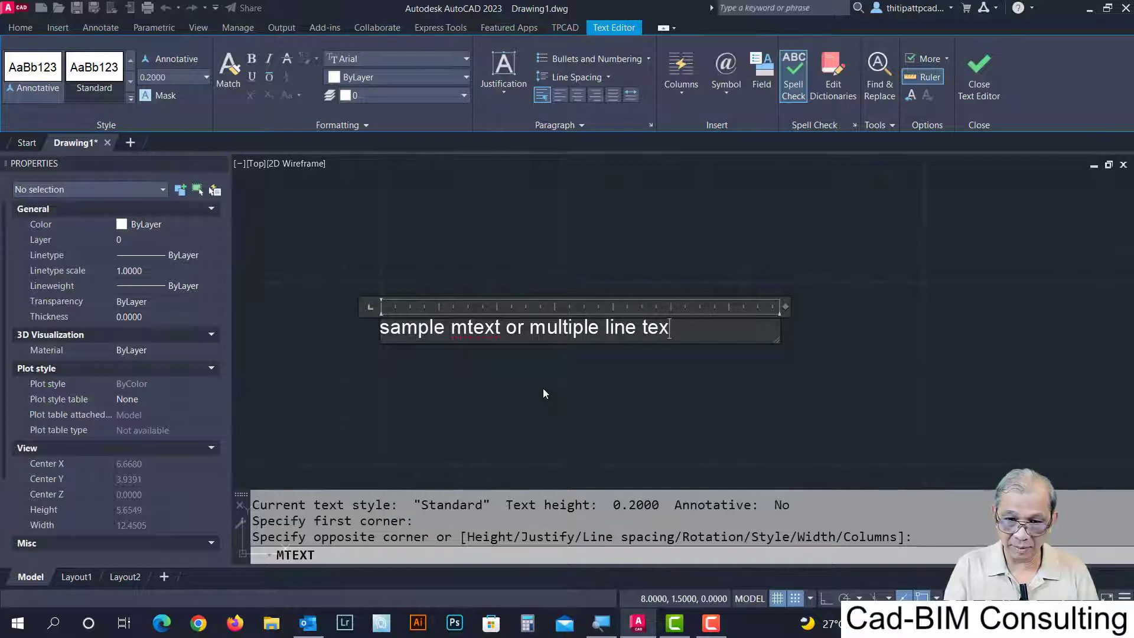
{"action": "type", "text": "t"}
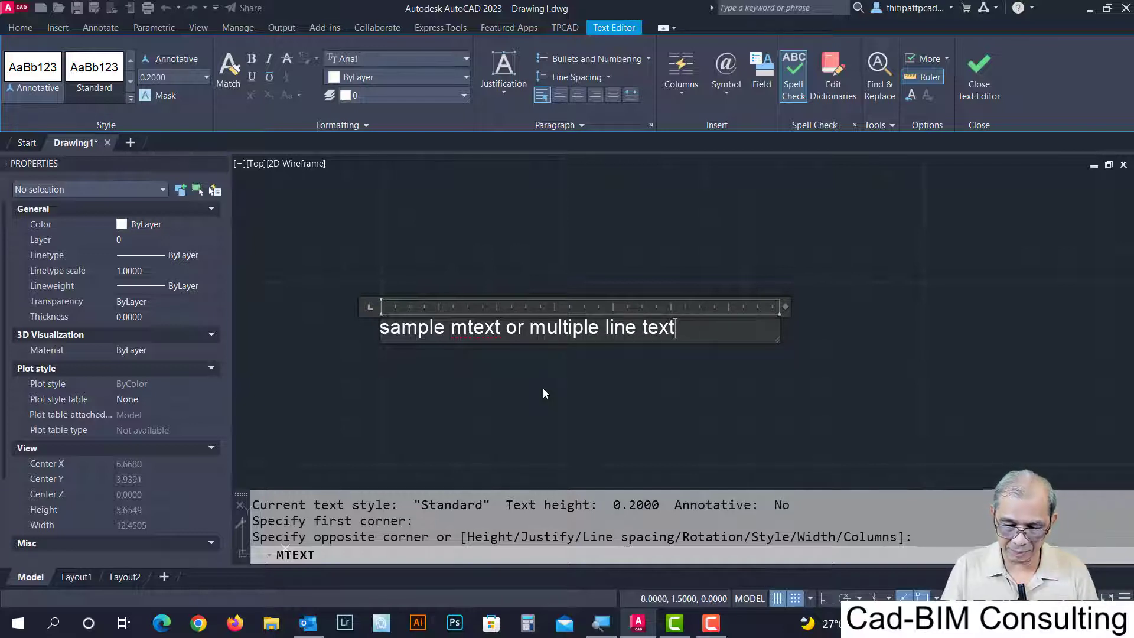
{"action": "type", "text": ". an"}
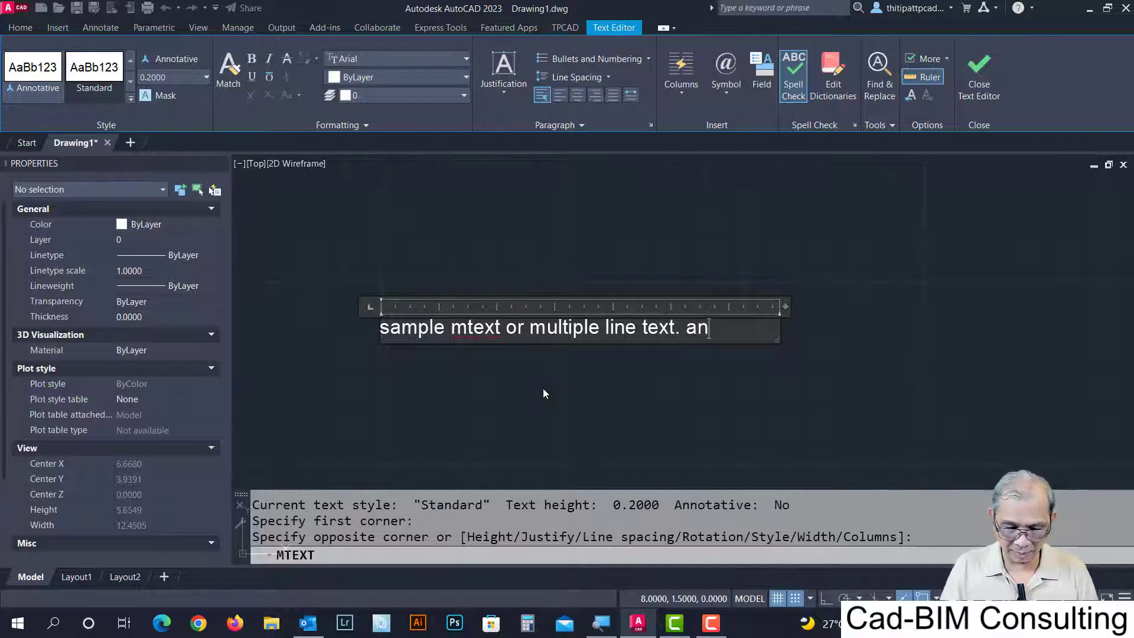
{"action": "type", "text": "other"}
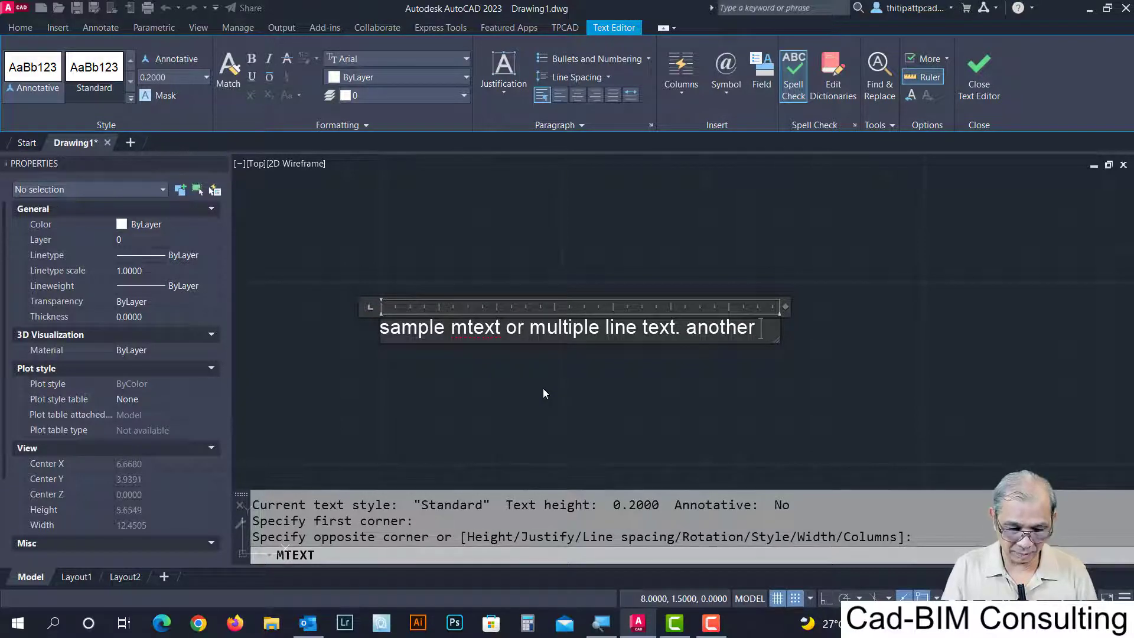
{"action": "type", "text": " sentenc"}
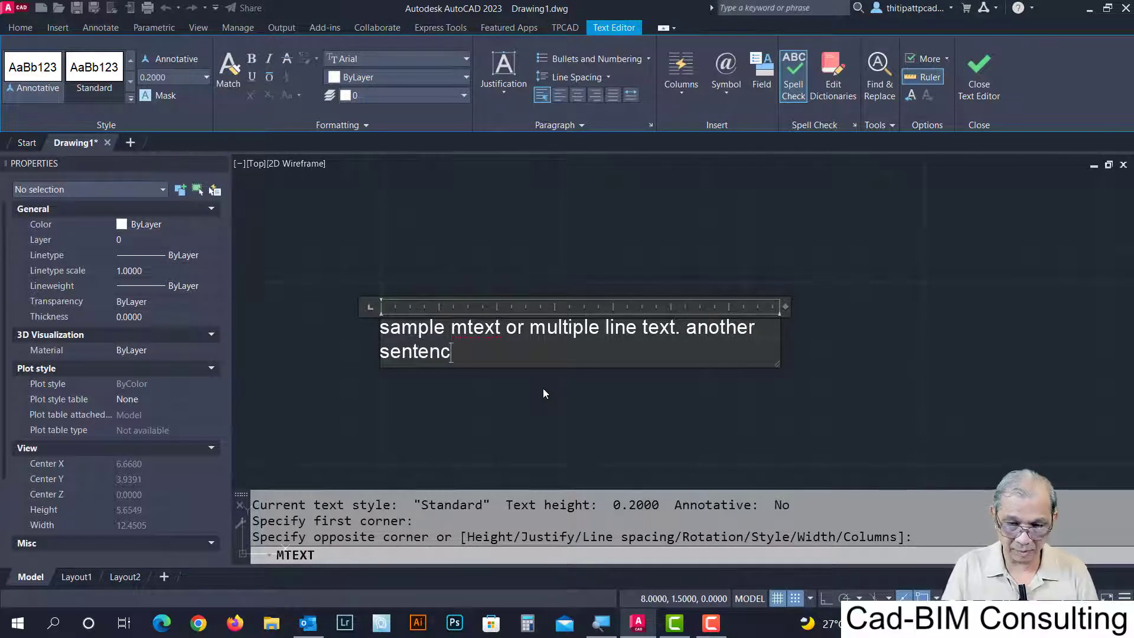
{"action": "type", "text": "e"}
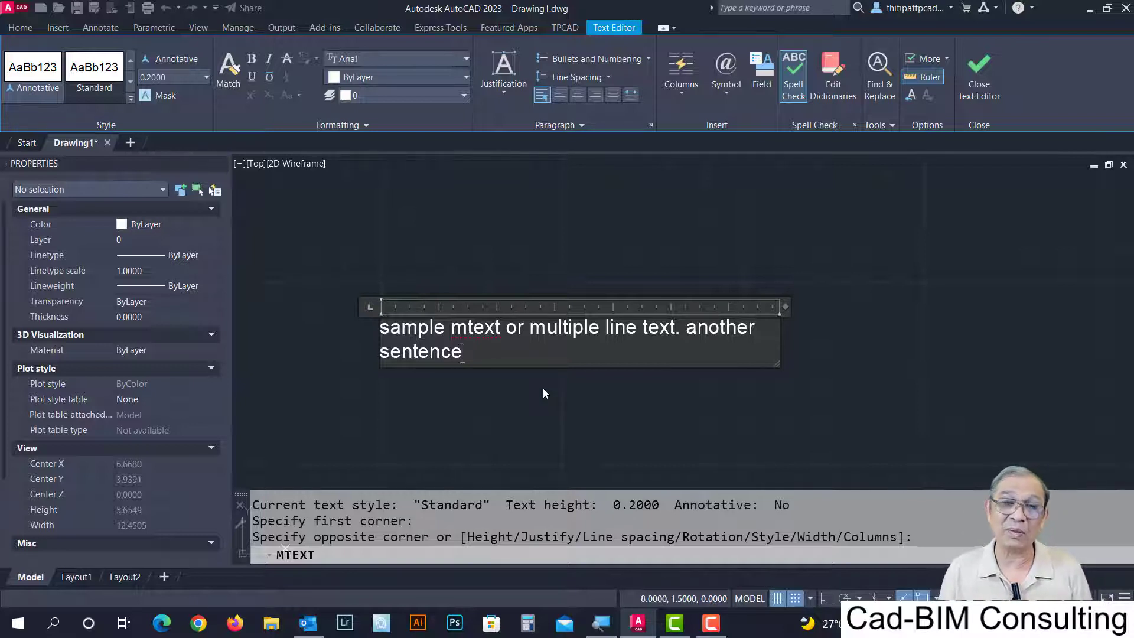
{"action": "type", "text": ". "}
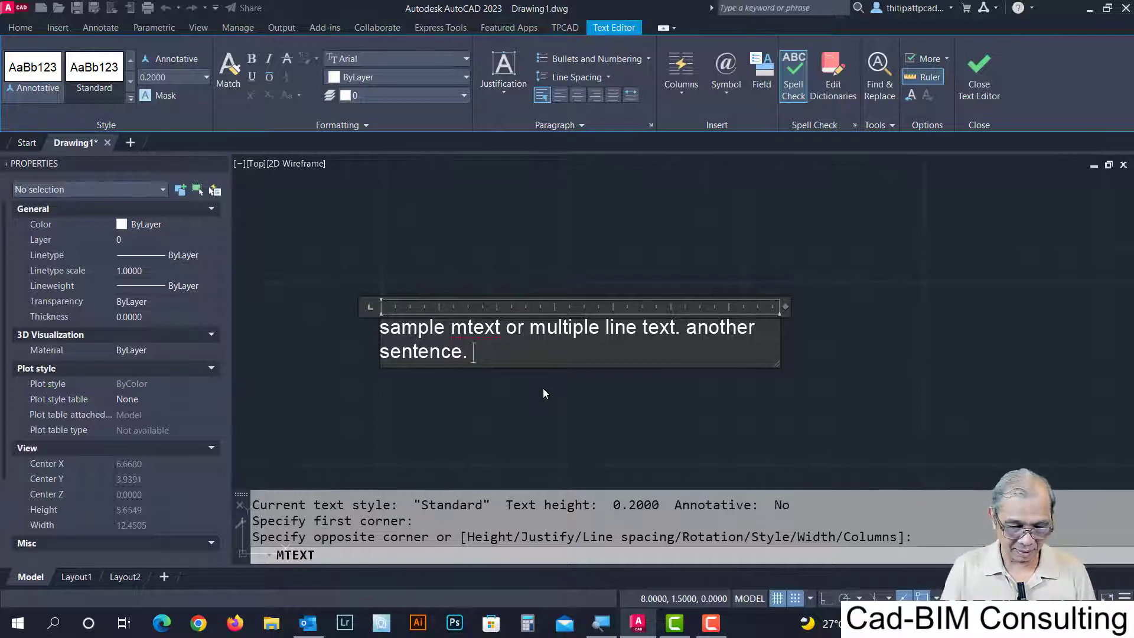
{"action": "type", "text": "t"}
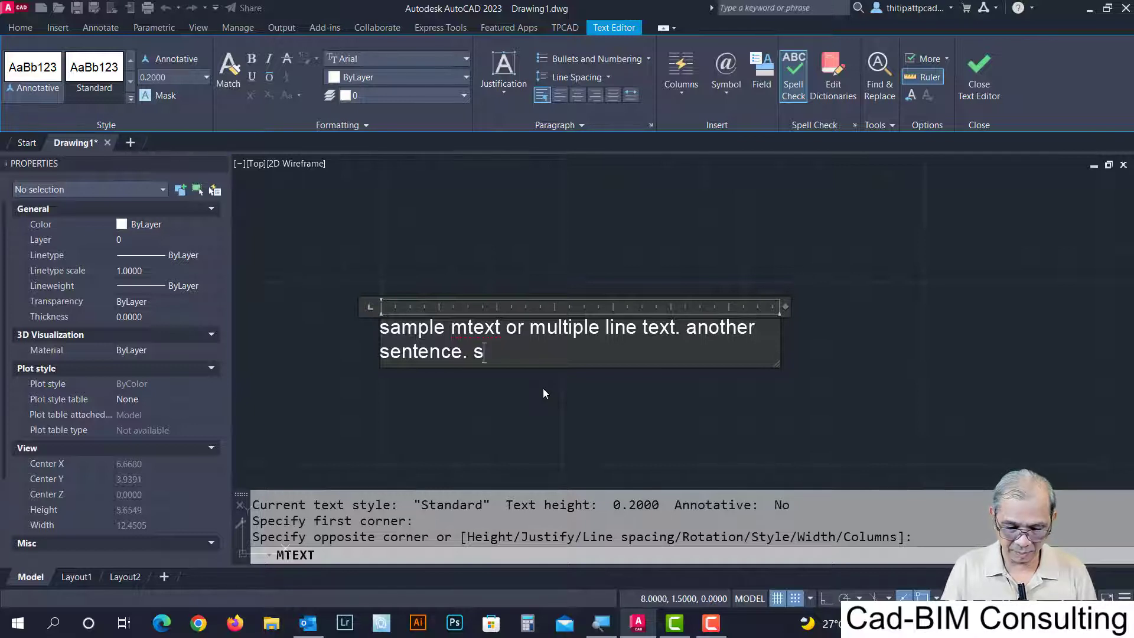
{"action": "type", "text": "ample mess"}
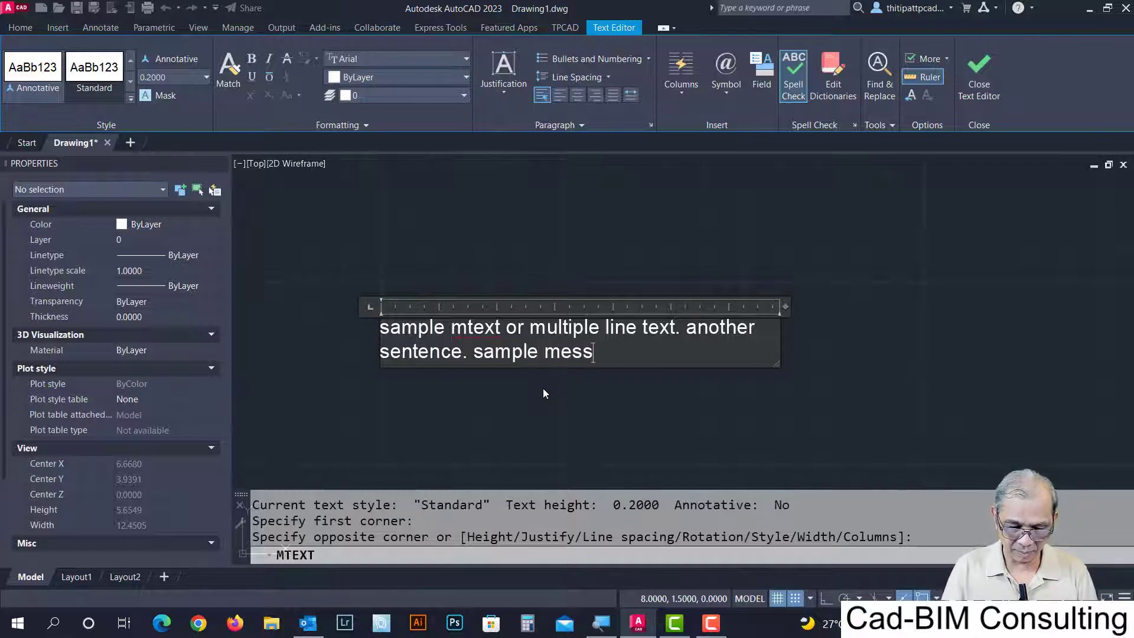
{"action": "type", "text": "gae"}
{"action": "key", "text": "BackSpace"}
{"action": "key", "text": "BackSpace"}
{"action": "key", "text": "BackSpace"}
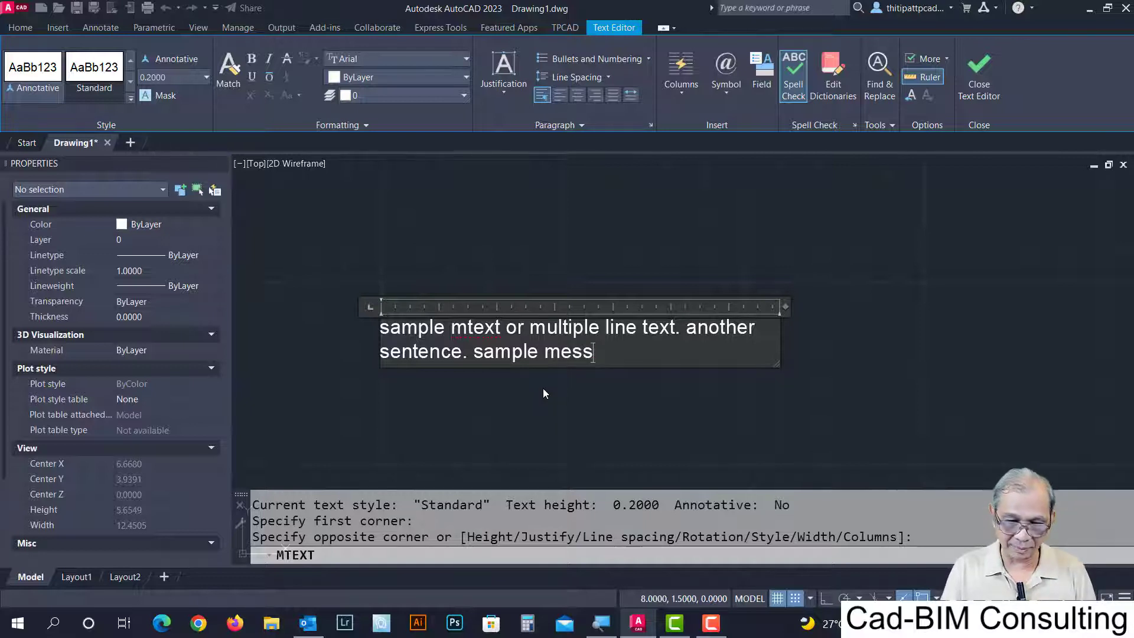
{"action": "type", "text": "age."}
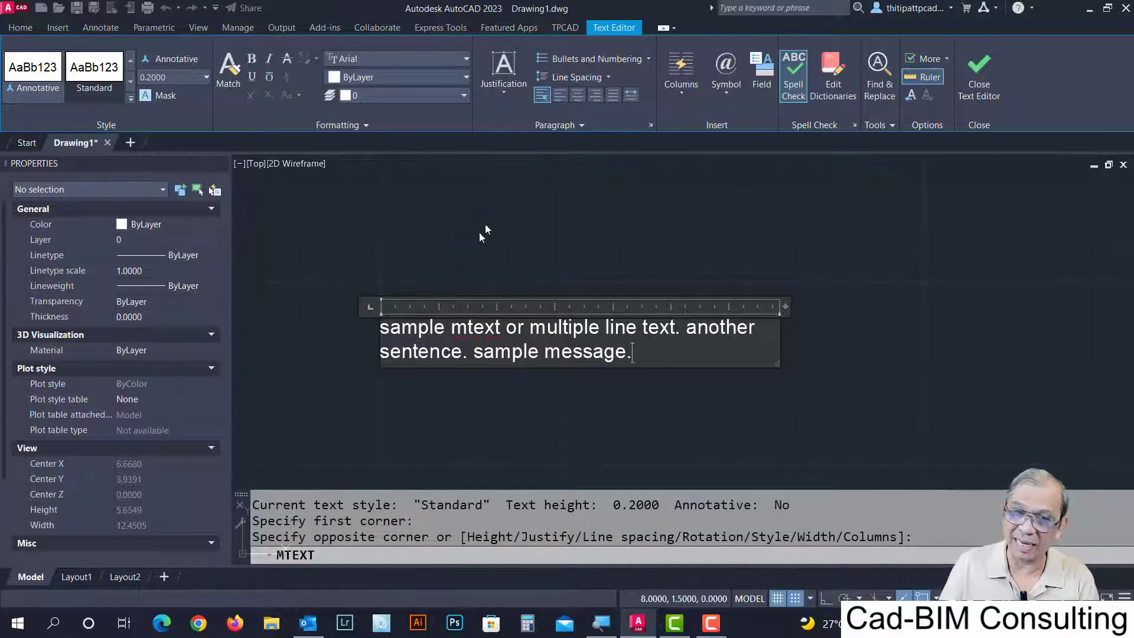
Close the editor and drag the paragraph's width grip narrower, wider, then to six lines.
{"action": "left_click", "coordinate": [696, 221]}
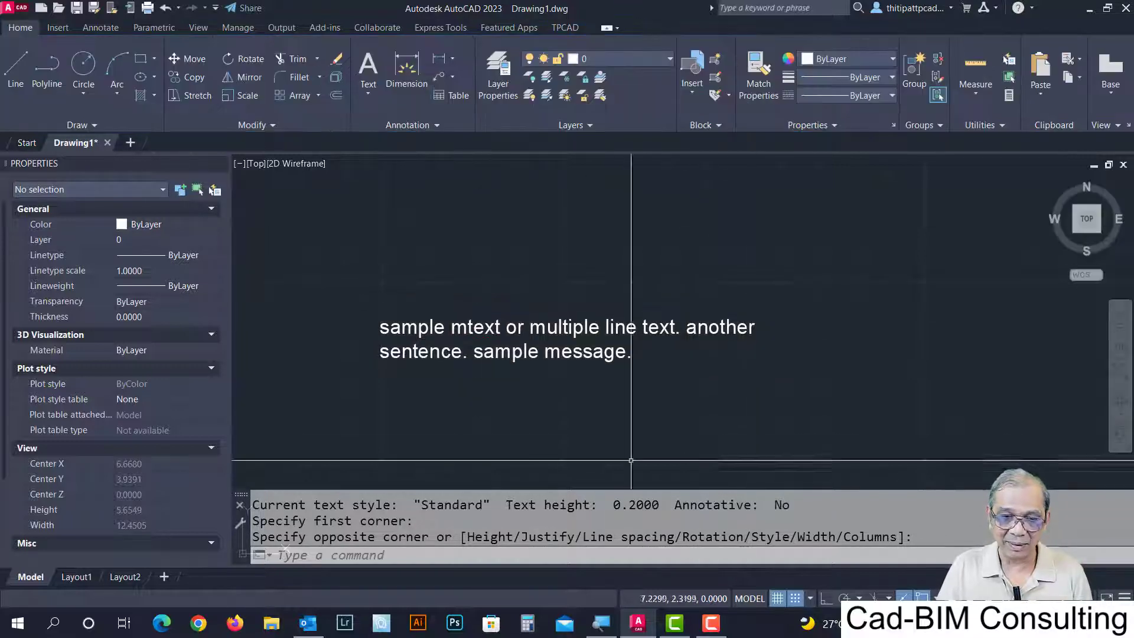
{"action": "middle_click_drag", "start_coordinate": [537, 359], "coordinate": [498, 292]}
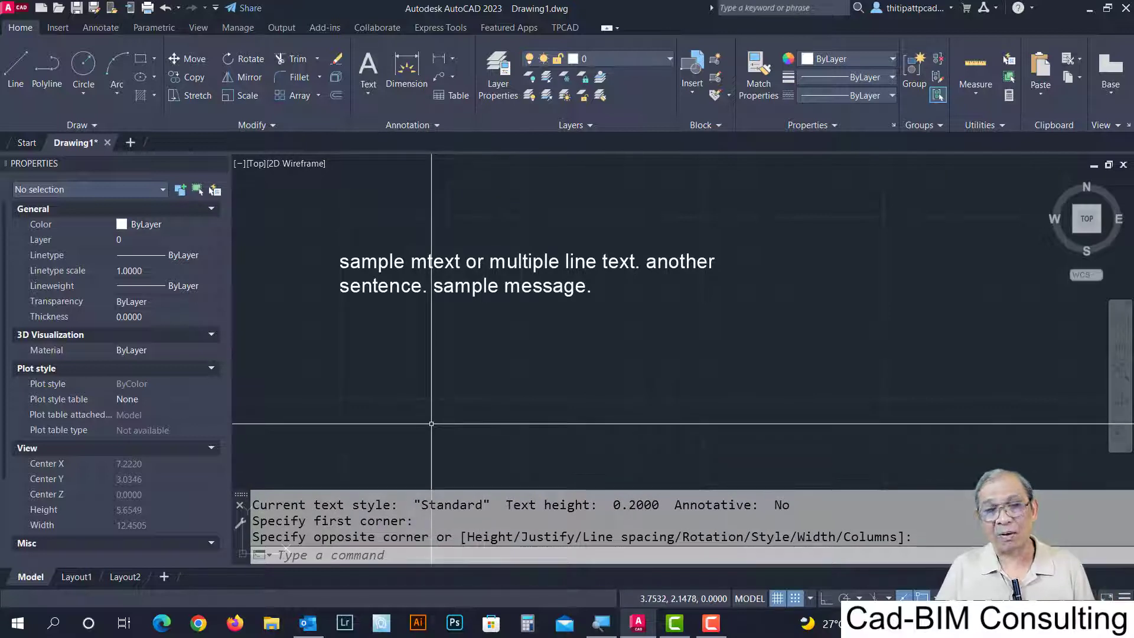
{"action": "left_click", "coordinate": [384, 248]}
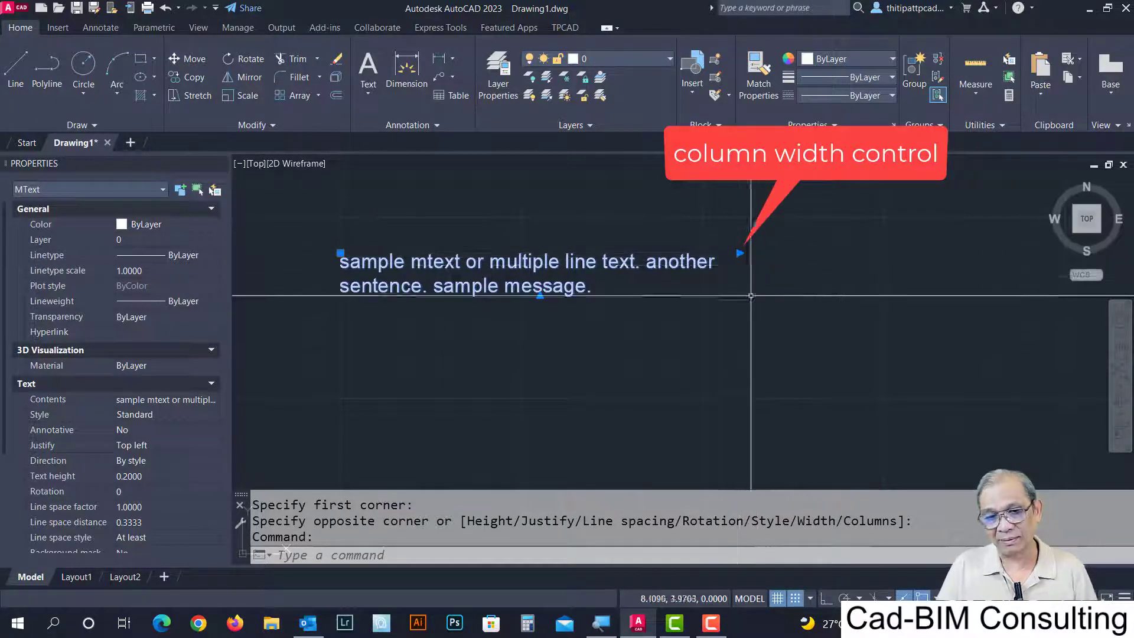
{"action": "left_click", "coordinate": [739, 253]}
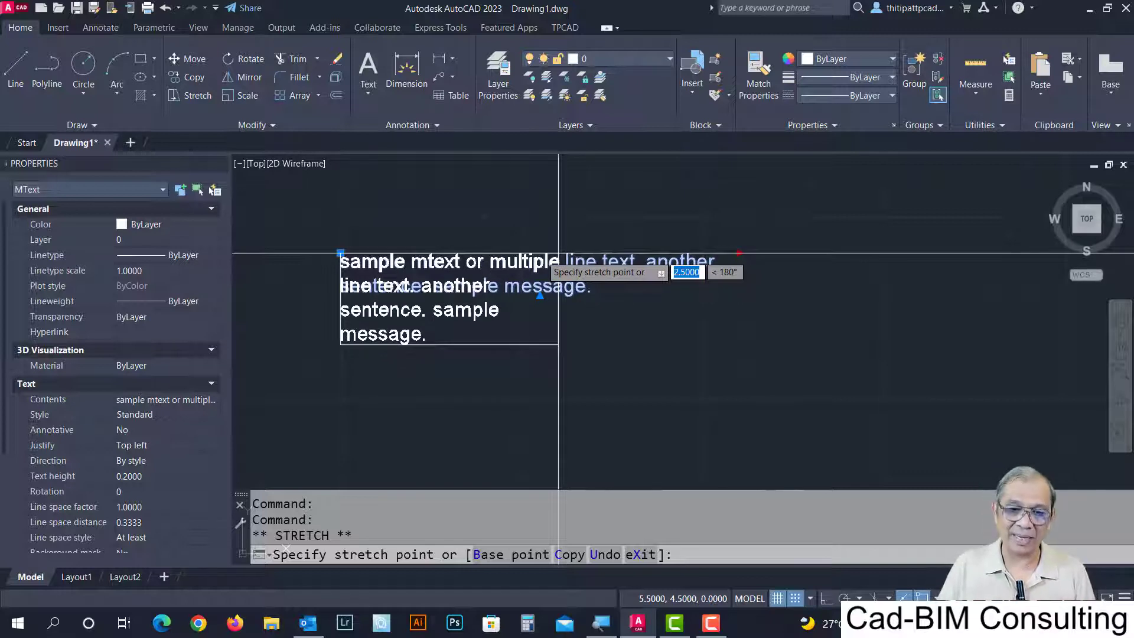
{"action": "left_click", "coordinate": [522, 253]}
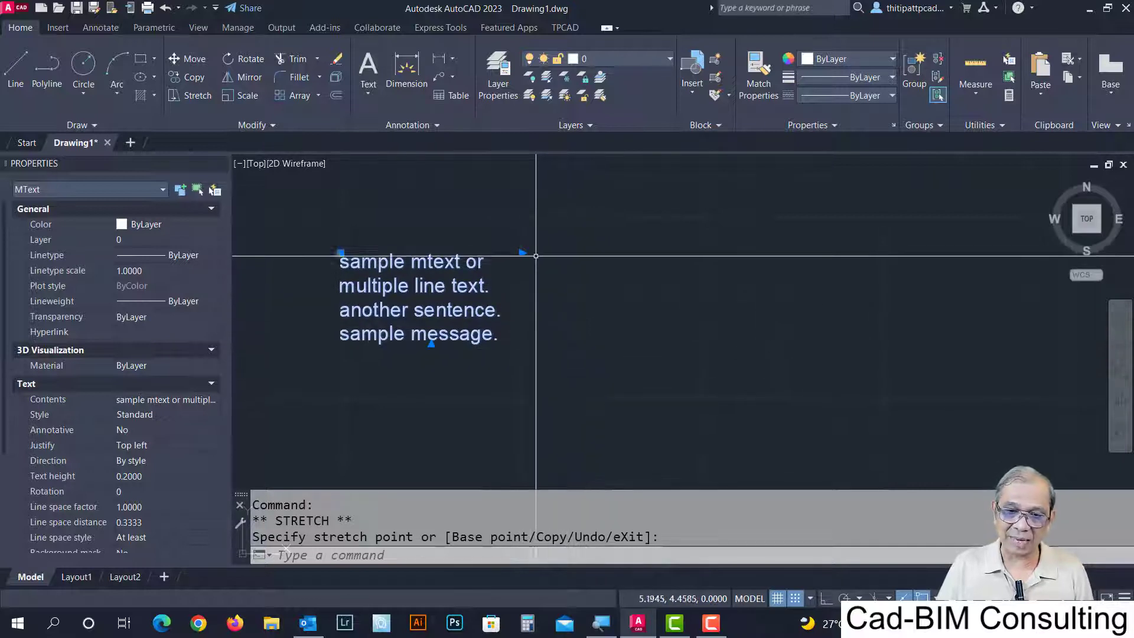
{"action": "left_click", "coordinate": [521, 252]}
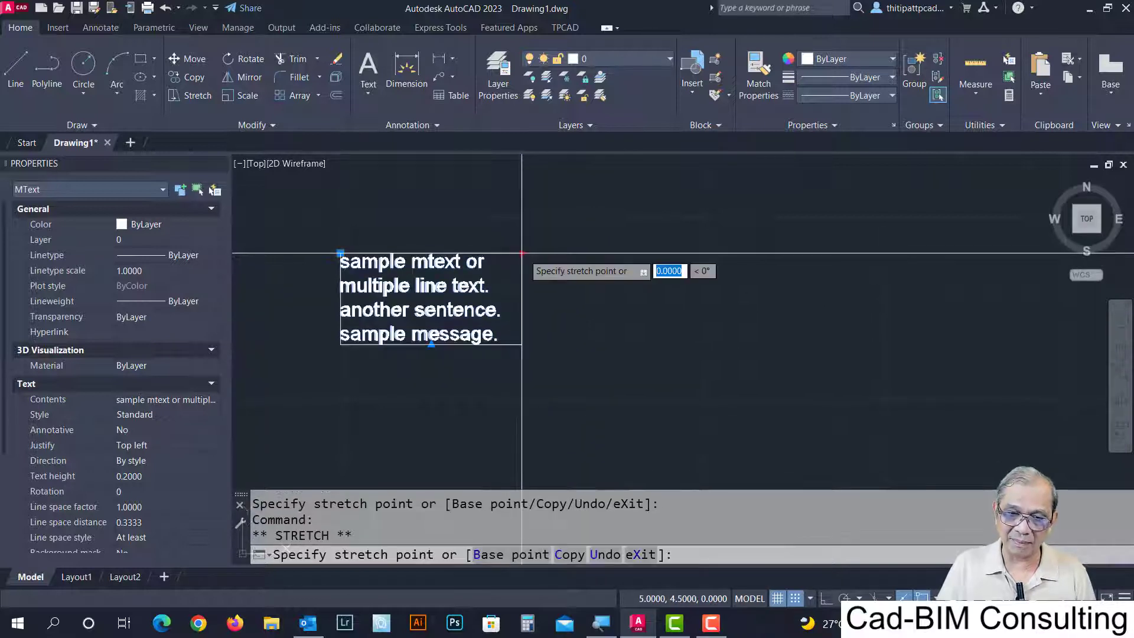
{"action": "left_click", "coordinate": [667, 254]}
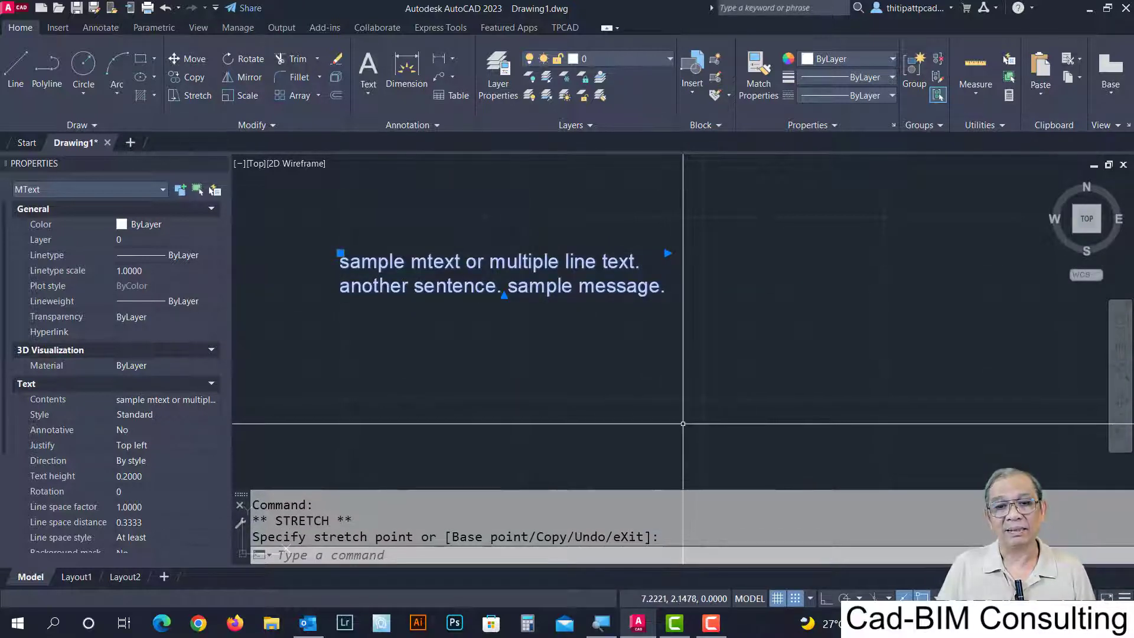
{"action": "left_click", "coordinate": [667, 253]}
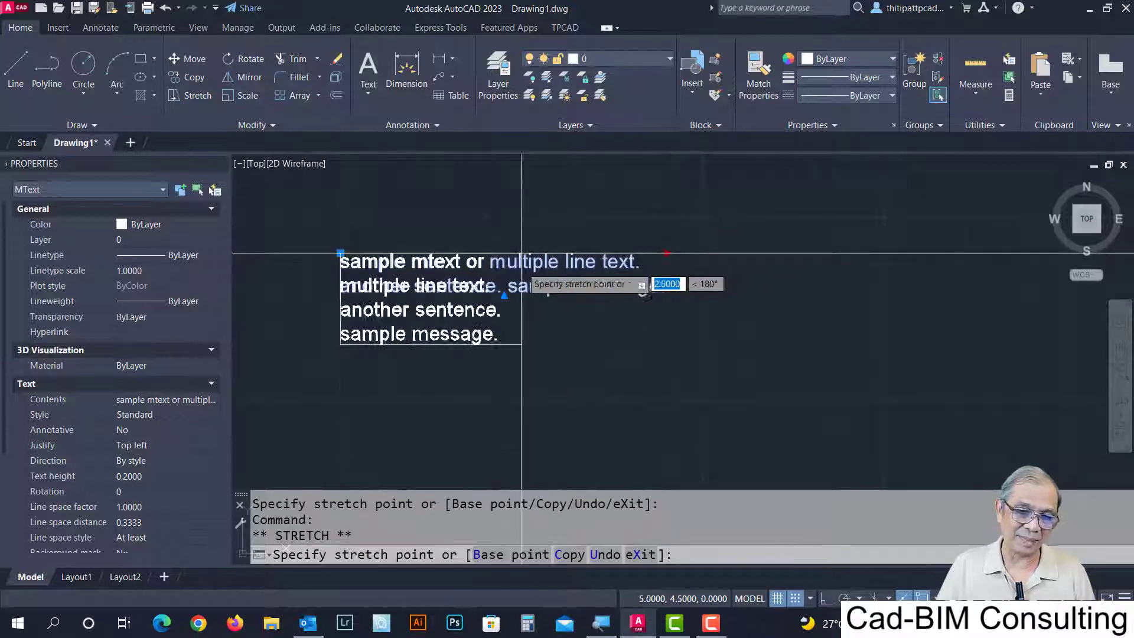
{"action": "left_click", "coordinate": [486, 253]}
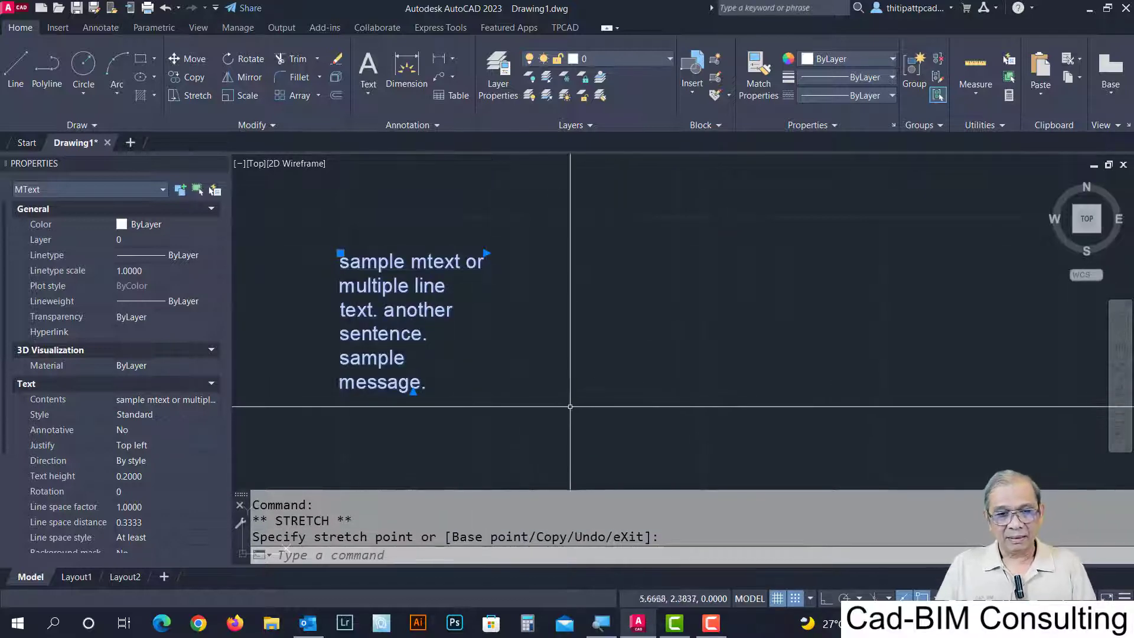
{"action": "middle_click_drag", "start_coordinate": [487, 375], "coordinate": [549, 367]}
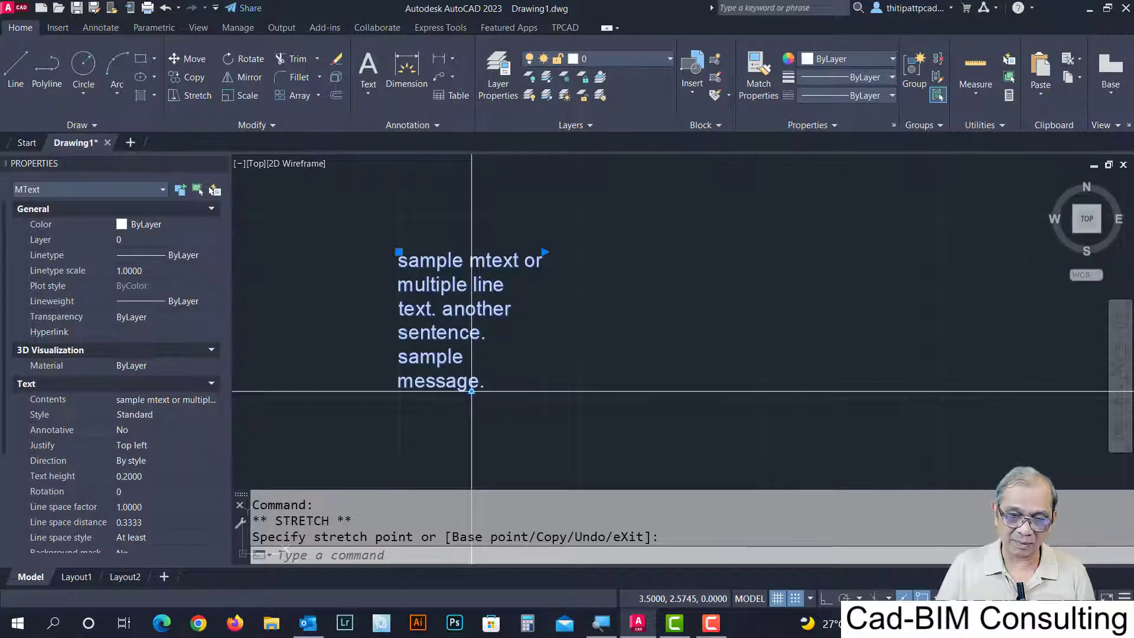
Lengthen the paragraph's column-height grip so the text fits one six-line column.
{"action": "left_click", "coordinate": [471, 390]}
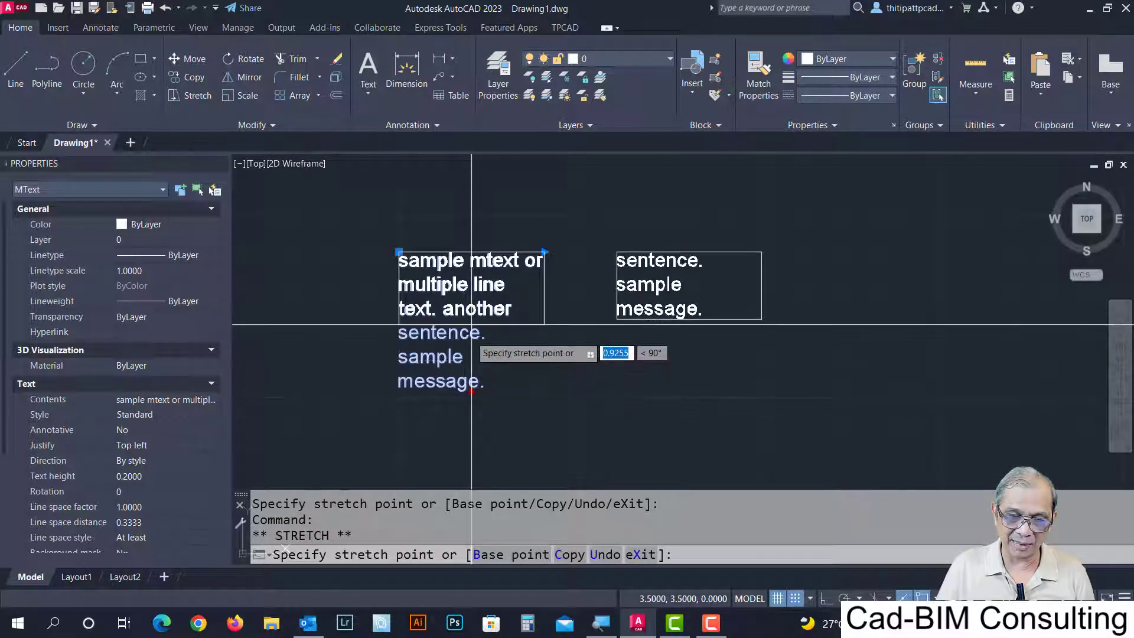
{"action": "left_click", "coordinate": [471, 323]}
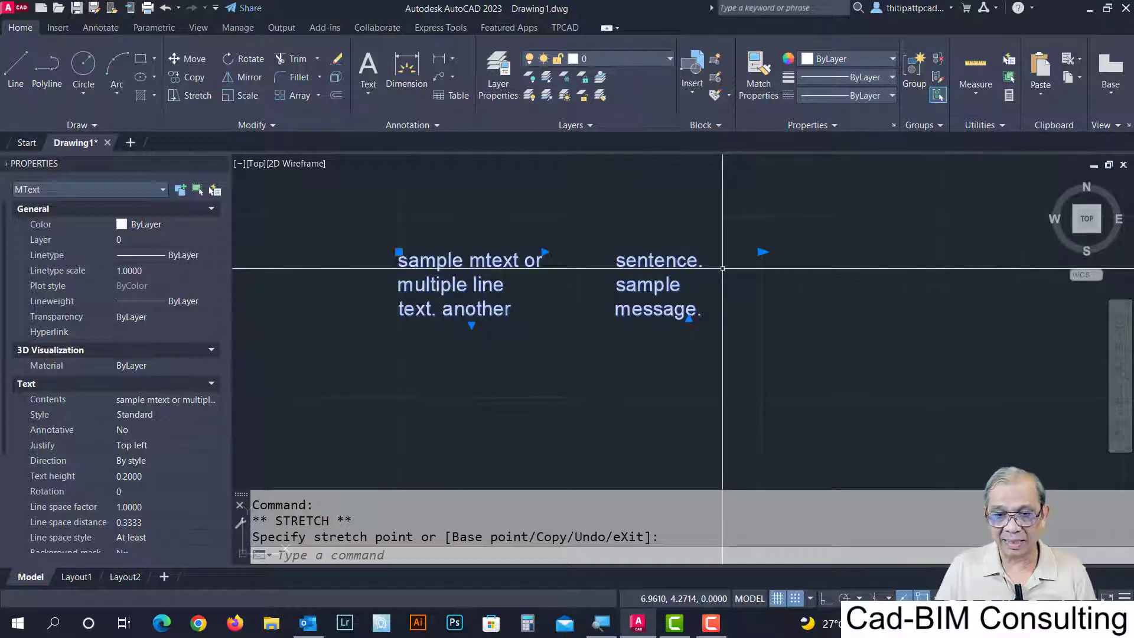
{"action": "left_click", "coordinate": [471, 324]}
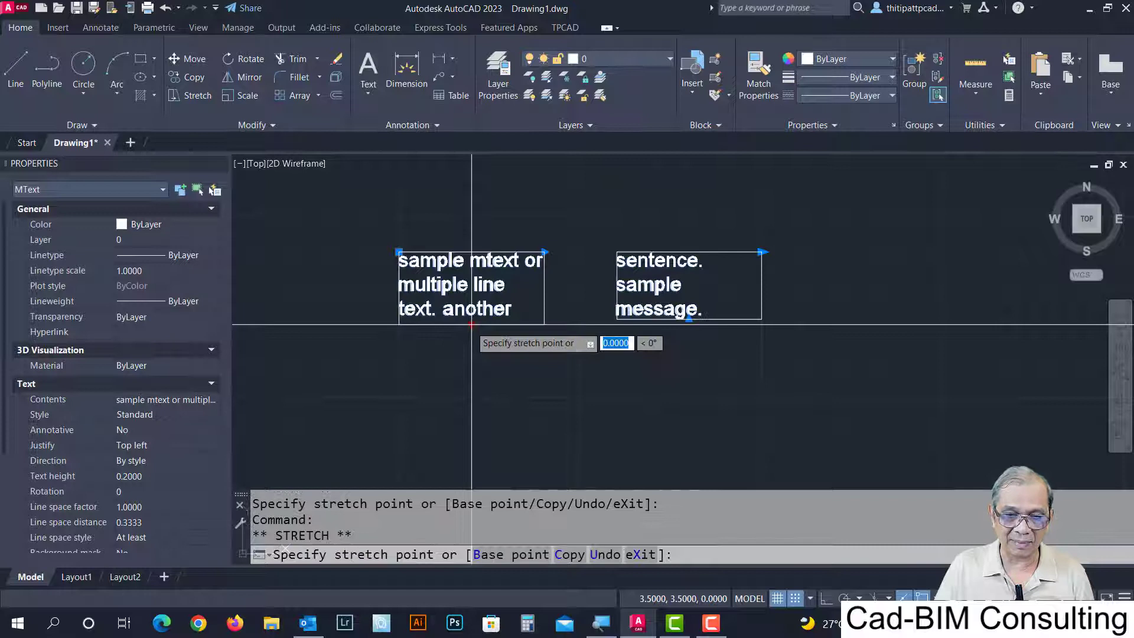
{"action": "left_click", "coordinate": [471, 433]}
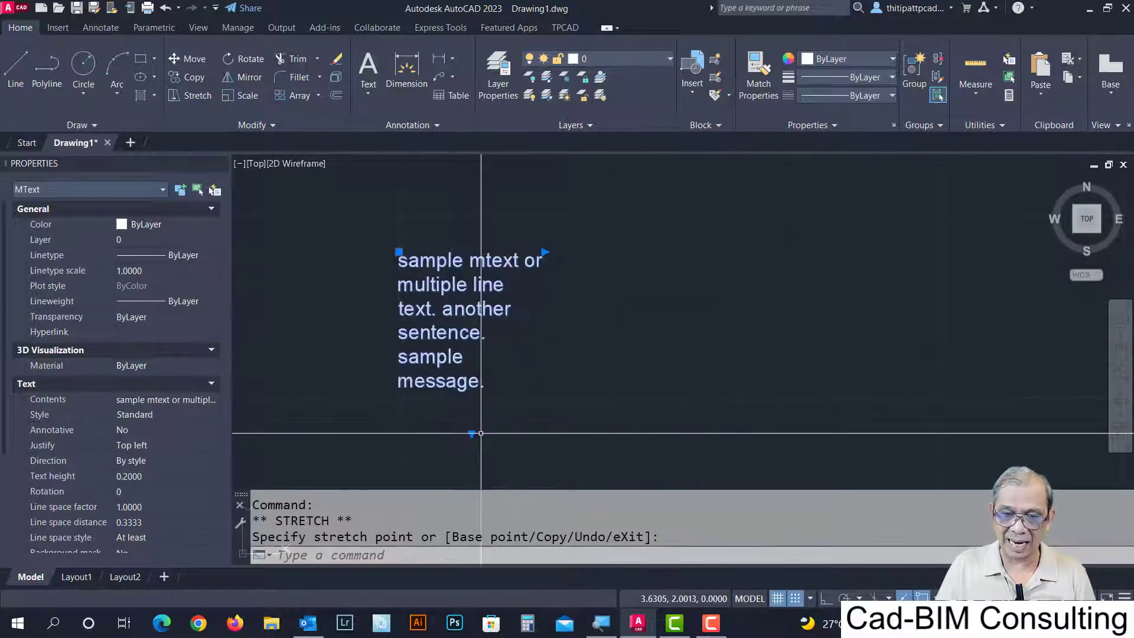
{"action": "middle_click_drag", "start_coordinate": [552, 326], "coordinate": [533, 320]}
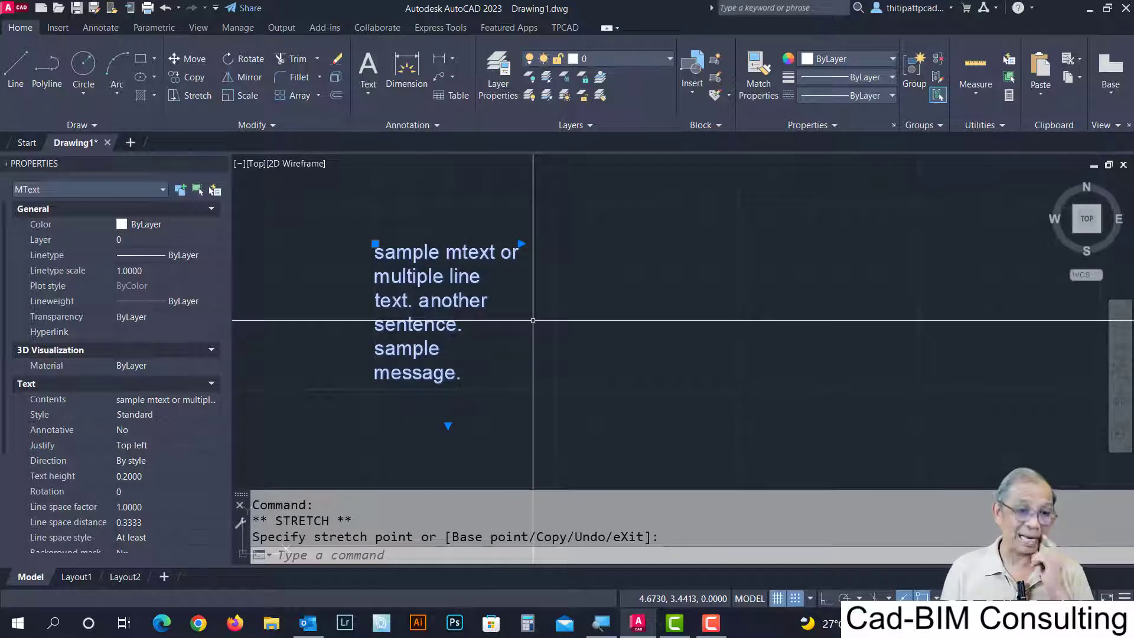
{"action": "middle_click_drag", "start_coordinate": [533, 320], "coordinate": [506, 304]}
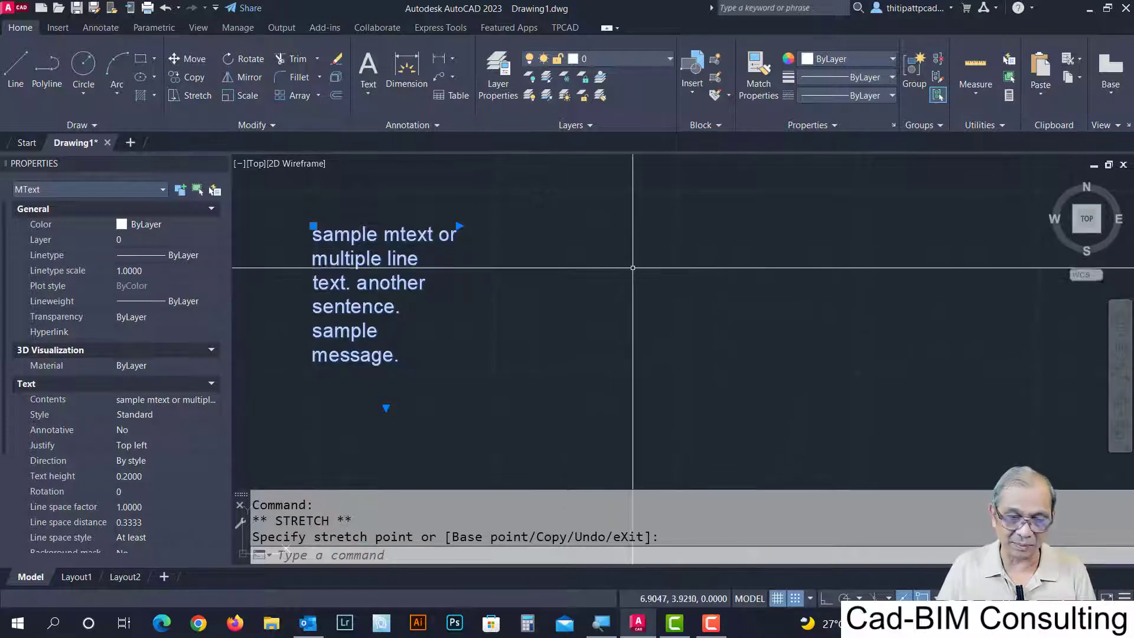
Cancel the stretch and place a new MText box right of the paragraph.
{"action": "key", "text": "Escape"}
{"action": "key", "text": "Escape"}
{"action": "type", "text": "mtext"}
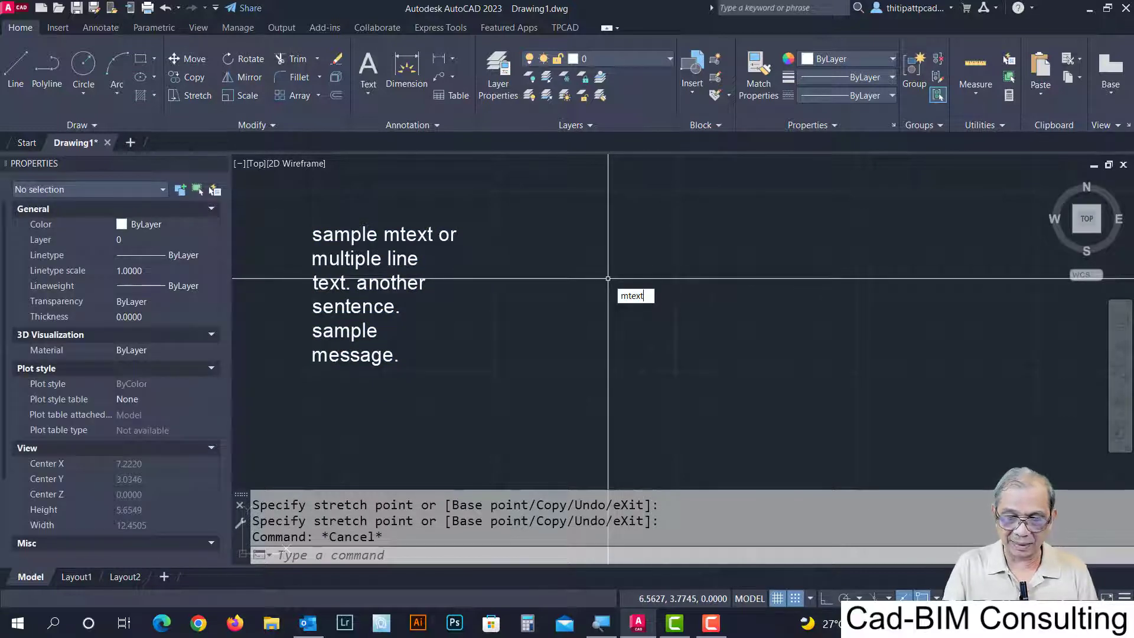
{"action": "key", "text": "Return"}
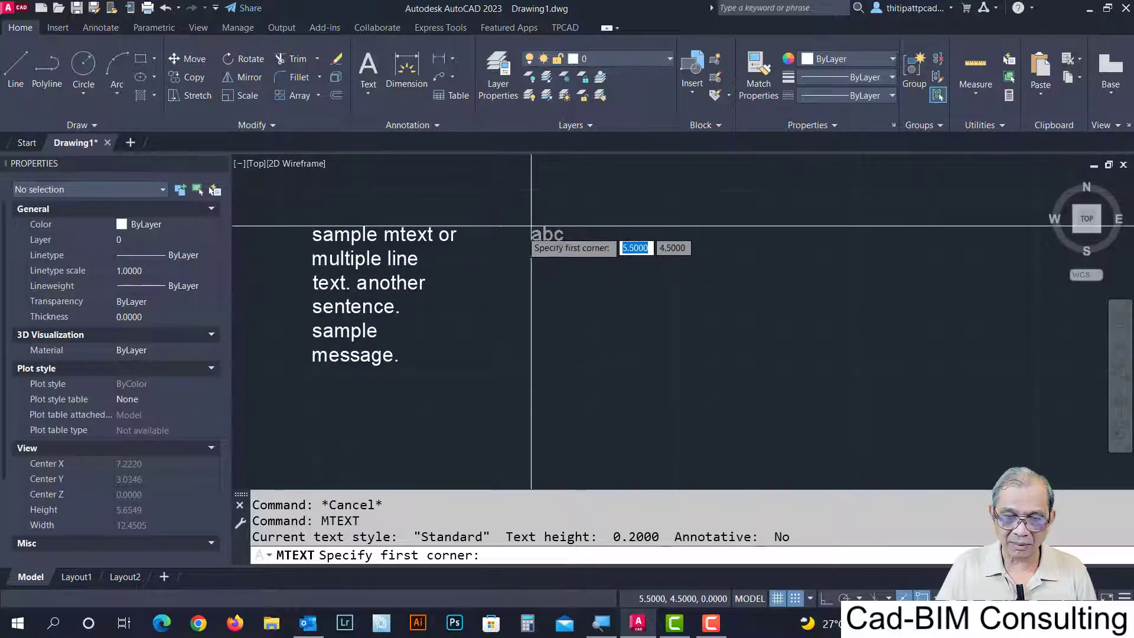
{"action": "left_click", "coordinate": [531, 226]}
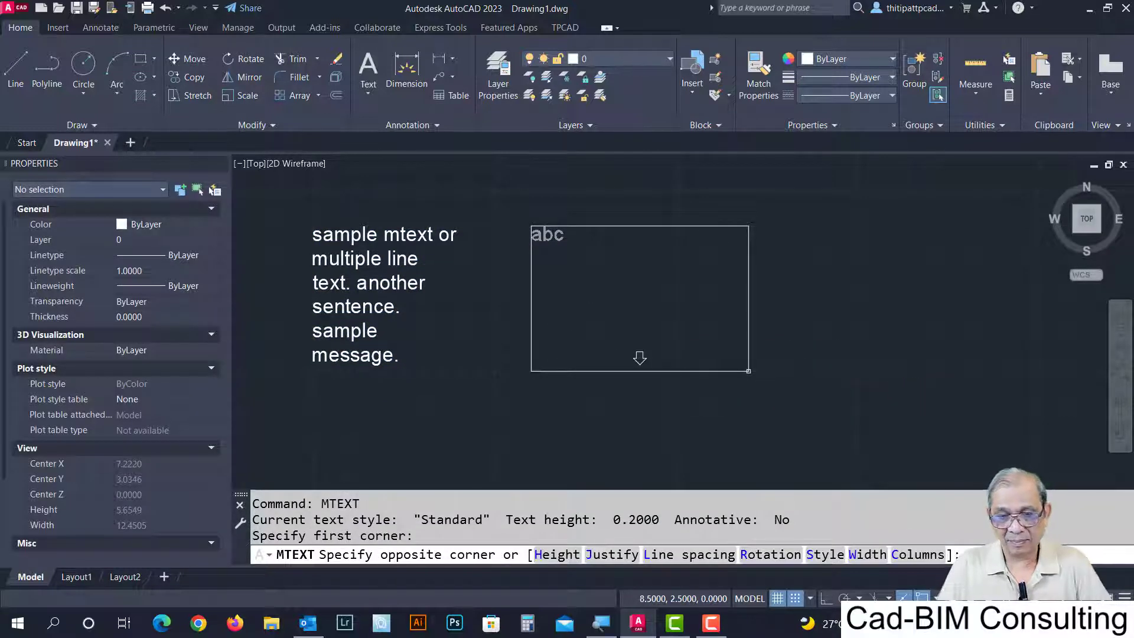
{"action": "left_click", "coordinate": [739, 368]}
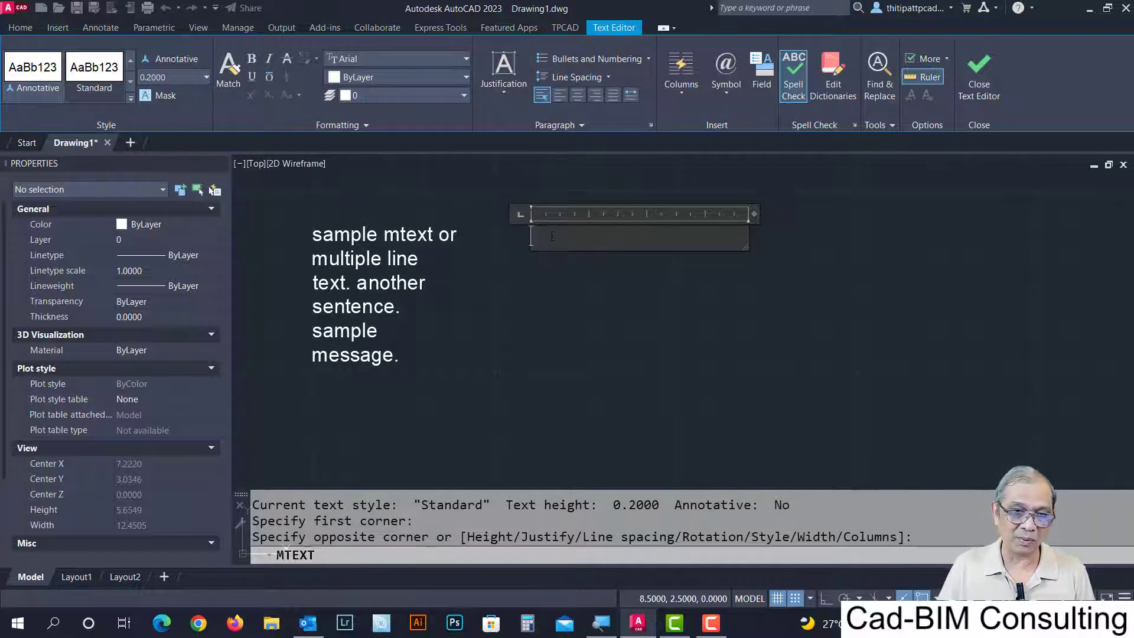
Switch the font to Bahnschrift and enter 'new font file. sample text. another text.'.
{"action": "left_click", "coordinate": [466, 59]}
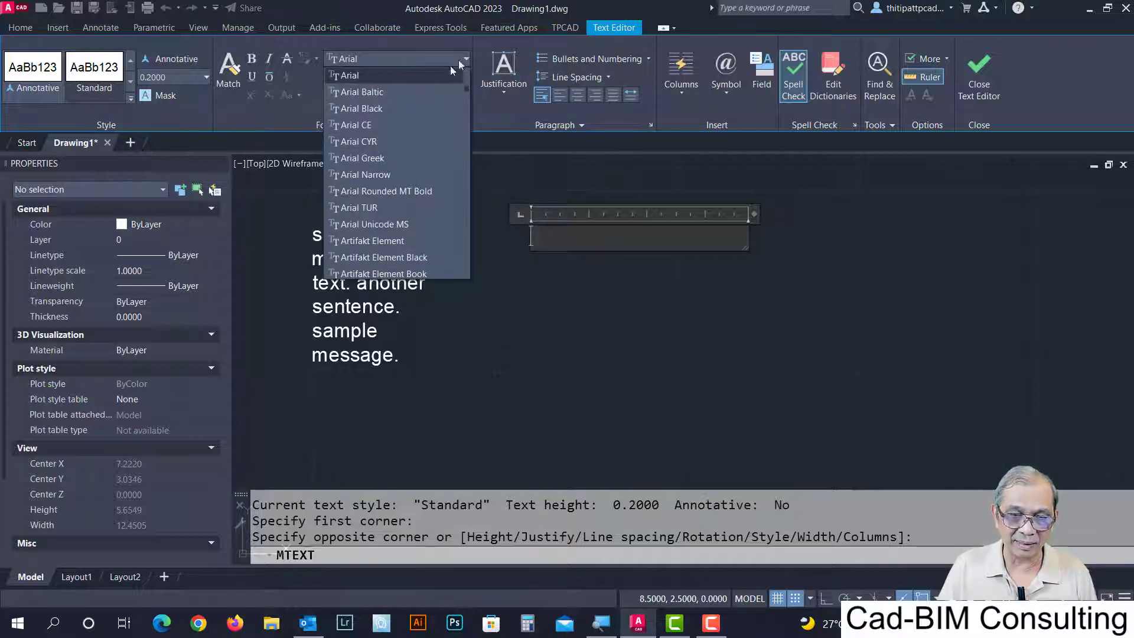
{"action": "scroll", "coordinate": [417, 200], "scroll_direction": "down", "scroll_amount": 3}
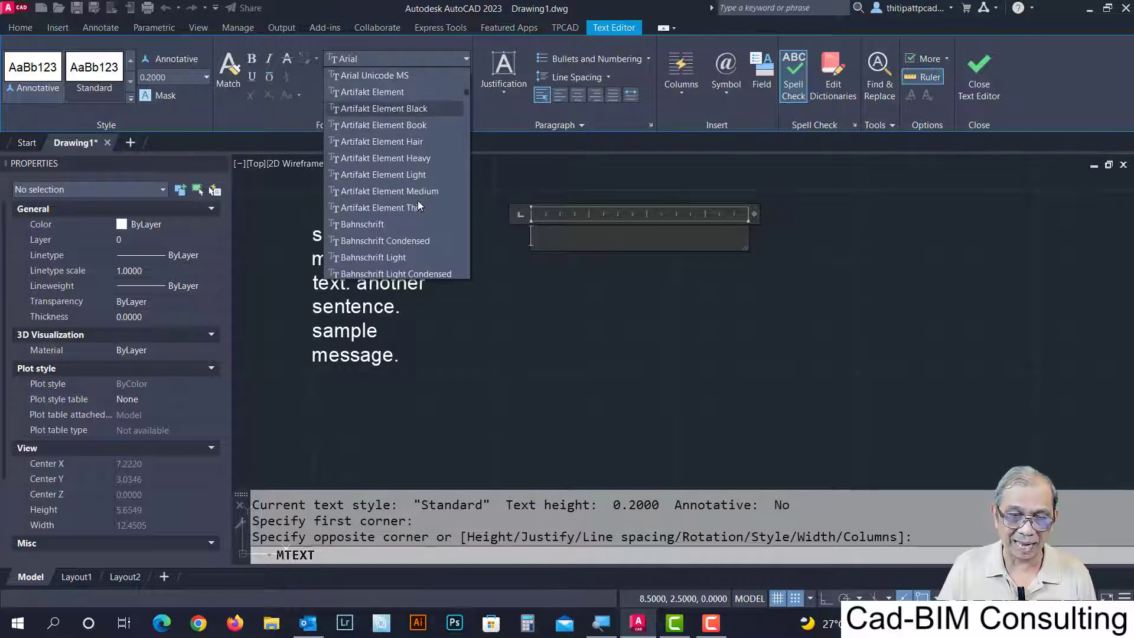
{"action": "left_click", "coordinate": [391, 230]}
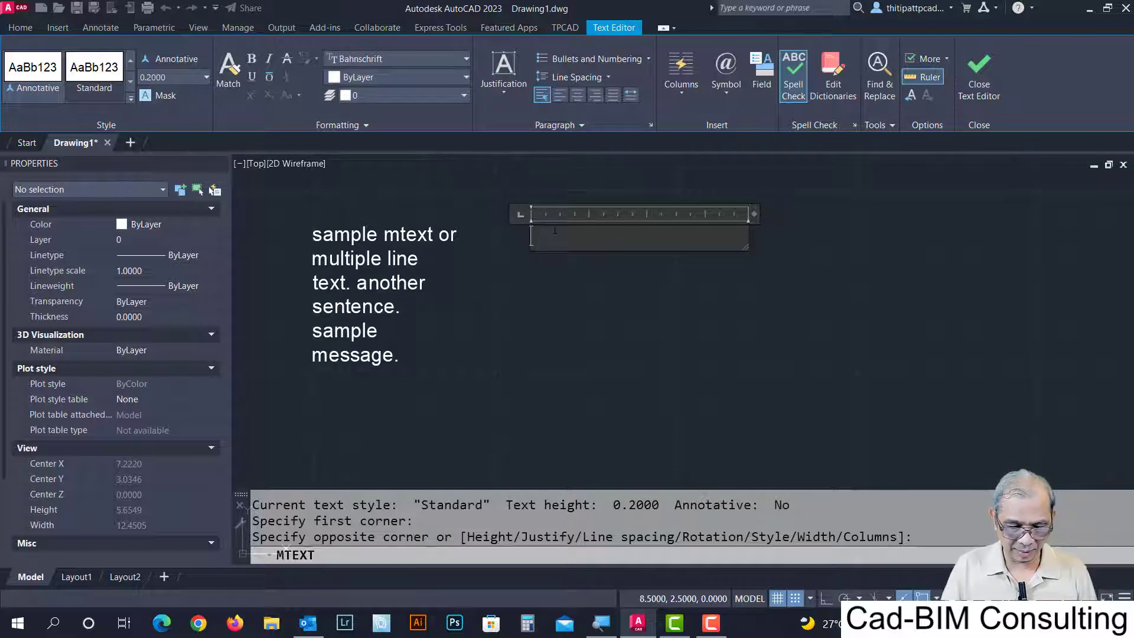
{"action": "type", "text": "new fo"}
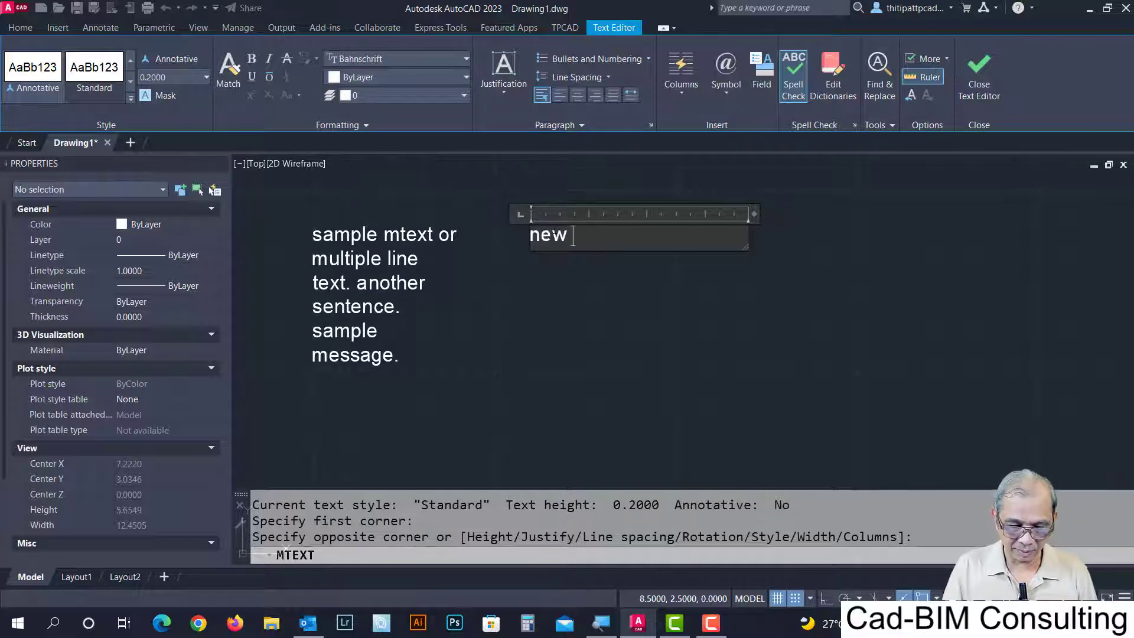
{"action": "type", "text": "nt fi"}
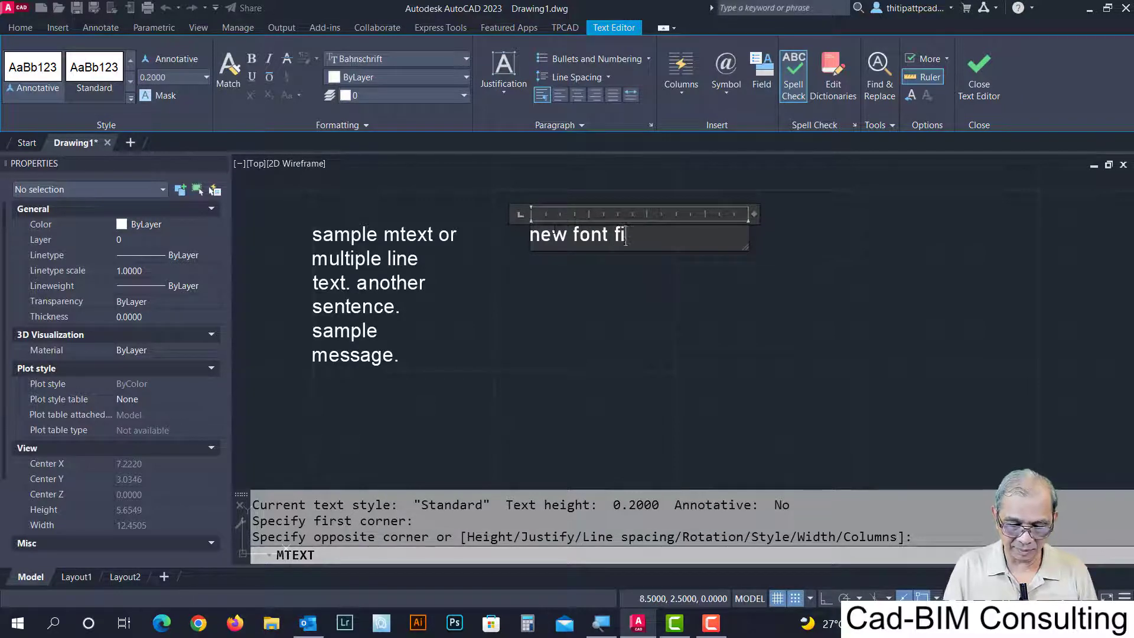
{"action": "type", "text": "le."}
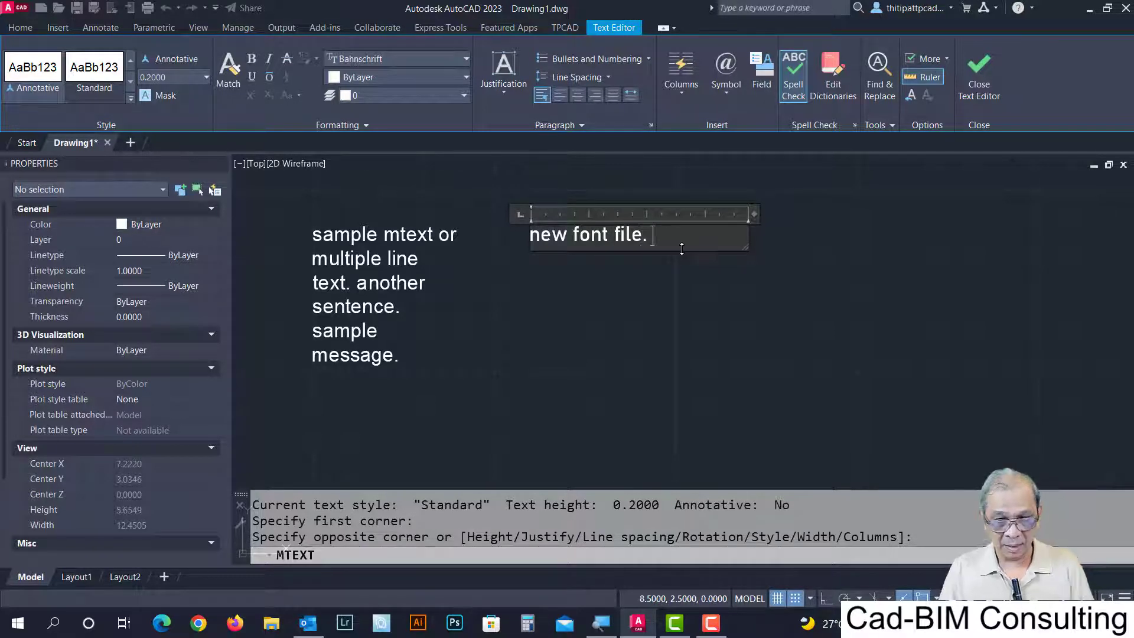
{"action": "type", "text": " sample"}
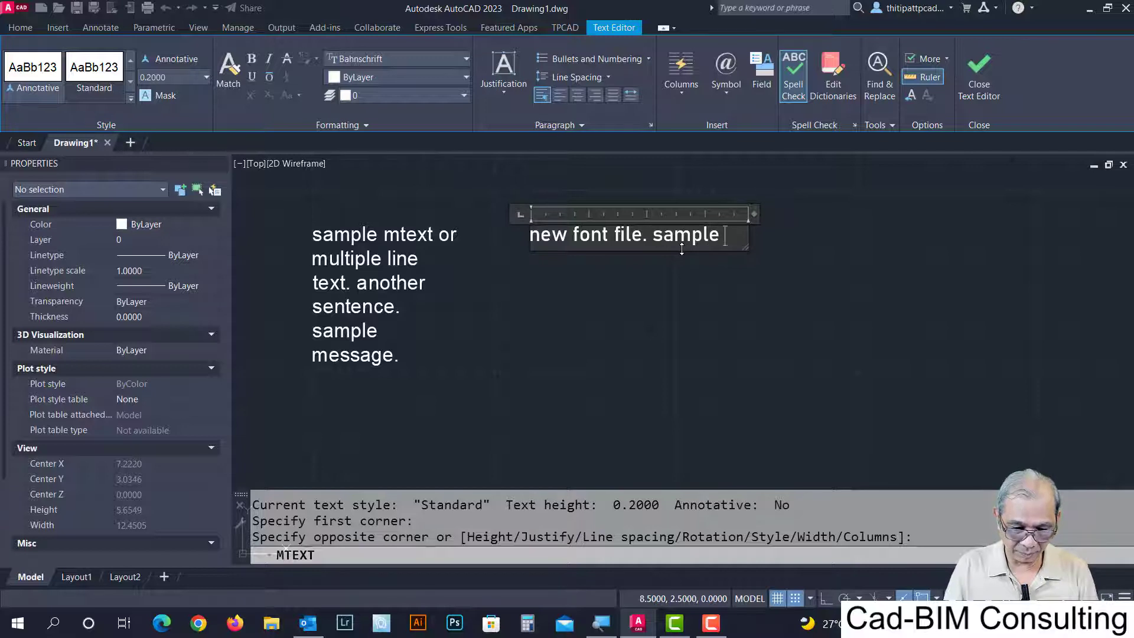
{"action": "type", "text": " text"}
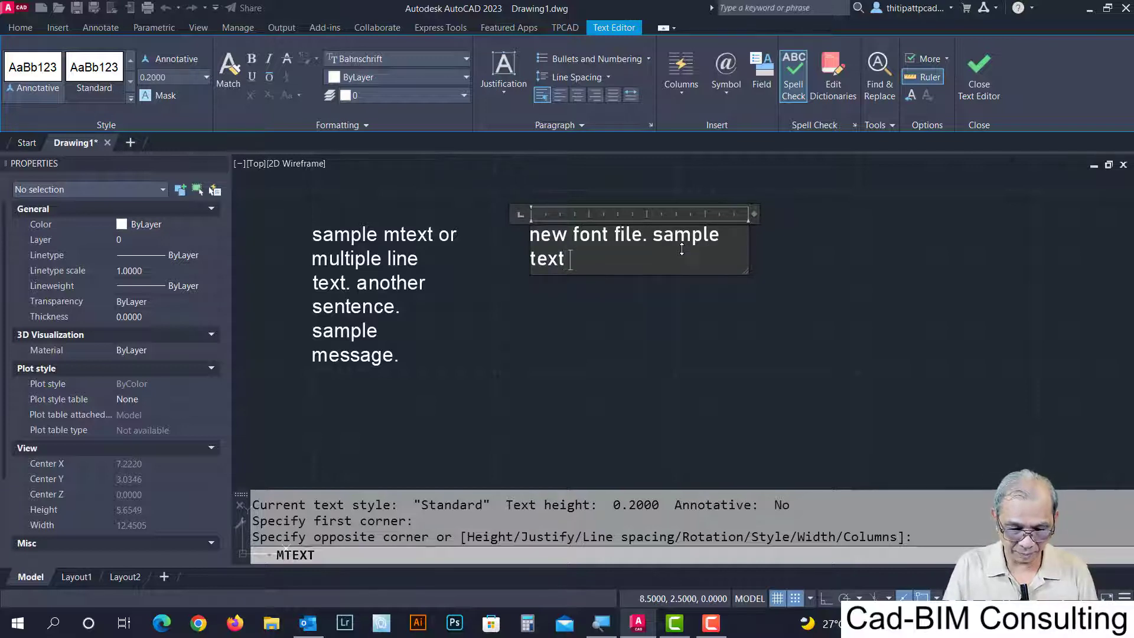
{"action": "type", "text": ". ano"}
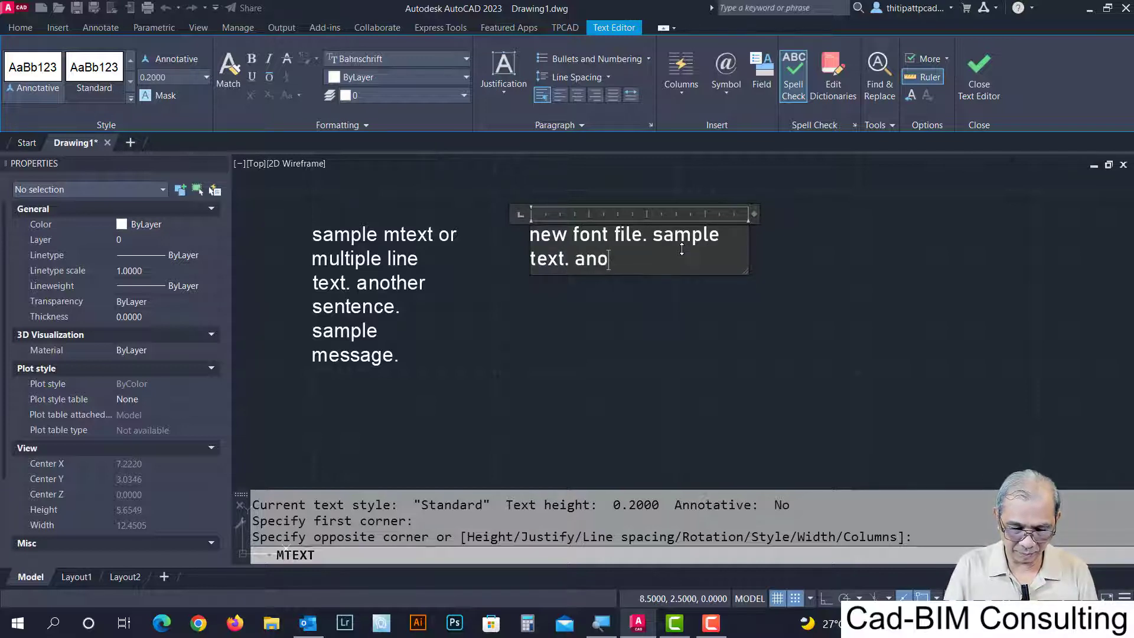
{"action": "type", "text": "the rt"}
{"action": "key", "text": "BackSpace"}
{"action": "key", "text": "BackSpace"}
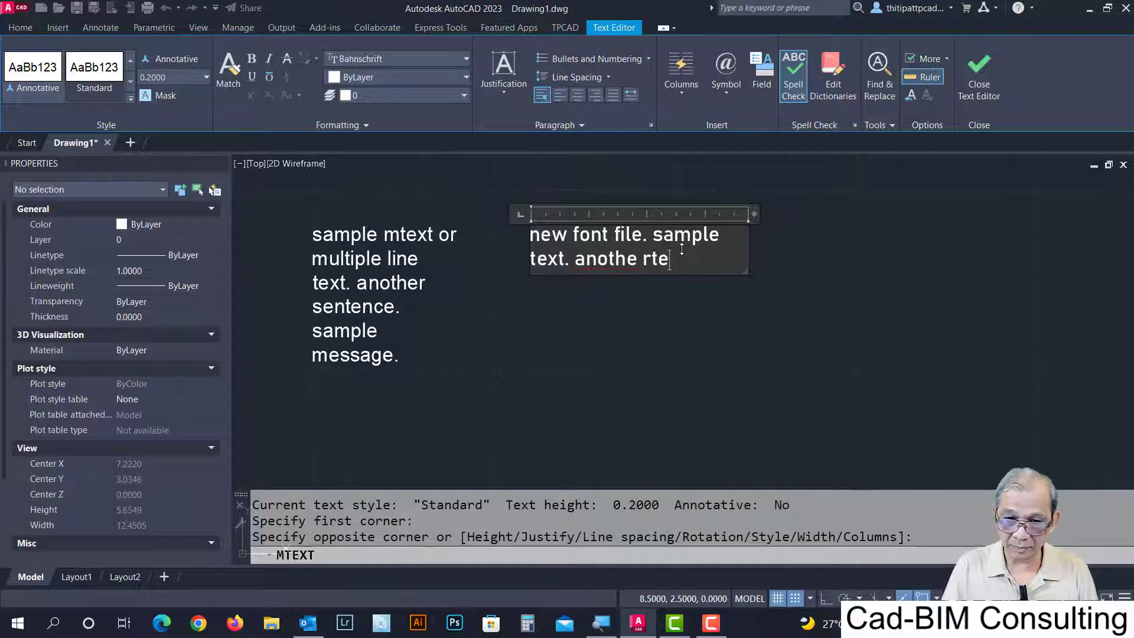
{"action": "key", "text": "BackSpace"}
{"action": "key", "text": "BackSpace"}
{"action": "key", "text": "BackSpace"}
{"action": "key", "text": "BackSpace"}
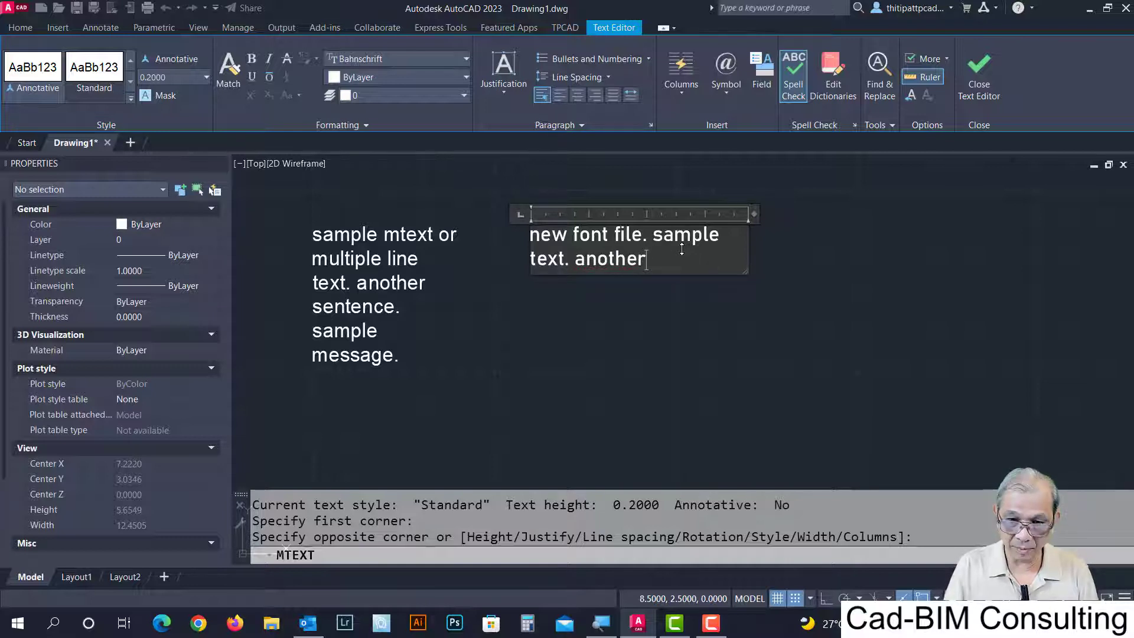
{"action": "type", "text": "text."}
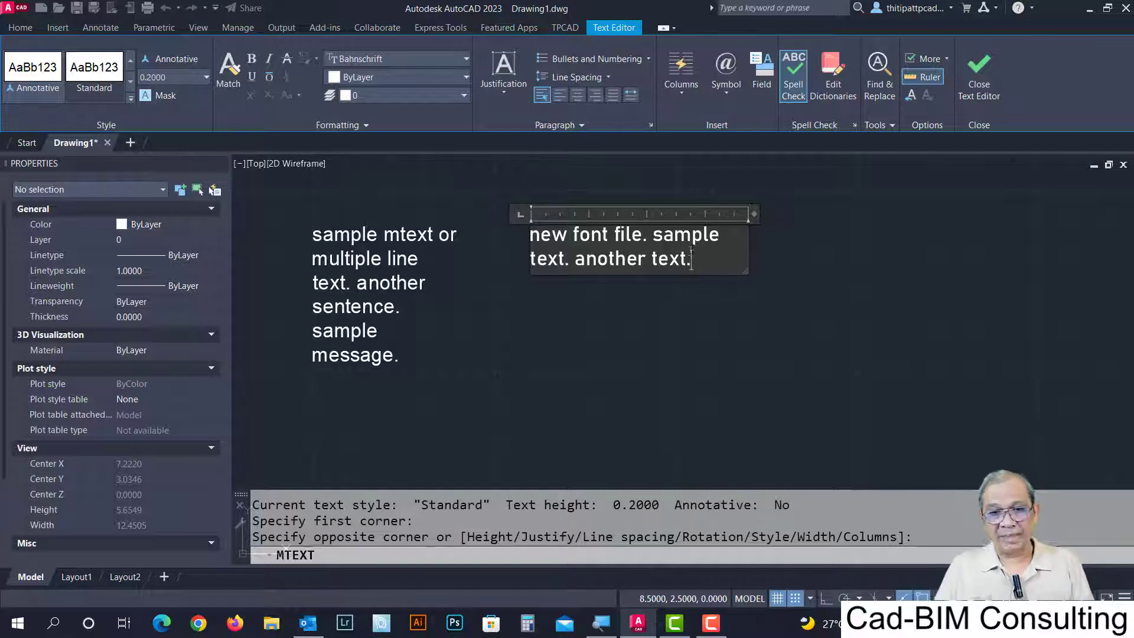
Make 'sample text. another text.' italic Arial at height 0.4 and place the text.
{"action": "left_click_drag", "start_coordinate": [653, 234], "coordinate": [692, 260]}
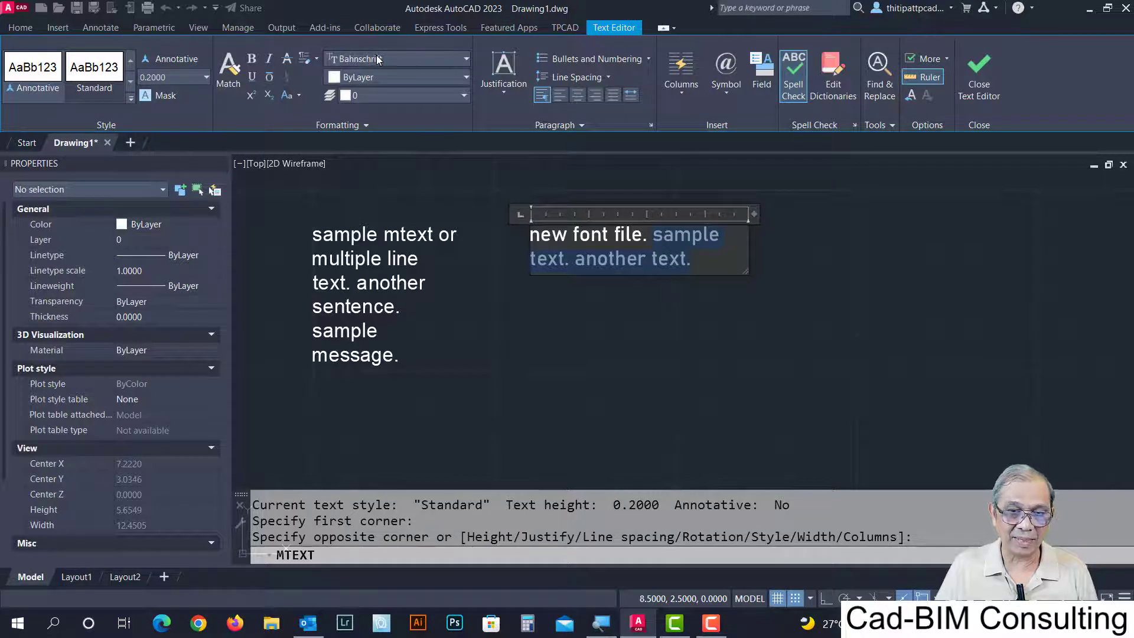
{"action": "left_click", "coordinate": [354, 59]}
{"action": "scroll", "coordinate": [374, 111], "scroll_direction": "up", "scroll_amount": 3}
{"action": "scroll", "coordinate": [374, 111], "scroll_direction": "up", "scroll_amount": 2}
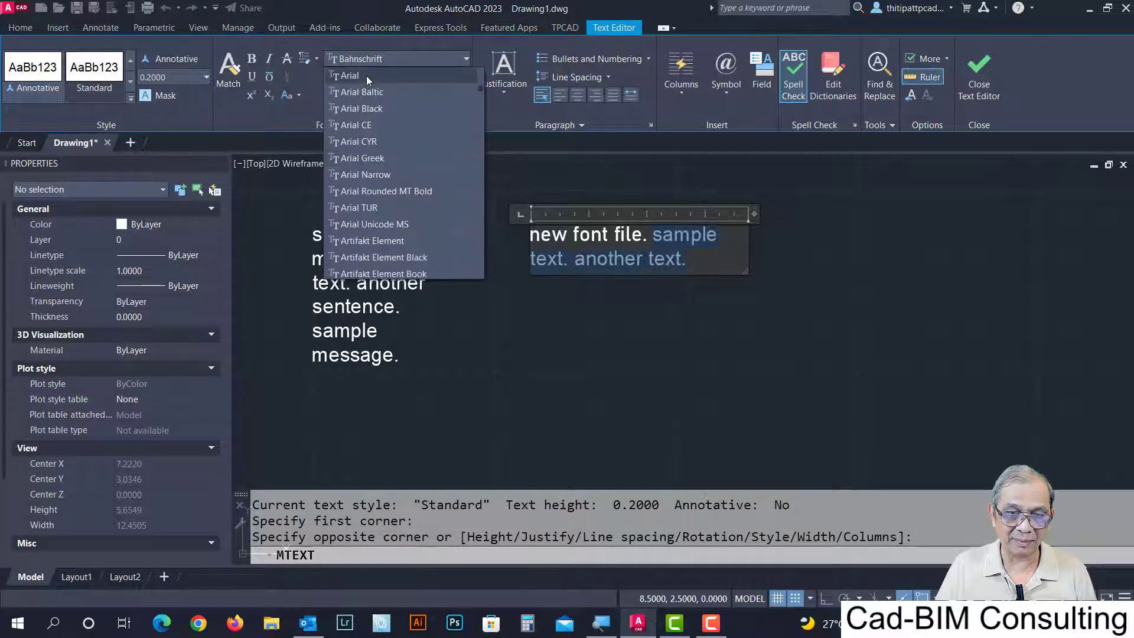
{"action": "left_click", "coordinate": [355, 75]}
{"action": "left_click", "coordinate": [269, 60]}
{"action": "type", "text": "4"}
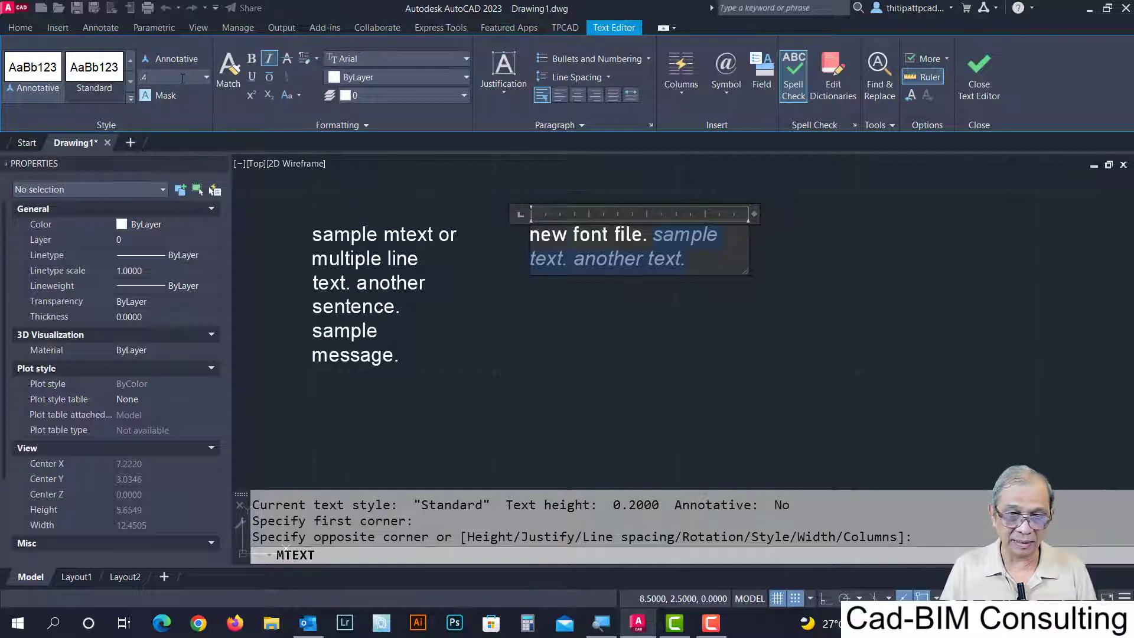
{"action": "key", "text": "Return"}
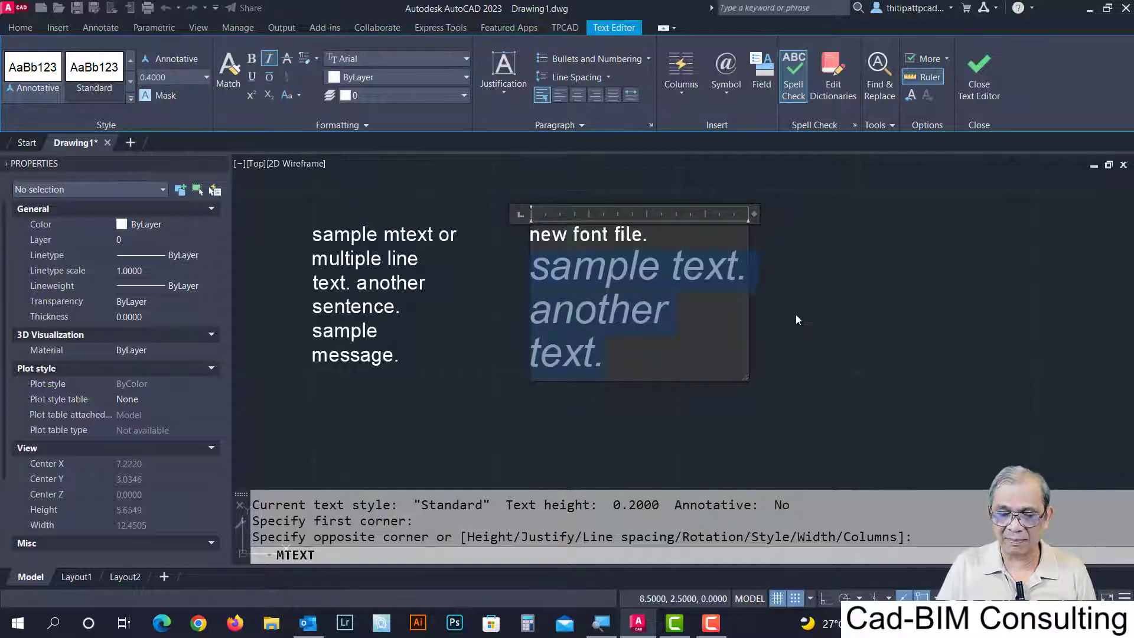
{"action": "left_click", "coordinate": [796, 315]}
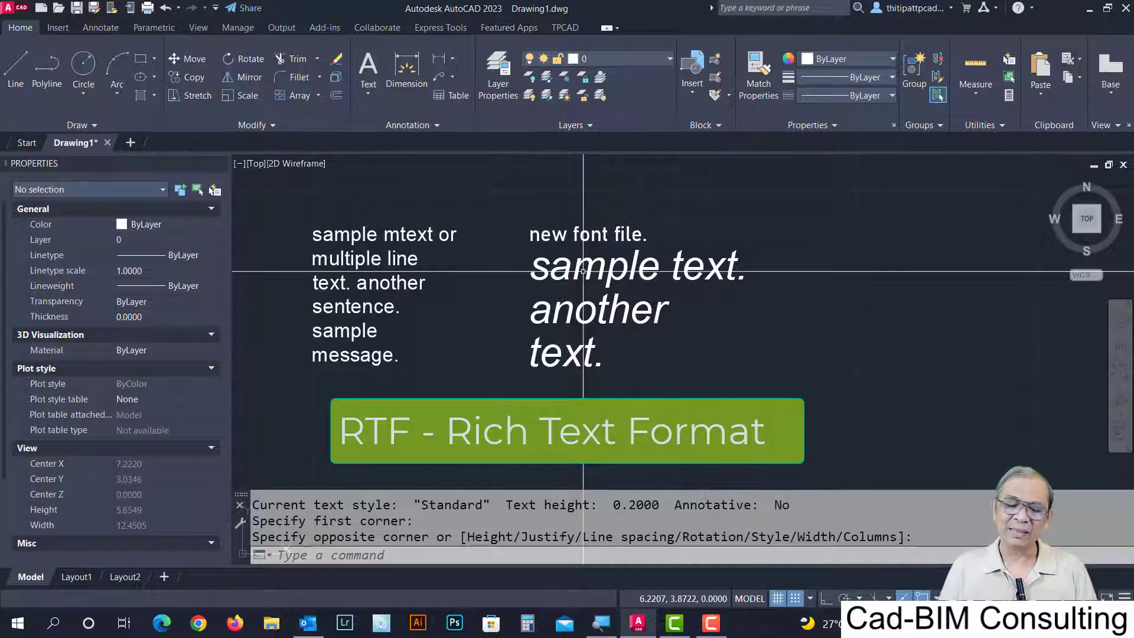
Draw a new MText box and choose Import Text from the Text Editor tools.
{"action": "middle_click_drag", "start_coordinate": [675, 307], "coordinate": [489, 296]}
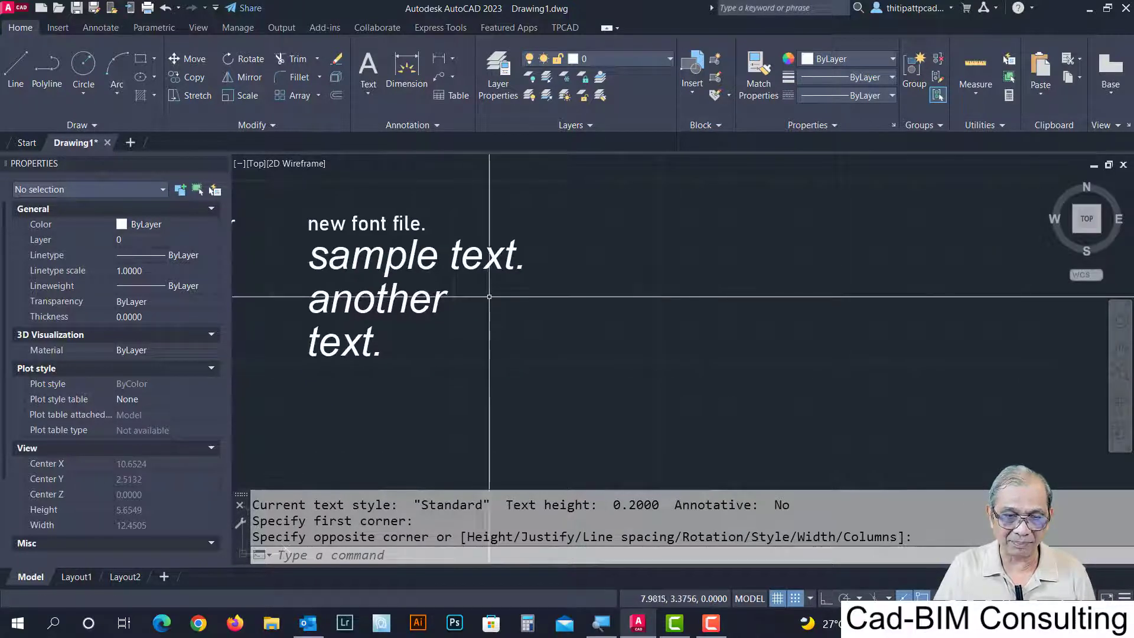
{"action": "middle_click_drag", "start_coordinate": [652, 314], "coordinate": [566, 330]}
{"action": "type", "text": "mte"}
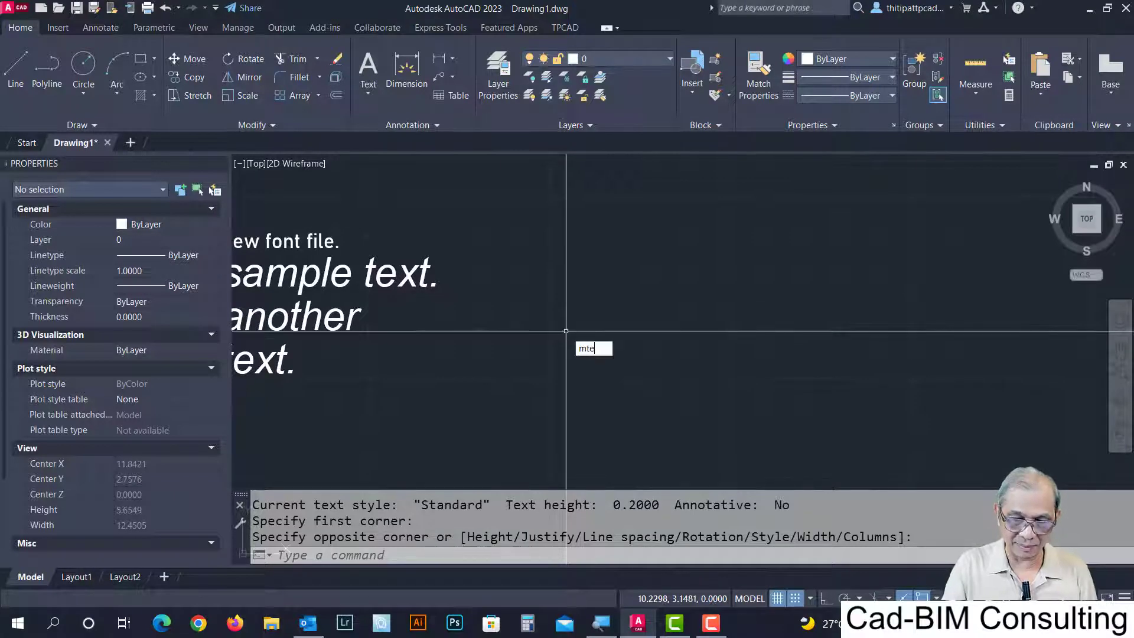
{"action": "type", "text": "xt"}
{"action": "key", "text": "Return"}
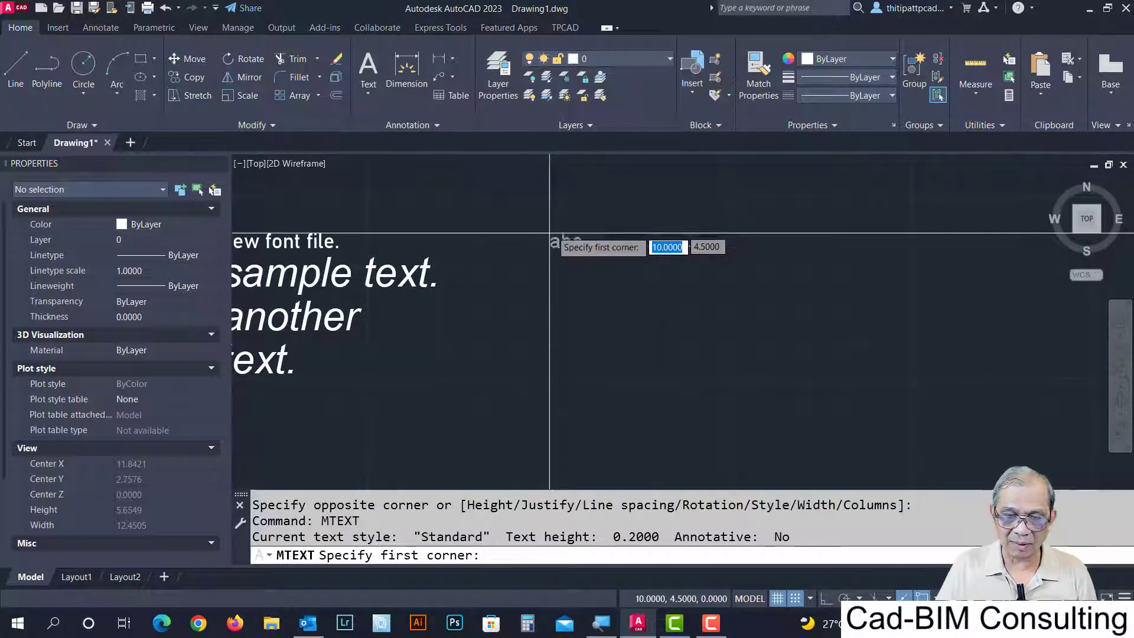
{"action": "left_click", "coordinate": [550, 233]}
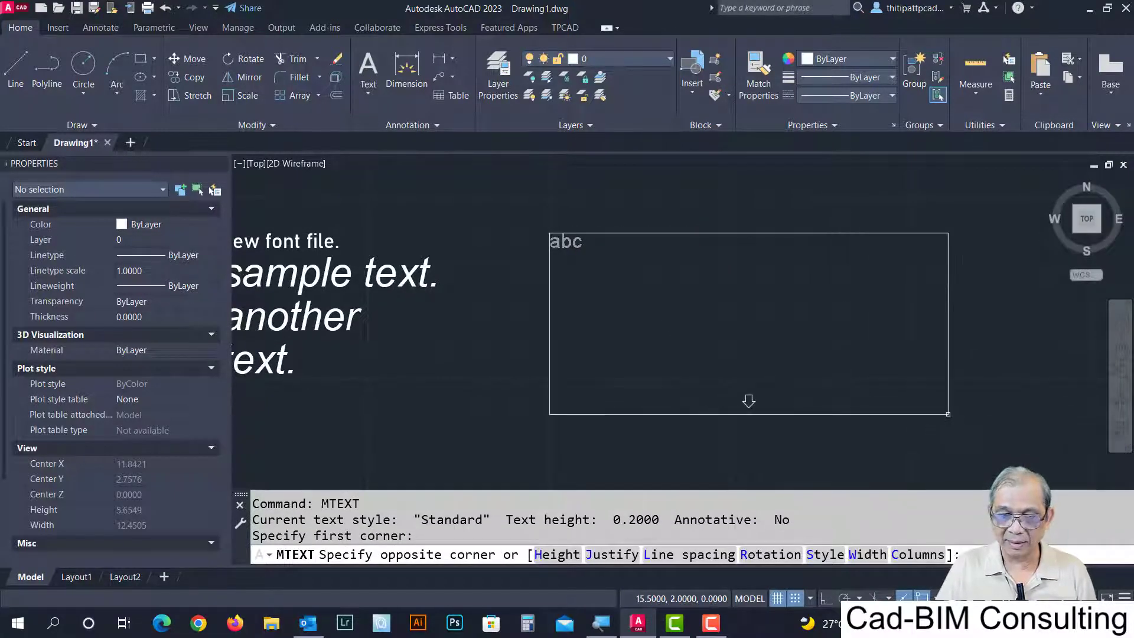
{"action": "left_click", "coordinate": [947, 414]}
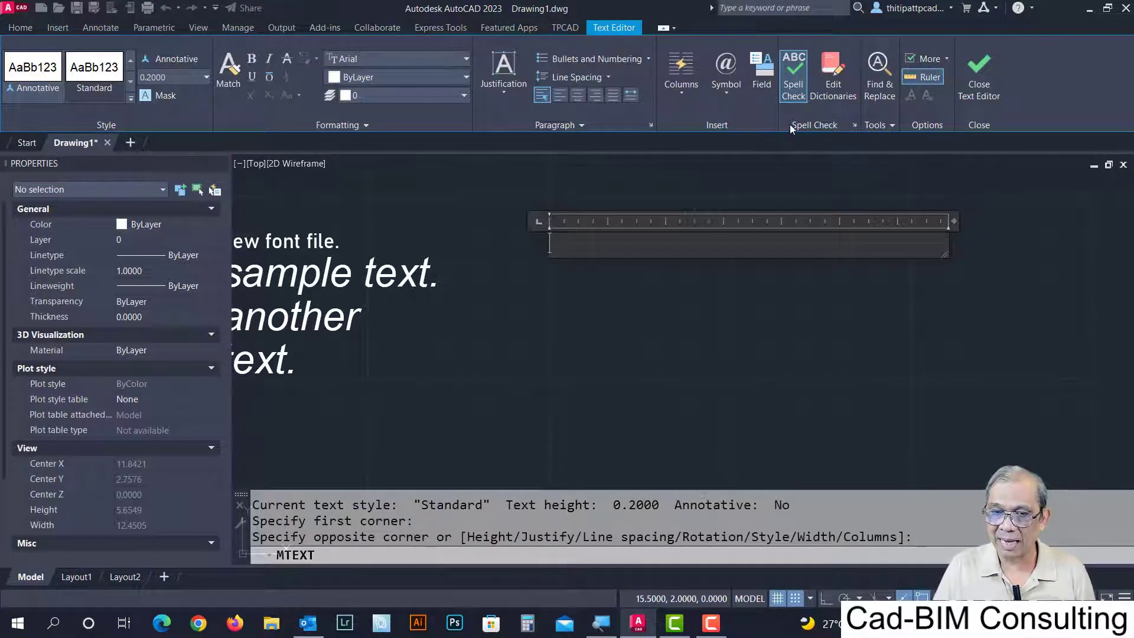
{"action": "left_click", "coordinate": [892, 126]}
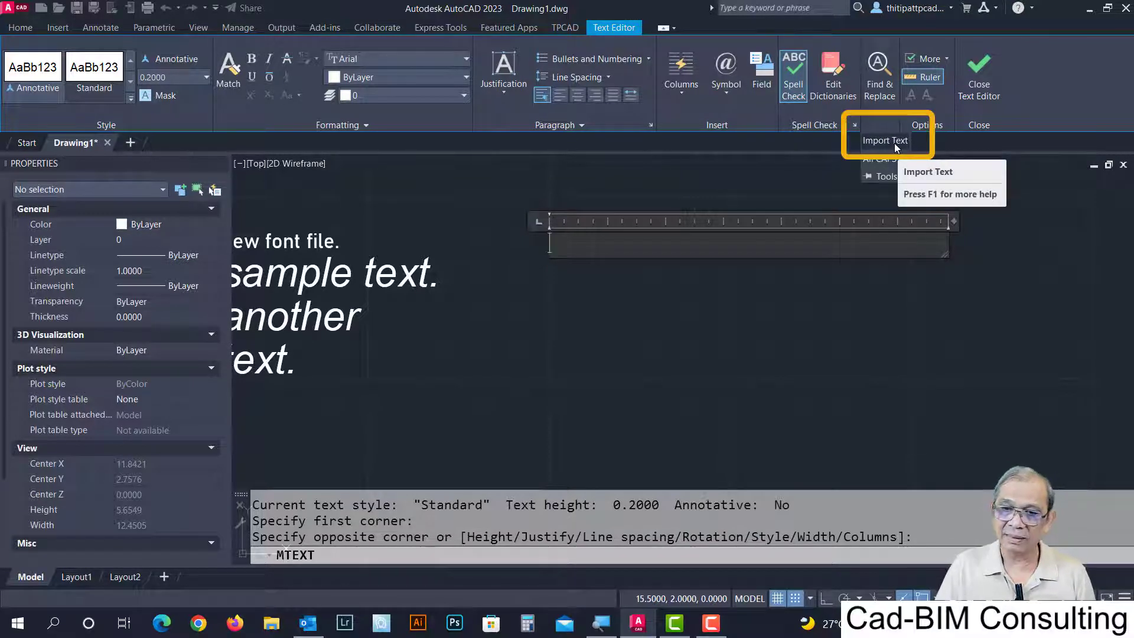
{"action": "left_click", "coordinate": [888, 142]}
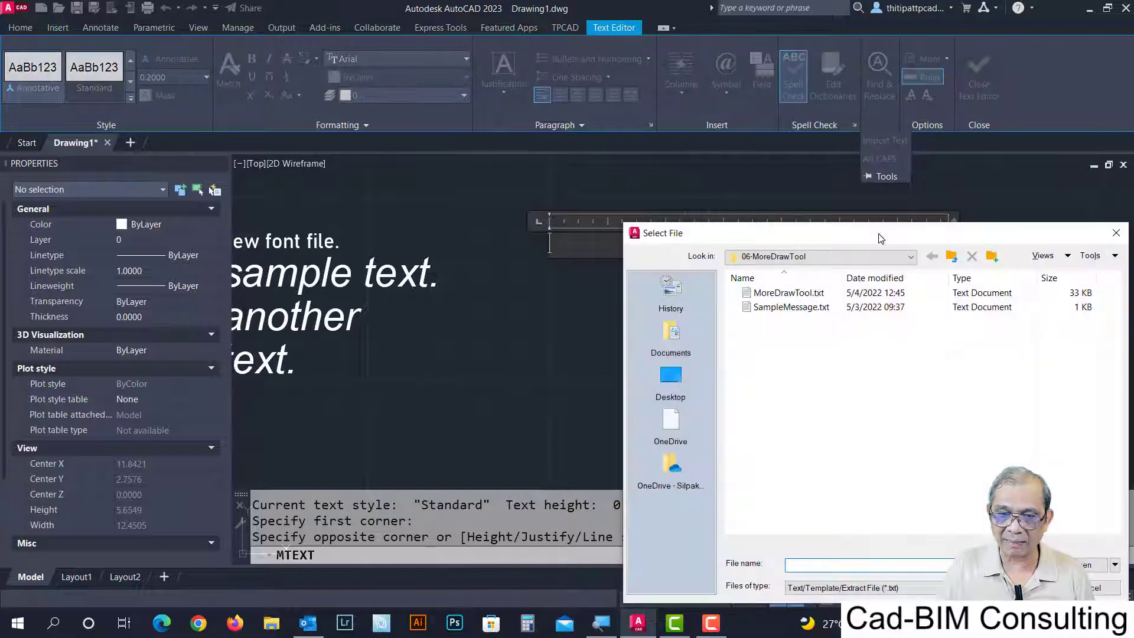
Import SampleMessage.txt from the 06-MoreDrawTool folder with .txt as the file type.
{"action": "left_click_drag", "start_coordinate": [875, 230], "coordinate": [474, 70]}
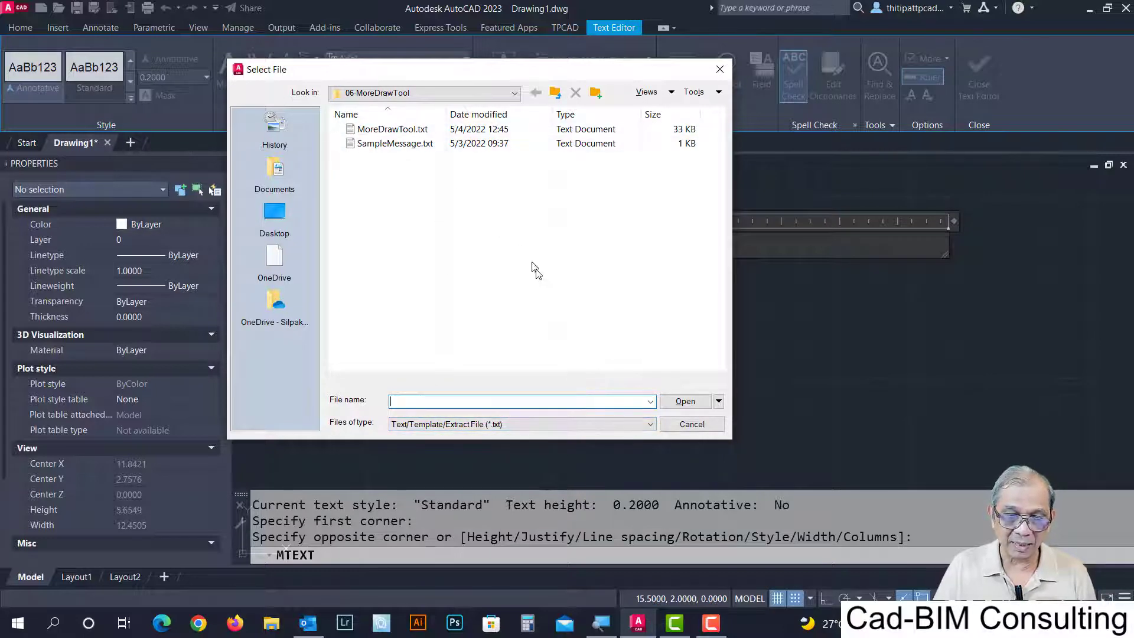
{"action": "left_click", "coordinate": [649, 424]}
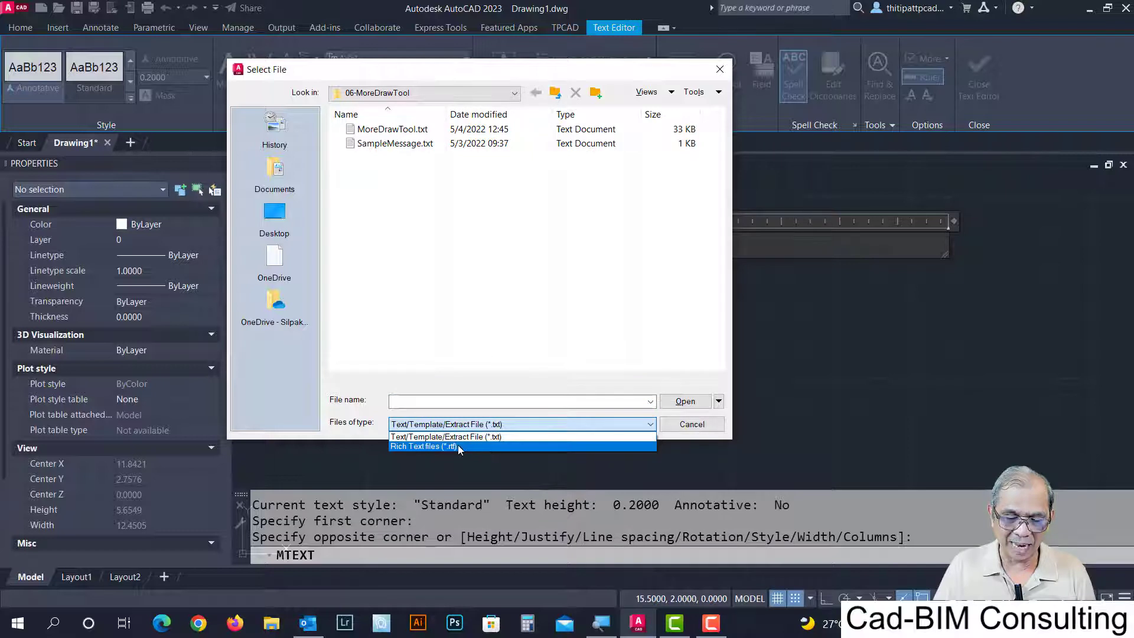
{"action": "left_click", "coordinate": [464, 328]}
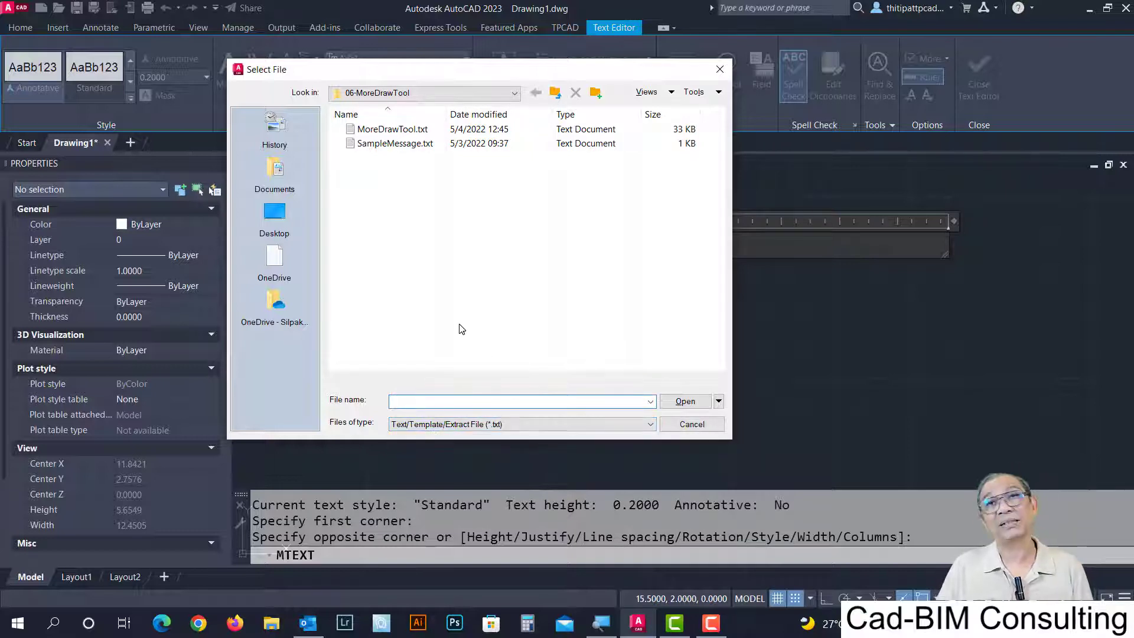
{"action": "left_click", "coordinate": [386, 144]}
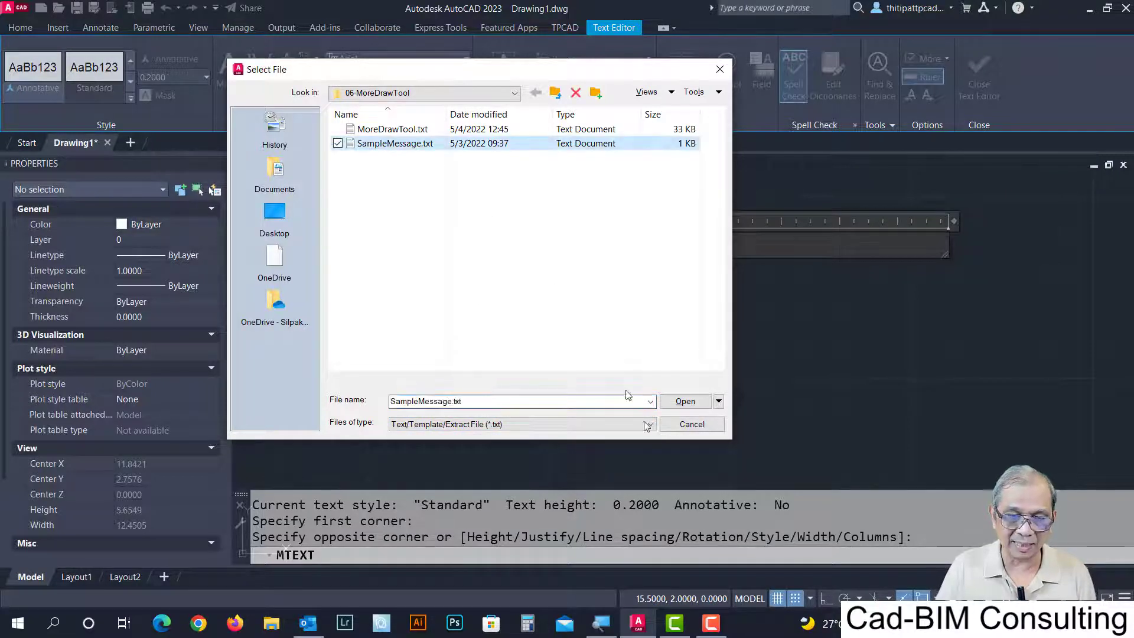
{"action": "left_click", "coordinate": [684, 402]}
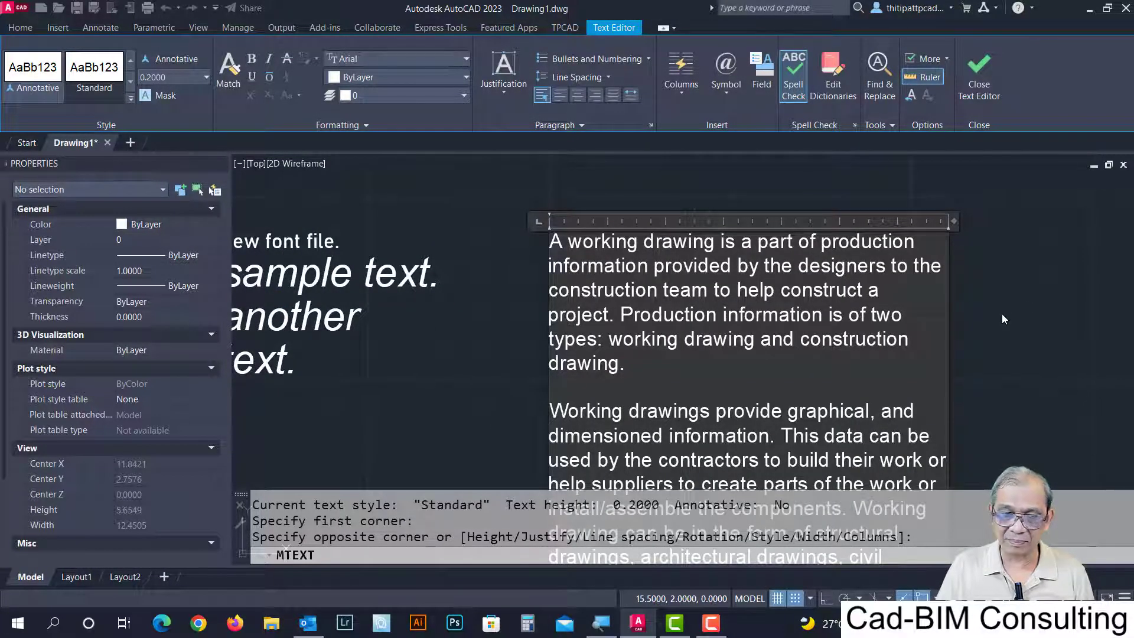
Commit the imported paragraphs and widen their column using the width grip.
{"action": "left_click", "coordinate": [1026, 310]}
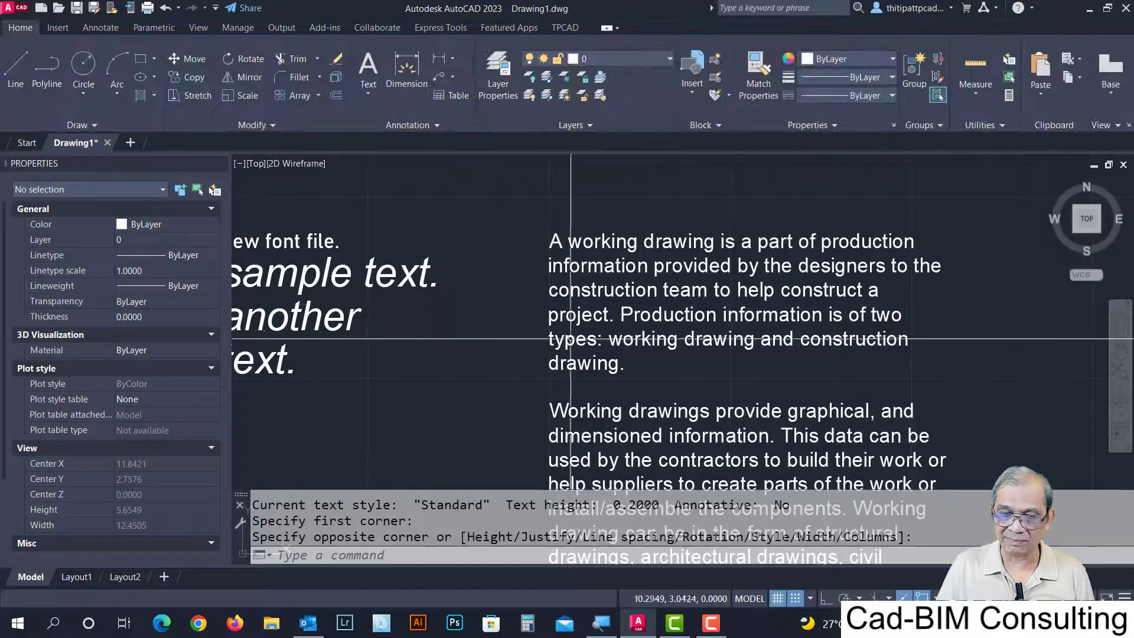
{"action": "scroll", "coordinate": [692, 353], "scroll_direction": "down", "scroll_amount": 3}
{"action": "middle_click_drag", "start_coordinate": [692, 353], "coordinate": [458, 248]}
{"action": "scroll", "coordinate": [458, 248], "scroll_direction": "up", "scroll_amount": 2}
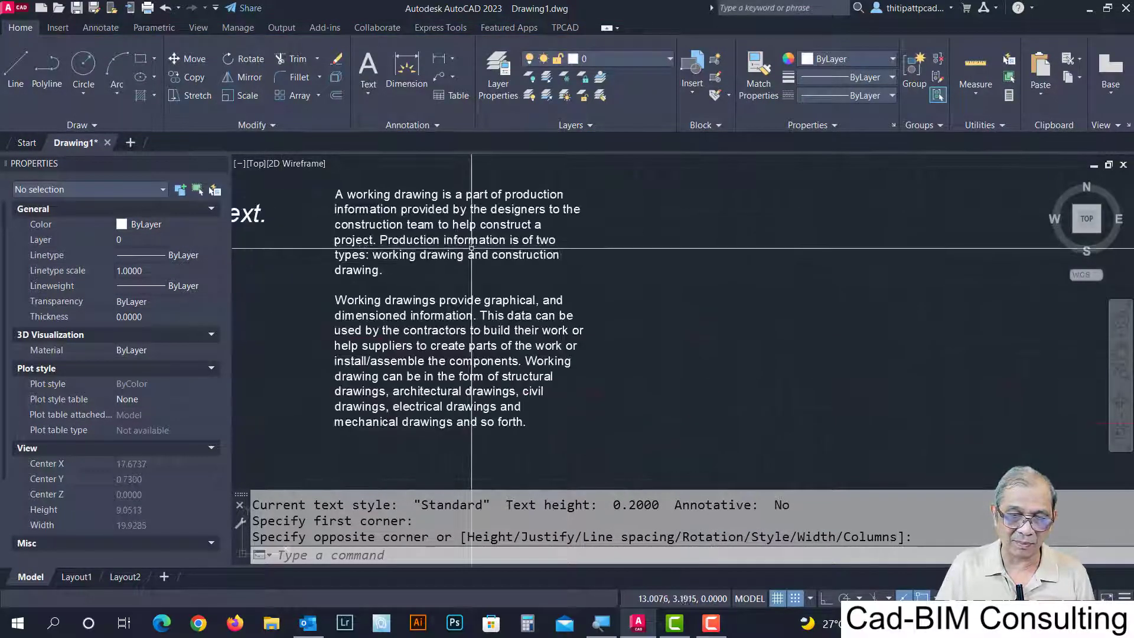
{"action": "left_click", "coordinate": [459, 244]}
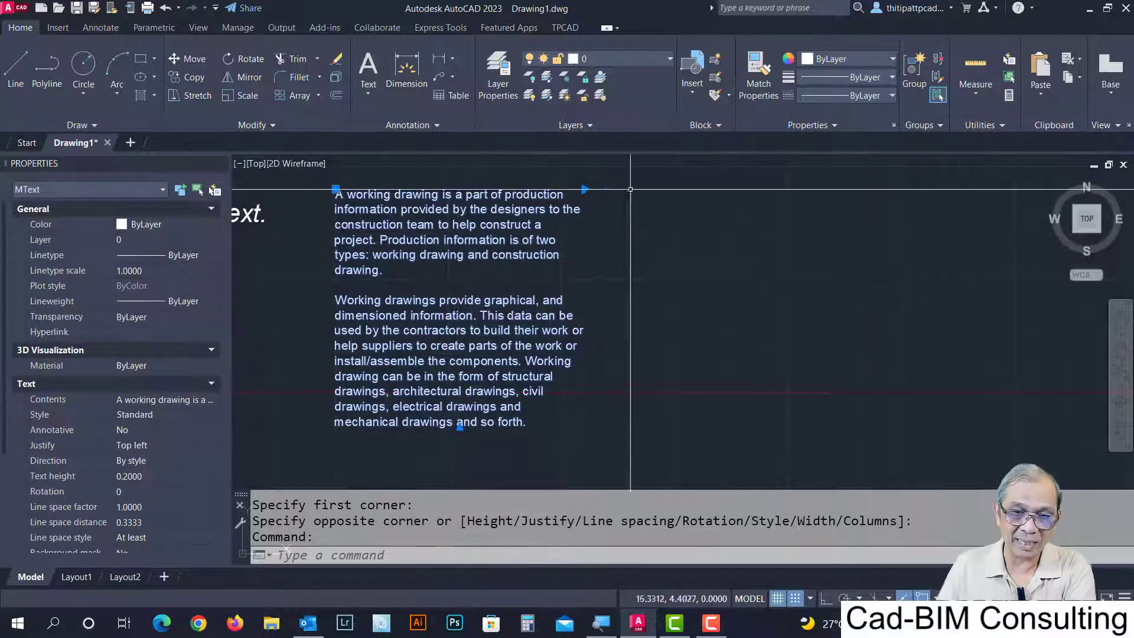
{"action": "left_click", "coordinate": [585, 189]}
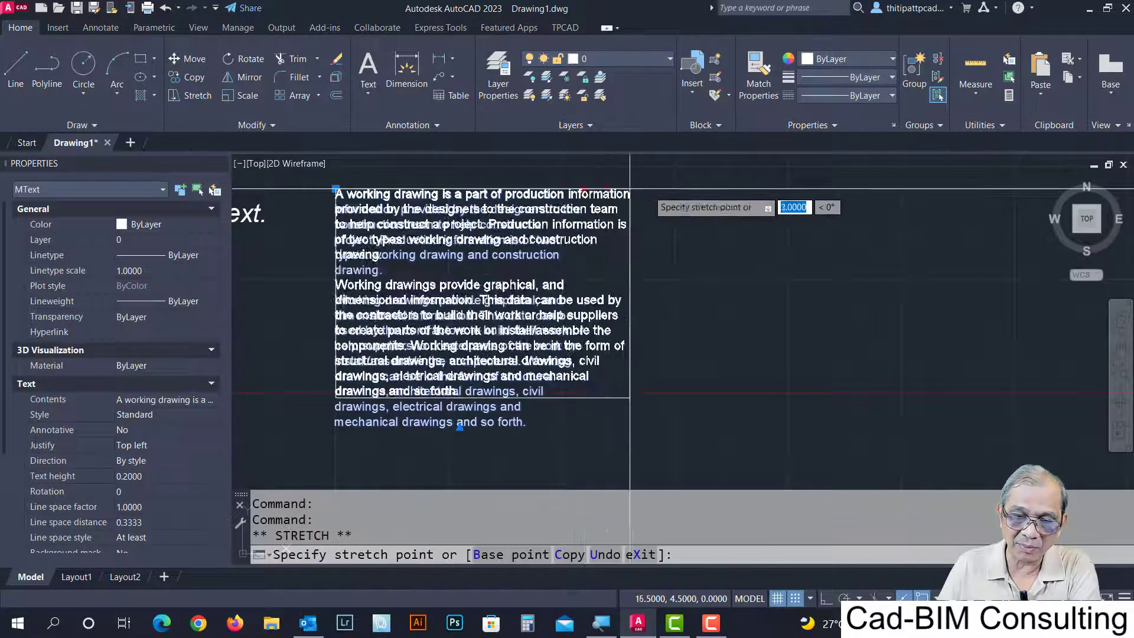
{"action": "left_click", "coordinate": [720, 189]}
{"action": "left_click", "coordinate": [720, 189]}
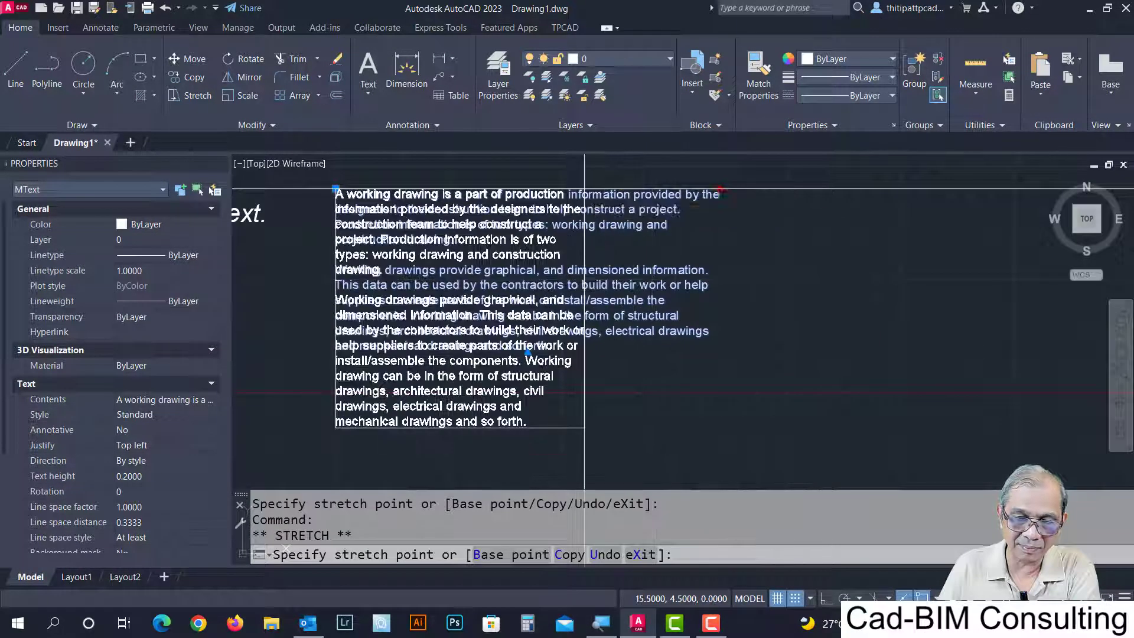
{"action": "left_click", "coordinate": [631, 189]}
{"action": "middle_click_drag", "start_coordinate": [457, 266], "coordinate": [456, 284]}
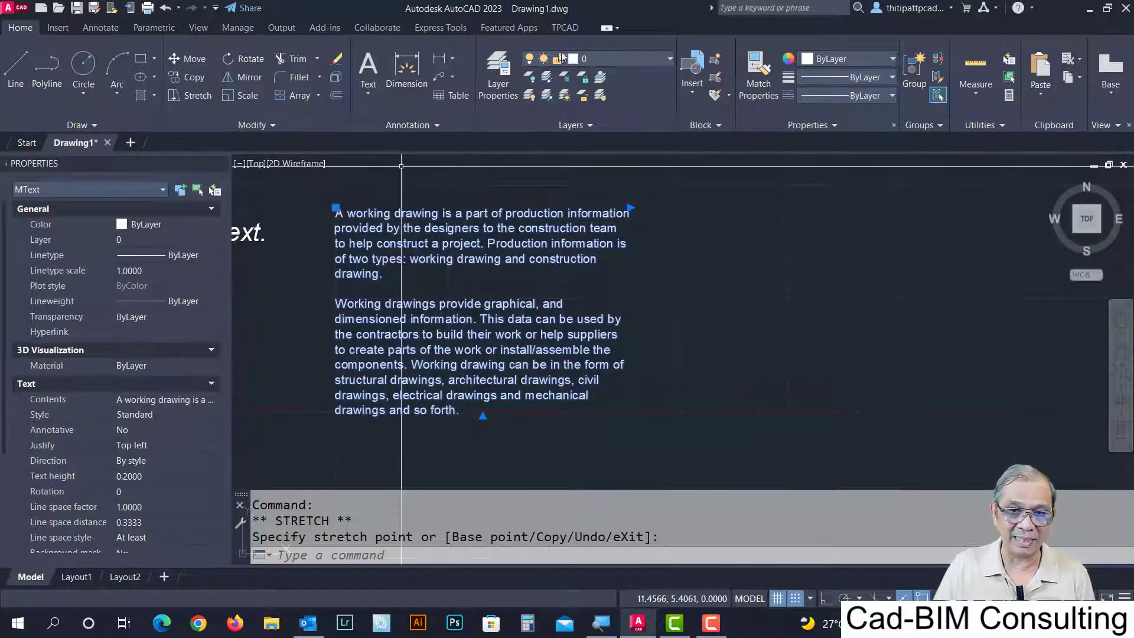
Format 'Working drawings' in the paragraph text as 0.4000 height, italic and red.
{"action": "key", "text": "Escape"}
{"action": "double_click", "coordinate": [401, 219]}
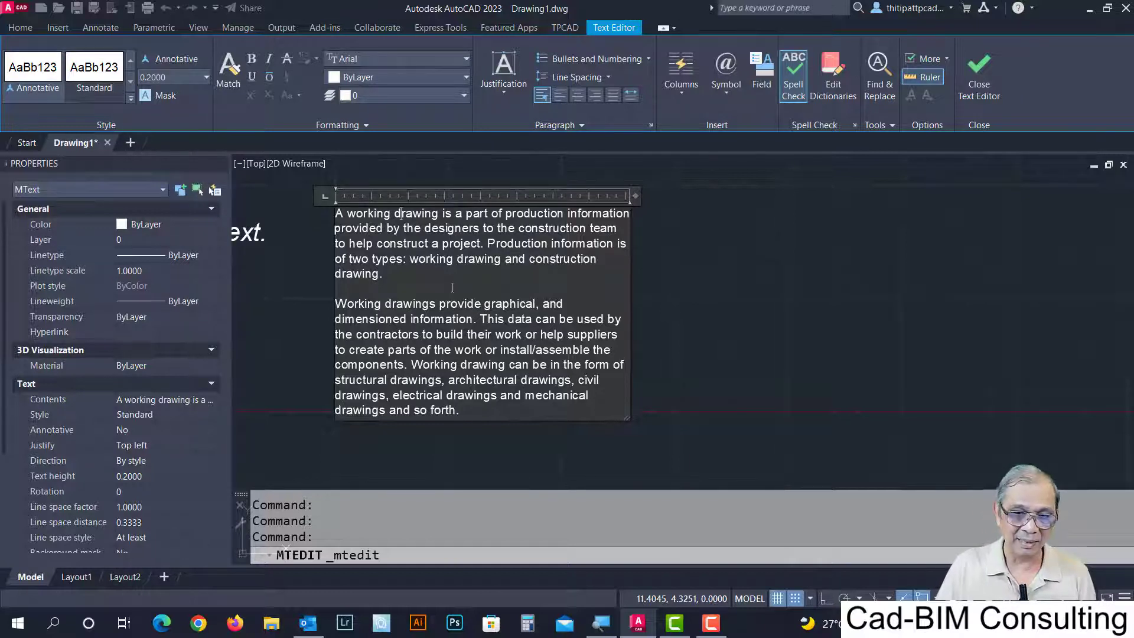
{"action": "left_click_drag", "start_coordinate": [359, 302], "coordinate": [429, 303]}
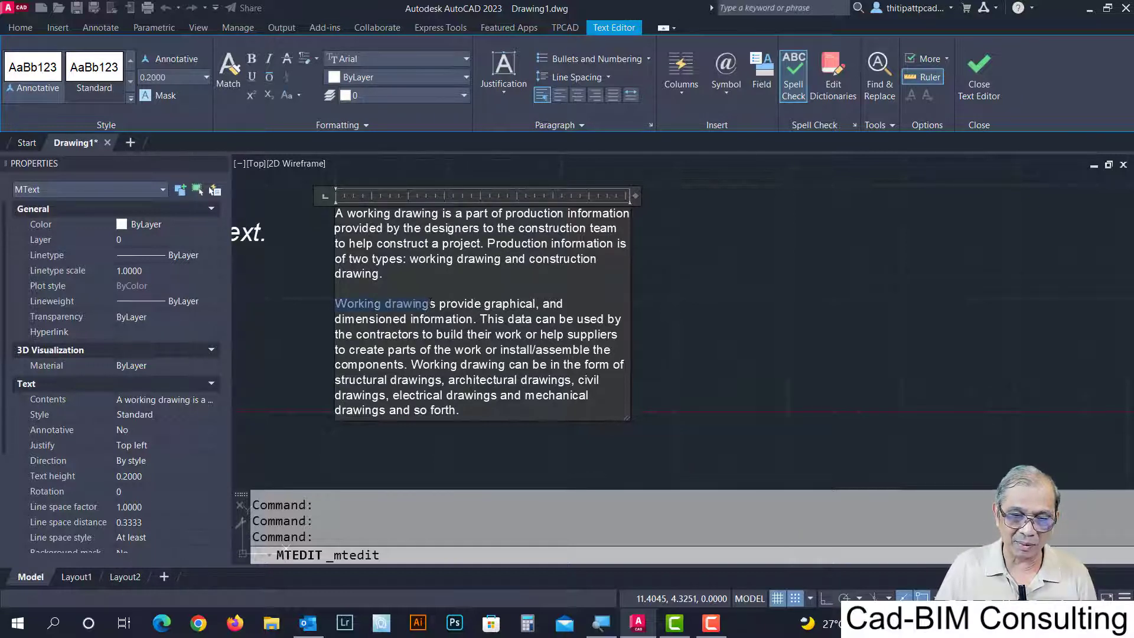
{"action": "left_click", "coordinate": [207, 78]}
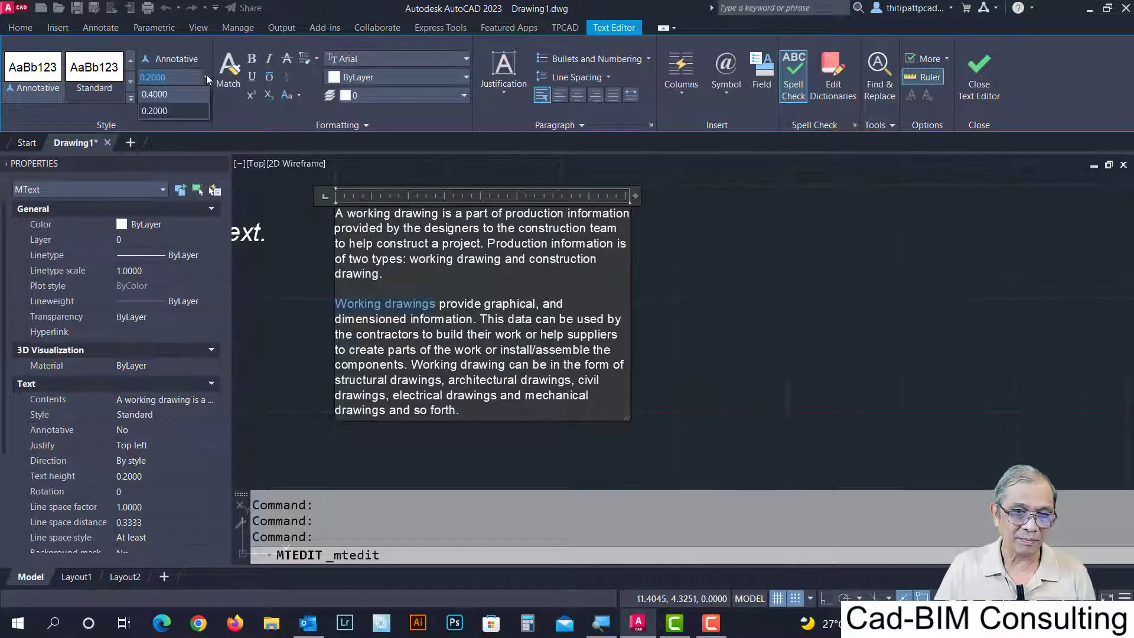
{"action": "left_click", "coordinate": [157, 94]}
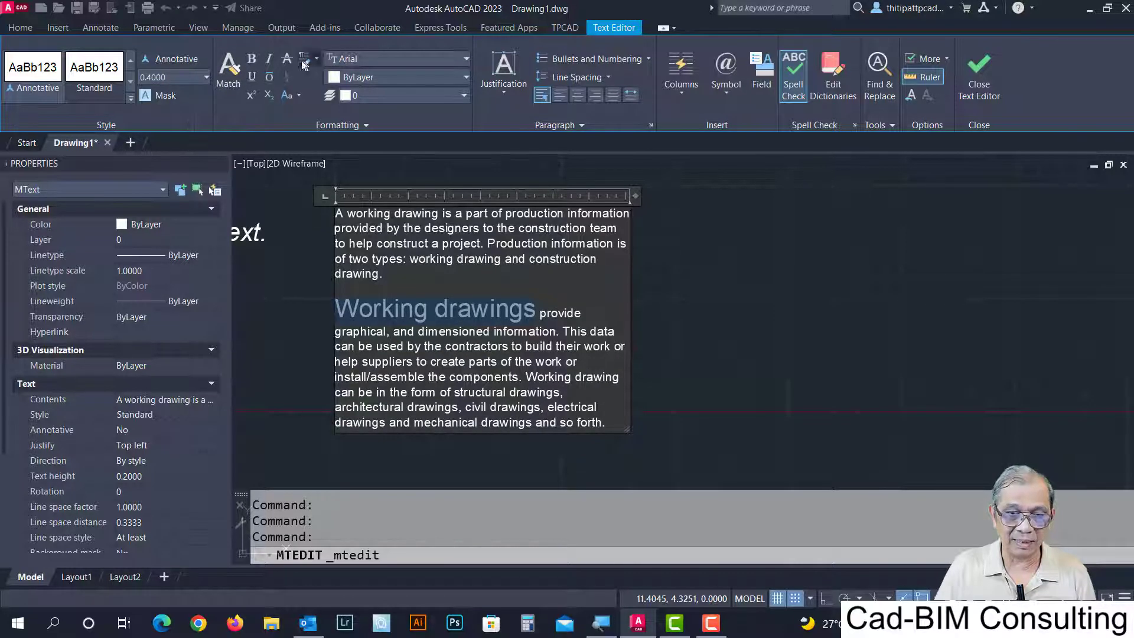
{"action": "left_click", "coordinate": [269, 61]}
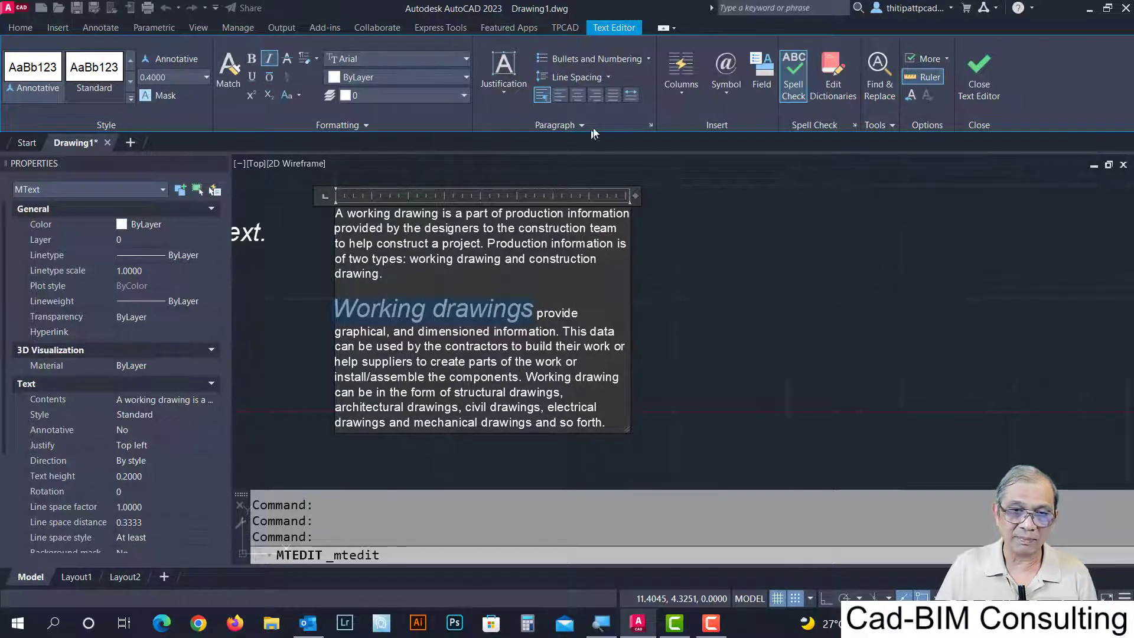
{"action": "left_click", "coordinate": [402, 77]}
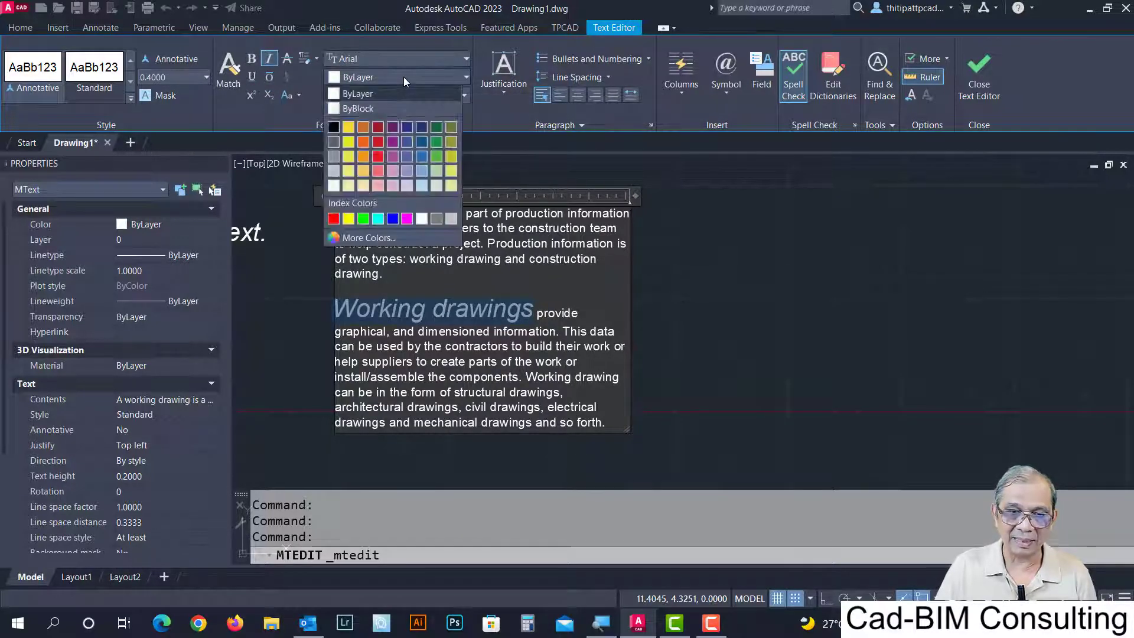
{"action": "left_click", "coordinate": [333, 217]}
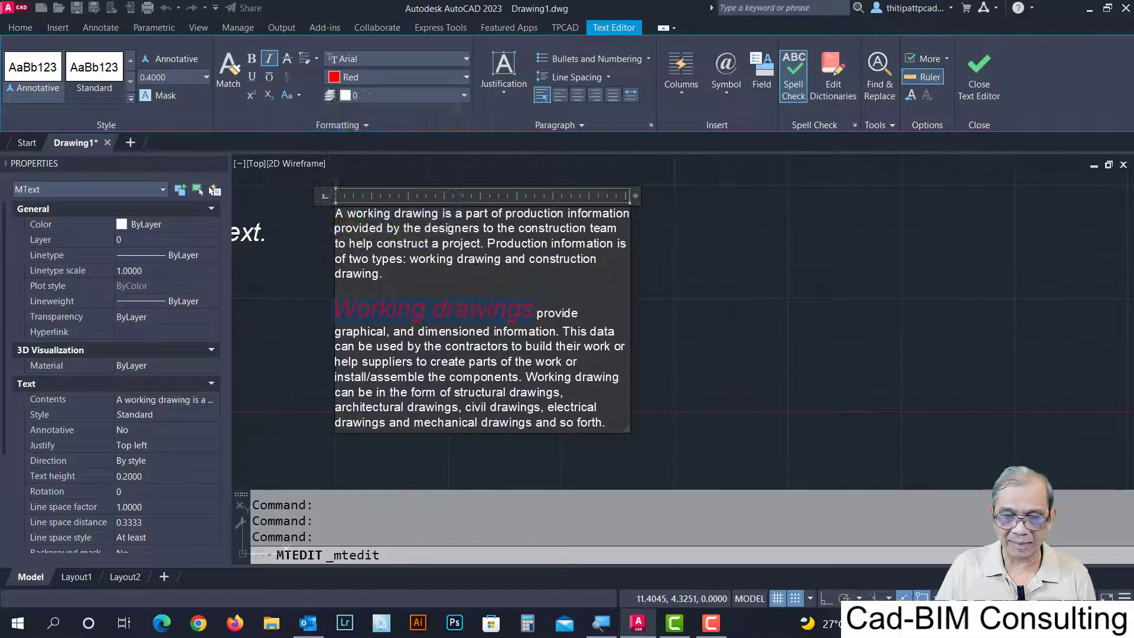
{"action": "left_click", "coordinate": [383, 274]}
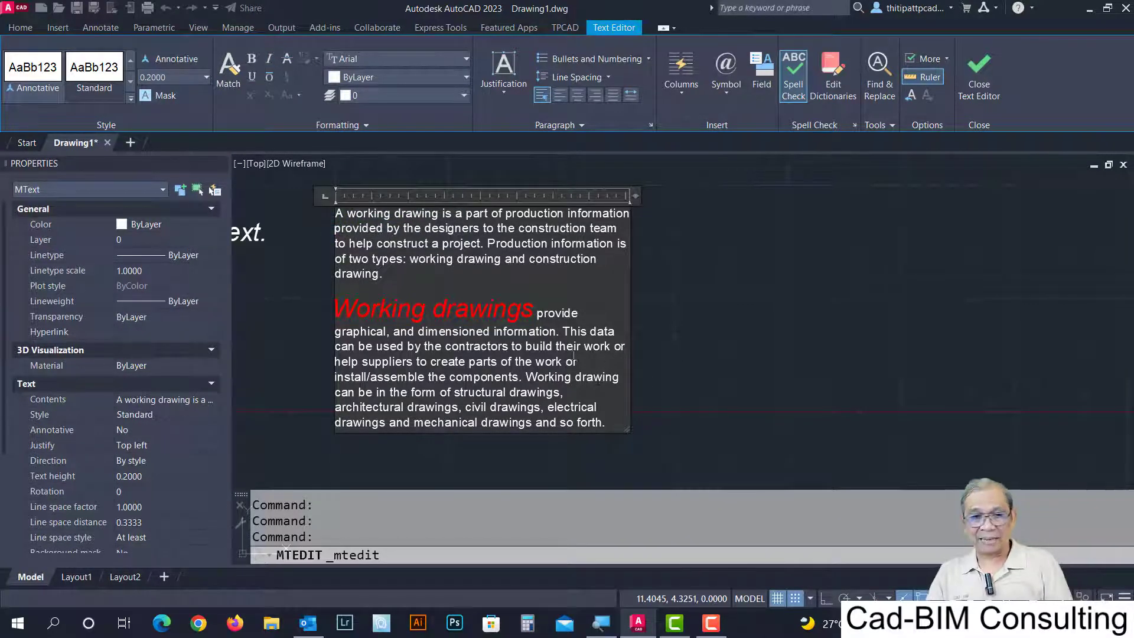
{"action": "left_click", "coordinate": [724, 276]}
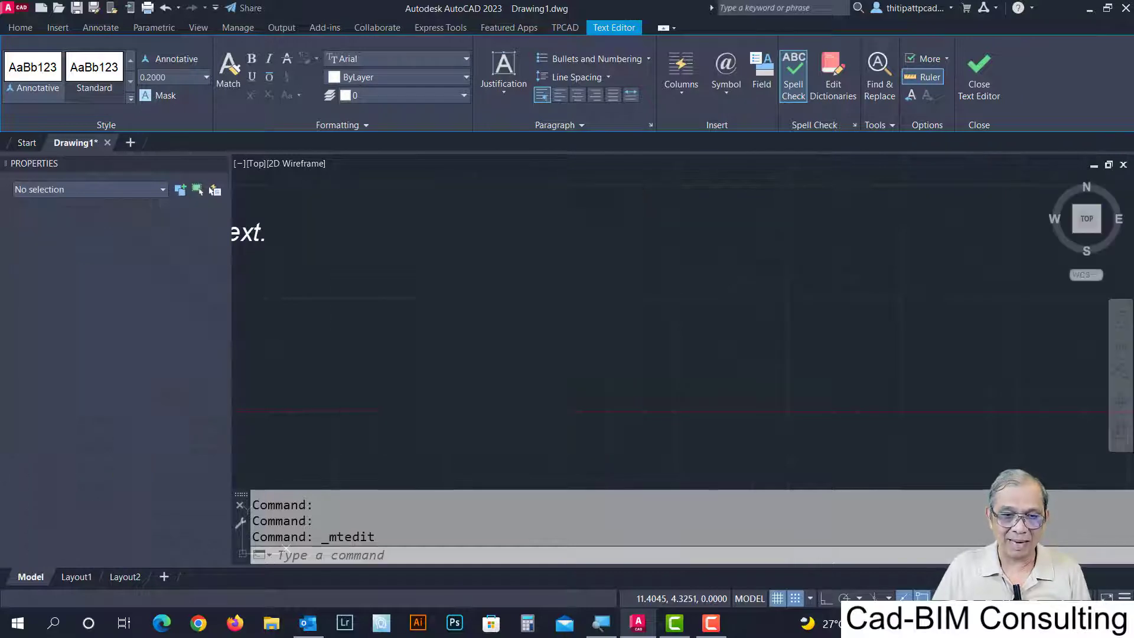
{"action": "middle_click_drag", "start_coordinate": [695, 289], "coordinate": [610, 274]}
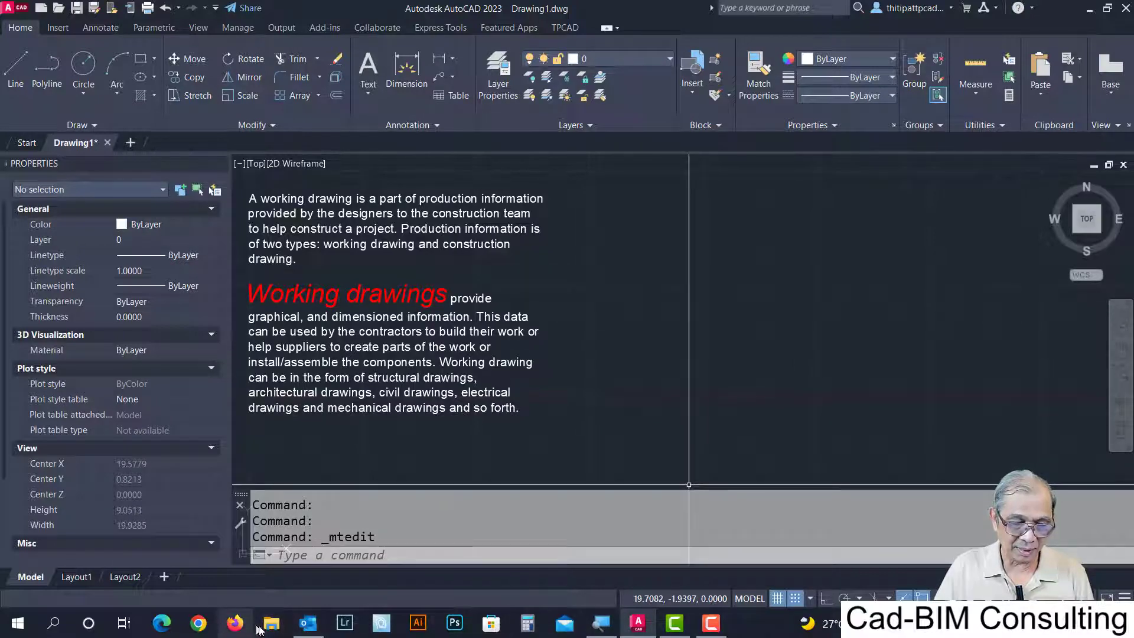
Browse File Explorer to the 06-MoreDrawTool folder holding SampleMessage.rtf, then search Windows for 'wor'.
{"action": "left_click", "coordinate": [276, 622]}
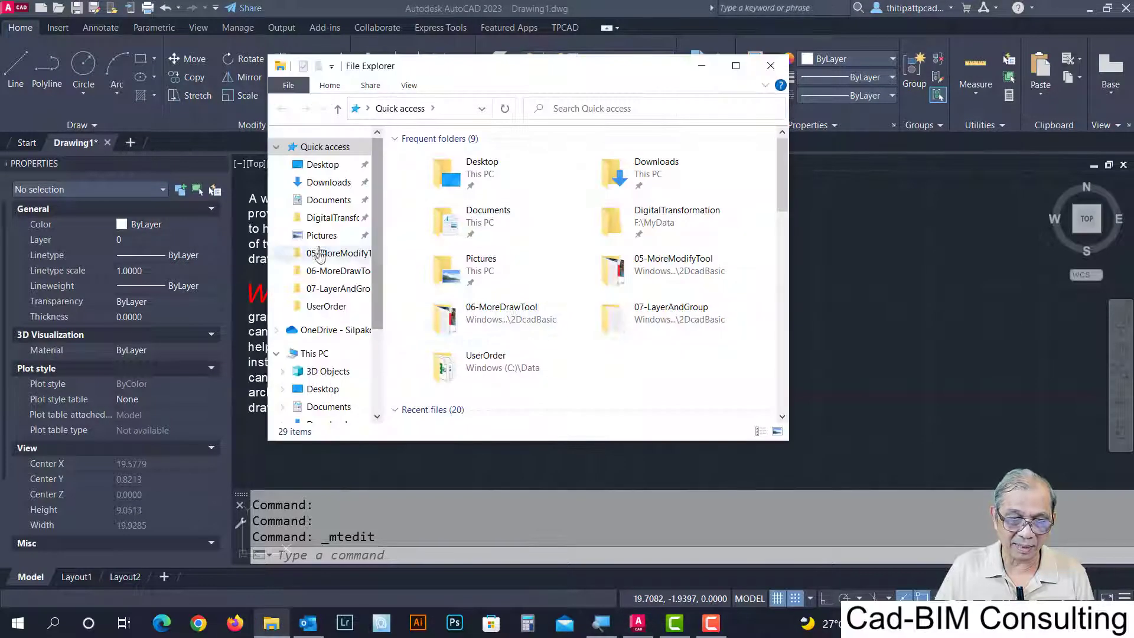
{"action": "left_click", "coordinate": [352, 271]}
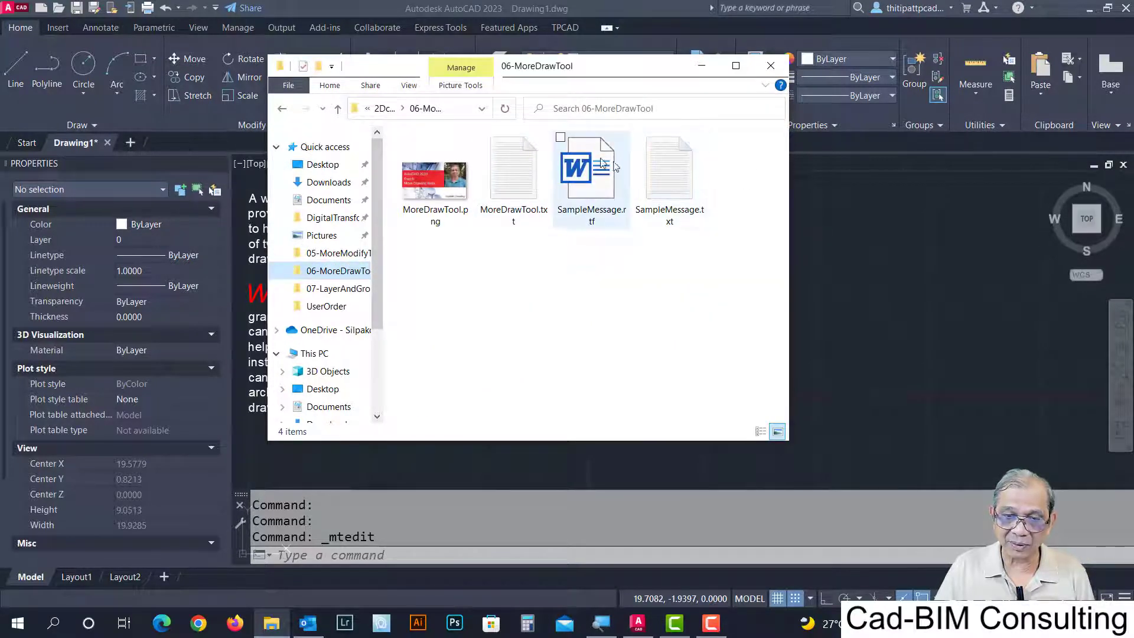
{"action": "right_click", "coordinate": [587, 171]}
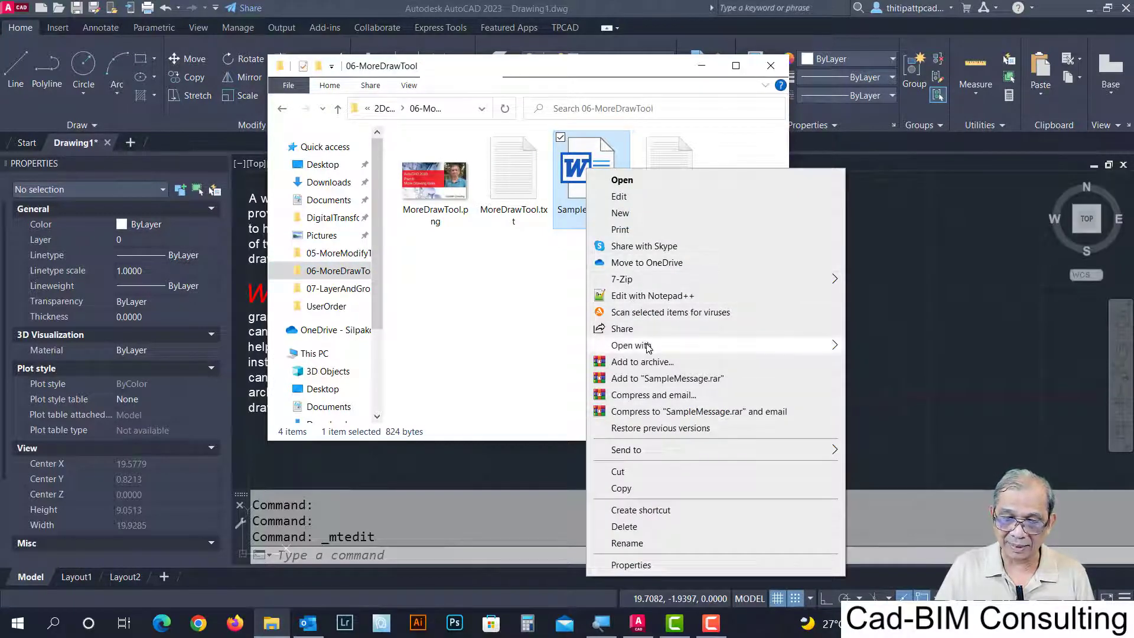
{"action": "mouse_move", "coordinate": [631, 345]}
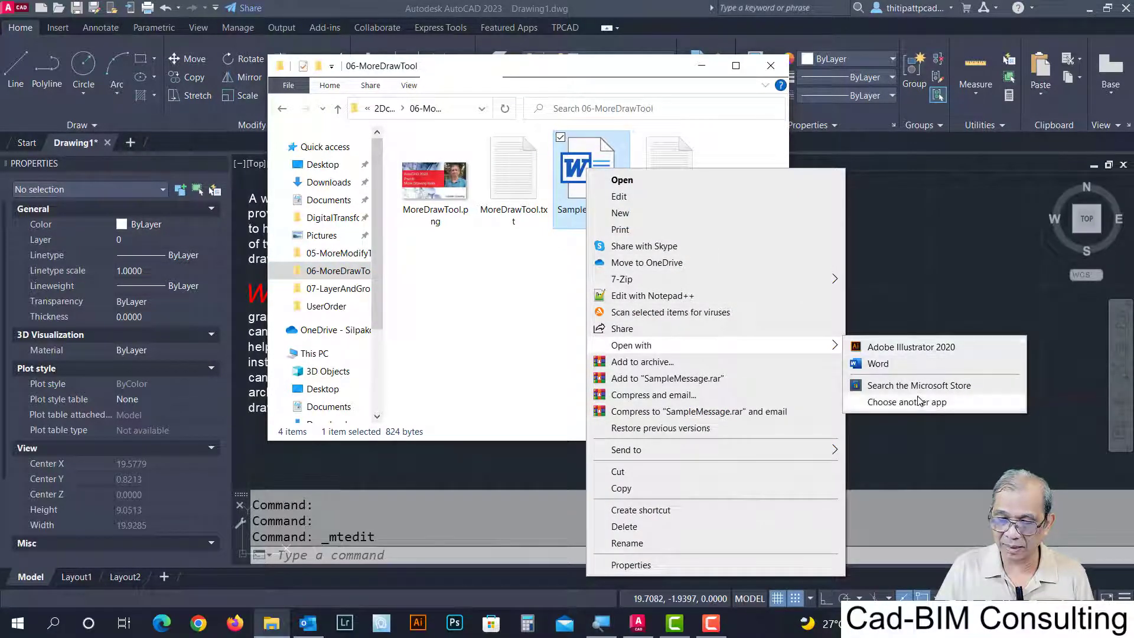
{"action": "left_click", "coordinate": [921, 407]}
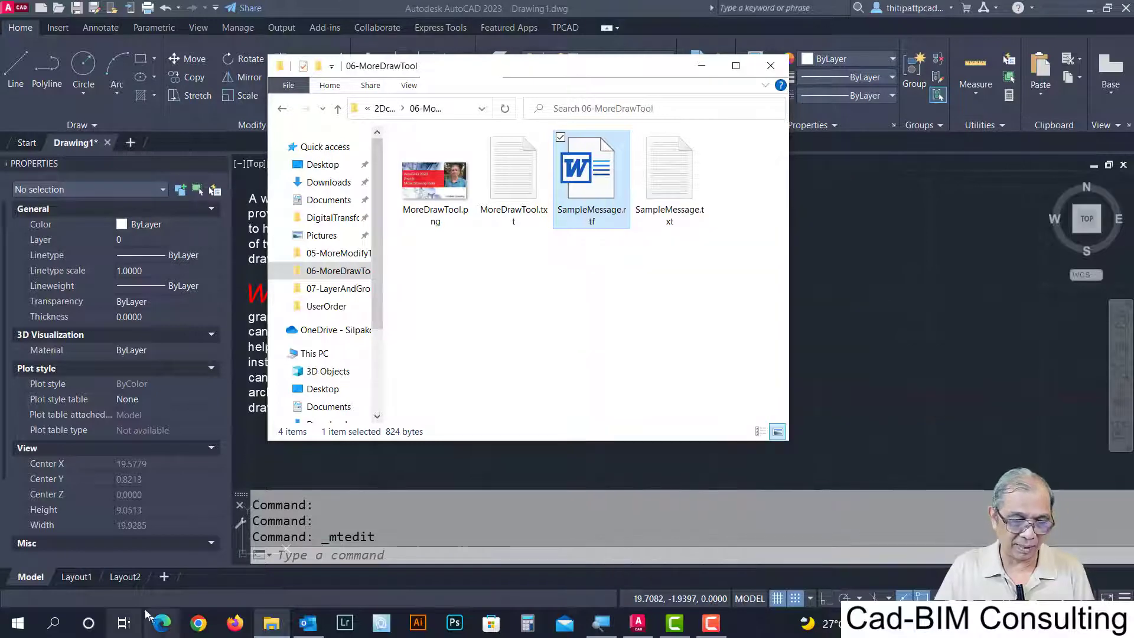
{"action": "left_click", "coordinate": [66, 627]}
{"action": "type", "text": "wor"}
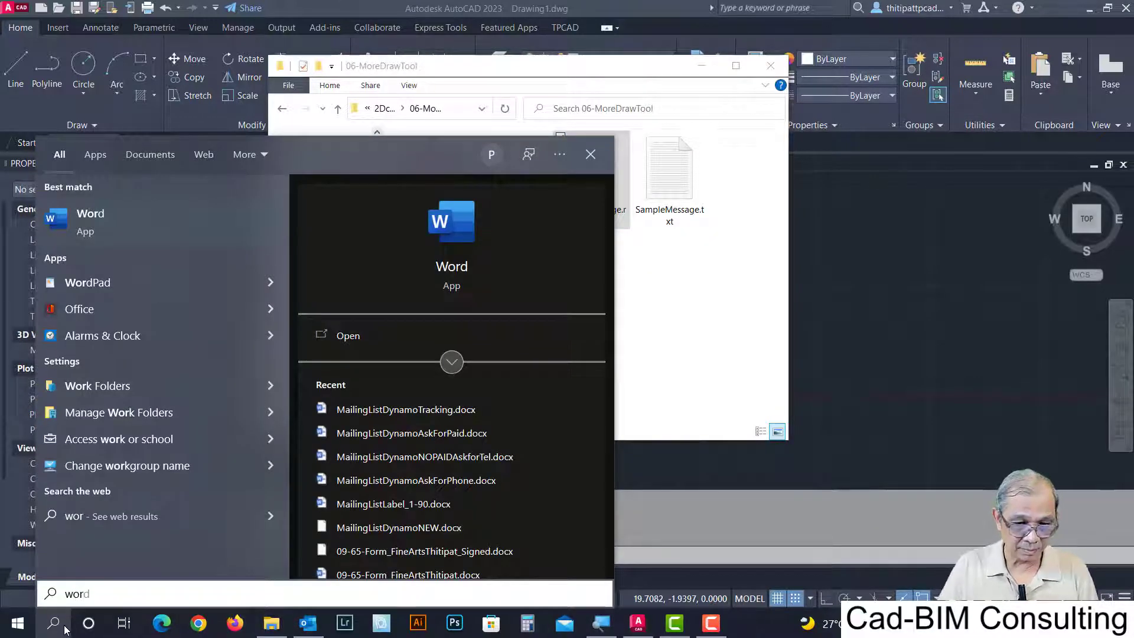
Launch WordPad and open SampleMessage.rtf from the 06-MoreDrawTool folder.
{"action": "left_click", "coordinate": [100, 283]}
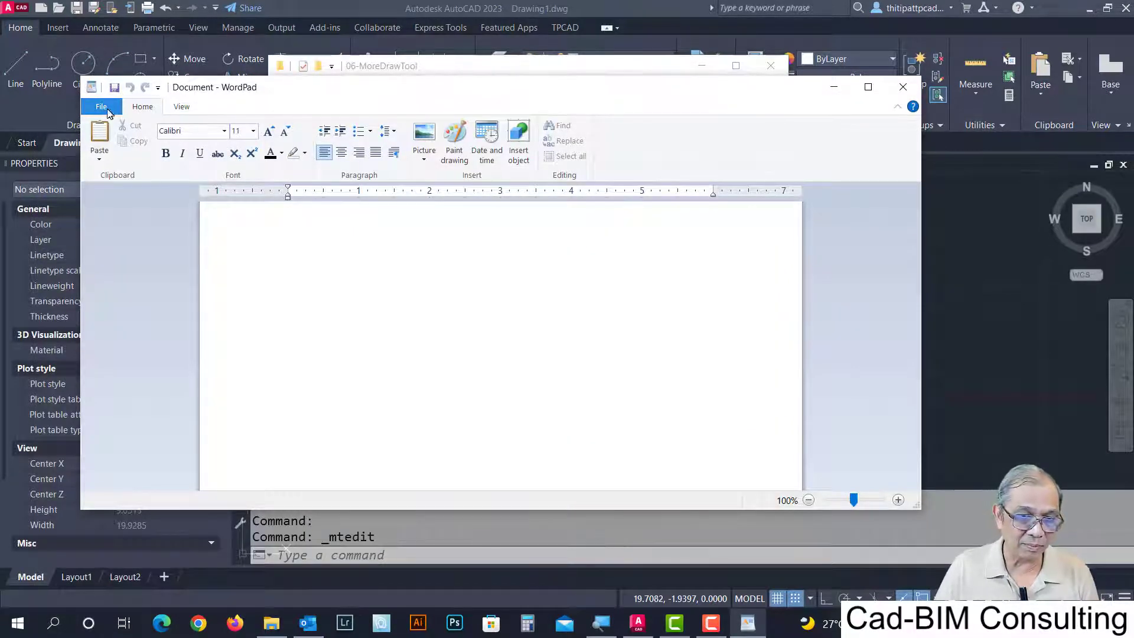
{"action": "left_click", "coordinate": [104, 108]}
{"action": "left_click", "coordinate": [123, 164]}
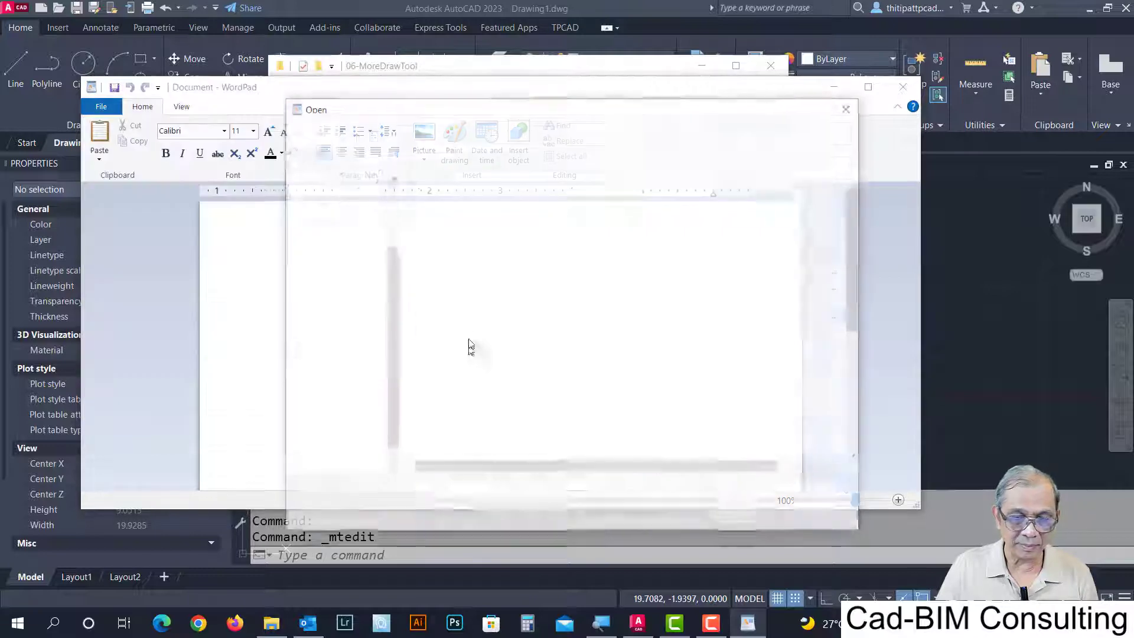
{"action": "left_click", "coordinate": [353, 216]}
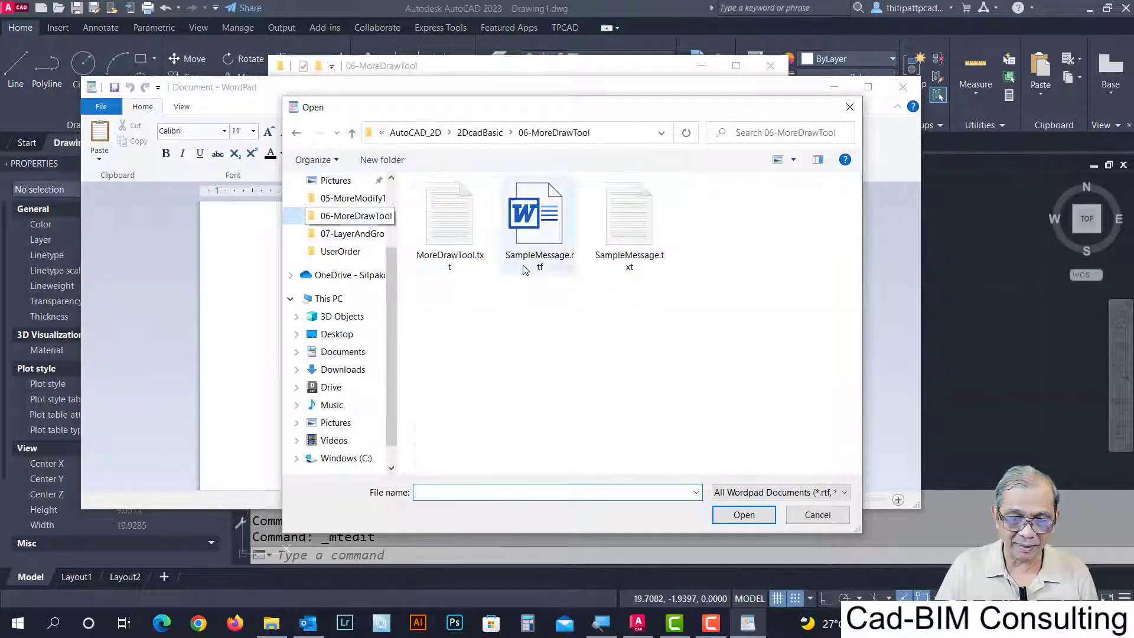
{"action": "left_click", "coordinate": [538, 225]}
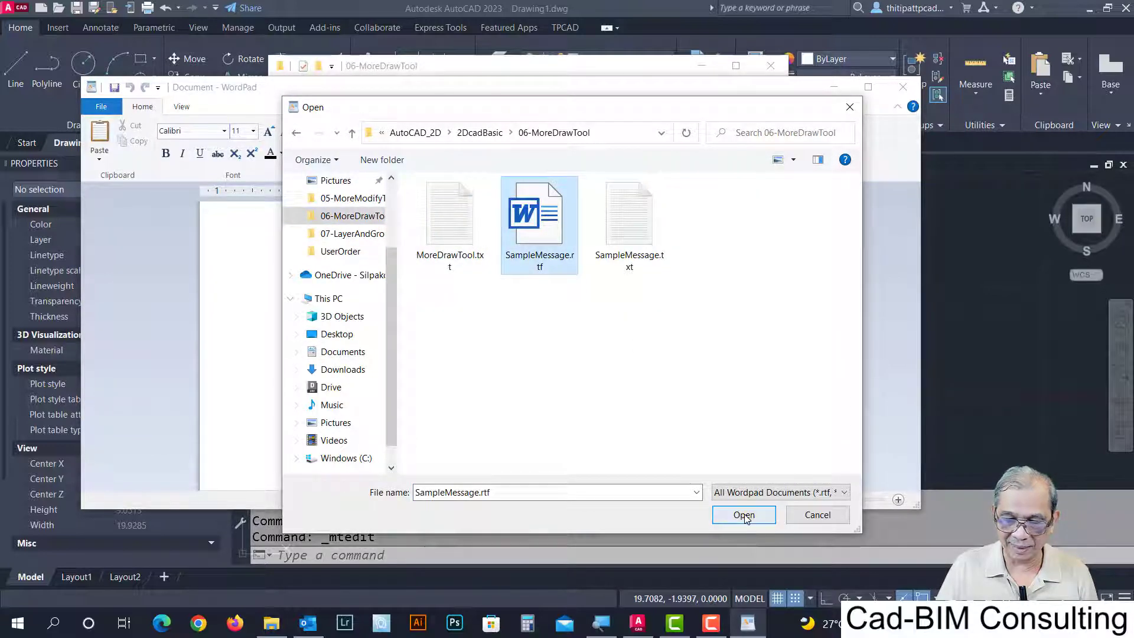
{"action": "left_click", "coordinate": [744, 515]}
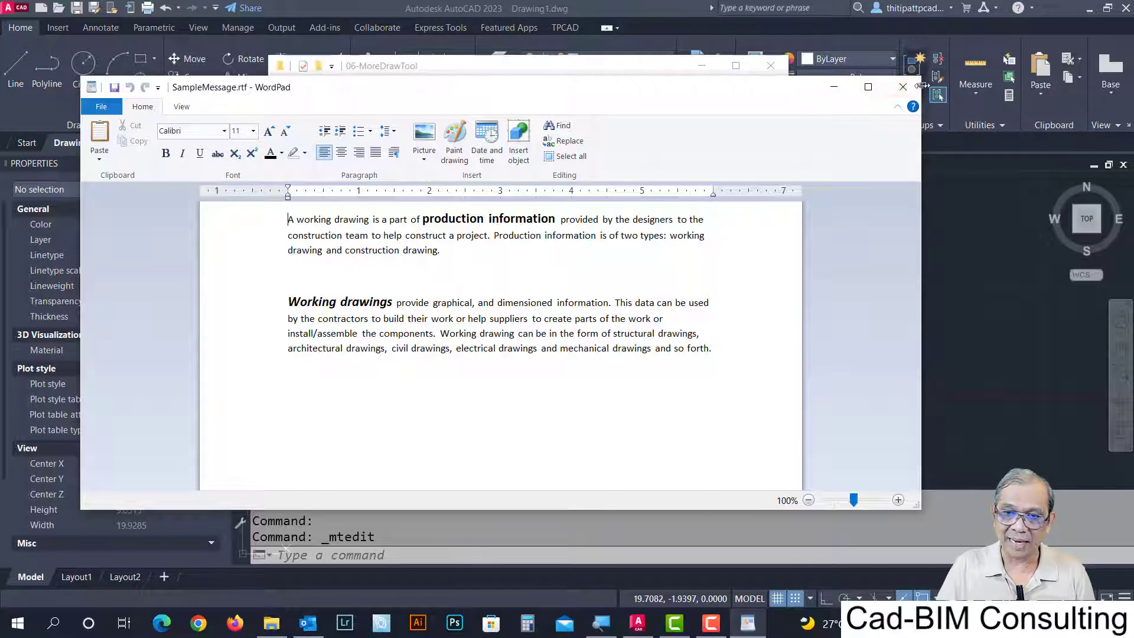
Close WordPad and draw a new MText box to the right of the existing text.
{"action": "left_click", "coordinate": [902, 87]}
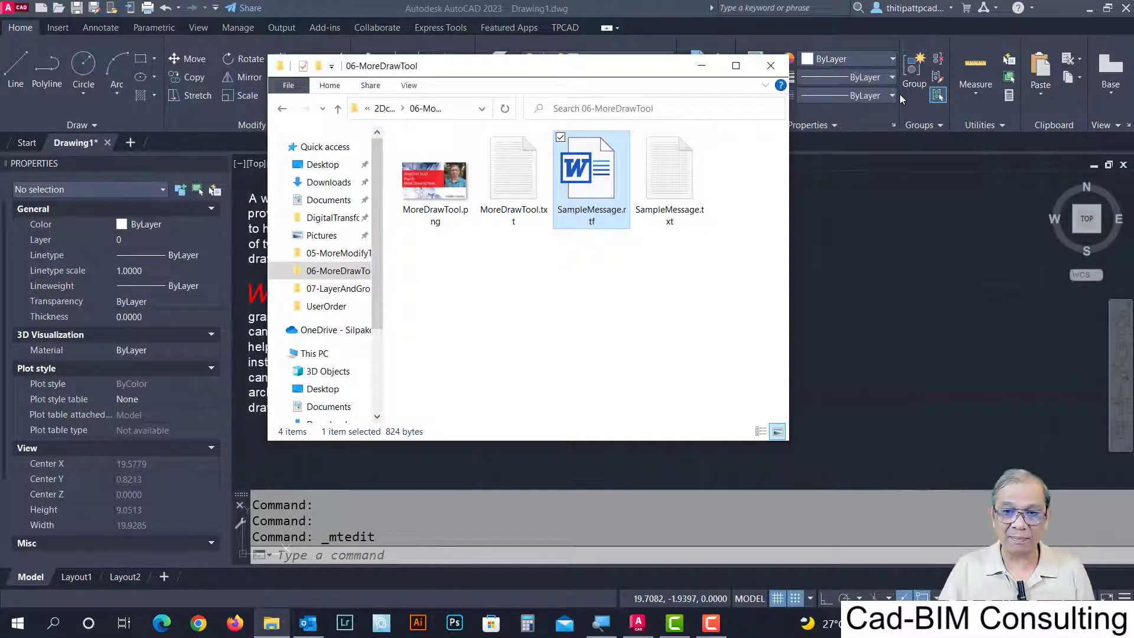
{"action": "left_click", "coordinate": [701, 65]}
{"action": "mouse_move", "coordinate": [688, 343]}
{"action": "middle_mouse_down"}
{"action": "mouse_move", "coordinate": [648, 343]}
{"action": "mouse_move", "coordinate": [672, 361]}
{"action": "middle_mouse_up"}
{"action": "type", "text": "mtext"}
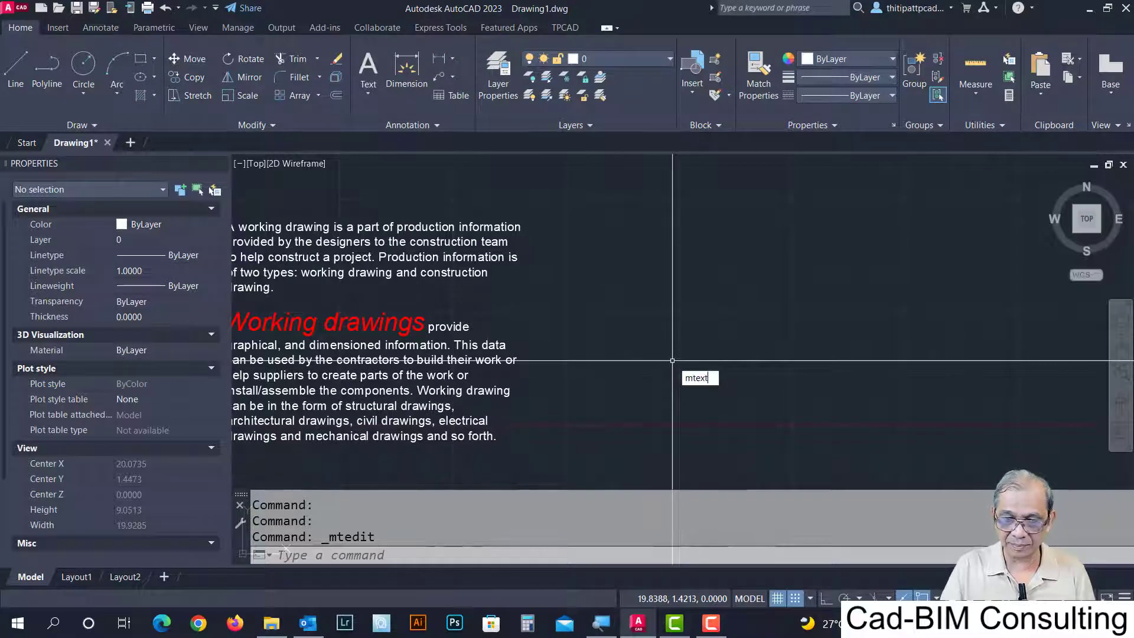
{"action": "key", "text": "Return"}
{"action": "left_click", "coordinate": [567, 222]}
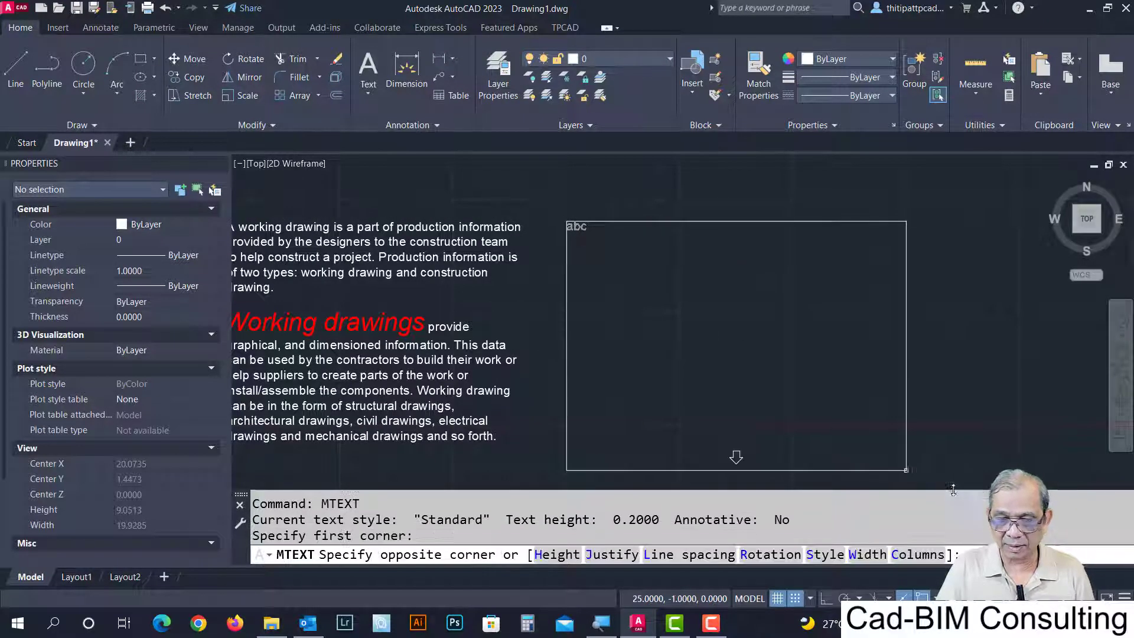
{"action": "left_click", "coordinate": [973, 447]}
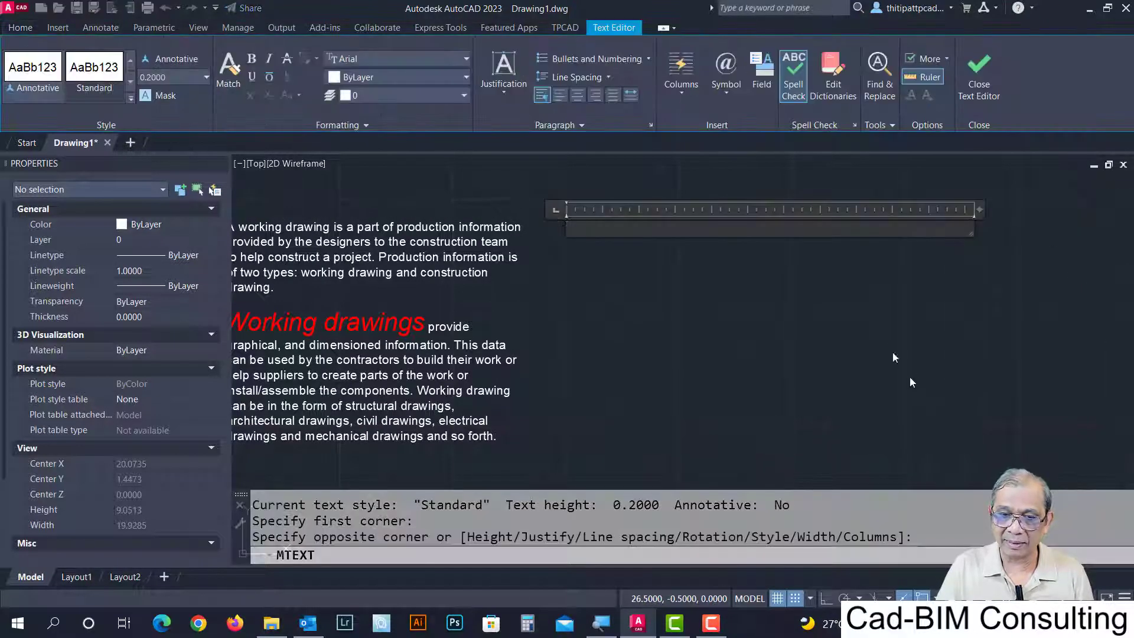
Import SampleMessage.rtf as RTF text into the new text box.
{"action": "left_click", "coordinate": [892, 126]}
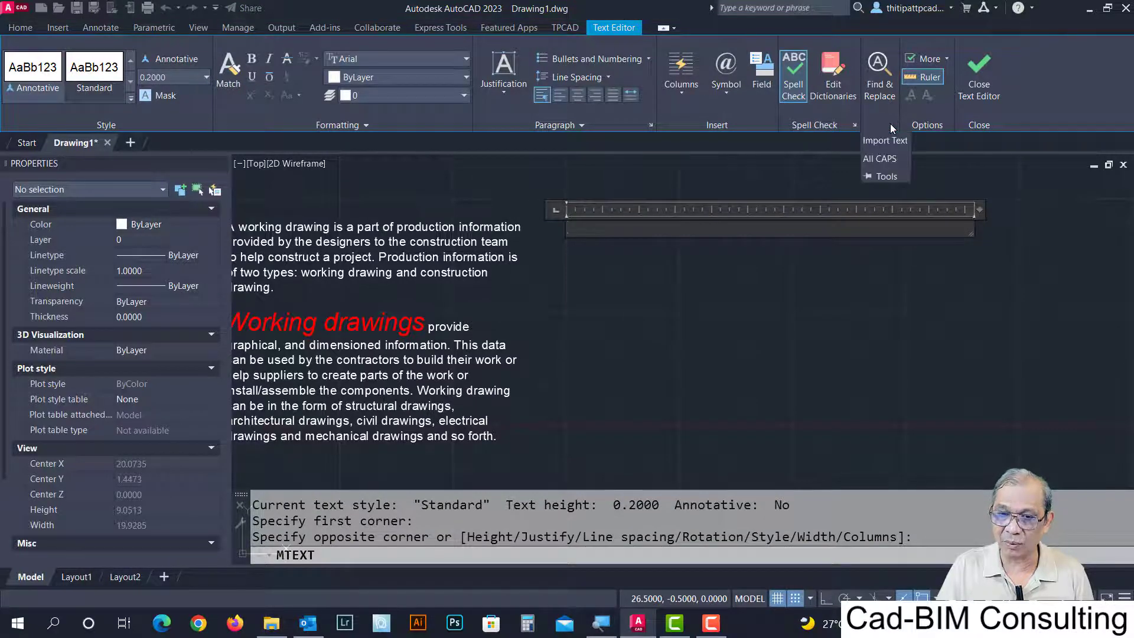
{"action": "left_click", "coordinate": [890, 140]}
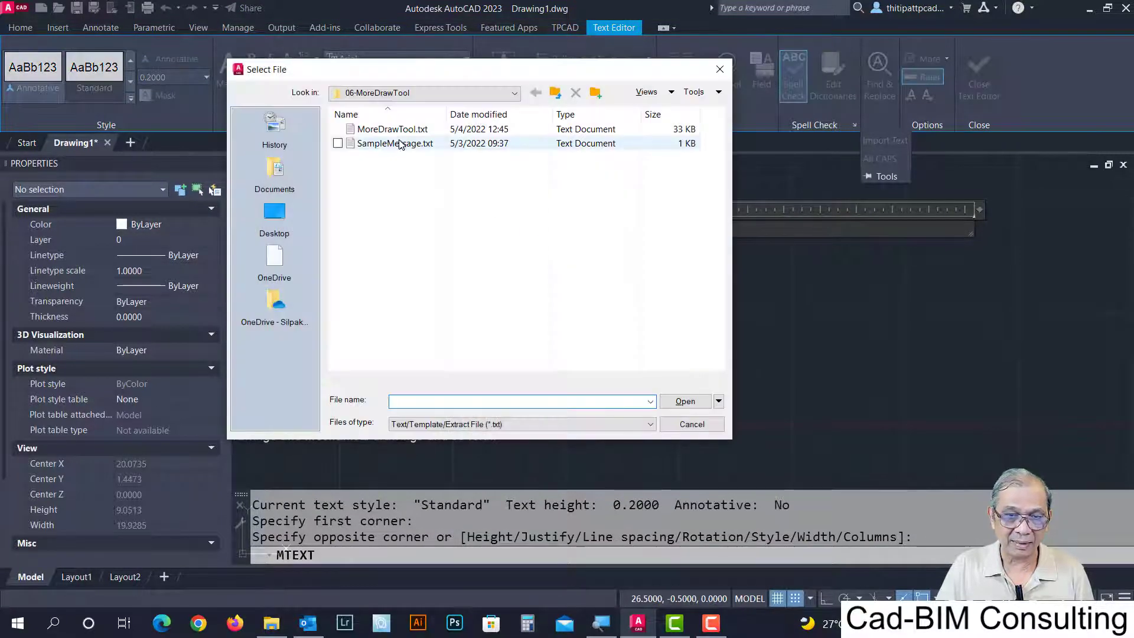
{"action": "left_click", "coordinate": [535, 423]}
{"action": "left_click", "coordinate": [449, 444]}
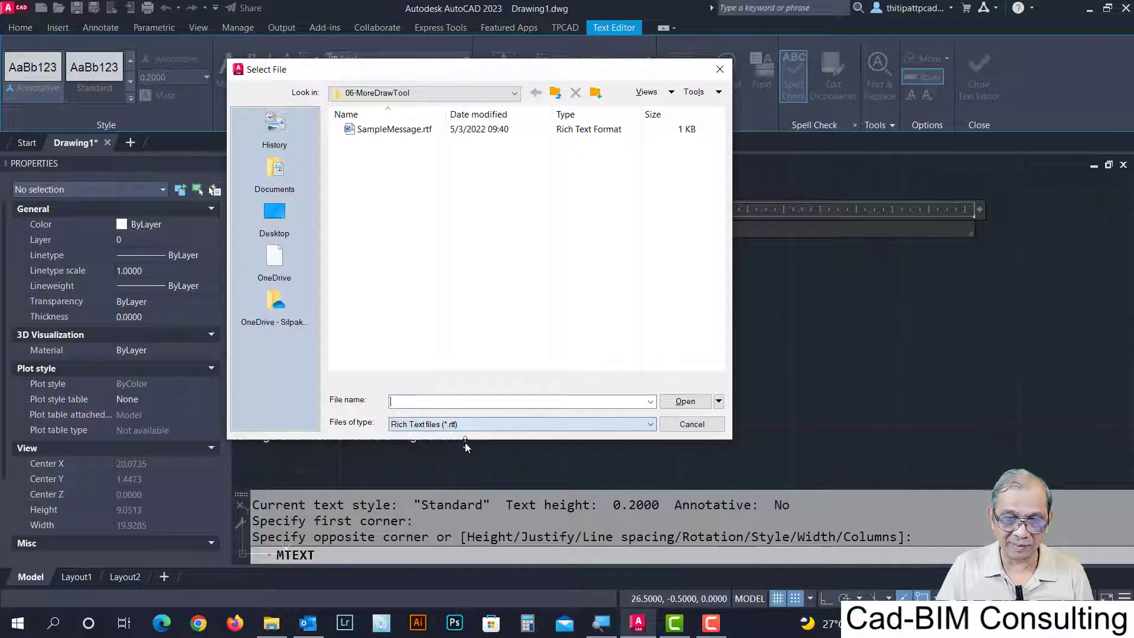
{"action": "left_click", "coordinate": [366, 129]}
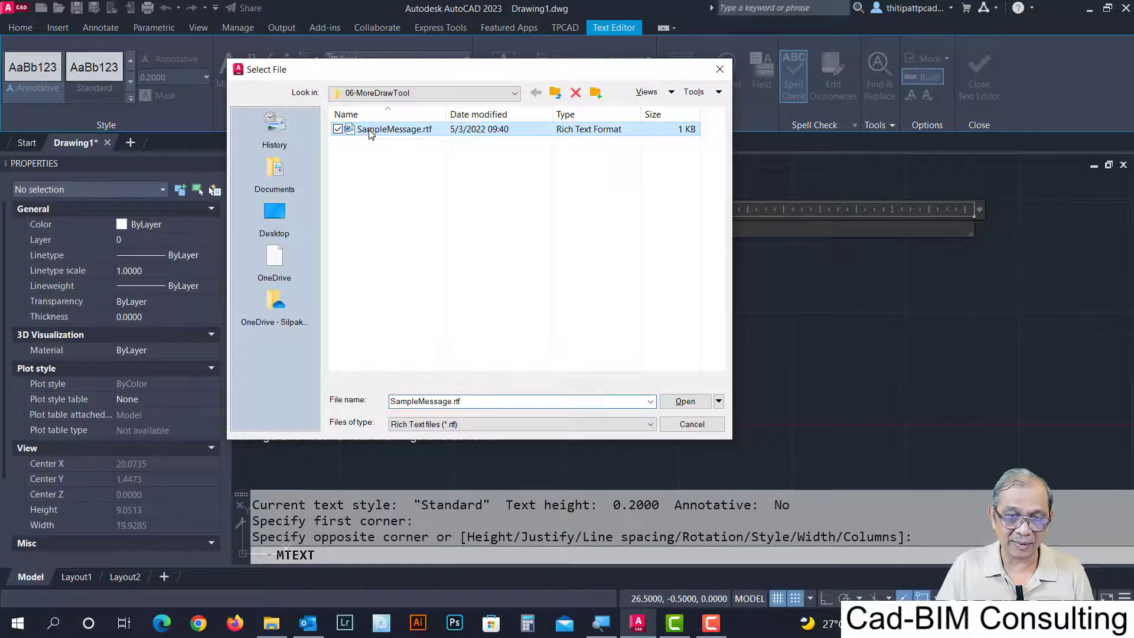
{"action": "left_click", "coordinate": [681, 402]}
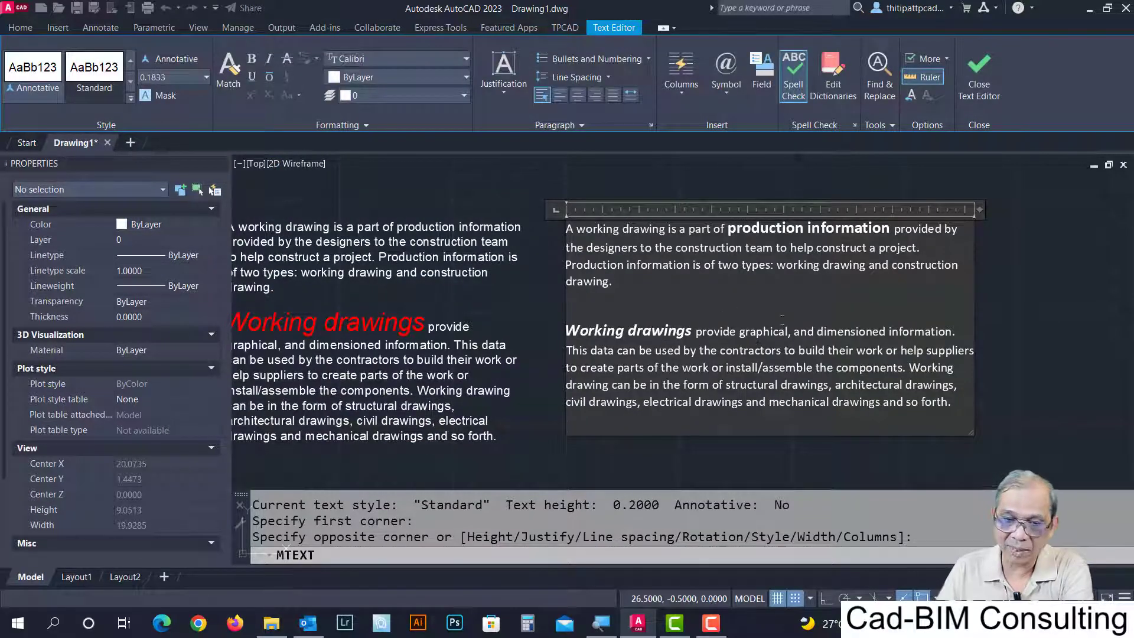
Place the imported text, then relaunch WordPad with the recent SampleMessage.rtf.
{"action": "left_click", "coordinate": [1056, 275]}
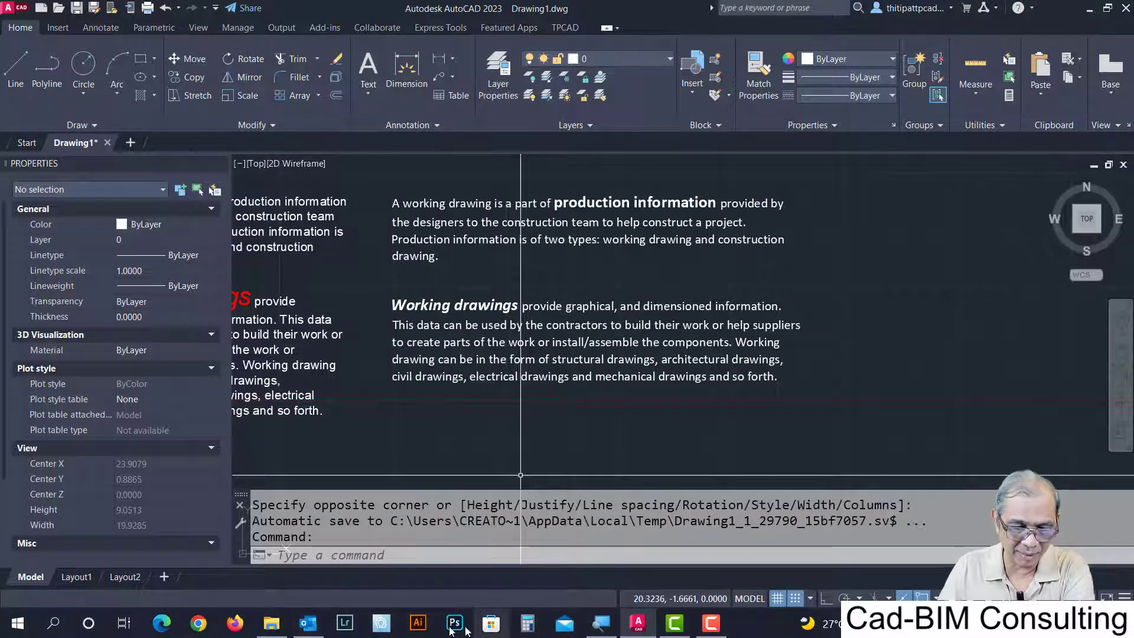
{"action": "left_click", "coordinate": [54, 624]}
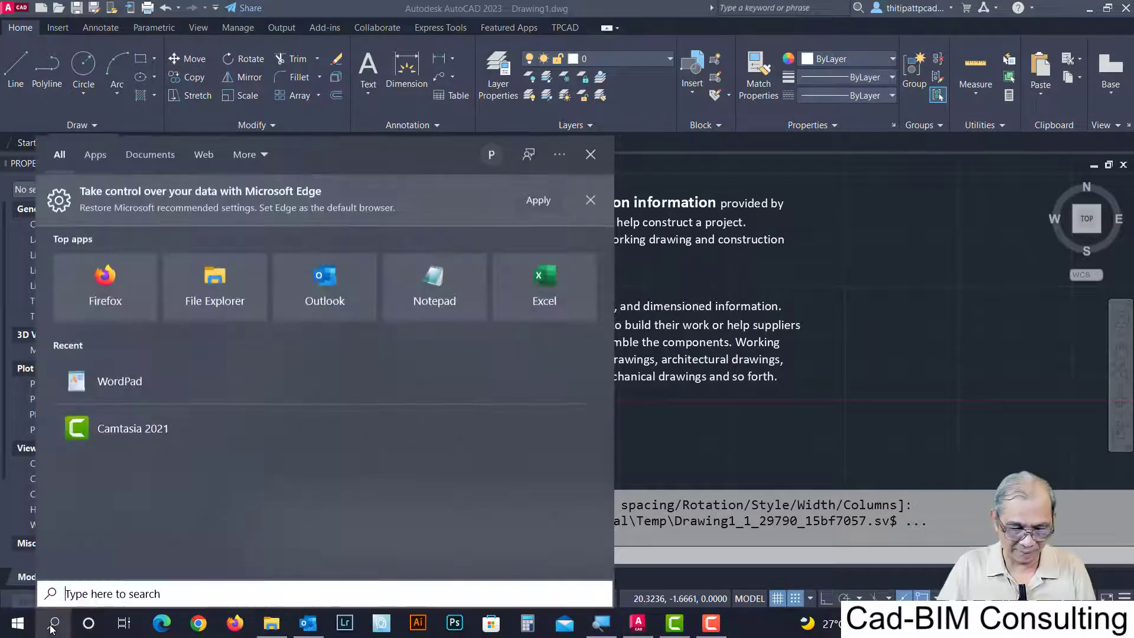
{"action": "type", "text": "word"}
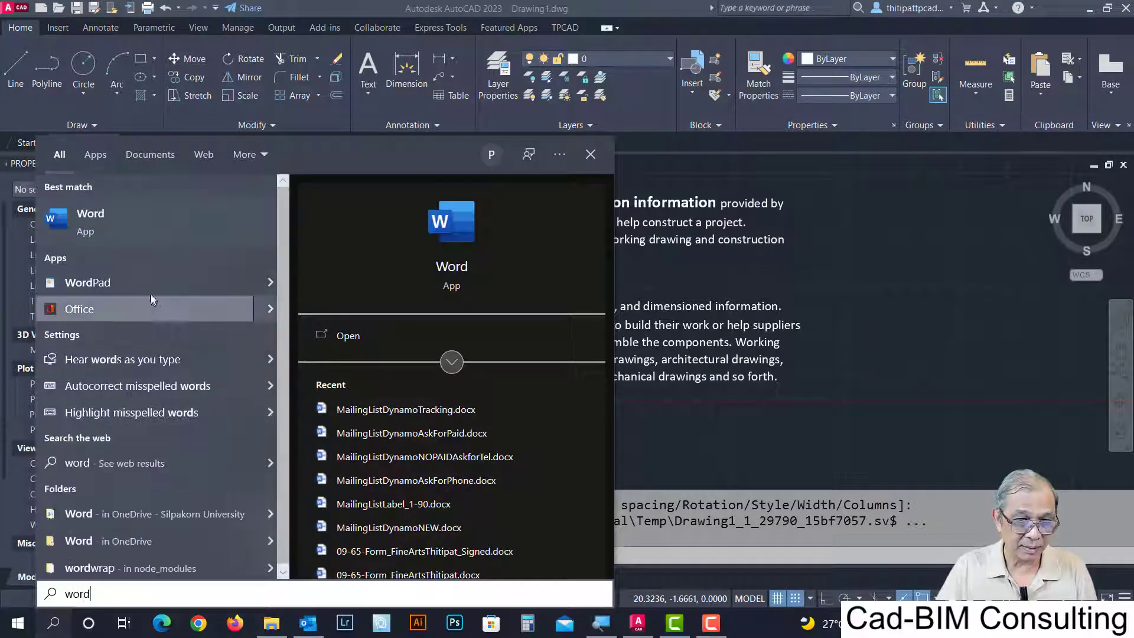
{"action": "left_click", "coordinate": [150, 293]}
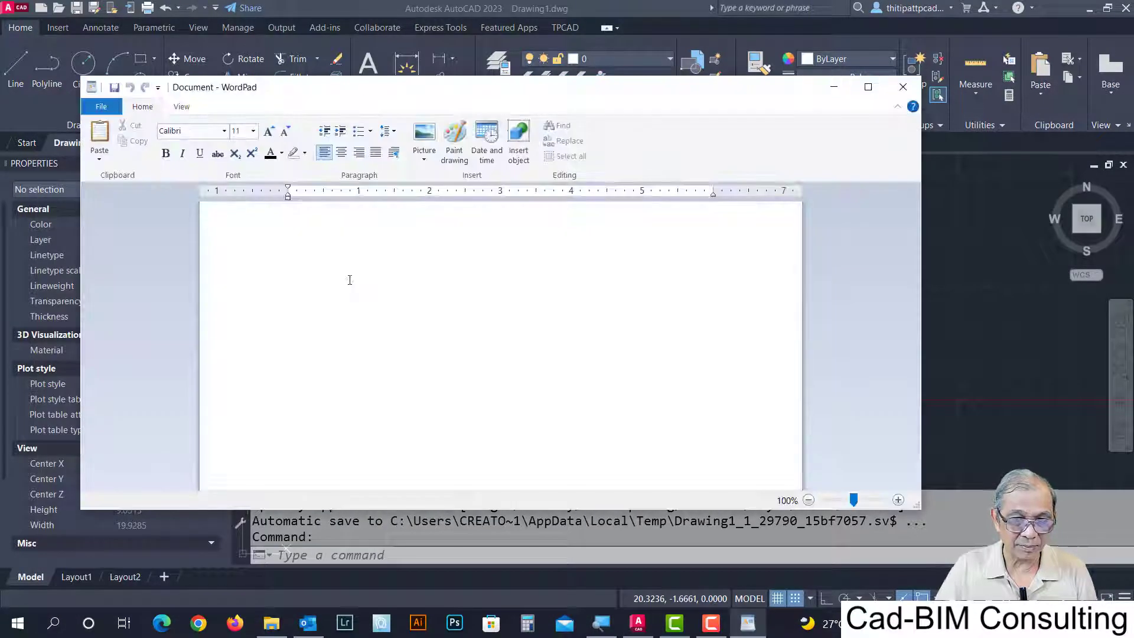
{"action": "left_click", "coordinate": [101, 108]}
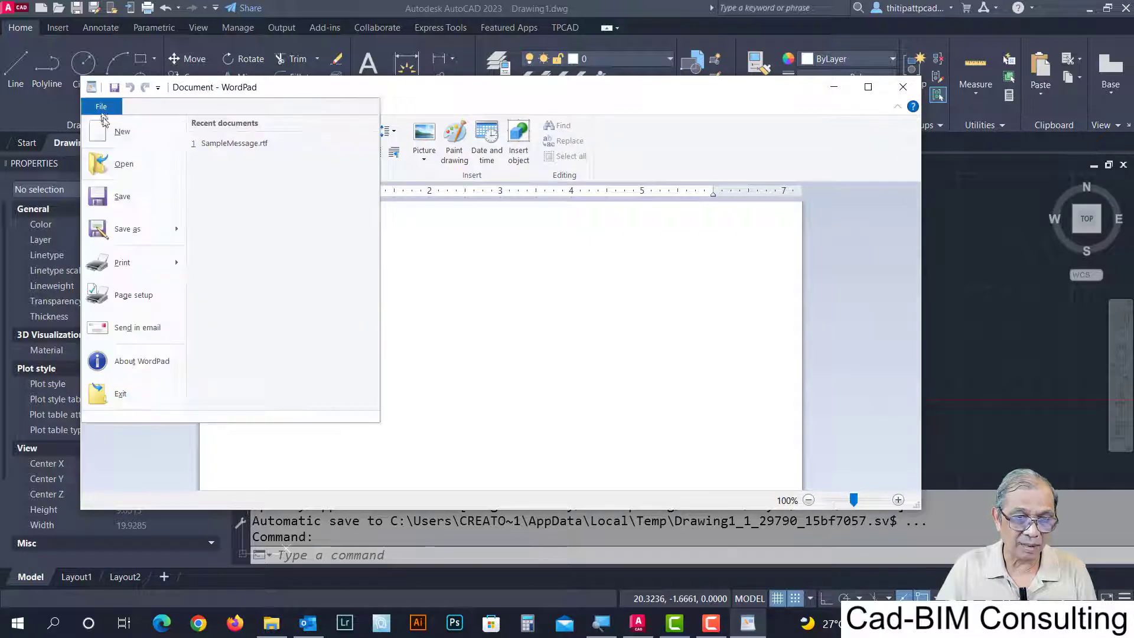
{"action": "left_click", "coordinate": [234, 144]}
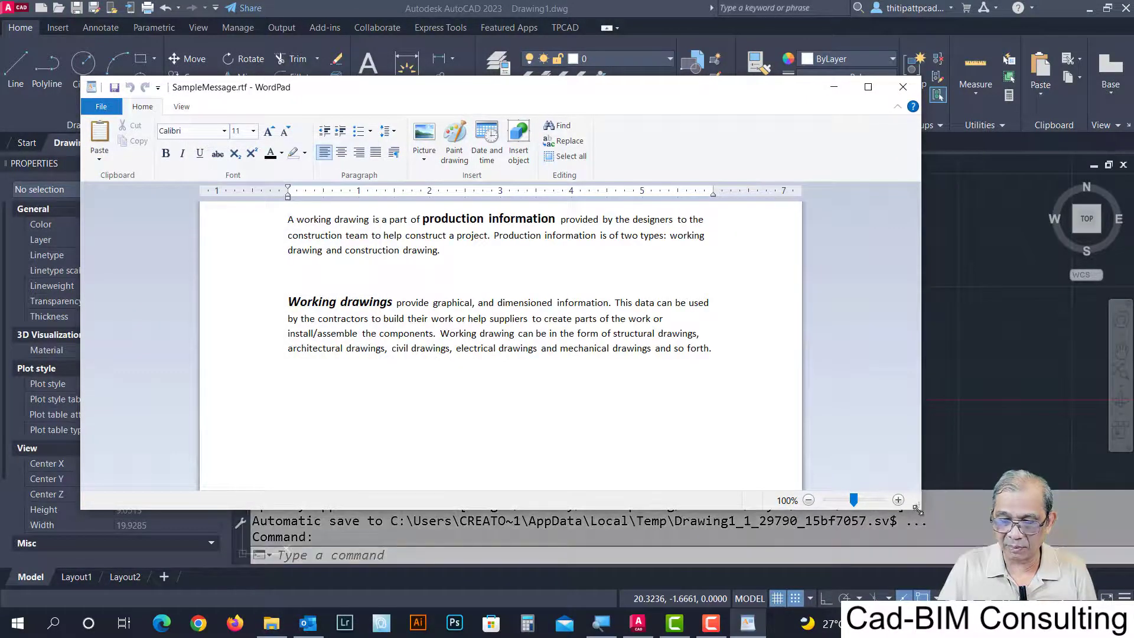
Narrow the WordPad window and position it at the left beside the drawing.
{"action": "left_click_drag", "start_coordinate": [919, 507], "coordinate": [663, 528]}
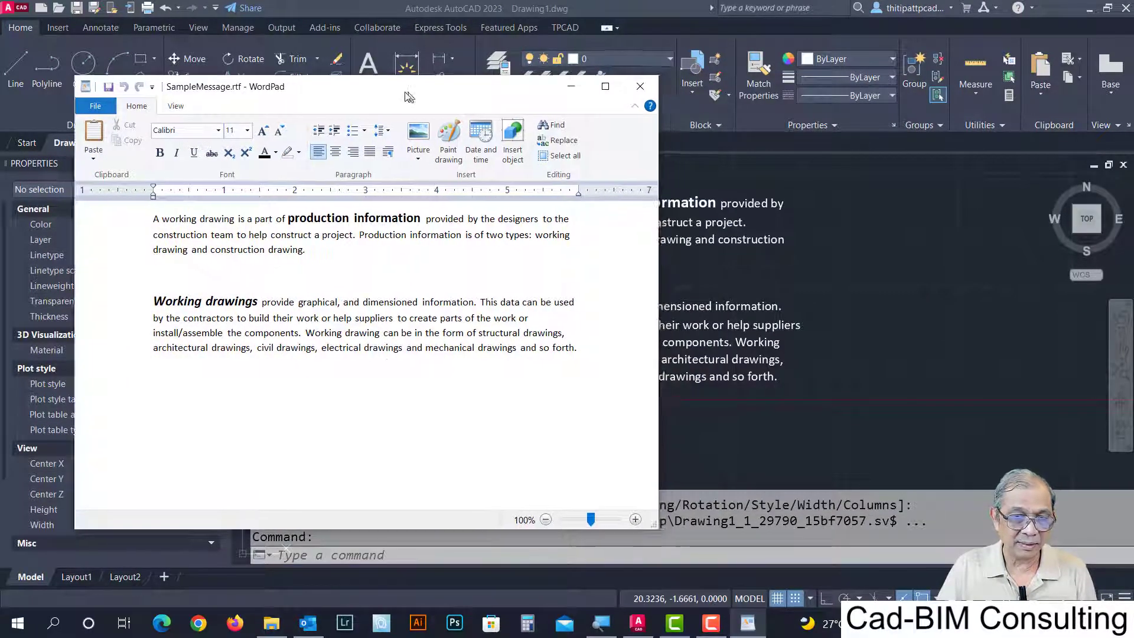
{"action": "left_click_drag", "start_coordinate": [409, 81], "coordinate": [230, 63]}
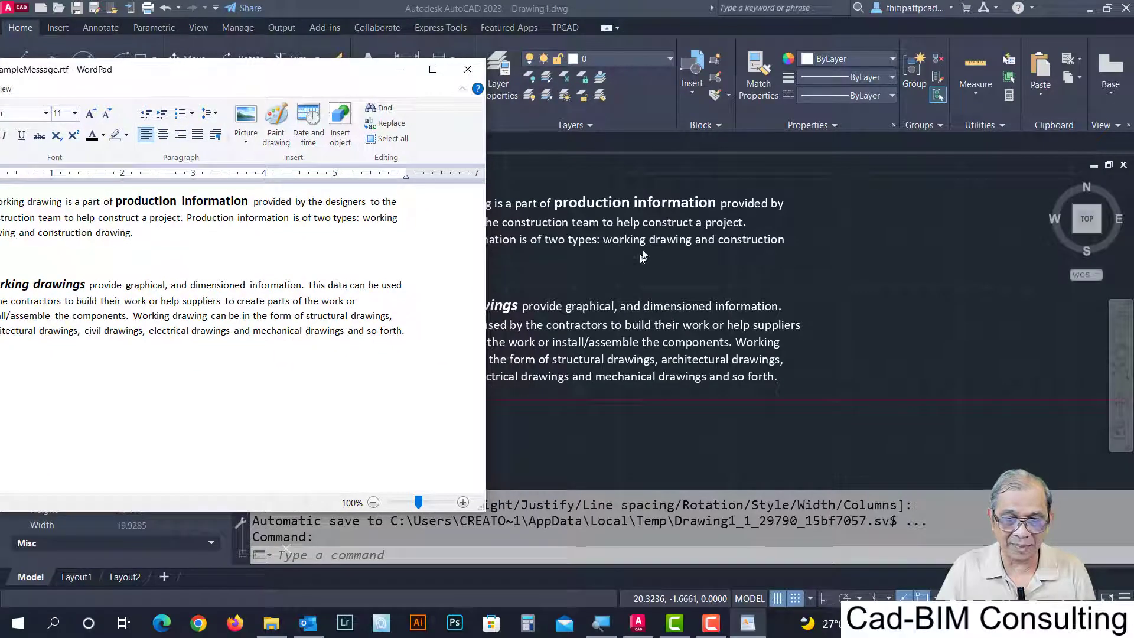
{"action": "left_click", "coordinate": [595, 260]}
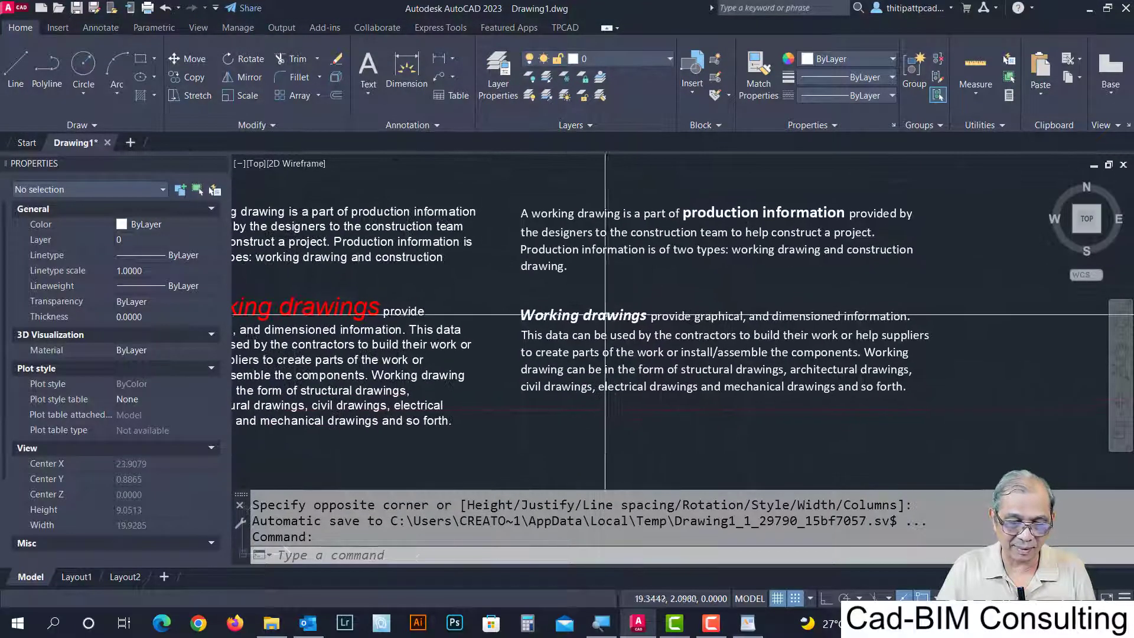
{"action": "left_click", "coordinate": [758, 624]}
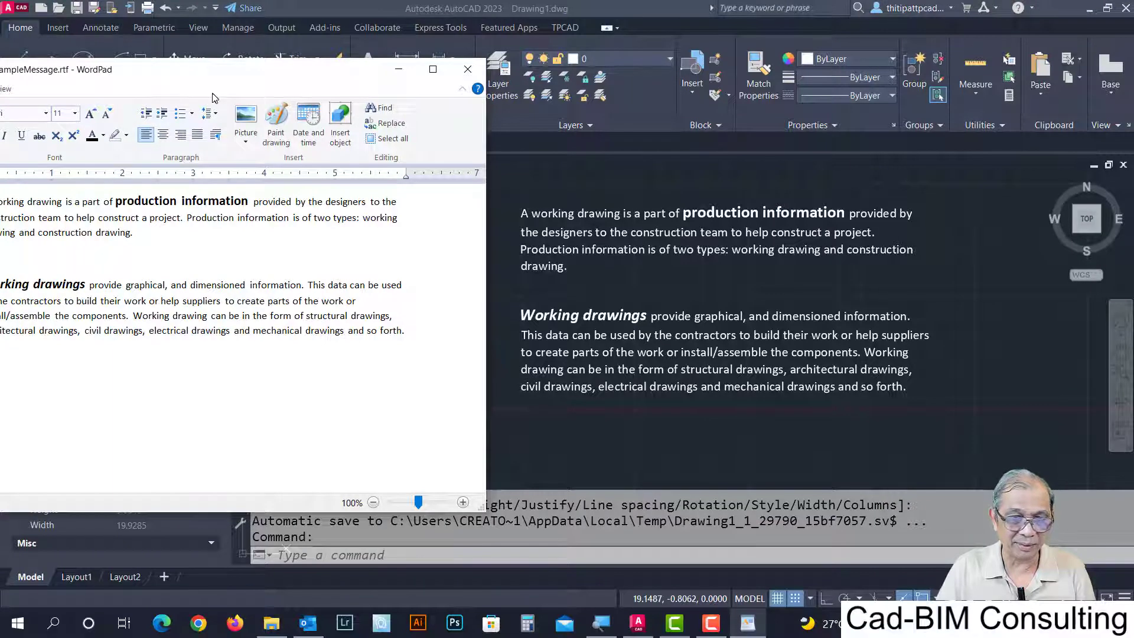
{"action": "left_click_drag", "start_coordinate": [213, 82], "coordinate": [248, 87]}
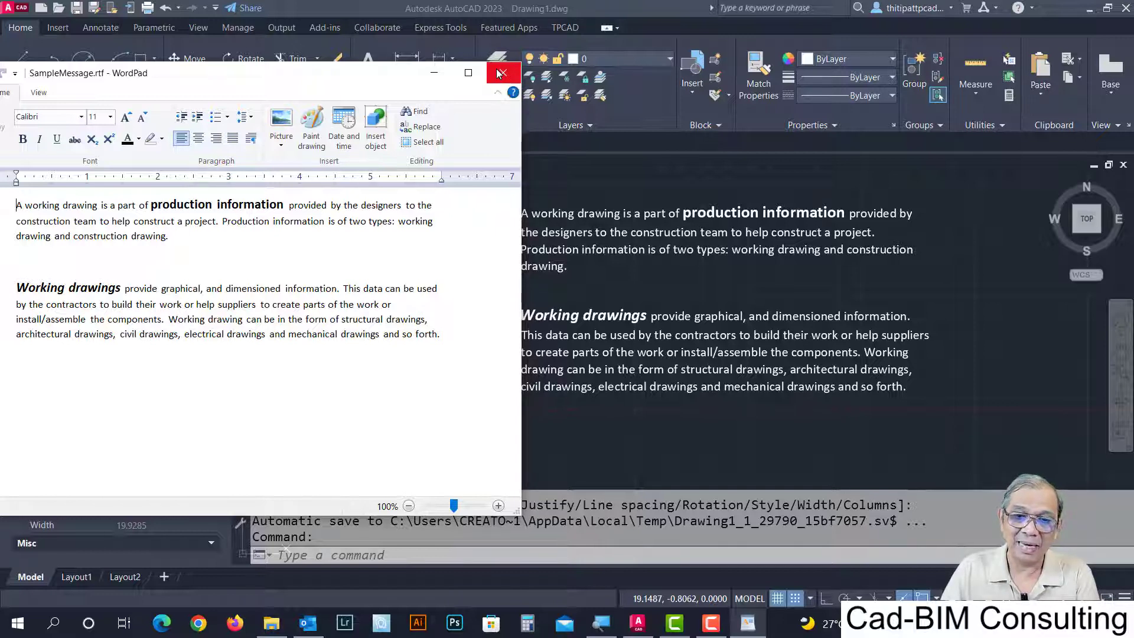
Minimize WordPad and pan and zoom onto the sample text blocks with empty space above.
{"action": "left_click", "coordinate": [437, 77]}
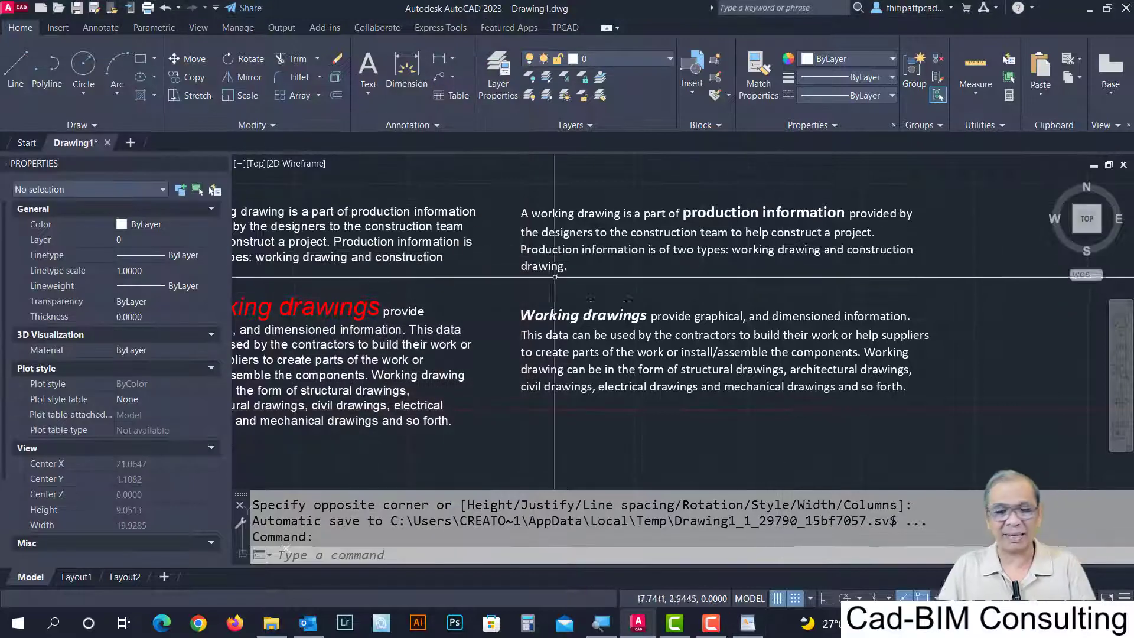
{"action": "scroll", "coordinate": [424, 284], "scroll_direction": "down", "scroll_amount": 3}
{"action": "middle_click_drag", "start_coordinate": [424, 284], "coordinate": [575, 307]}
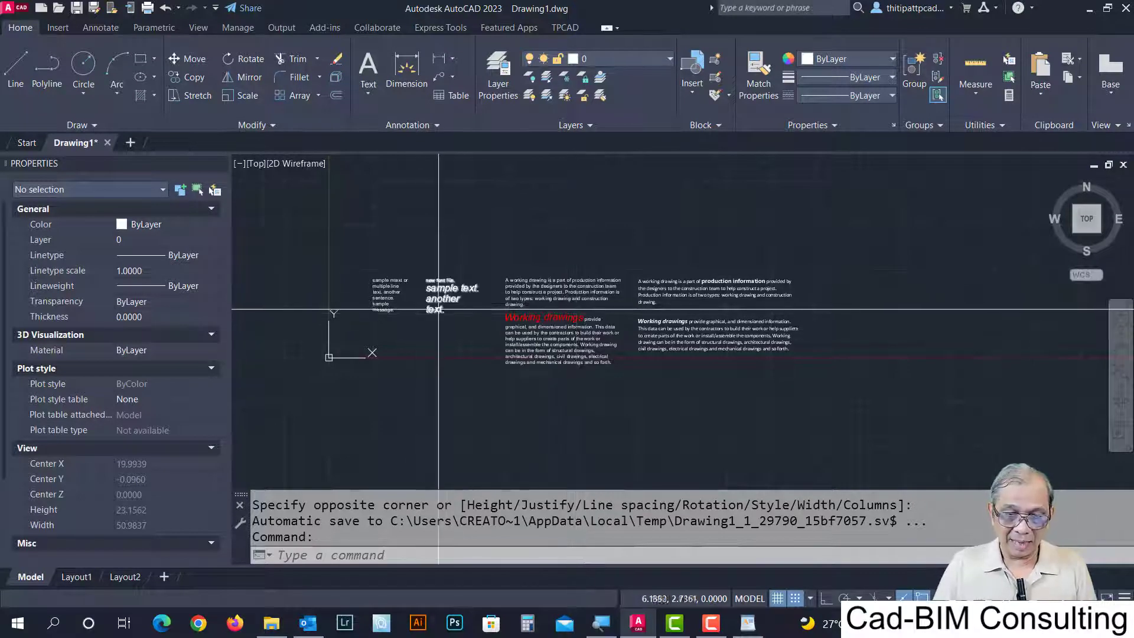
{"action": "scroll", "coordinate": [438, 307], "scroll_direction": "up", "scroll_amount": 2}
{"action": "mouse_move", "coordinate": [448, 322]}
{"action": "middle_mouse_down"}
{"action": "mouse_move", "coordinate": [398, 322]}
{"action": "mouse_move", "coordinate": [385, 293]}
{"action": "middle_mouse_up"}
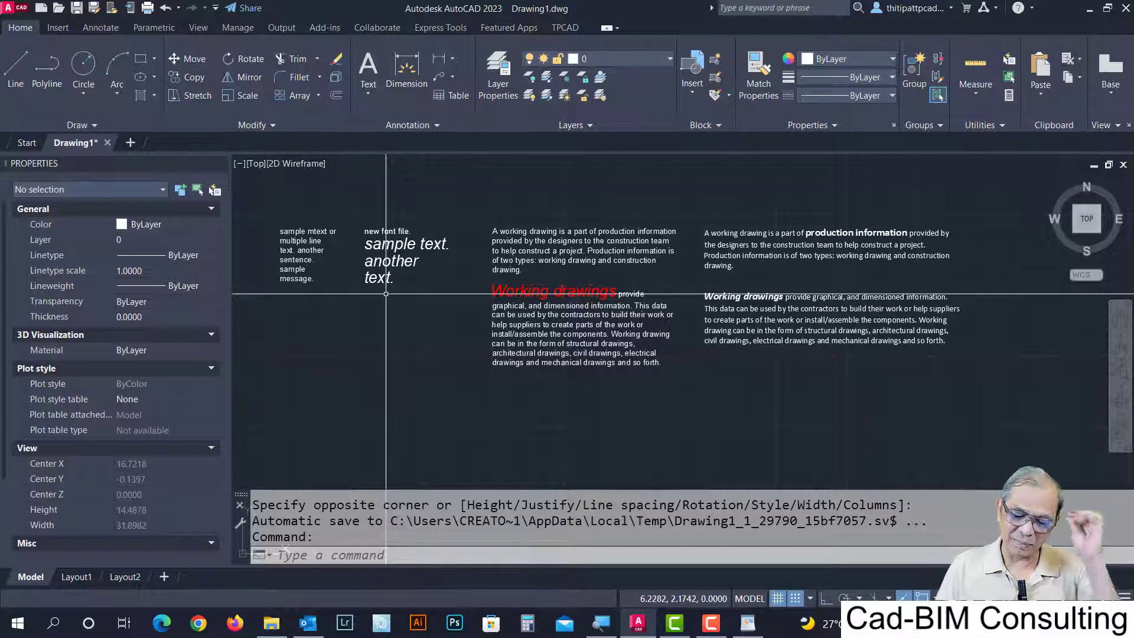
{"action": "middle_click_drag", "start_coordinate": [464, 358], "coordinate": [435, 376]}
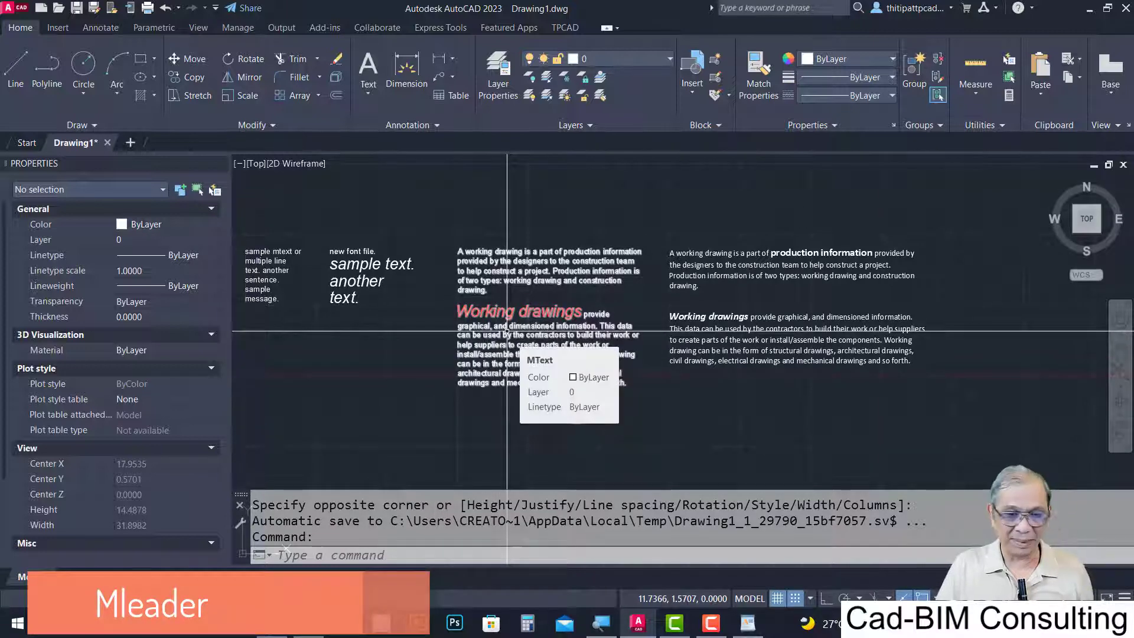
{"action": "middle_click_drag", "start_coordinate": [546, 337], "coordinate": [509, 333]}
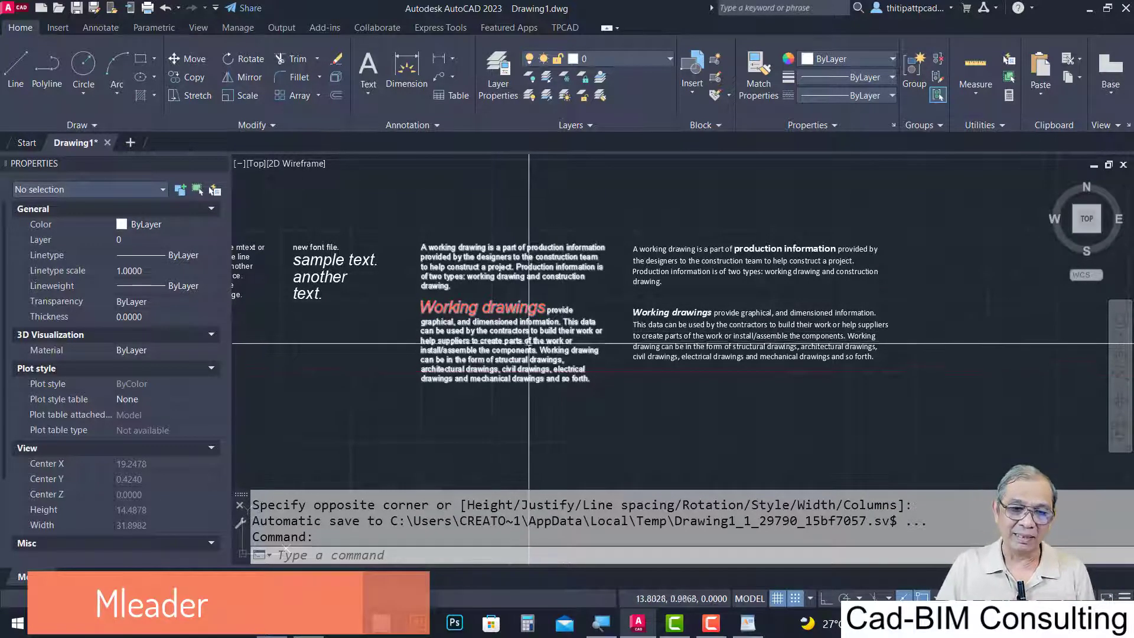
{"action": "mouse_move", "coordinate": [619, 350]}
{"action": "middle_mouse_down"}
{"action": "mouse_move", "coordinate": [519, 341]}
{"action": "mouse_move", "coordinate": [627, 350]}
{"action": "middle_mouse_up"}
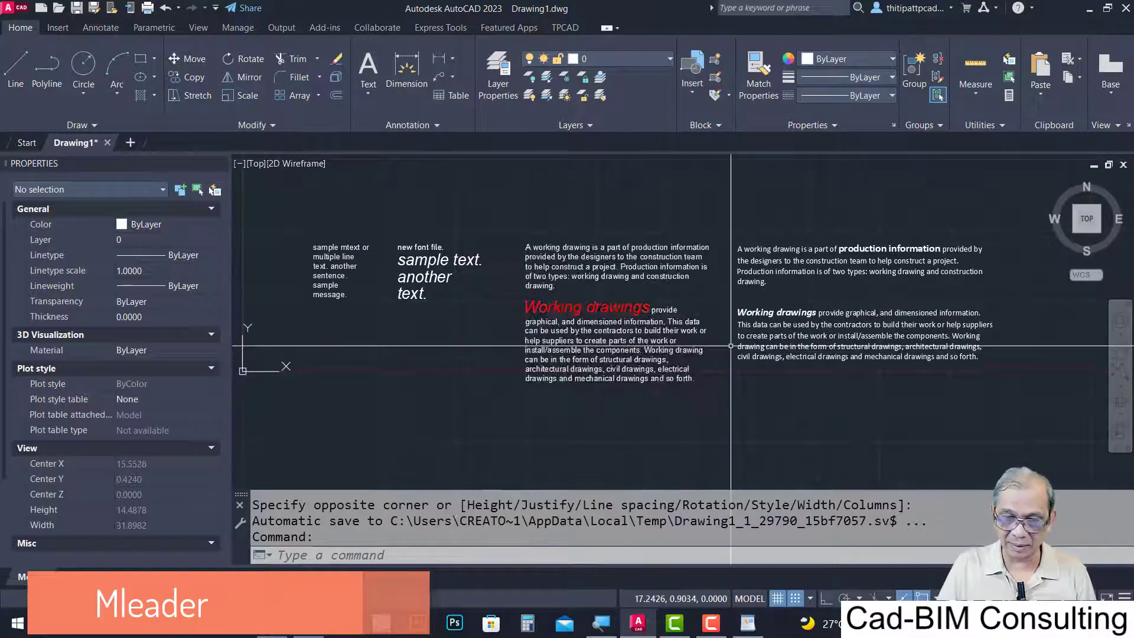
{"action": "middle_click_drag", "start_coordinate": [342, 234], "coordinate": [458, 309]}
{"action": "scroll", "coordinate": [457, 309], "scroll_direction": "up", "scroll_amount": 5}
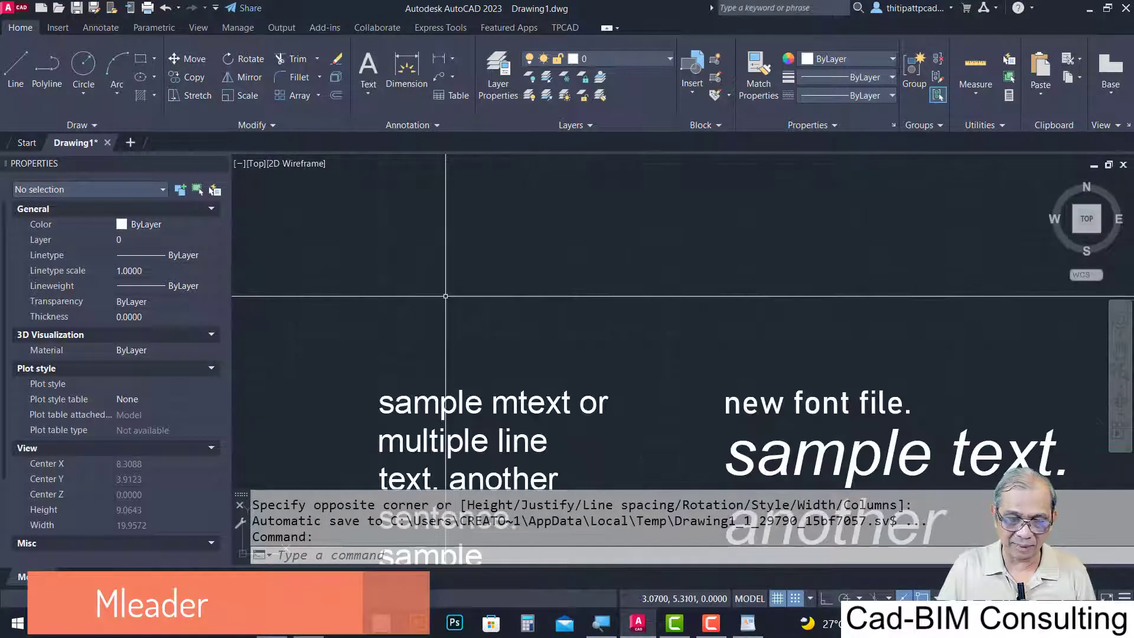
{"action": "scroll", "coordinate": [455, 270], "scroll_direction": "down", "scroll_amount": 5}
{"action": "scroll", "coordinate": [516, 280], "scroll_direction": "up", "scroll_amount": 2}
Start an MLEADER, placing its arrowhead near the text and its landing above.
{"action": "middle_click_drag", "start_coordinate": [516, 280], "coordinate": [514, 277]}
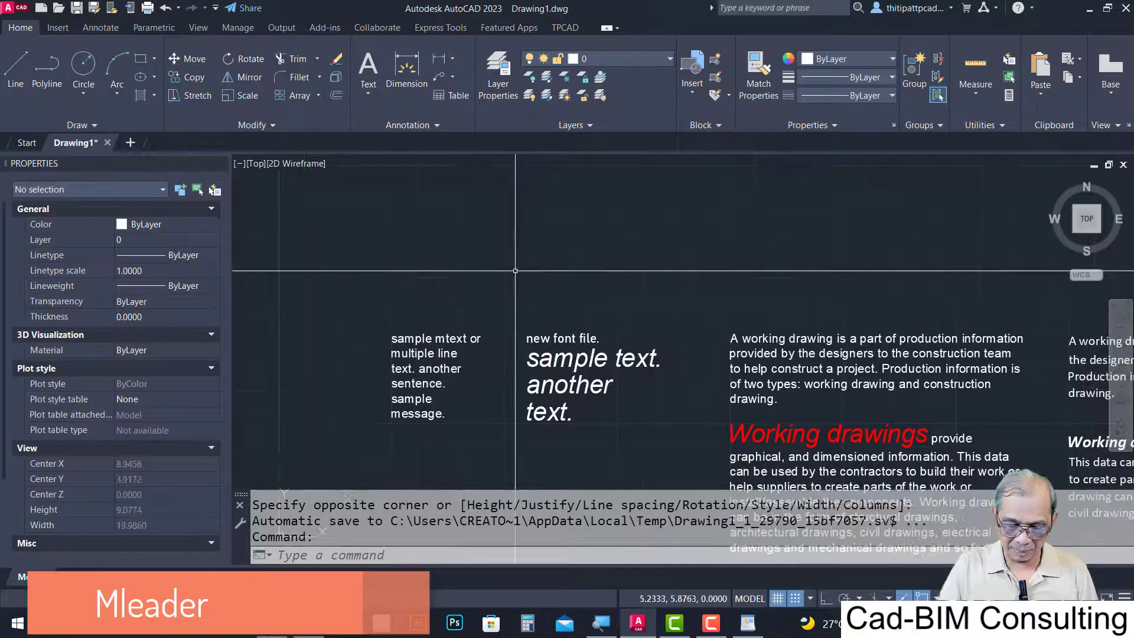
{"action": "type", "text": "MLEAd"}
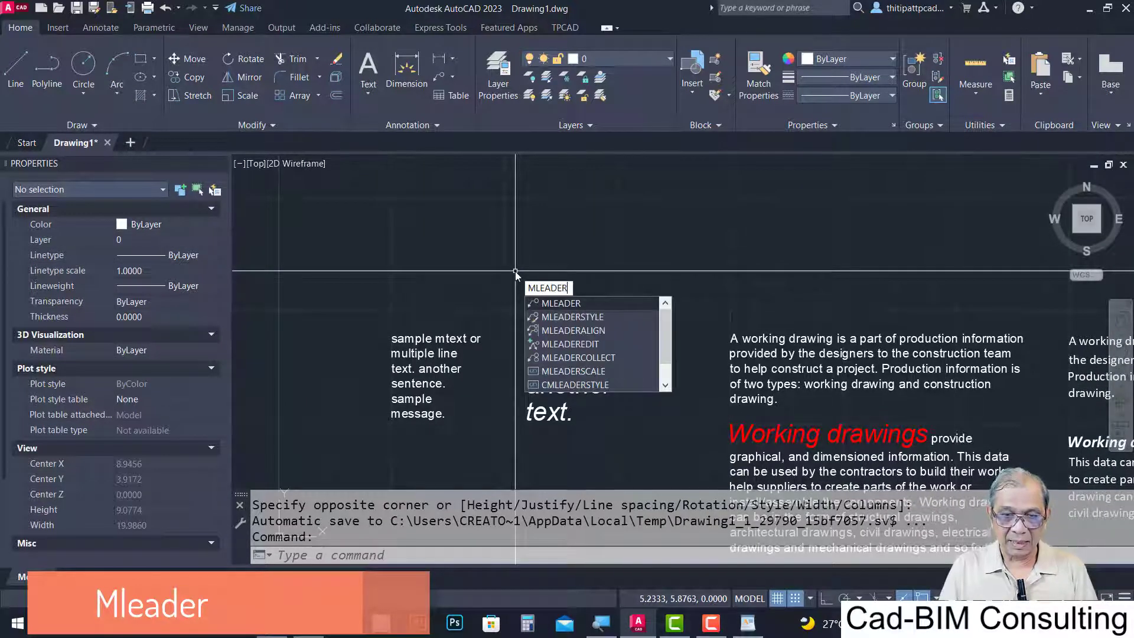
{"action": "key", "text": "Return"}
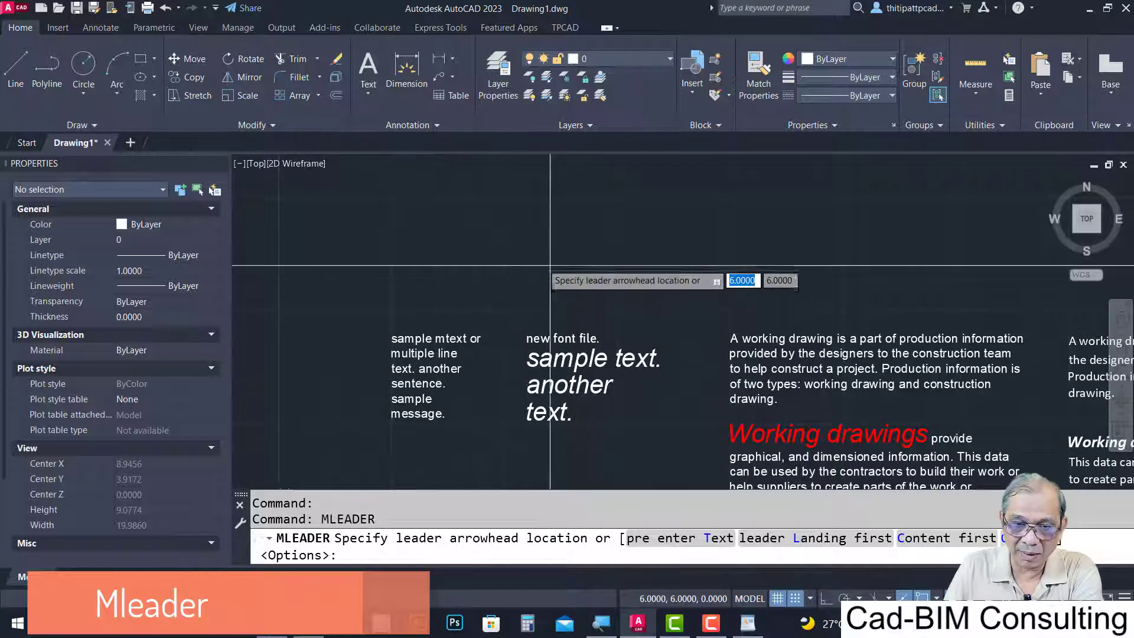
{"action": "scroll", "coordinate": [489, 334], "scroll_direction": "up", "scroll_amount": 1}
{"action": "scroll", "coordinate": [413, 357], "scroll_direction": "down", "scroll_amount": 1}
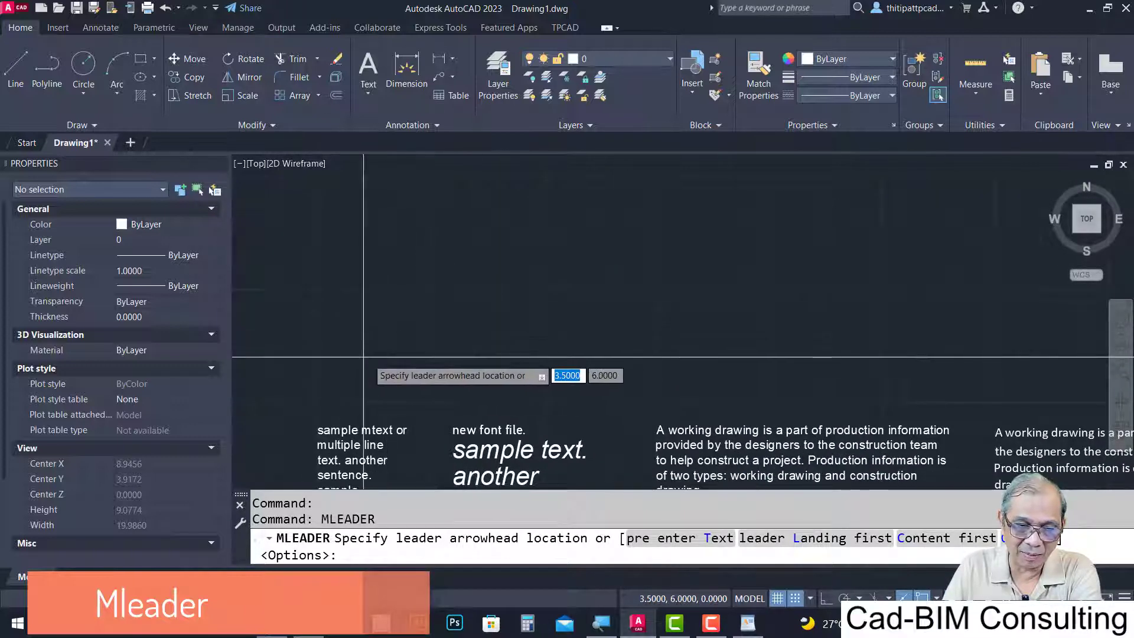
{"action": "left_click", "coordinate": [365, 355]}
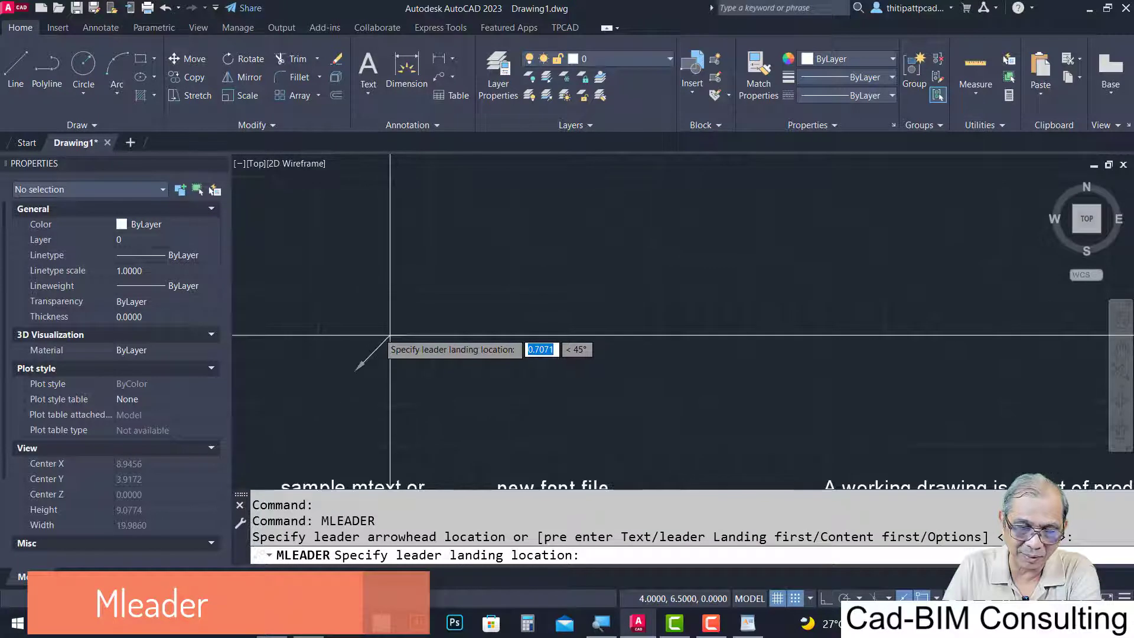
{"action": "scroll", "coordinate": [389, 322], "scroll_direction": "up", "scroll_amount": 4}
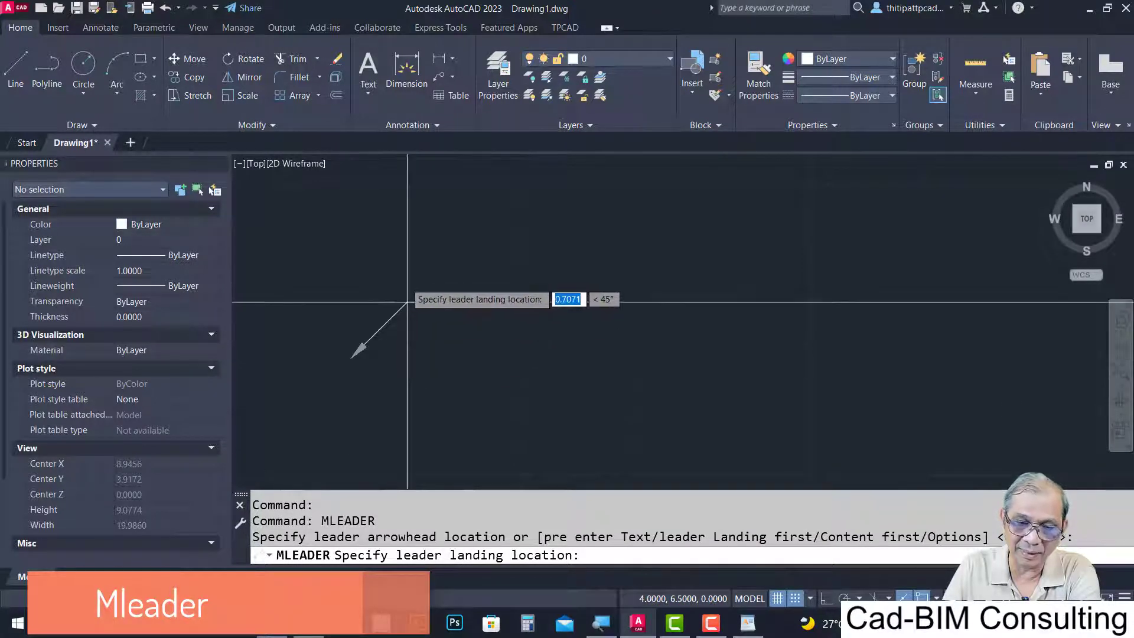
{"action": "left_click", "coordinate": [465, 244]}
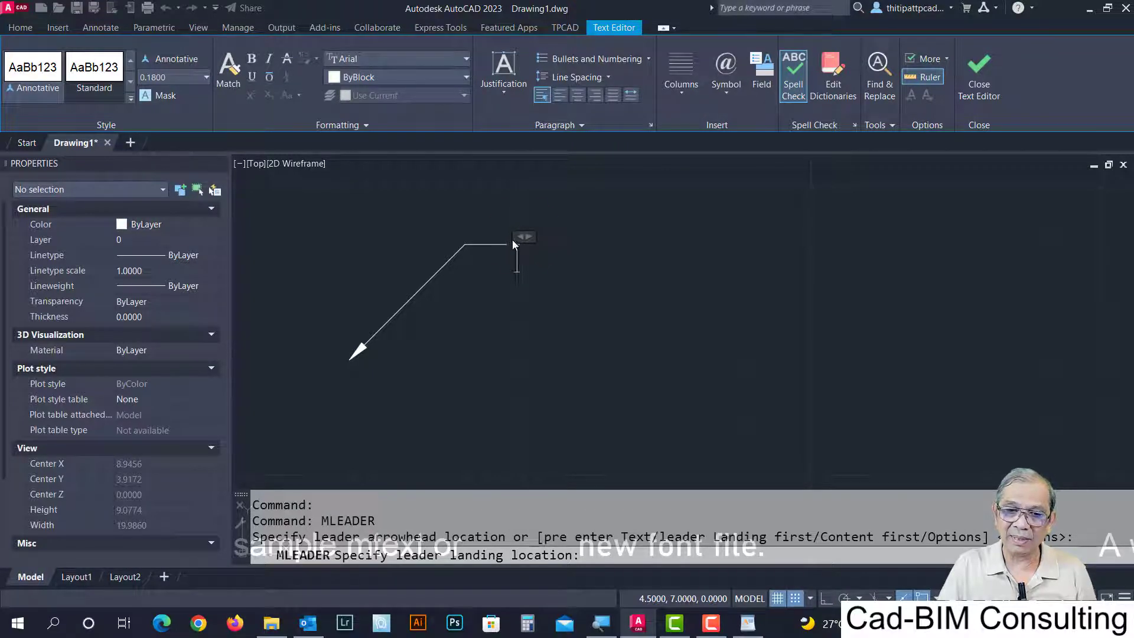
Widen the leader text box to about 1.81 and enter 'mleader specification. auto-wrap text'.
{"action": "left_click_drag", "start_coordinate": [524, 236], "coordinate": [536, 236]}
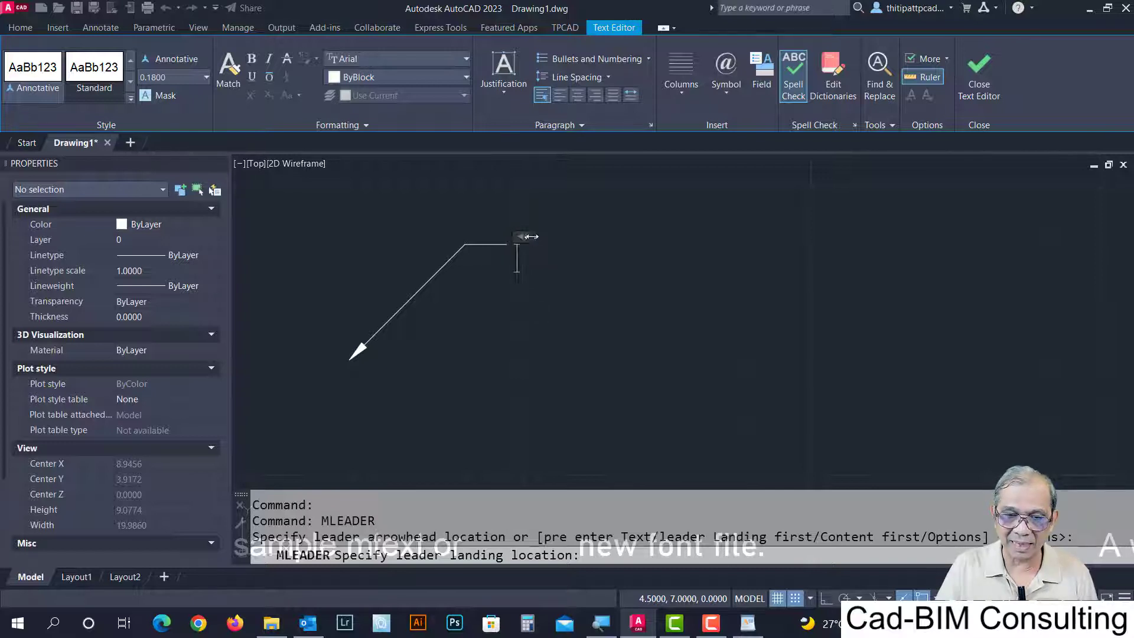
{"action": "left_click_drag", "start_coordinate": [529, 235], "coordinate": [752, 221]}
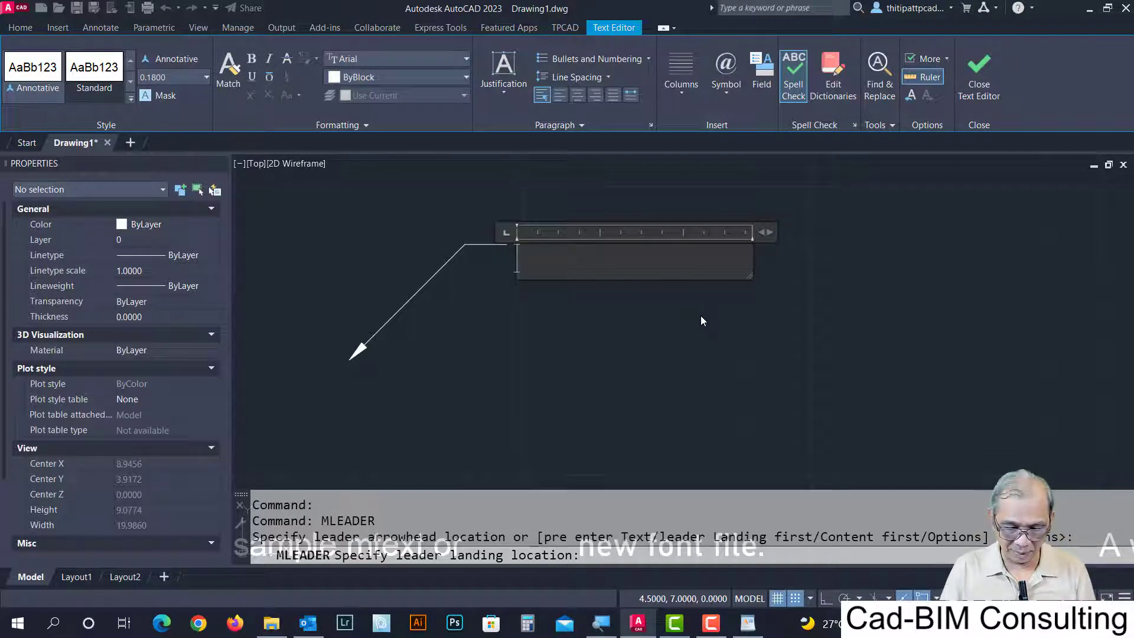
{"action": "type", "text": "mleader"}
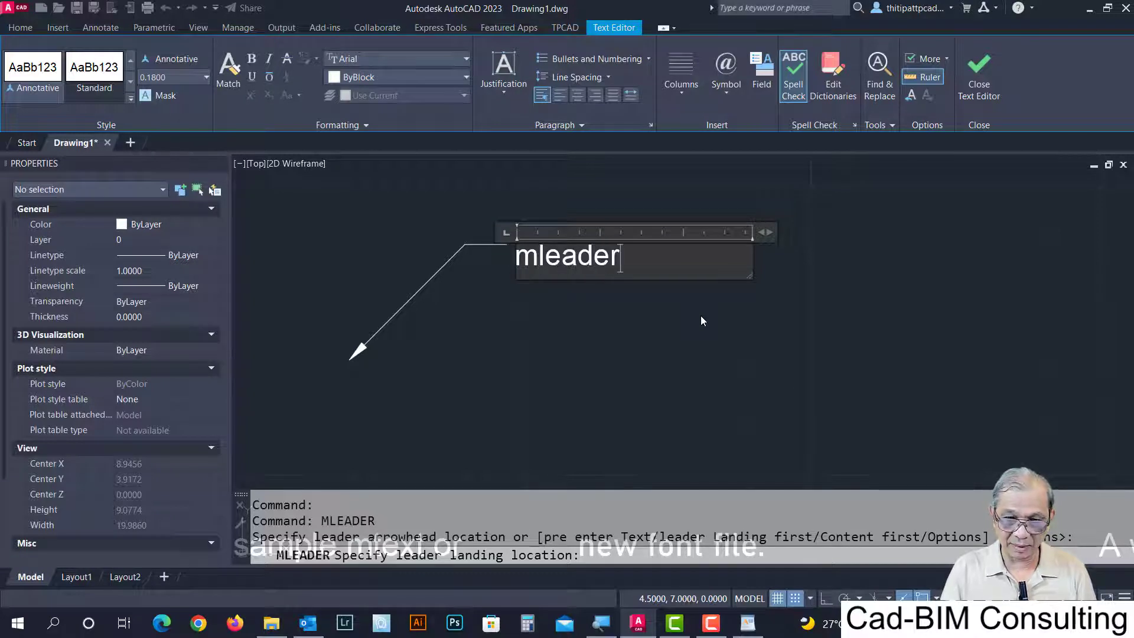
{"action": "type", "text": " spec"}
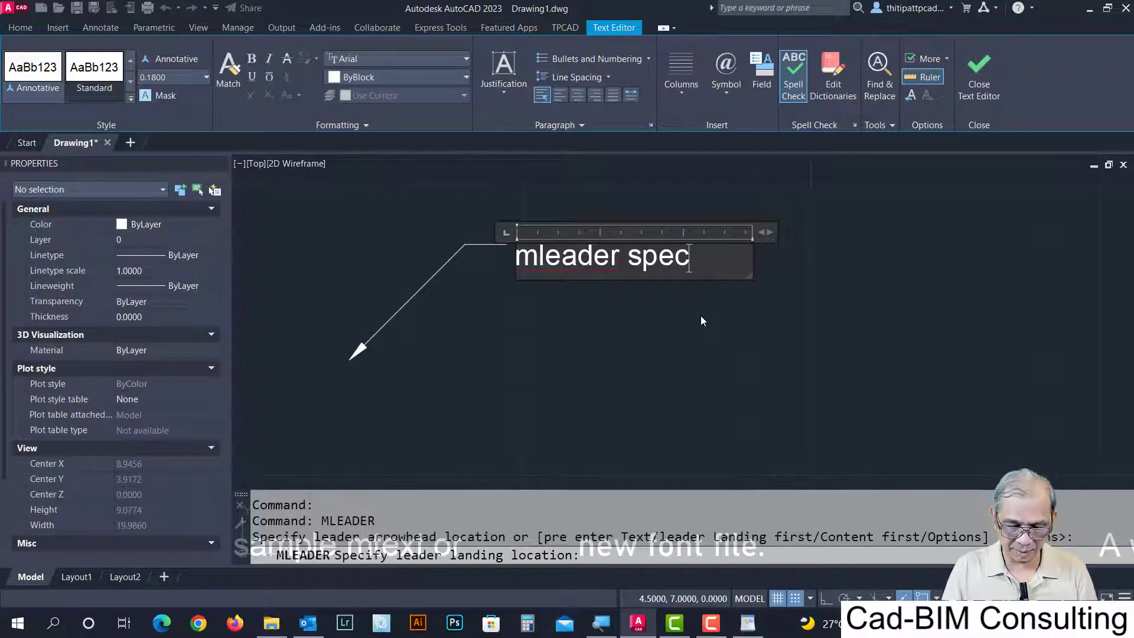
{"action": "type", "text": "ifica"}
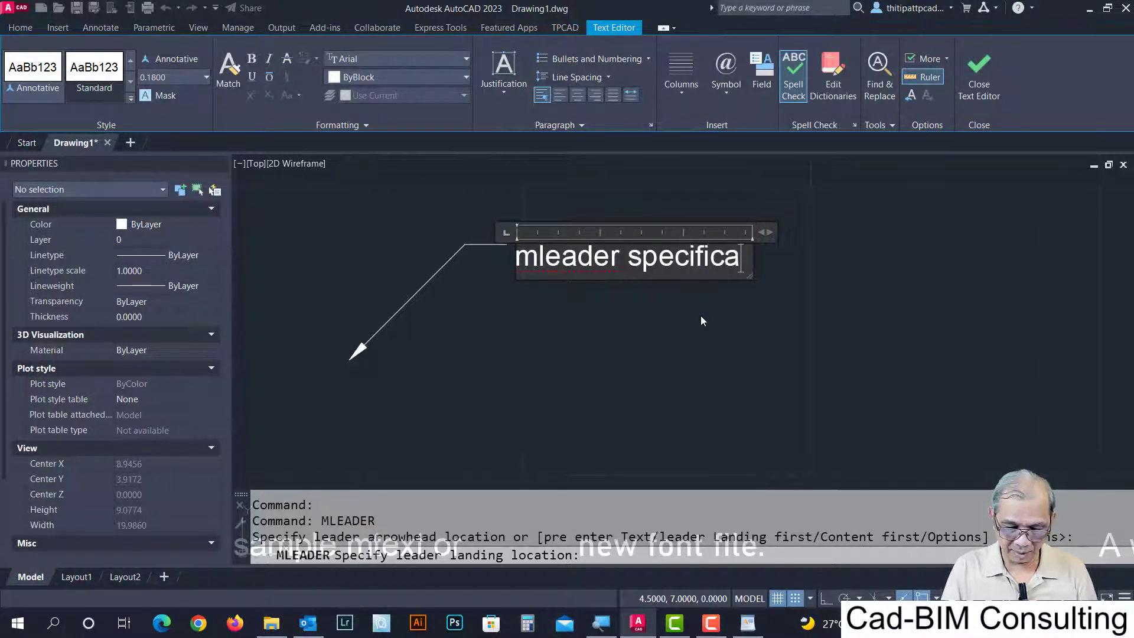
{"action": "type", "text": "tion. "}
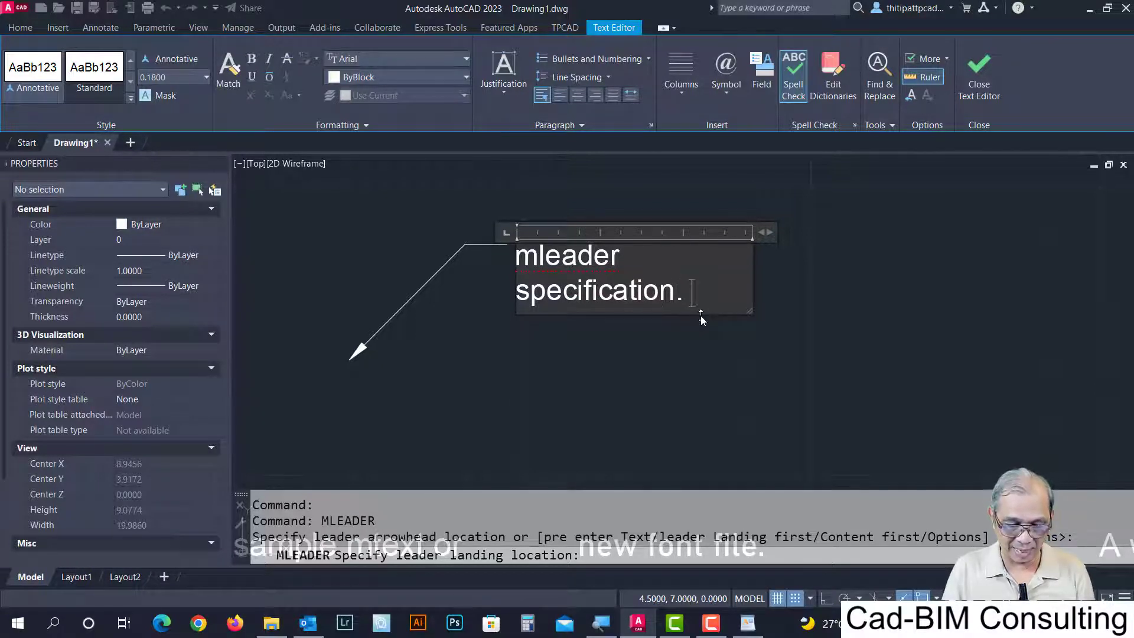
{"action": "type", "text": "auto"}
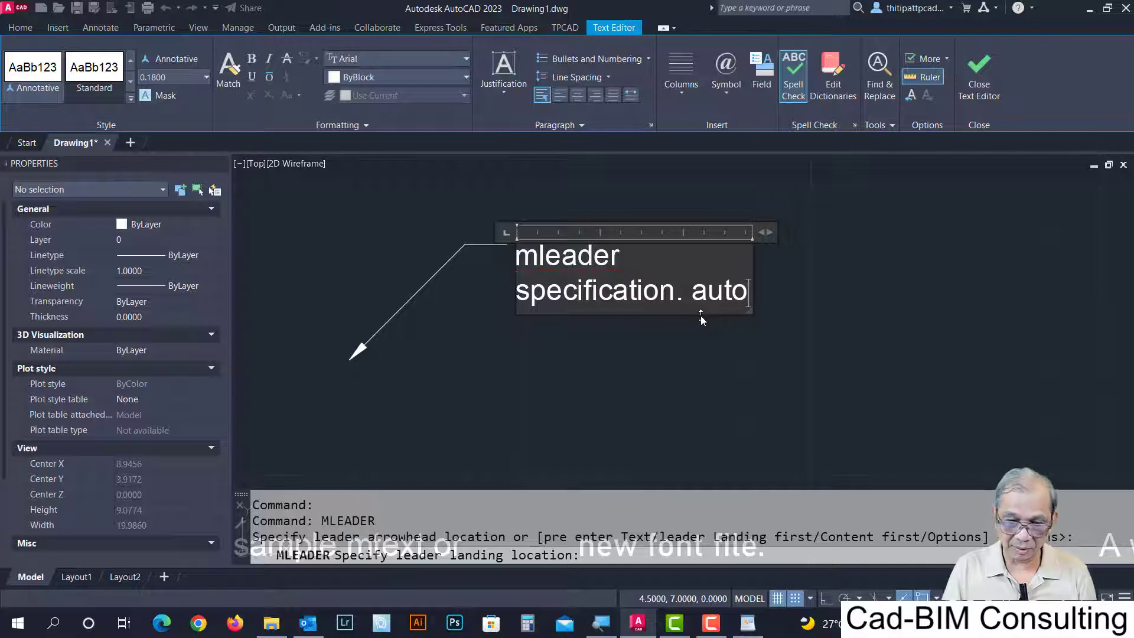
{"action": "type", "text": "-wrap t"}
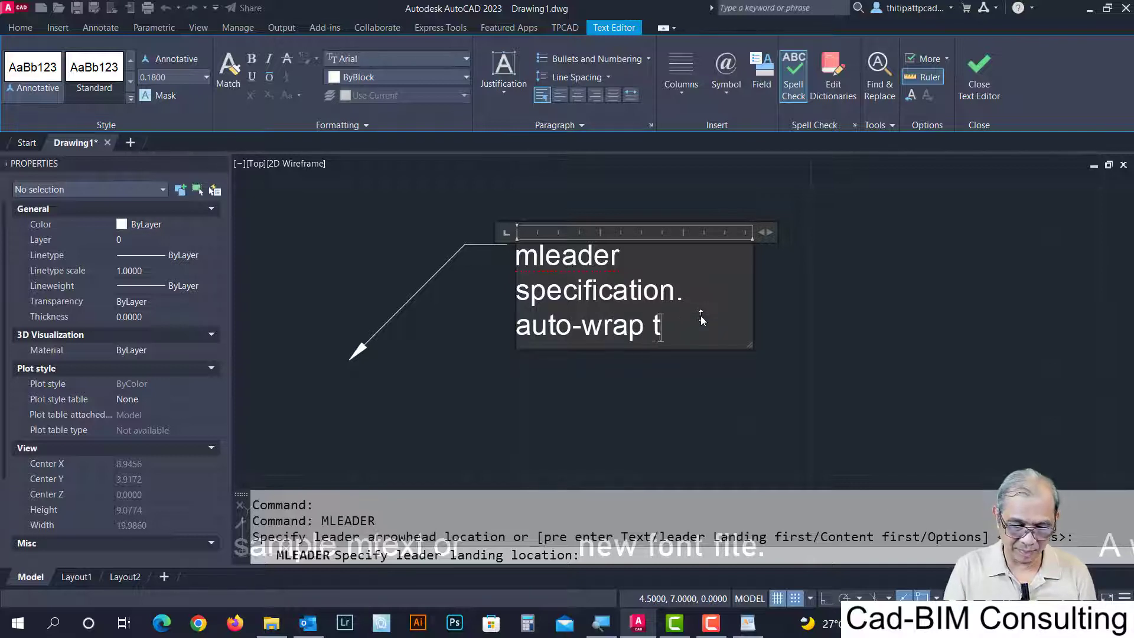
{"action": "type", "text": "ext"}
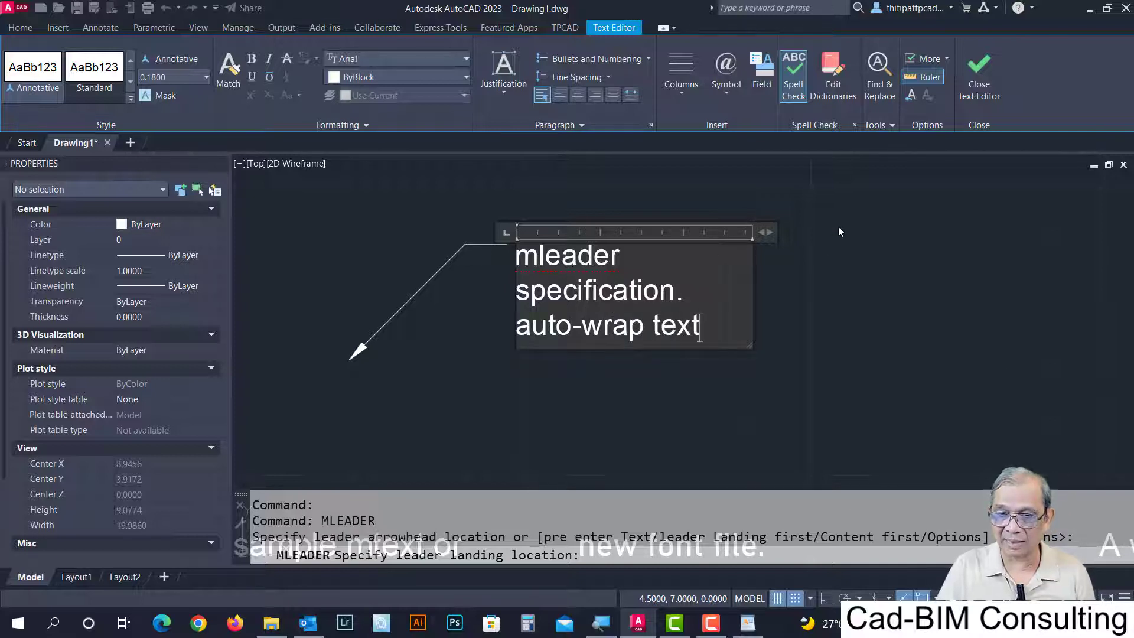
{"action": "left_click", "coordinate": [558, 176]}
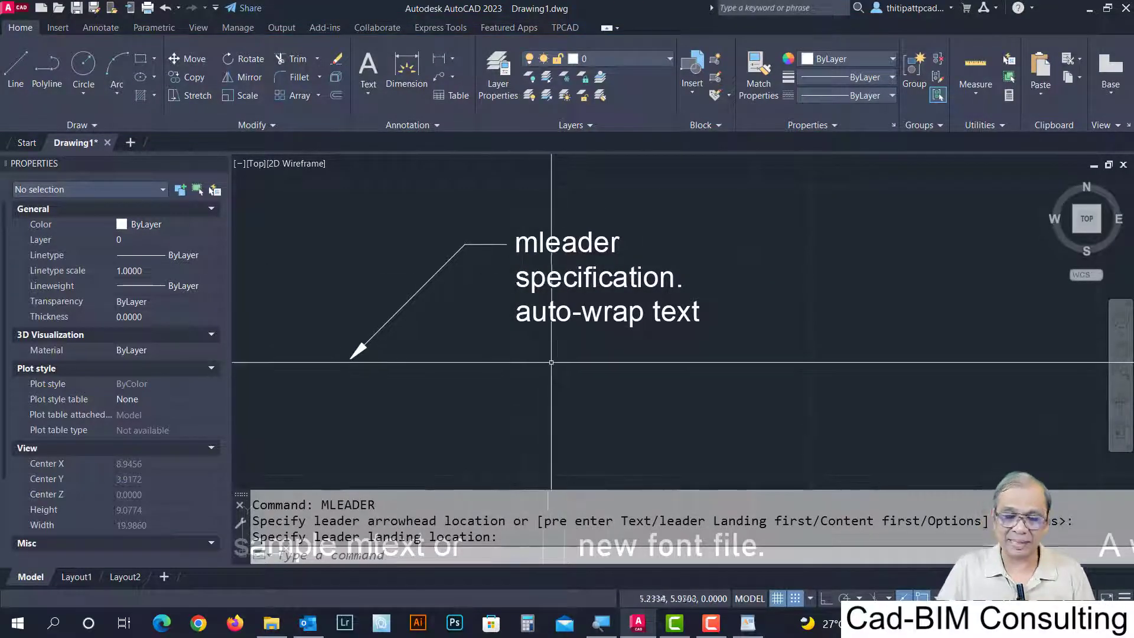
{"action": "middle_click_drag", "start_coordinate": [450, 342], "coordinate": [399, 314]}
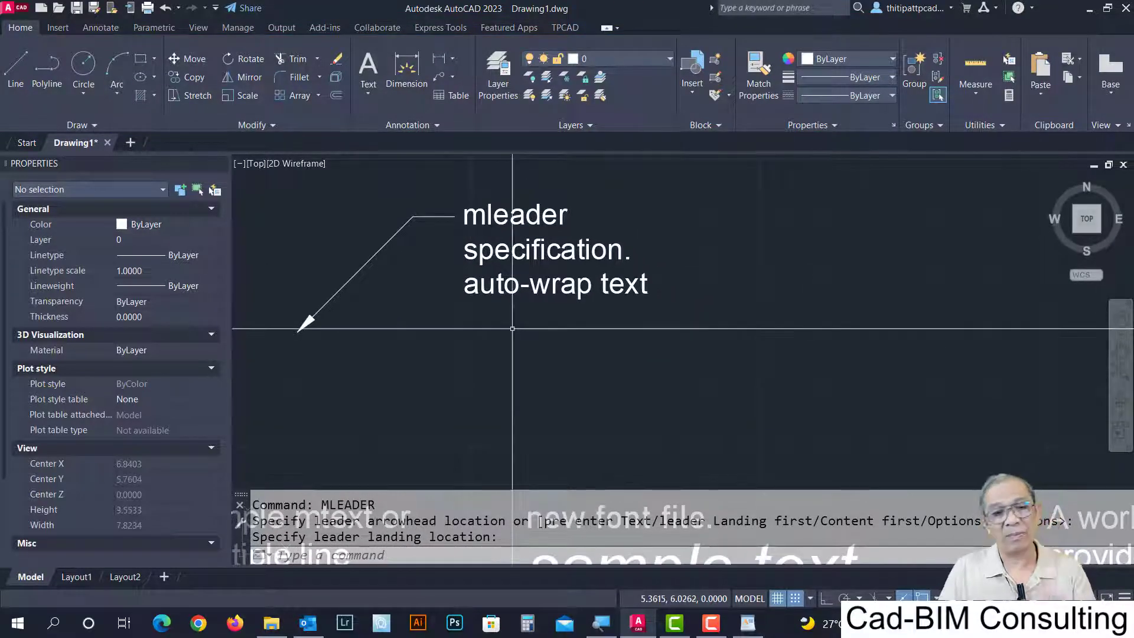
{"action": "middle_click_drag", "start_coordinate": [512, 328], "coordinate": [504, 343]}
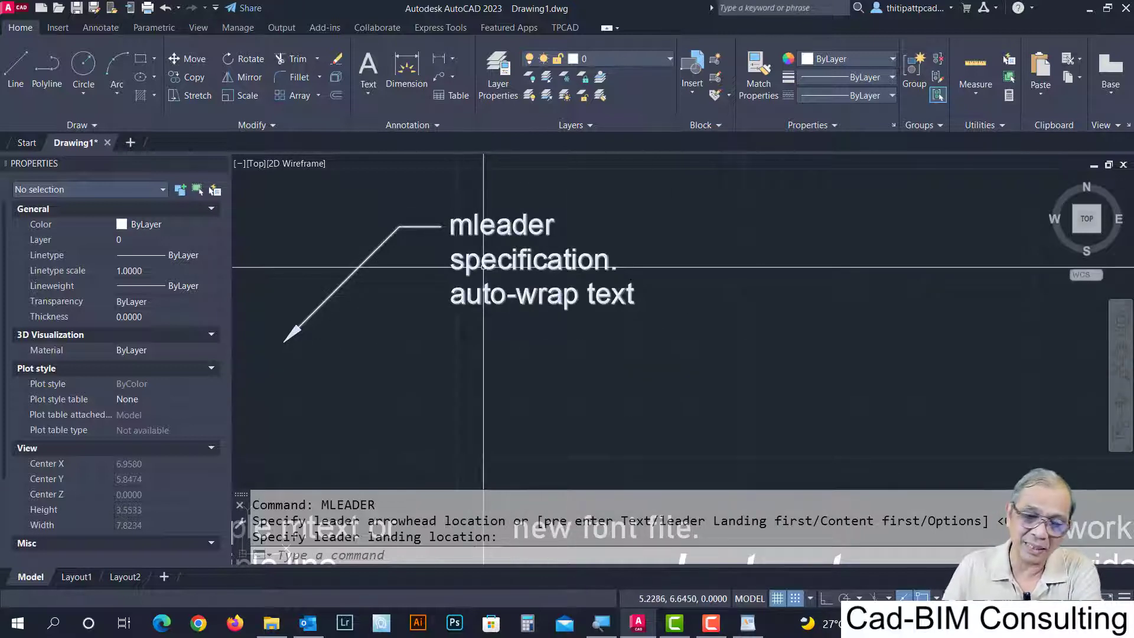
{"action": "left_click", "coordinate": [701, 265]}
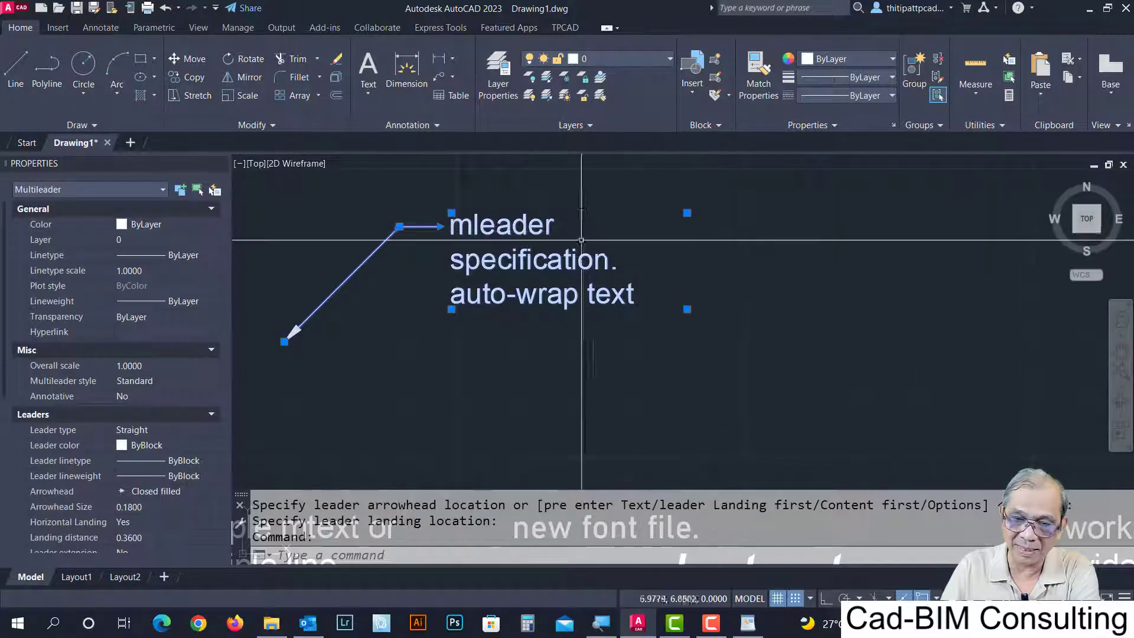
{"action": "left_click", "coordinate": [686, 213]}
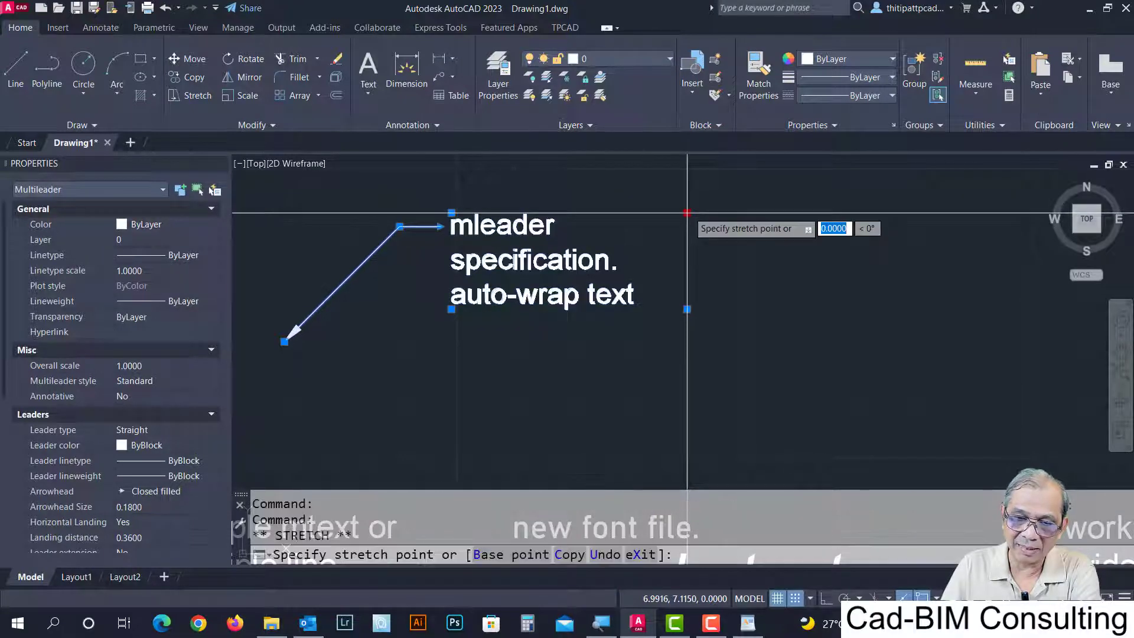
{"action": "left_click", "coordinate": [631, 226]}
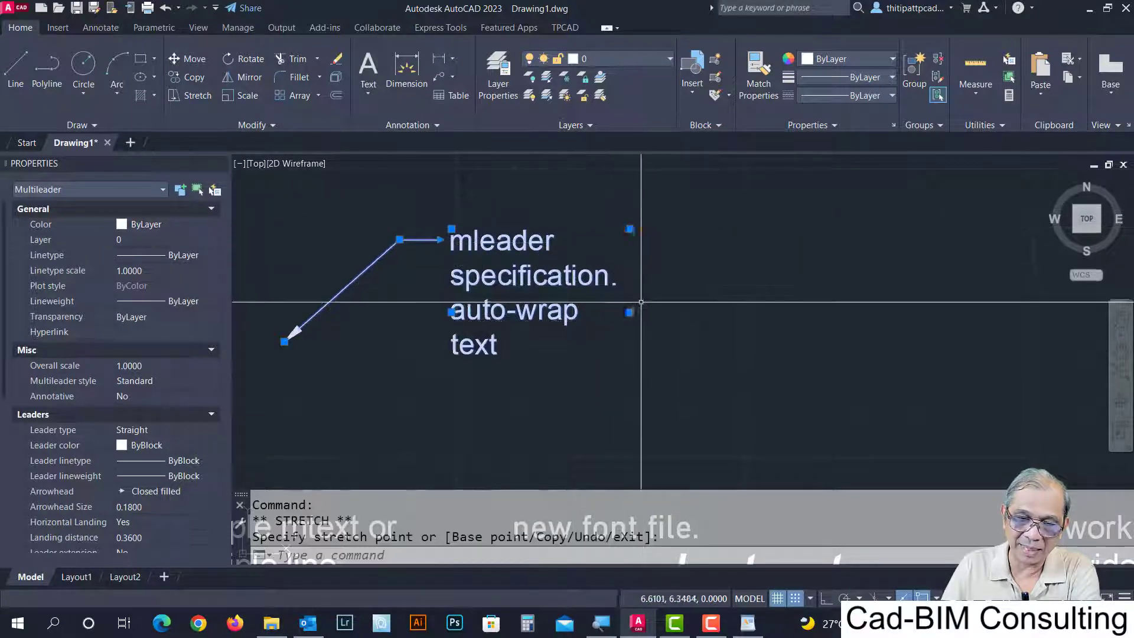
{"action": "left_click", "coordinate": [630, 229]}
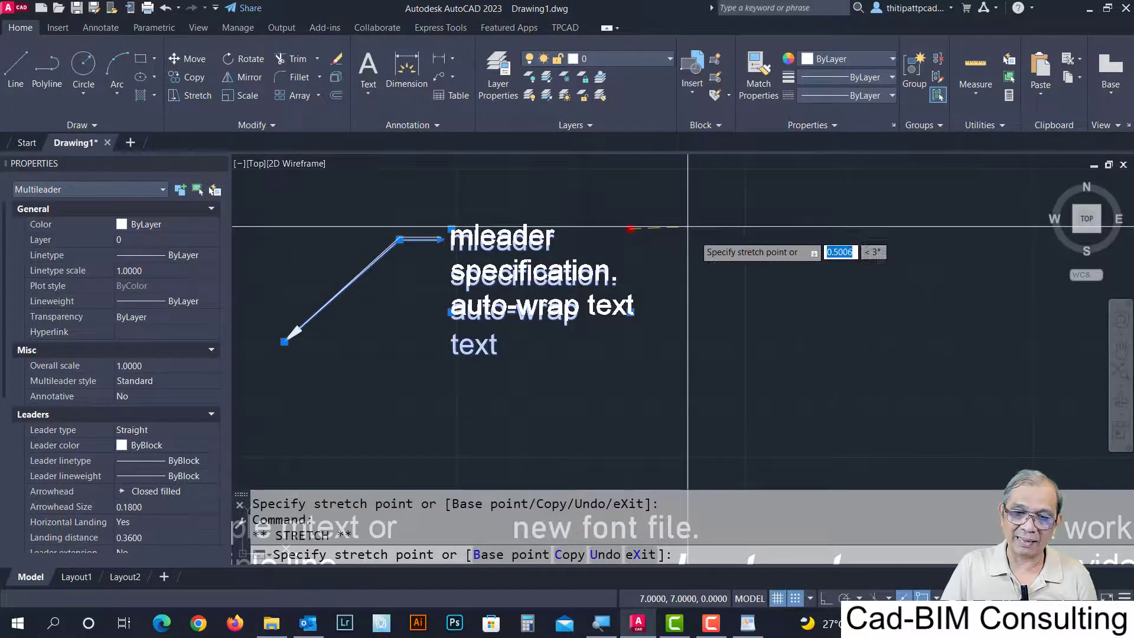
{"action": "key", "text": "Escape"}
{"action": "key", "text": "Escape"}
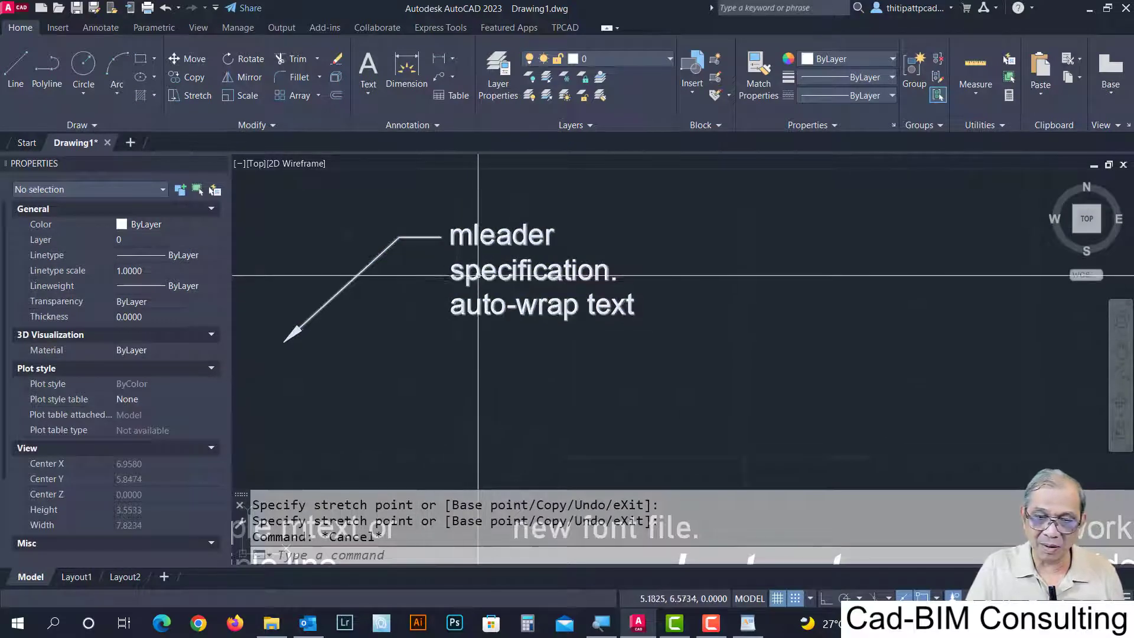
{"action": "left_click", "coordinate": [475, 274]}
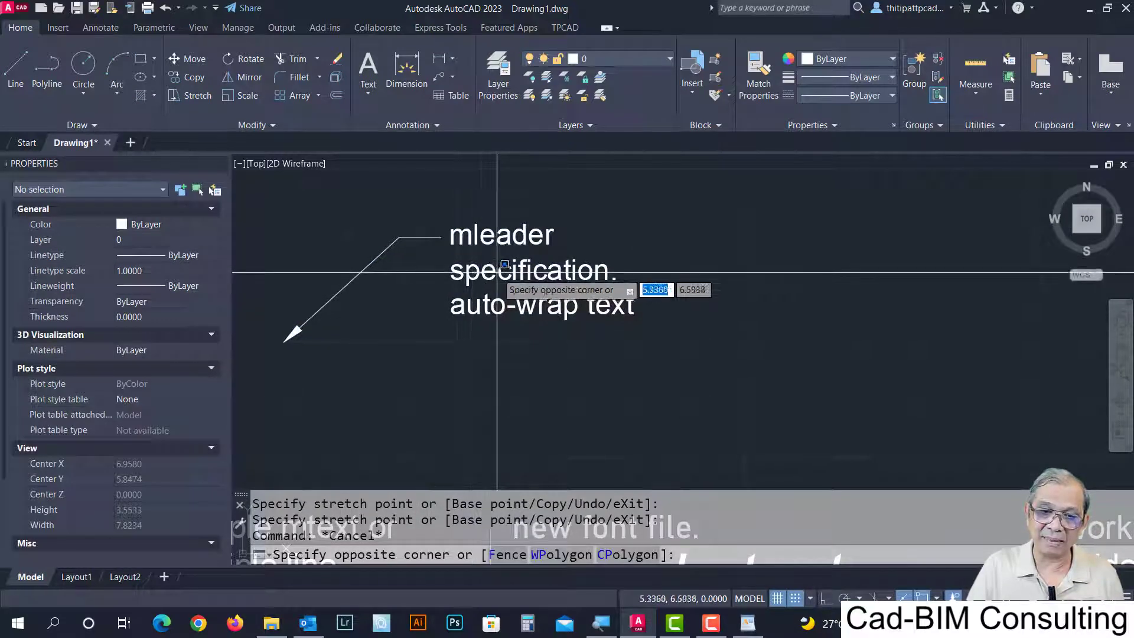
{"action": "left_click", "coordinate": [405, 236]}
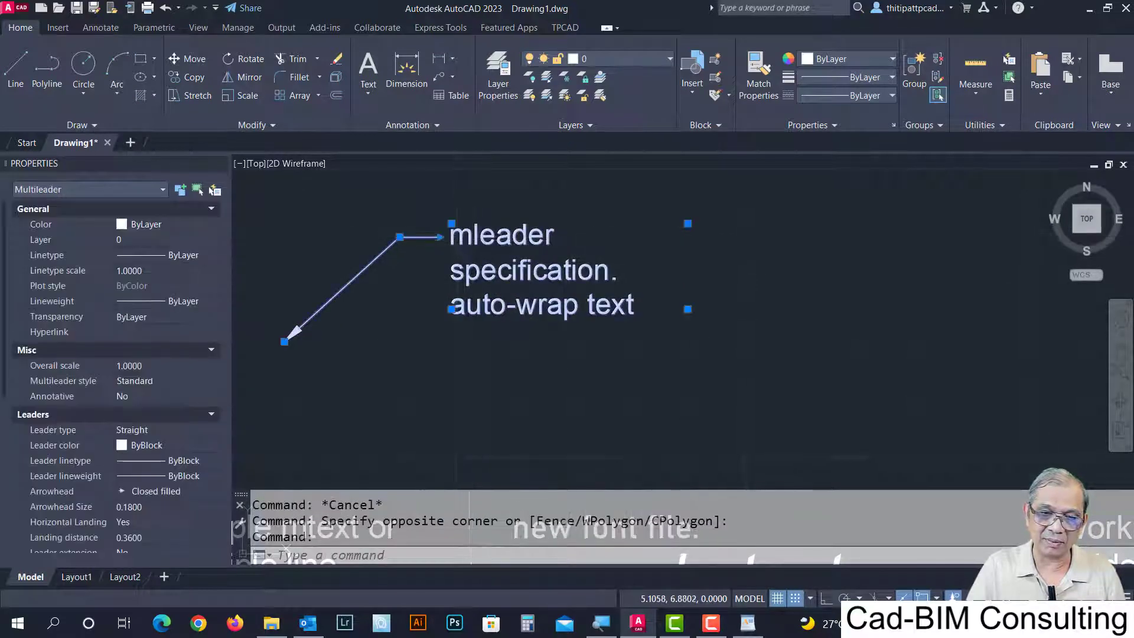
{"action": "double_click", "coordinate": [569, 281]}
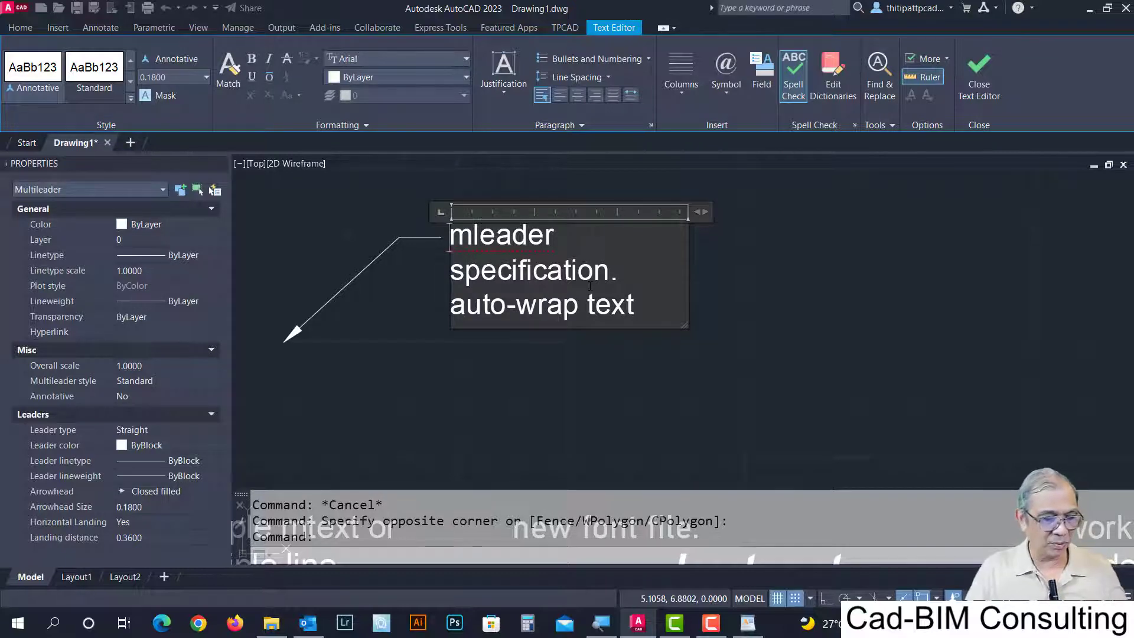
{"action": "left_click", "coordinate": [696, 327]}
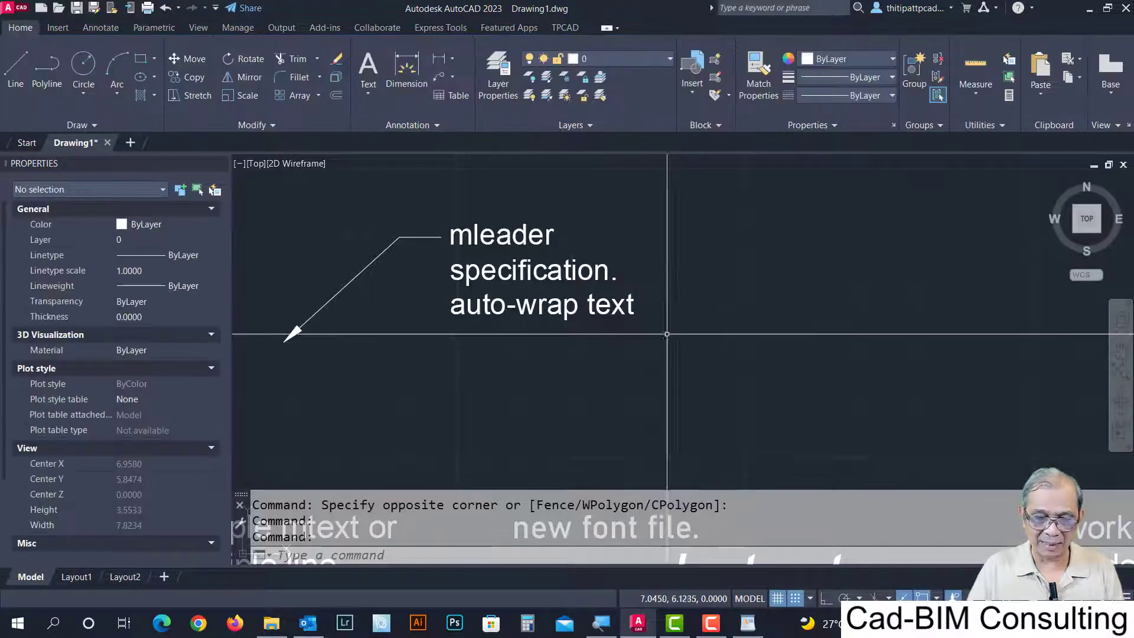
{"action": "middle_click_drag", "start_coordinate": [767, 338], "coordinate": [549, 370]}
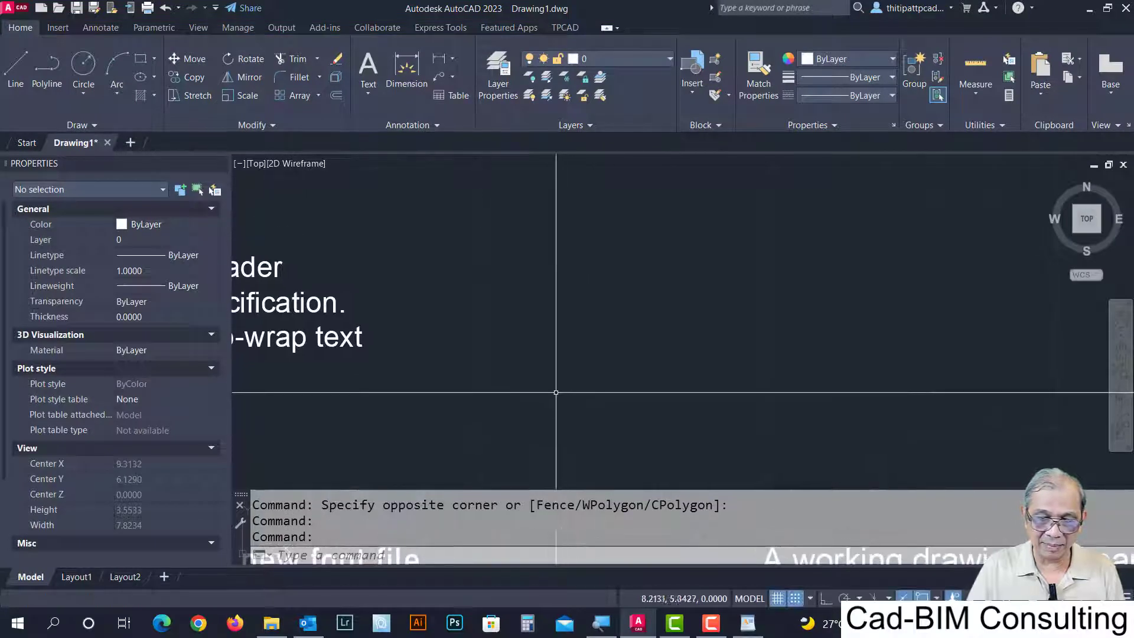
Start MLEADER with the text-first option and enter 'sample pre enter'.
{"action": "type", "text": "mt"}
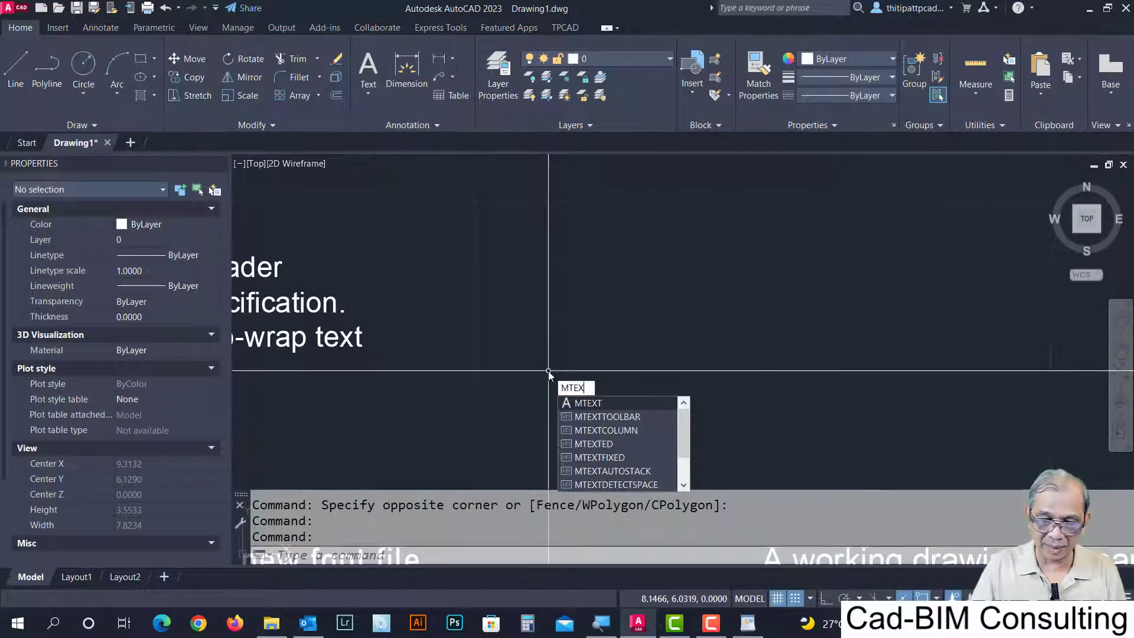
{"action": "key", "text": "BackSpace"}
{"action": "key", "text": "BackSpace"}
{"action": "key", "text": "BackSpace"}
{"action": "type", "text": "LEa"}
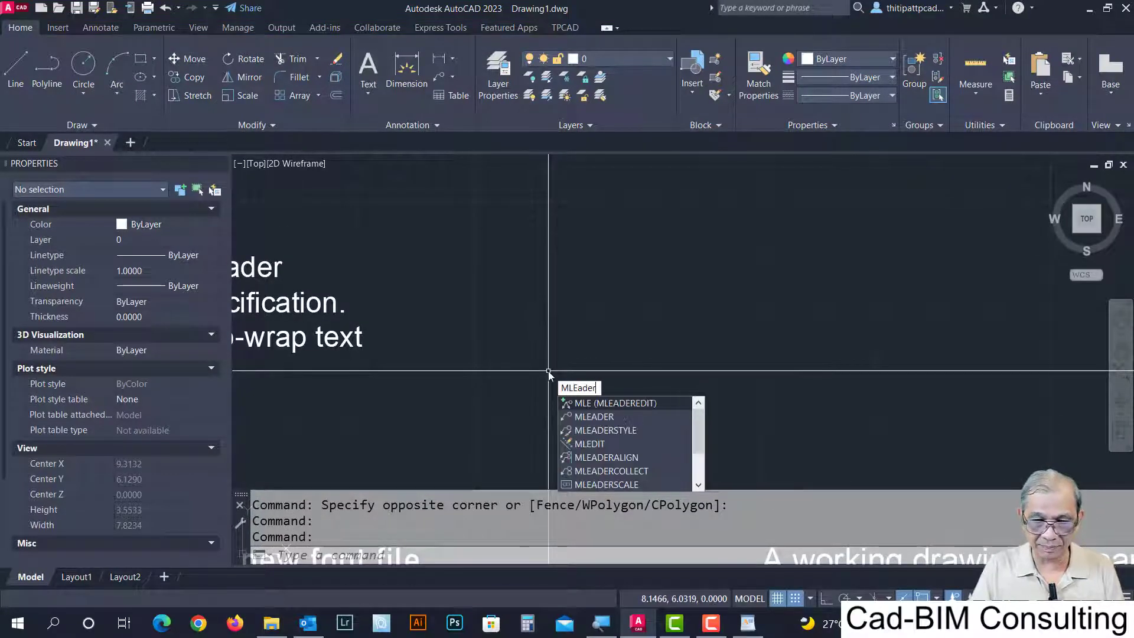
{"action": "key", "text": "Return"}
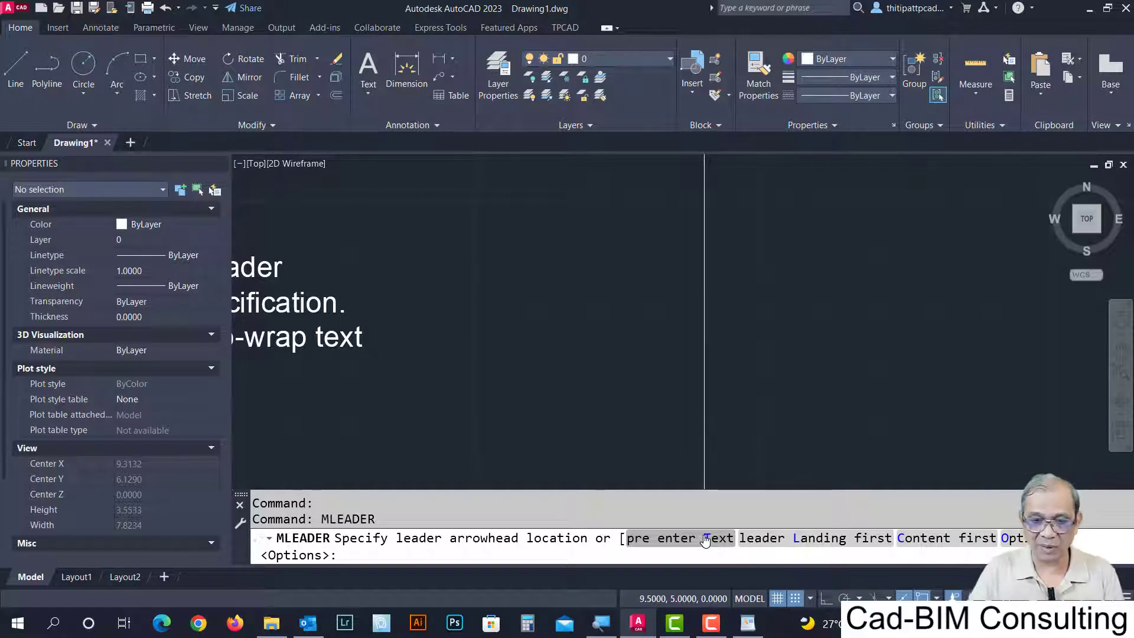
{"action": "left_click", "coordinate": [705, 539]}
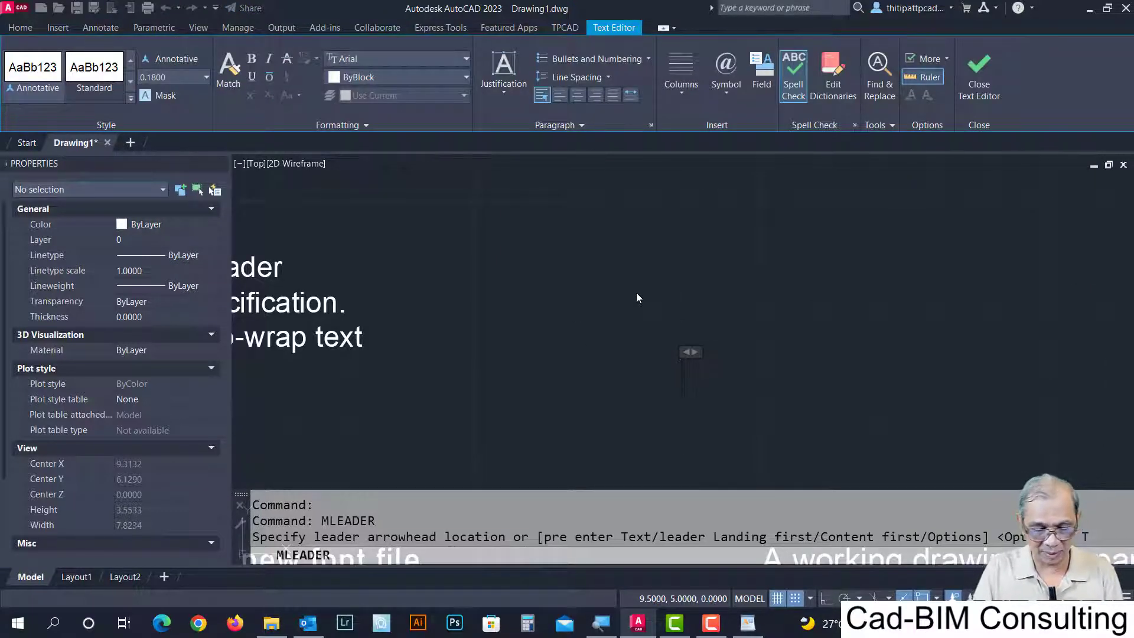
{"action": "type", "text": "sample"}
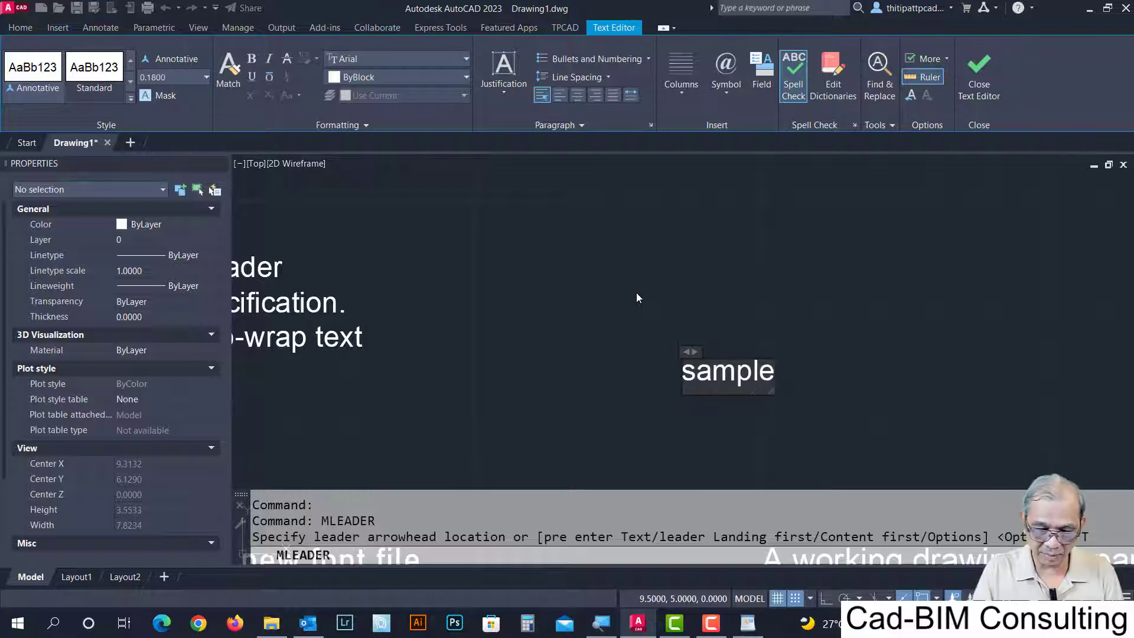
{"action": "type", "text": " pre enter"}
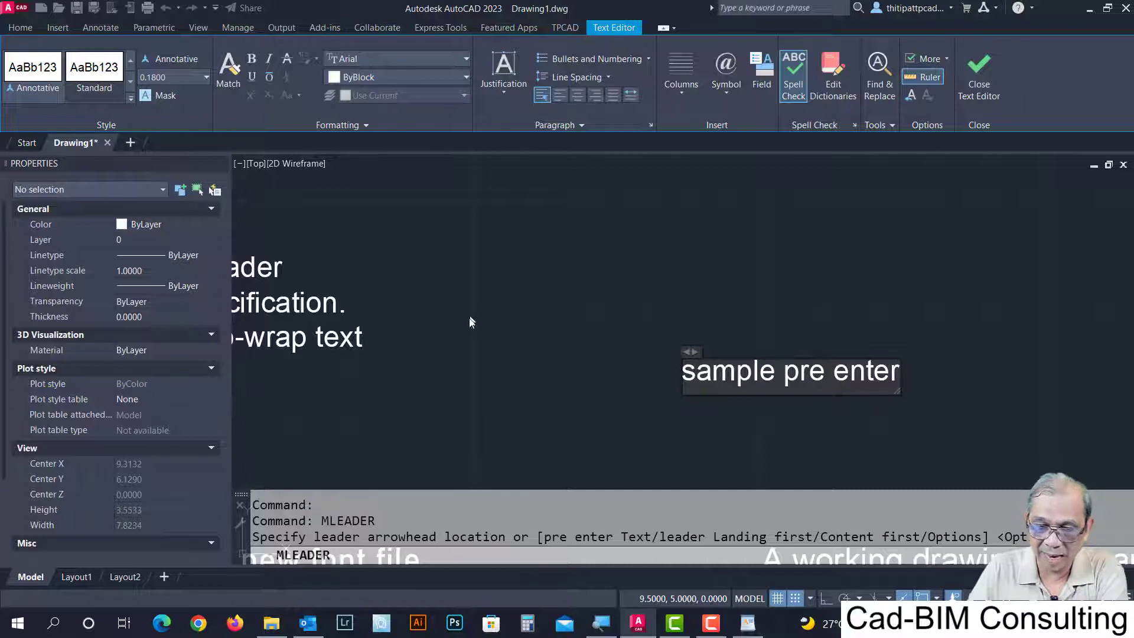
{"action": "left_click", "coordinate": [584, 306]}
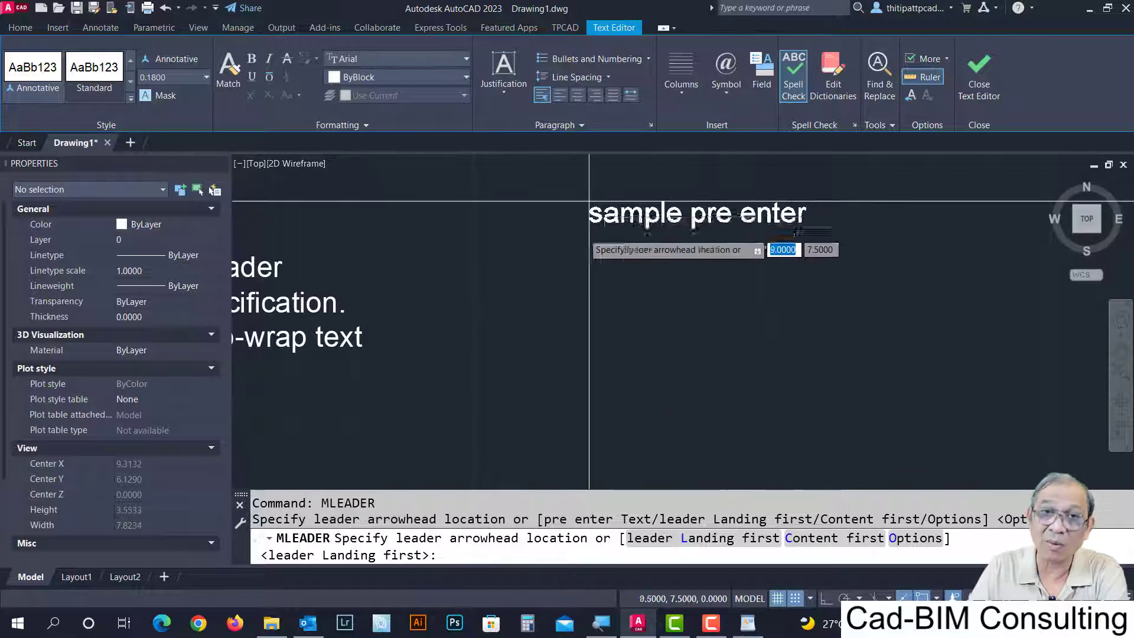
Place the leader's arrowhead up and left, then its landing beside the text.
{"action": "left_click", "coordinate": [647, 202]}
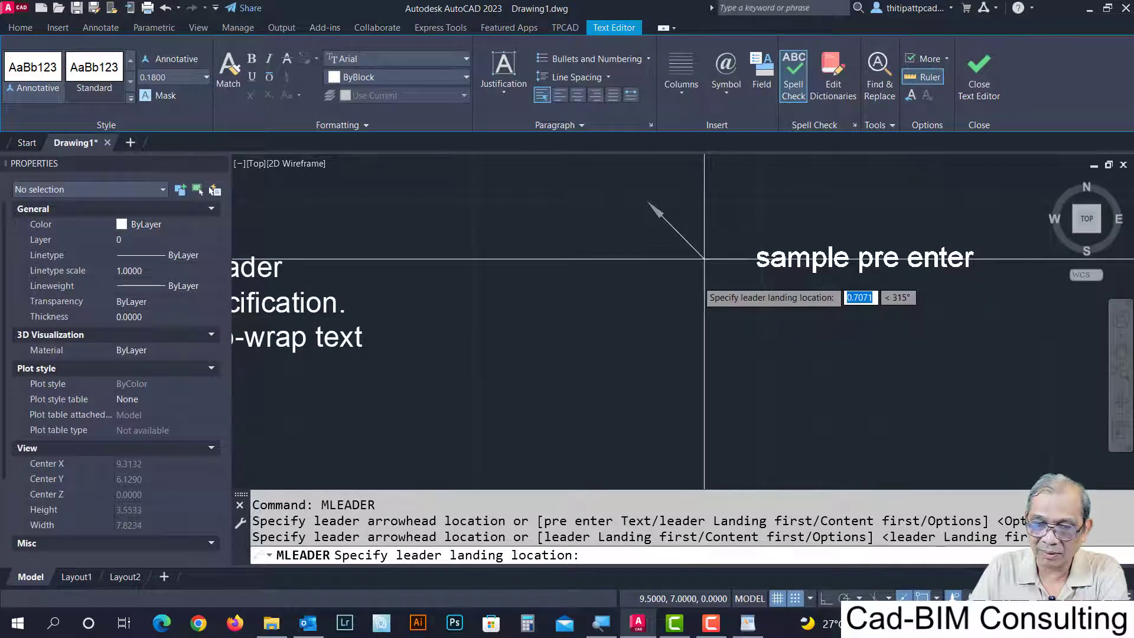
{"action": "left_click", "coordinate": [704, 258]}
{"action": "middle_click_drag", "start_coordinate": [653, 313], "coordinate": [543, 332]}
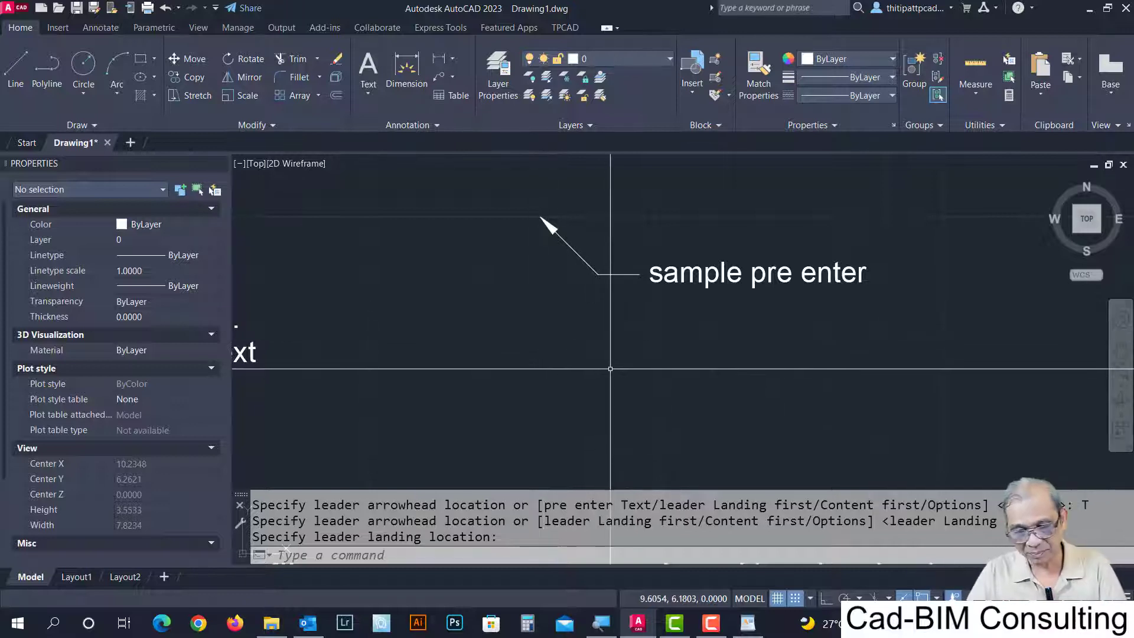
{"action": "key", "text": "Return"}
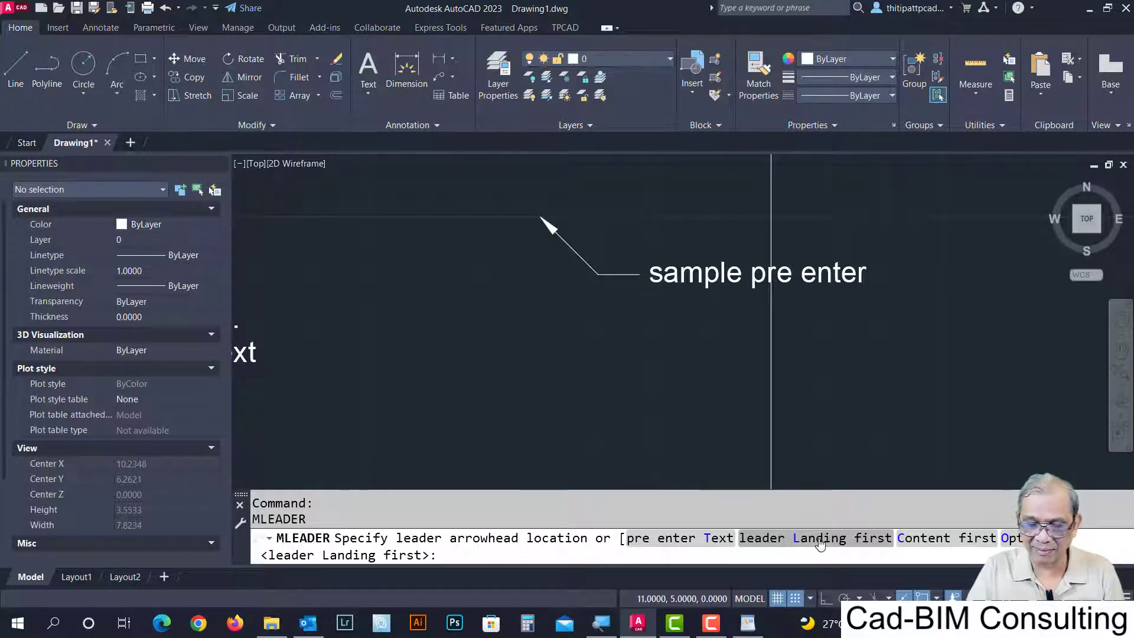
Add a 'landing first' multileader, placing its landing before its arrowhead.
{"action": "left_click", "coordinate": [819, 543]}
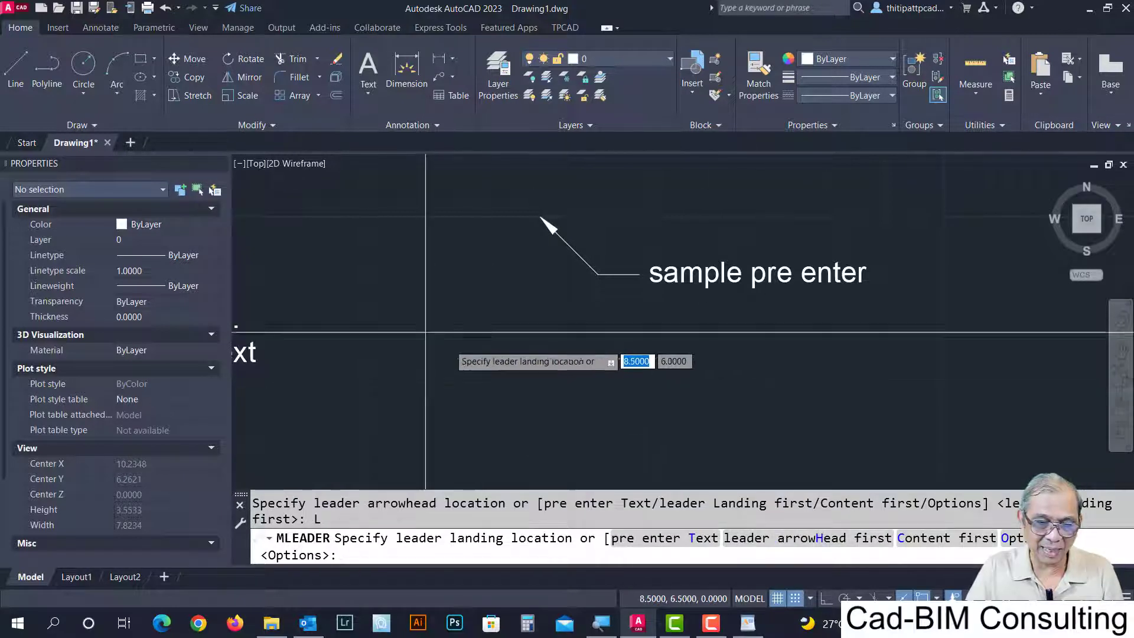
{"action": "left_click", "coordinate": [425, 389]}
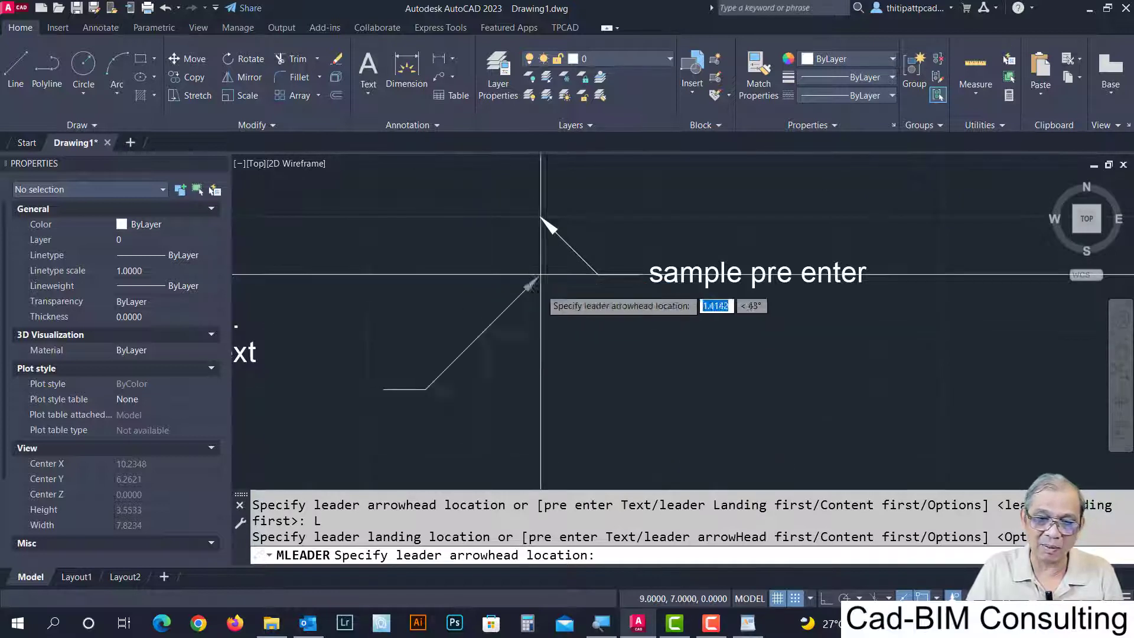
{"action": "left_click", "coordinate": [540, 332]}
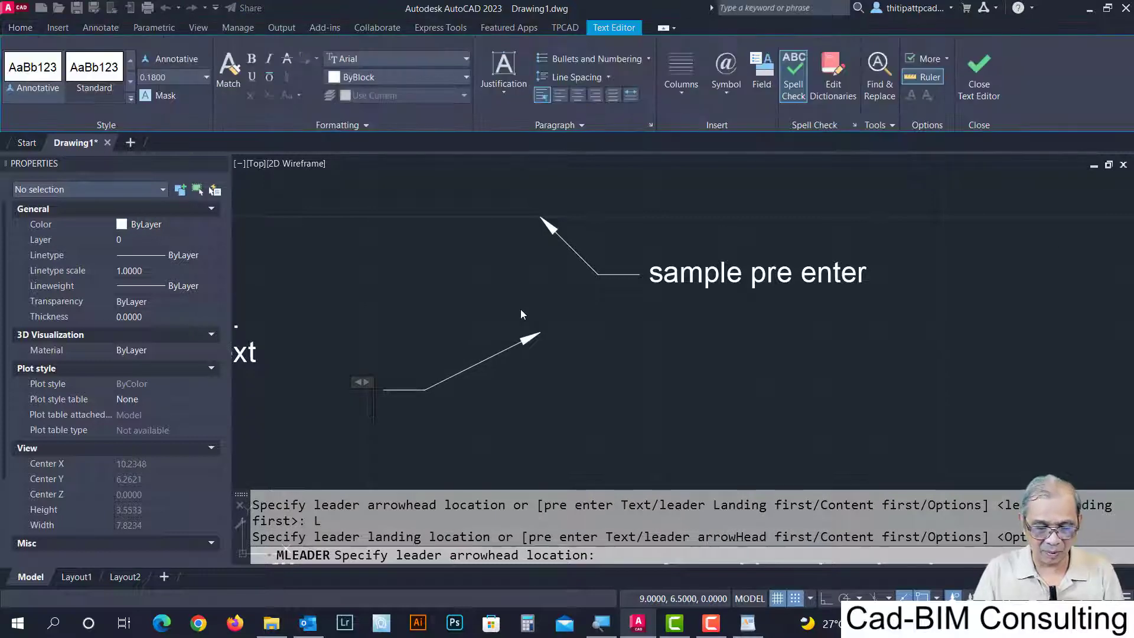
{"action": "type", "text": "la"}
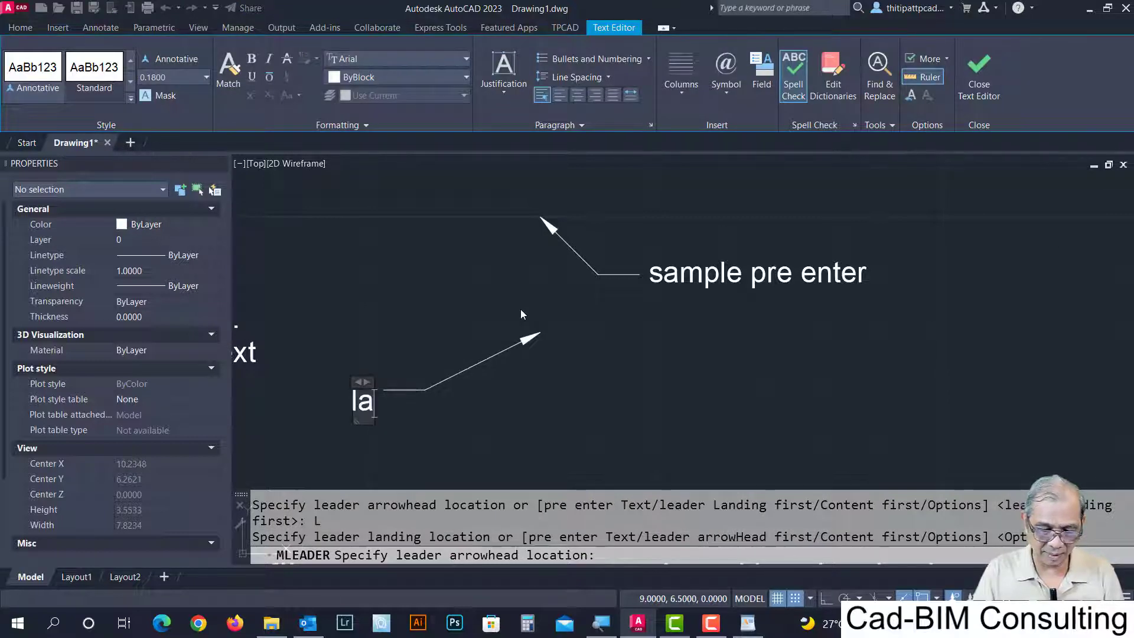
{"action": "type", "text": "nding fir"}
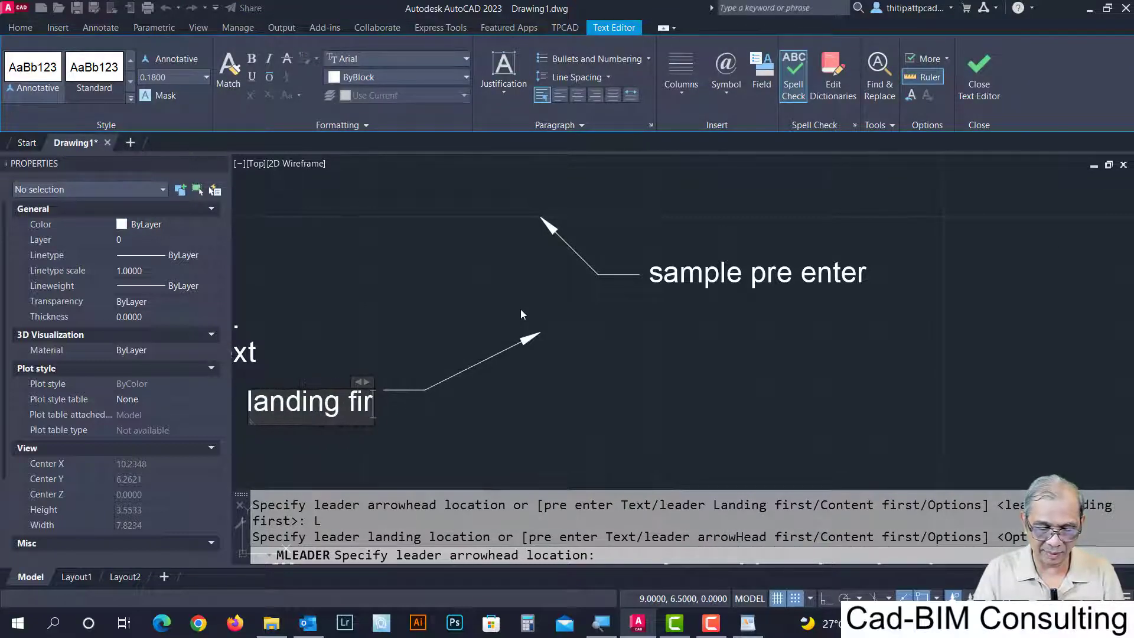
{"action": "type", "text": "st"}
{"action": "left_click", "coordinate": [613, 442]}
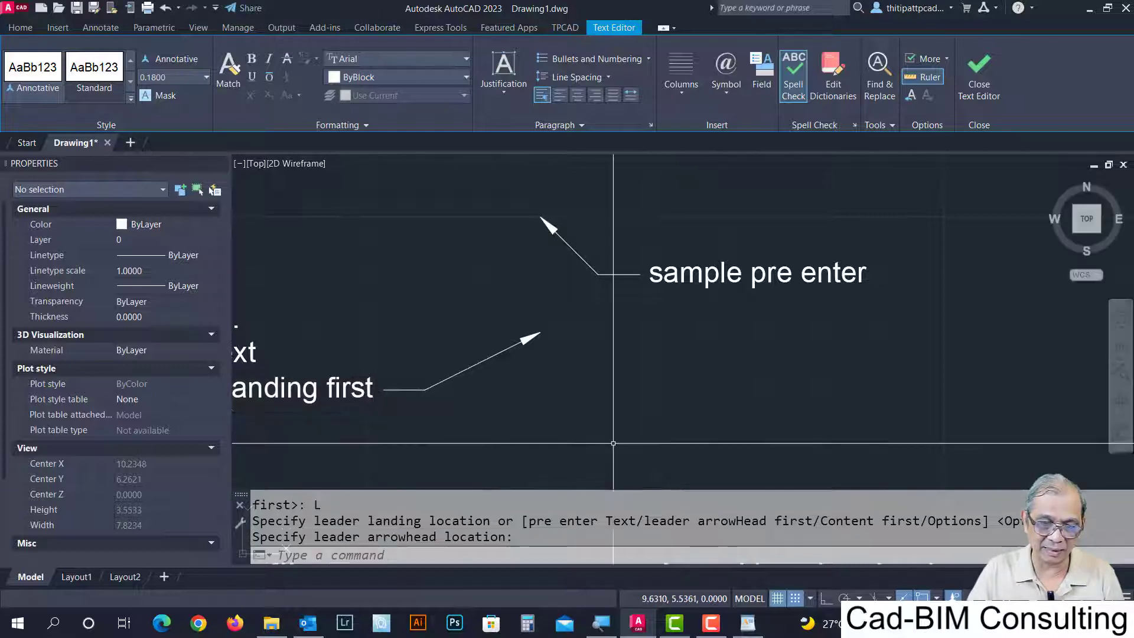
{"action": "mouse_move", "coordinate": [521, 420]}
{"action": "middle_mouse_down"}
{"action": "mouse_move", "coordinate": [623, 393]}
{"action": "mouse_move", "coordinate": [564, 390]}
{"action": "middle_mouse_up"}
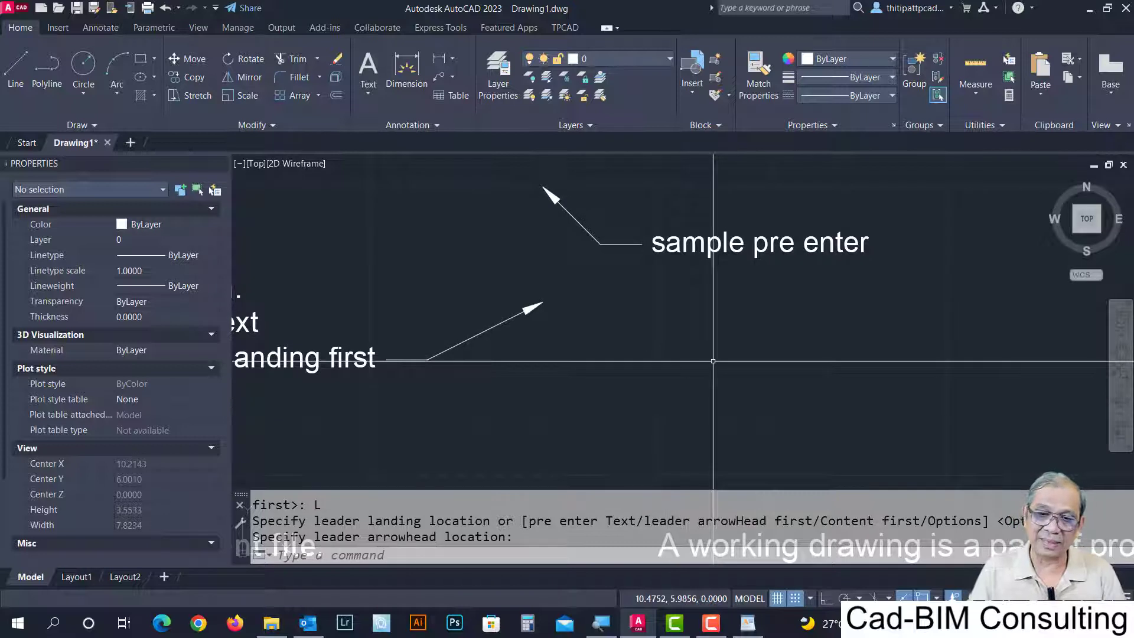
{"action": "key", "text": "Return"}
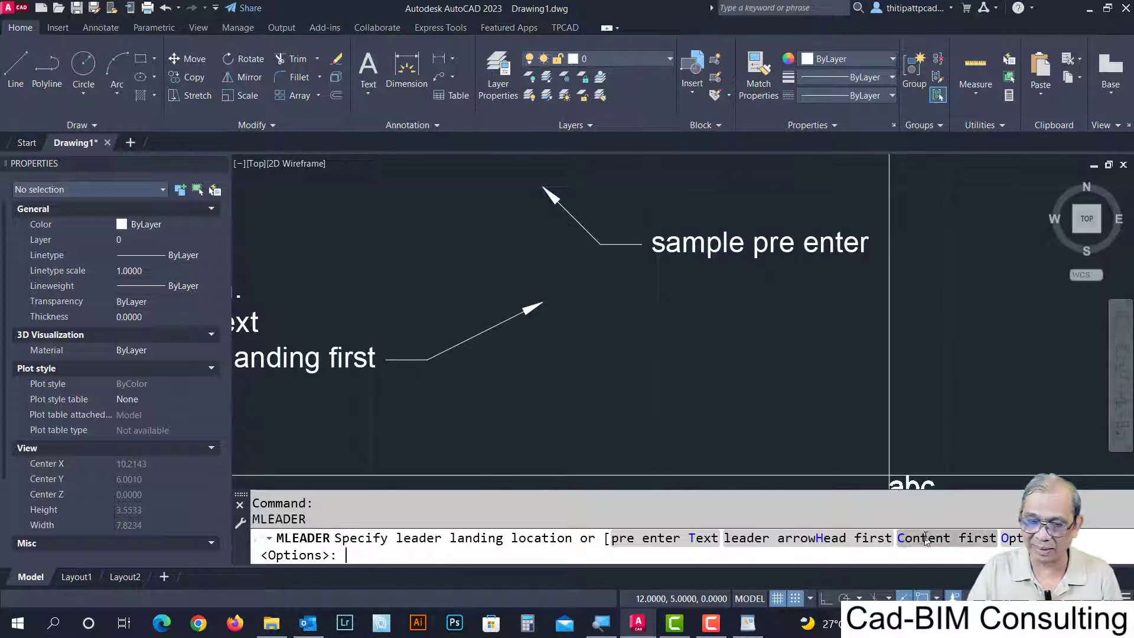
Place a content-first multileader reading 'content first mode' with its arrow up and right.
{"action": "left_click", "coordinate": [924, 538]}
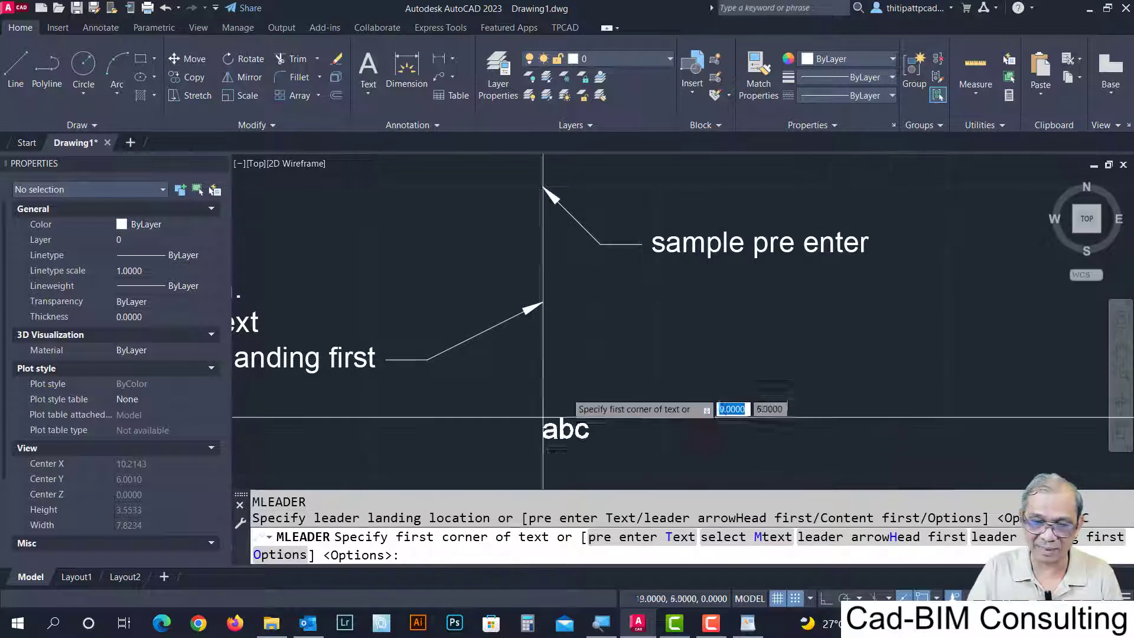
{"action": "left_click", "coordinate": [658, 358]}
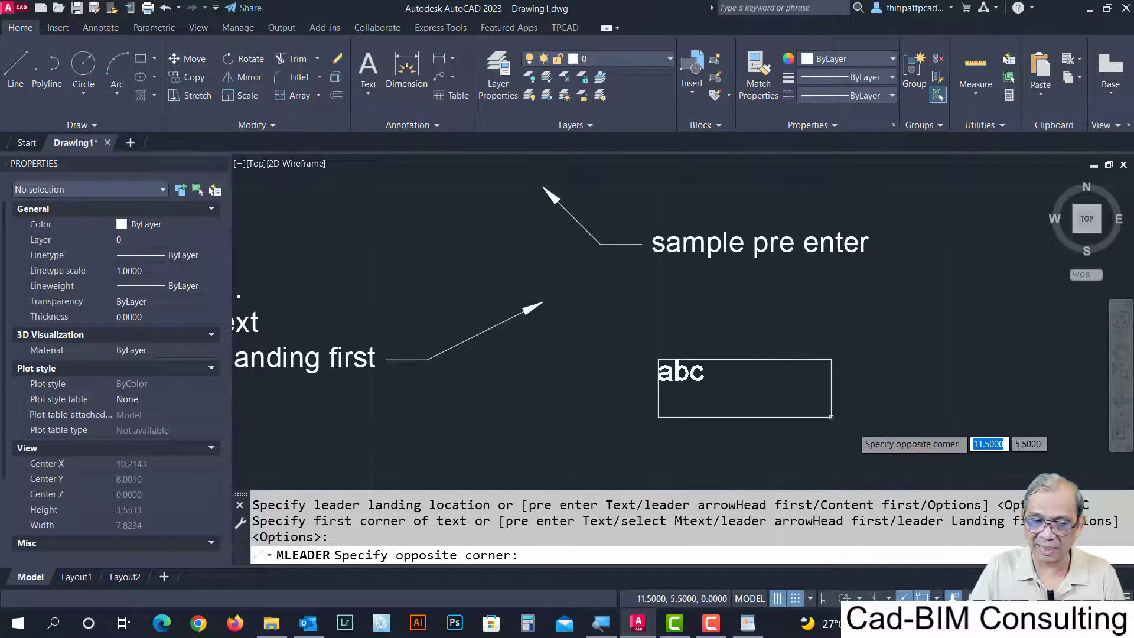
{"action": "left_click", "coordinate": [889, 416]}
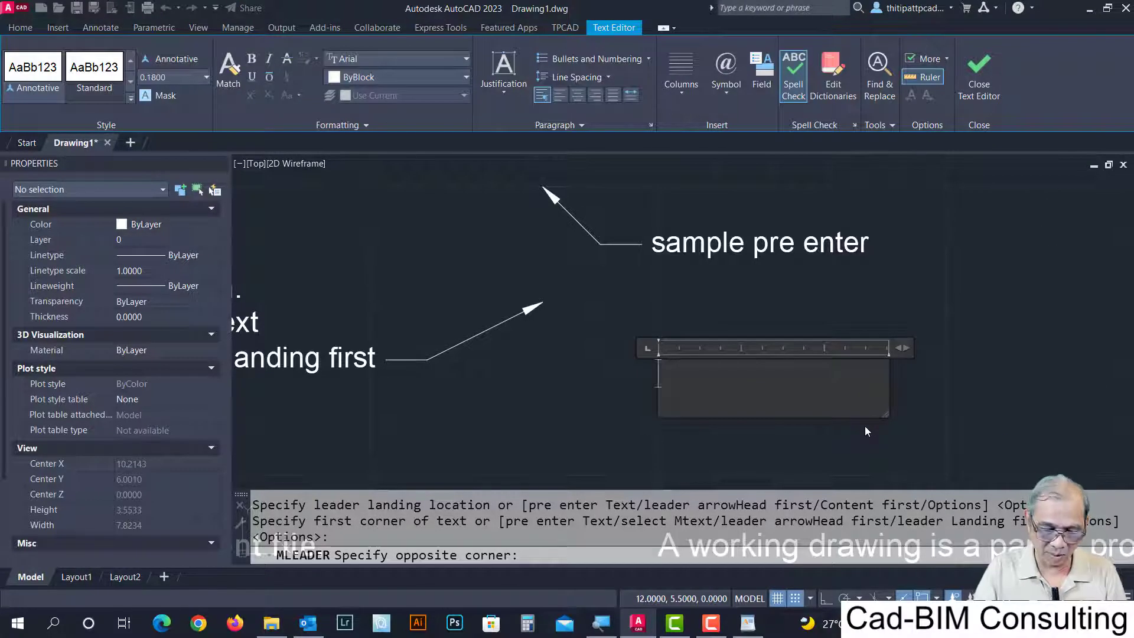
{"action": "type", "text": "conten"}
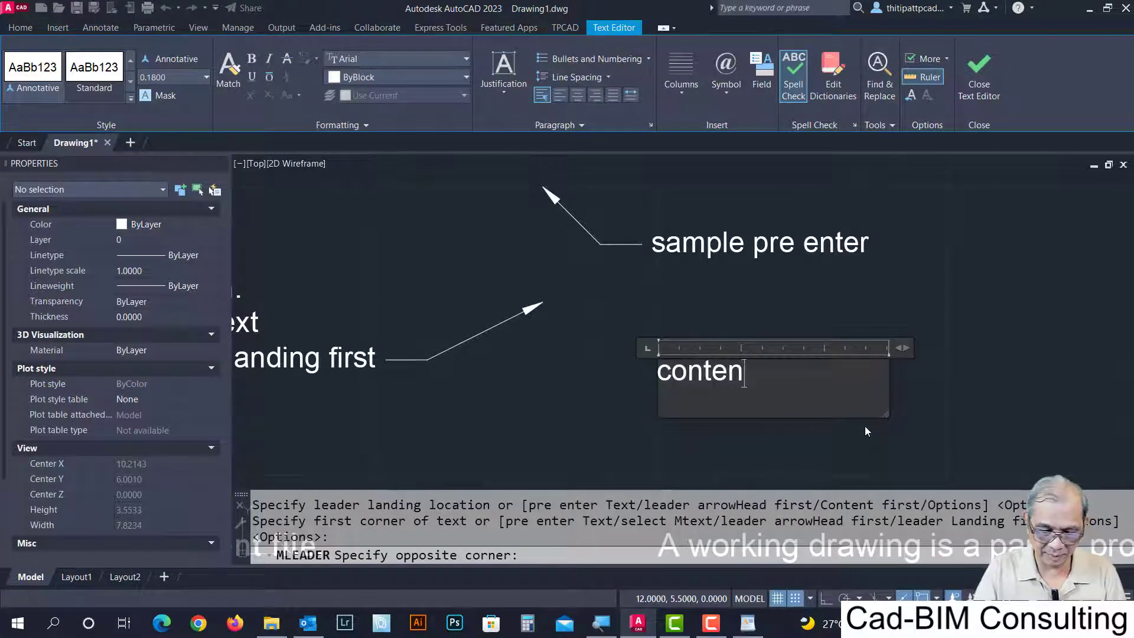
{"action": "type", "text": "t first"}
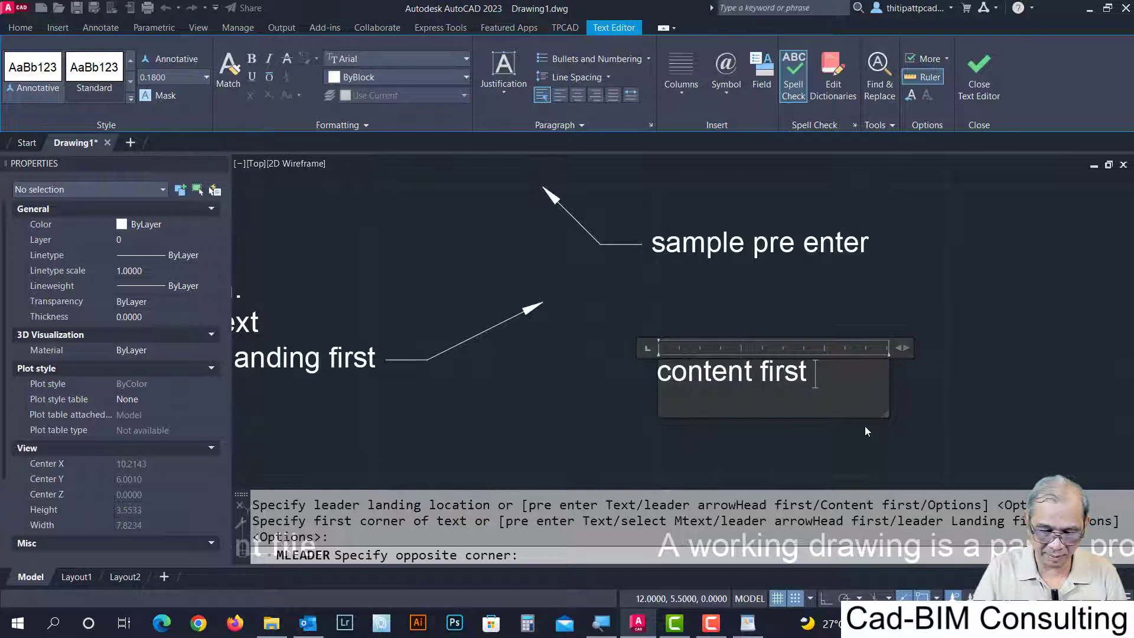
{"action": "type", "text": " mode"}
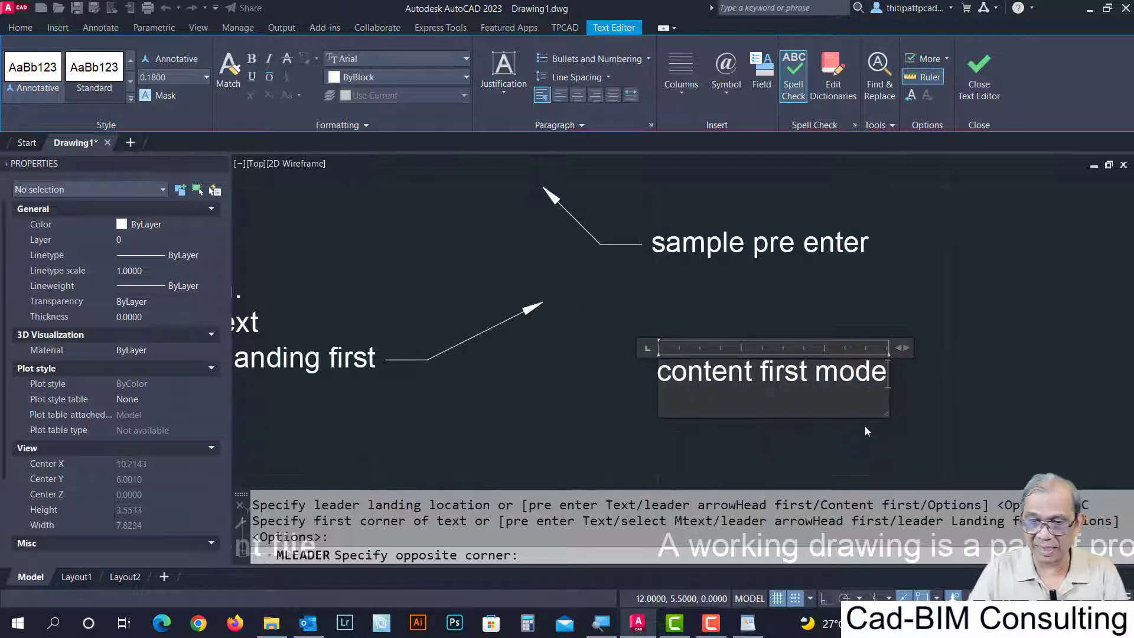
{"action": "left_click", "coordinate": [983, 300]}
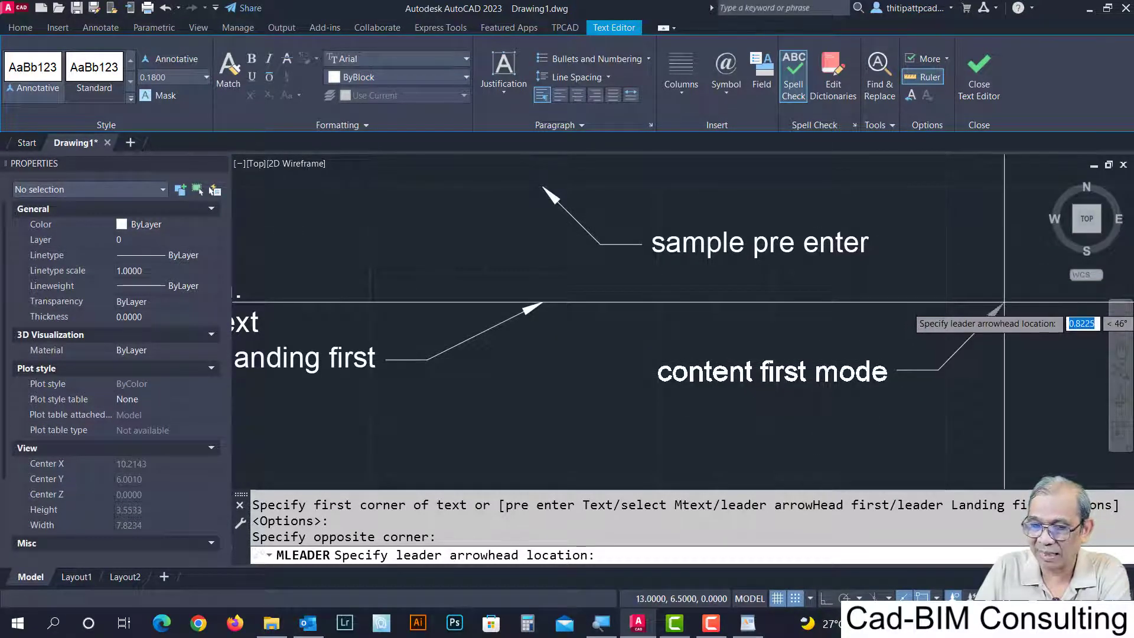
{"action": "left_click", "coordinate": [1004, 302]}
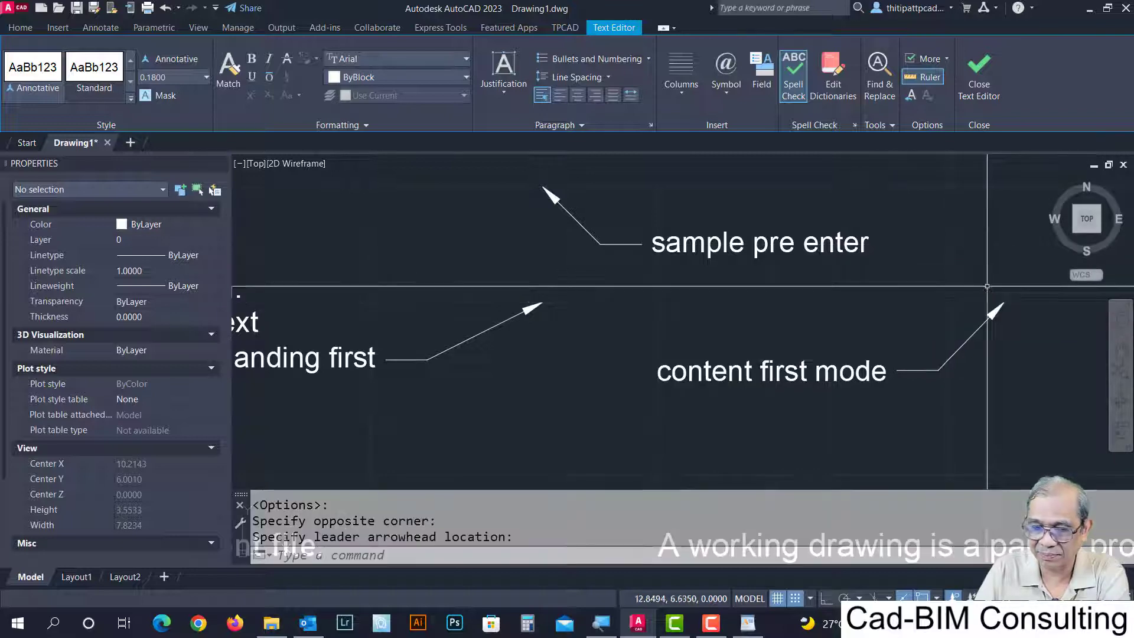
Restart MLEADER and pan and zoom to see more of the drawing.
{"action": "key", "text": "Return"}
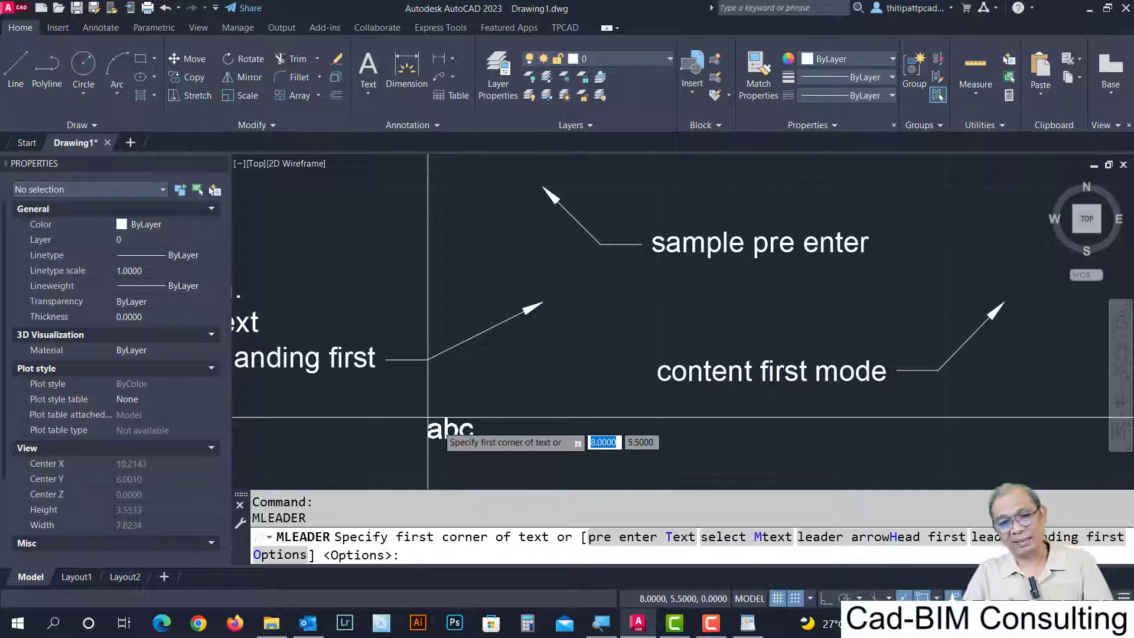
{"action": "middle_click_drag", "start_coordinate": [572, 327], "coordinate": [589, 282]}
{"action": "scroll", "coordinate": [591, 259], "scroll_direction": "down", "scroll_amount": 2}
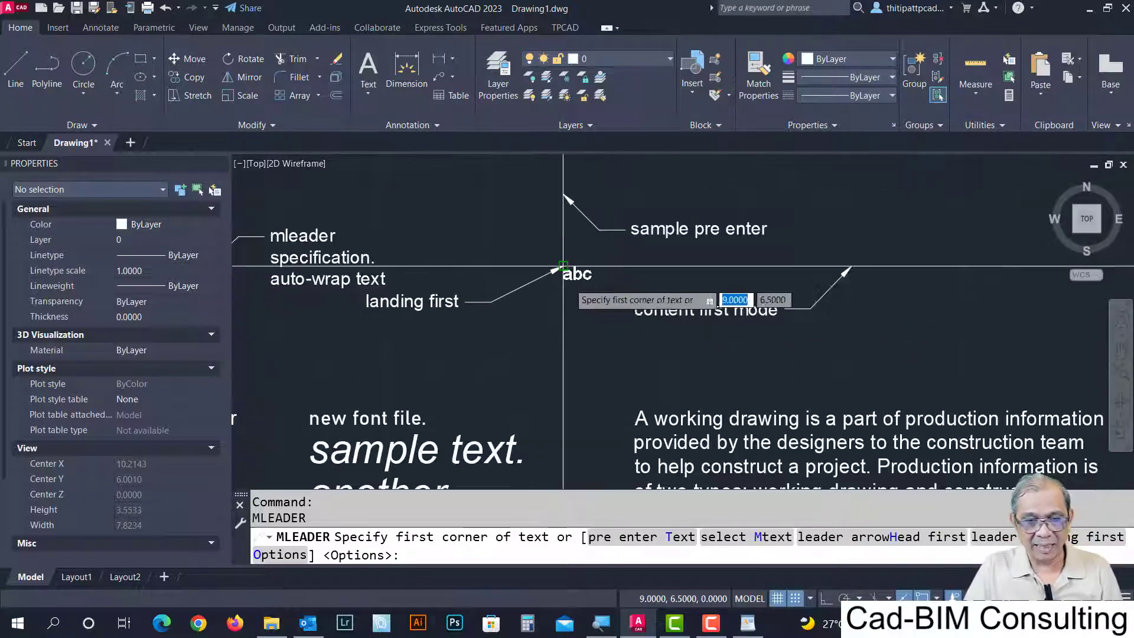
{"action": "middle_click_drag", "start_coordinate": [520, 265], "coordinate": [474, 288]}
{"action": "scroll", "coordinate": [474, 288], "scroll_direction": "up", "scroll_amount": 1}
{"action": "scroll", "coordinate": [463, 295], "scroll_direction": "up", "scroll_amount": 1}
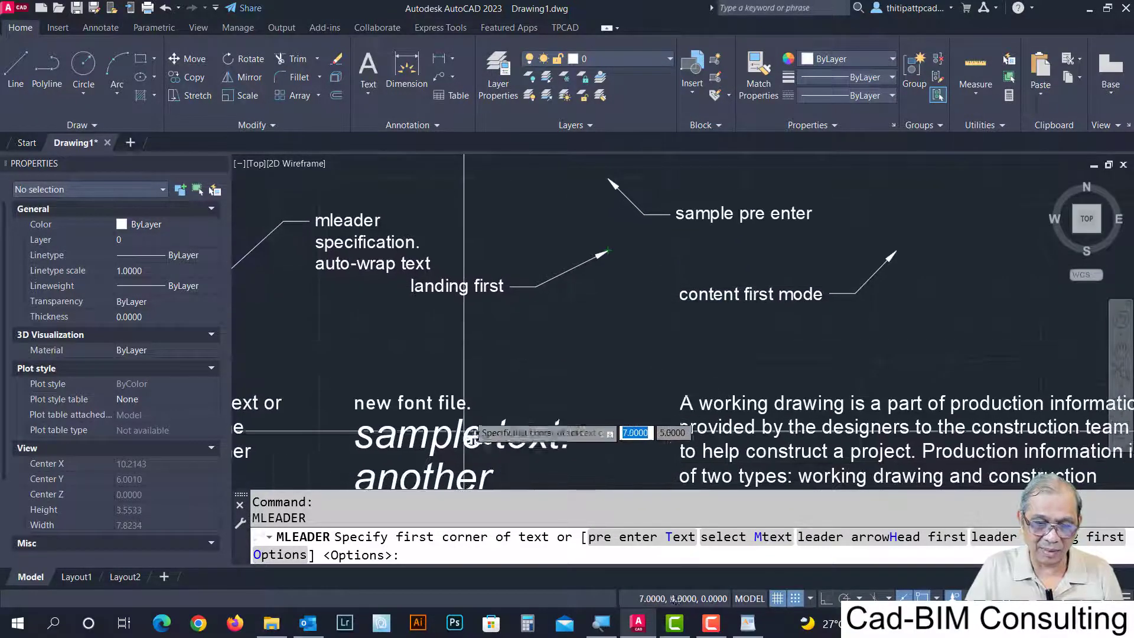
{"action": "scroll", "coordinate": [535, 314], "scroll_direction": "up", "scroll_amount": 1}
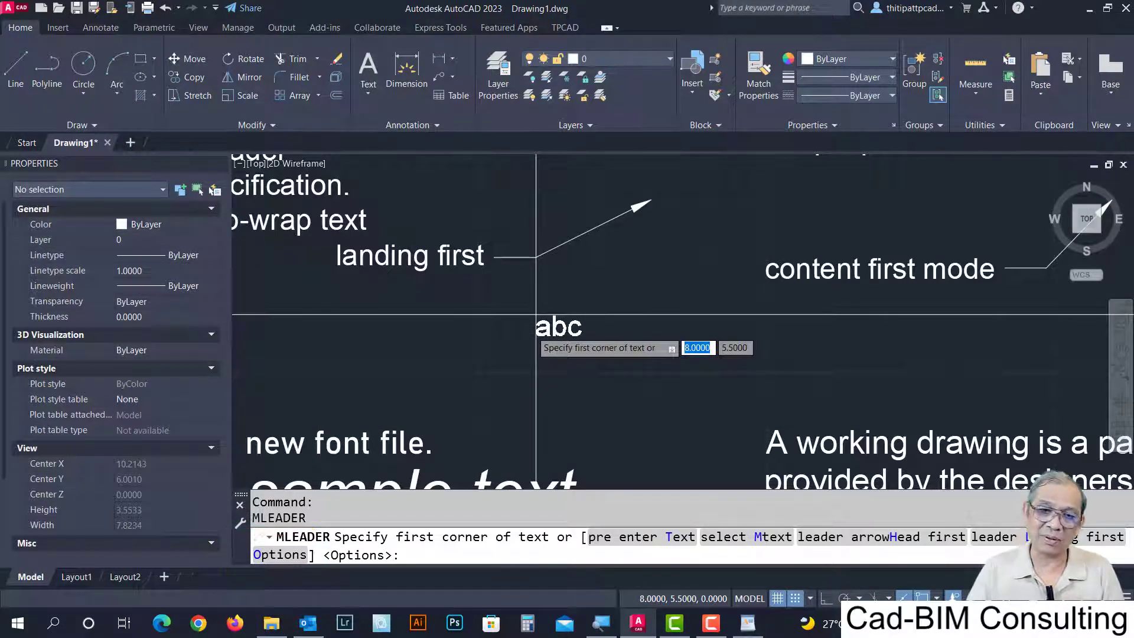
Pan across the annotation samples, then cancel and restart MLEADER.
{"action": "scroll", "coordinate": [502, 292], "scroll_direction": "down", "scroll_amount": 2}
{"action": "scroll", "coordinate": [437, 263], "scroll_direction": "down", "scroll_amount": 1}
{"action": "middle_click_drag", "start_coordinate": [422, 259], "coordinate": [583, 282]}
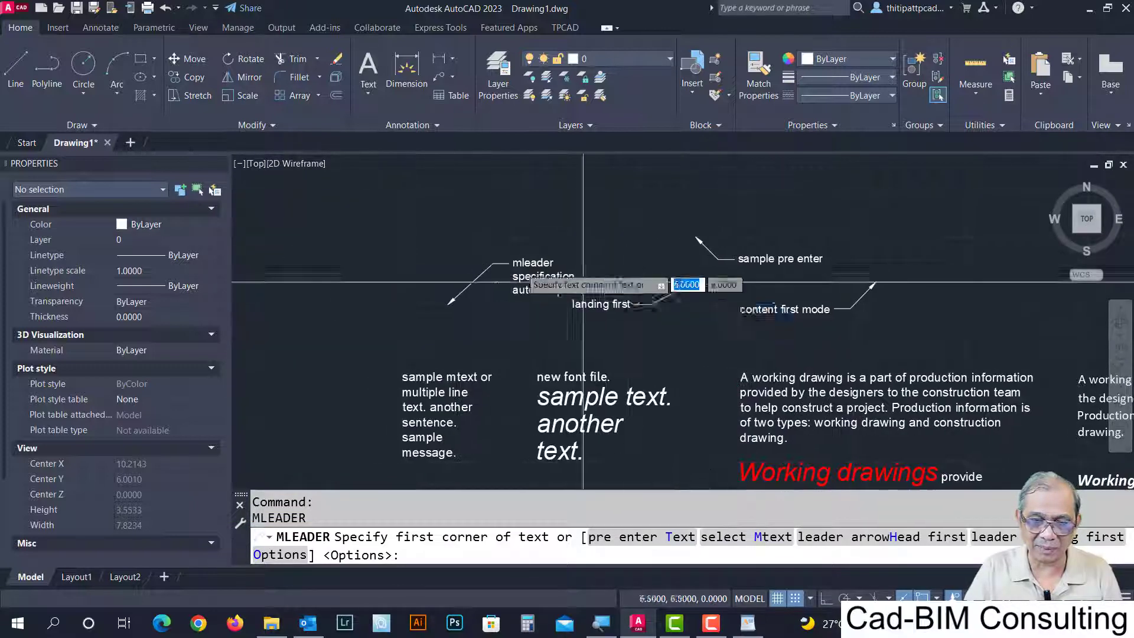
{"action": "scroll", "coordinate": [467, 260], "scroll_direction": "up", "scroll_amount": 4}
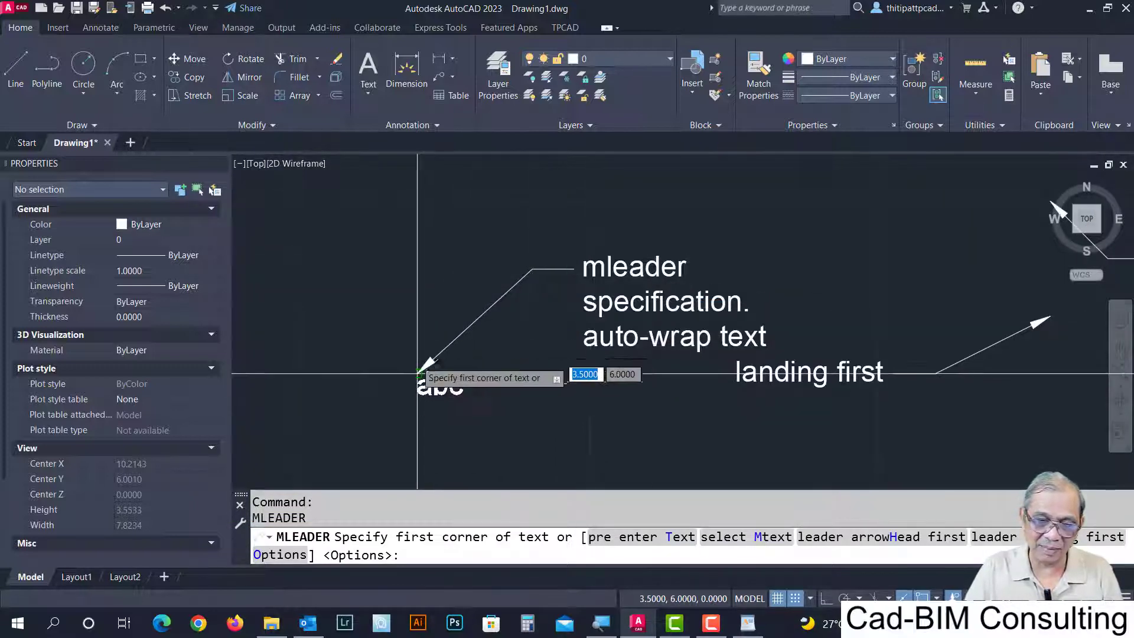
{"action": "key", "text": "Escape"}
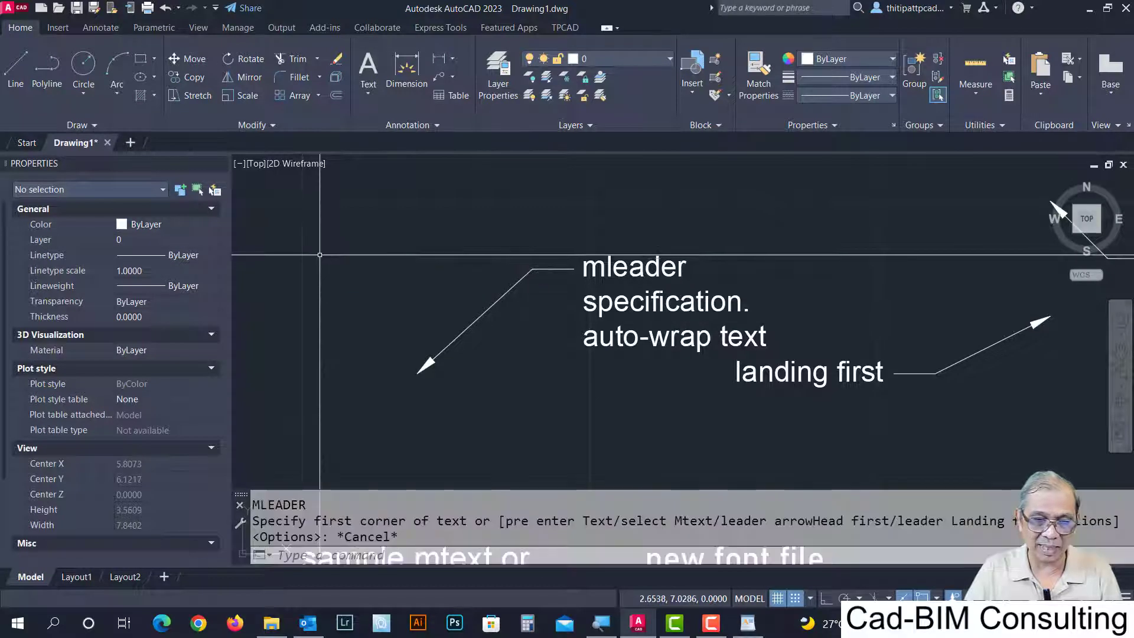
{"action": "key", "text": "Return"}
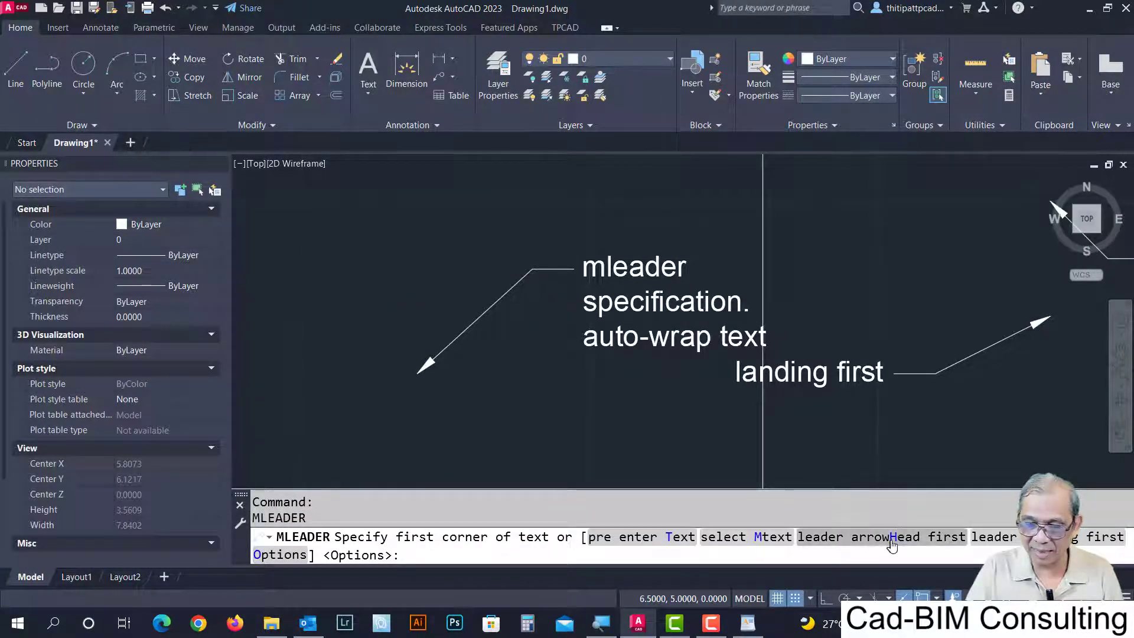
Set the multileader's leader type to Spline in its options.
{"action": "left_click", "coordinate": [914, 542]}
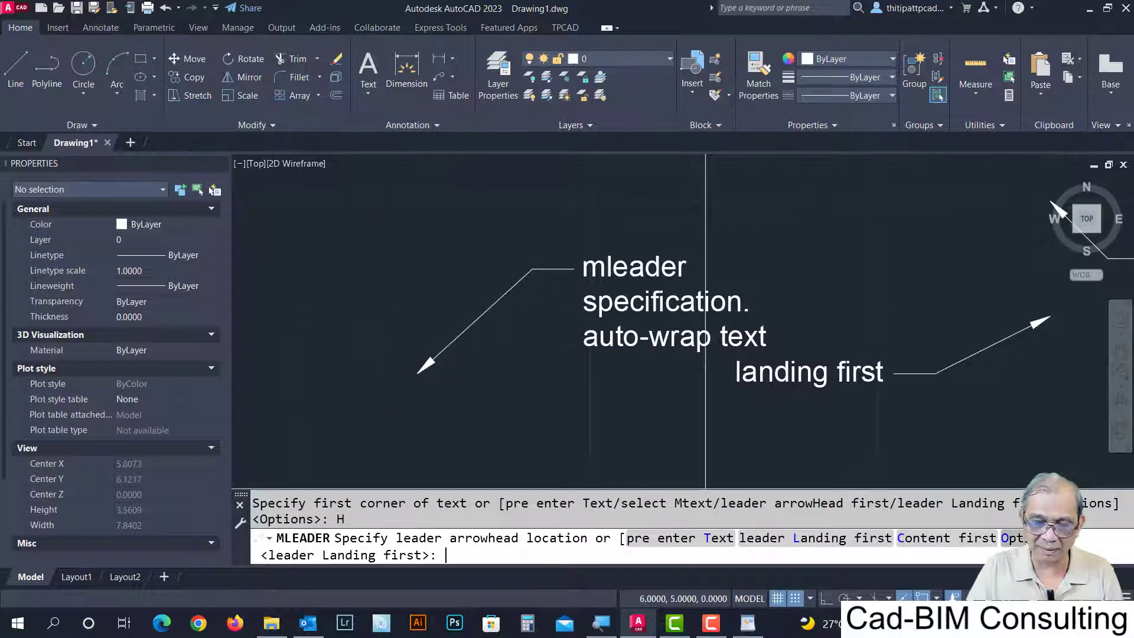
{"action": "type", "text": "O"}
{"action": "key", "text": "Return"}
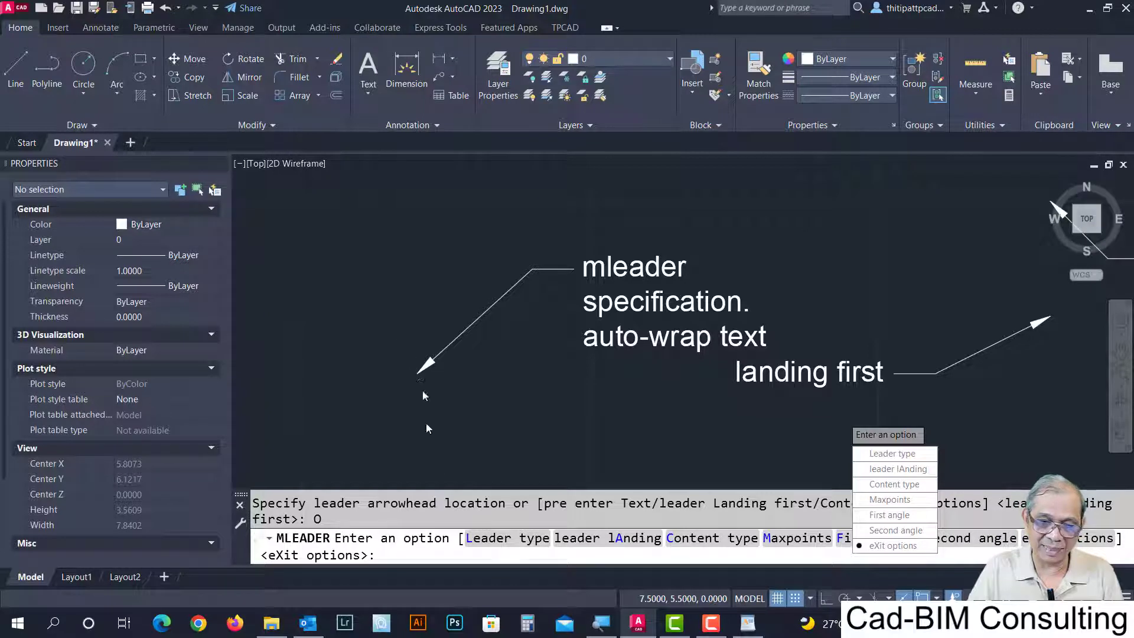
{"action": "left_click", "coordinate": [499, 541]}
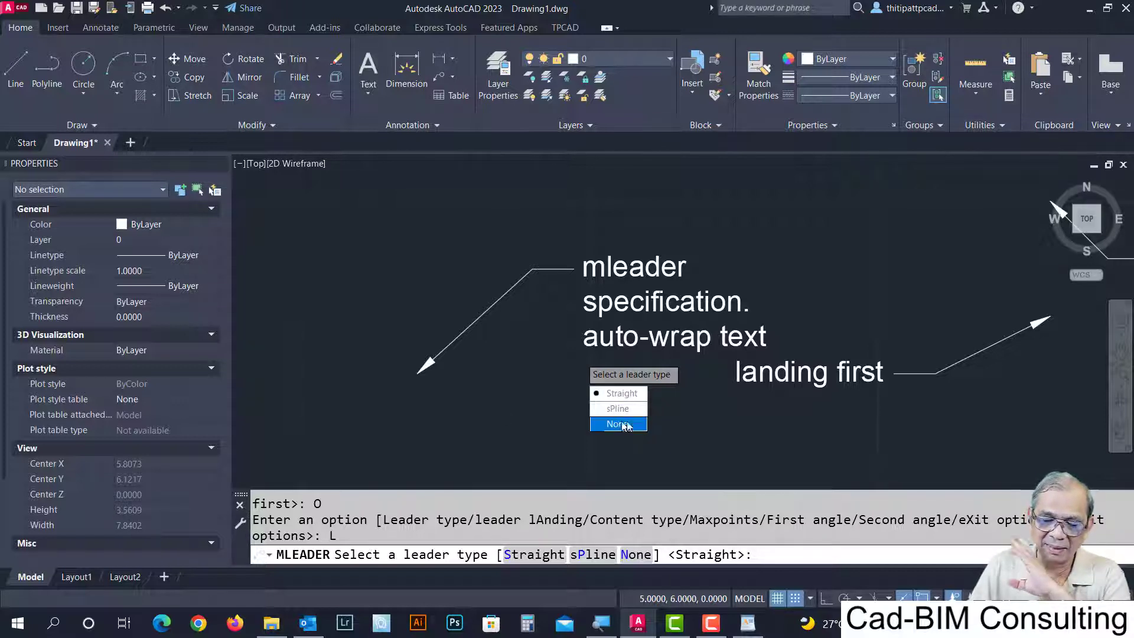
{"action": "left_click", "coordinate": [624, 413]}
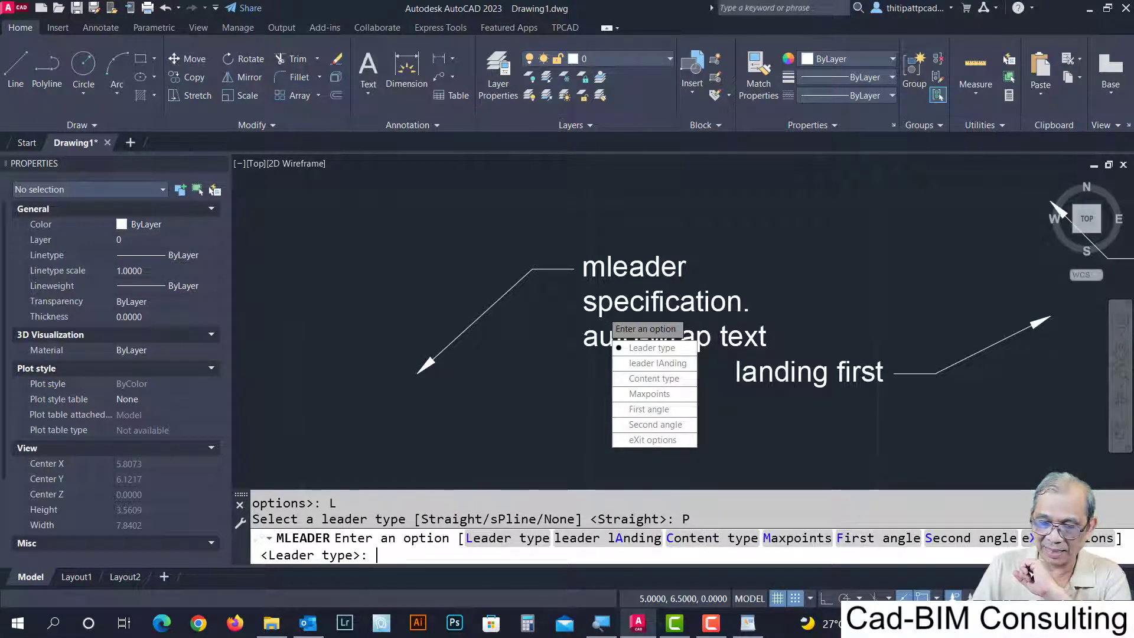
{"action": "type", "text": "X"}
{"action": "key", "text": "Return"}
Place a curved spline leader labelled 'curve leader'.
{"action": "left_click", "coordinate": [301, 316]}
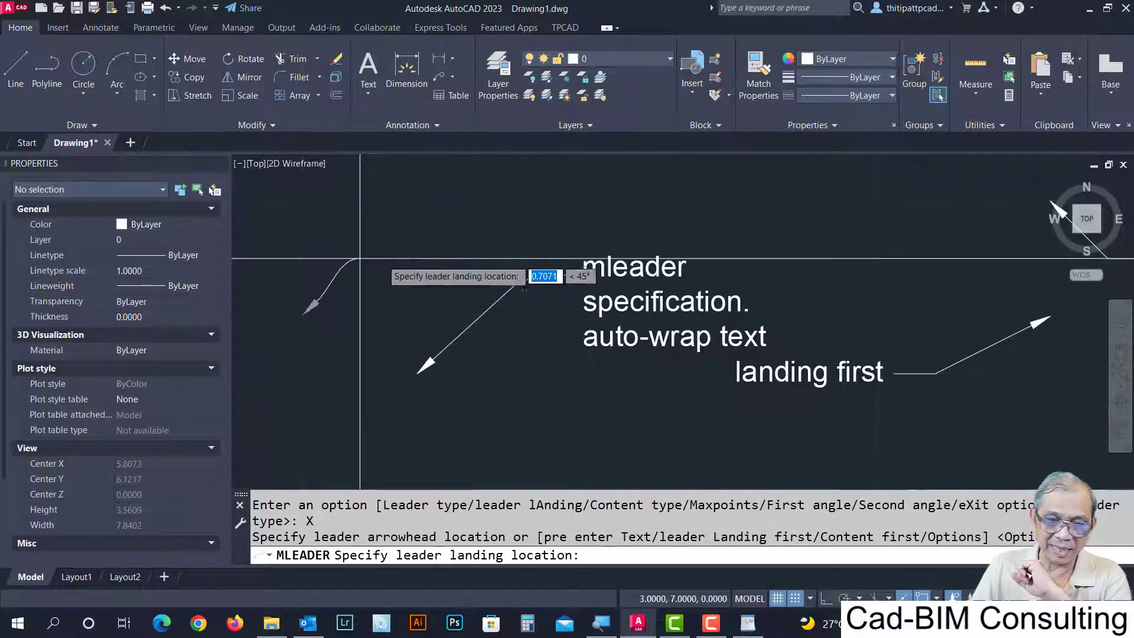
{"action": "left_click", "coordinate": [417, 200]}
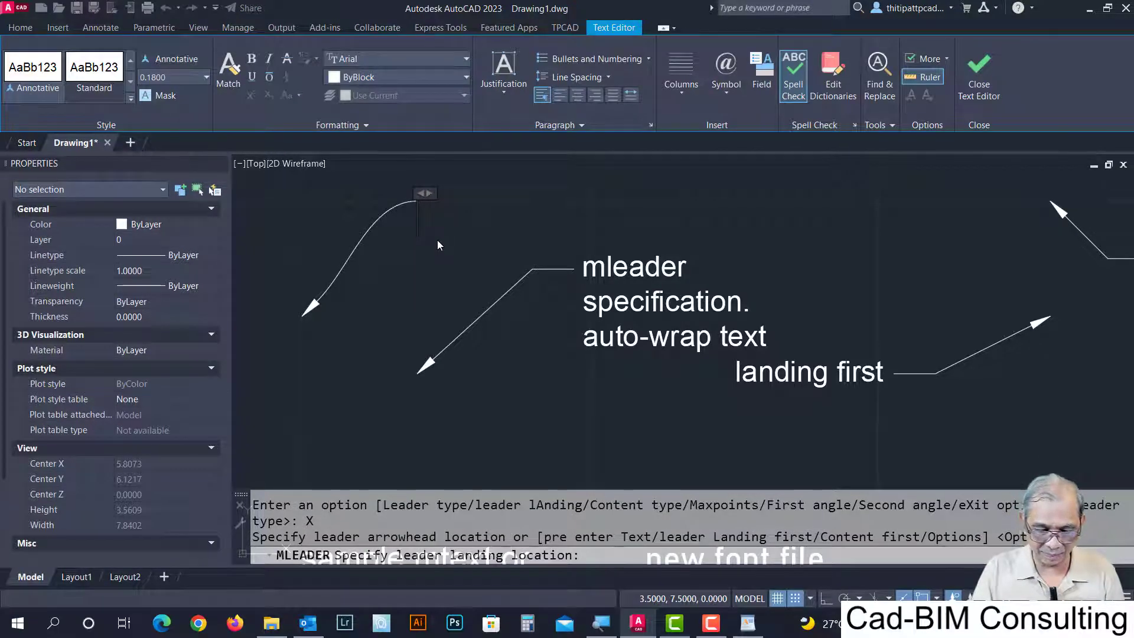
{"action": "type", "text": "curve l"}
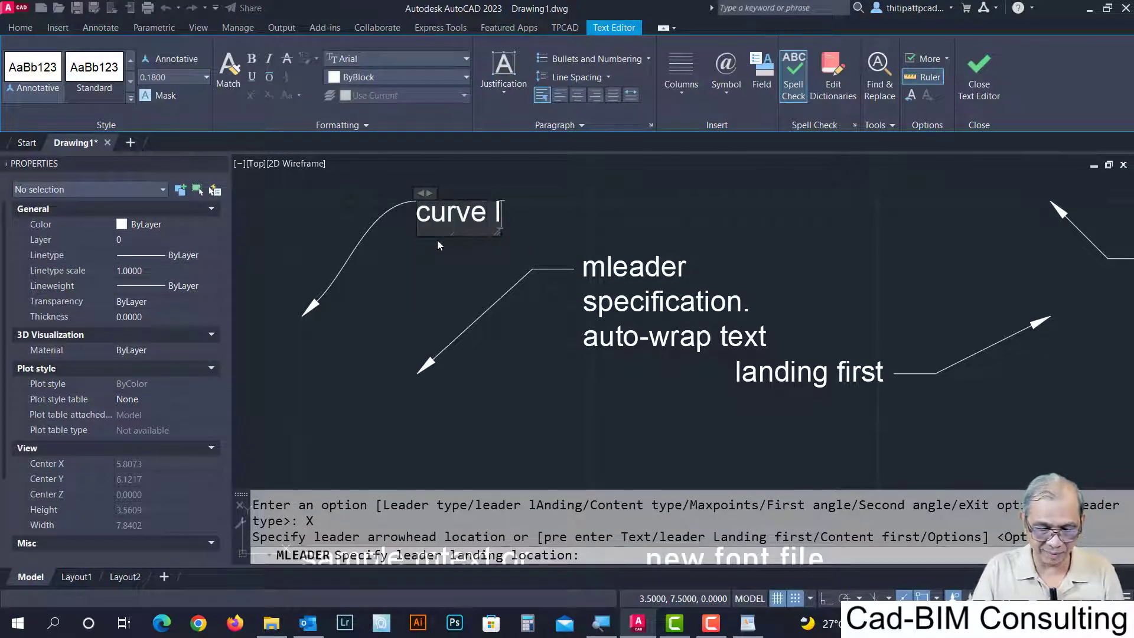
{"action": "type", "text": "eader"}
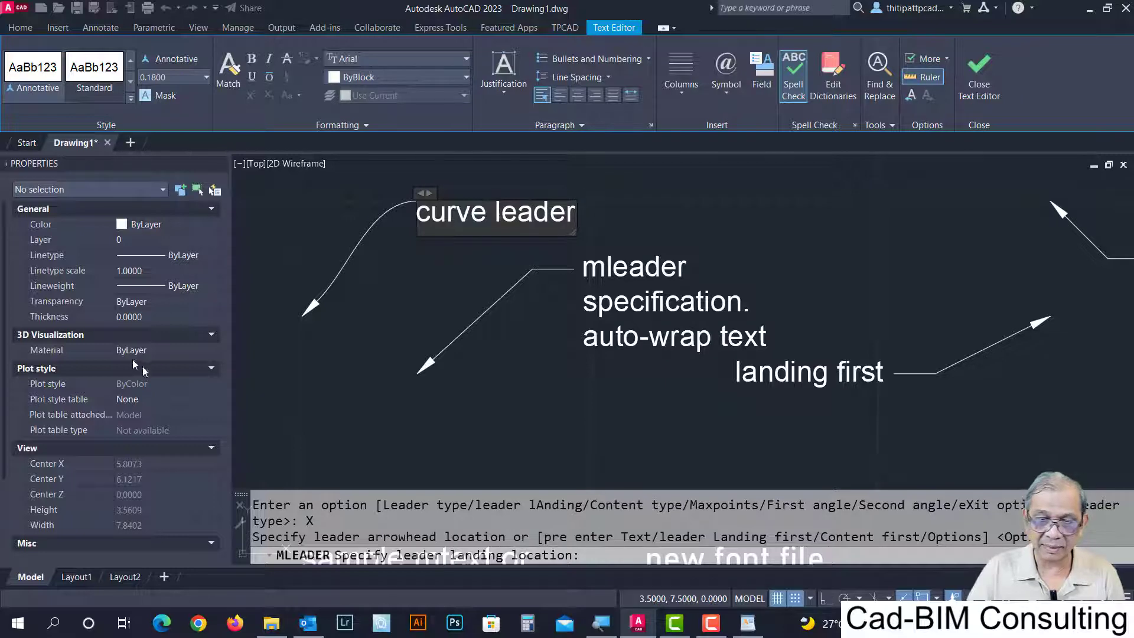
{"action": "left_click", "coordinate": [389, 307]}
Start MLEADER and set its leader landing option to No.
{"action": "scroll", "coordinate": [633, 457], "scroll_direction": "down", "scroll_amount": 2}
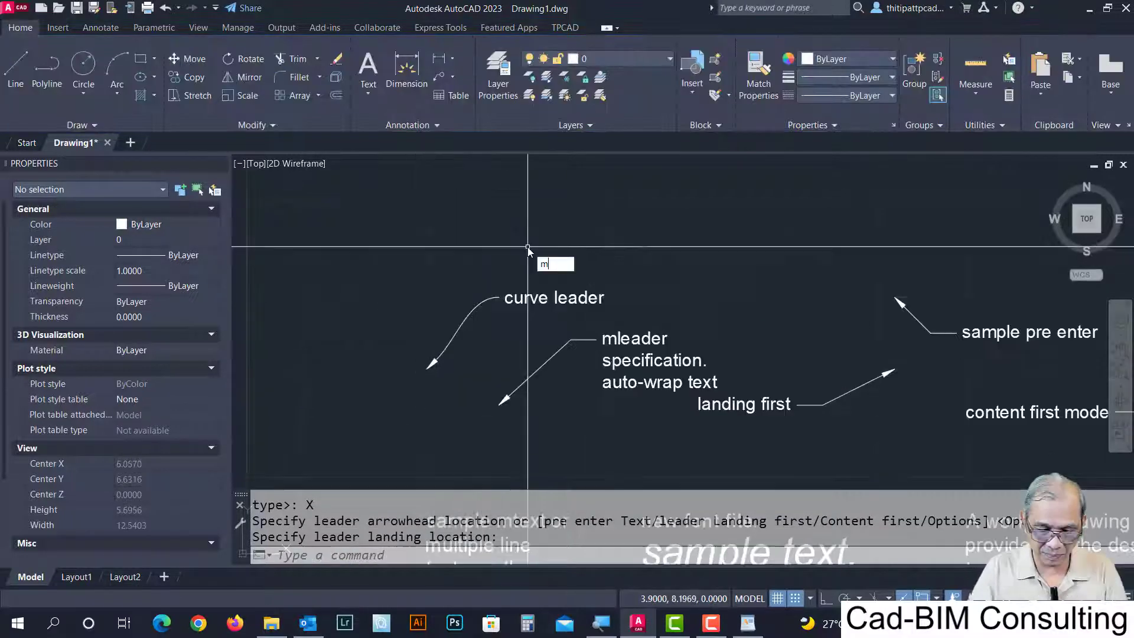
{"action": "type", "text": "MLEADER"}
{"action": "key", "text": "Return"}
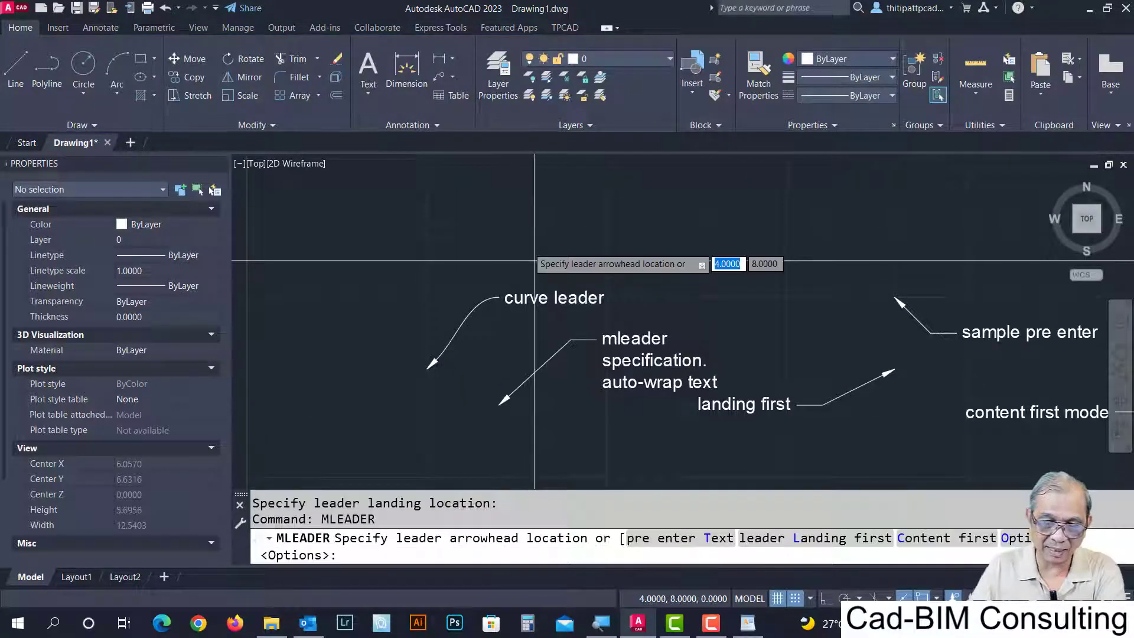
{"action": "key", "text": "Return"}
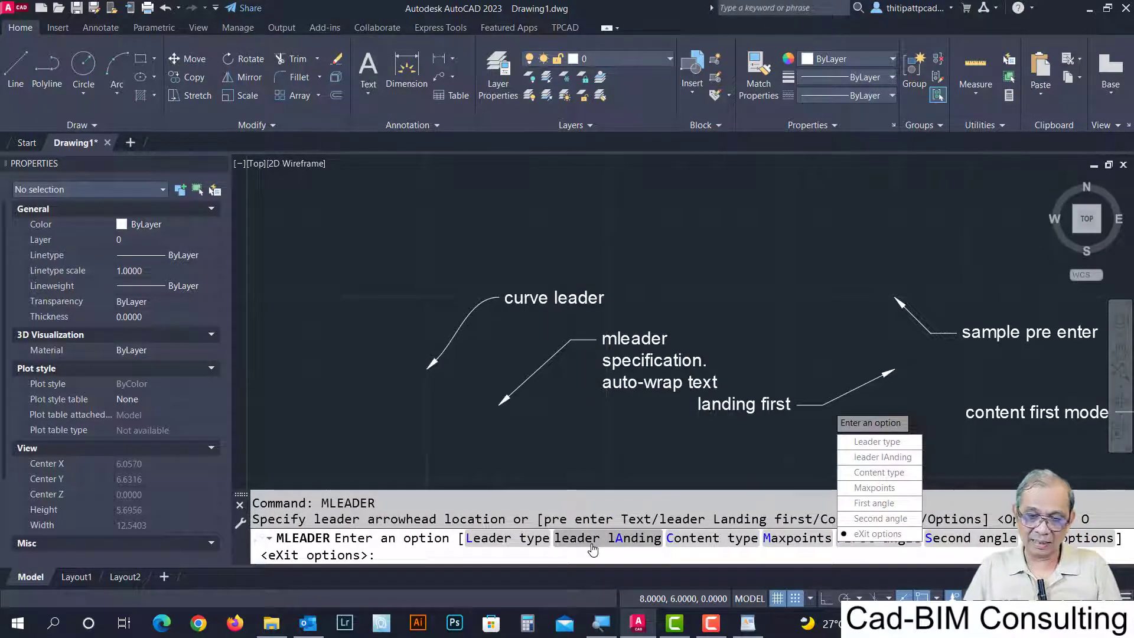
{"action": "left_click", "coordinate": [630, 539]}
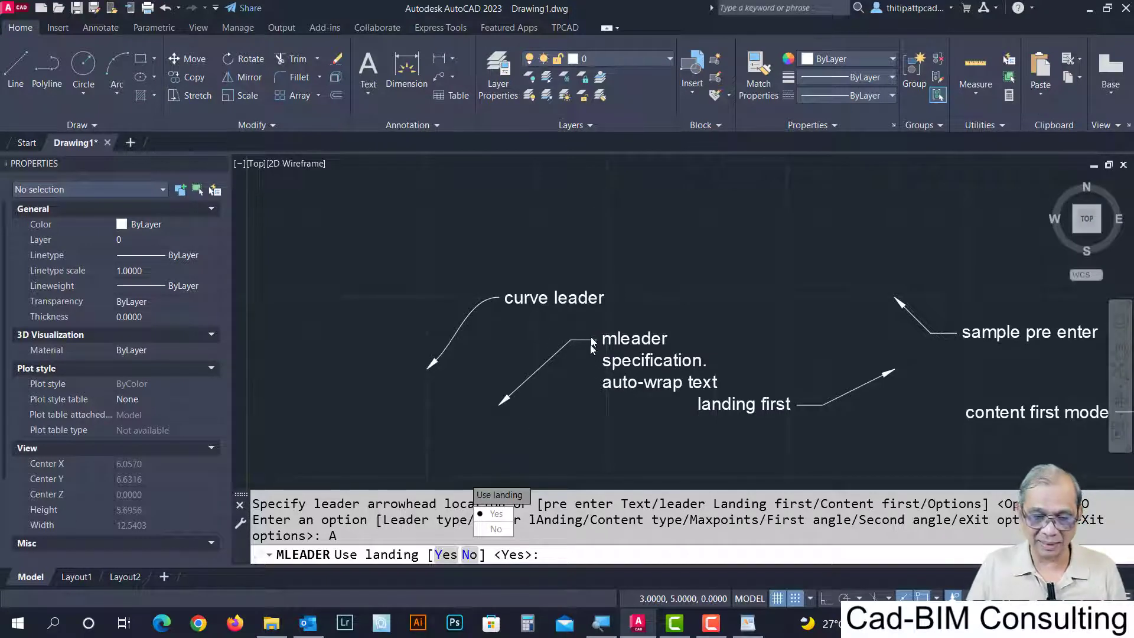
{"action": "left_click", "coordinate": [496, 529]}
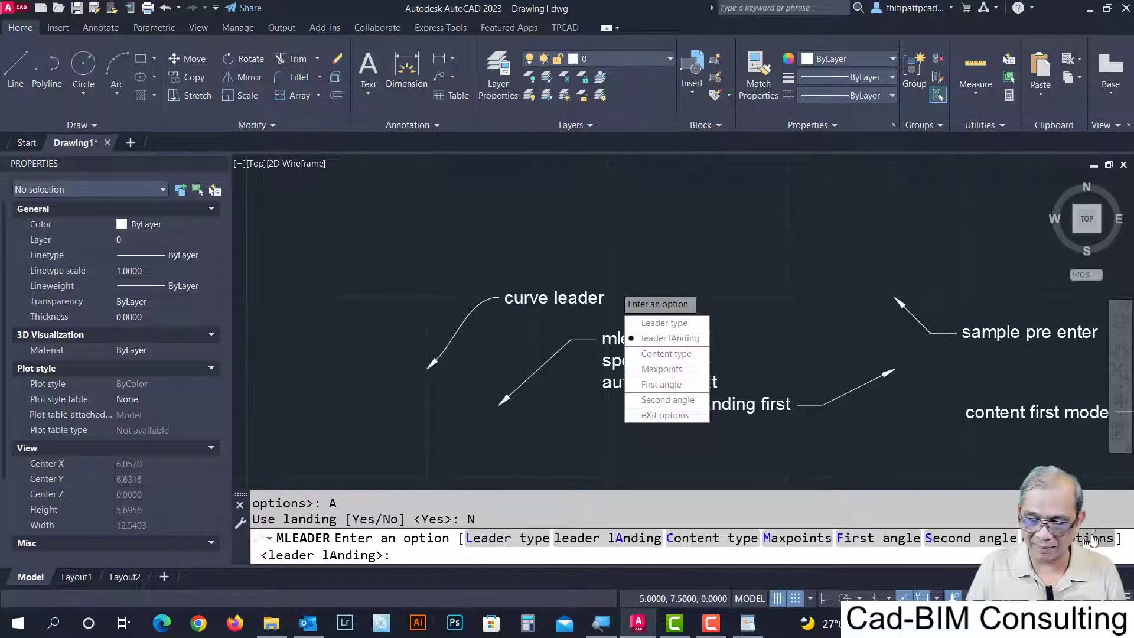
{"action": "left_click", "coordinate": [664, 415]}
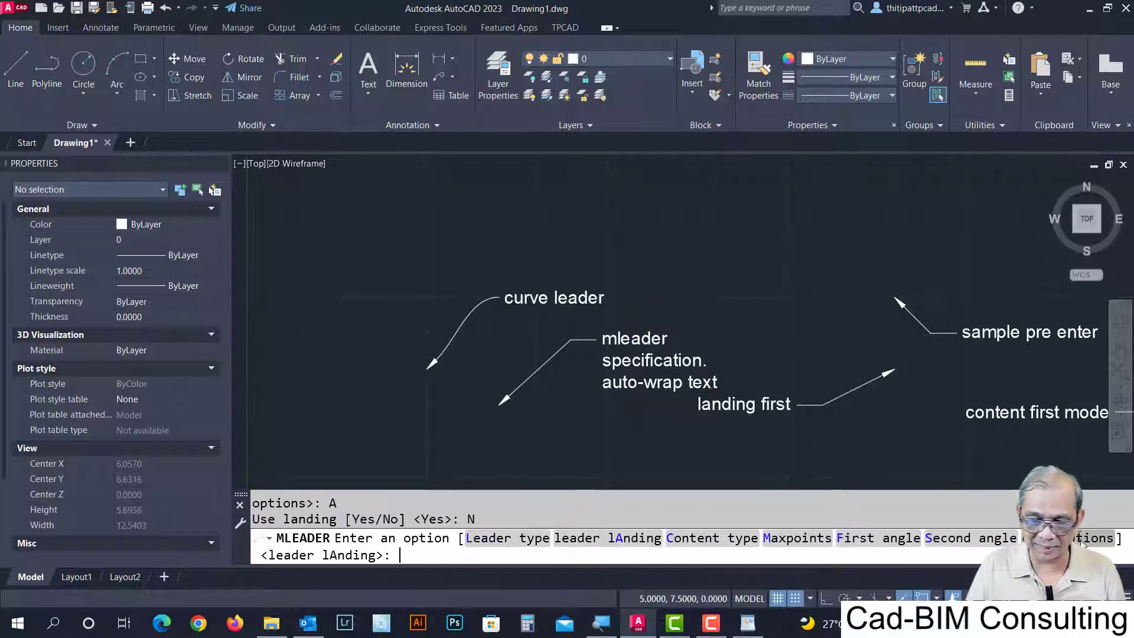
Place a landing-free leader labelled 'no landing leader'.
{"action": "left_click", "coordinate": [391, 296]}
{"action": "left_click", "coordinate": [463, 225]}
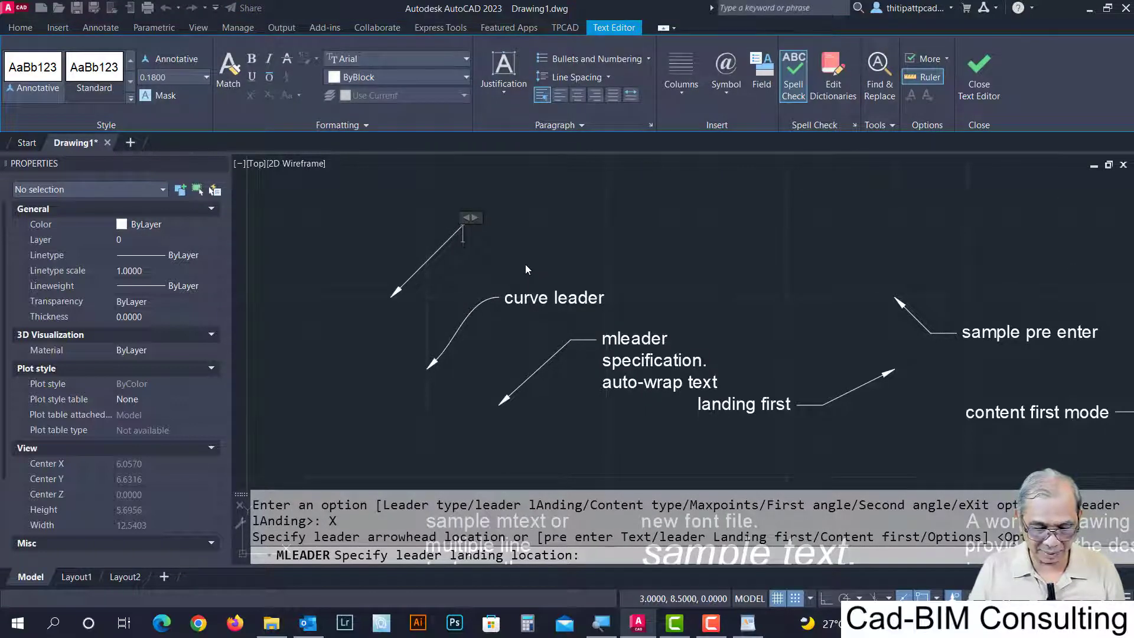
{"action": "type", "text": "no landi"}
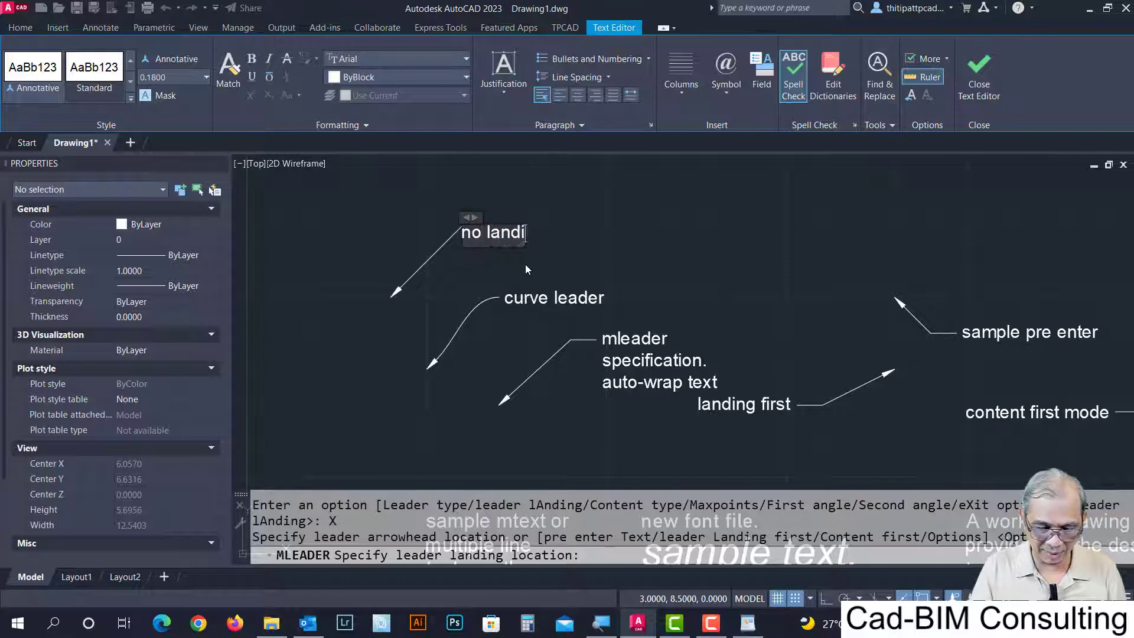
{"action": "type", "text": "ng le"}
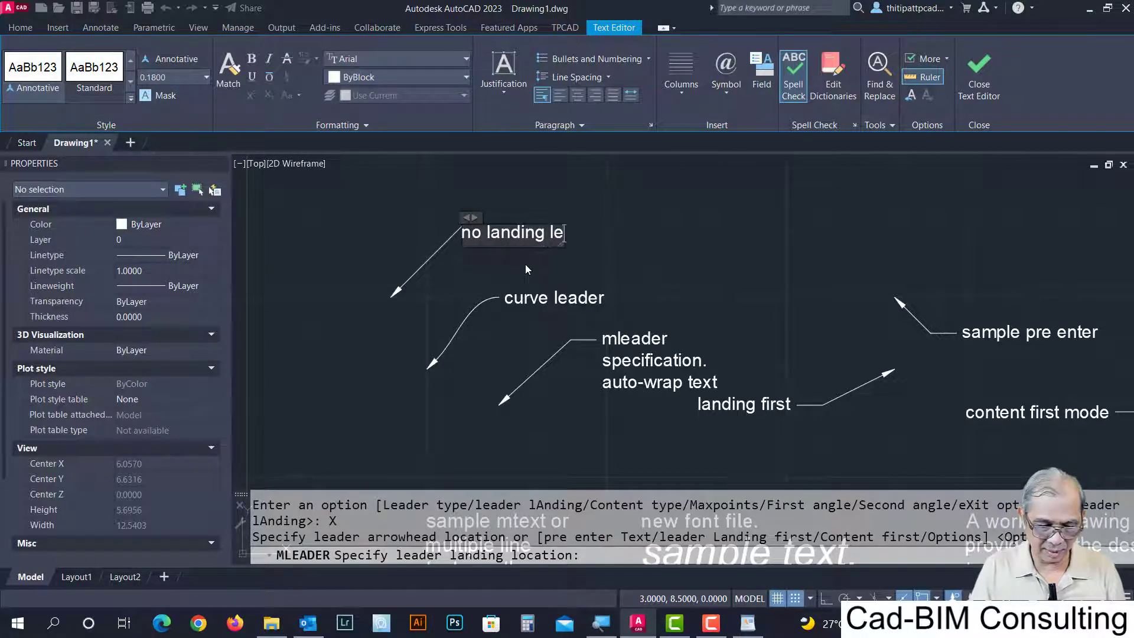
{"action": "type", "text": "ader"}
{"action": "left_click", "coordinate": [676, 281]}
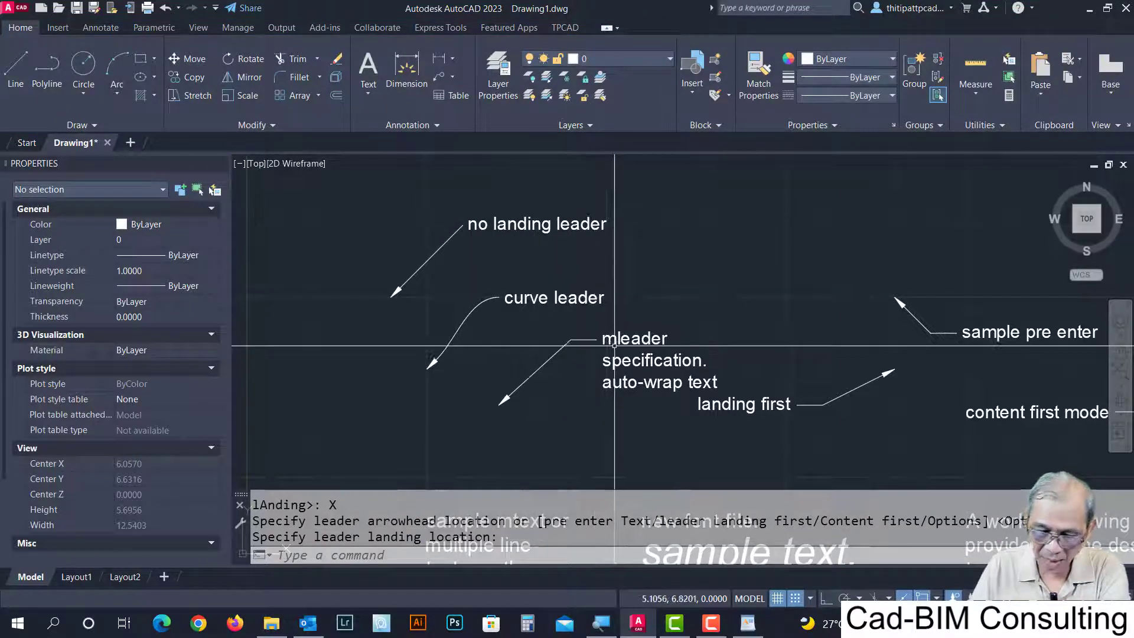
{"action": "key", "text": "Return"}
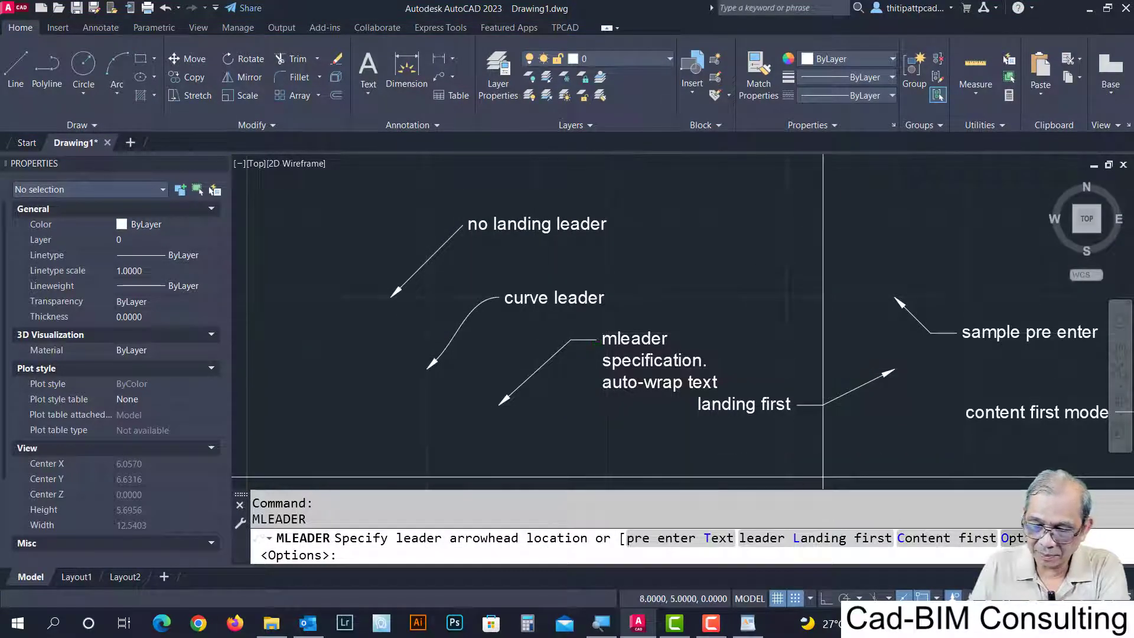
Try the MLEADER Content type option, cancel it, then reopen the multileader options.
{"action": "left_click", "coordinate": [1011, 537]}
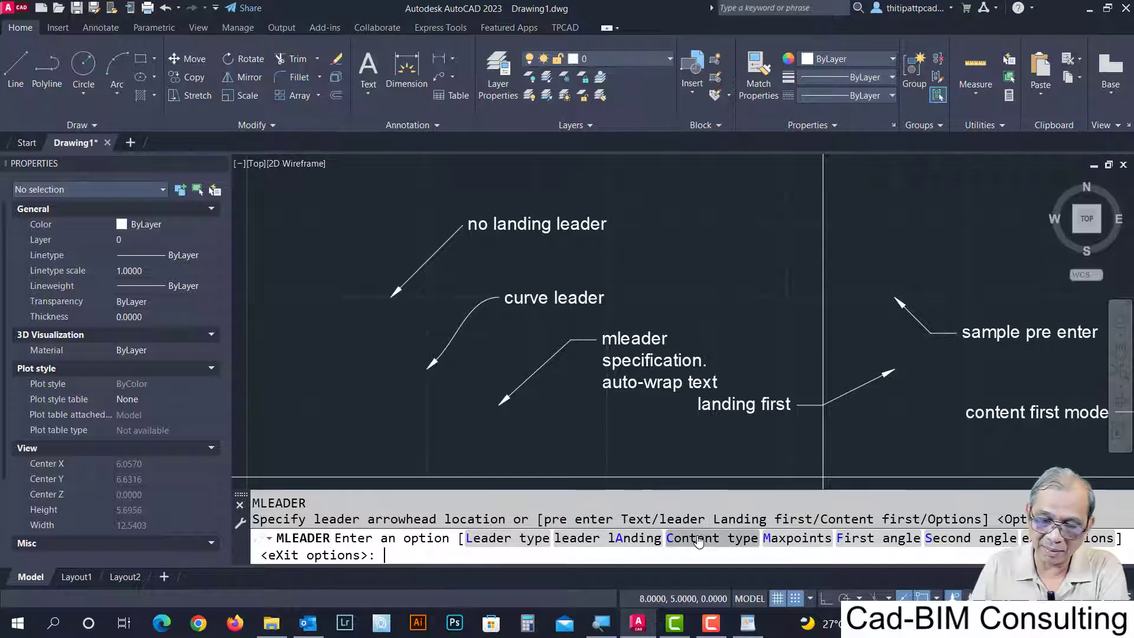
{"action": "left_click", "coordinate": [718, 544]}
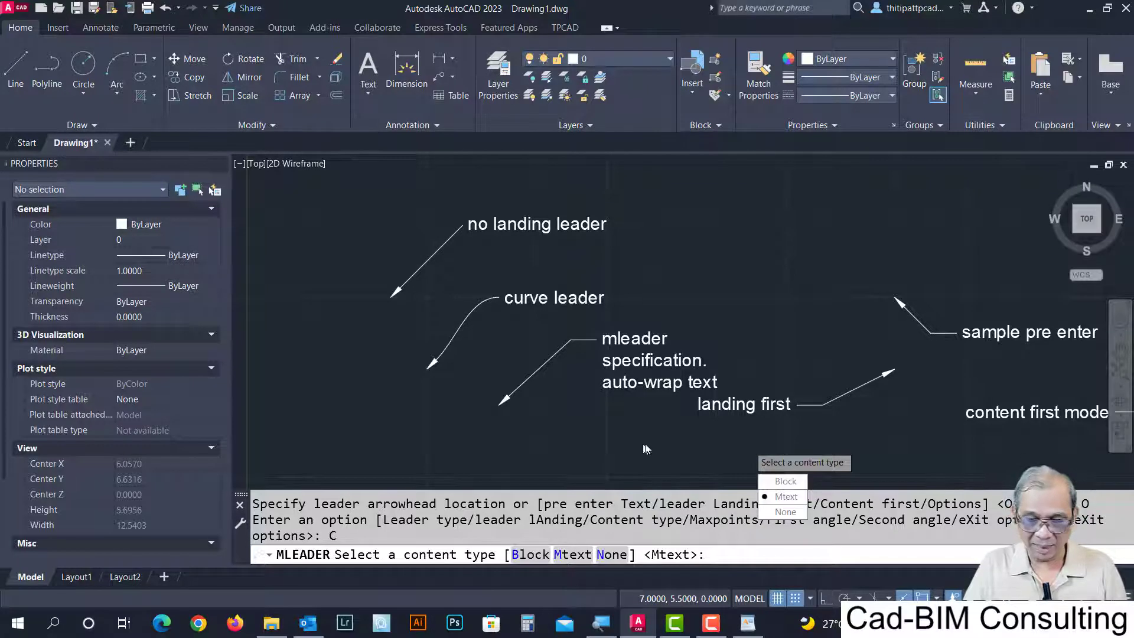
{"action": "key", "text": "Escape"}
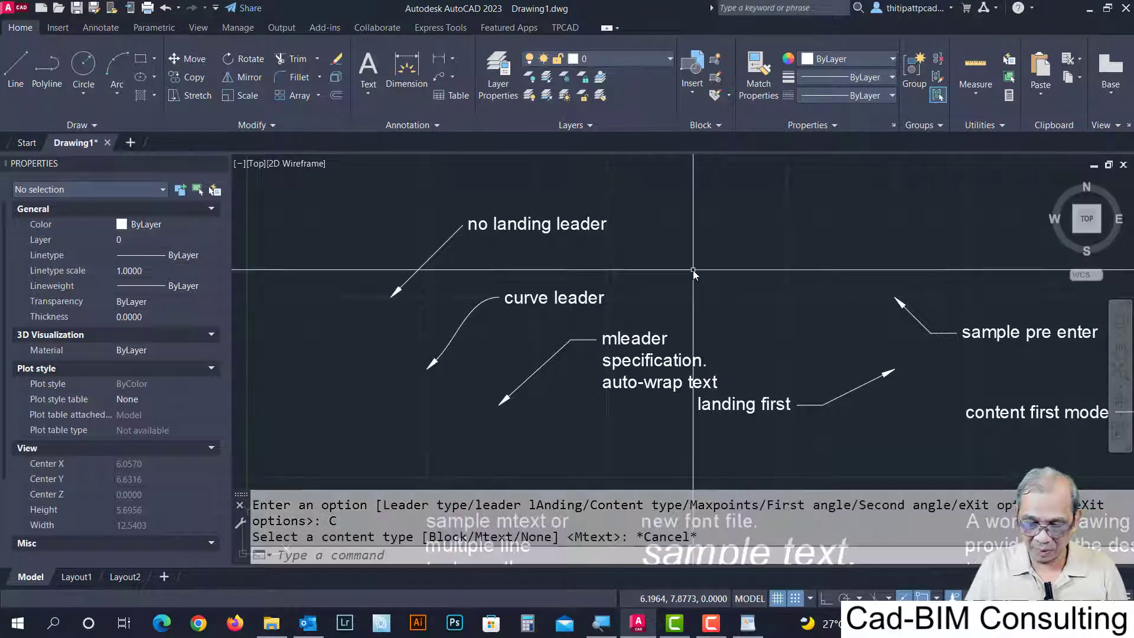
{"action": "key", "text": "Return"}
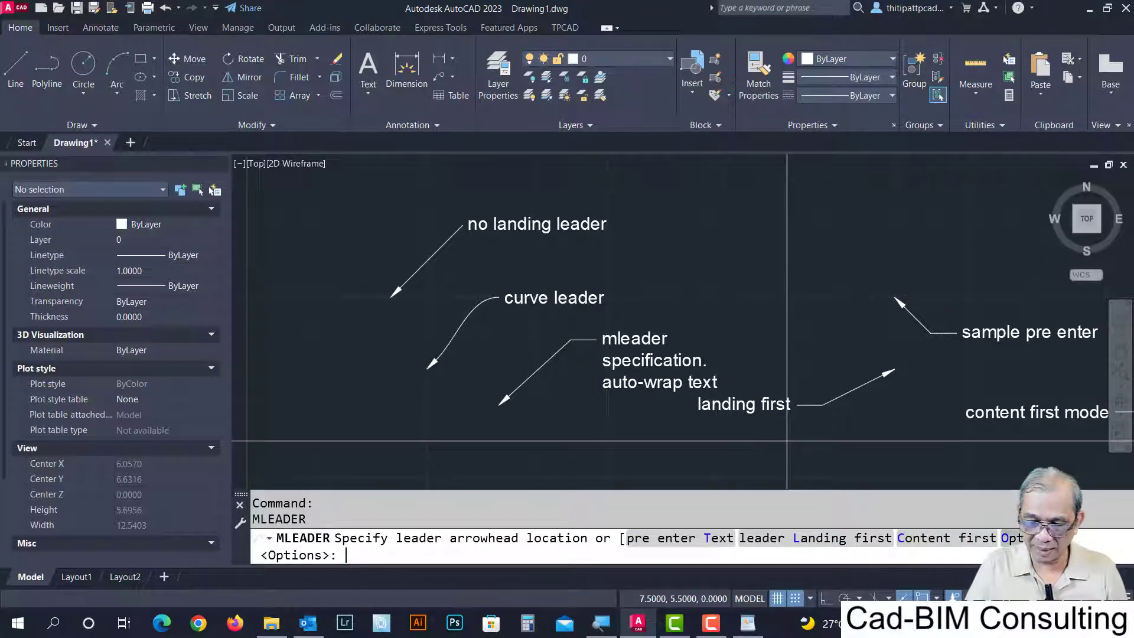
{"action": "key", "text": "Return"}
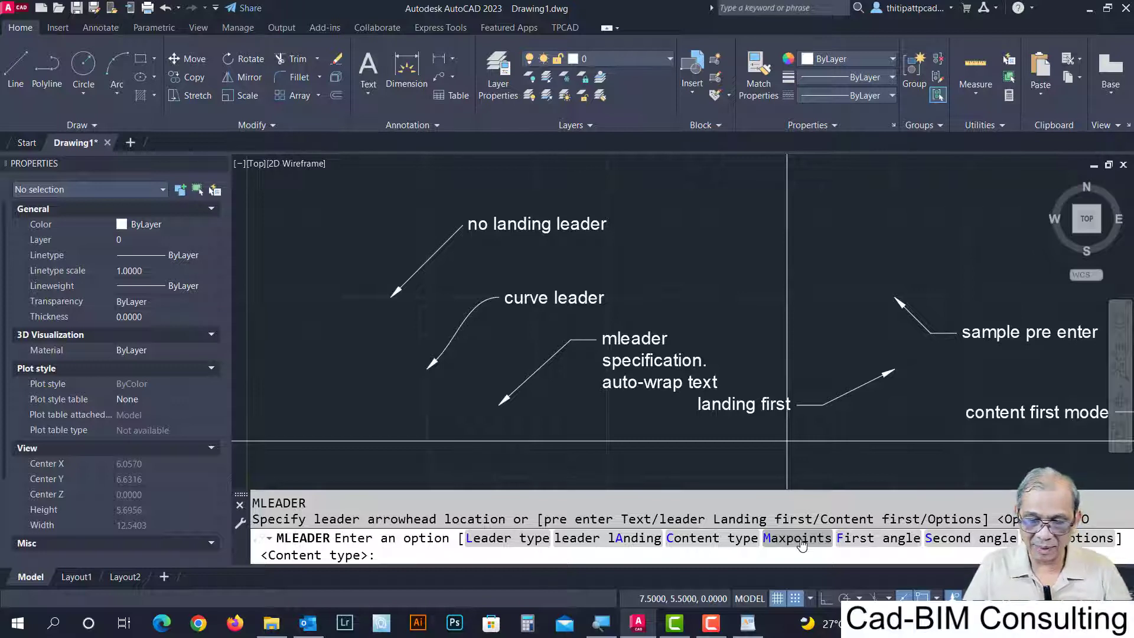
Turn the leader landing back on at default distance and set maximum leader points to 3.
{"action": "left_click", "coordinate": [634, 543]}
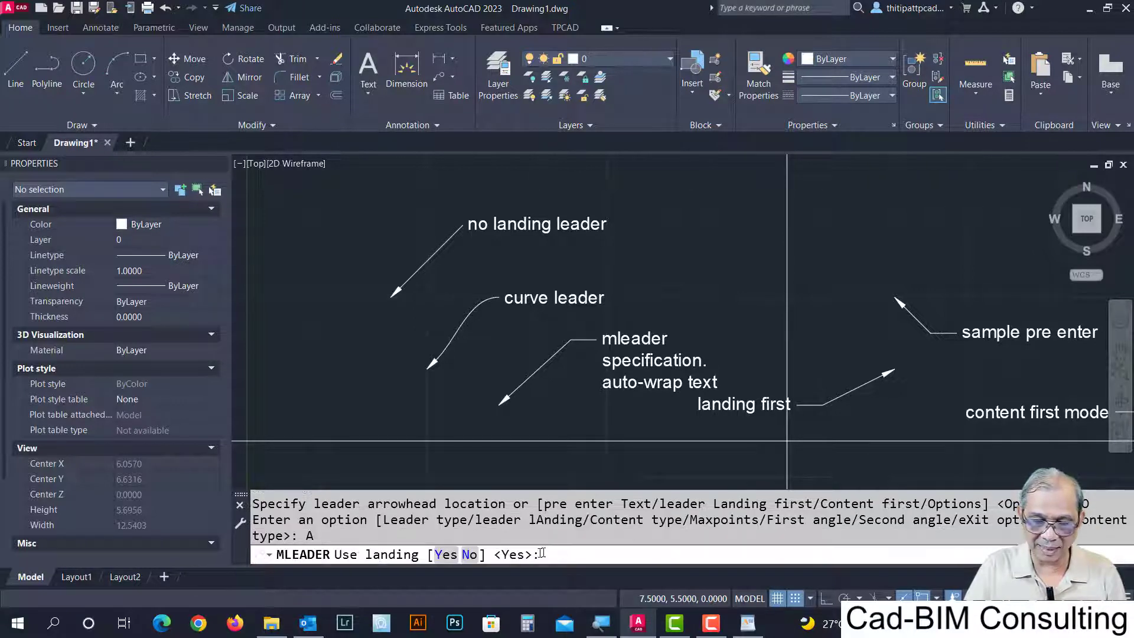
{"action": "left_click", "coordinate": [446, 555]}
{"action": "key", "text": "Return"}
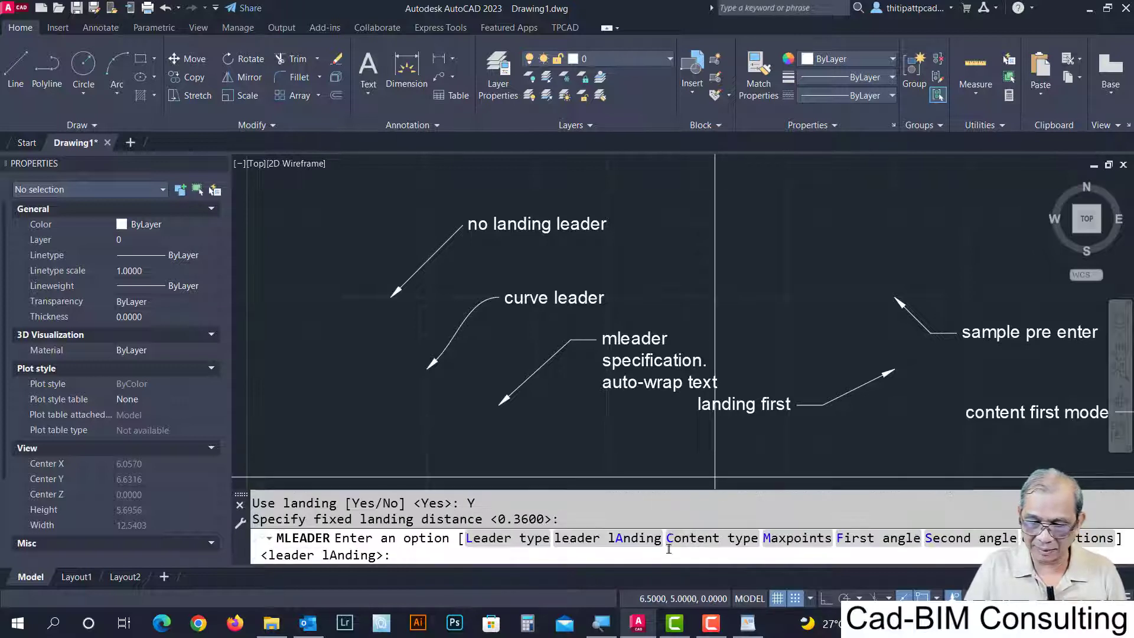
{"action": "left_click", "coordinate": [779, 549]}
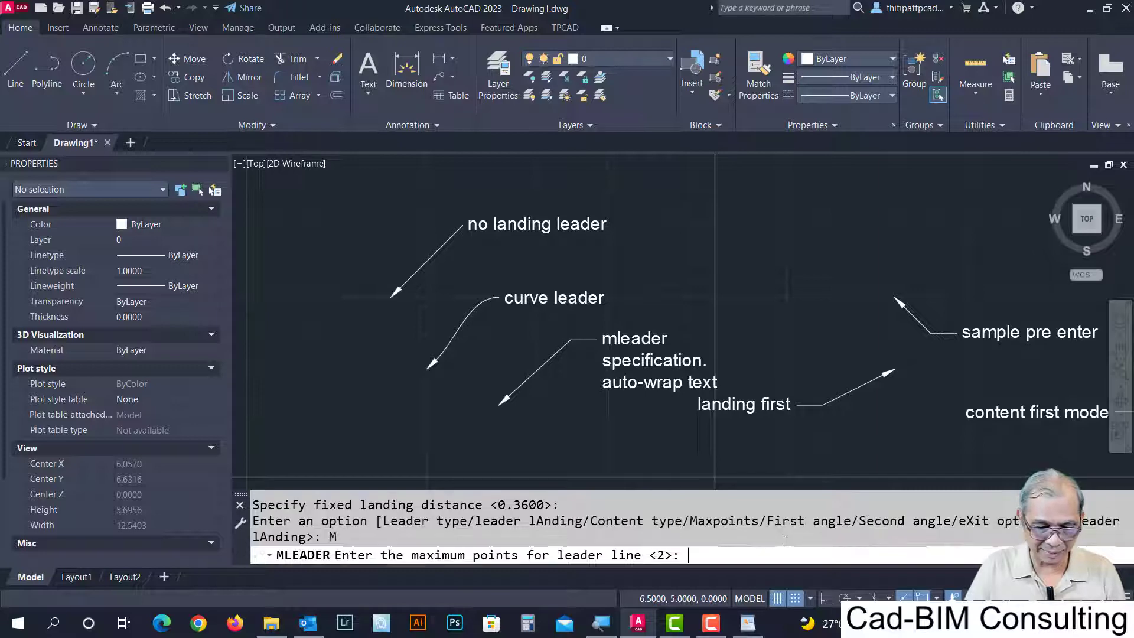
{"action": "type", "text": "3"}
{"action": "key", "text": "Return"}
{"action": "key", "text": "Down"}
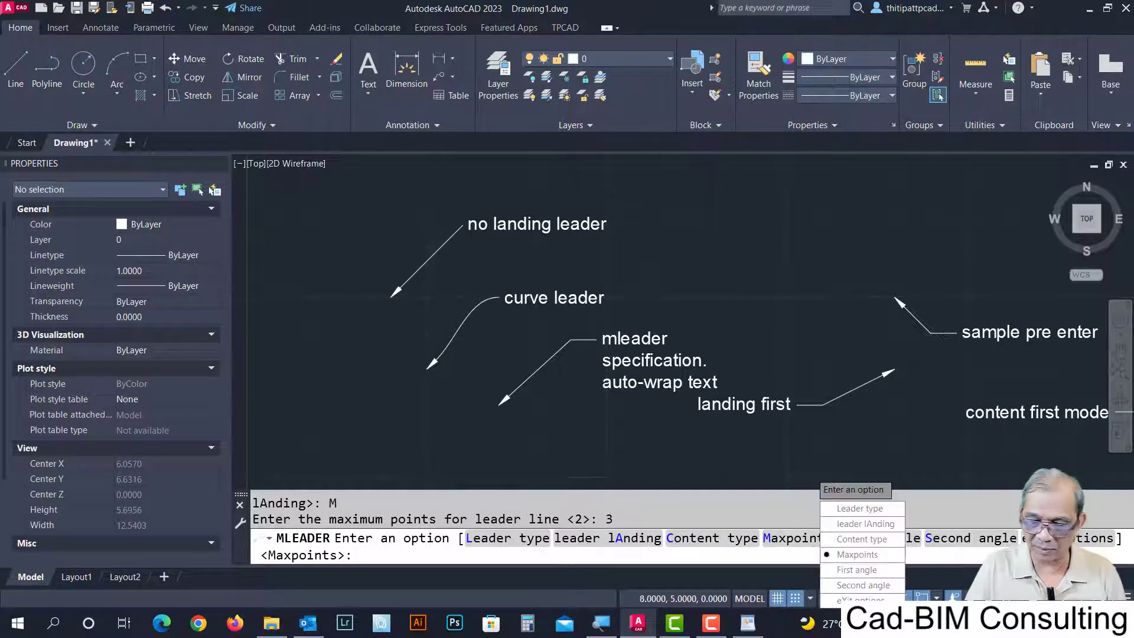
{"action": "type", "text": "x"}
{"action": "key", "text": "Return"}
Place a bent three-point leader labelled '3 points leader'.
{"action": "middle_click_drag", "start_coordinate": [732, 267], "coordinate": [540, 318]}
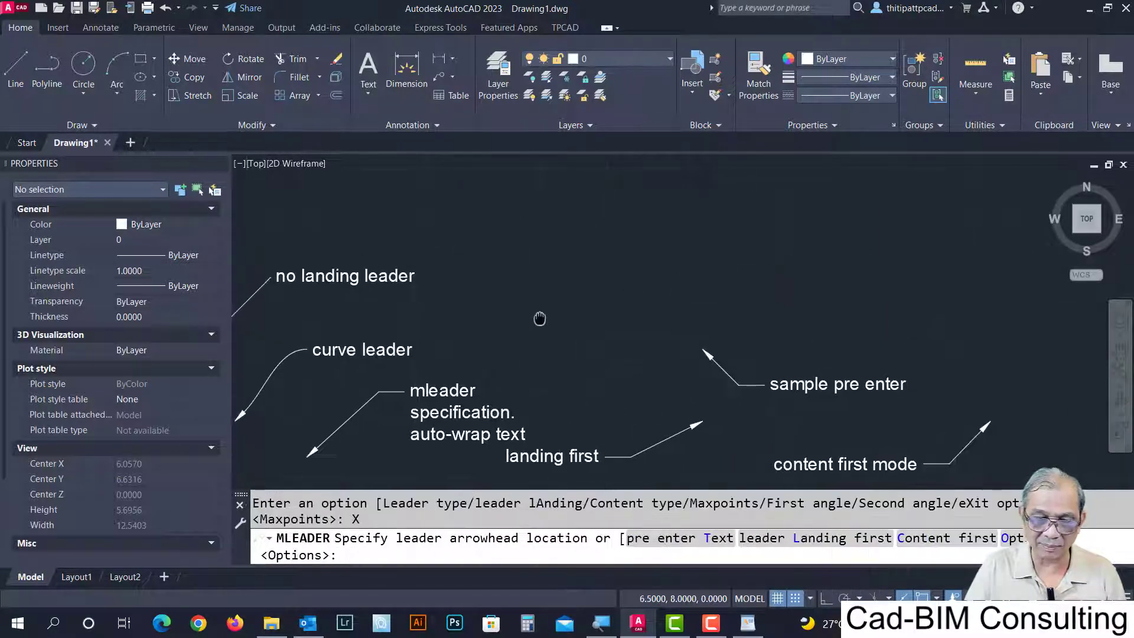
{"action": "left_click", "coordinate": [525, 308]}
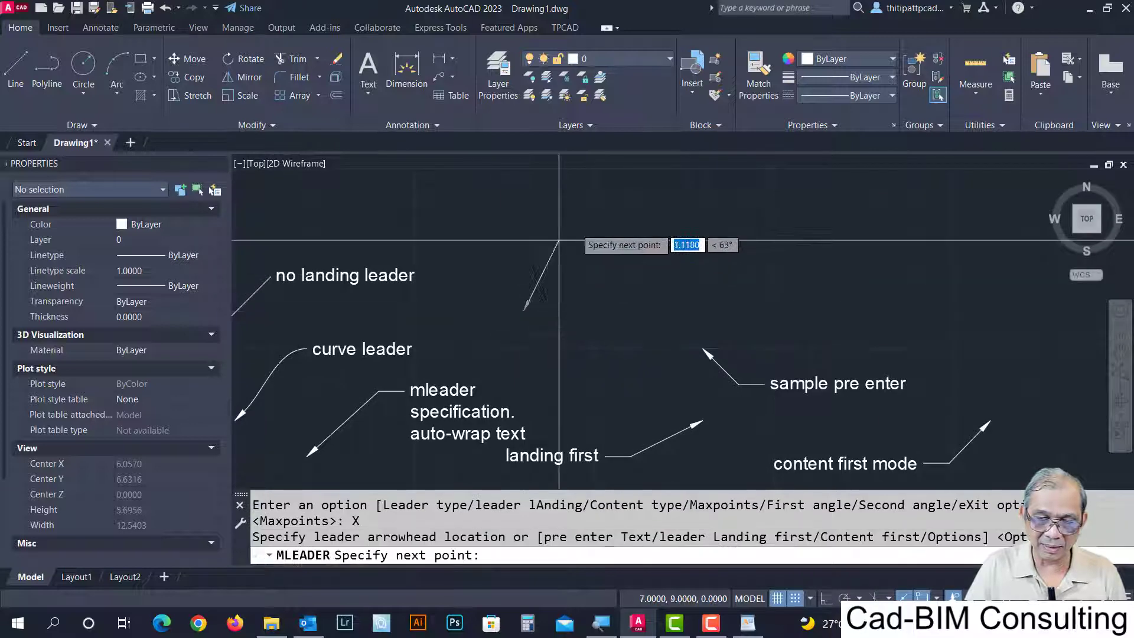
{"action": "left_click", "coordinate": [594, 204]}
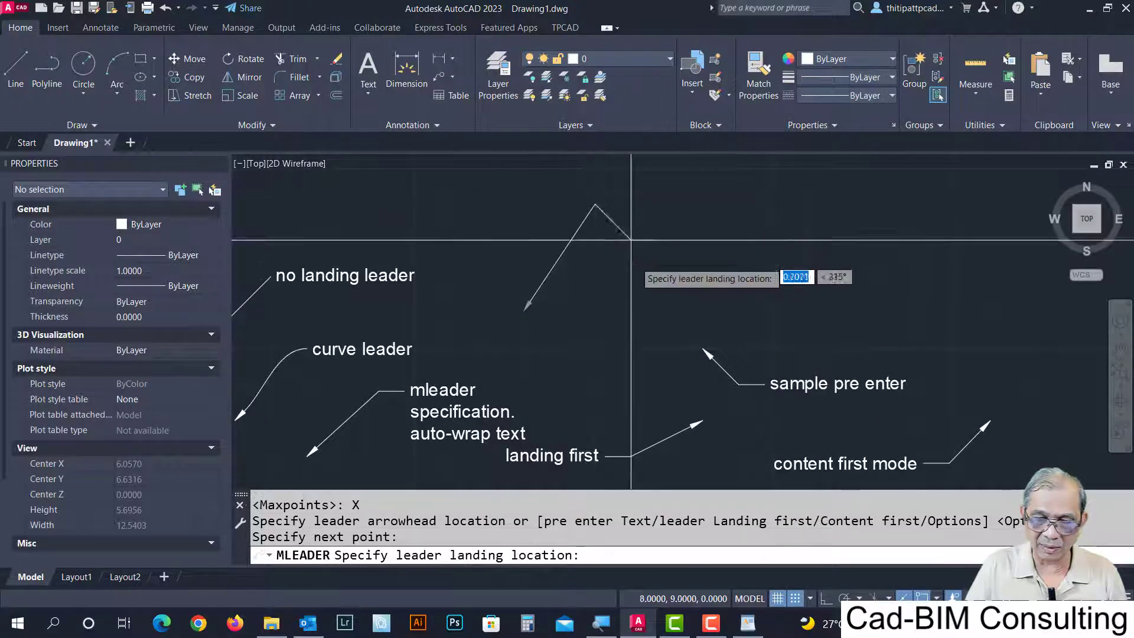
{"action": "left_click", "coordinate": [667, 239]}
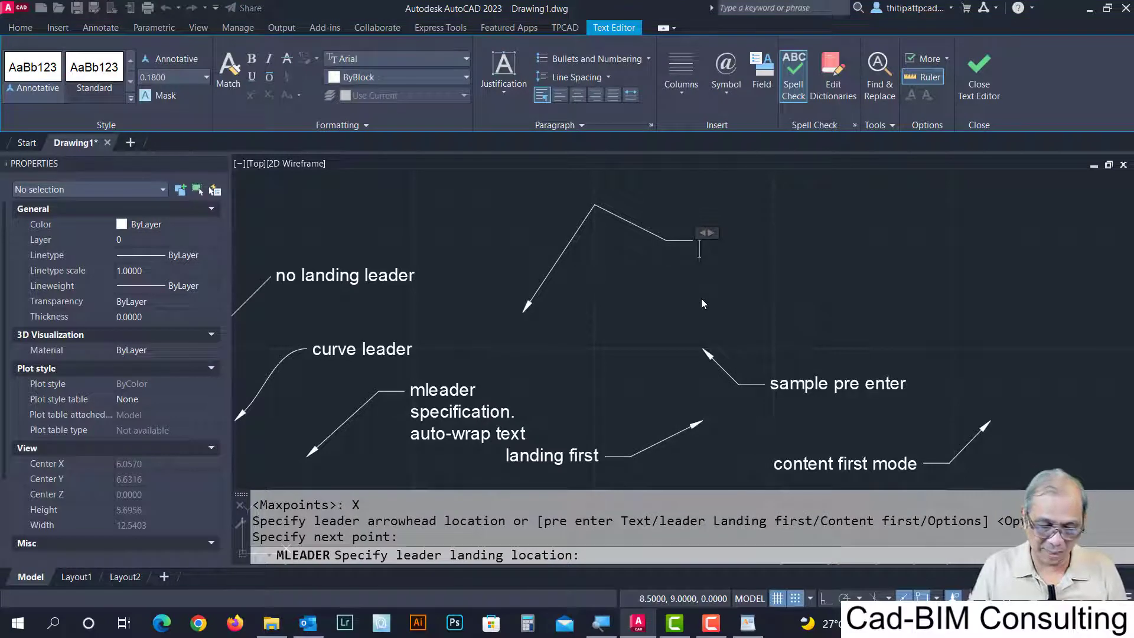
{"action": "type", "text": "3 p"}
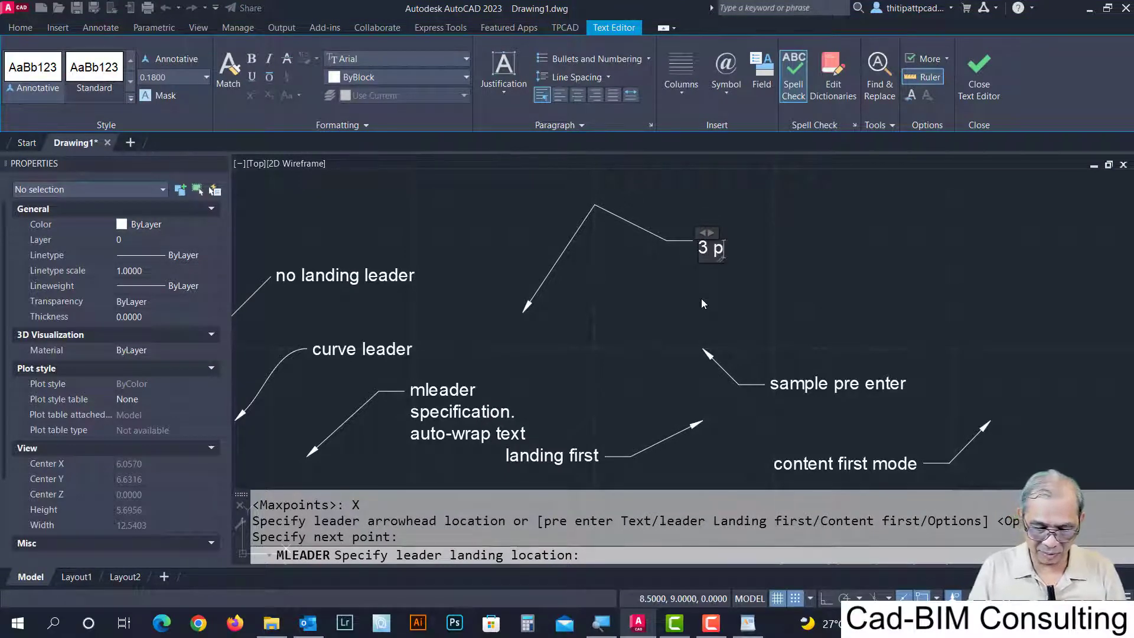
{"action": "type", "text": "oints"}
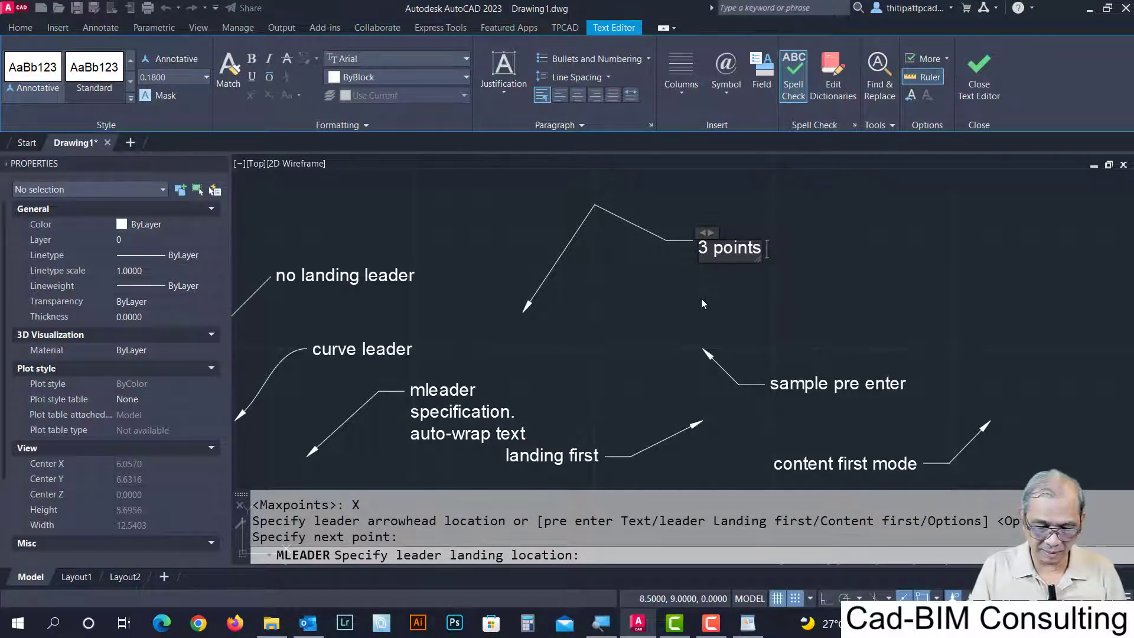
{"action": "type", "text": " leader"}
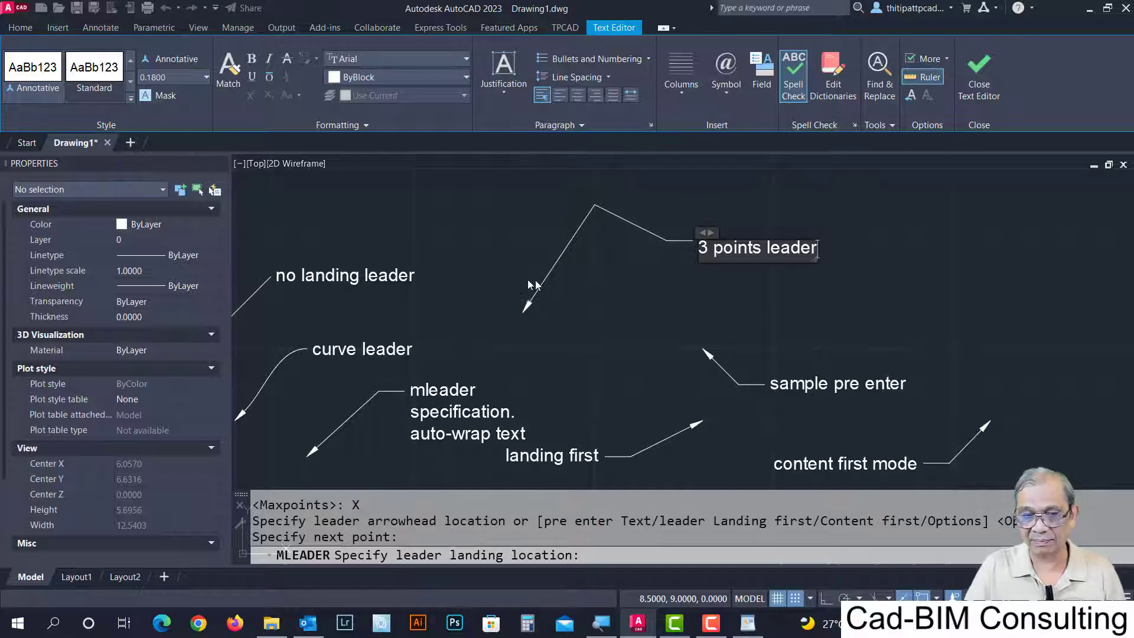
{"action": "left_click", "coordinate": [528, 284]}
{"action": "middle_click_drag", "start_coordinate": [755, 277], "coordinate": [607, 245]}
{"action": "key", "text": "Return"}
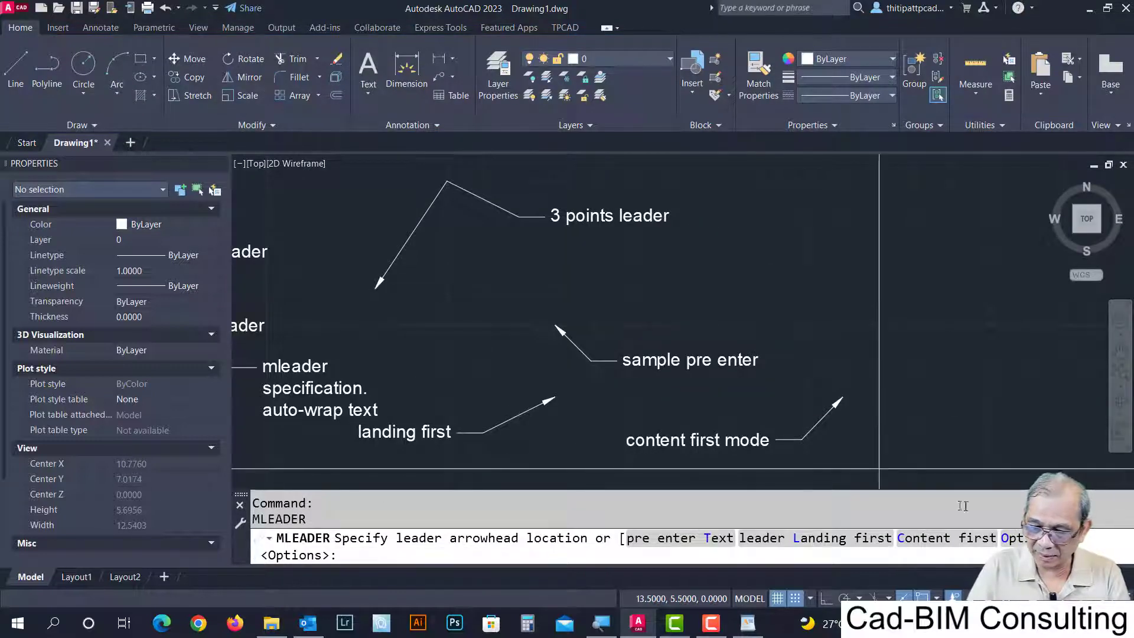
Keep maximum points at 3 and set the first and second angle constraints to 45° and 30°.
{"action": "left_click", "coordinate": [1023, 539]}
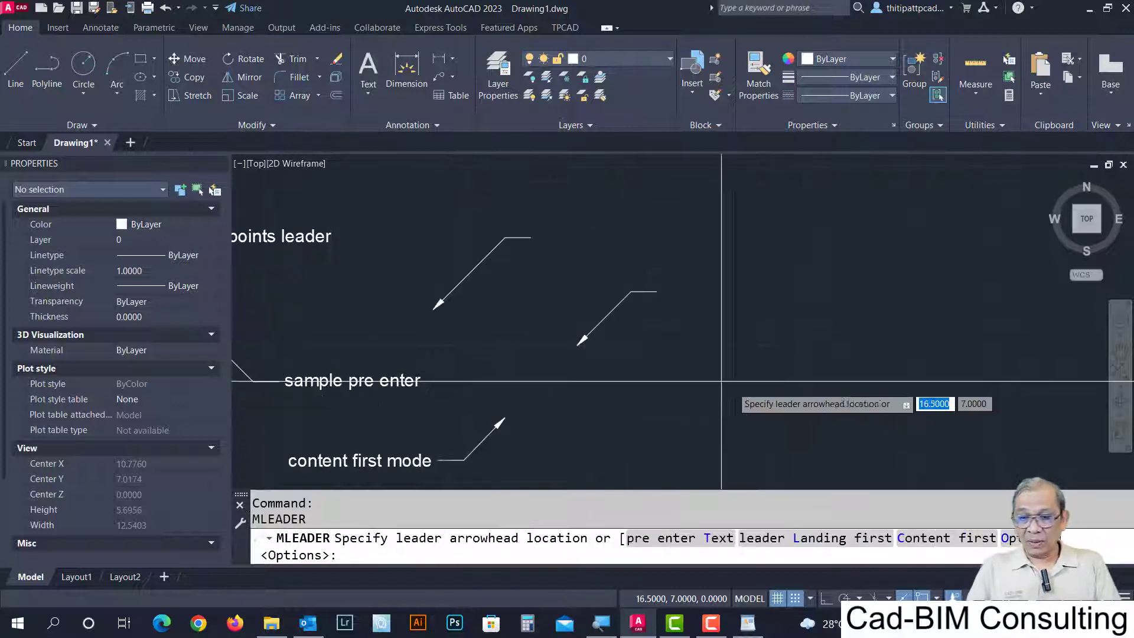
{"action": "type", "text": "O"}
{"action": "key", "text": "Return"}
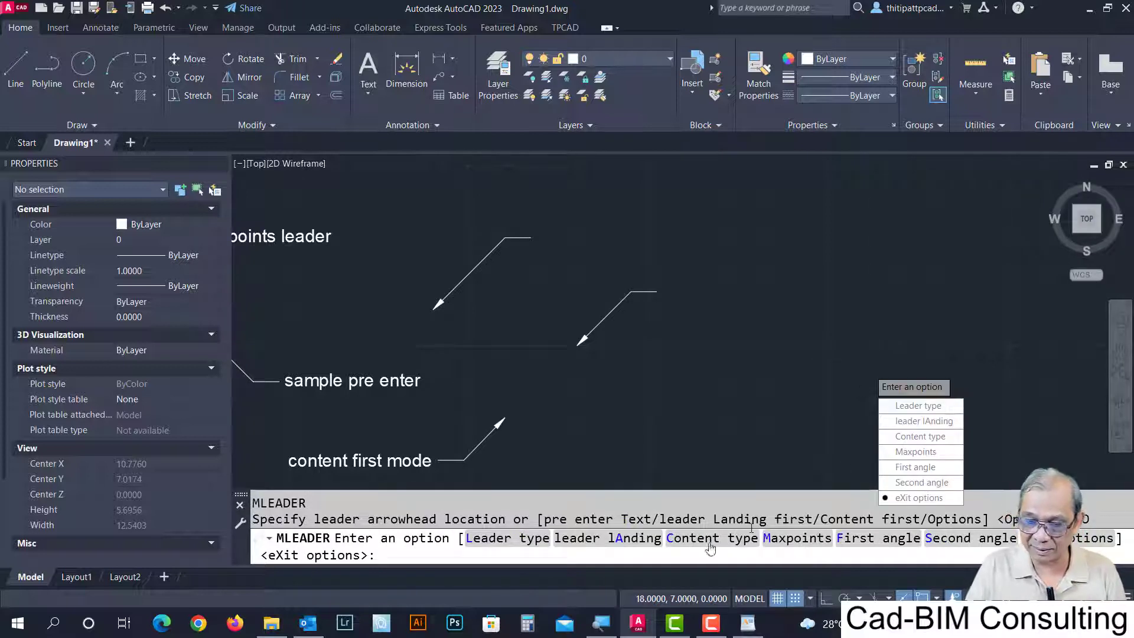
{"action": "left_click", "coordinate": [795, 547]}
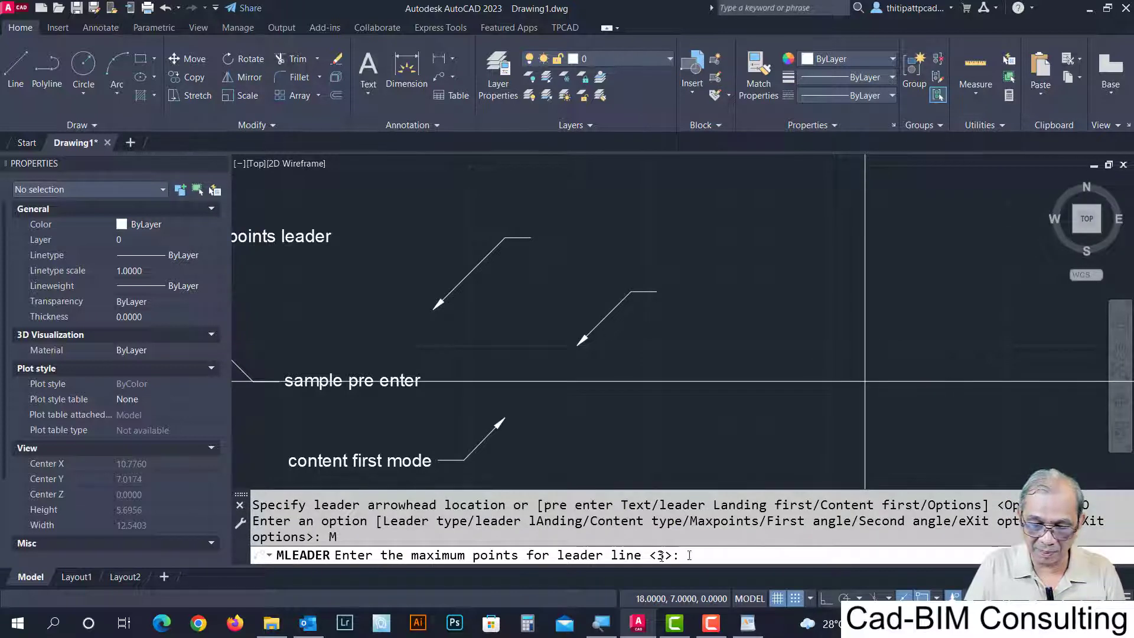
{"action": "key", "text": "Return"}
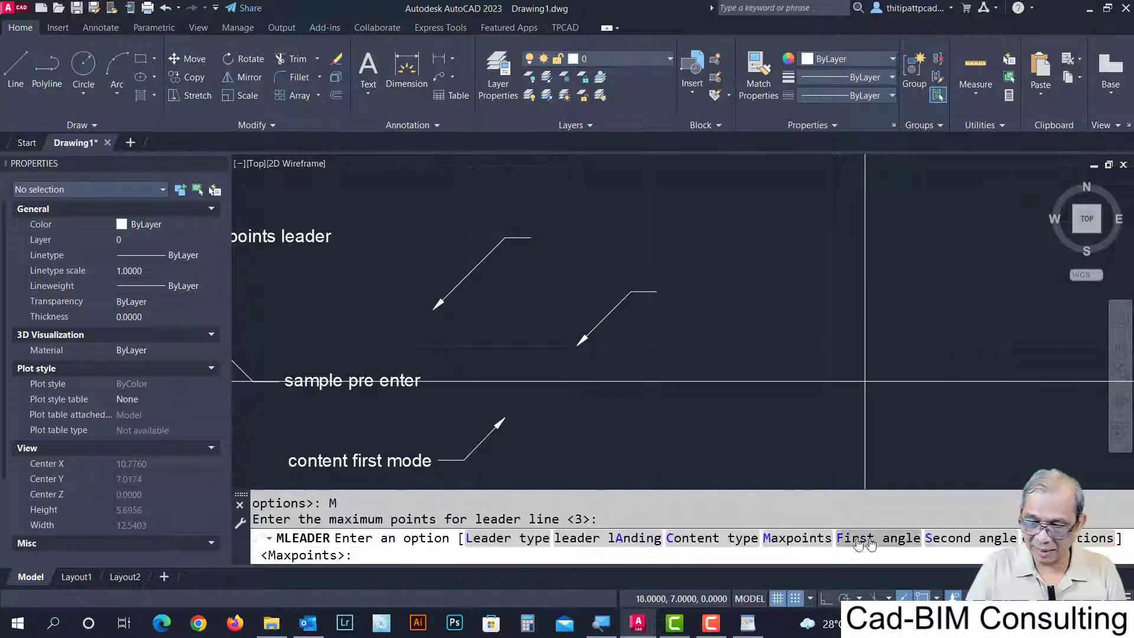
{"action": "left_click", "coordinate": [882, 542]}
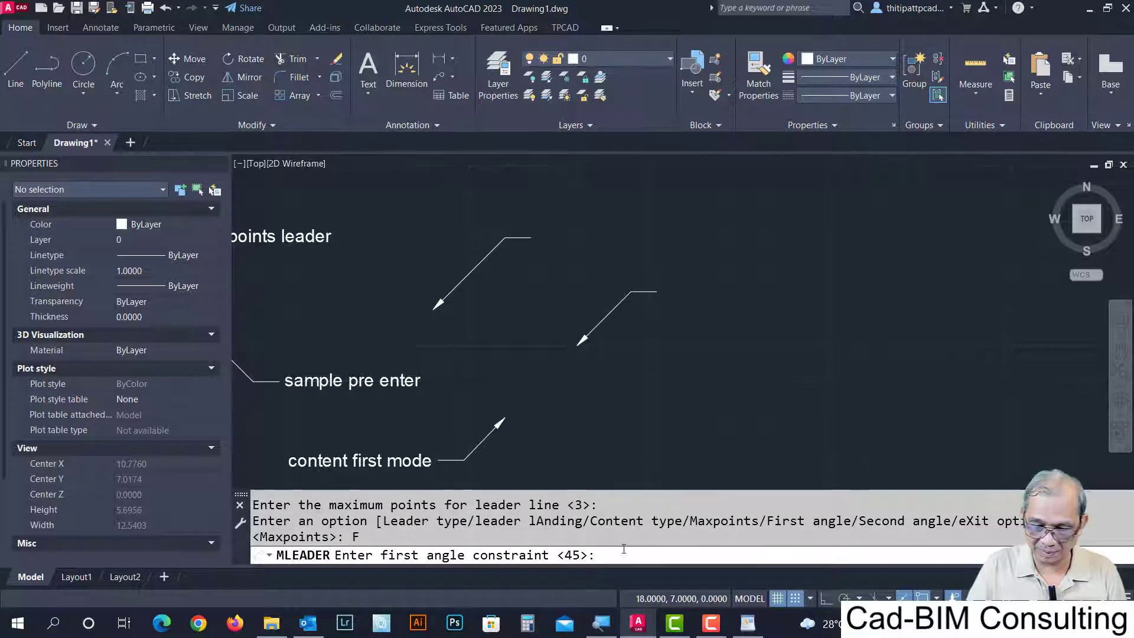
{"action": "key", "text": "Return"}
{"action": "left_click", "coordinate": [945, 538]}
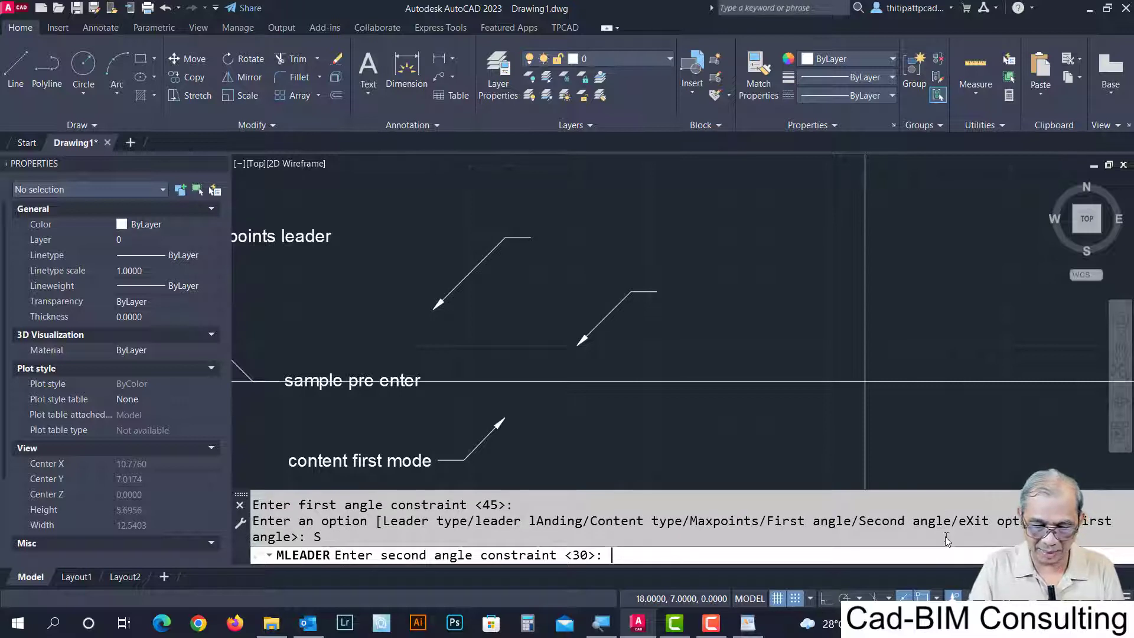
{"action": "type", "text": "30"}
{"action": "key", "text": "Return"}
{"action": "key", "text": "Down"}
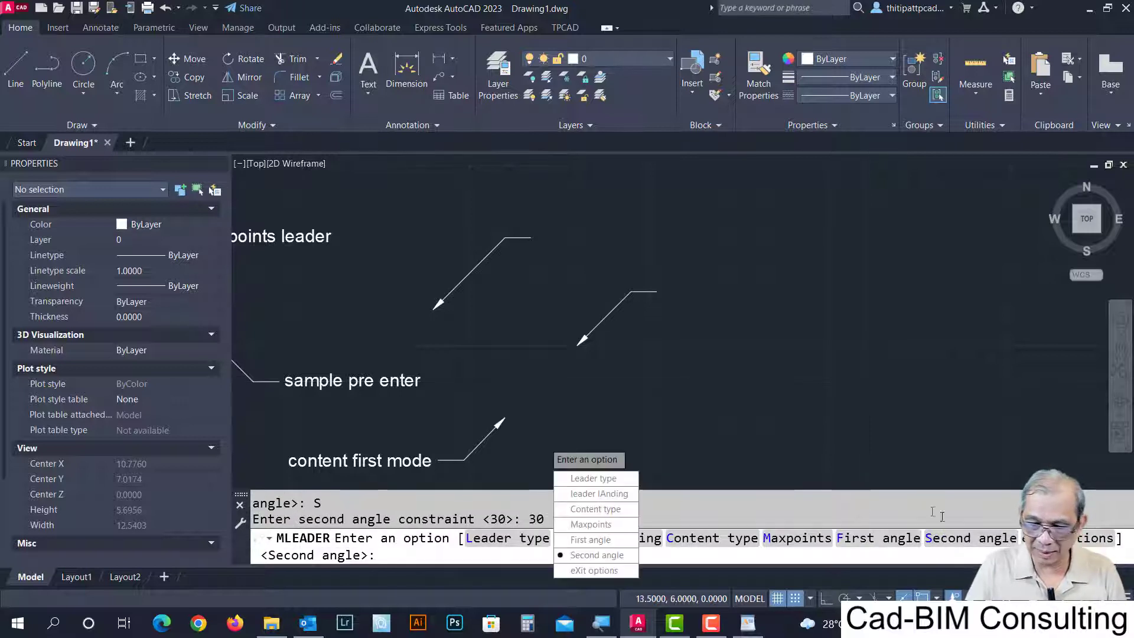
{"action": "left_click", "coordinate": [608, 575]}
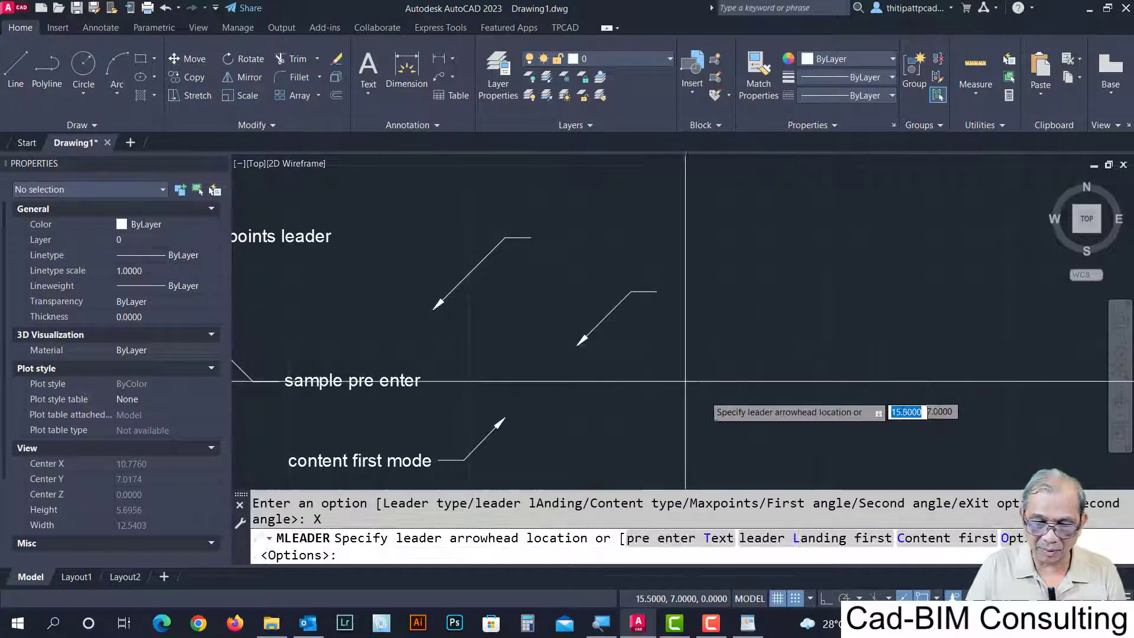
Place the angle-constrained bent leader labelled 'sample leader'.
{"action": "left_click", "coordinate": [721, 381]}
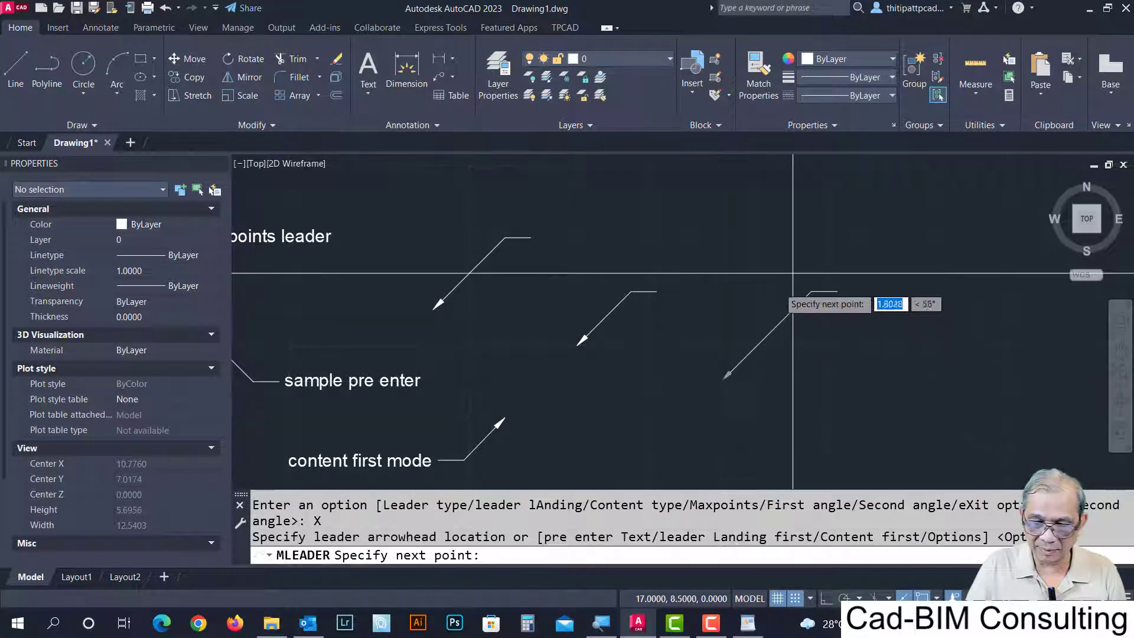
{"action": "left_click", "coordinate": [793, 308]}
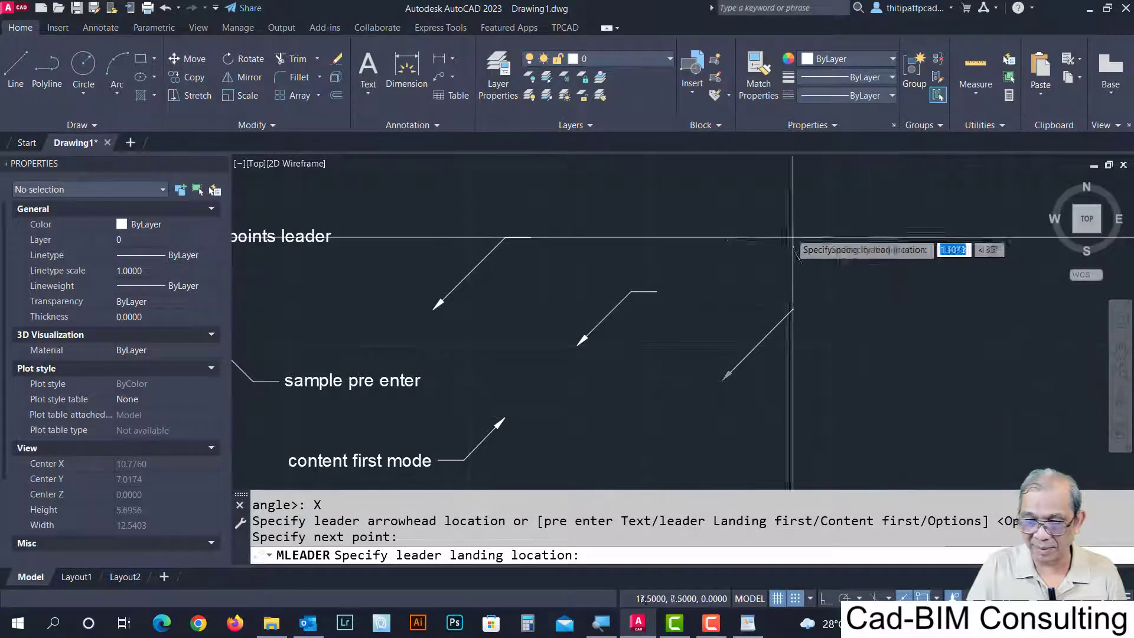
{"action": "left_click", "coordinate": [863, 346]}
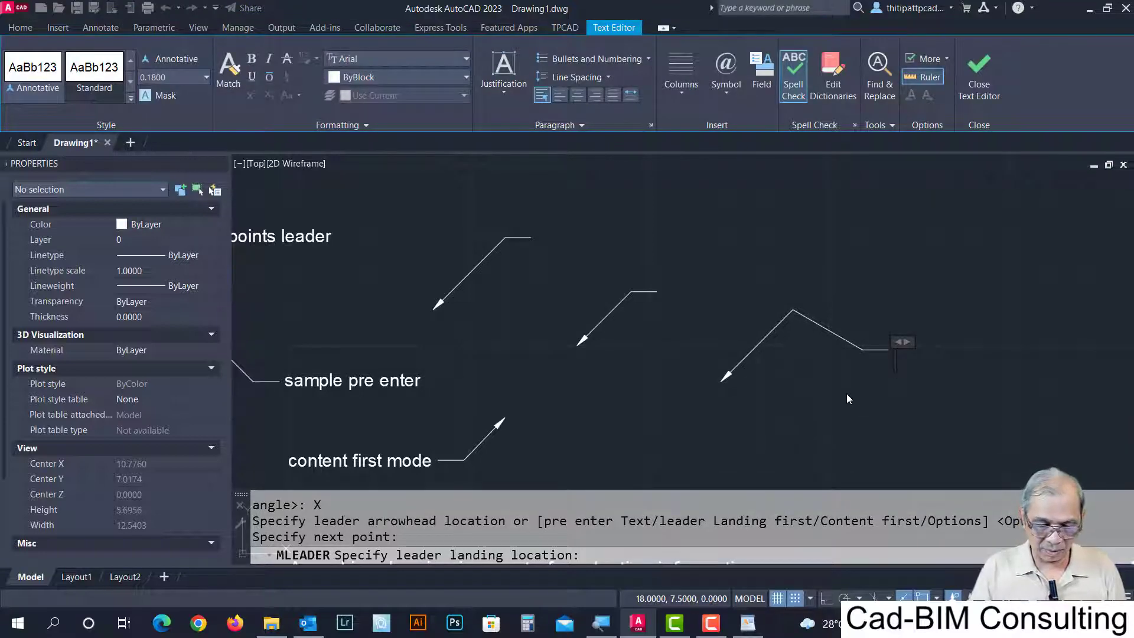
{"action": "type", "text": "s"}
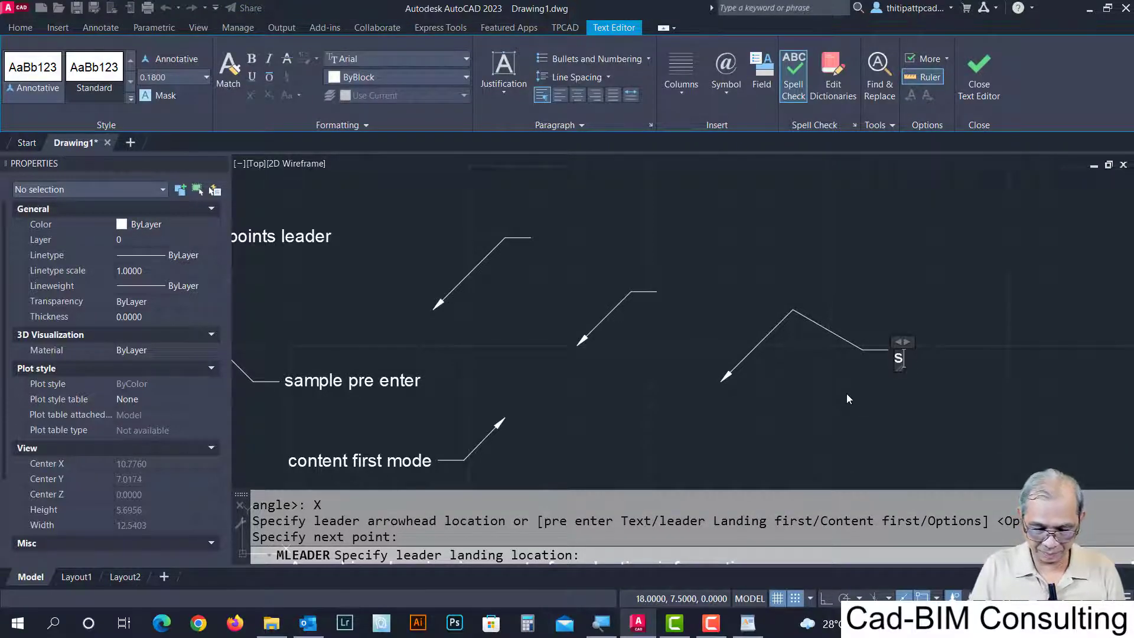
{"action": "type", "text": "ample lea"}
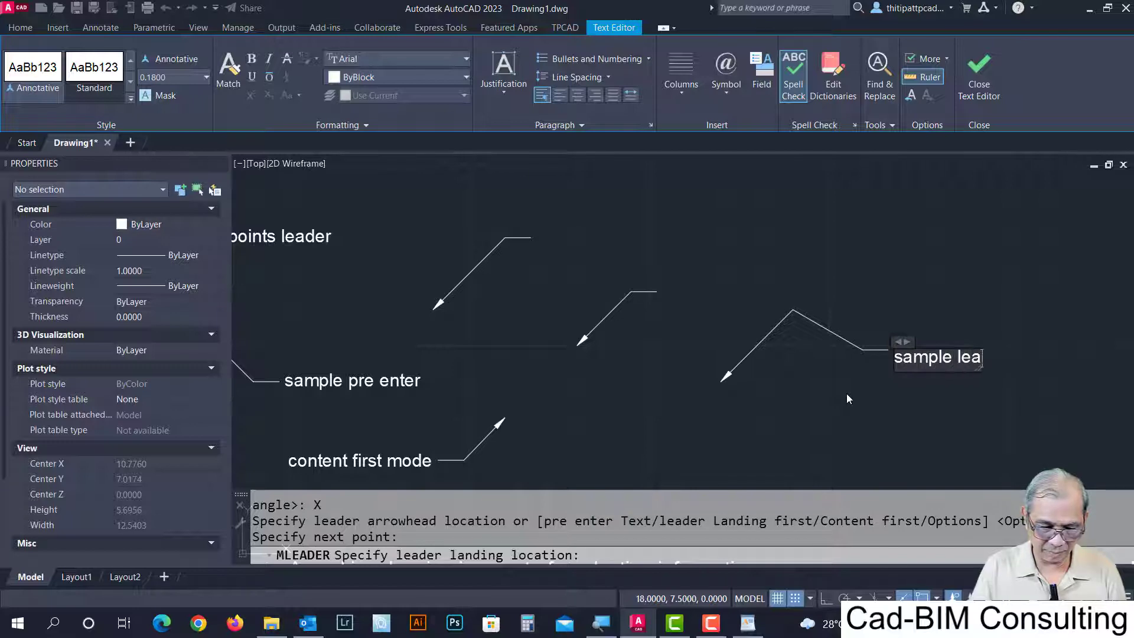
{"action": "type", "text": "der"}
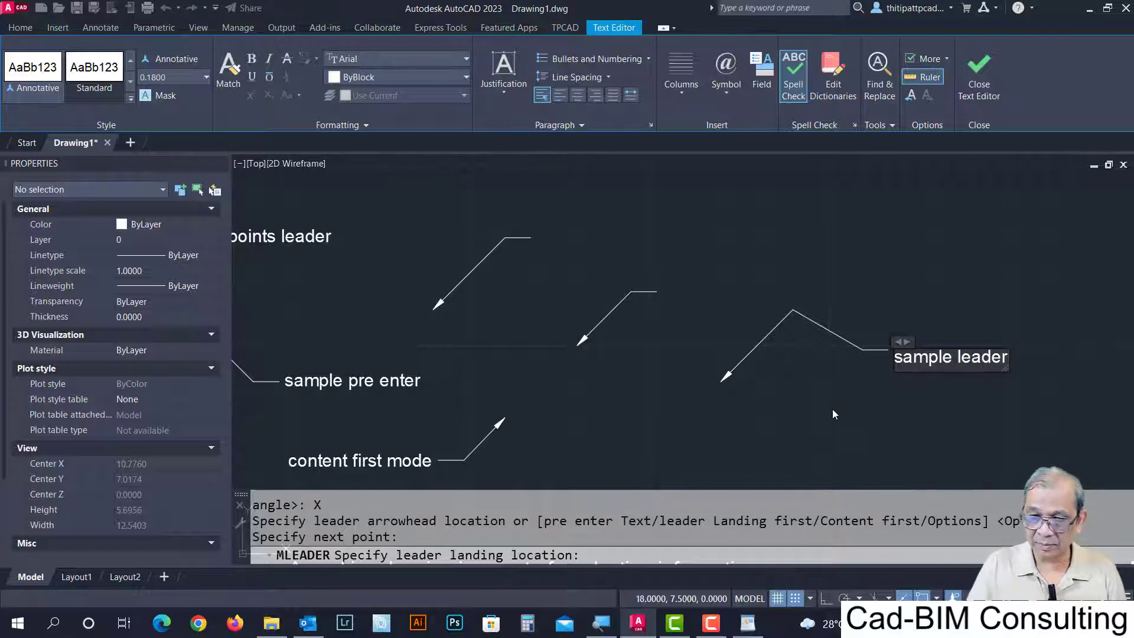
{"action": "left_click", "coordinate": [832, 409]}
{"action": "middle_click_drag", "start_coordinate": [810, 408], "coordinate": [686, 222]}
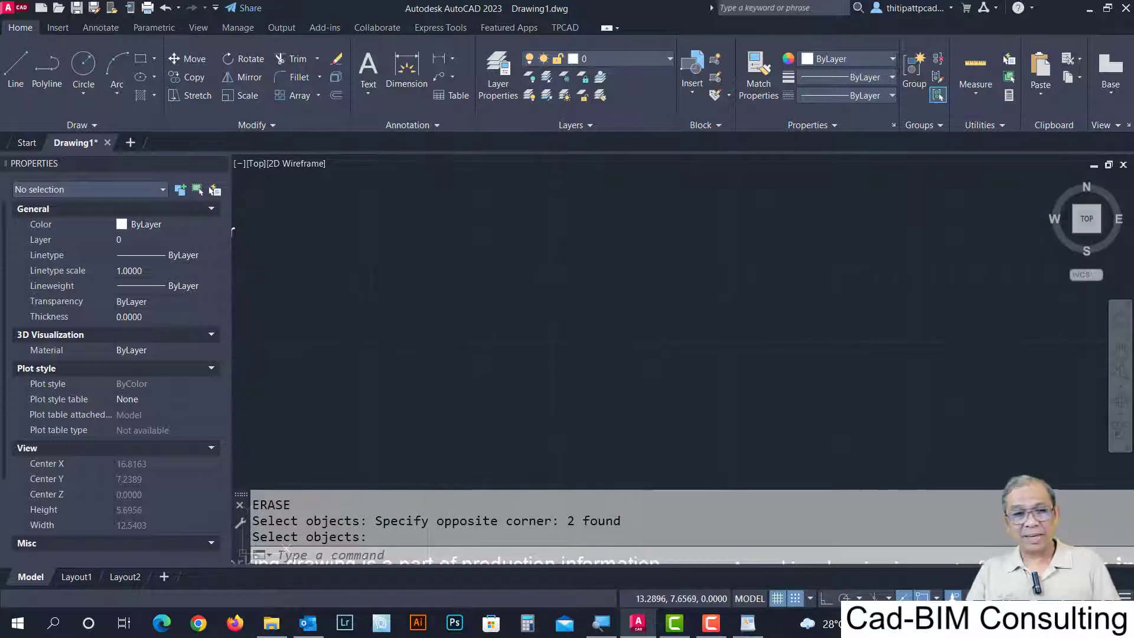
Zoom out and window-select all nine leaders and text objects for ERASE.
{"action": "scroll", "coordinate": [558, 283], "scroll_direction": "down", "scroll_amount": 6}
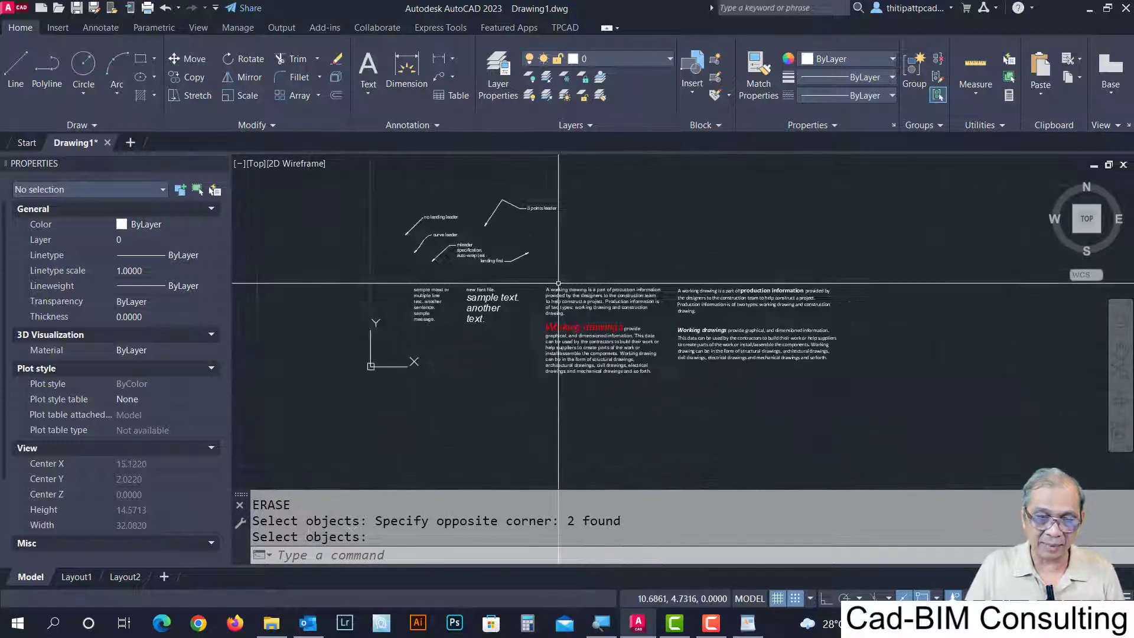
{"action": "scroll", "coordinate": [607, 308], "scroll_direction": "down", "scroll_amount": 2}
{"action": "key", "text": "Return"}
{"action": "type", "text": "e"}
{"action": "key", "text": "Return"}
{"action": "left_click", "coordinate": [827, 209]}
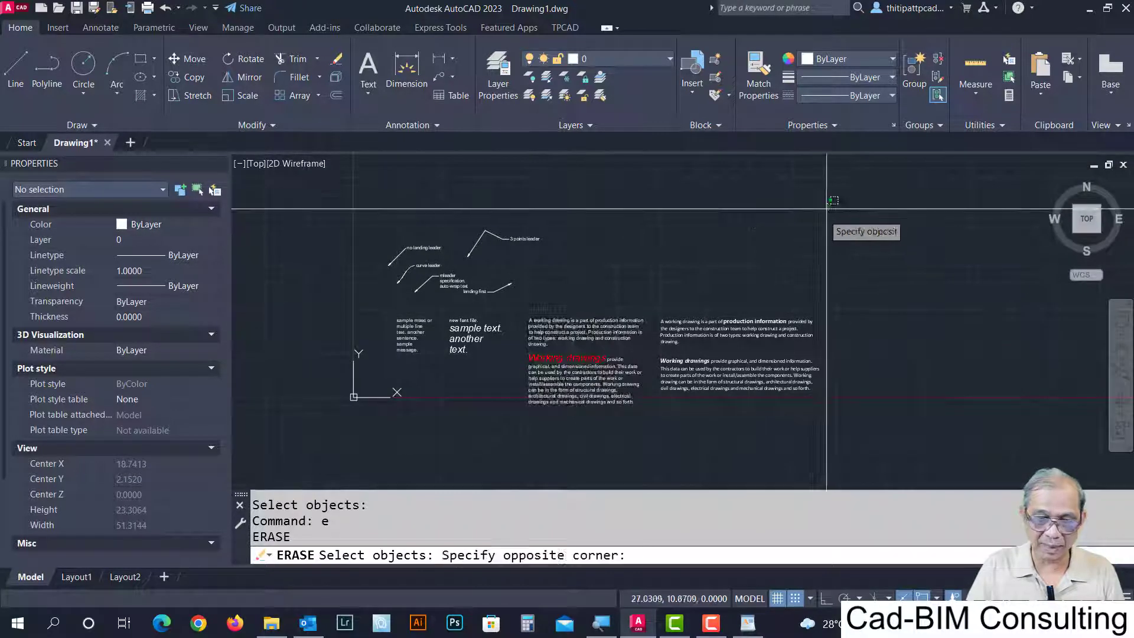
{"action": "left_click", "coordinate": [383, 422]}
{"action": "key", "text": "Return"}
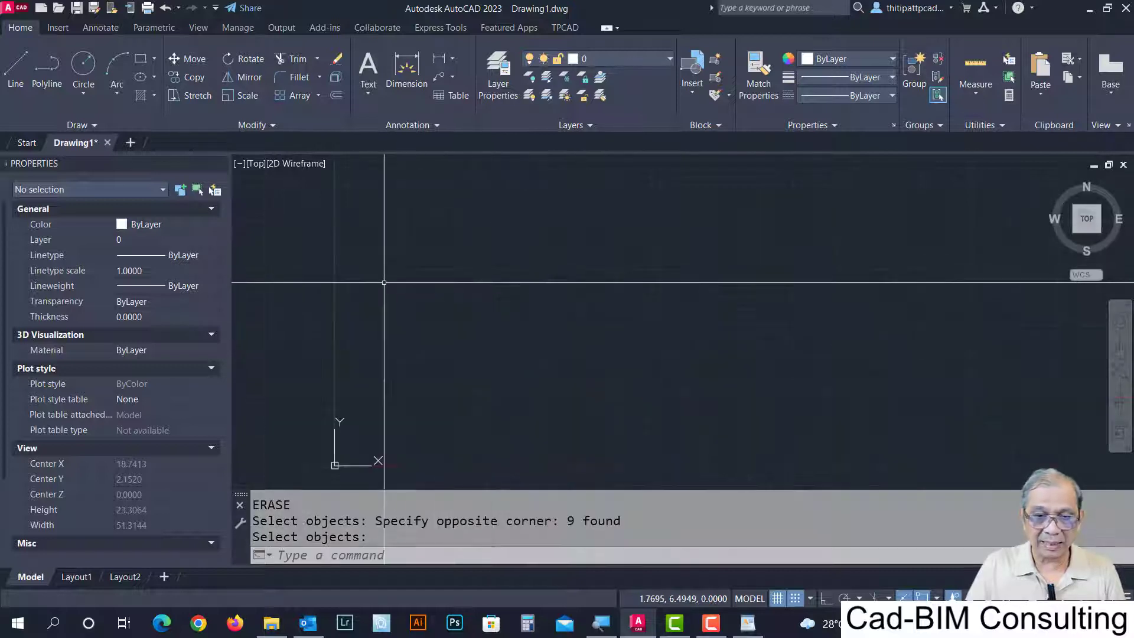
{"action": "scroll", "coordinate": [460, 328], "scroll_direction": "up", "scroll_amount": 2}
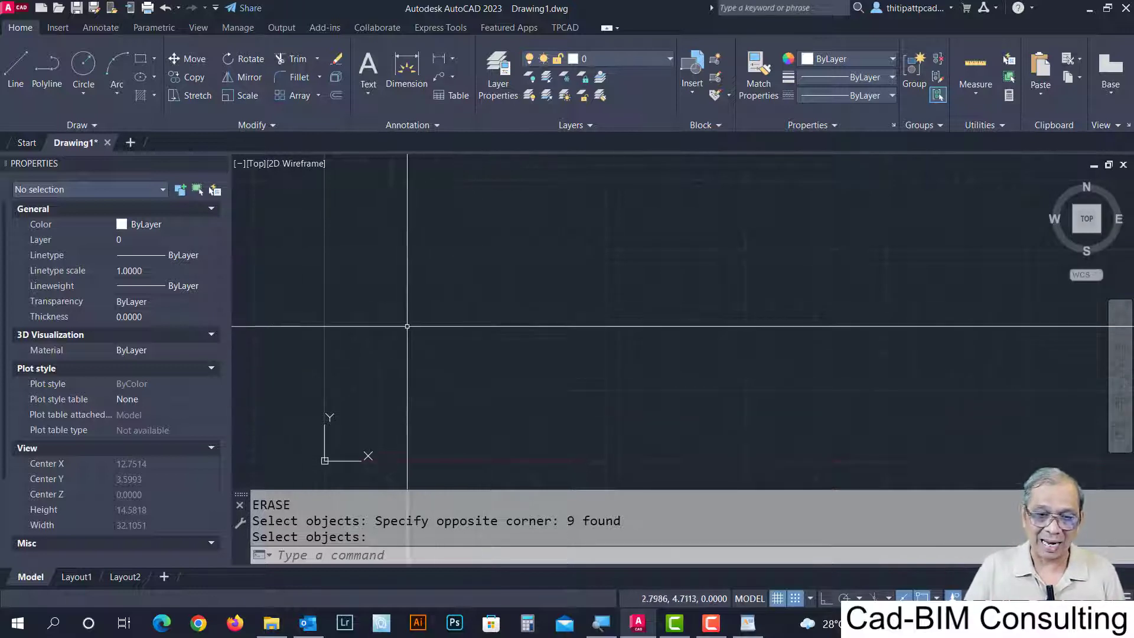
Start a polyline and draw a triangle from lower left via a top apex to lower right.
{"action": "key", "text": "Return"}
{"action": "type", "text": "PL"}
{"action": "key", "text": "Return"}
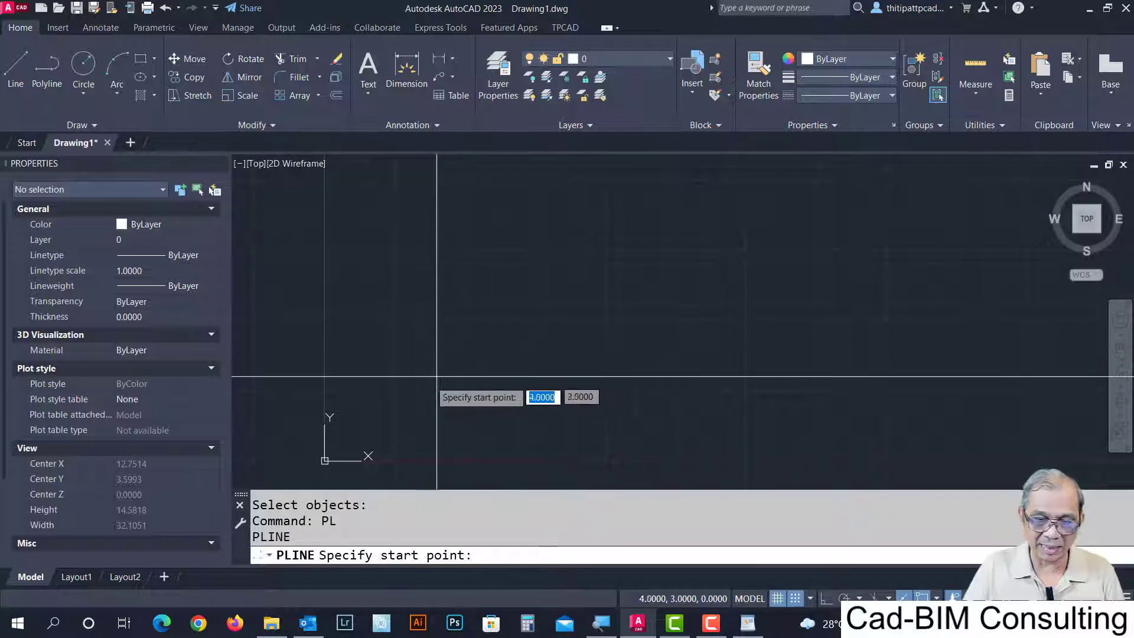
{"action": "left_click", "coordinate": [409, 404]}
{"action": "left_click", "coordinate": [591, 208]}
{"action": "left_click", "coordinate": [774, 404]}
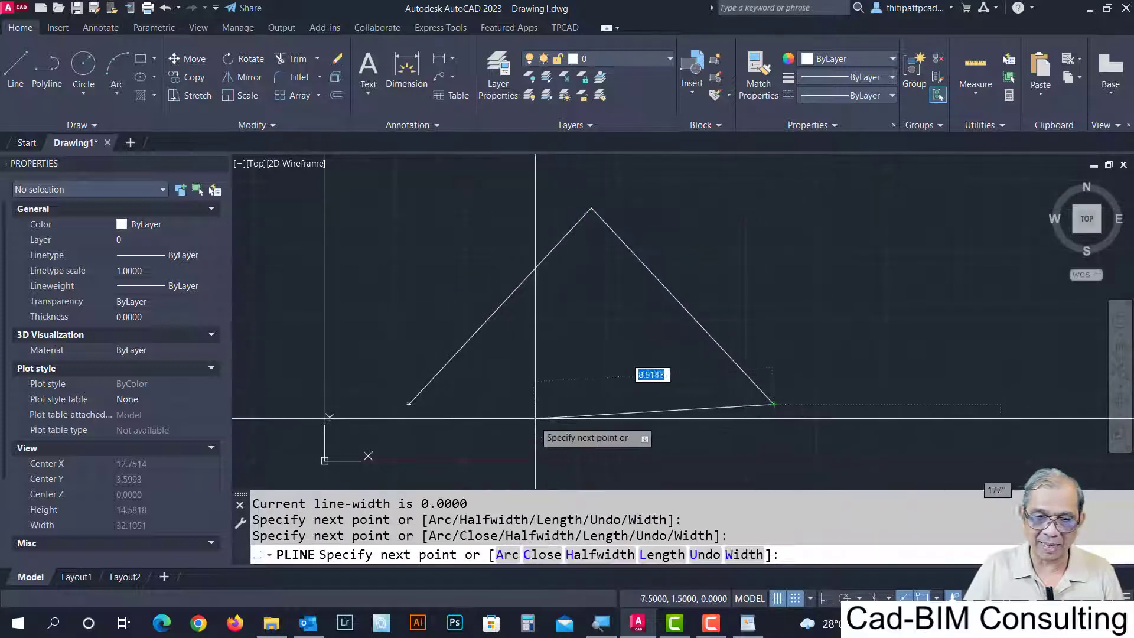
Continue the polyline through six more vertices forming overlapping four-sided and zigzag outlines.
{"action": "left_click", "coordinate": [534, 418]}
{"action": "left_click", "coordinate": [381, 250]}
{"action": "left_click", "coordinate": [731, 264]}
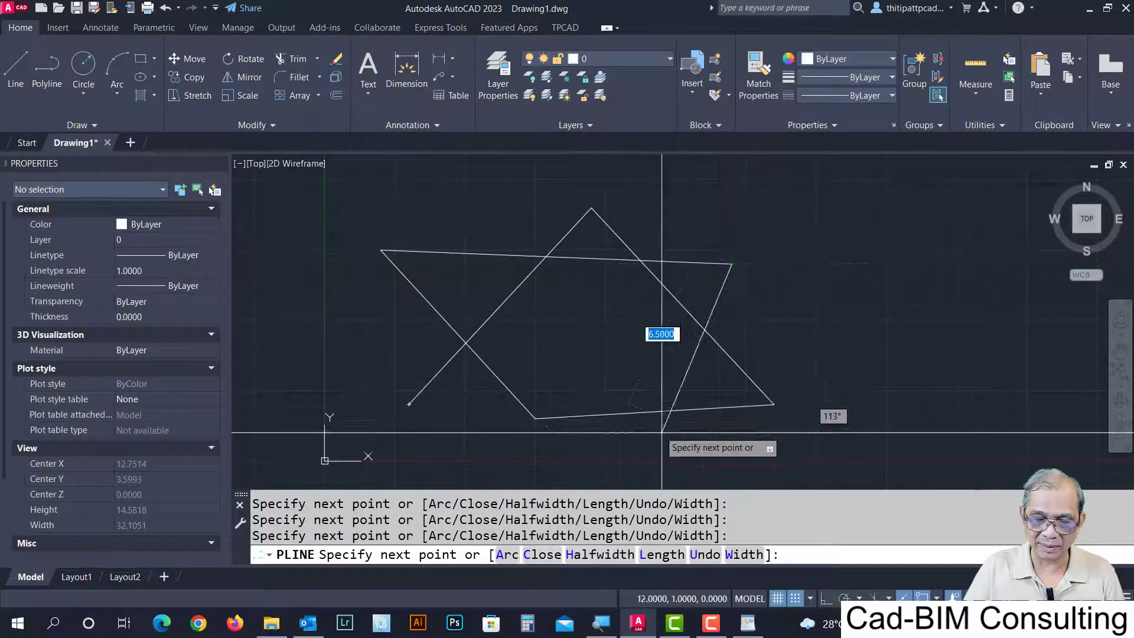
{"action": "left_click", "coordinate": [662, 447]}
{"action": "left_click", "coordinate": [576, 307]}
{"action": "left_click", "coordinate": [479, 404]}
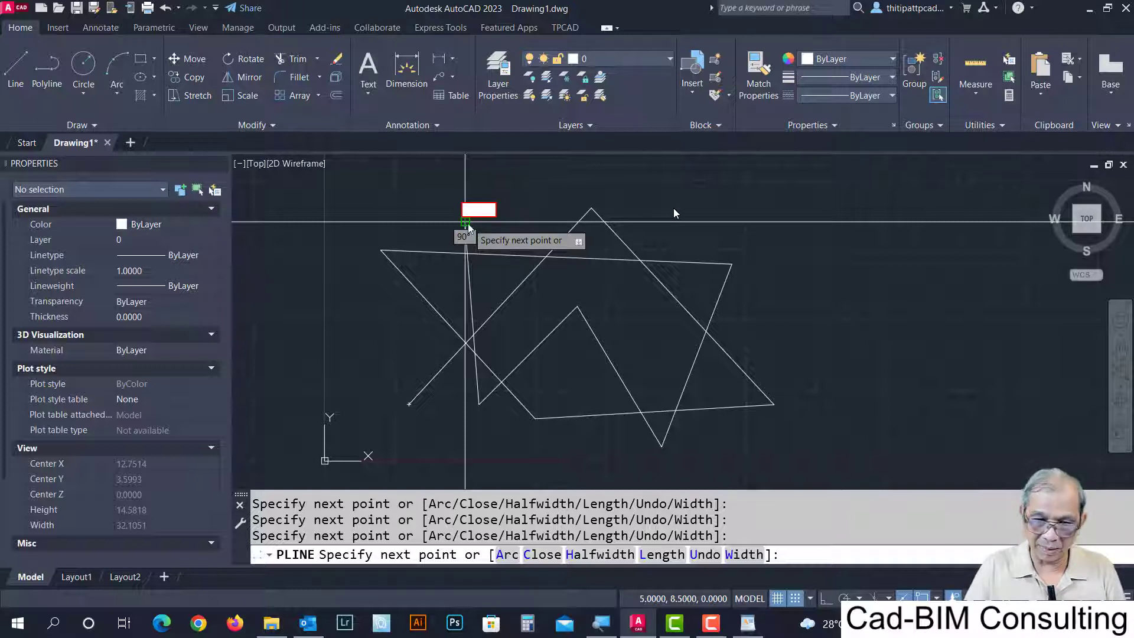
{"action": "key", "text": "Escape"}
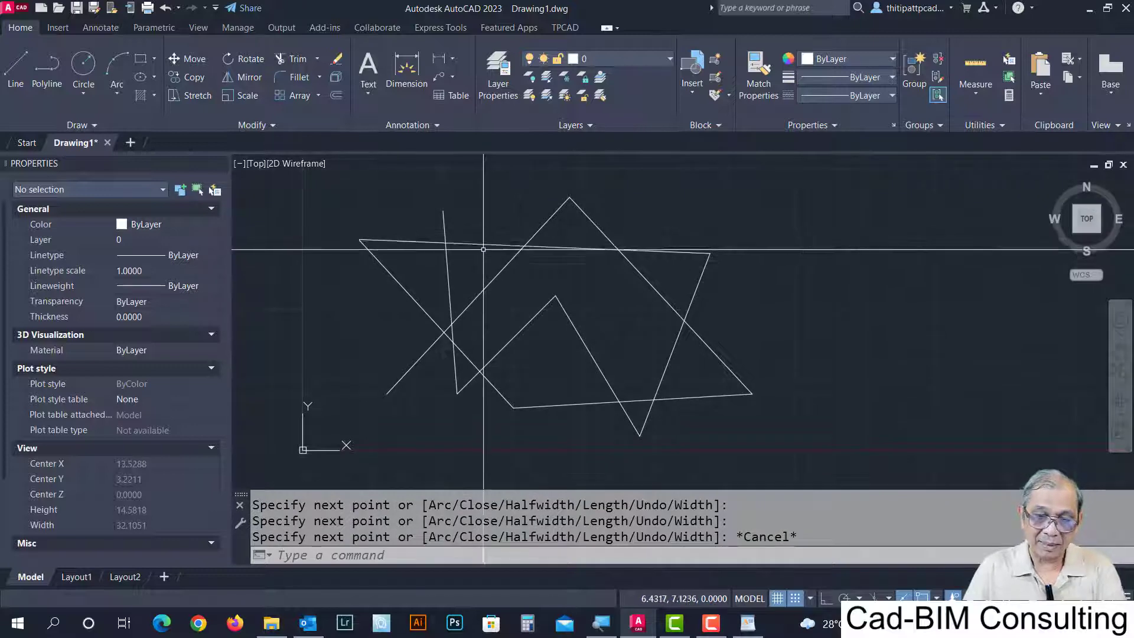
{"action": "scroll", "coordinate": [482, 259], "scroll_direction": "up", "scroll_amount": 2}
Pan to frame the overlapping shapes and start the HATCH command.
{"action": "middle_click_drag", "start_coordinate": [483, 260], "coordinate": [508, 225]}
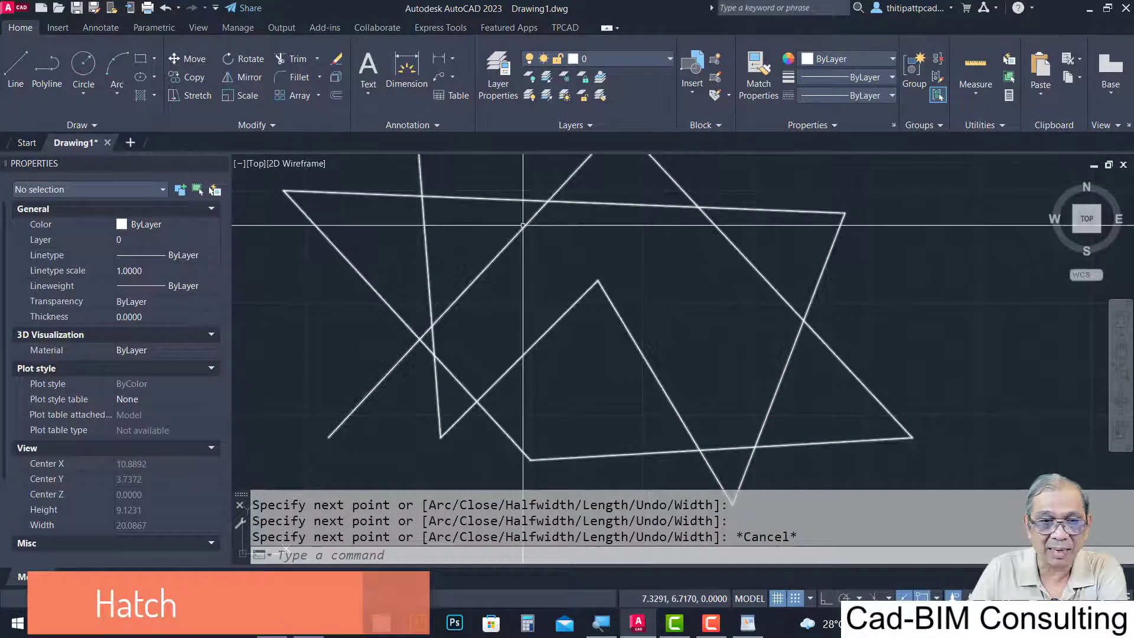
{"action": "type", "text": "hat"}
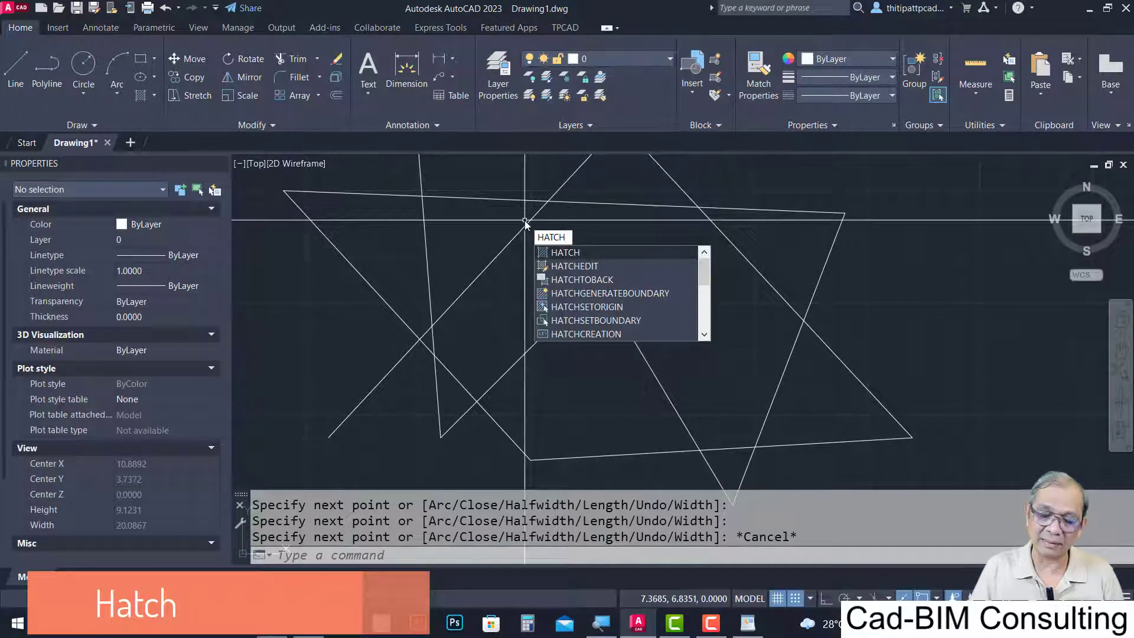
{"action": "key", "text": "Return"}
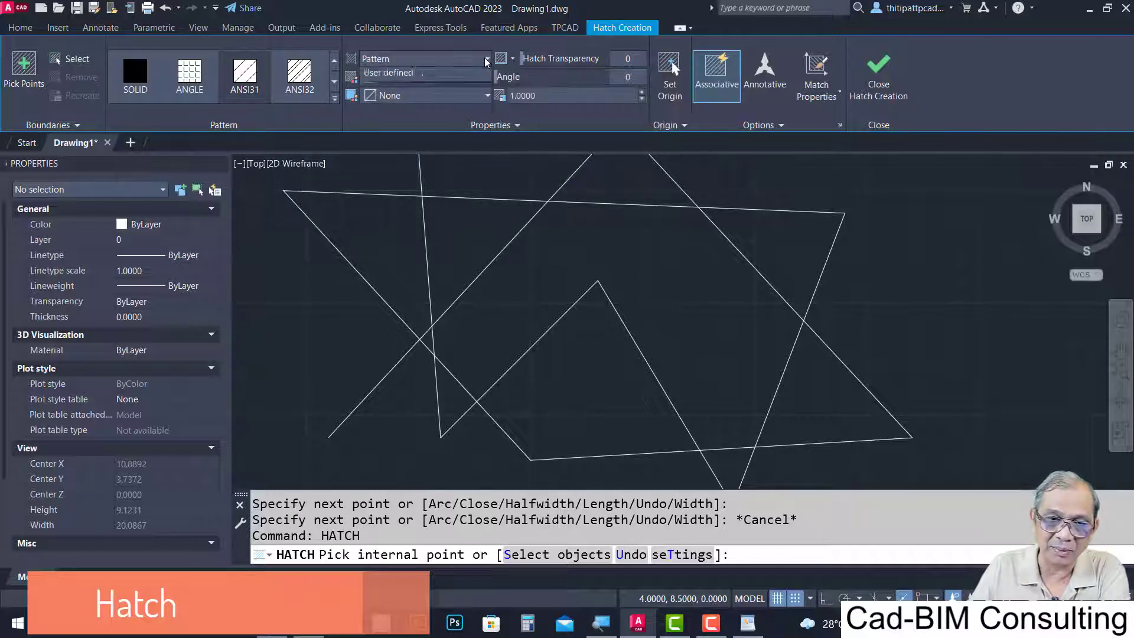
Keep the hatch type as Pattern and expand the pattern gallery.
{"action": "left_click", "coordinate": [486, 62]}
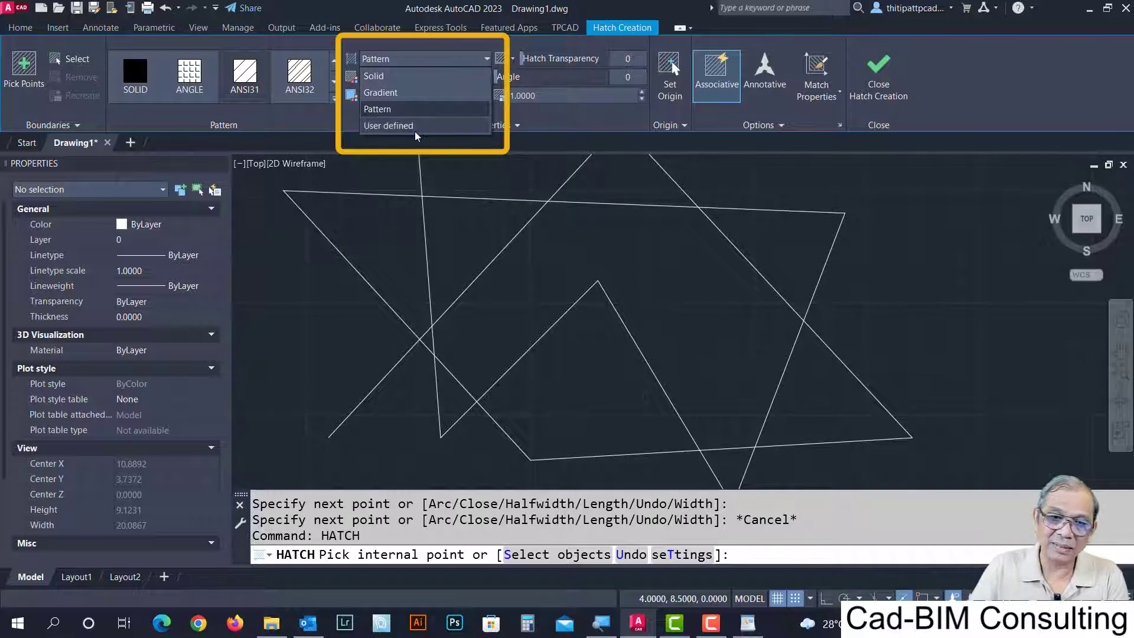
{"action": "mouse_move", "coordinate": [388, 125]}
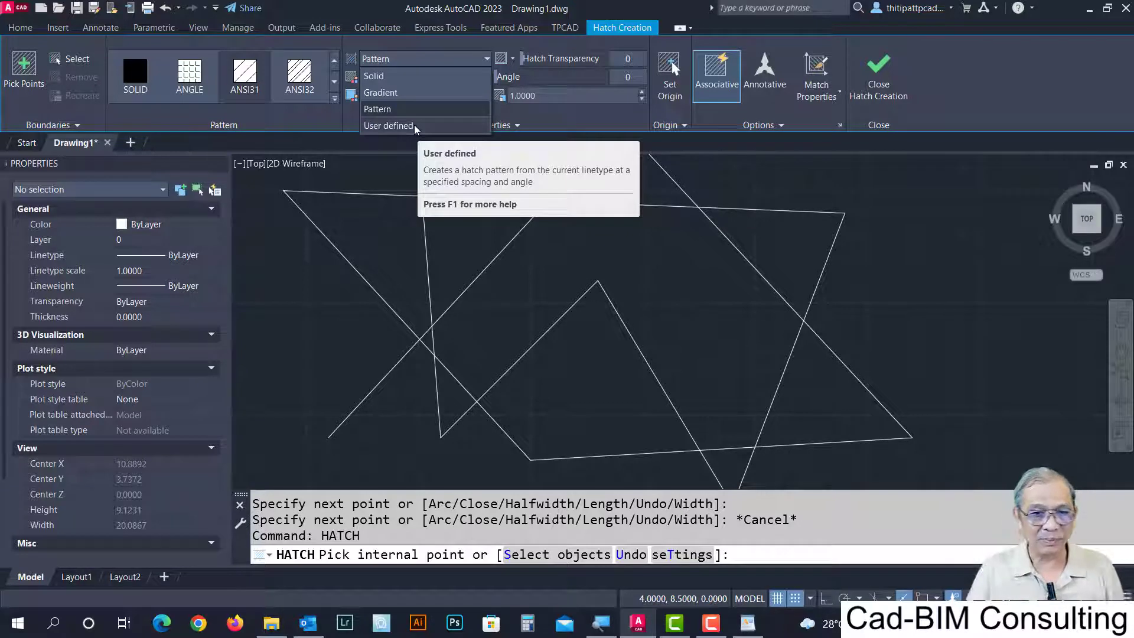
{"action": "left_click", "coordinate": [378, 108]}
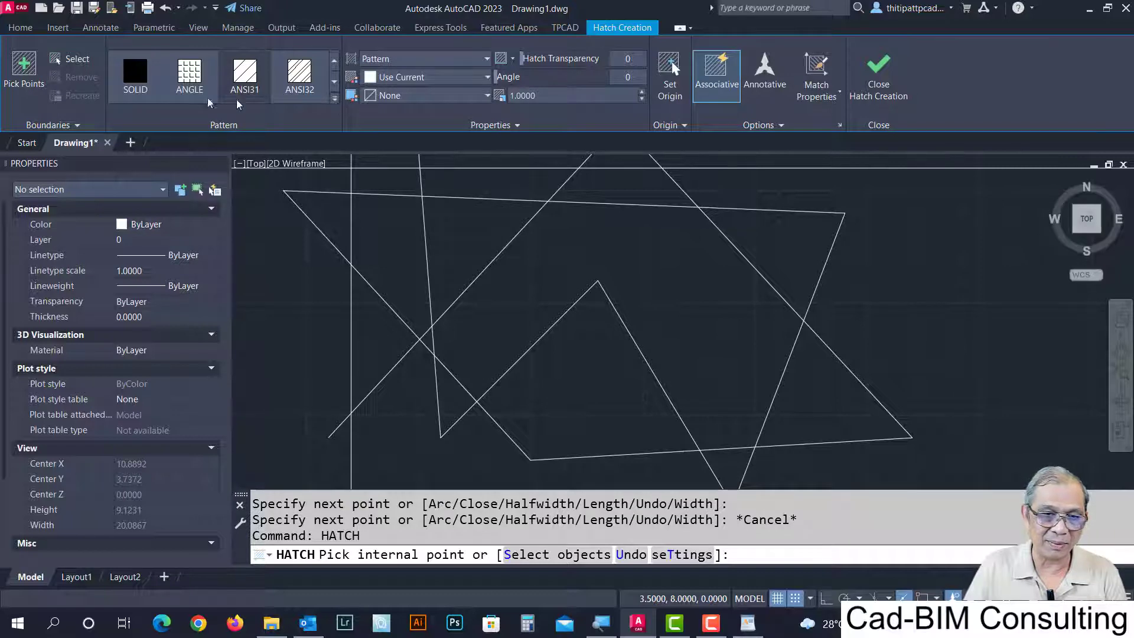
{"action": "left_click", "coordinate": [334, 101]}
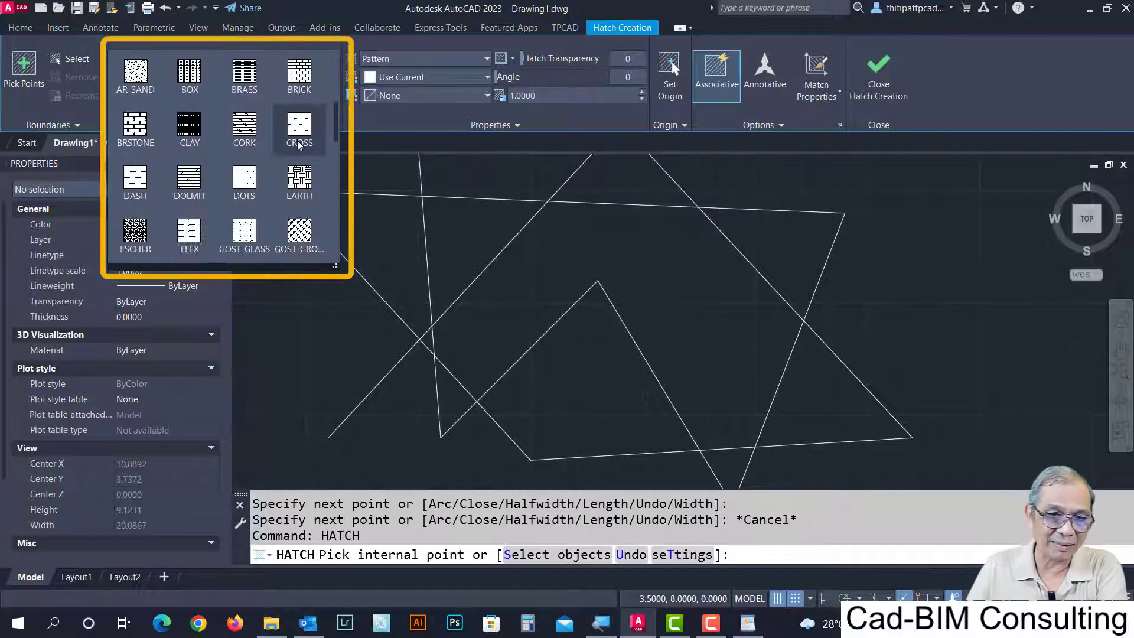
Scroll up and down through the hatch pattern gallery.
{"action": "scroll", "coordinate": [298, 145], "scroll_direction": "down", "scroll_amount": 5}
{"action": "scroll", "coordinate": [298, 145], "scroll_direction": "down", "scroll_amount": 5}
{"action": "scroll", "coordinate": [298, 144], "scroll_direction": "down", "scroll_amount": 5}
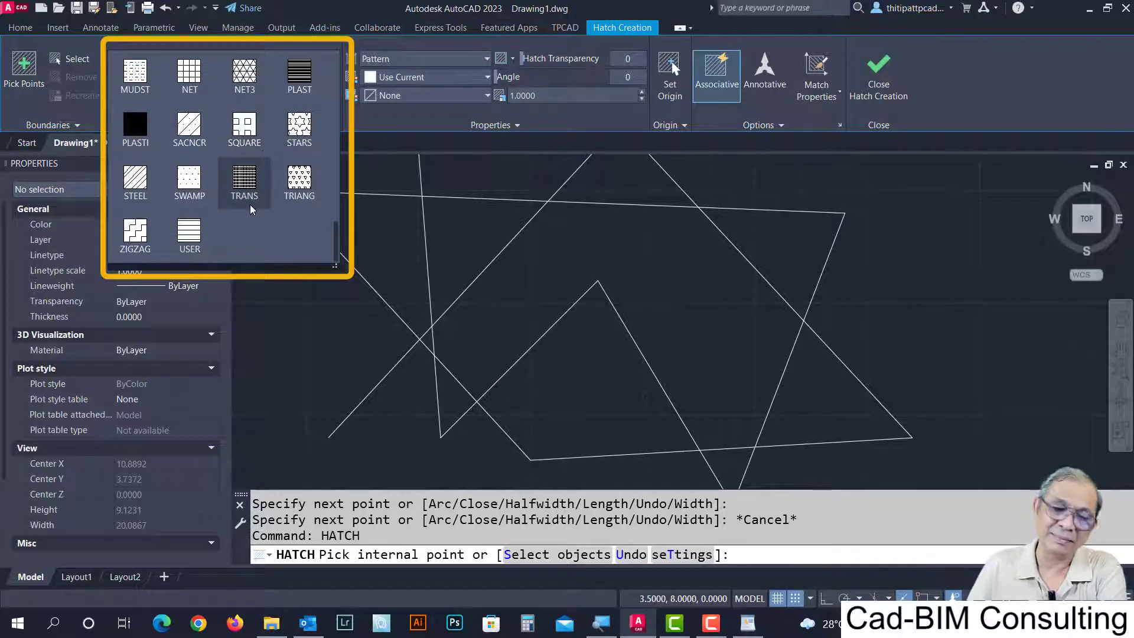
{"action": "scroll", "coordinate": [250, 208], "scroll_direction": "up", "scroll_amount": 5}
{"action": "scroll", "coordinate": [251, 207], "scroll_direction": "up", "scroll_amount": 5}
{"action": "scroll", "coordinate": [251, 208], "scroll_direction": "down", "scroll_amount": 3}
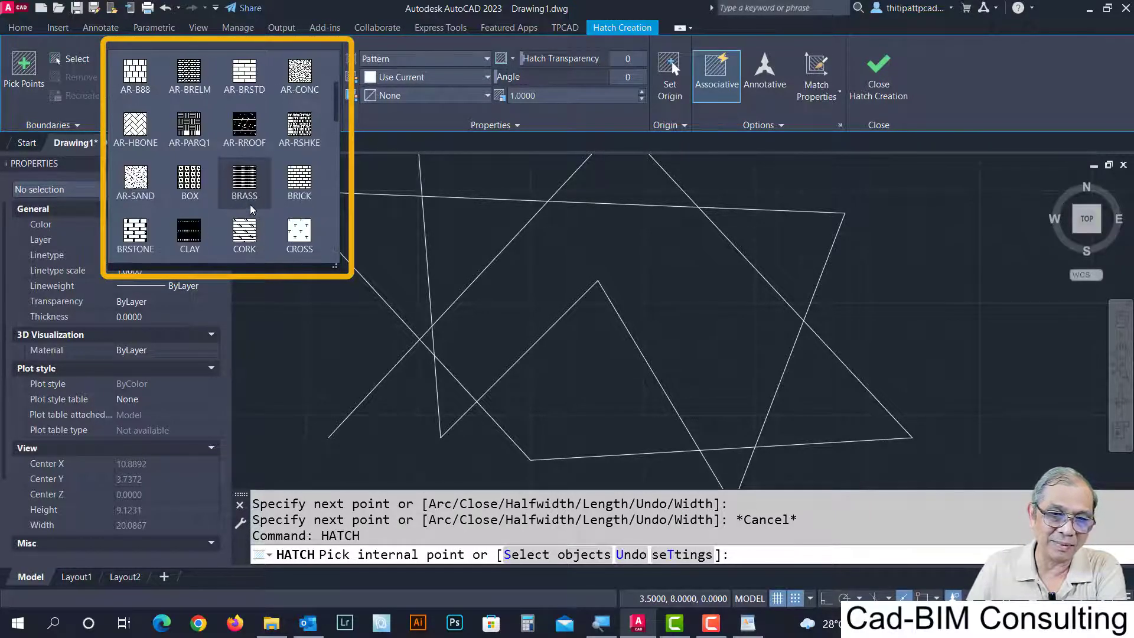
{"action": "scroll", "coordinate": [251, 208], "scroll_direction": "down", "scroll_amount": 2}
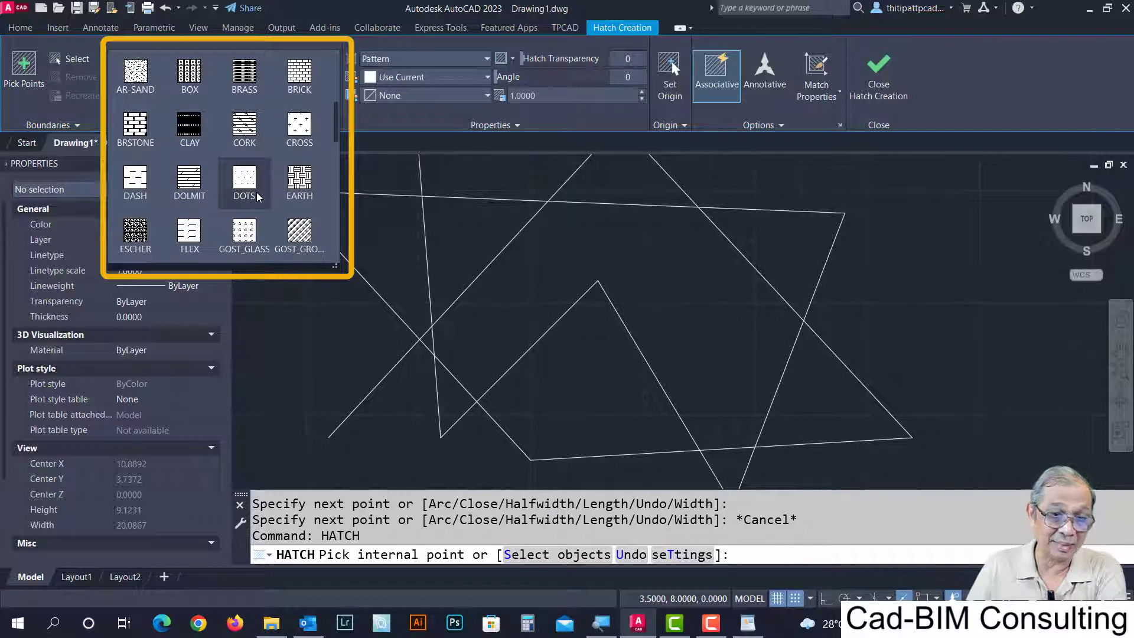
{"action": "scroll", "coordinate": [257, 196], "scroll_direction": "down", "scroll_amount": 3}
{"action": "scroll", "coordinate": [257, 196], "scroll_direction": "down", "scroll_amount": 1}
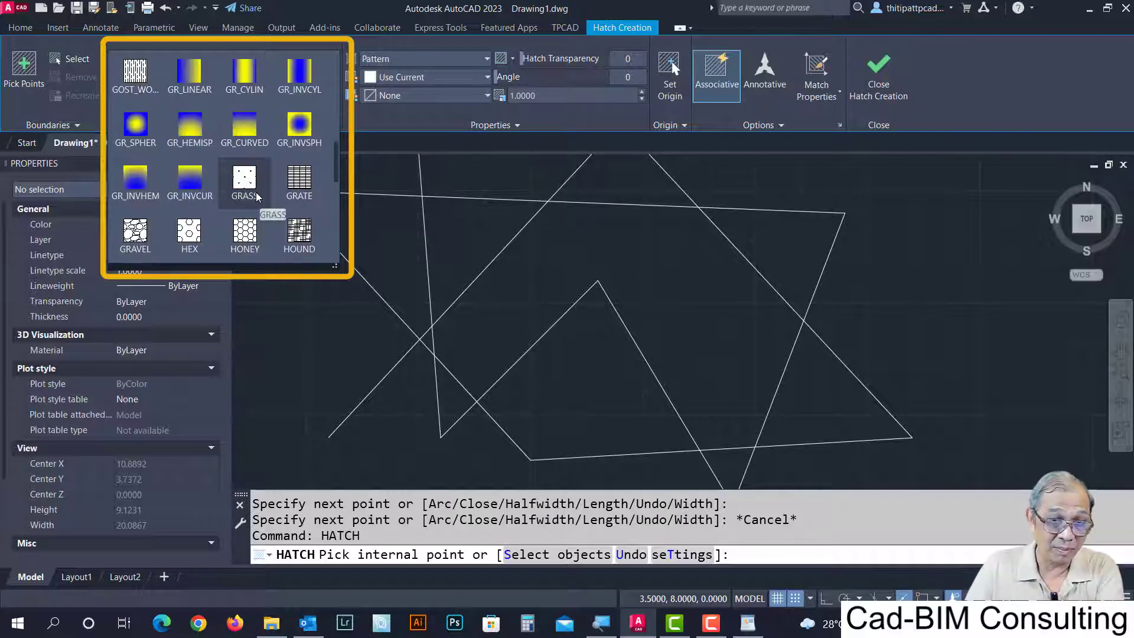
{"action": "scroll", "coordinate": [257, 196], "scroll_direction": "down", "scroll_amount": 3}
{"action": "scroll", "coordinate": [251, 192], "scroll_direction": "up", "scroll_amount": 3}
{"action": "scroll", "coordinate": [242, 183], "scroll_direction": "down", "scroll_amount": 2}
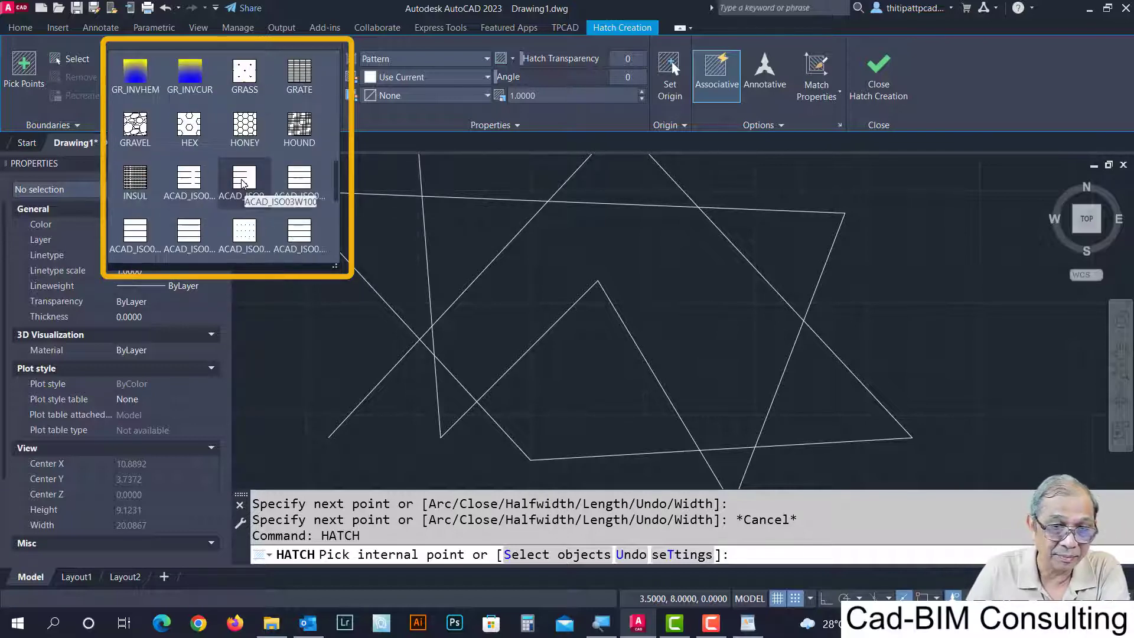
{"action": "scroll", "coordinate": [242, 183], "scroll_direction": "up", "scroll_amount": 4}
{"action": "scroll", "coordinate": [237, 148], "scroll_direction": "up", "scroll_amount": 4}
{"action": "scroll", "coordinate": [225, 106], "scroll_direction": "up", "scroll_amount": 2}
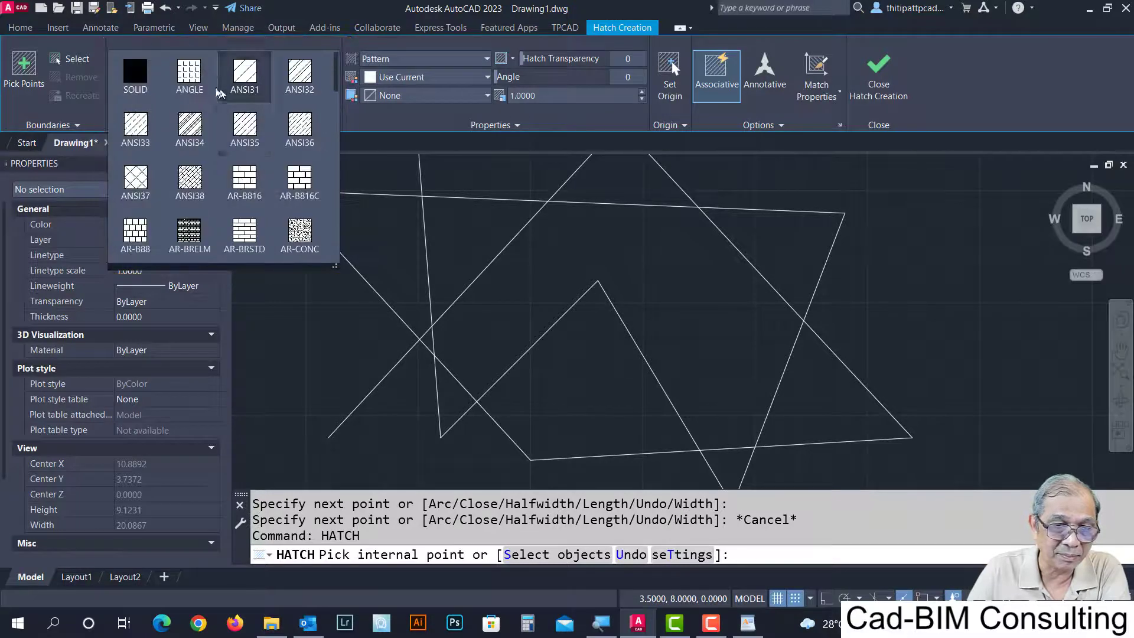
Choose the ANSI34 hatch pattern for the central chevron-shaped region.
{"action": "left_click", "coordinate": [197, 131]}
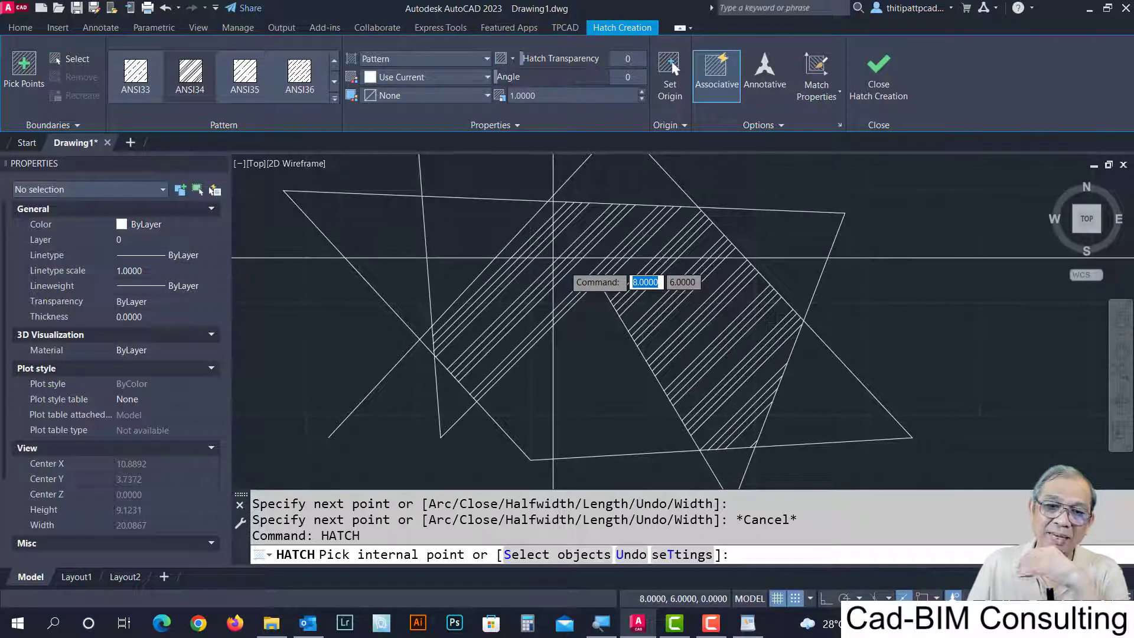
{"action": "left_click", "coordinate": [486, 77]}
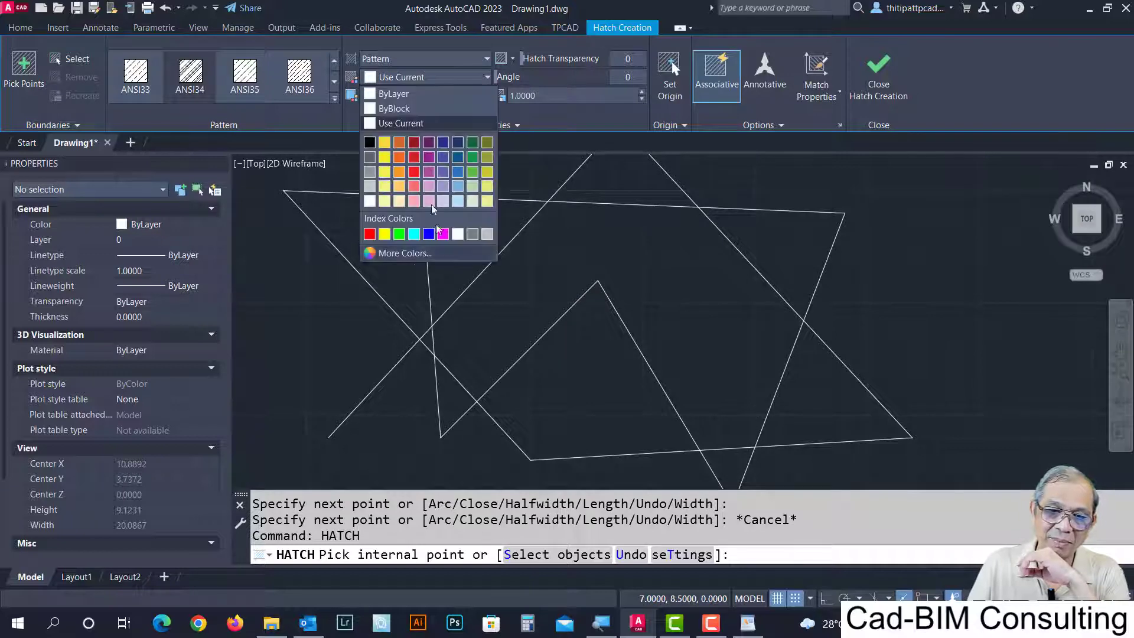
Try yellow hatch lines, then return the hatch colour to Use Current.
{"action": "left_click", "coordinate": [384, 146]}
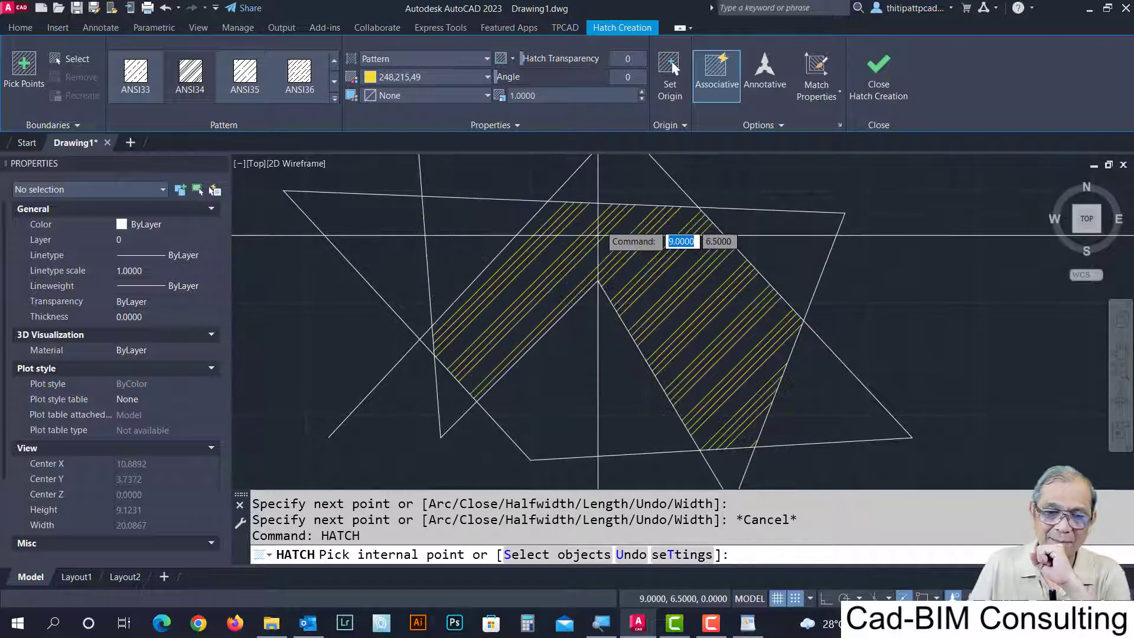
{"action": "left_click", "coordinate": [448, 73]}
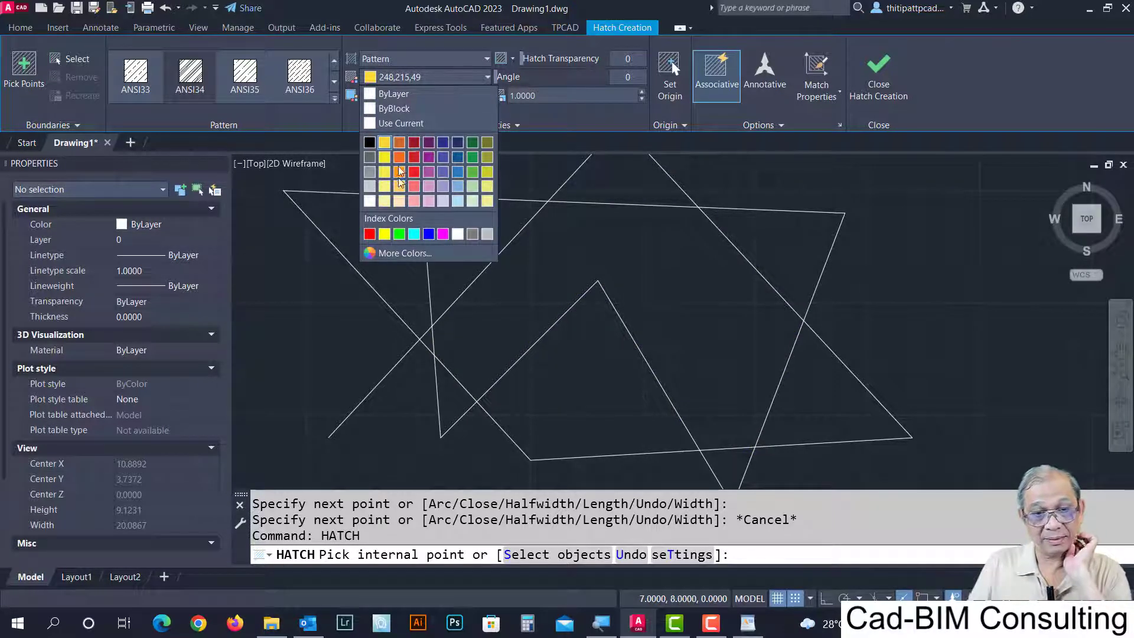
{"action": "left_click", "coordinate": [402, 123]}
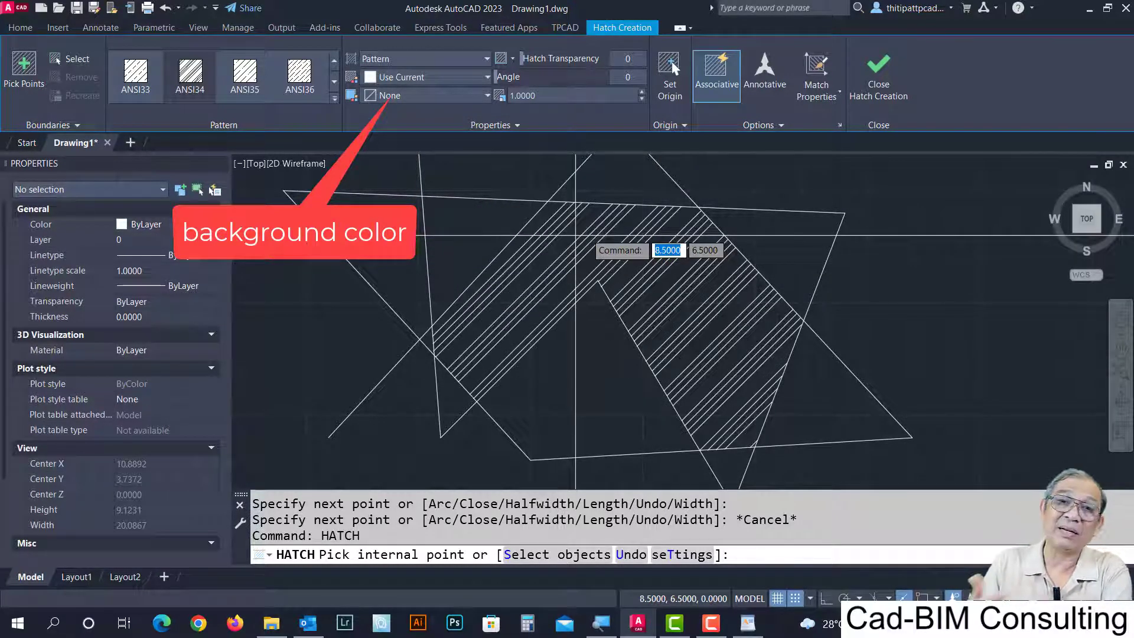
Set the hatch background colour to pale yellow 248,246,176.
{"action": "left_click", "coordinate": [488, 96]}
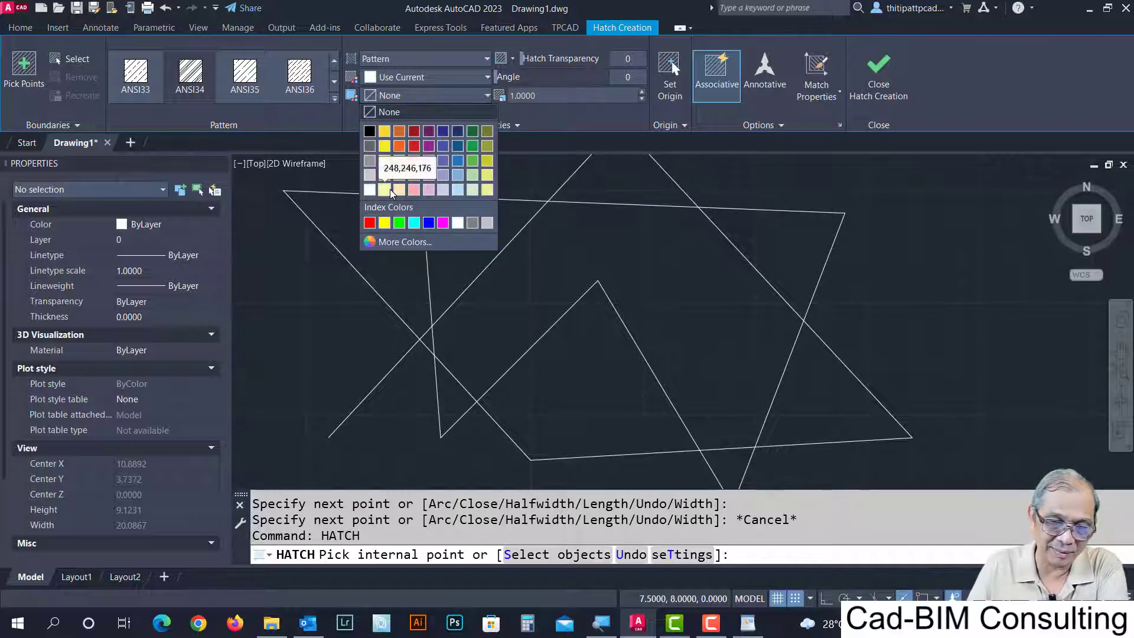
{"action": "left_click", "coordinate": [388, 189]}
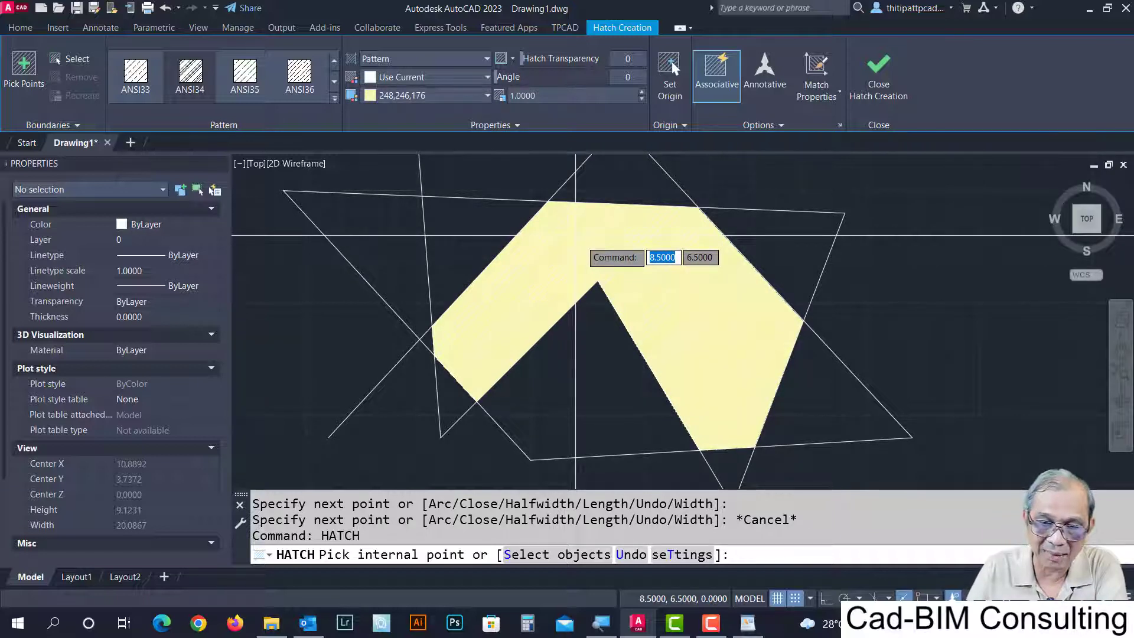
{"action": "left_click", "coordinate": [477, 95]}
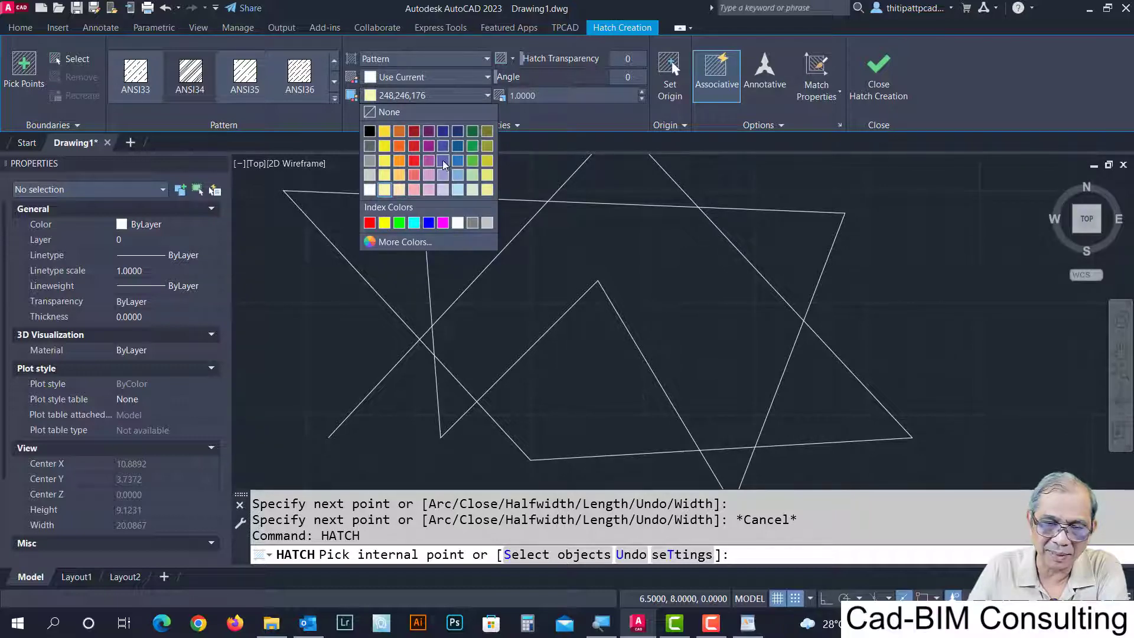
Change the hatch background to blue 69,84,165, leave transparency at 0, and begin setting scale 0.5.
{"action": "left_click", "coordinate": [443, 145]}
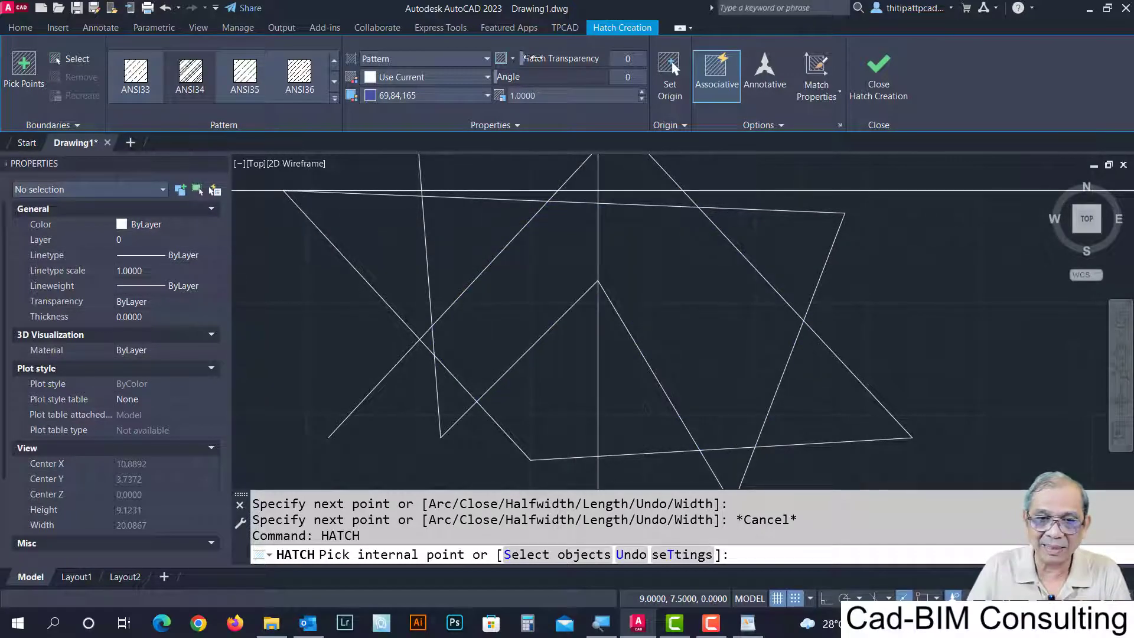
{"action": "left_click_drag", "start_coordinate": [526, 58], "coordinate": [606, 57]}
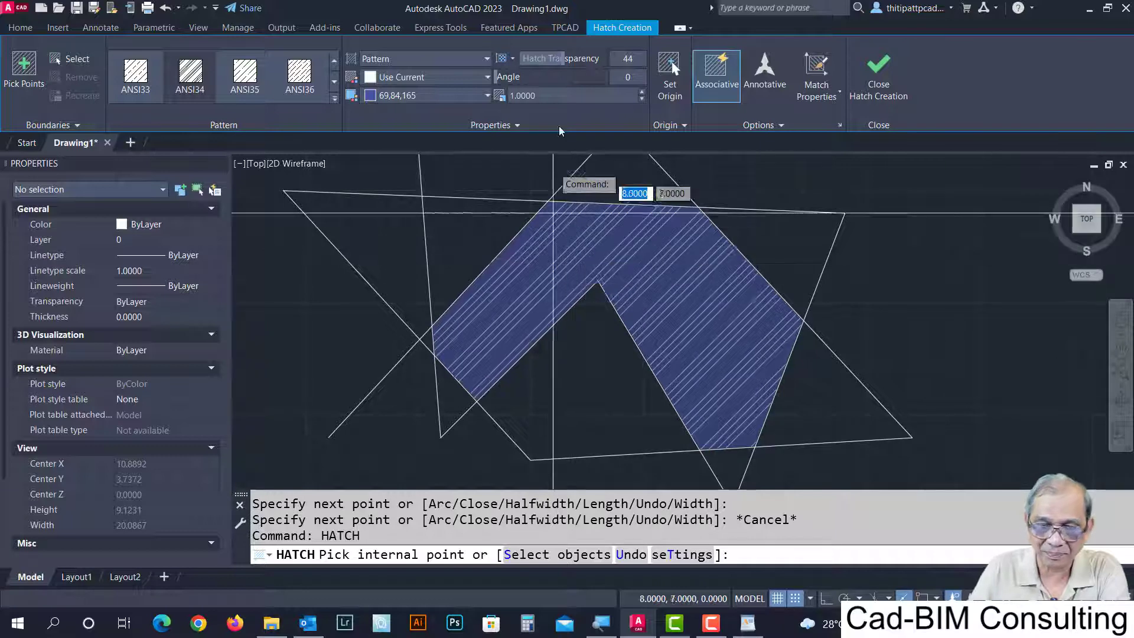
{"action": "left_click_drag", "start_coordinate": [565, 59], "coordinate": [520, 58]}
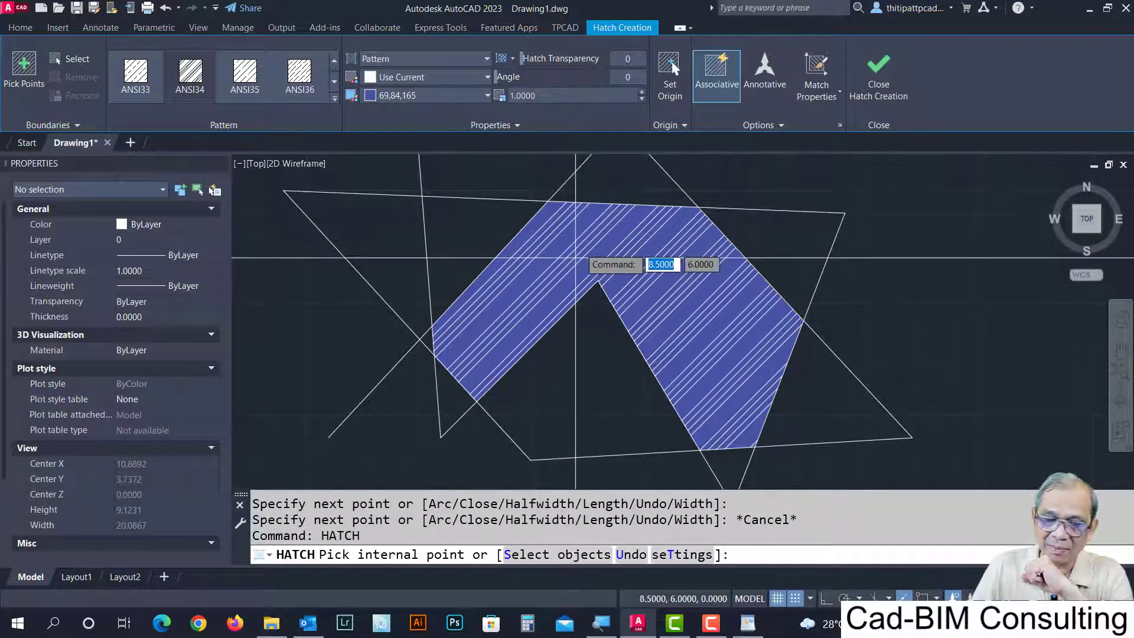
{"action": "left_click", "coordinate": [555, 95]}
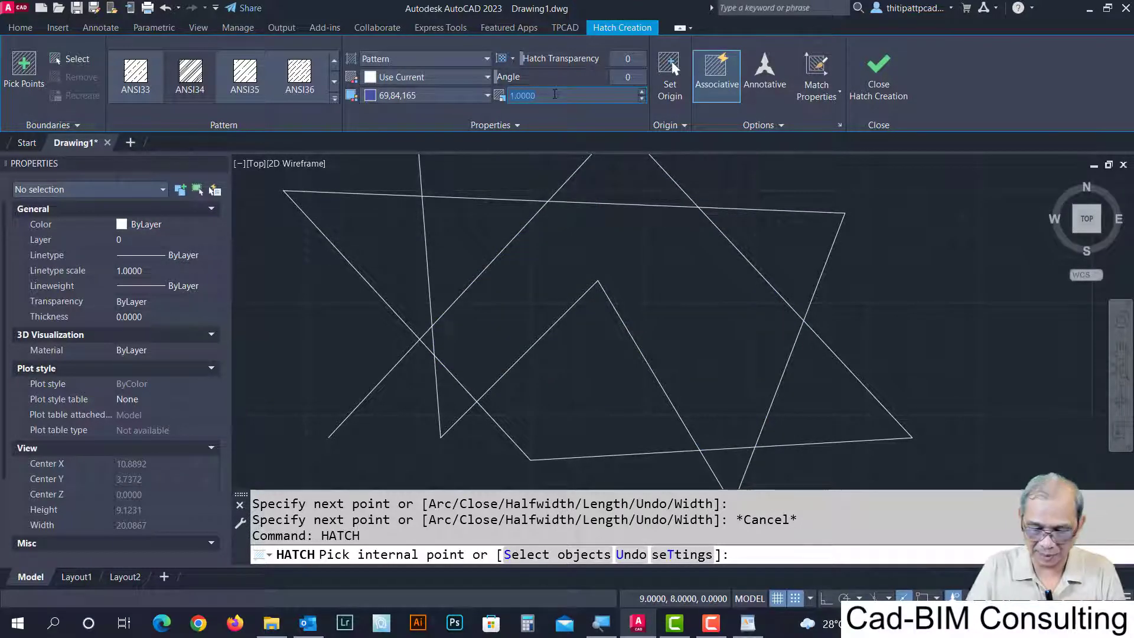
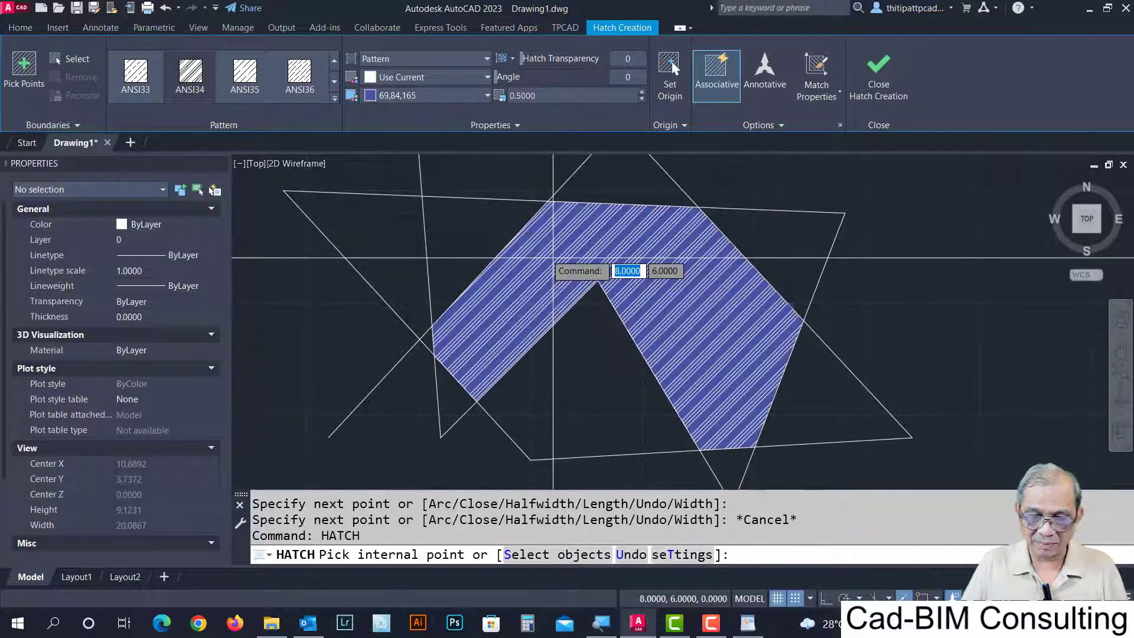
Hatch the chevron region and upper-left triangle with ANSI34 at scale 0.5.
{"action": "left_click", "coordinate": [553, 257]}
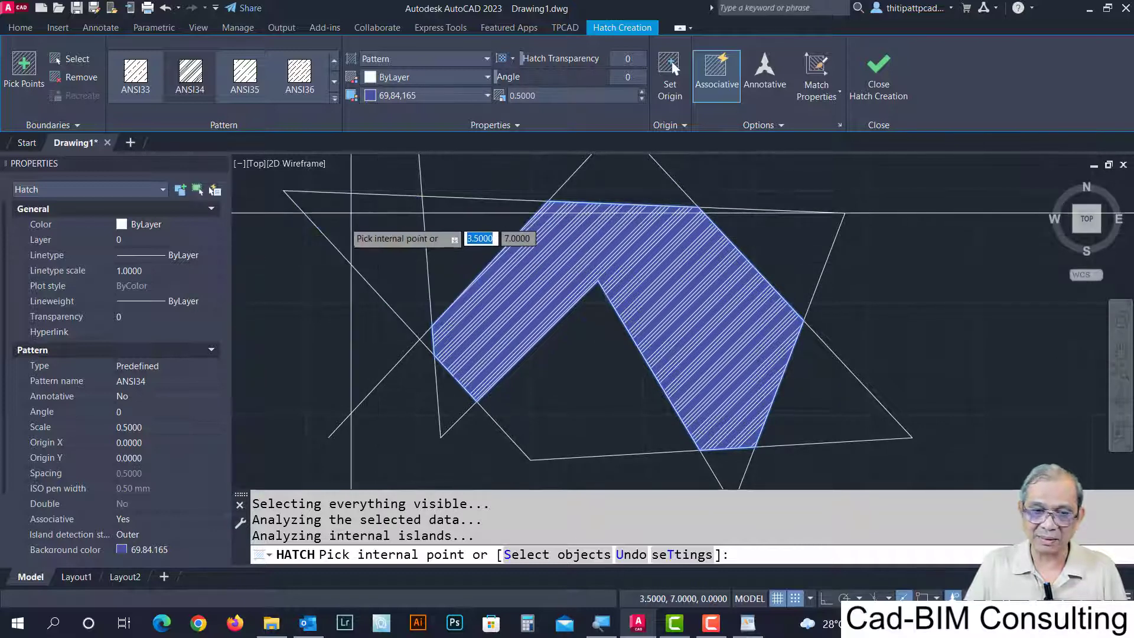
{"action": "left_click", "coordinate": [780, 126]}
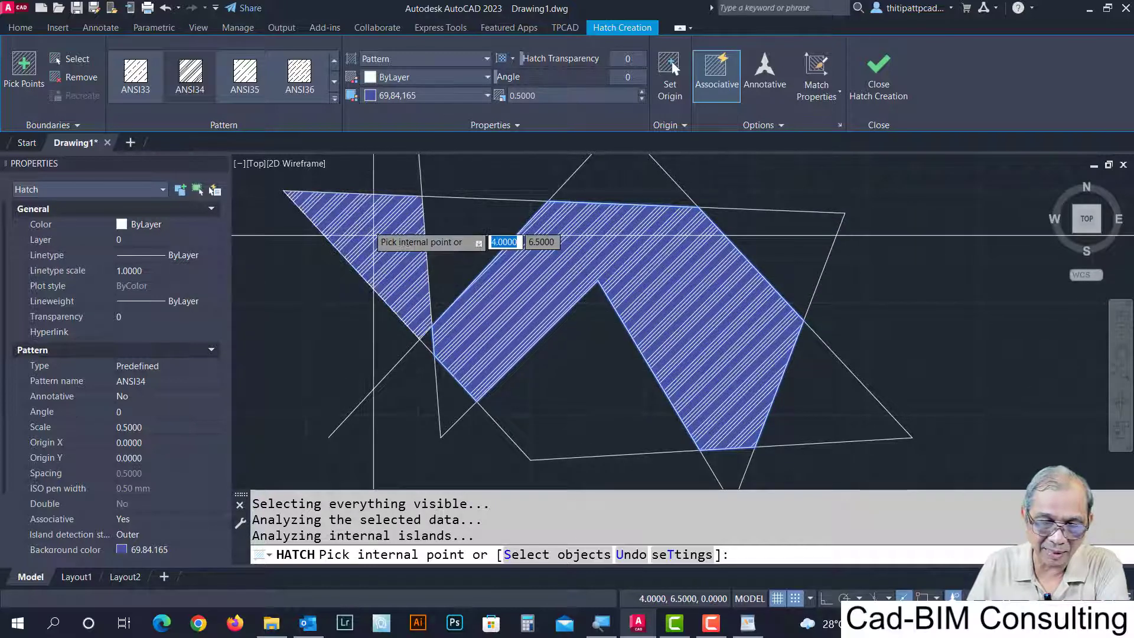
{"action": "left_click", "coordinate": [373, 235]}
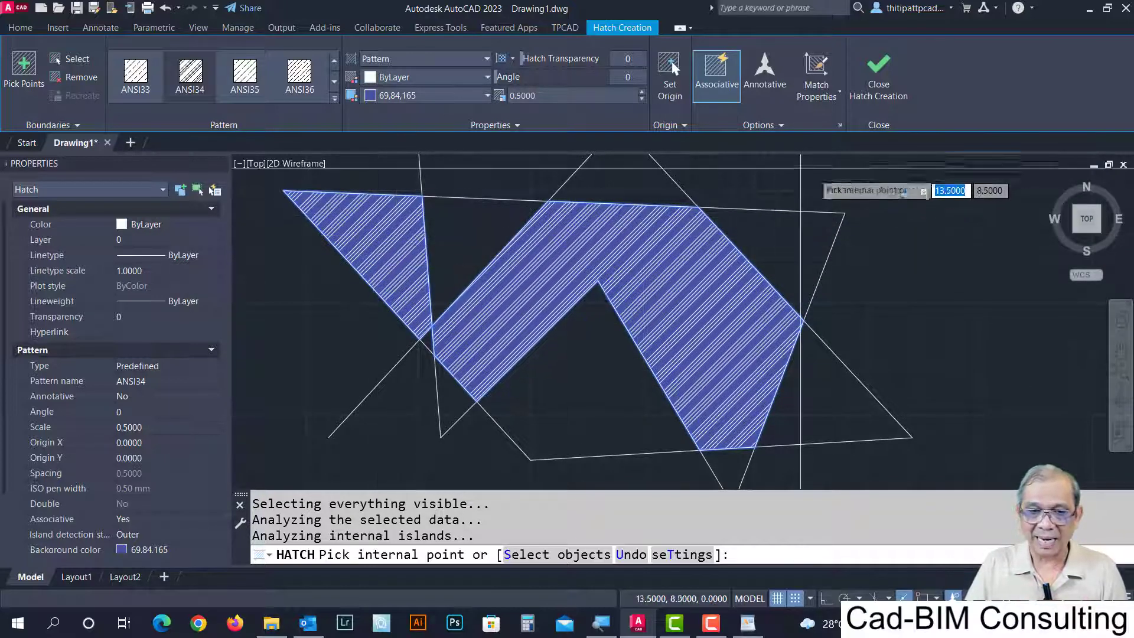
{"action": "left_click", "coordinate": [877, 77]}
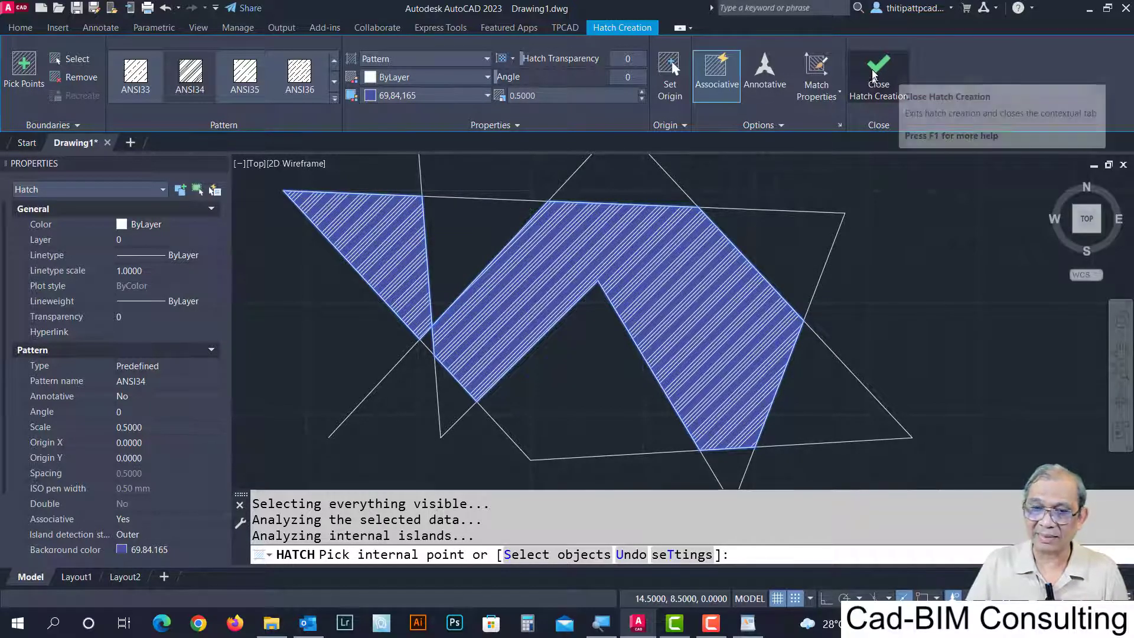
{"action": "left_click", "coordinate": [877, 77]}
Select the new ANSI34 hatch to check it, pan the view, then deselect it.
{"action": "scroll", "coordinate": [457, 354], "scroll_direction": "down", "scroll_amount": 1}
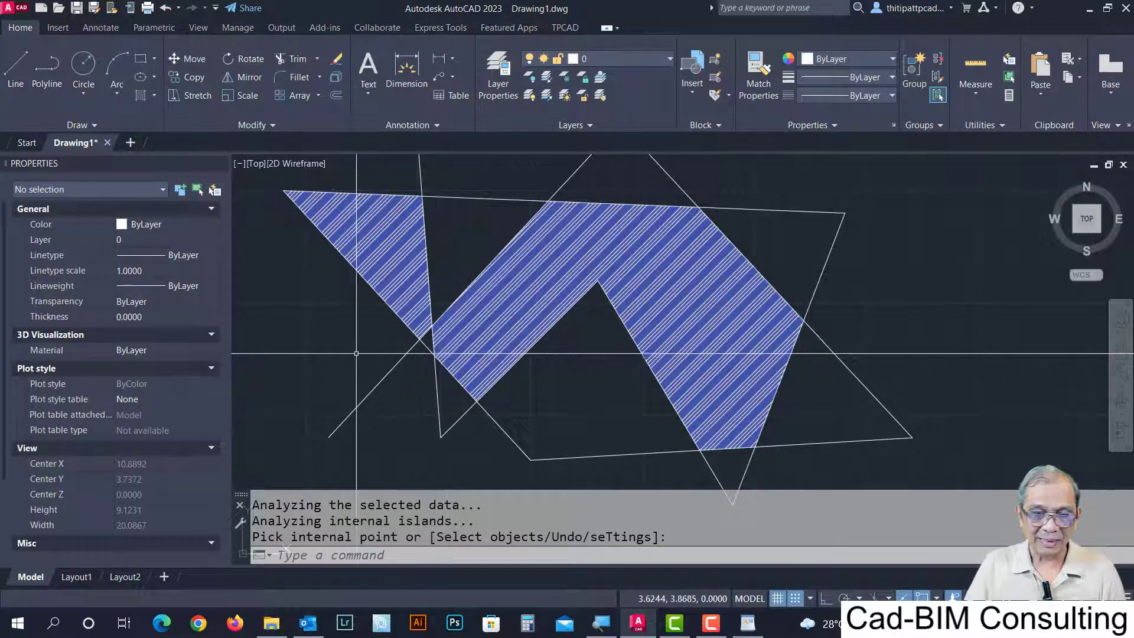
{"action": "scroll", "coordinate": [463, 283], "scroll_direction": "down", "scroll_amount": 1}
{"action": "left_click", "coordinate": [466, 284]}
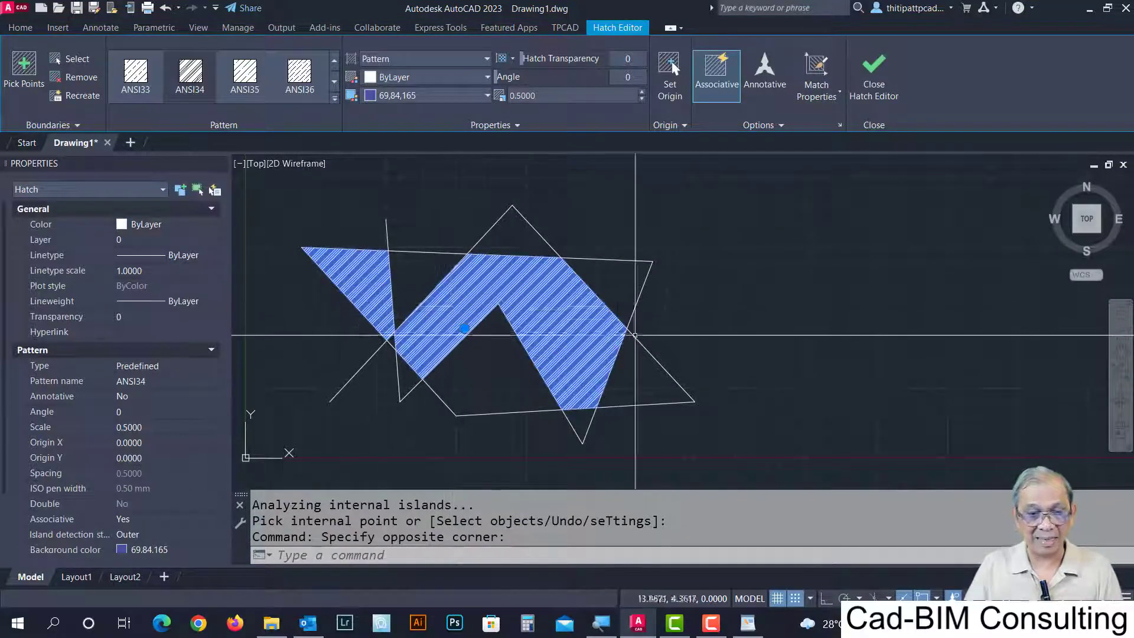
{"action": "middle_click_drag", "start_coordinate": [451, 327], "coordinate": [560, 309]}
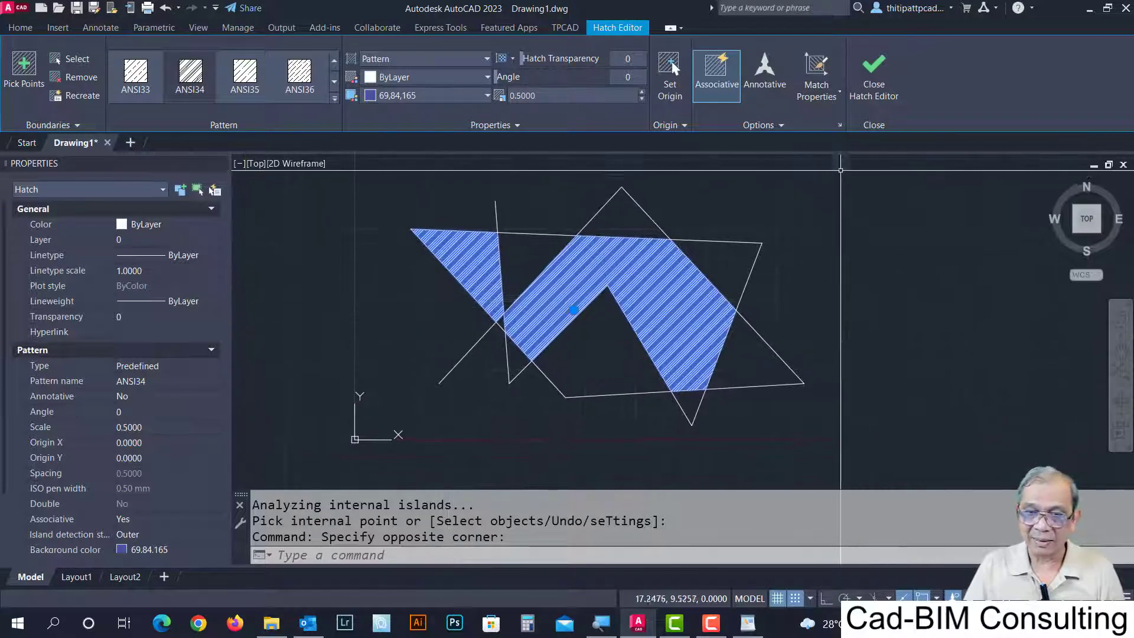
{"action": "left_click", "coordinate": [870, 79]}
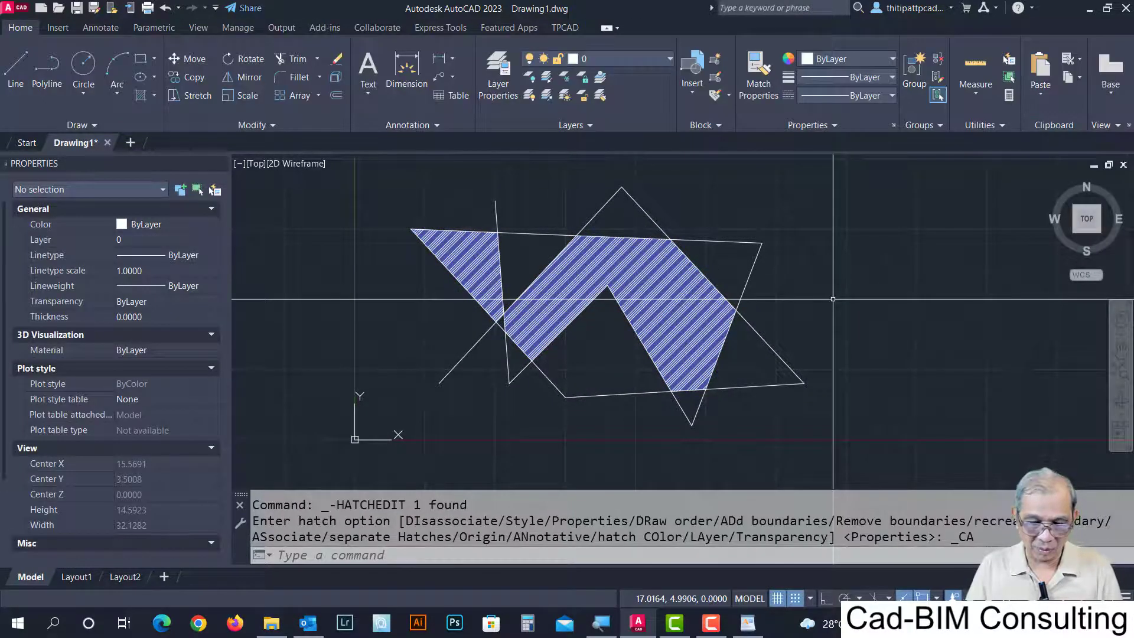
Undo twice to remove the ANSI34 hatch.
{"action": "key", "text": "ctrl+z"}
{"action": "key", "text": "ctrl+z"}
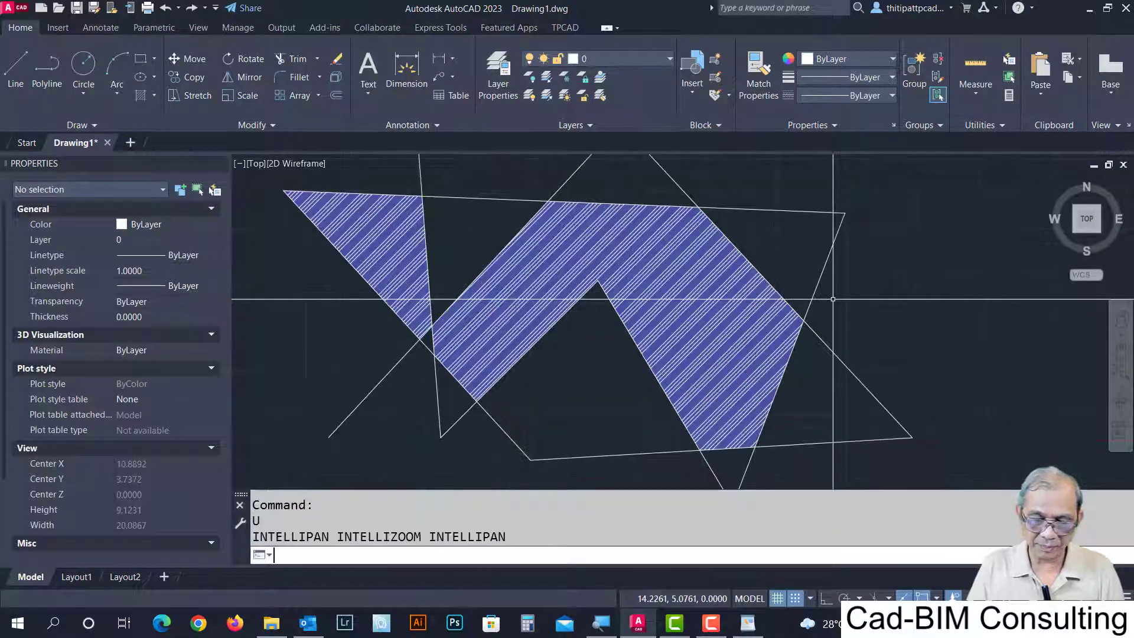
{"action": "key", "text": "ctrl+z"}
{"action": "type", "text": "h"}
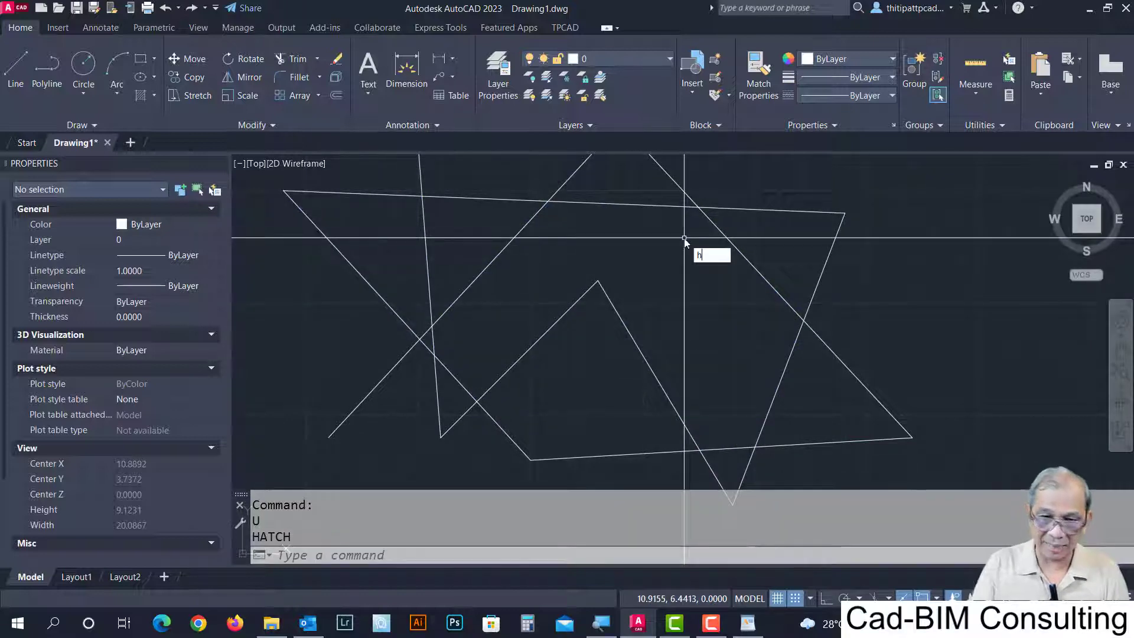
{"action": "key", "text": "Escape"}
Start an ANSI31 hatch with a blue 94,103,175 background and Create Separate Hatches on.
{"action": "type", "text": "h"}
{"action": "key", "text": "Return"}
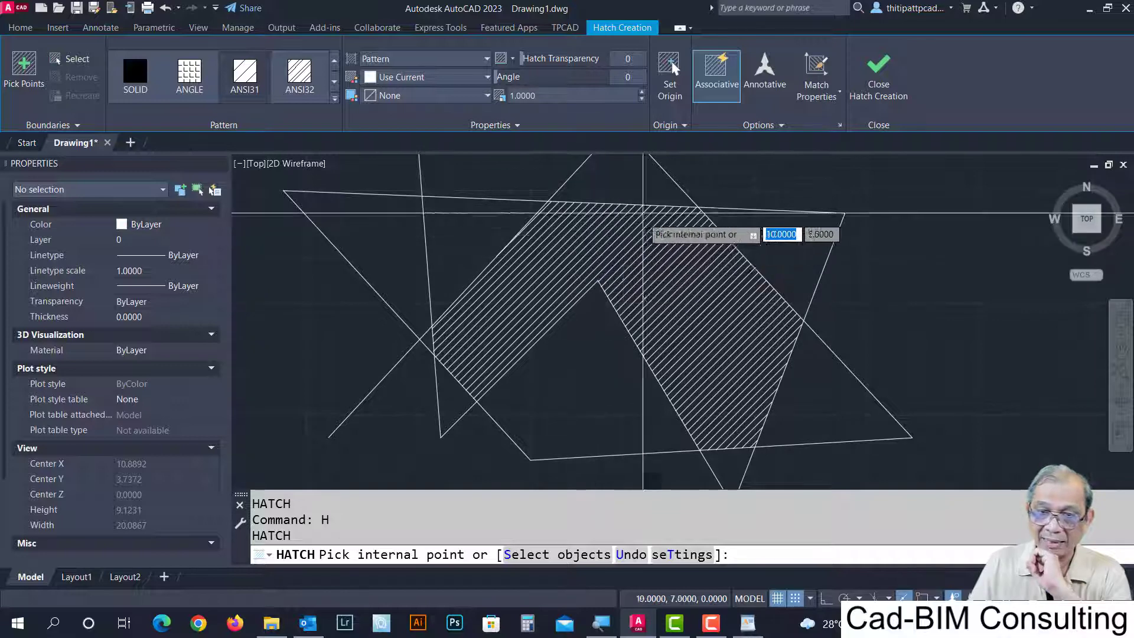
{"action": "left_click", "coordinate": [481, 96]}
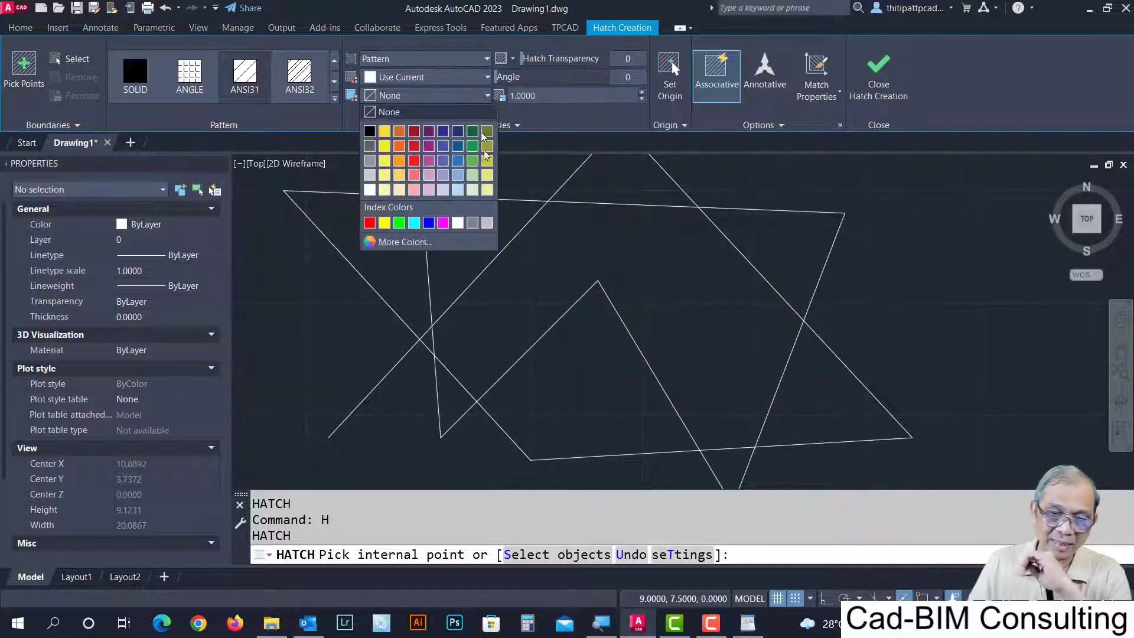
{"action": "left_click", "coordinate": [444, 160]}
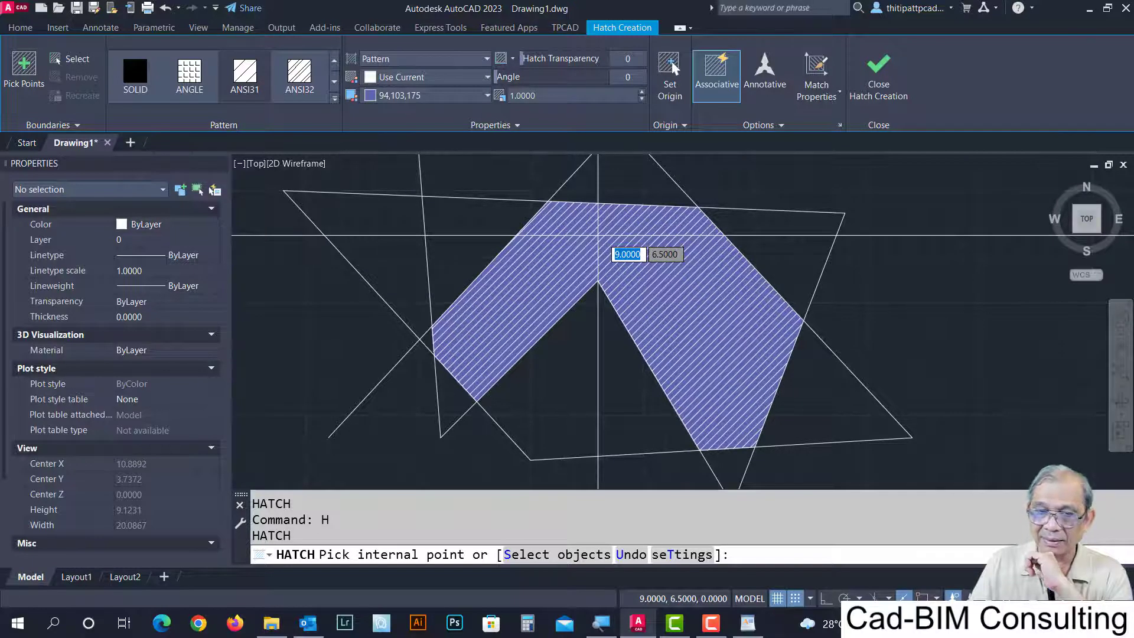
{"action": "left_click", "coordinate": [779, 126]}
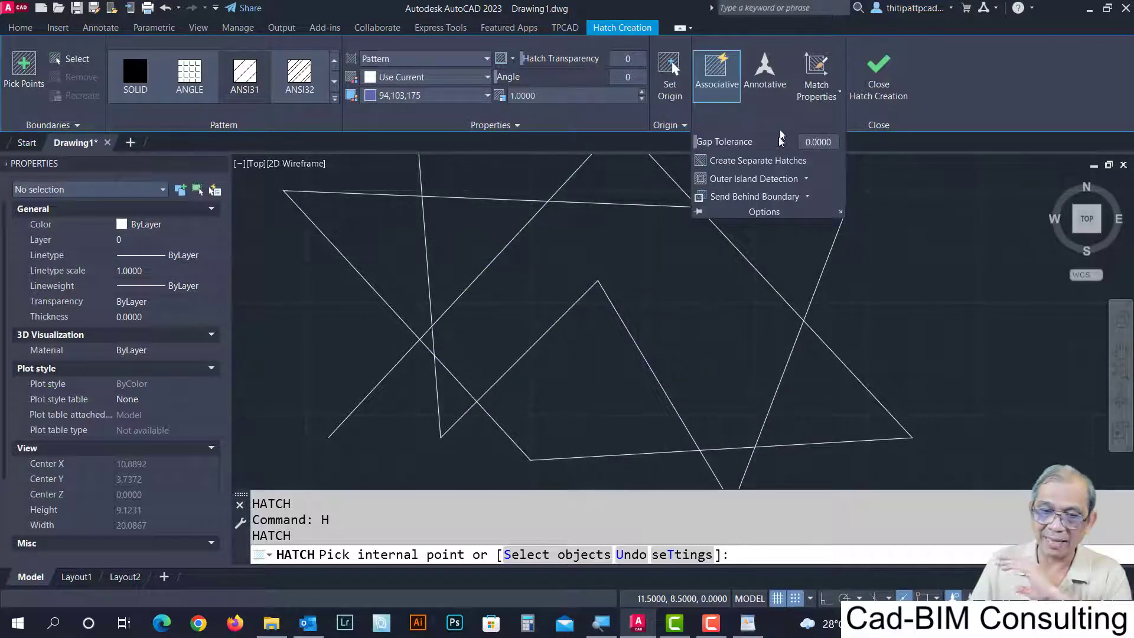
{"action": "left_click", "coordinate": [764, 159]}
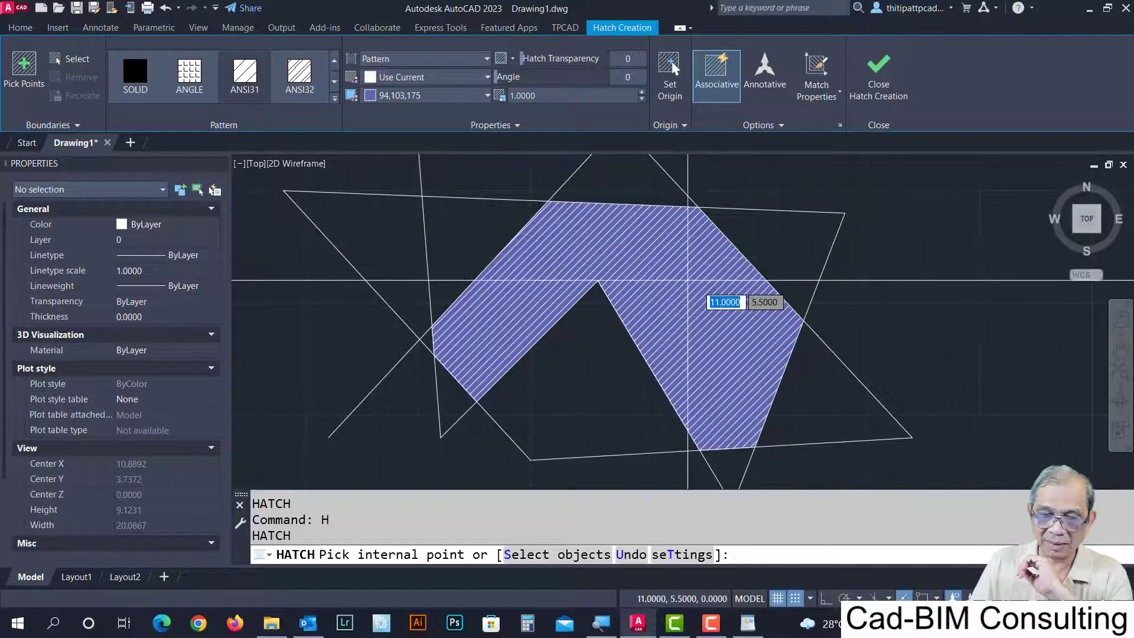
Fill the chevron and upper-left triangle as separate ANSI31 hatches and finish.
{"action": "left_click", "coordinate": [688, 280]}
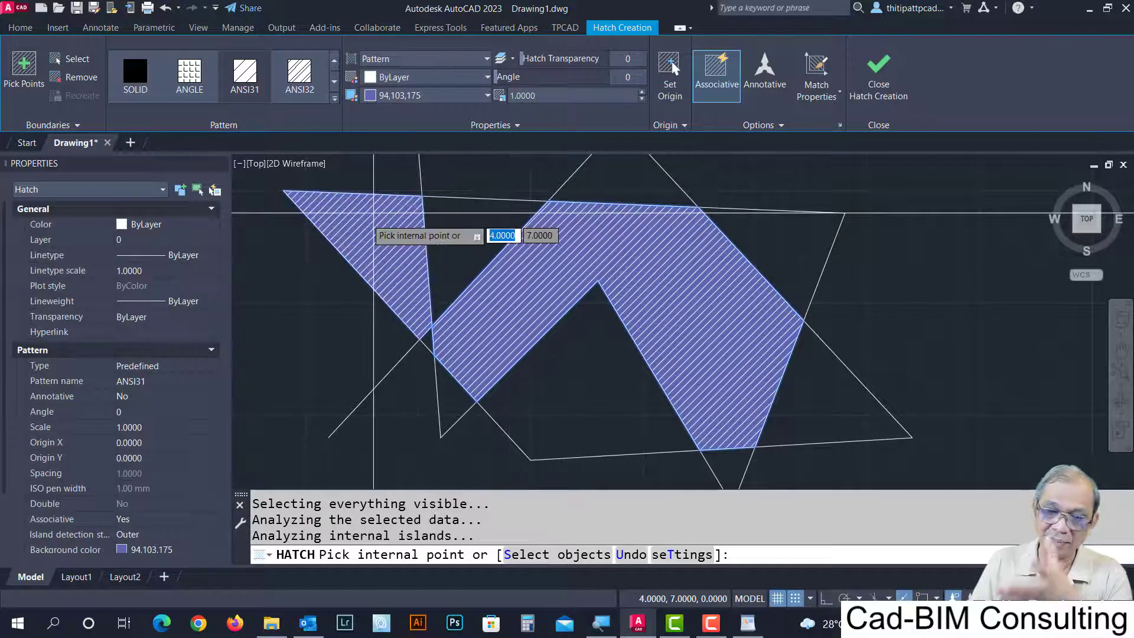
{"action": "left_click", "coordinate": [374, 213]}
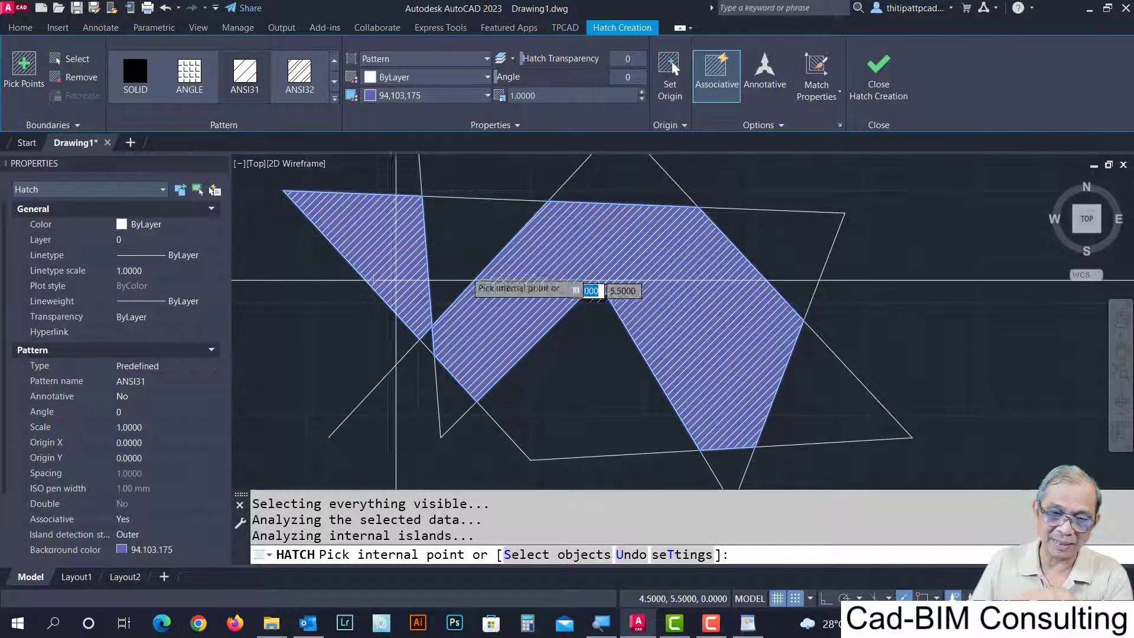
{"action": "left_click", "coordinate": [884, 89]}
{"action": "scroll", "coordinate": [413, 362], "scroll_direction": "down", "scroll_amount": 3}
Zoom in and briefly select each blue-backed ANSI31 hatch to inspect it.
{"action": "scroll", "coordinate": [693, 289], "scroll_direction": "up", "scroll_amount": 1}
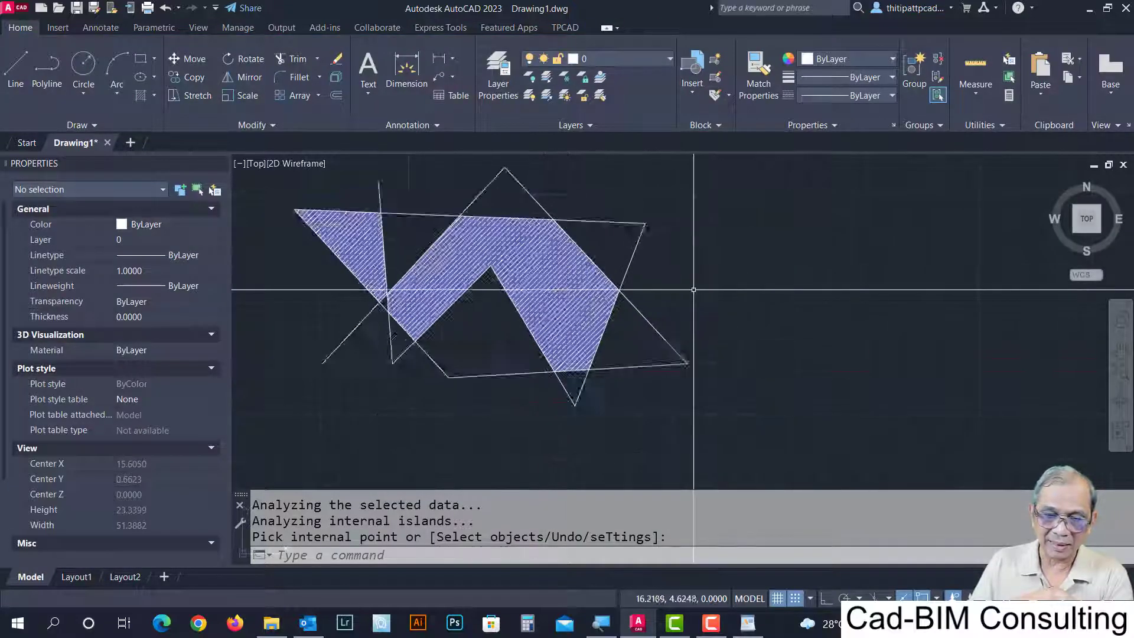
{"action": "scroll", "coordinate": [693, 289], "scroll_direction": "up", "scroll_amount": 2}
{"action": "scroll", "coordinate": [519, 271], "scroll_direction": "down", "scroll_amount": 3}
{"action": "scroll", "coordinate": [525, 227], "scroll_direction": "up", "scroll_amount": 1}
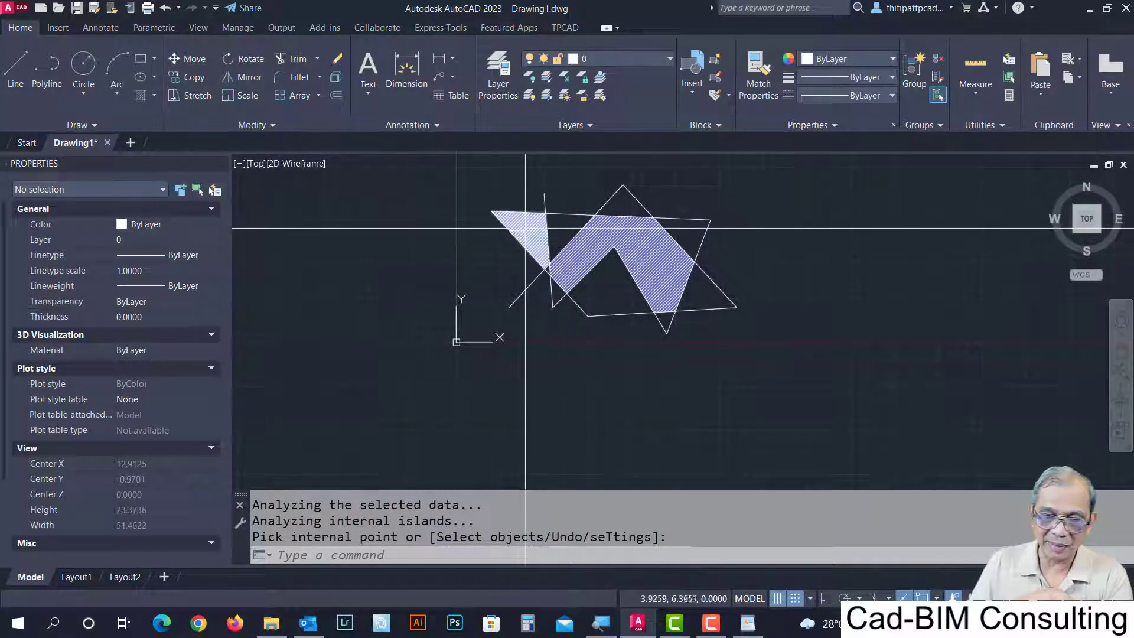
{"action": "left_click", "coordinate": [525, 228]}
{"action": "key", "text": "Escape"}
{"action": "key", "text": "Escape"}
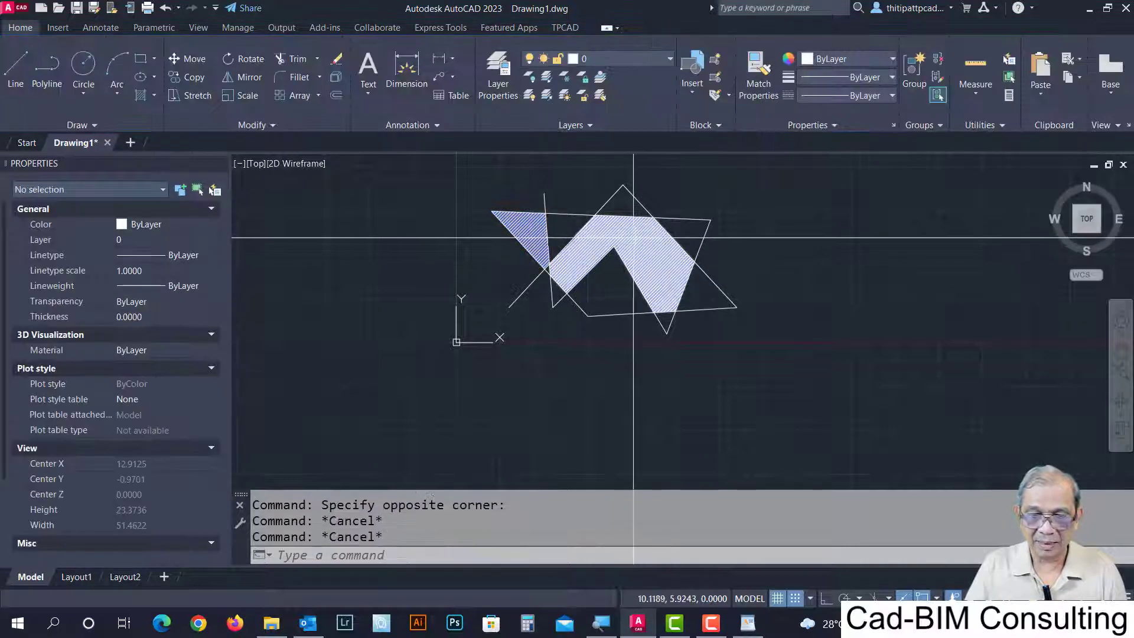
{"action": "left_click", "coordinate": [632, 238]}
{"action": "key", "text": "Escape"}
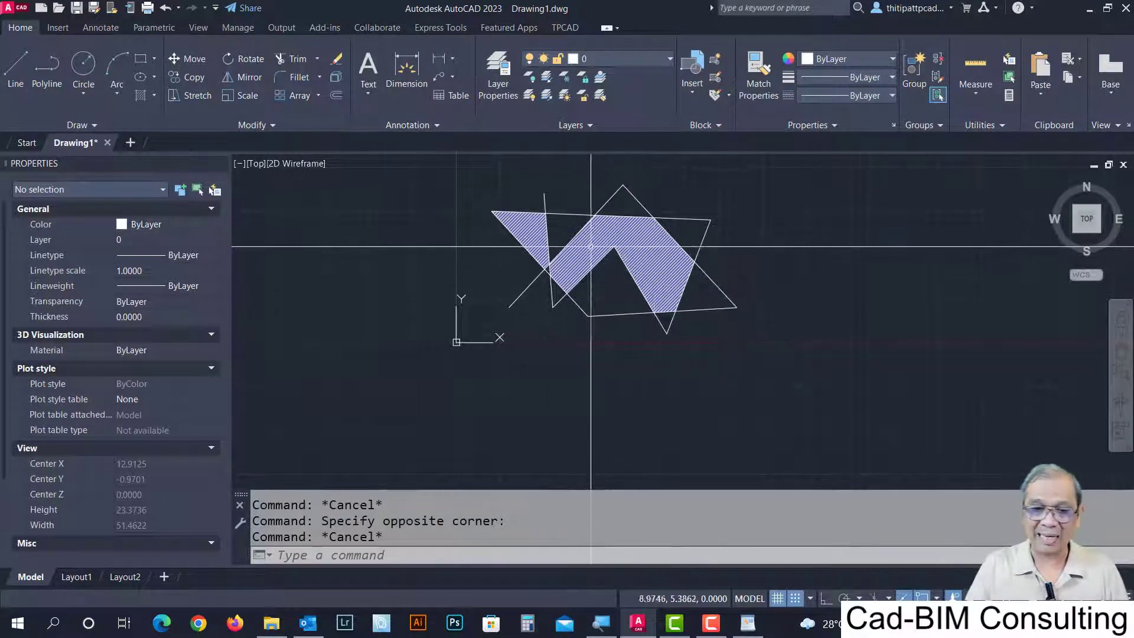
Grab the lower-end grip of the upper triangle's right edge to stretch it.
{"action": "scroll", "coordinate": [607, 225], "scroll_direction": "up", "scroll_amount": 2}
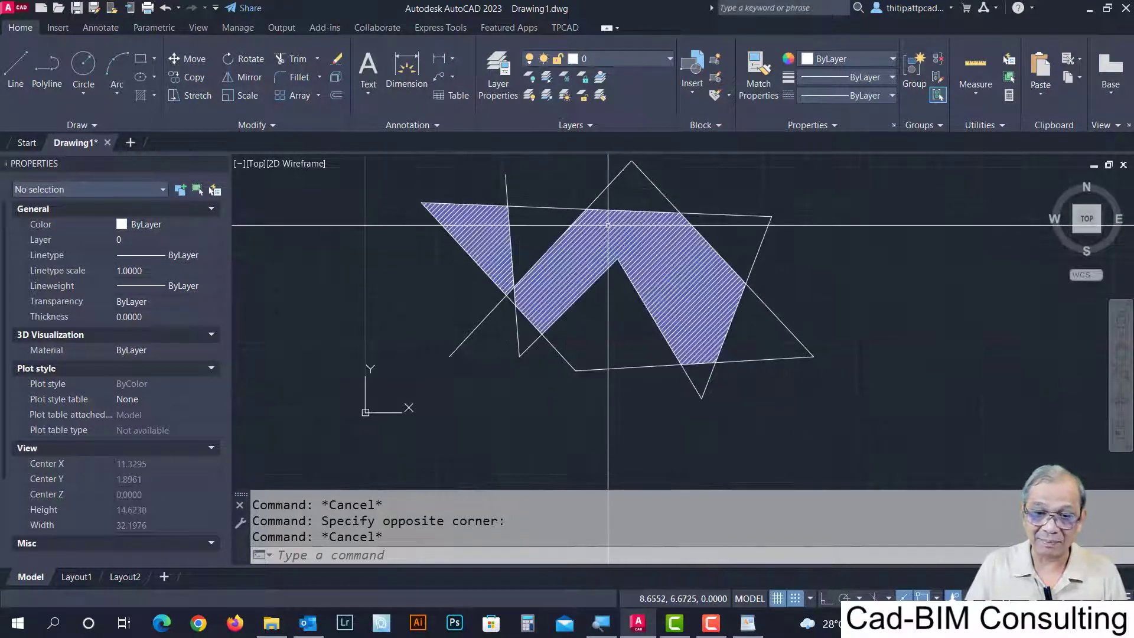
{"action": "middle_click_drag", "start_coordinate": [751, 257], "coordinate": [722, 276]}
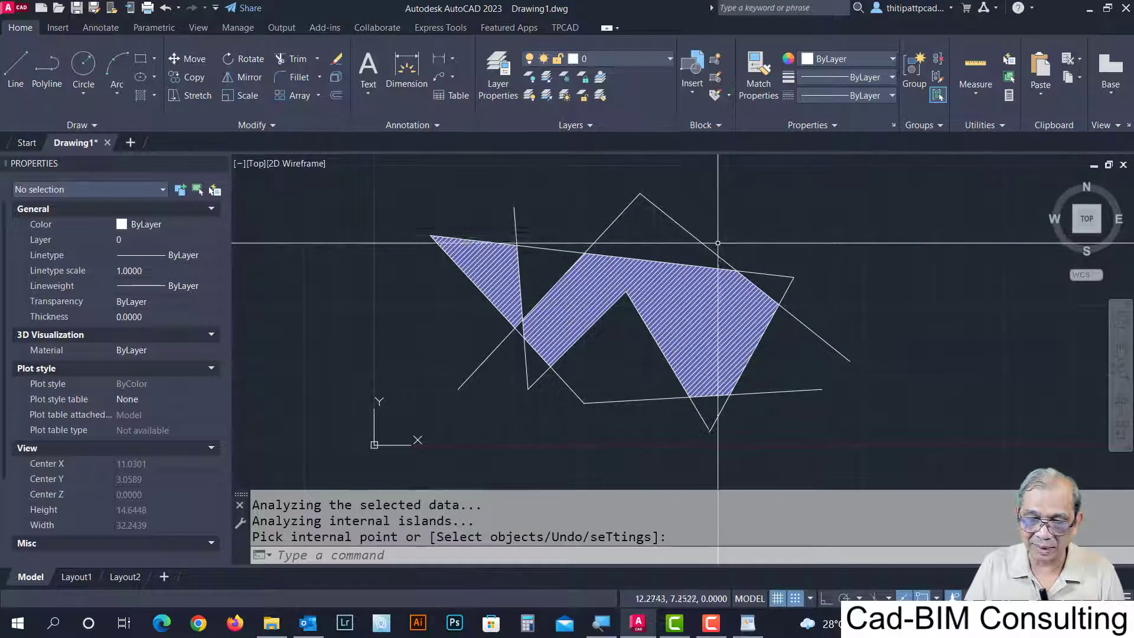
{"action": "scroll", "coordinate": [716, 244], "scroll_direction": "up", "scroll_amount": 2}
{"action": "scroll", "coordinate": [834, 356], "scroll_direction": "down", "scroll_amount": 2}
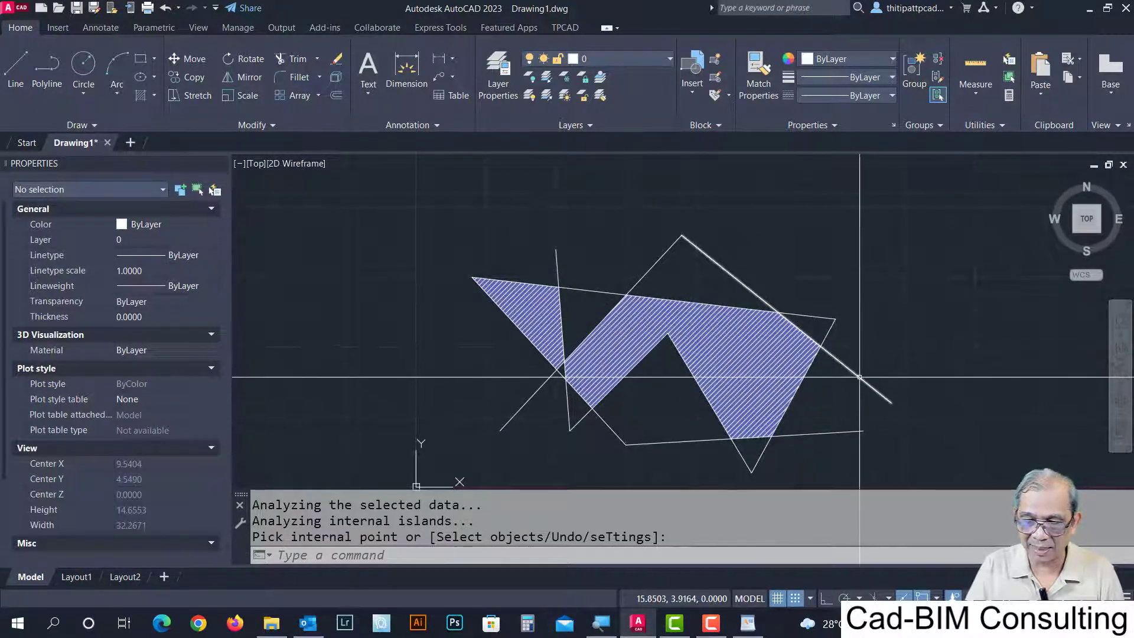
{"action": "key", "text": "Return"}
{"action": "left_click", "coordinate": [897, 403]}
{"action": "left_click", "coordinate": [900, 404]}
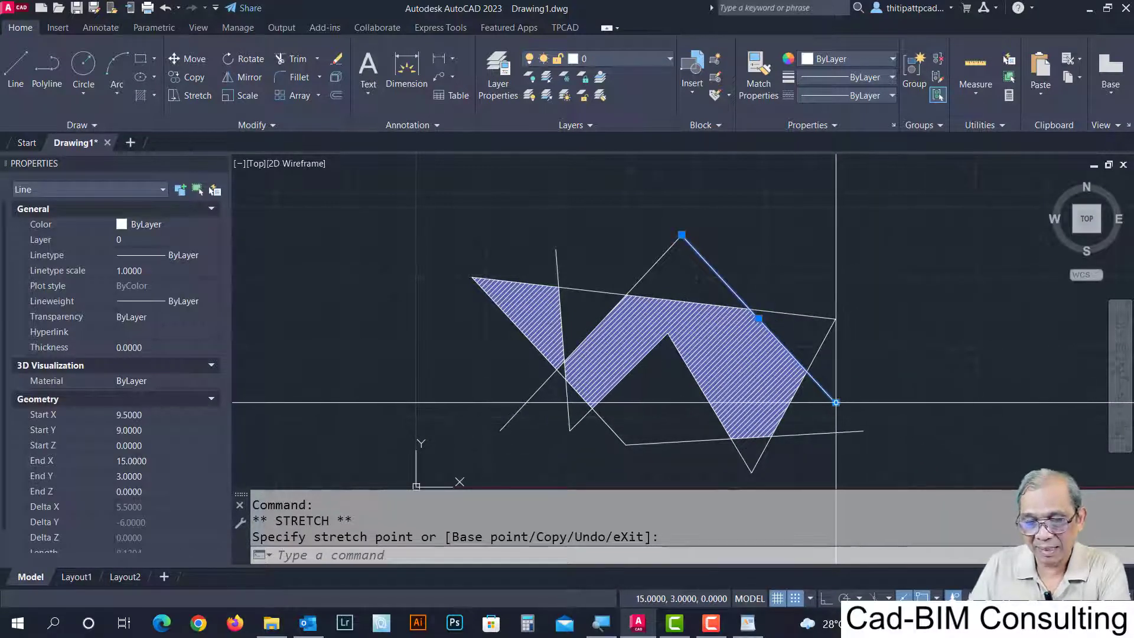
Stretch the right edge's end to 16, 3.5 and make the upper boundary line horizontal.
{"action": "left_click", "coordinate": [834, 402]}
{"action": "left_click", "coordinate": [864, 388]}
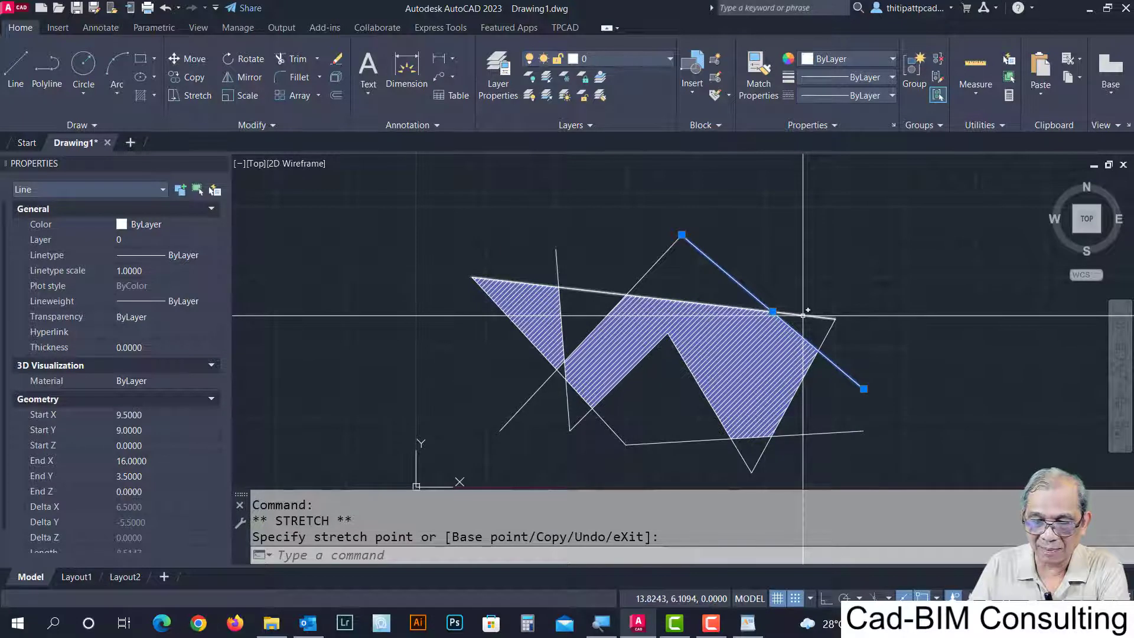
{"action": "key", "text": "Escape"}
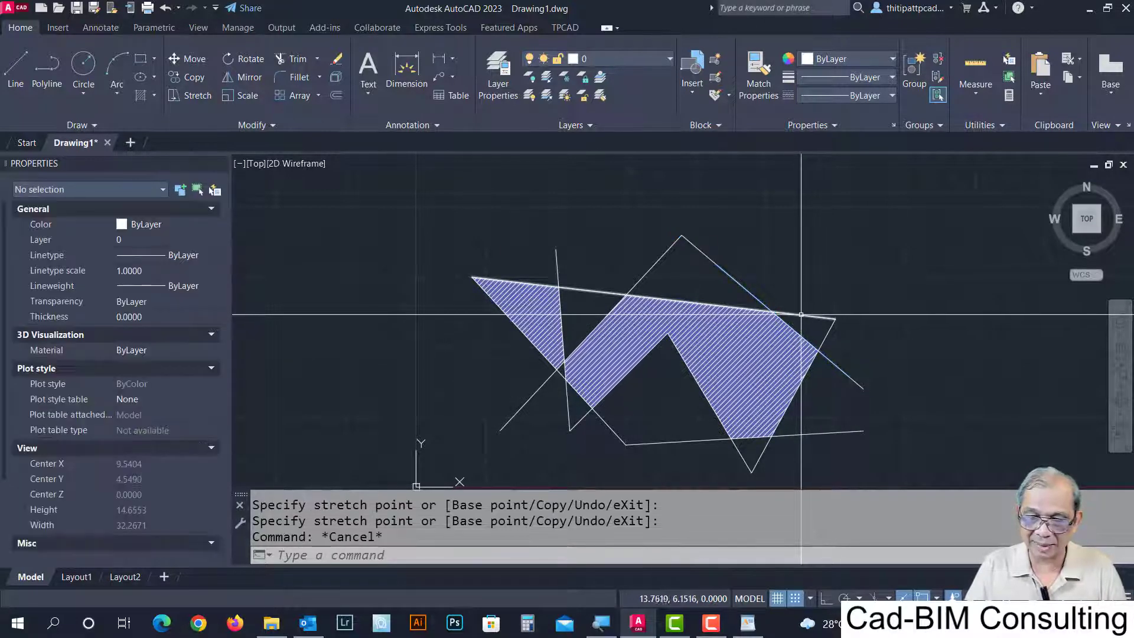
{"action": "left_click", "coordinate": [831, 318]}
{"action": "left_click", "coordinate": [835, 318]}
{"action": "left_click", "coordinate": [821, 277]}
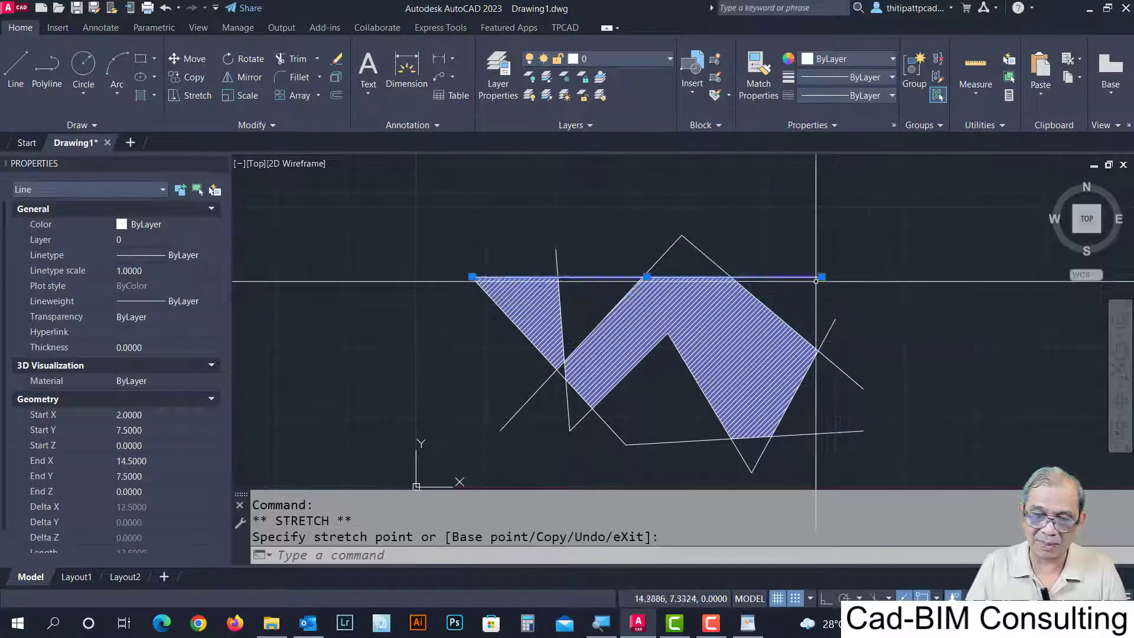
{"action": "middle_click_drag", "start_coordinate": [687, 332], "coordinate": [592, 283]}
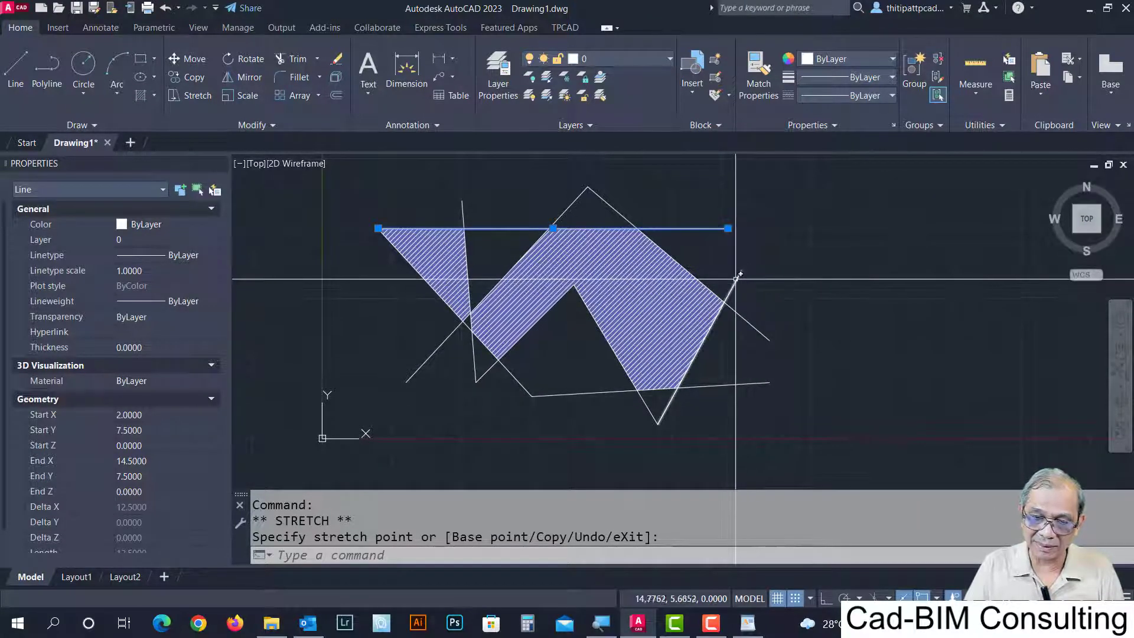
{"action": "key", "text": "Escape"}
Stretch the right-hand diagonal line's top end, then try stretching the upper-right diagonal.
{"action": "left_click", "coordinate": [736, 280]}
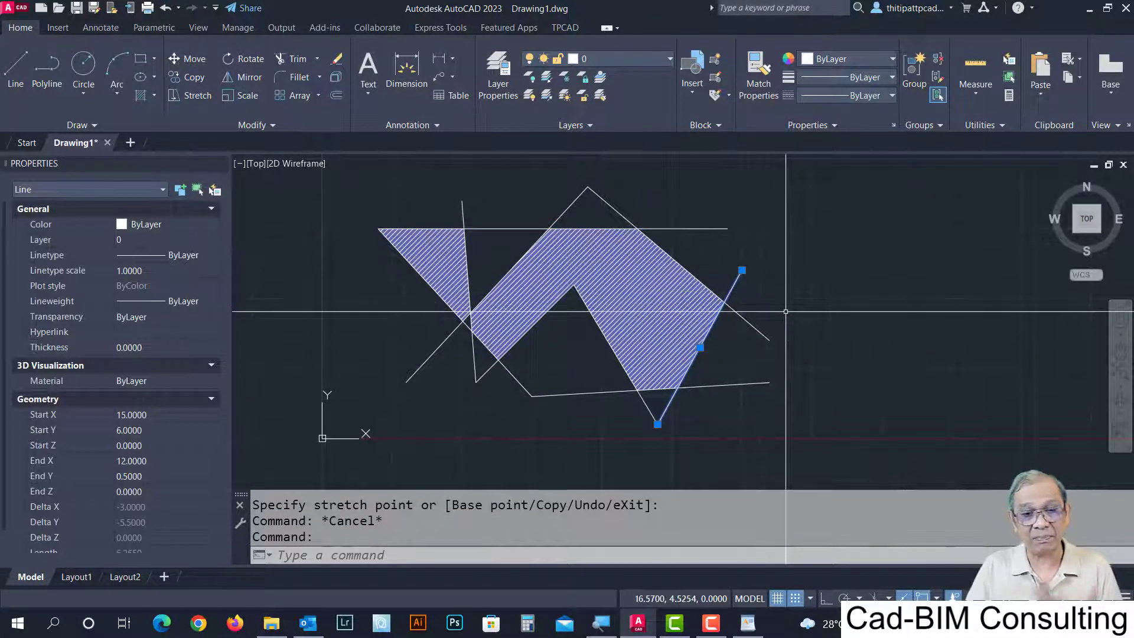
{"action": "left_click", "coordinate": [742, 270]}
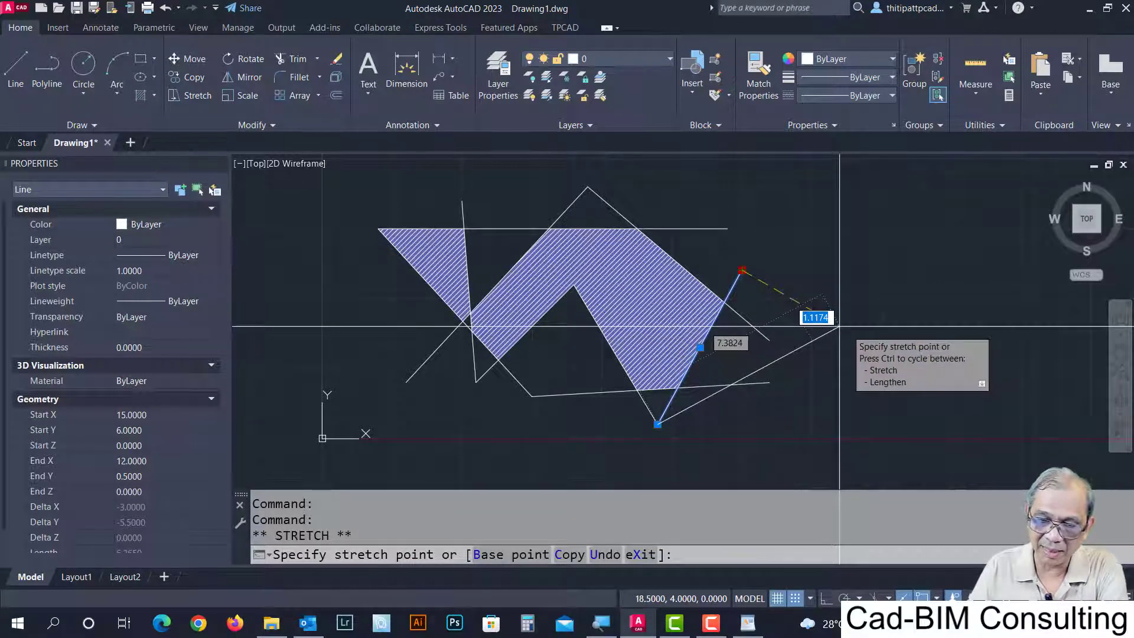
{"action": "left_click", "coordinate": [839, 326]}
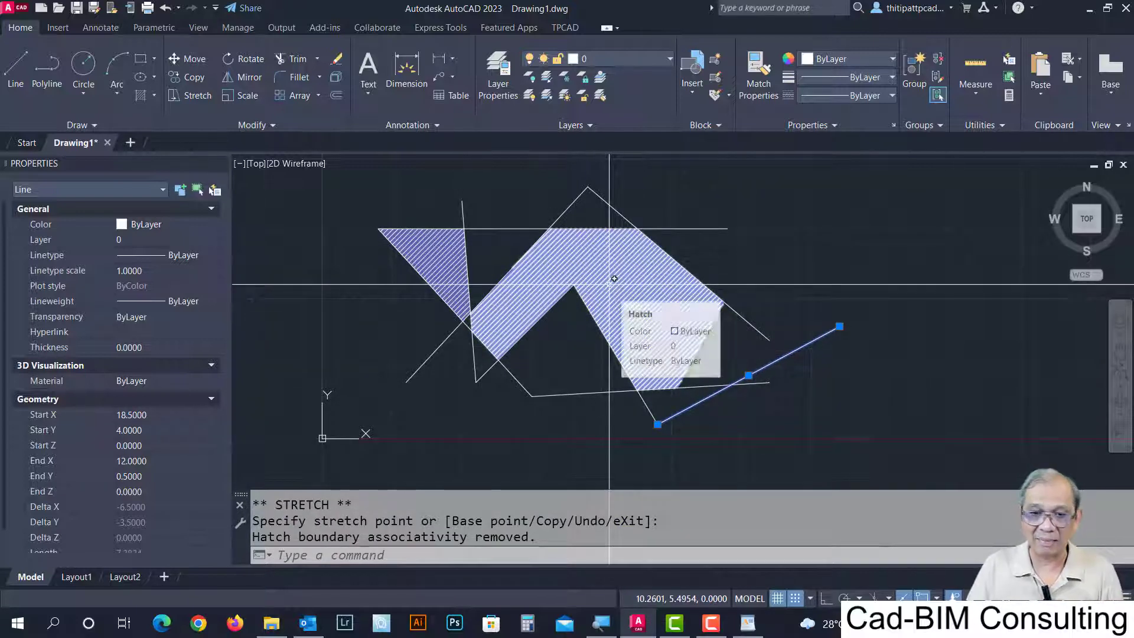
{"action": "key", "text": "Escape"}
{"action": "left_click", "coordinate": [746, 322]}
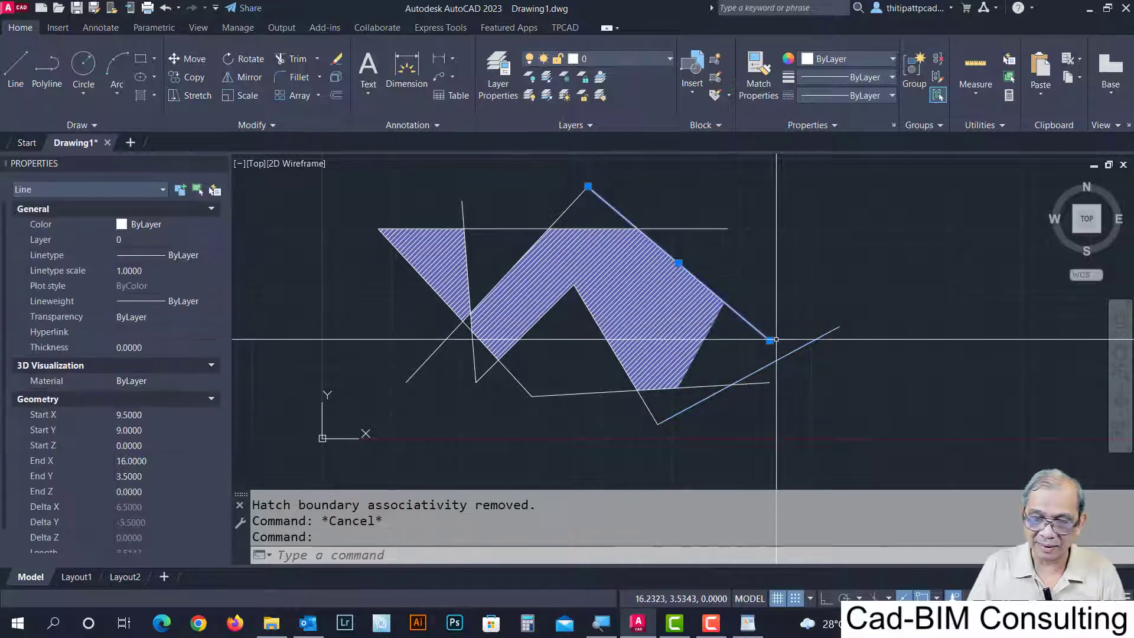
{"action": "left_click", "coordinate": [769, 339]}
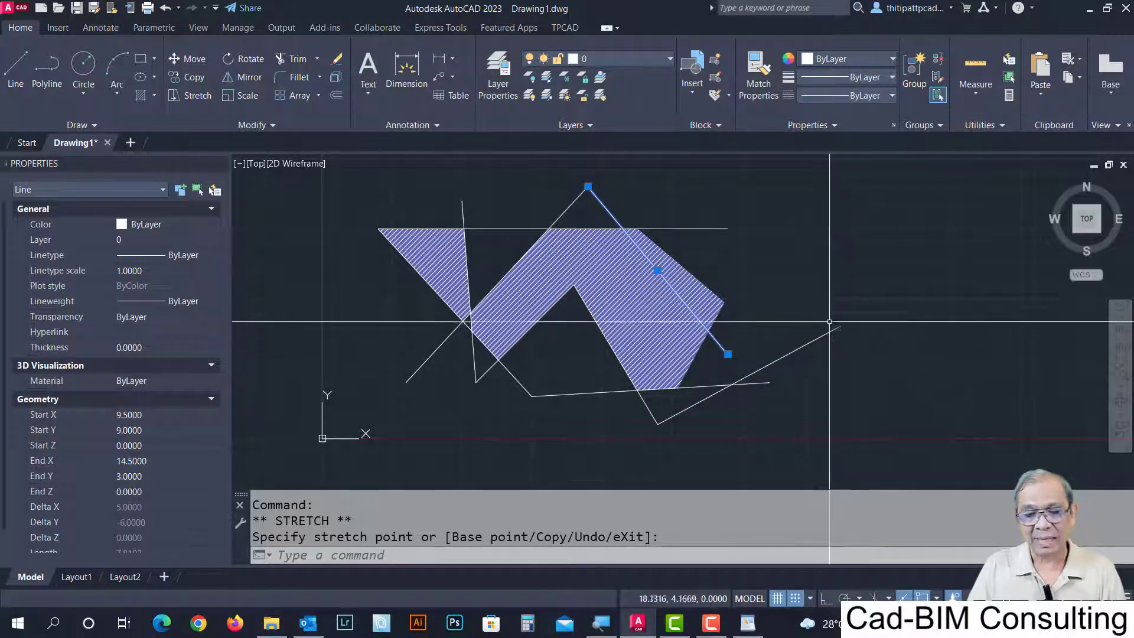
{"action": "key", "text": "Escape"}
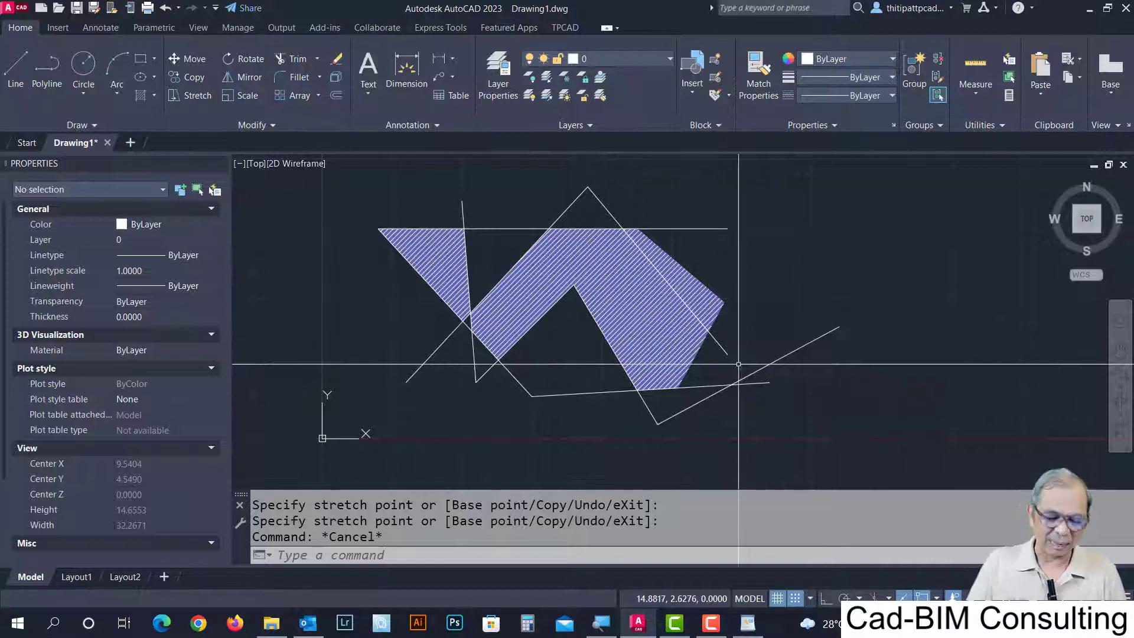
Undo the last two edits with U so the lines return to their original lengths.
{"action": "middle_click_drag", "start_coordinate": [639, 337], "coordinate": [637, 325]}
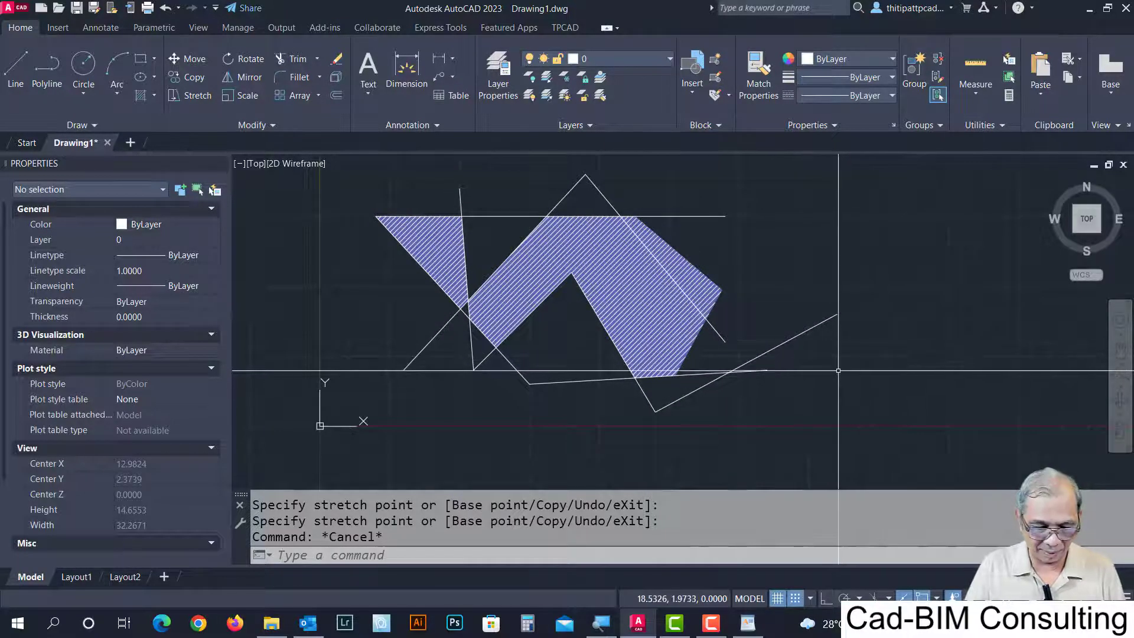
{"action": "type", "text": "u"}
{"action": "key", "text": "Return"}
{"action": "type", "text": "u"}
{"action": "key", "text": "Return"}
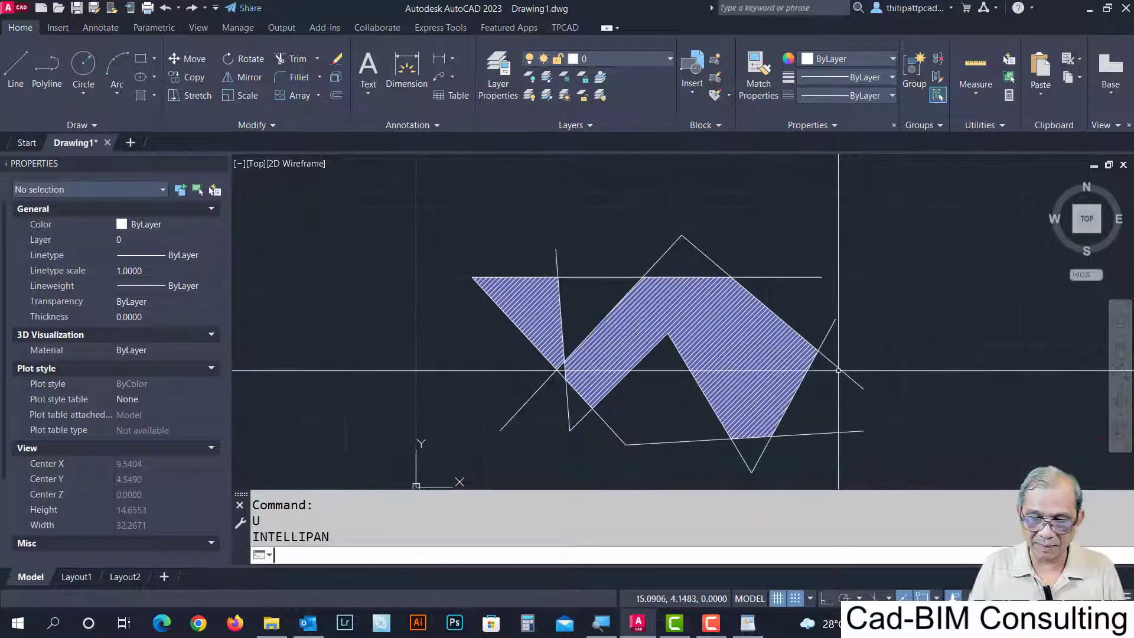
Erase the blue-backed hatches, leaving only the zigzag and triangle lines.
{"action": "type", "text": "e"}
{"action": "key", "text": "Return"}
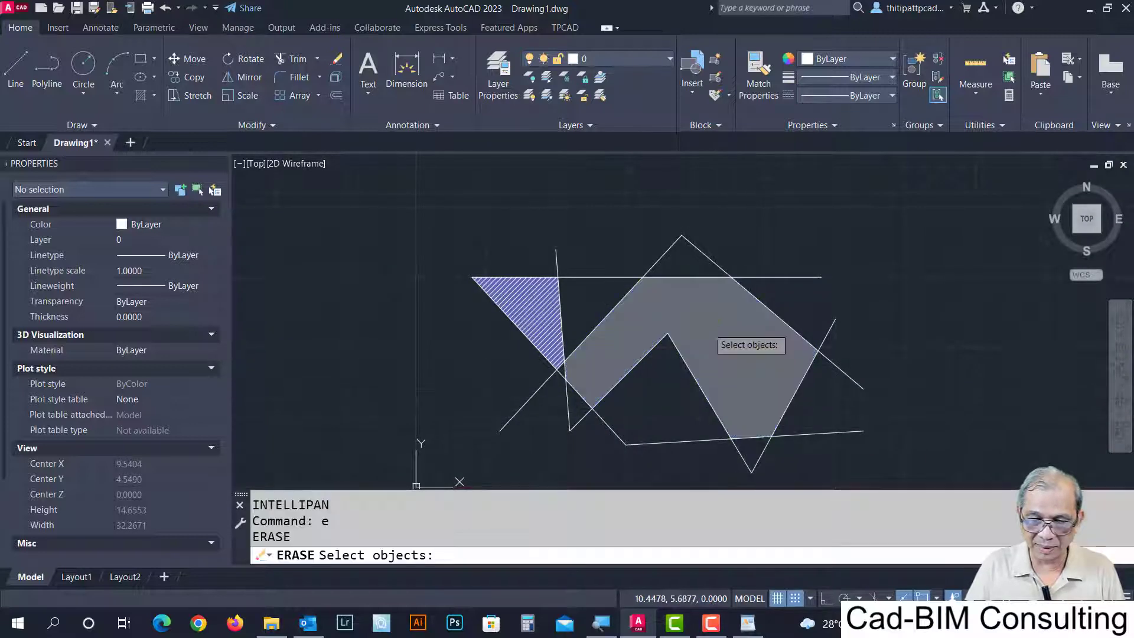
{"action": "left_click", "coordinate": [537, 305]}
{"action": "left_click", "coordinate": [529, 342]}
{"action": "key", "text": "Return"}
{"action": "scroll", "coordinate": [605, 351], "scroll_direction": "up", "scroll_amount": 2}
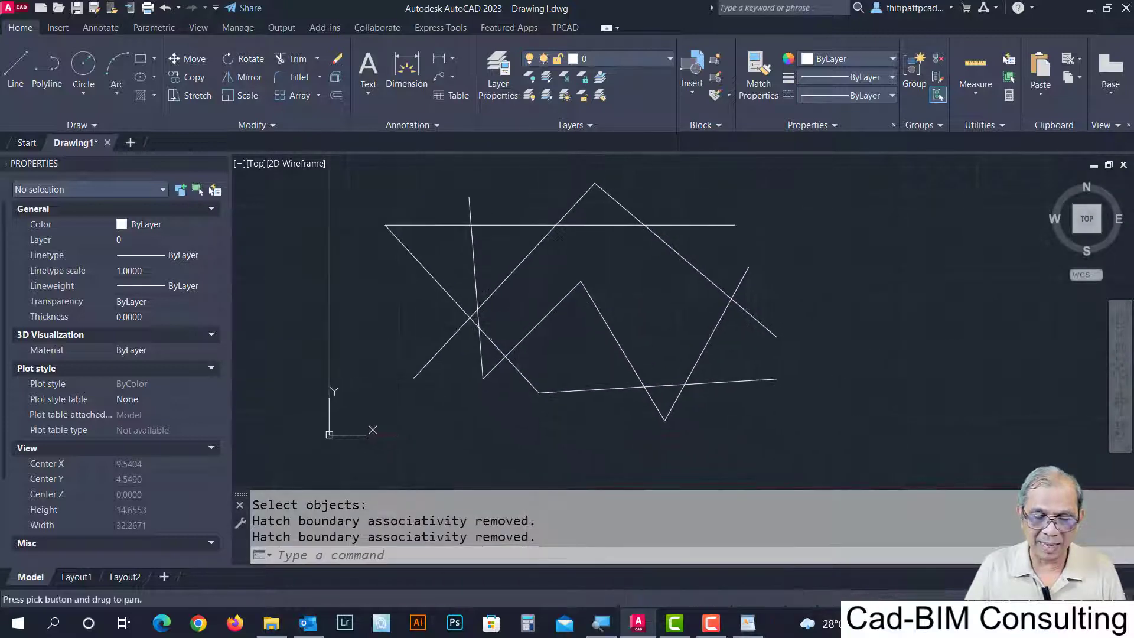
{"action": "middle_click_drag", "start_coordinate": [584, 333], "coordinate": [505, 287]}
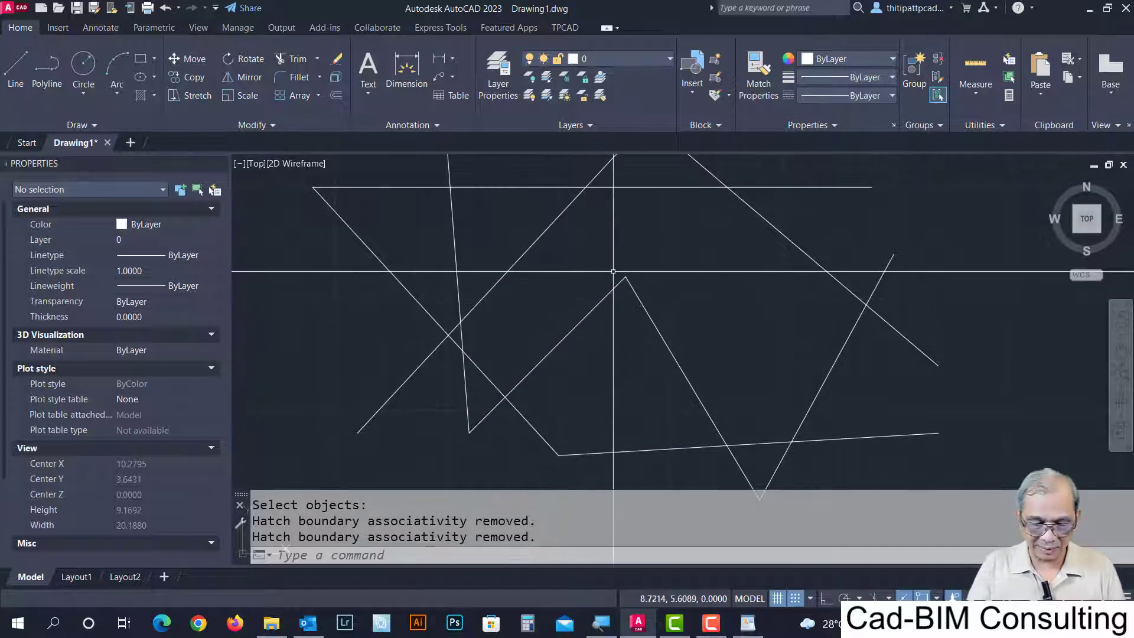
Try an orange Solid hatch with raised transparency, then cancel without applying it.
{"action": "type", "text": "h"}
{"action": "key", "text": "Return"}
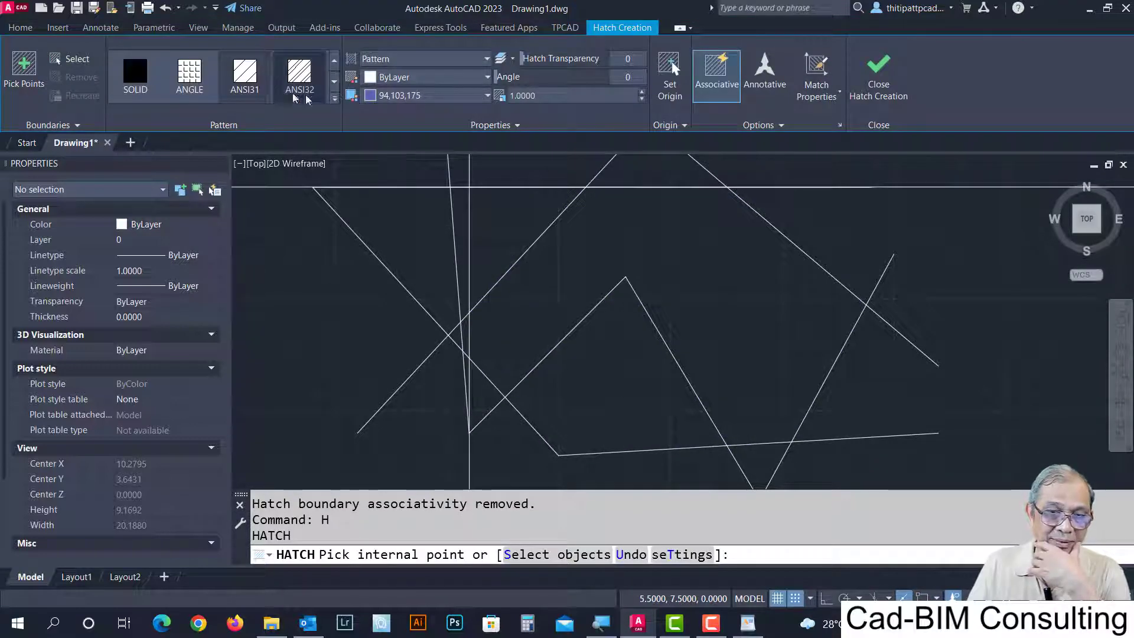
{"action": "left_click", "coordinate": [438, 62]}
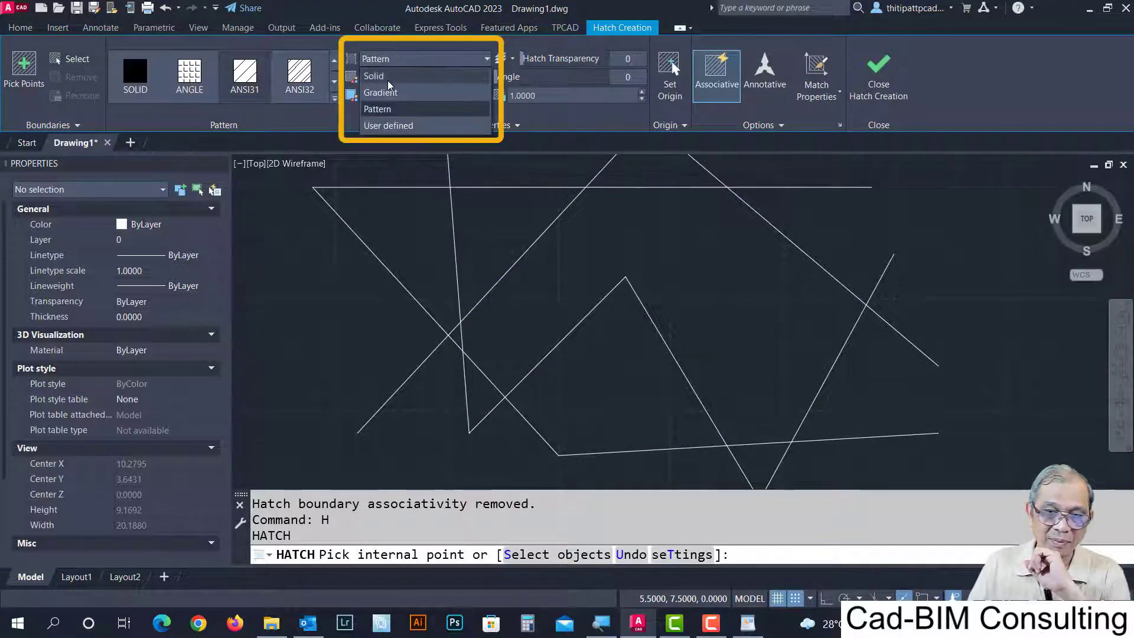
{"action": "left_click", "coordinate": [406, 74]}
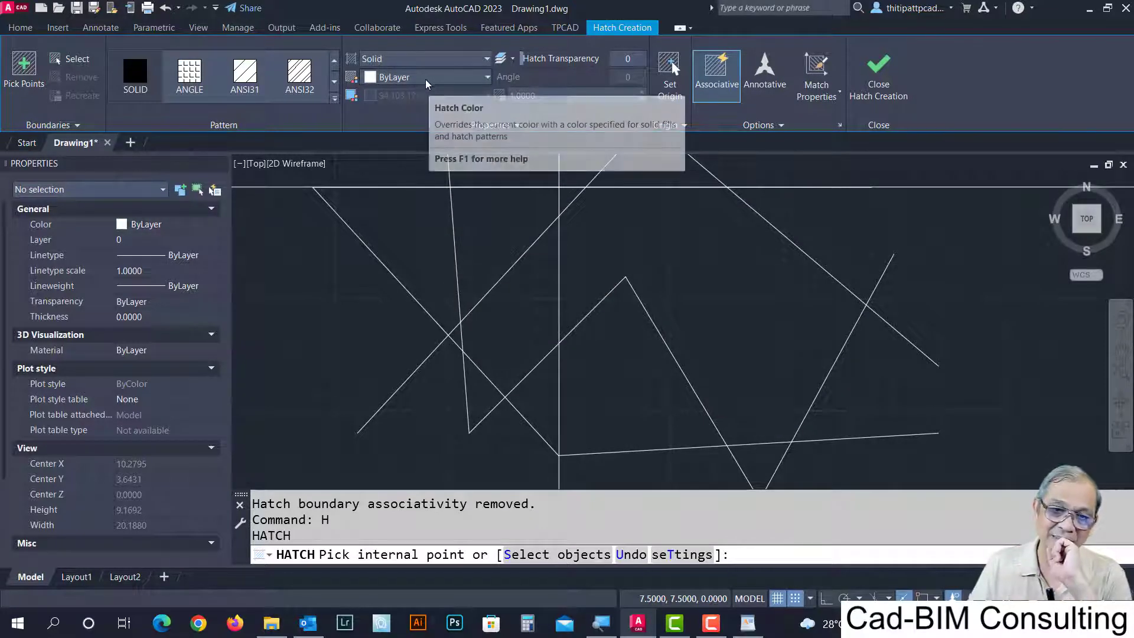
{"action": "left_click", "coordinate": [477, 79]}
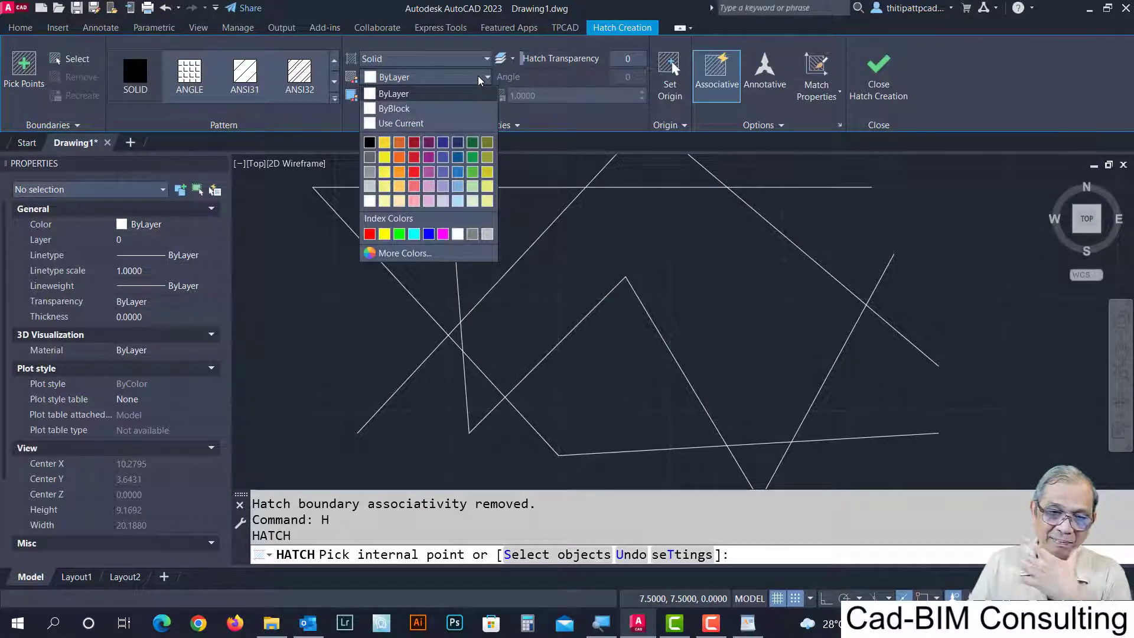
{"action": "left_click", "coordinate": [398, 173]}
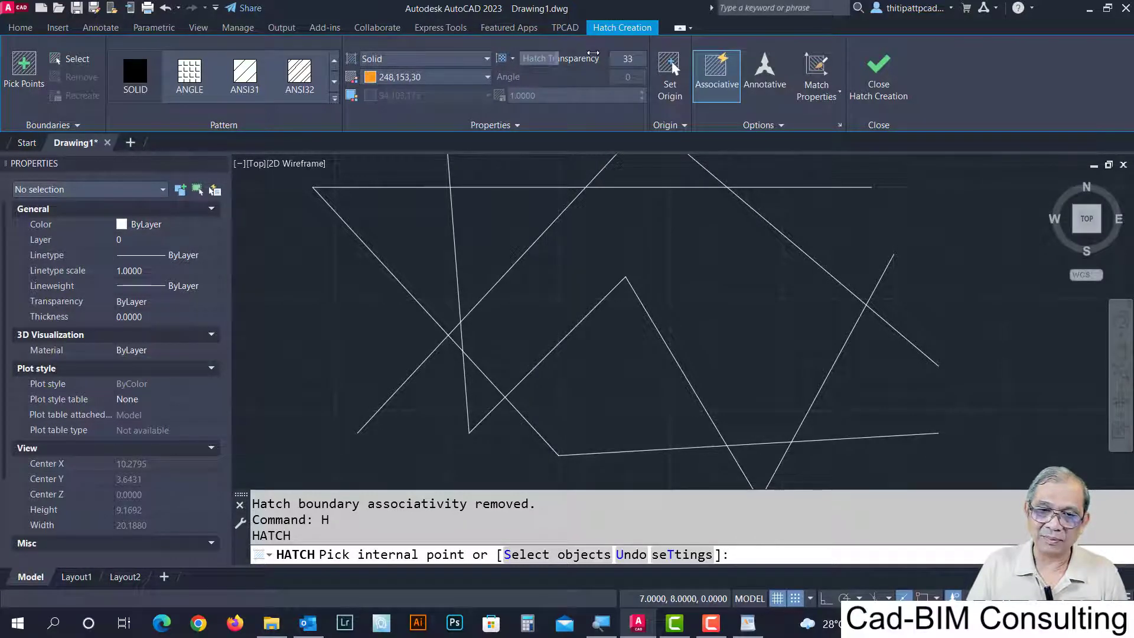
{"action": "left_click_drag", "start_coordinate": [592, 54], "coordinate": [596, 54]}
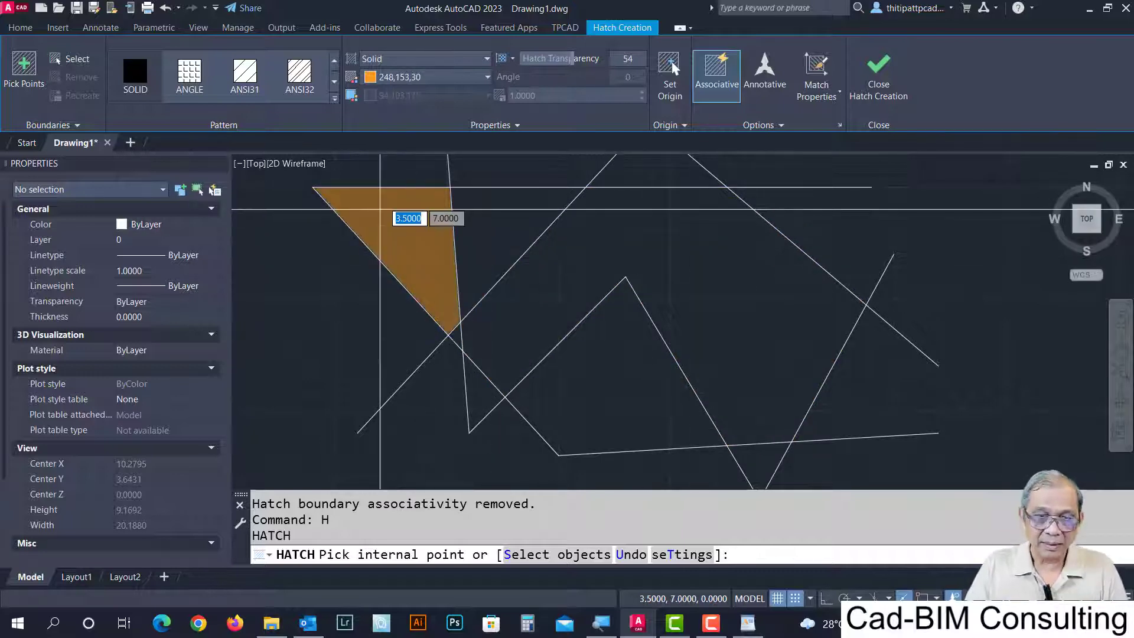
{"action": "key", "text": "Escape"}
{"action": "scroll", "coordinate": [531, 248], "scroll_direction": "down", "scroll_amount": 3}
{"action": "mouse_move", "coordinate": [549, 236]}
{"action": "middle_mouse_down"}
{"action": "mouse_move", "coordinate": [582, 240]}
{"action": "mouse_move", "coordinate": [590, 272]}
{"action": "middle_mouse_up"}
Erase all nine boundary lines with a selection window.
{"action": "type", "text": "e"}
{"action": "key", "text": "Return"}
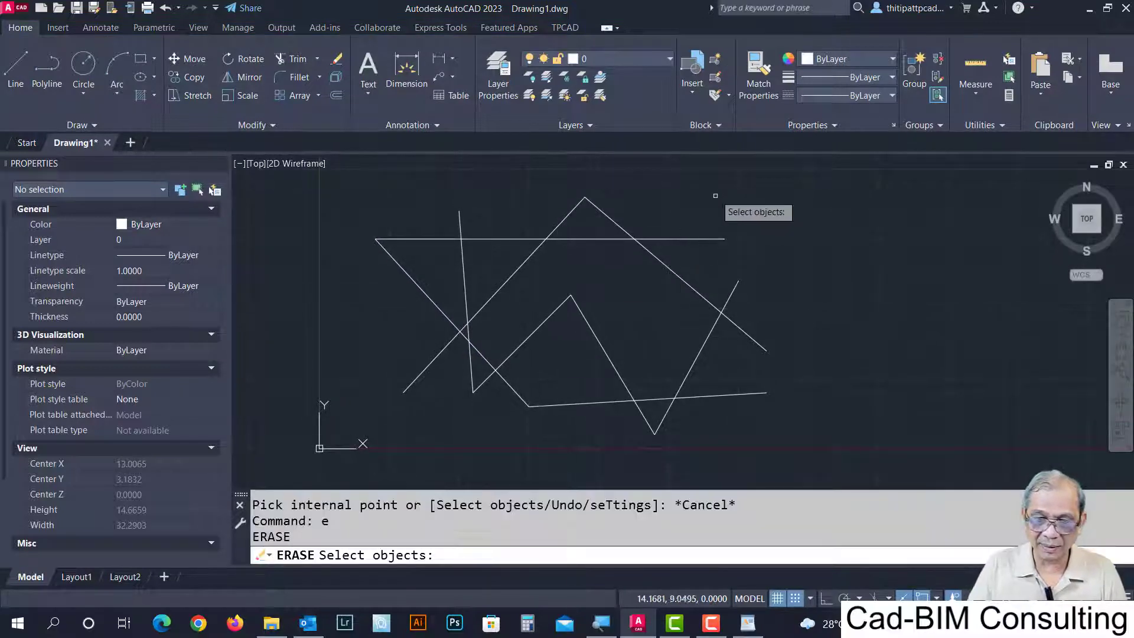
{"action": "left_click", "coordinate": [736, 193]}
{"action": "left_click", "coordinate": [397, 435]}
{"action": "key", "text": "Return"}
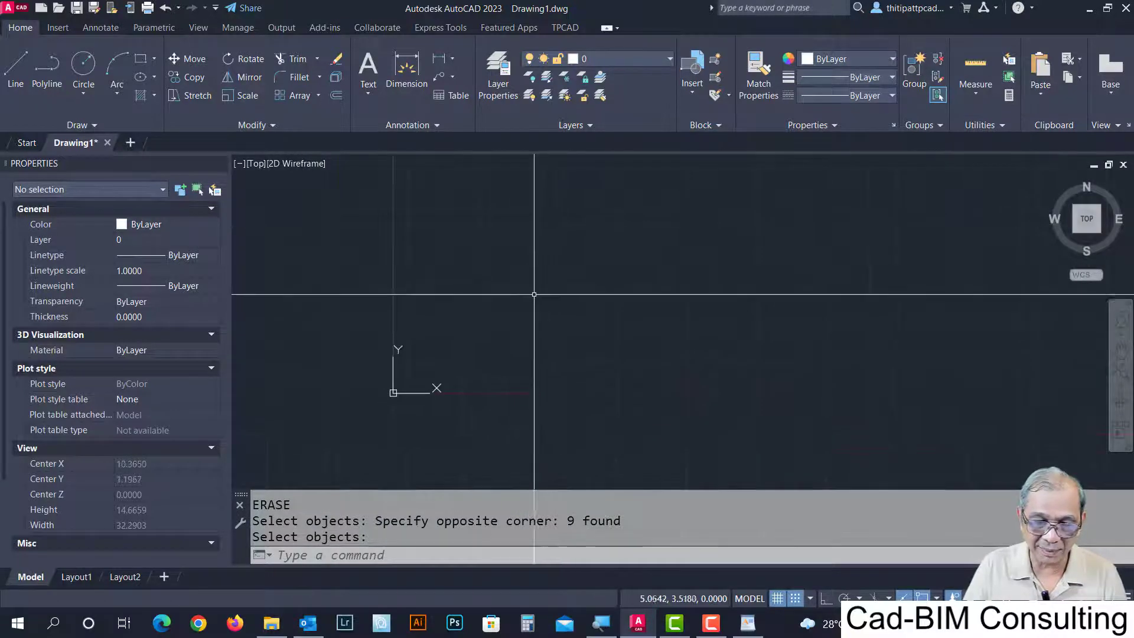
{"action": "scroll", "coordinate": [526, 228], "scroll_direction": "up", "scroll_amount": 2}
{"action": "middle_click_drag", "start_coordinate": [492, 381], "coordinate": [575, 324]}
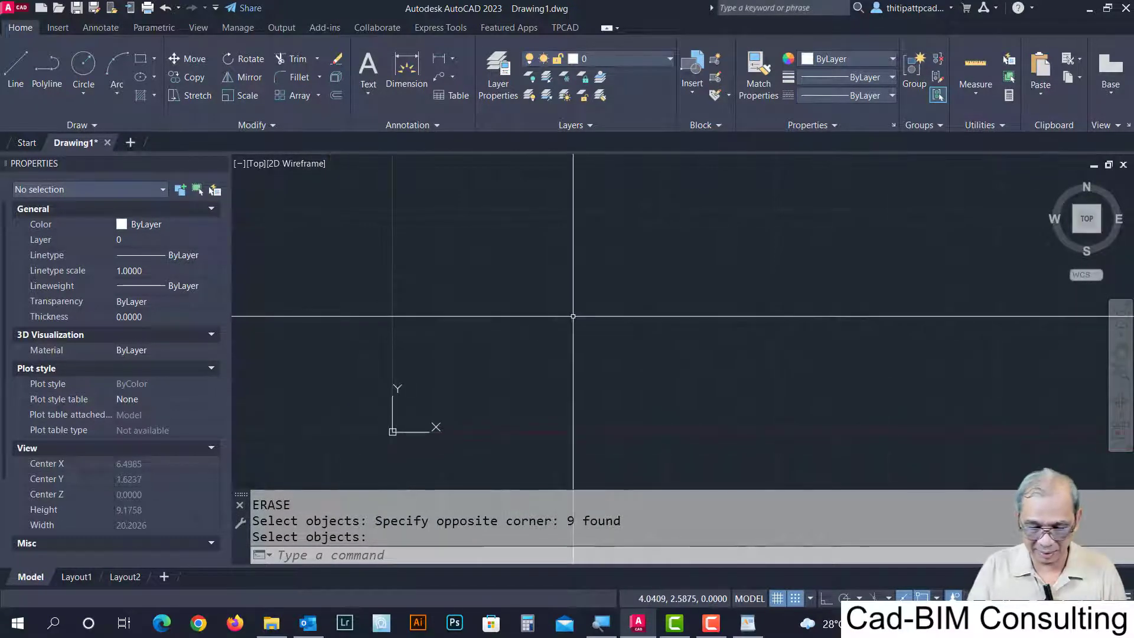
Start a rectangle, then cancel and restart the RECTANG command.
{"action": "type", "text": "recta"}
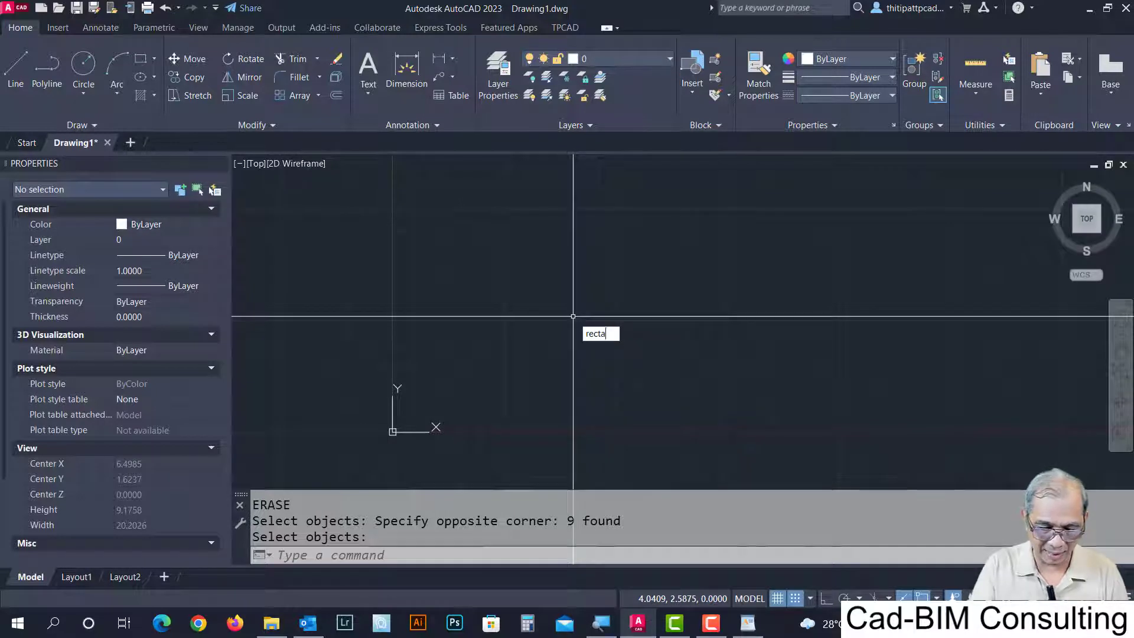
{"action": "key", "text": "Return"}
{"action": "left_click", "coordinate": [482, 367]}
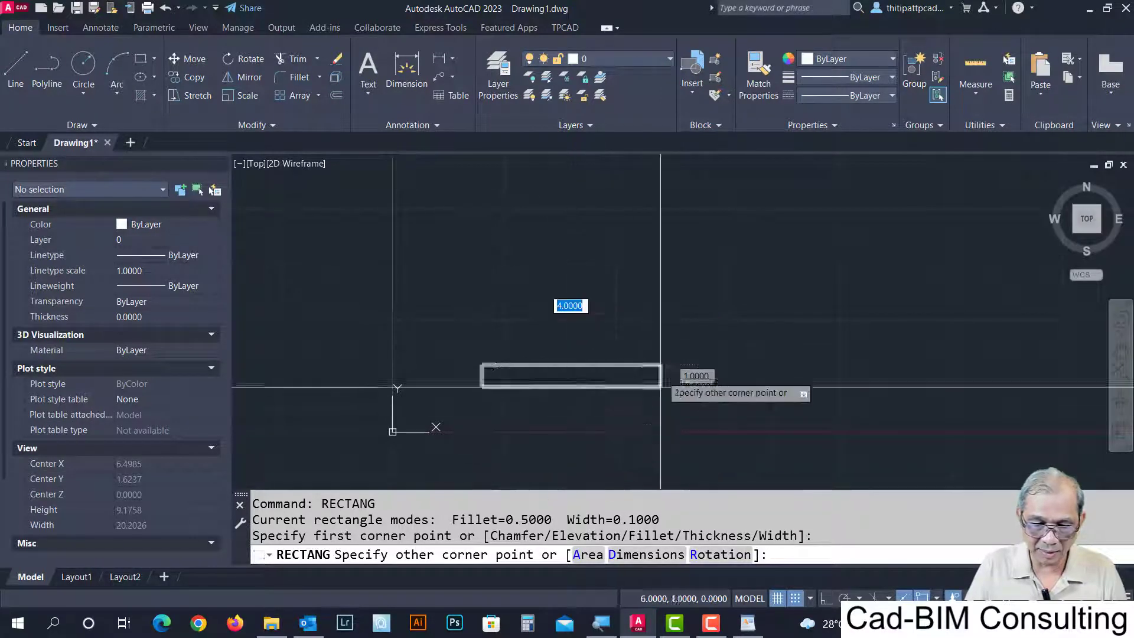
{"action": "key", "text": "Escape"}
{"action": "key", "text": "Return"}
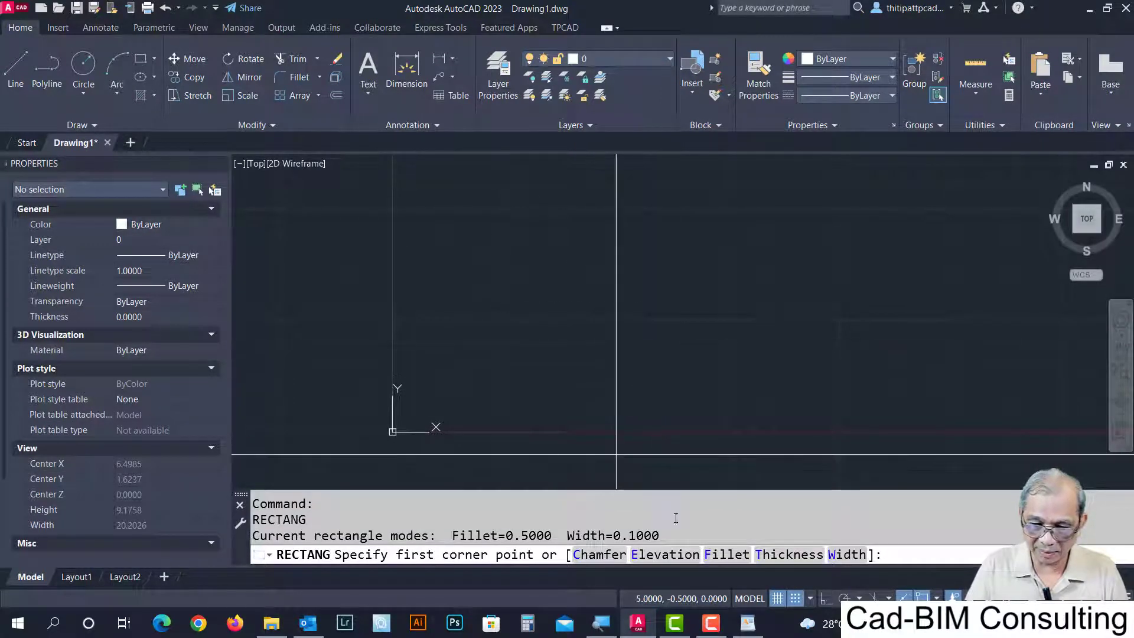
With fillet 0 and width 0, draw a 5 by 3 rectangle from 1.5,1.5 to 6.5,4.5.
{"action": "type", "text": "f"}
{"action": "key", "text": "Return"}
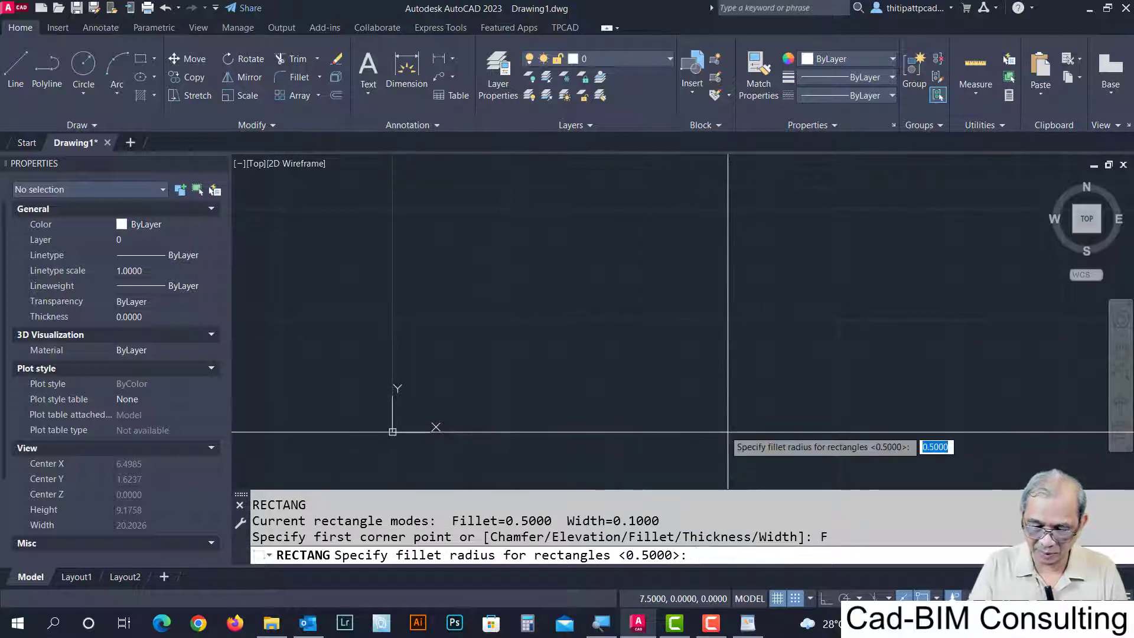
{"action": "type", "text": "0"}
{"action": "key", "text": "Return"}
{"action": "type", "text": "w"}
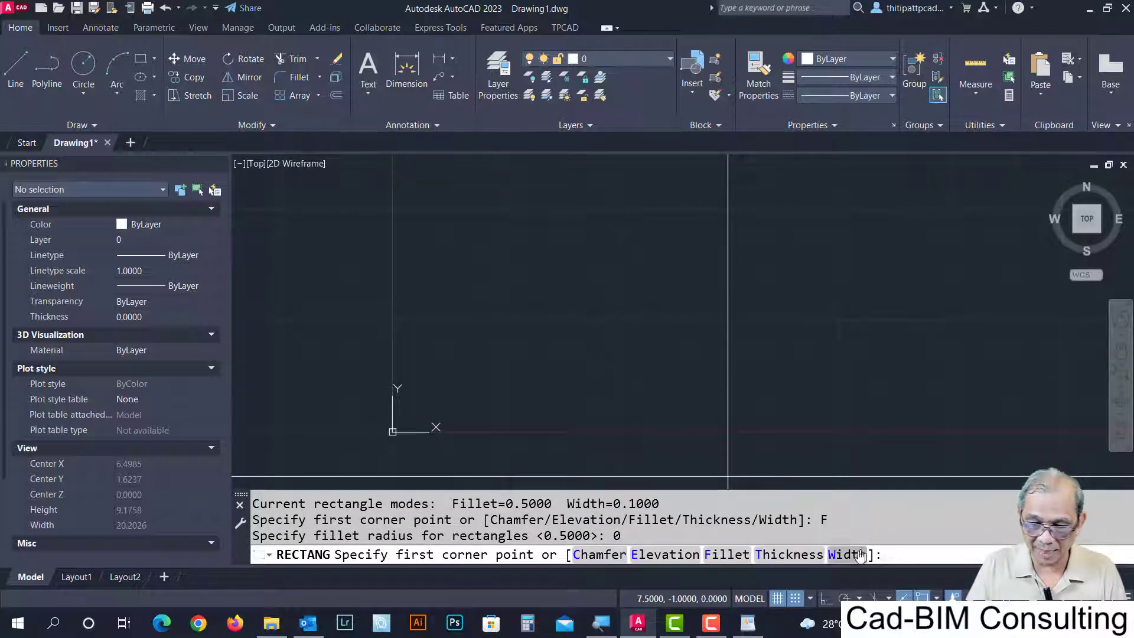
{"action": "key", "text": "Return"}
{"action": "type", "text": "0"}
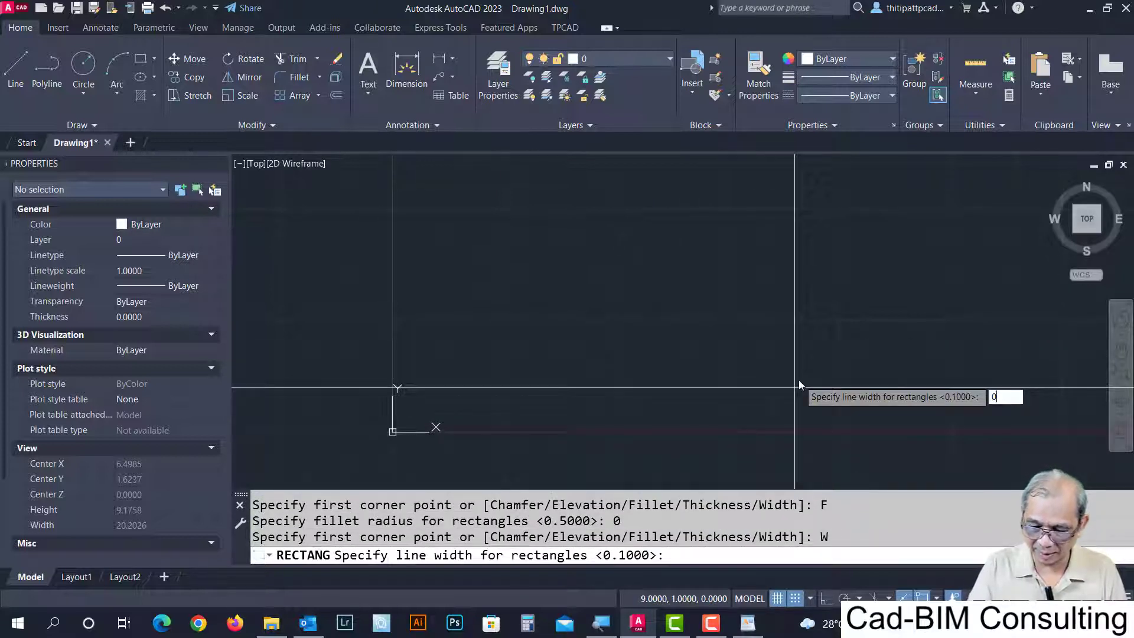
{"action": "key", "text": "Return"}
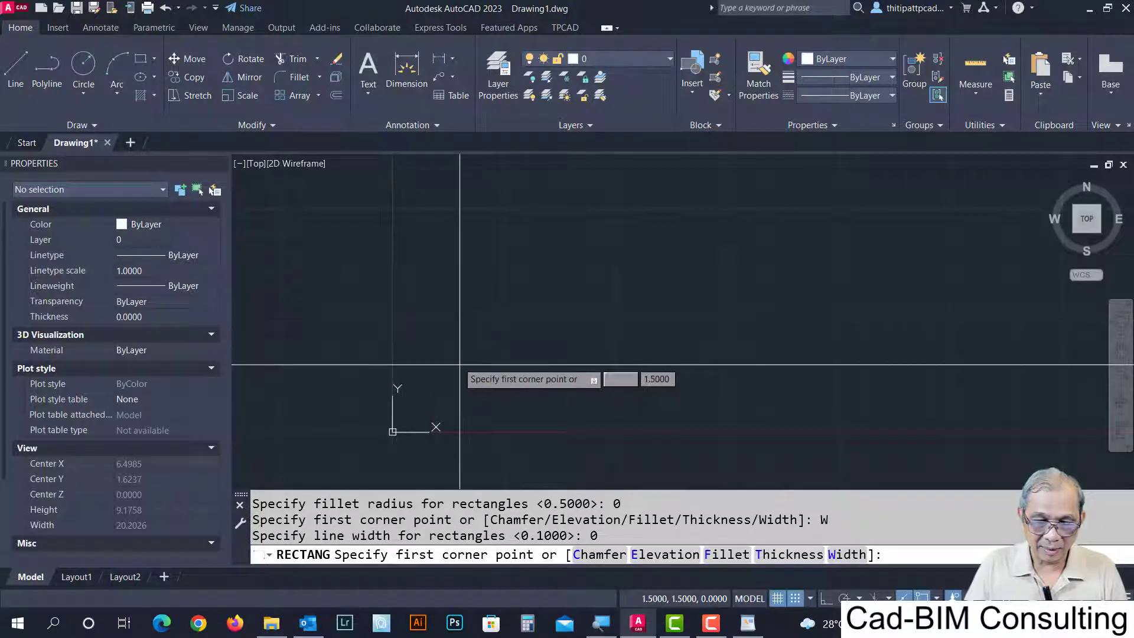
{"action": "left_click", "coordinate": [460, 364]}
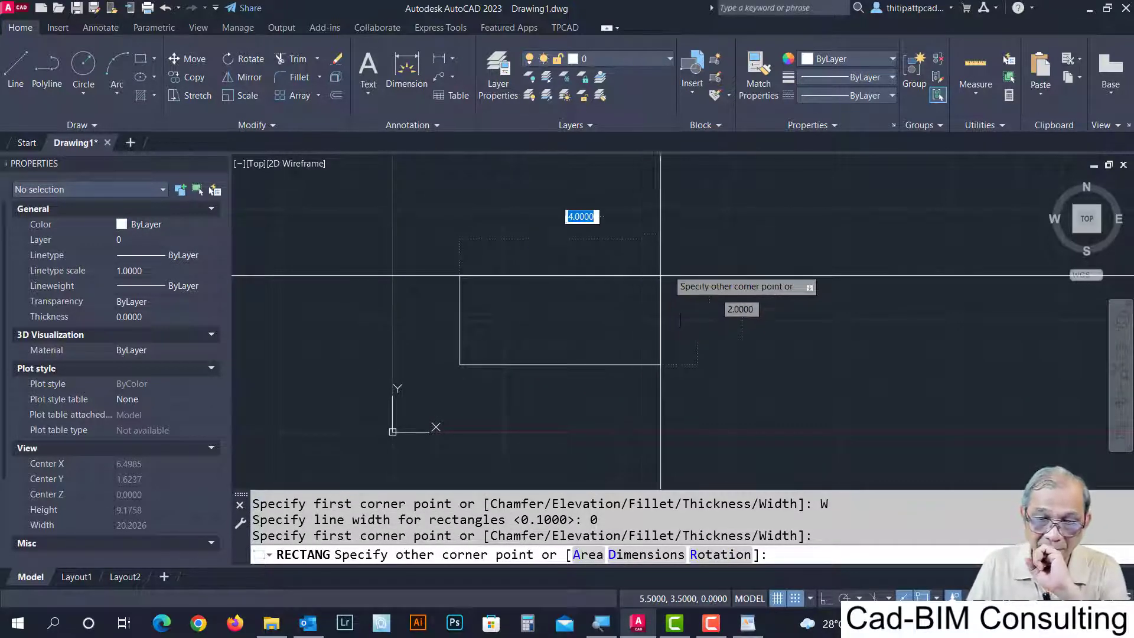
{"action": "left_click", "coordinate": [683, 230]}
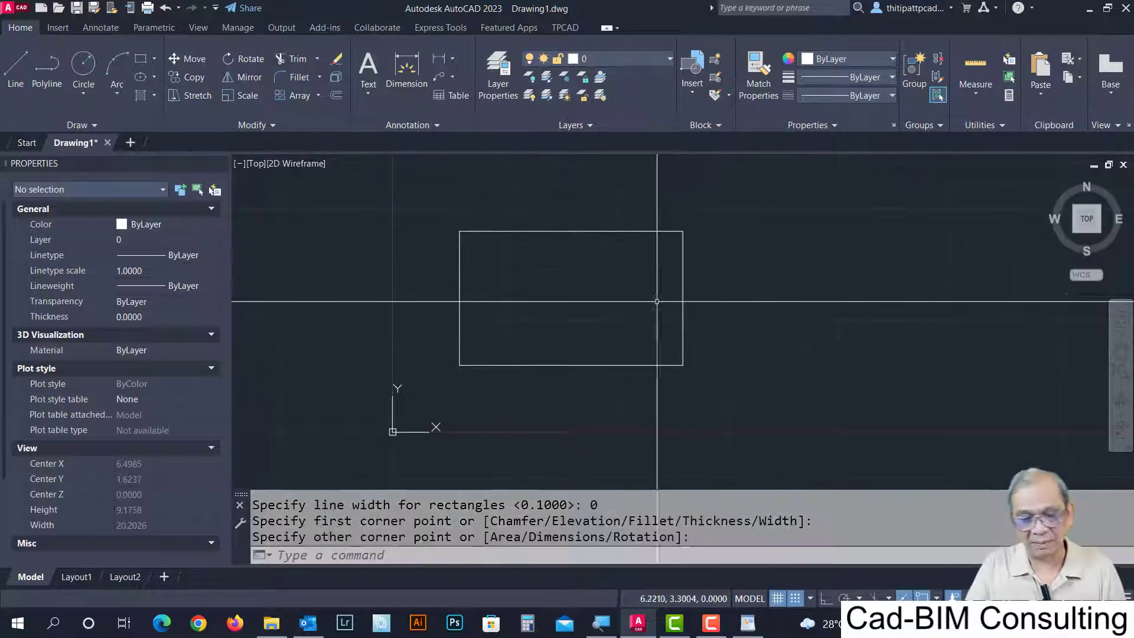
{"action": "middle_click_drag", "start_coordinate": [520, 309], "coordinate": [521, 305]}
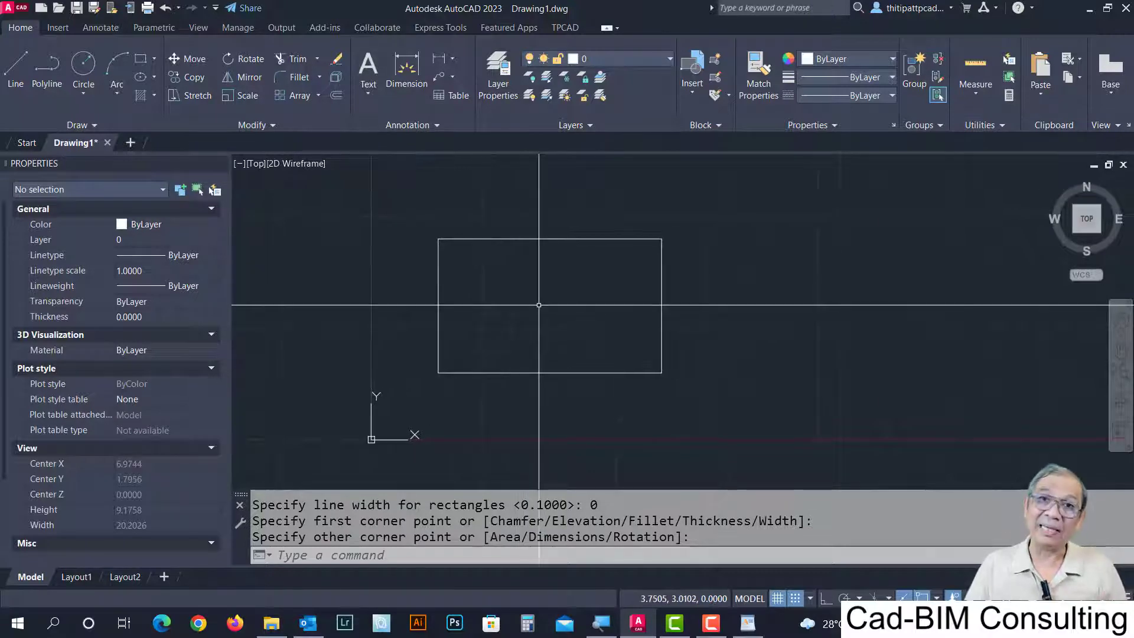
Start a User defined hatch and pick the rectangle's interior as its area.
{"action": "type", "text": "h"}
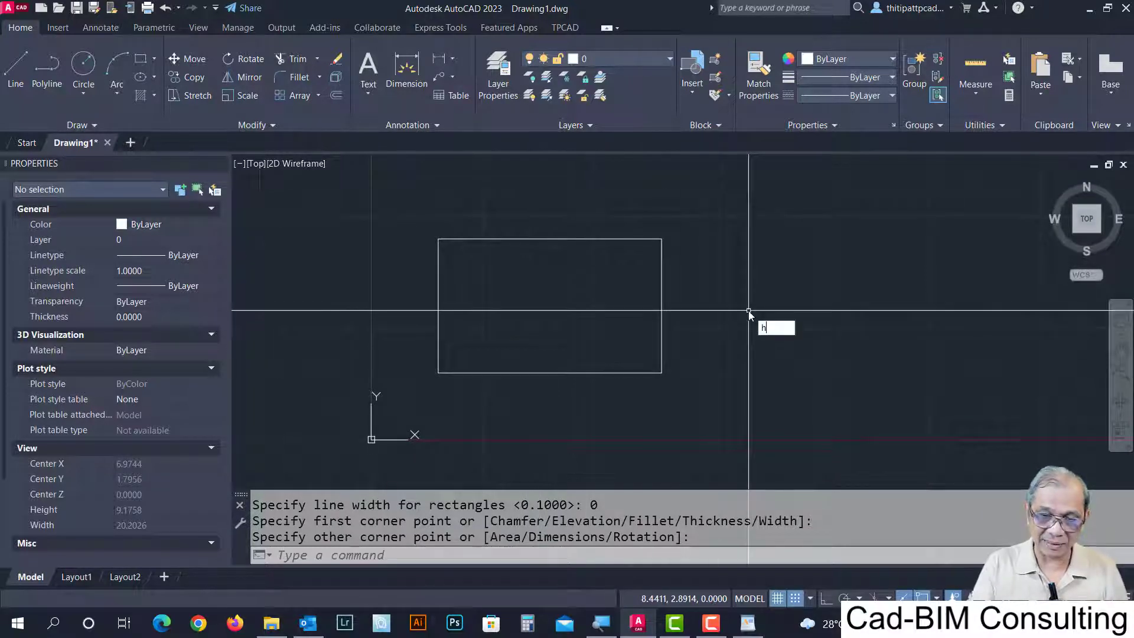
{"action": "key", "text": "Return"}
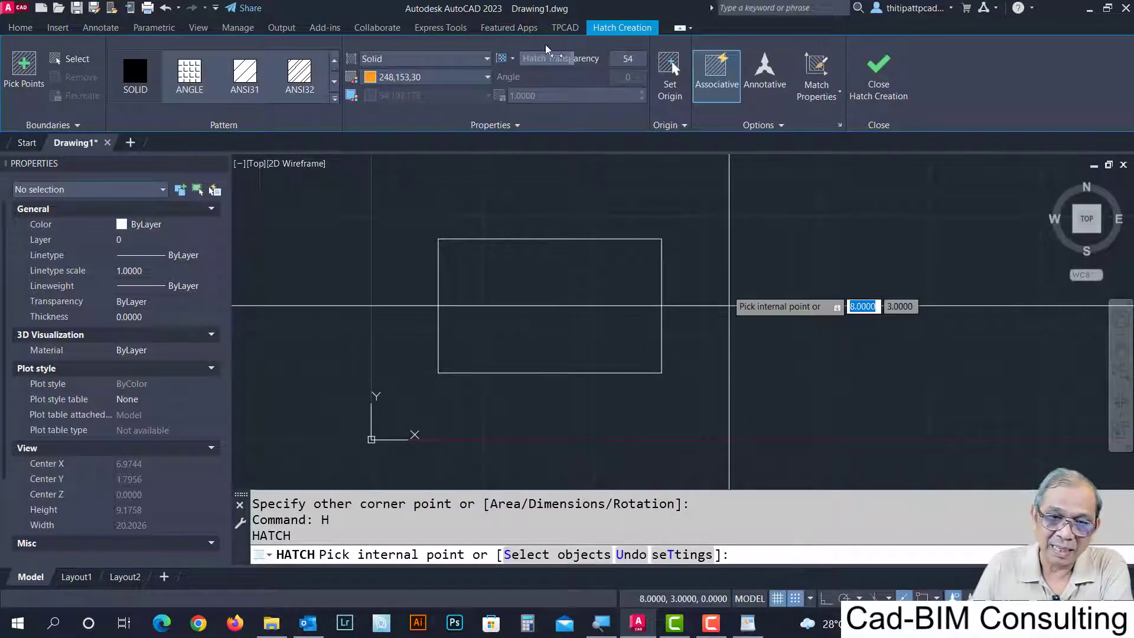
{"action": "left_click", "coordinate": [483, 59]}
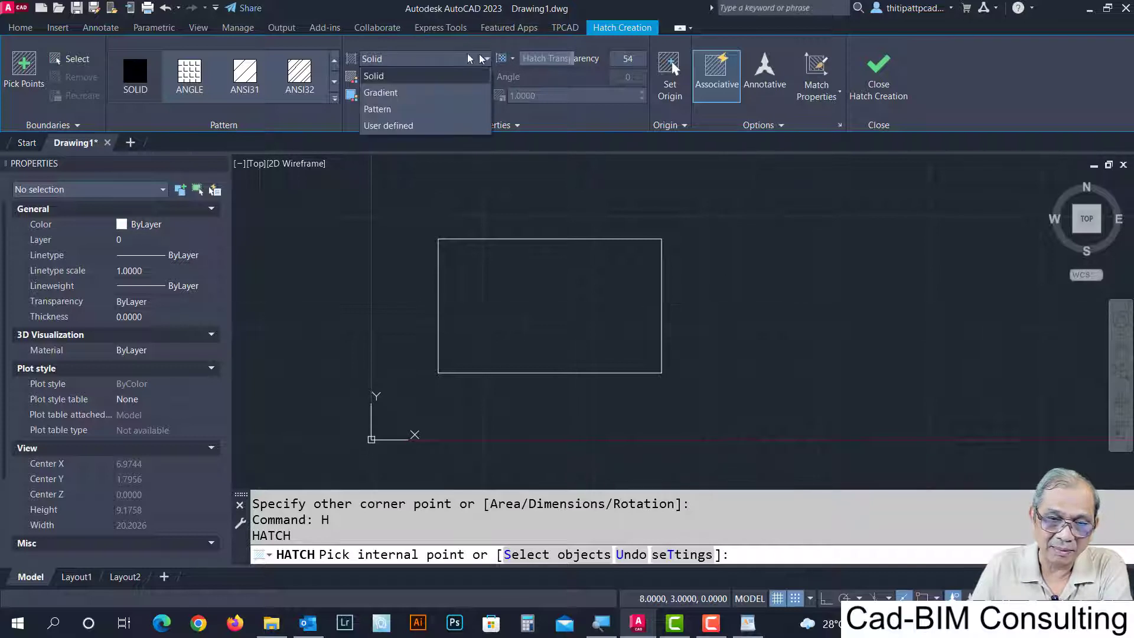
{"action": "left_click", "coordinate": [399, 126]}
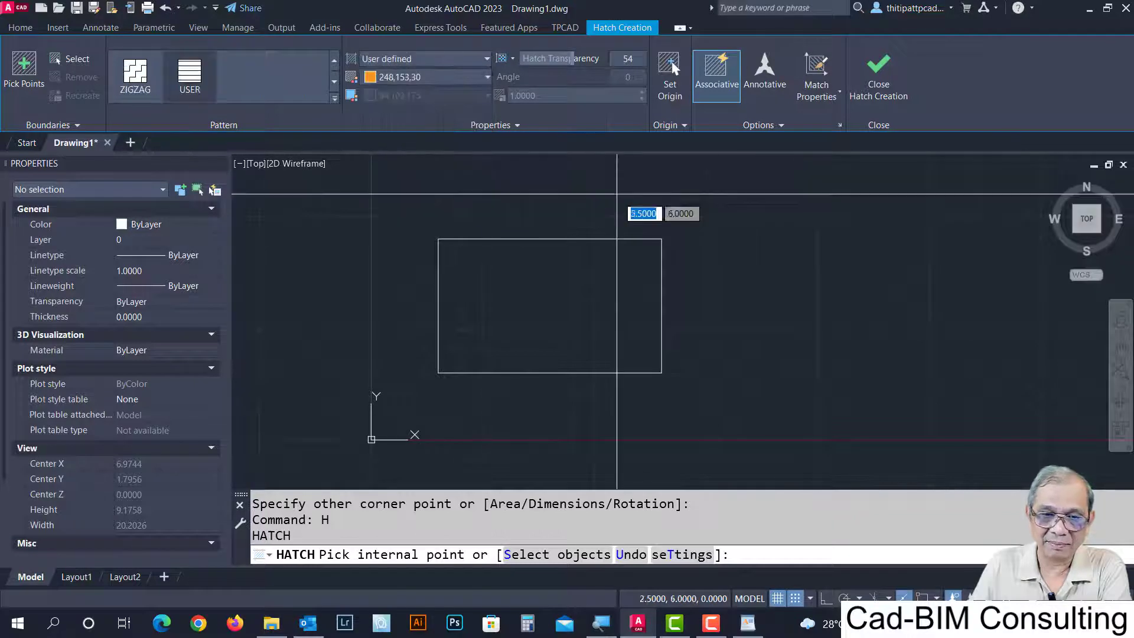
{"action": "left_click", "coordinate": [460, 260]}
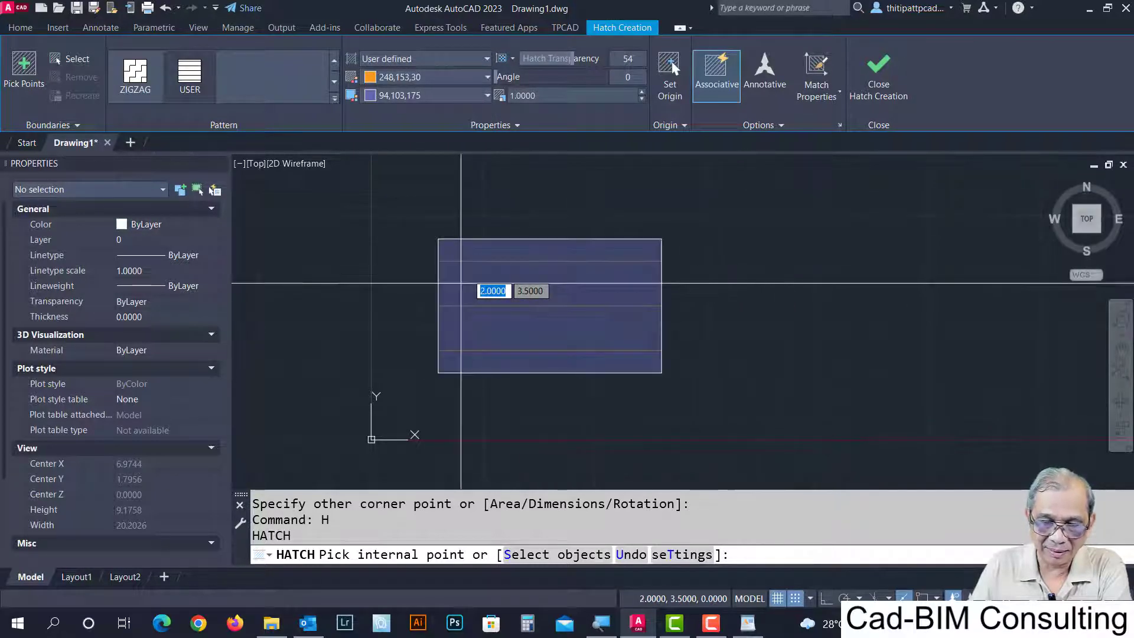
Set the hatch background to None, transparency to 0 and spacing to 0.5.
{"action": "left_click", "coordinate": [467, 95]}
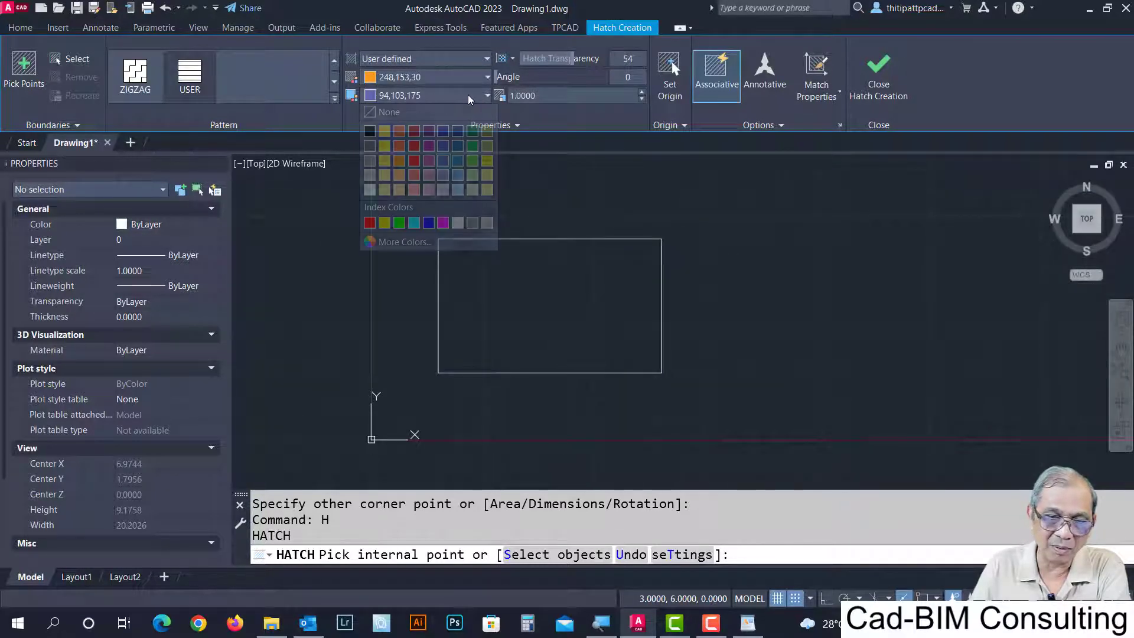
{"action": "left_click", "coordinate": [383, 111]}
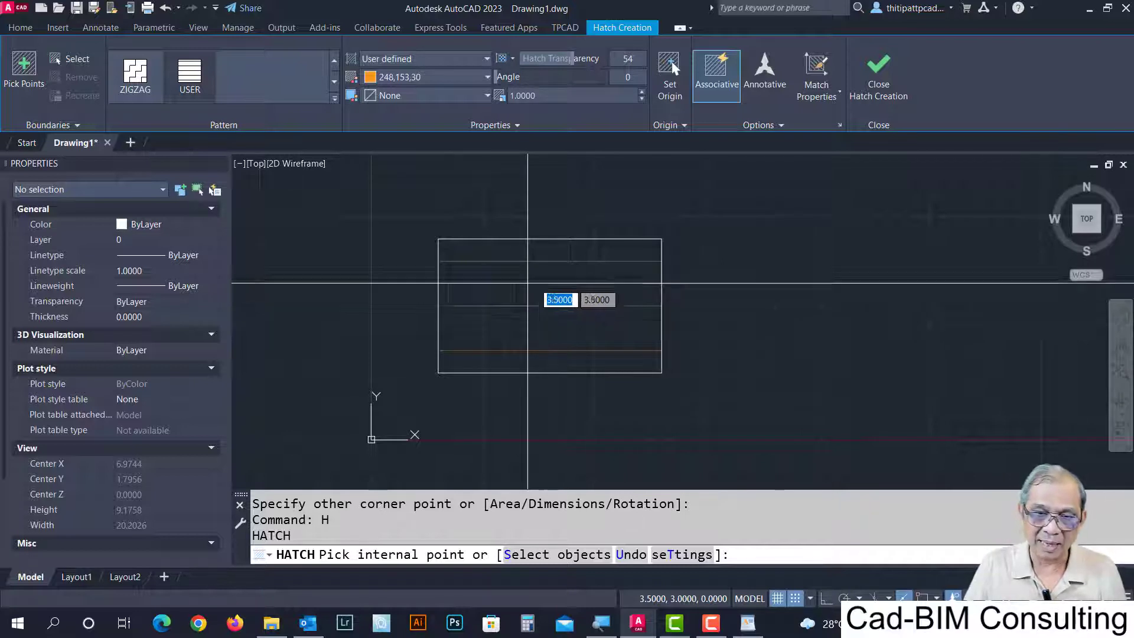
{"action": "left_click_drag", "start_coordinate": [570, 55], "coordinate": [483, 52]}
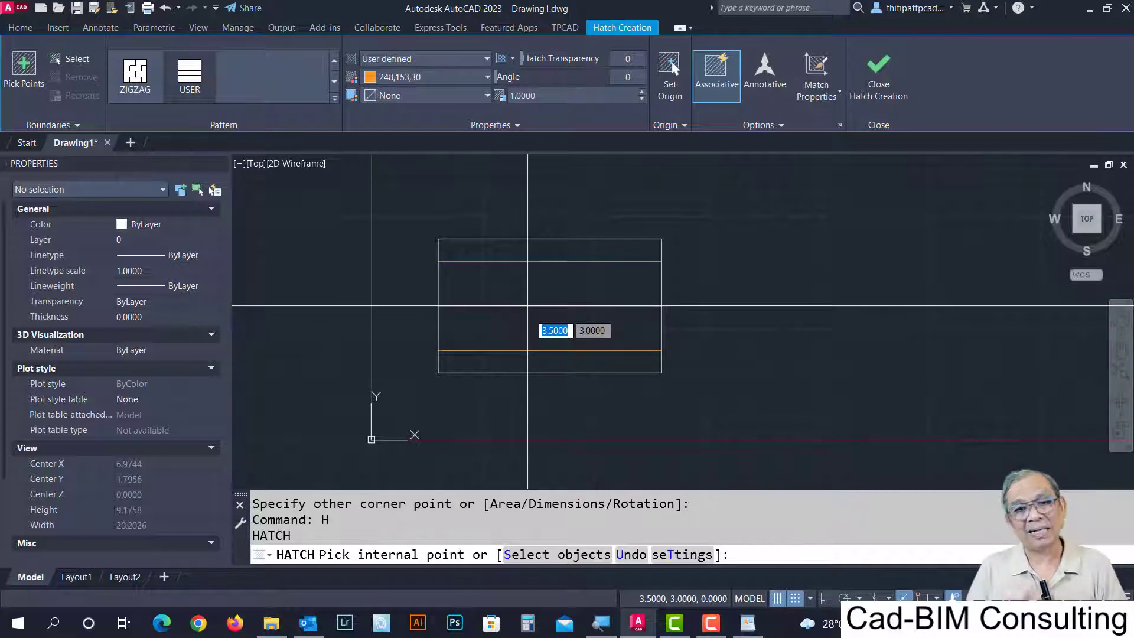
{"action": "left_click", "coordinate": [552, 95]}
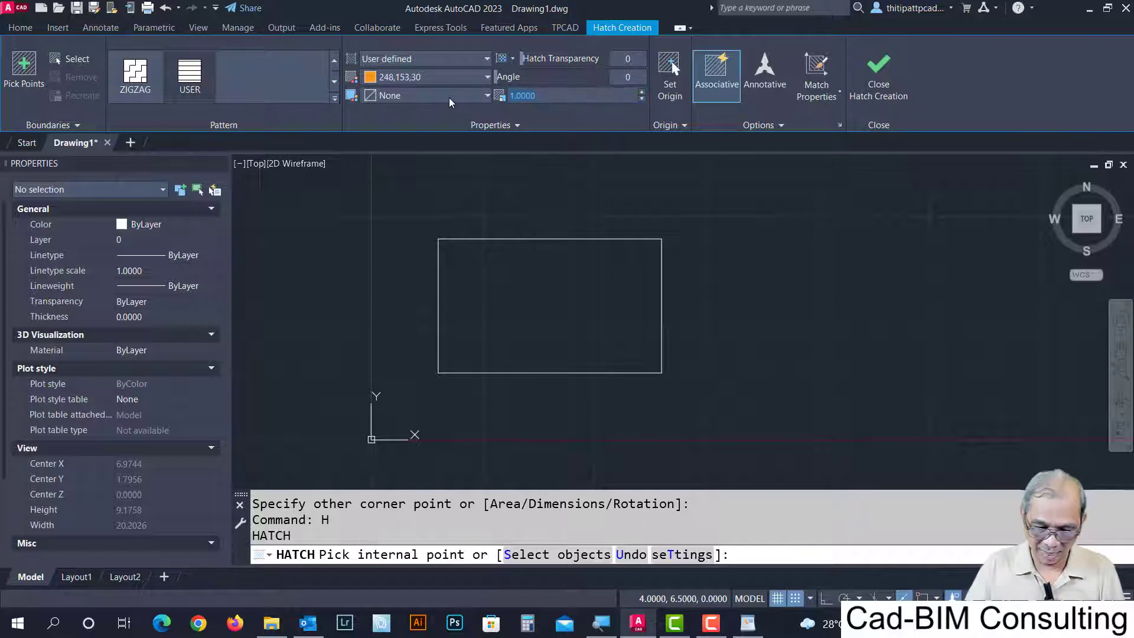
{"action": "type", "text": "0.5"}
{"action": "key", "text": "Return"}
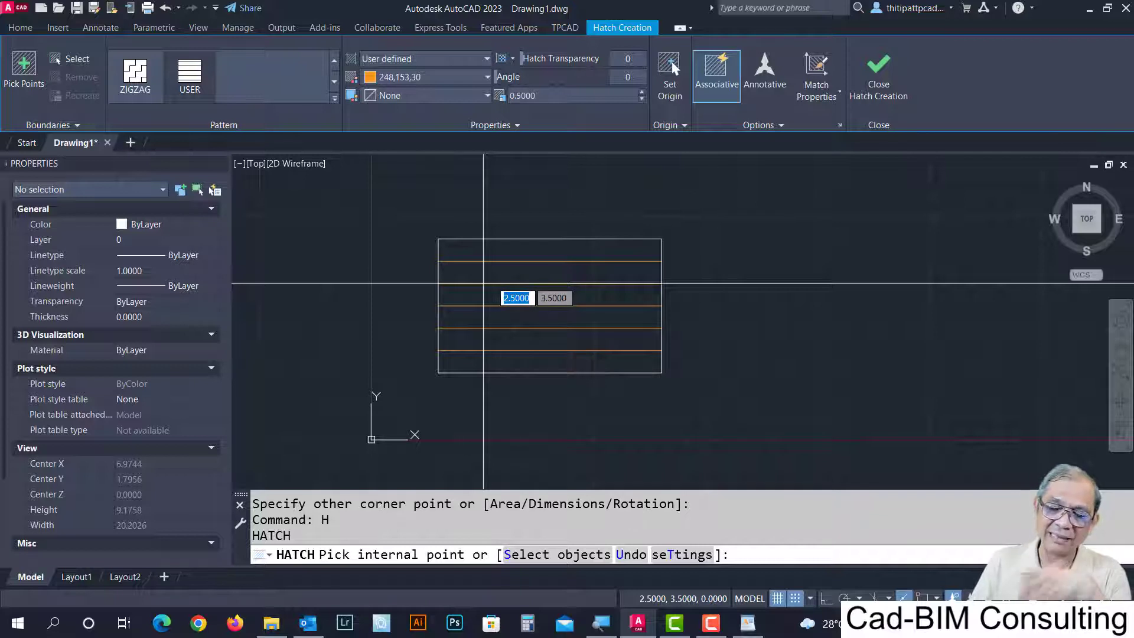
{"action": "left_click", "coordinate": [574, 96]}
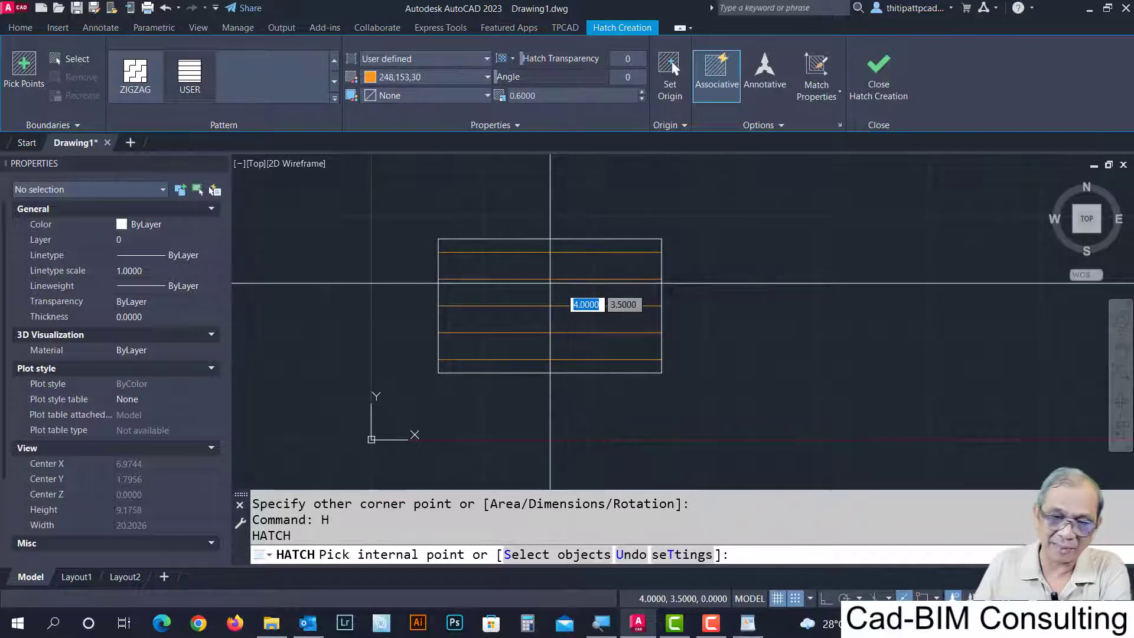
Turn on Double and apply the 0.6-spacing orange crosshatch inside the rectangle.
{"action": "left_click", "coordinate": [521, 125]}
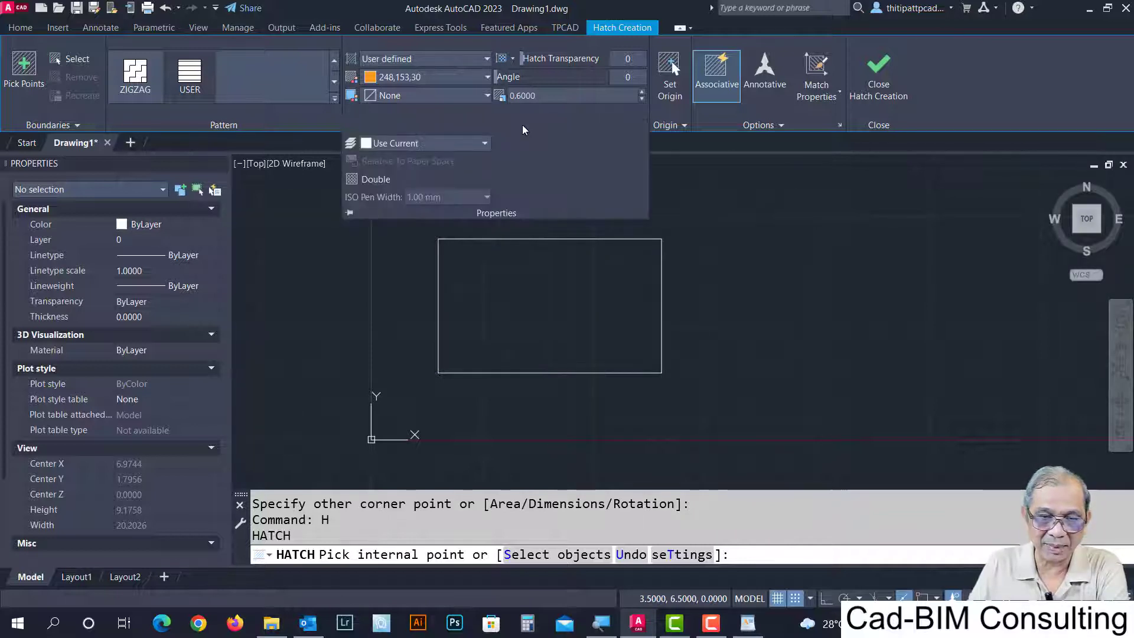
{"action": "left_click", "coordinate": [368, 179]}
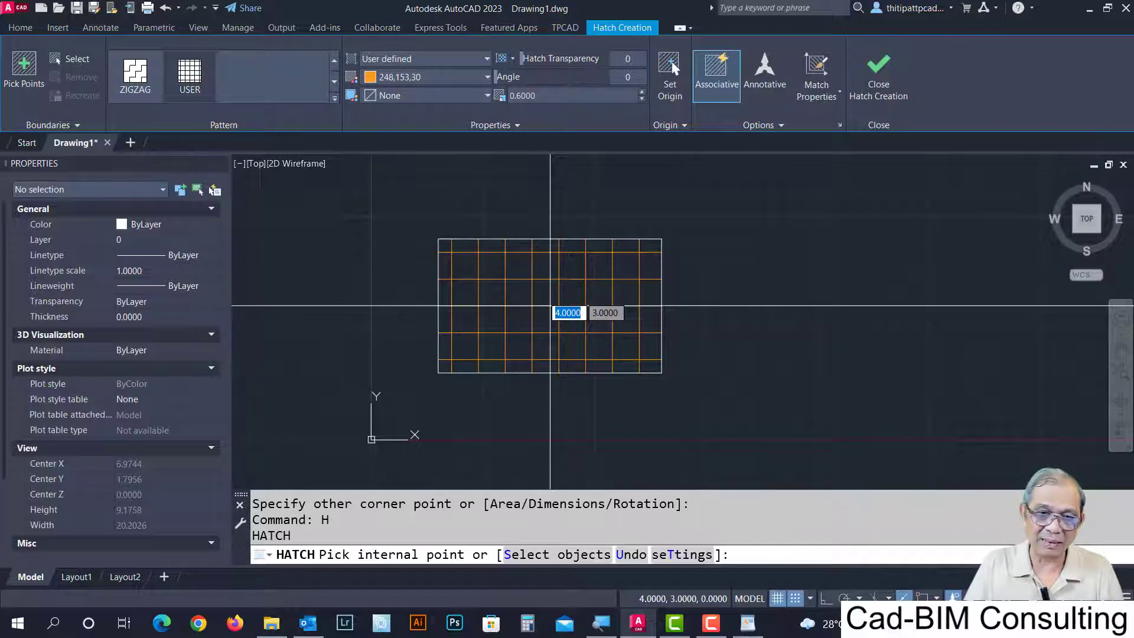
{"action": "left_click", "coordinate": [550, 306]}
{"action": "middle_click_drag", "start_coordinate": [662, 415], "coordinate": [611, 376]}
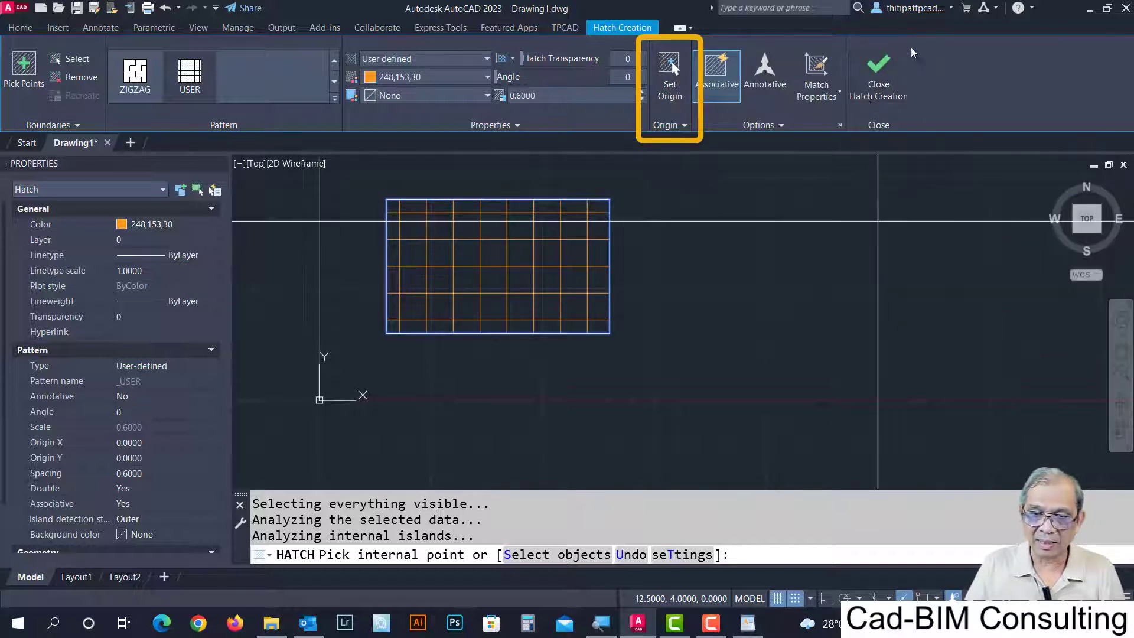
{"action": "left_click", "coordinate": [881, 75]}
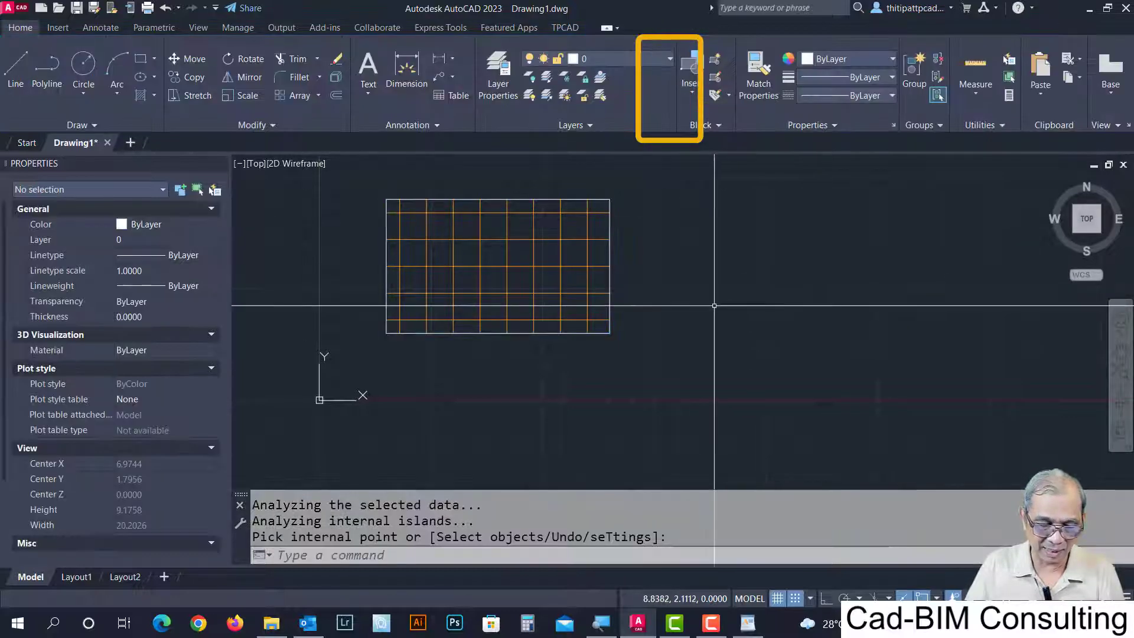
Erase the orange crosshatch from the rectangle.
{"action": "type", "text": "e"}
{"action": "key", "text": "Return"}
{"action": "left_click", "coordinate": [517, 269]}
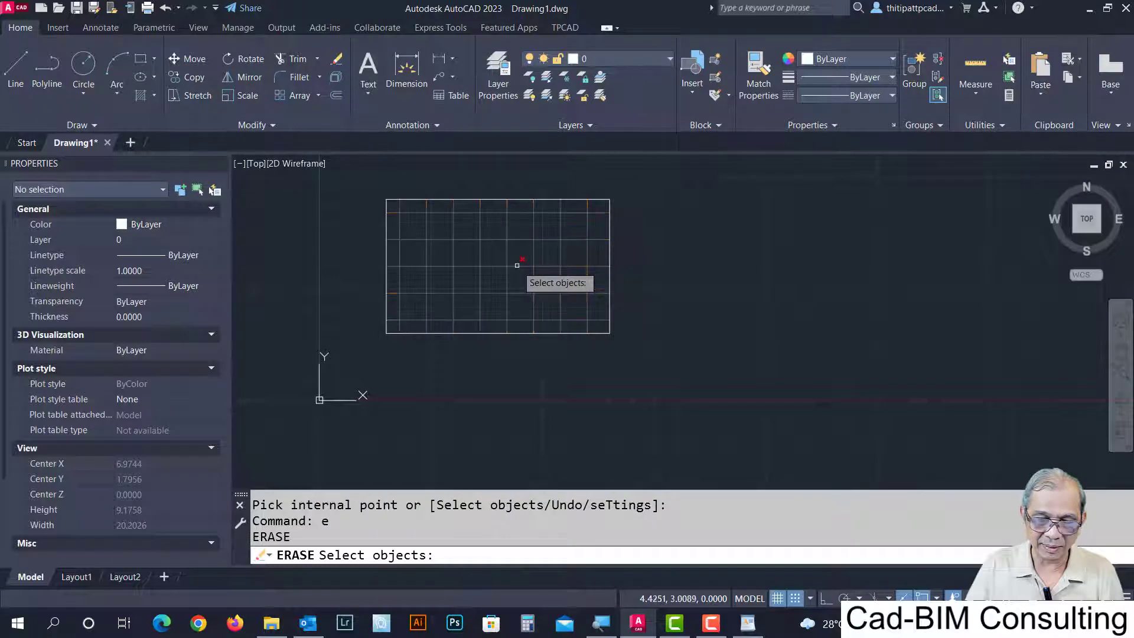
{"action": "key", "text": "Return"}
Re-hatch the rectangle with Double off and the hatch origin at 1.5, 1.5.
{"action": "type", "text": "h"}
{"action": "key", "text": "Return"}
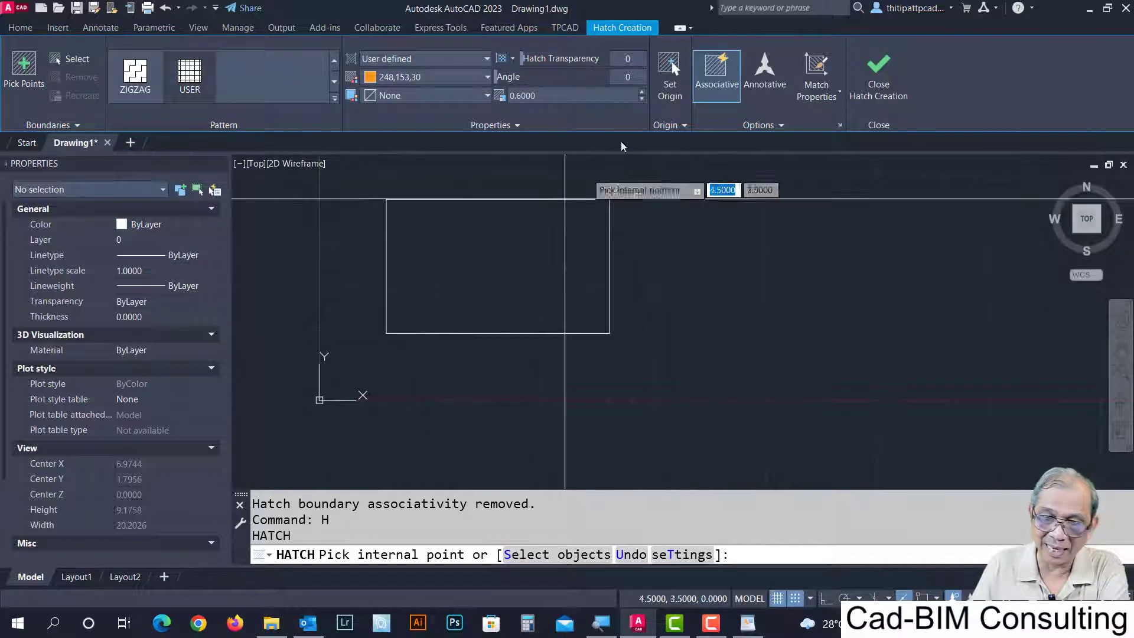
{"action": "left_click", "coordinate": [672, 66]}
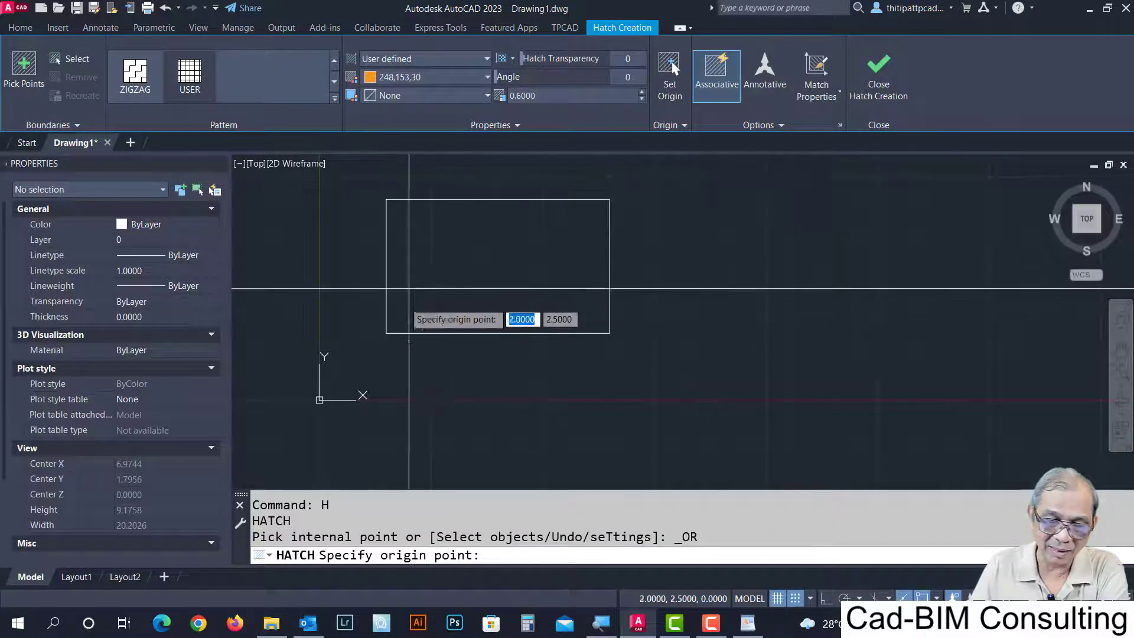
{"action": "left_click", "coordinate": [386, 333]}
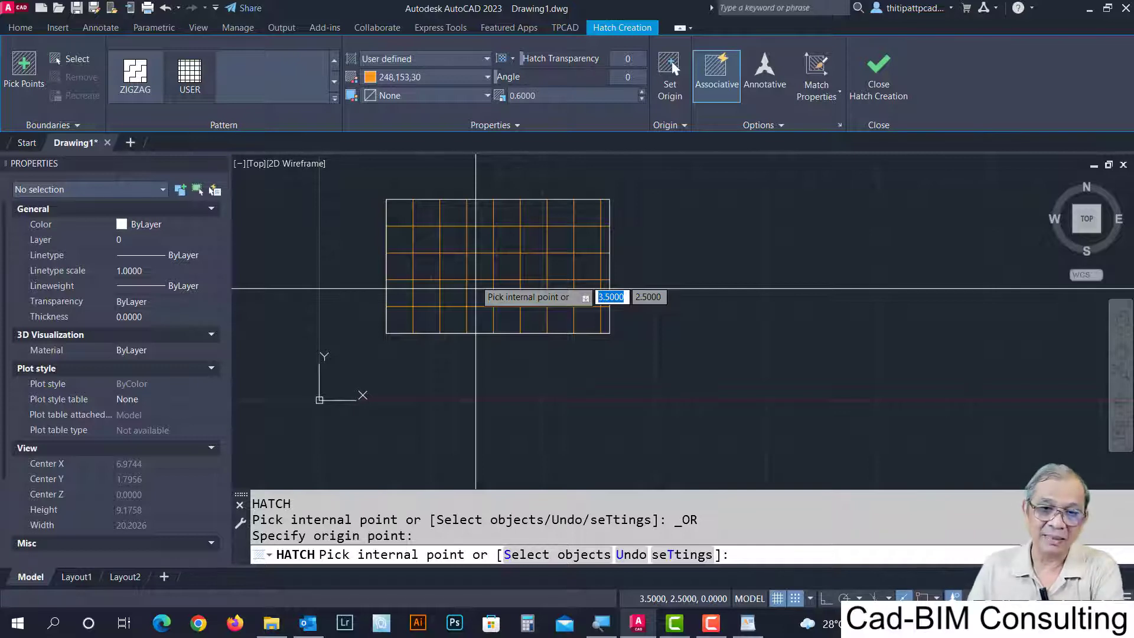
{"action": "left_click", "coordinate": [512, 125]}
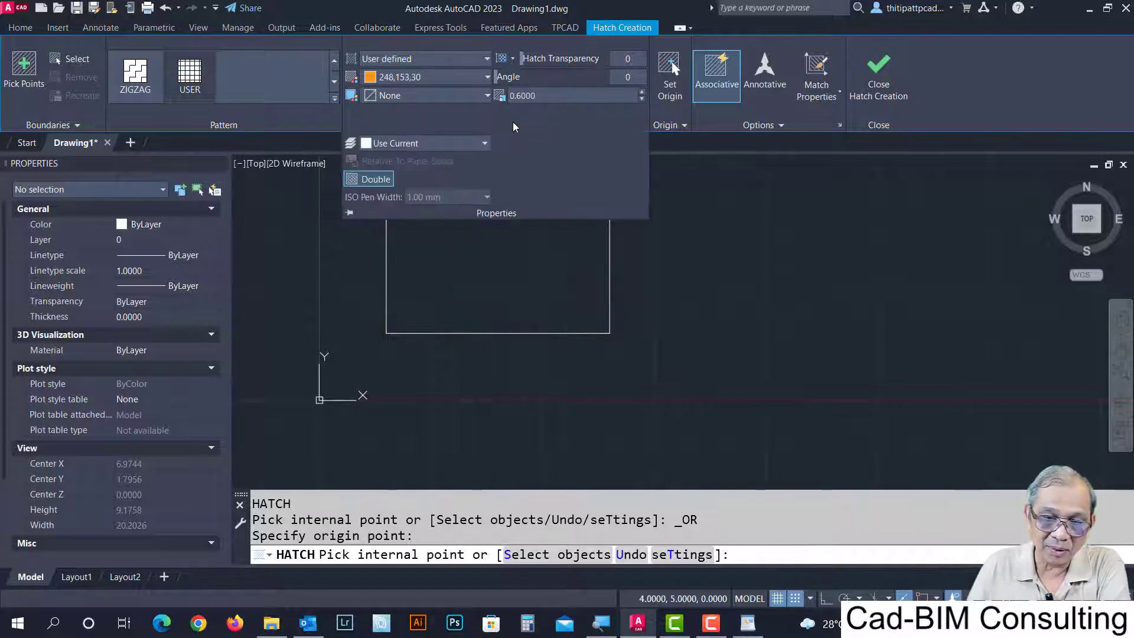
{"action": "left_click", "coordinate": [372, 177]}
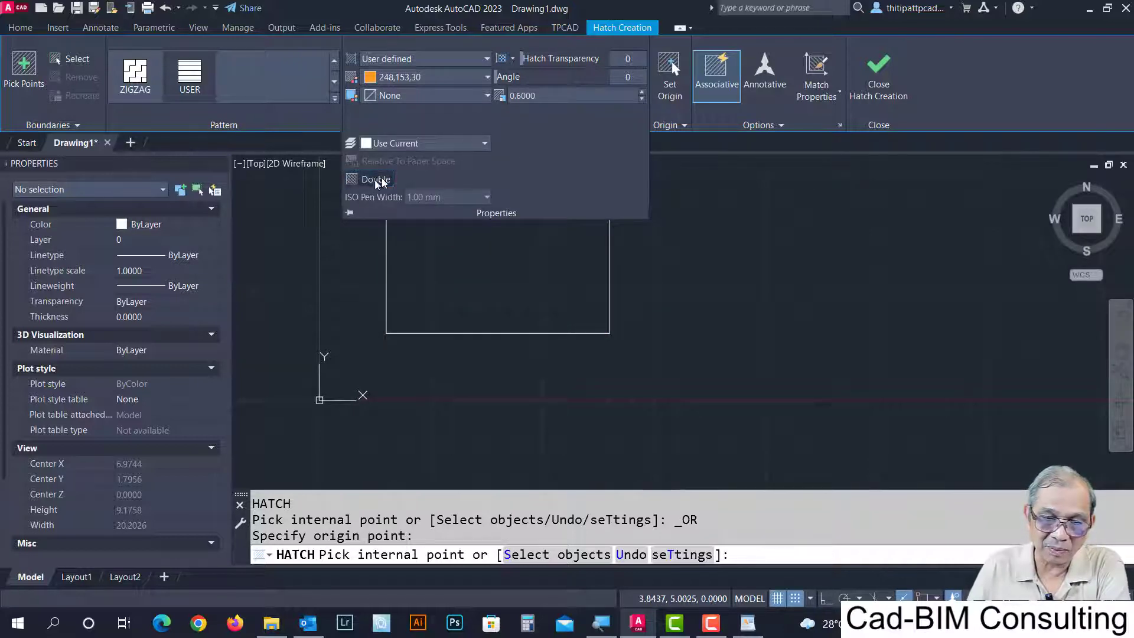
{"action": "left_click", "coordinate": [453, 266]}
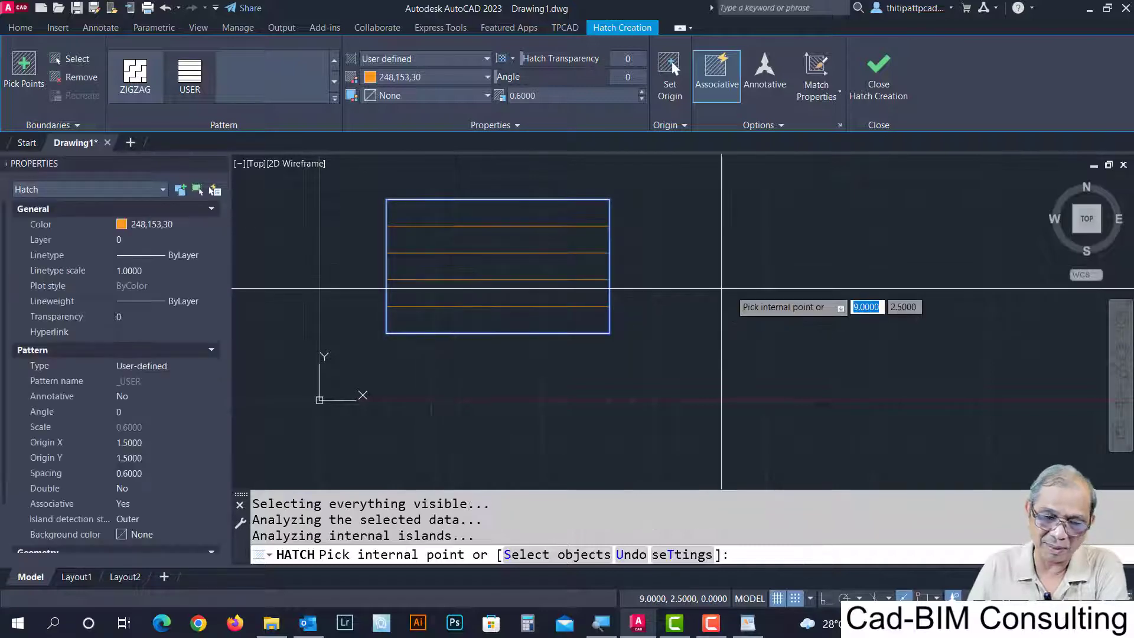
{"action": "left_click", "coordinate": [875, 86]}
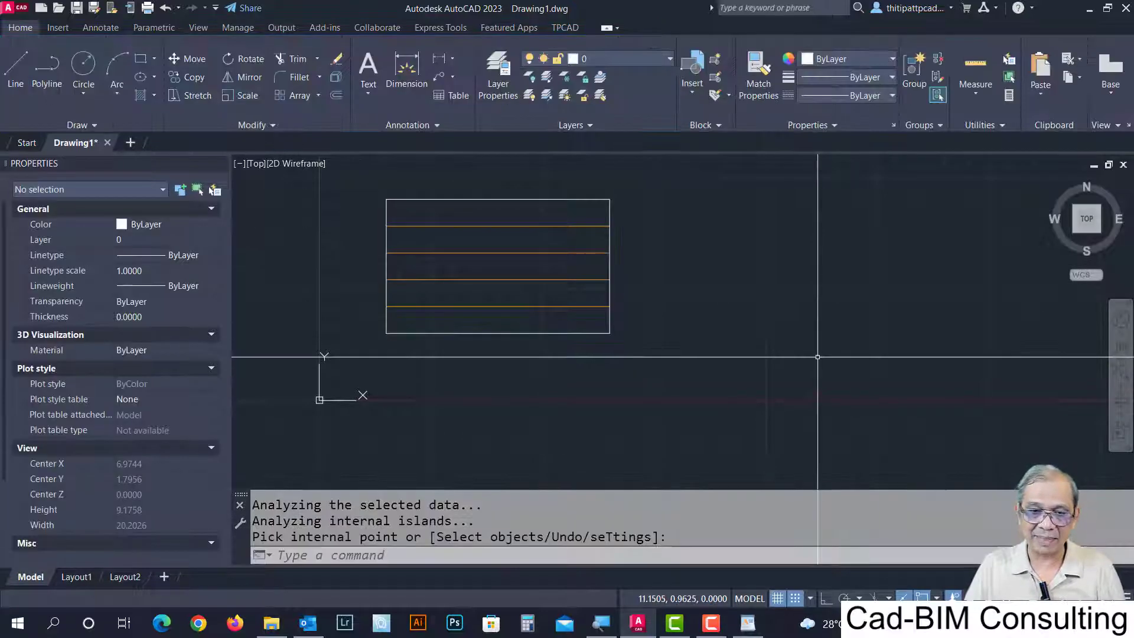
Add a second orange hatch of vertical lines at 90° and 1.2 spacing inside the rectangle.
{"action": "type", "text": "H"}
{"action": "key", "text": "Return"}
{"action": "type", "text": "1"}
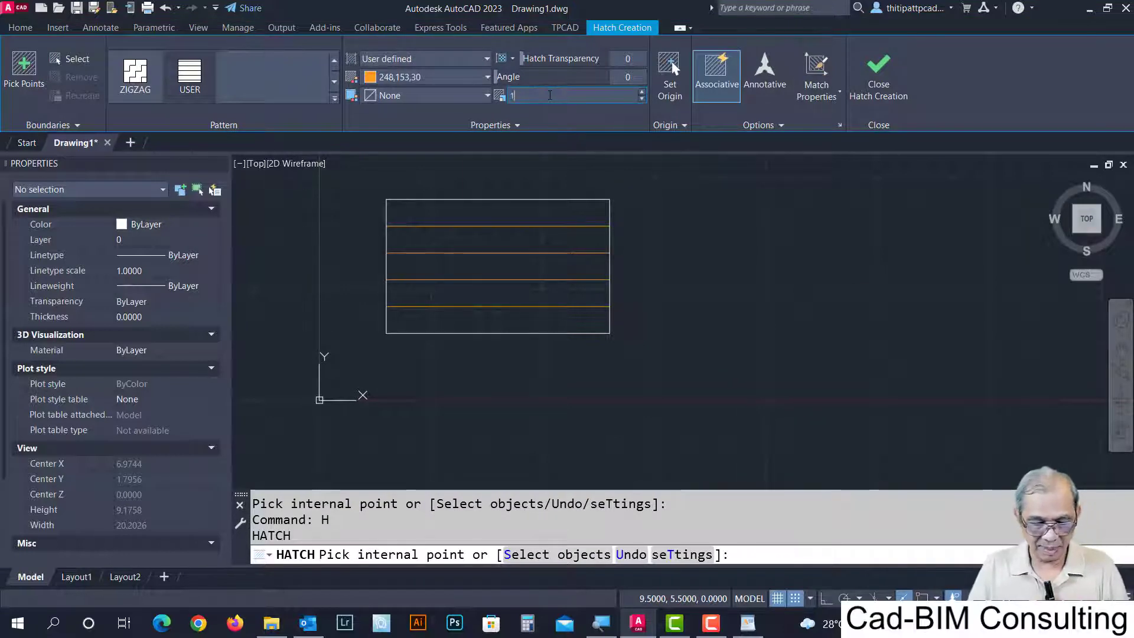
{"action": "type", "text": ".2"}
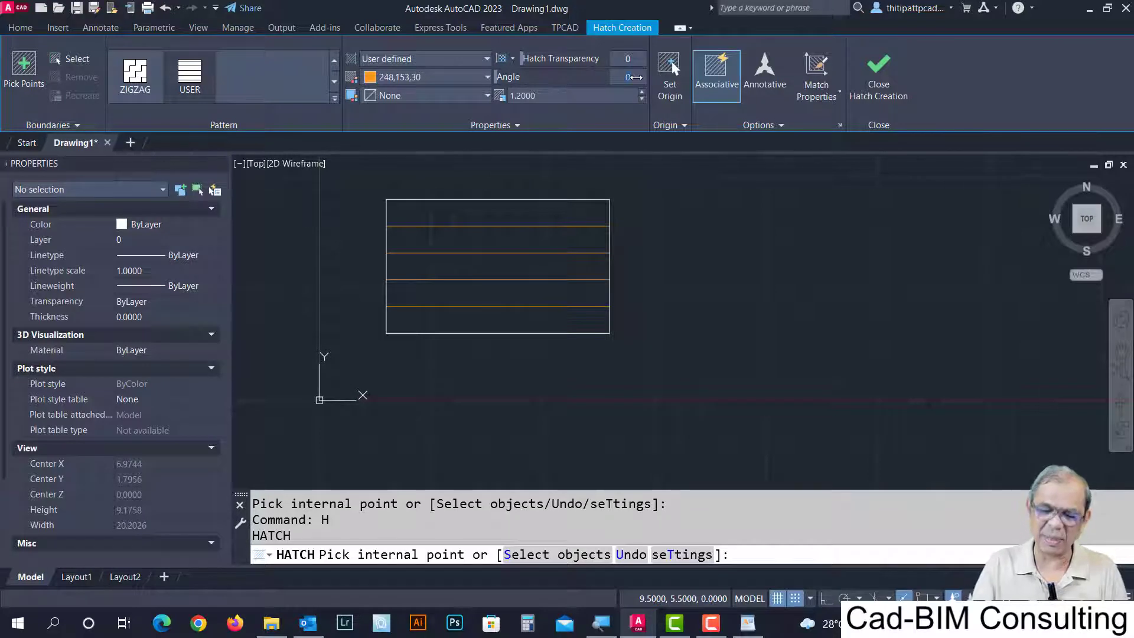
{"action": "type", "text": "90"}
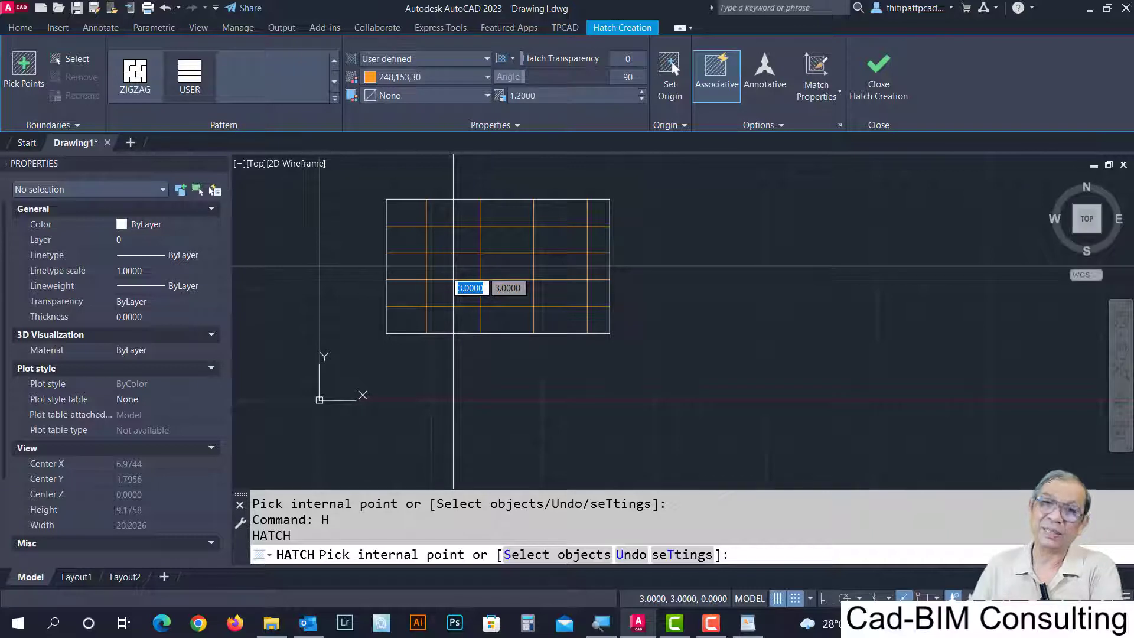
{"action": "left_click", "coordinate": [453, 266]}
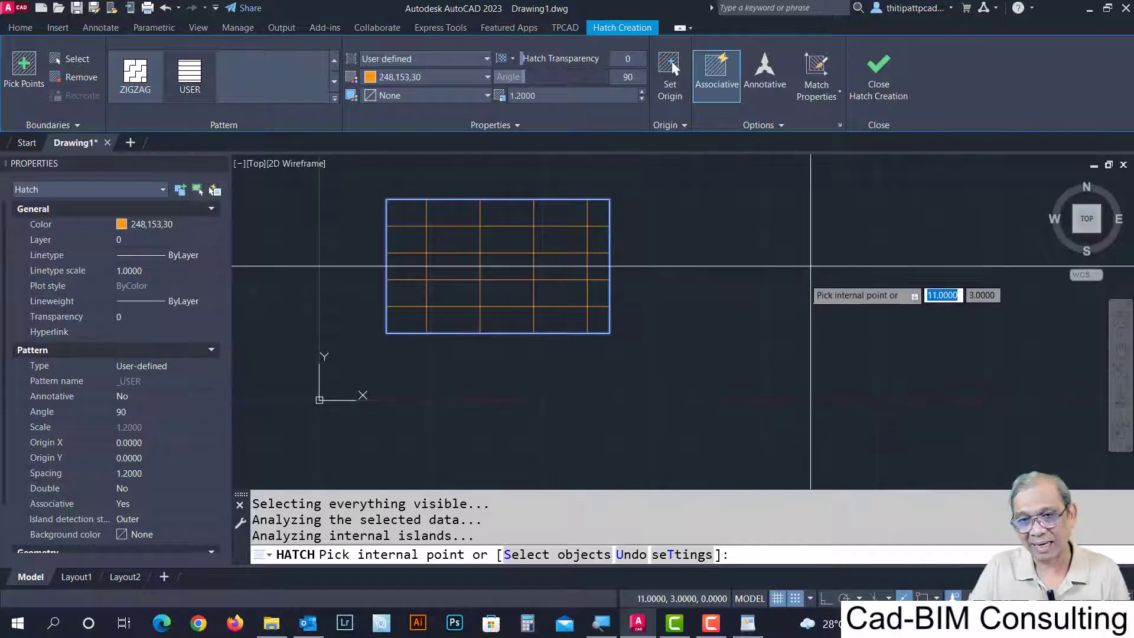
{"action": "key", "text": "Return"}
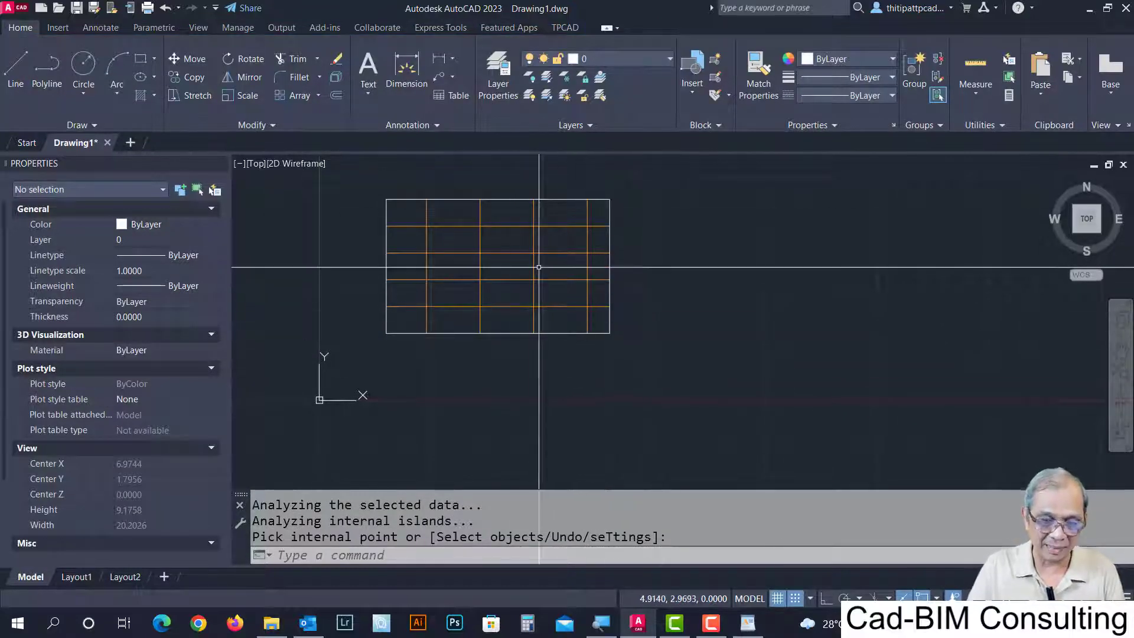
{"action": "type", "text": "e"}
{"action": "key", "text": "Return"}
Erase the grid of hatch lines with a selection window.
{"action": "left_click", "coordinate": [558, 227]}
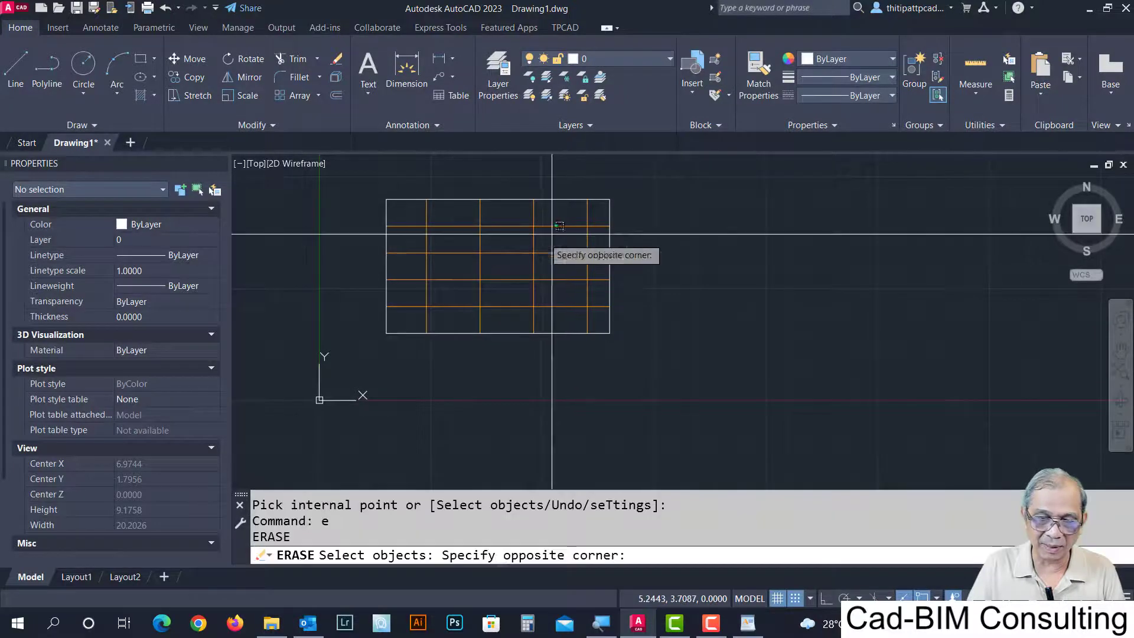
{"action": "left_click", "coordinate": [445, 295]}
{"action": "key", "text": "Return"}
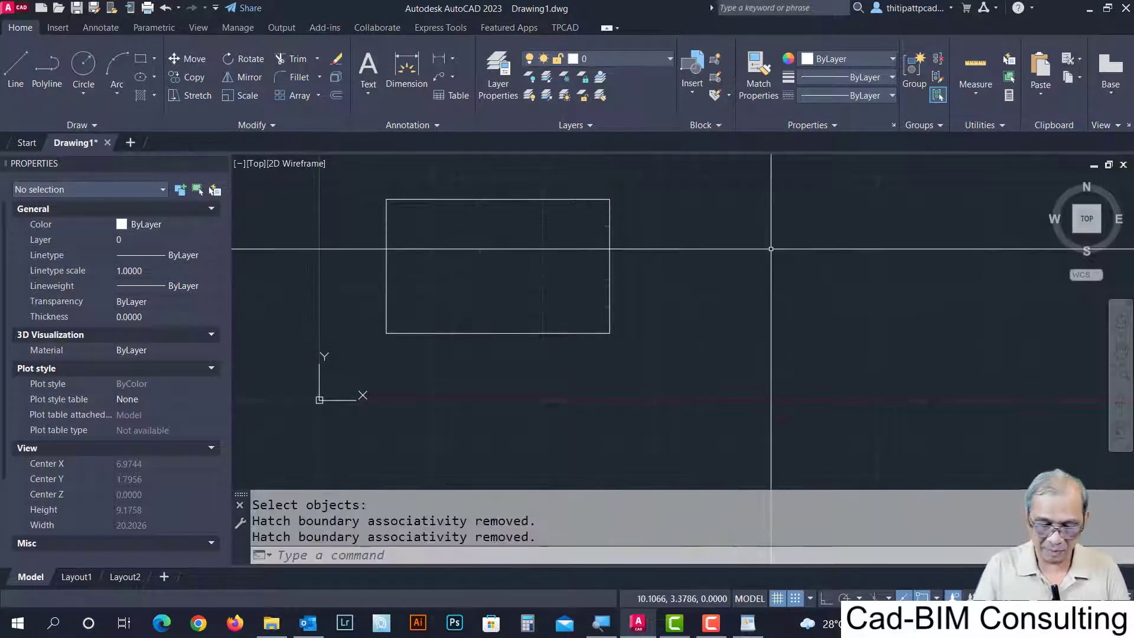
Fill the rectangle with an orange predefined ANSI31 pattern hatch.
{"action": "type", "text": "h"}
{"action": "key", "text": "Return"}
{"action": "left_click", "coordinate": [410, 58]}
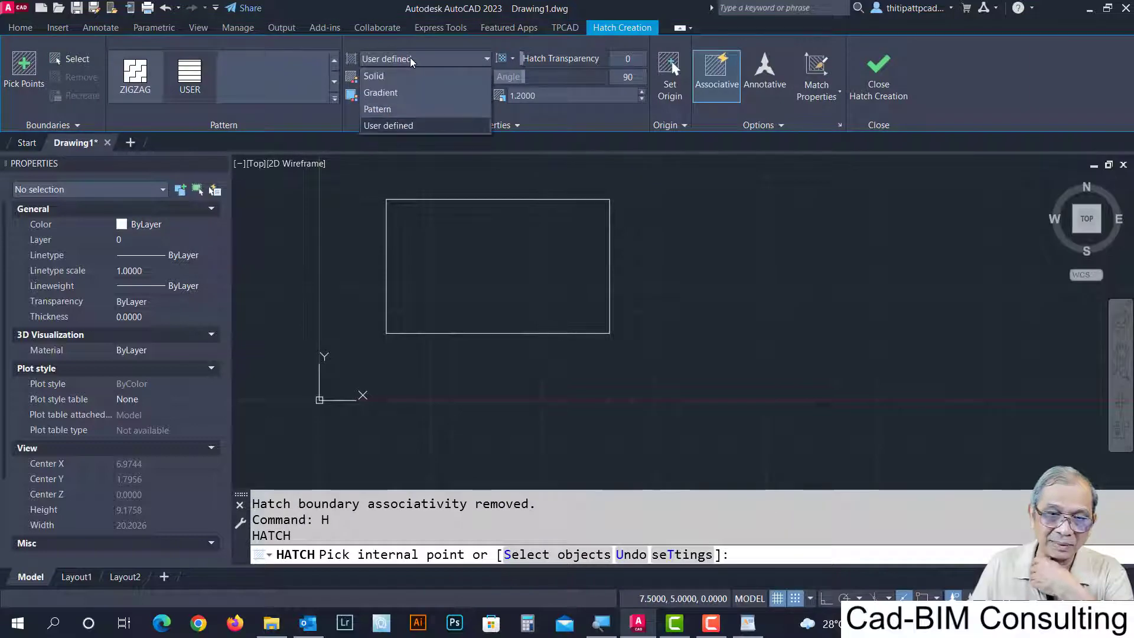
{"action": "left_click", "coordinate": [391, 110]}
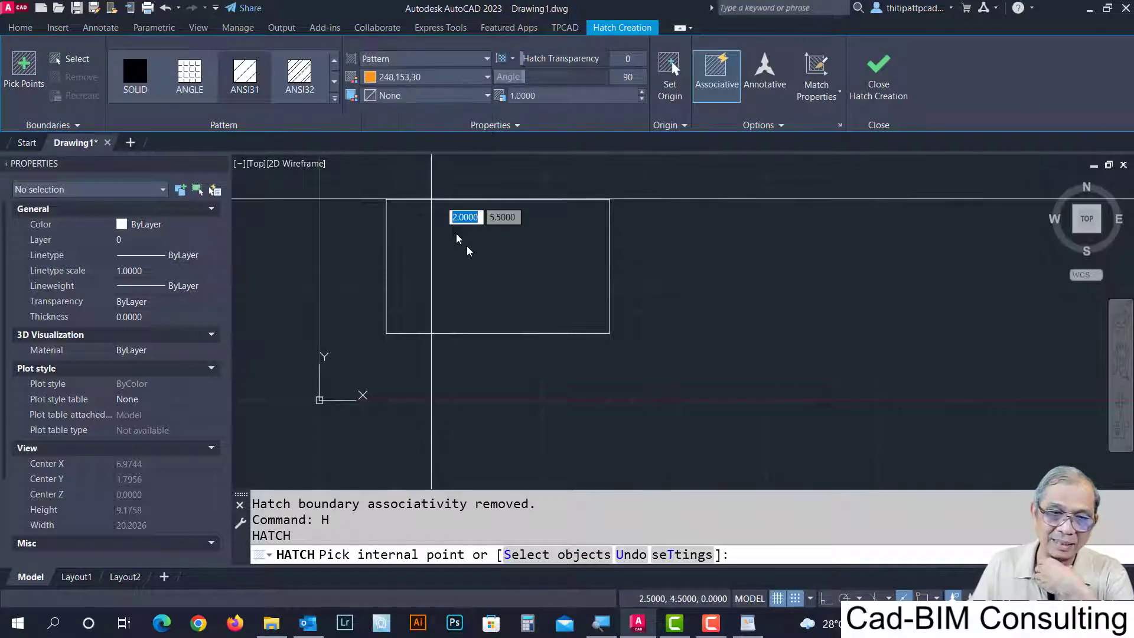
{"action": "left_click", "coordinate": [462, 253]}
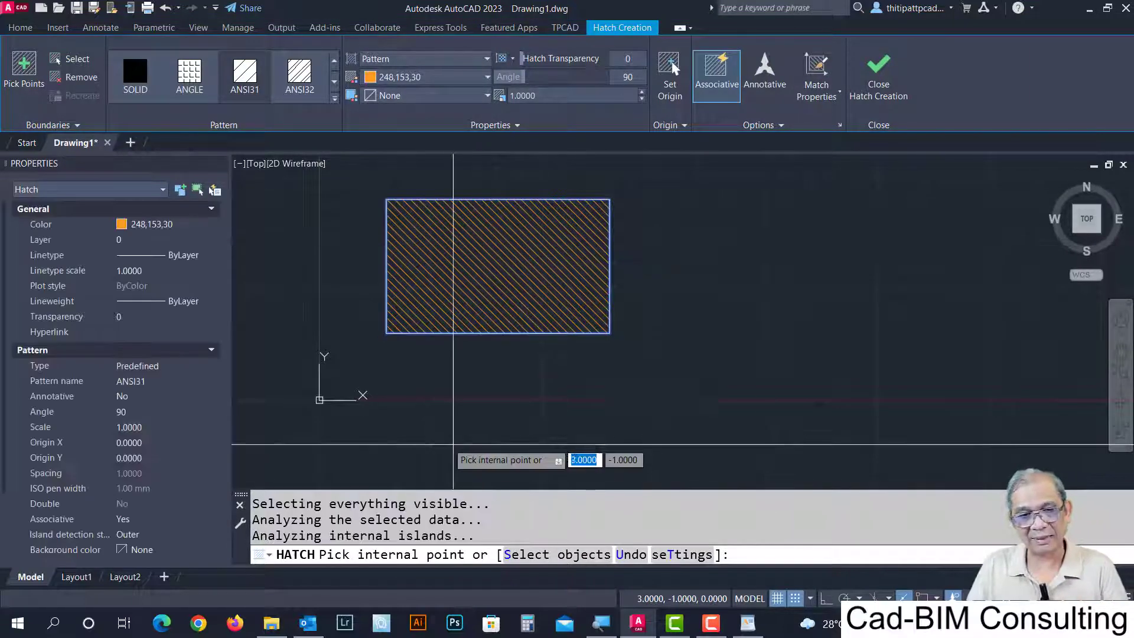
{"action": "middle_click_drag", "start_coordinate": [453, 444], "coordinate": [568, 452]}
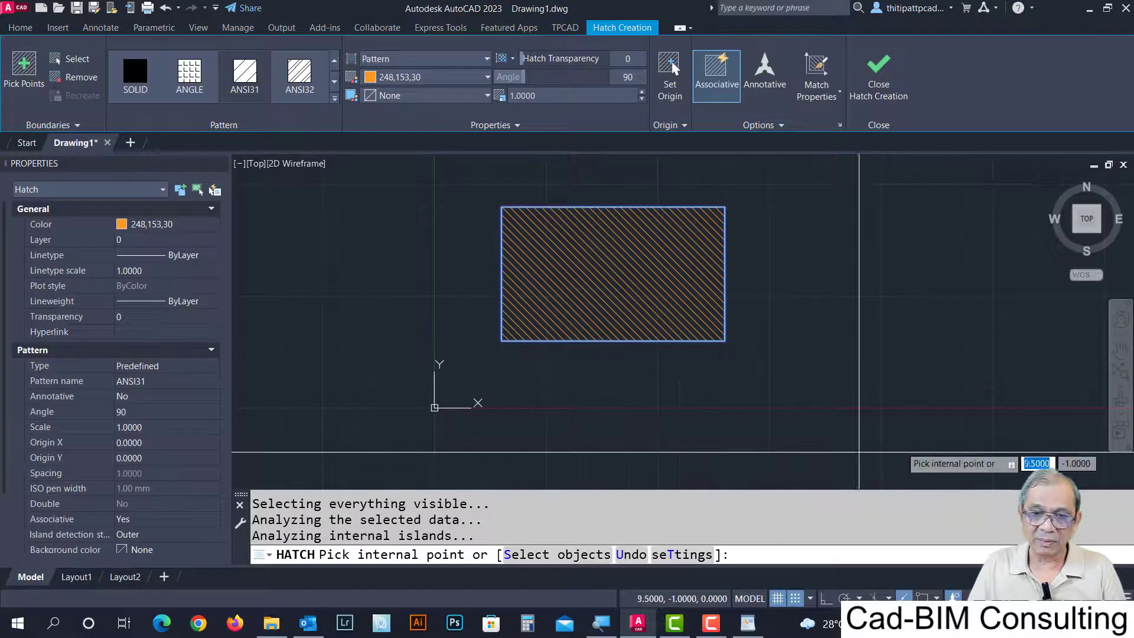
{"action": "left_click", "coordinate": [876, 100]}
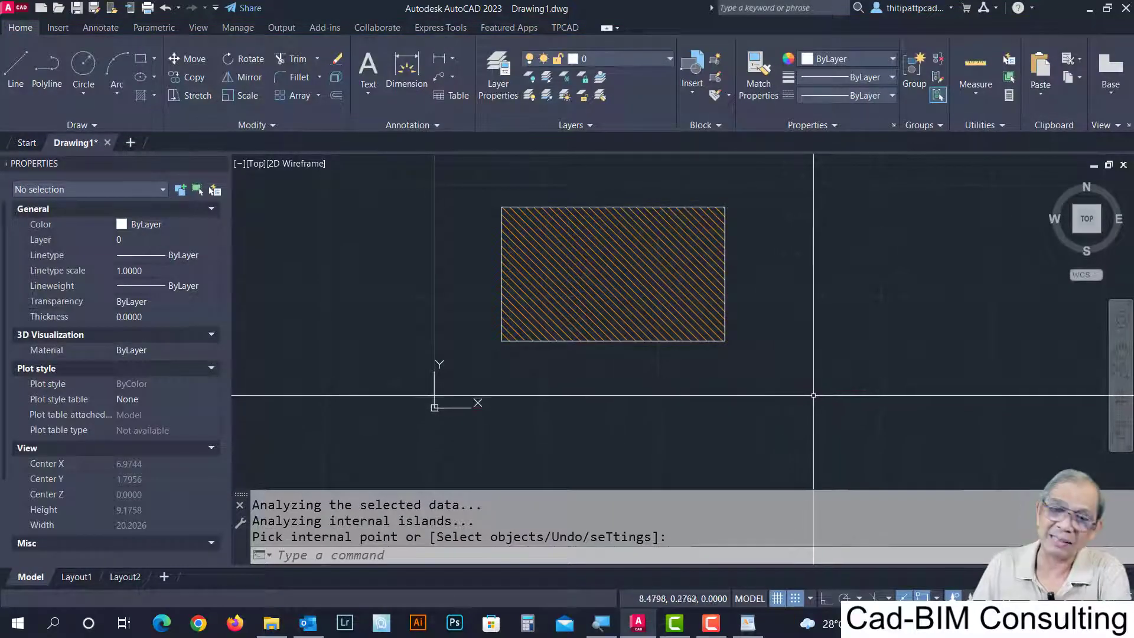
{"action": "middle_click_drag", "start_coordinate": [813, 395], "coordinate": [735, 380]}
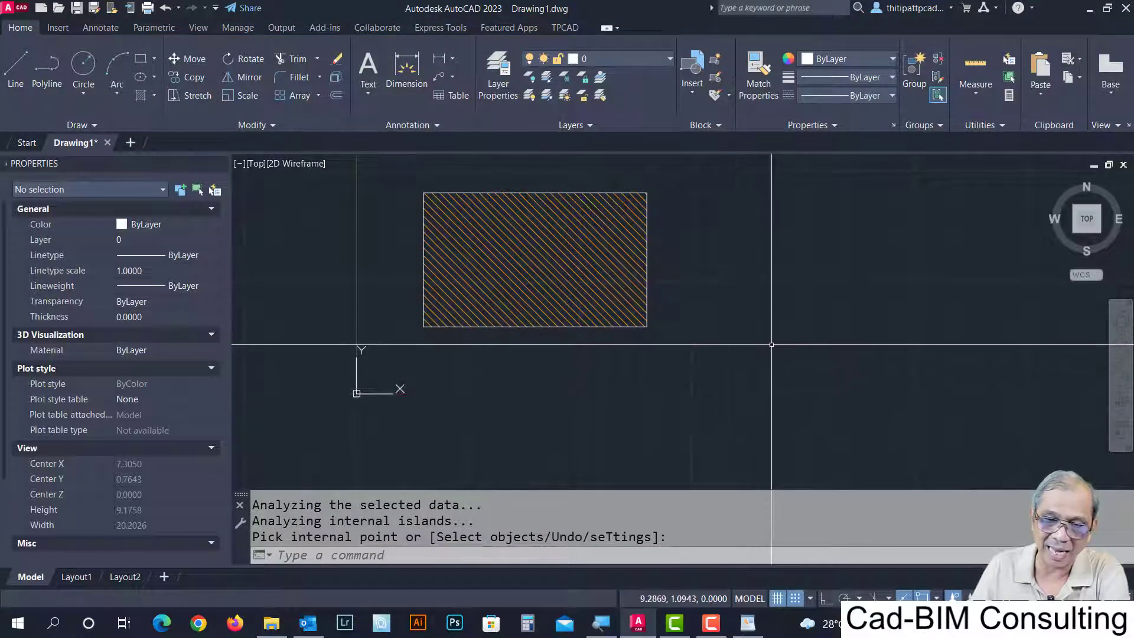
Change the rectangle's hatch to the ANGLE pattern and colour it red.
{"action": "left_click", "coordinate": [536, 261]}
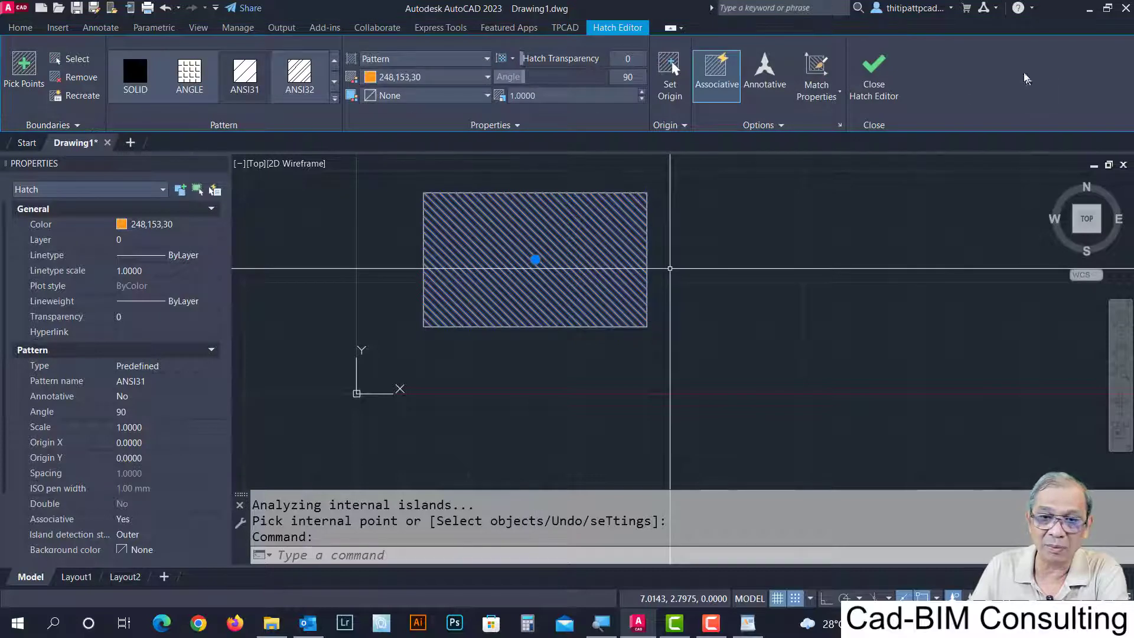
{"action": "left_click", "coordinate": [190, 74]}
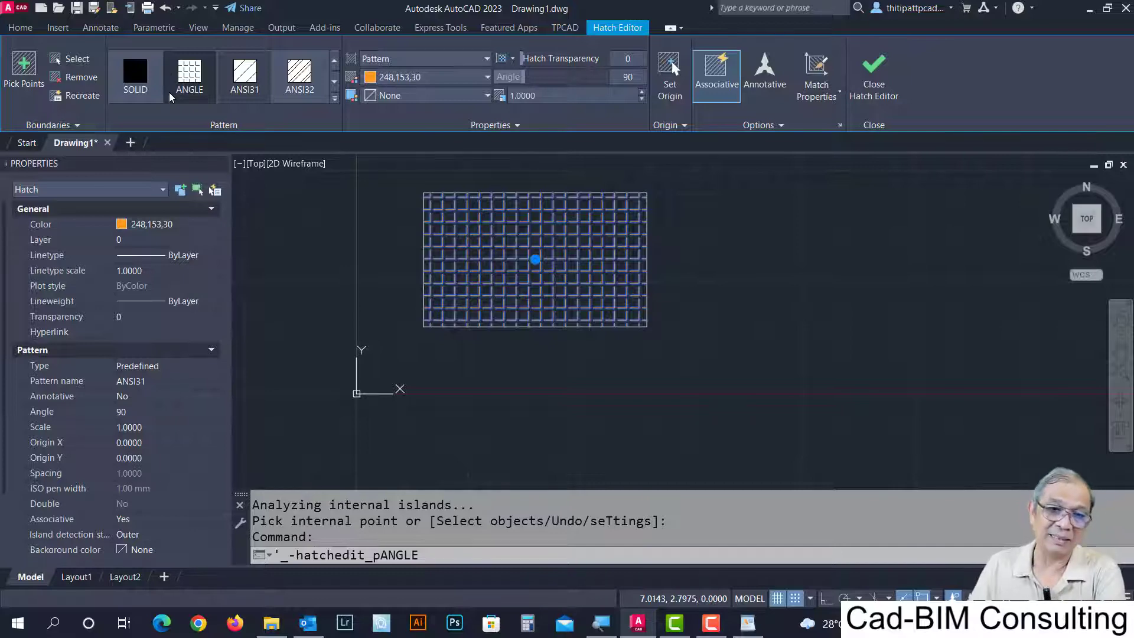
{"action": "left_click", "coordinate": [184, 73]}
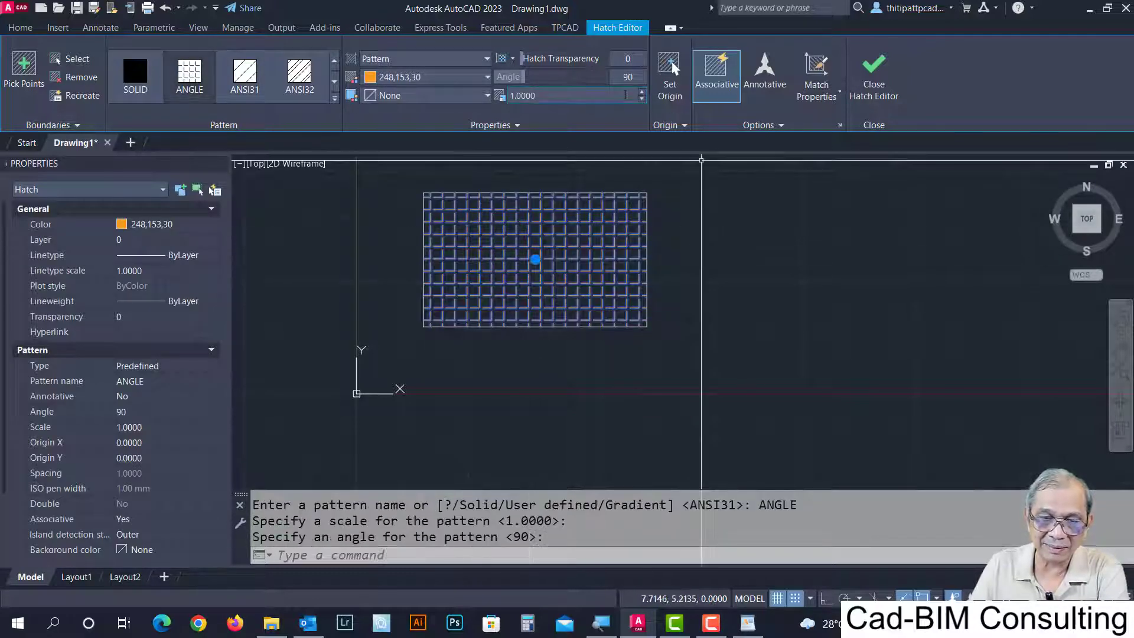
{"action": "left_click", "coordinate": [550, 95]}
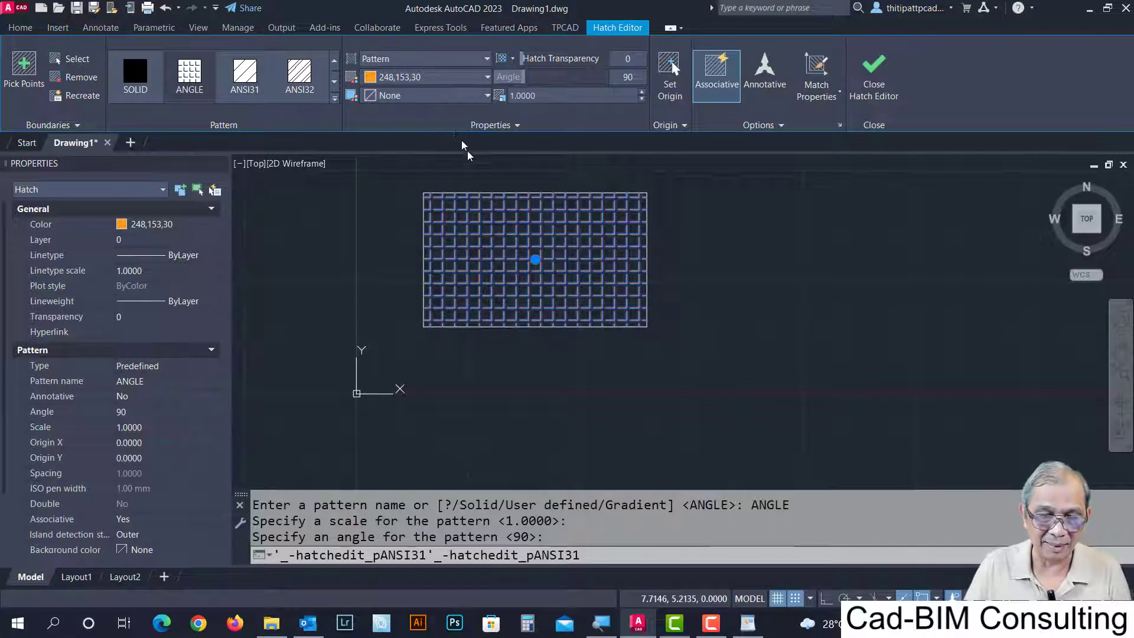
{"action": "left_click", "coordinate": [429, 79]}
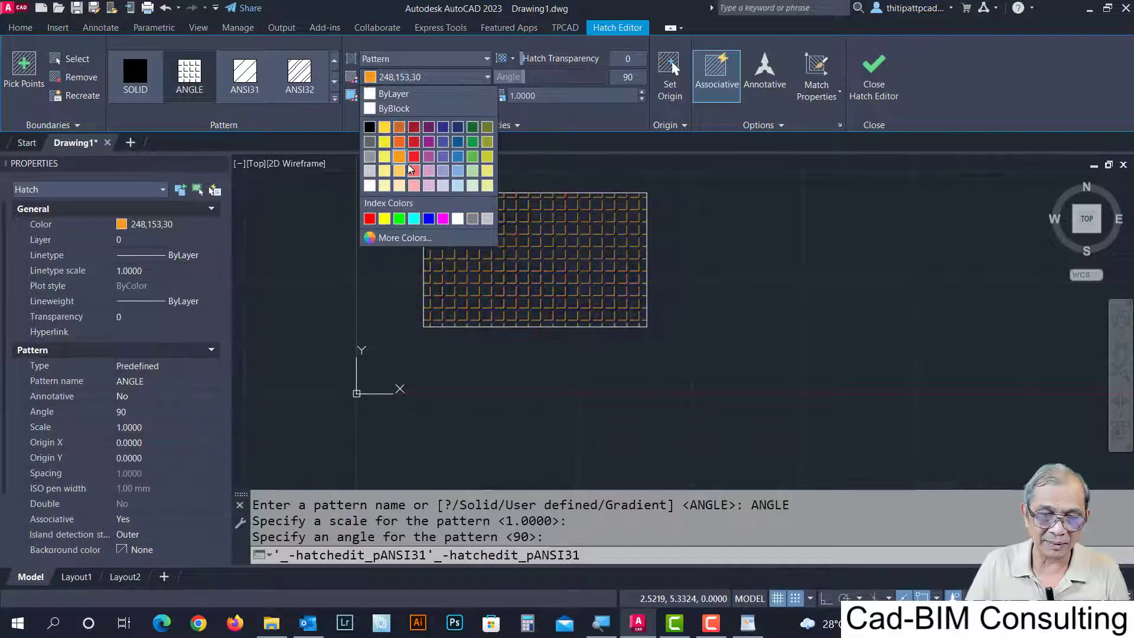
{"action": "left_click", "coordinate": [370, 218]}
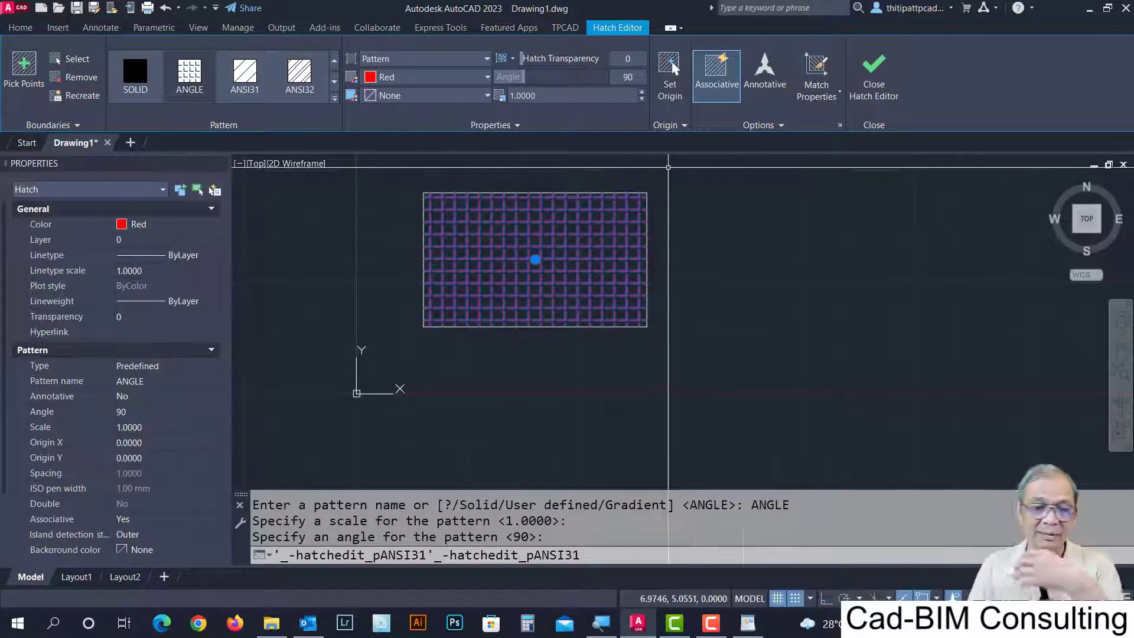
Set the hatch scale to 1.5 and its origin at the rectangle's top-left corner.
{"action": "left_click", "coordinate": [642, 93]}
{"action": "left_click", "coordinate": [642, 92]}
{"action": "left_click", "coordinate": [642, 93]}
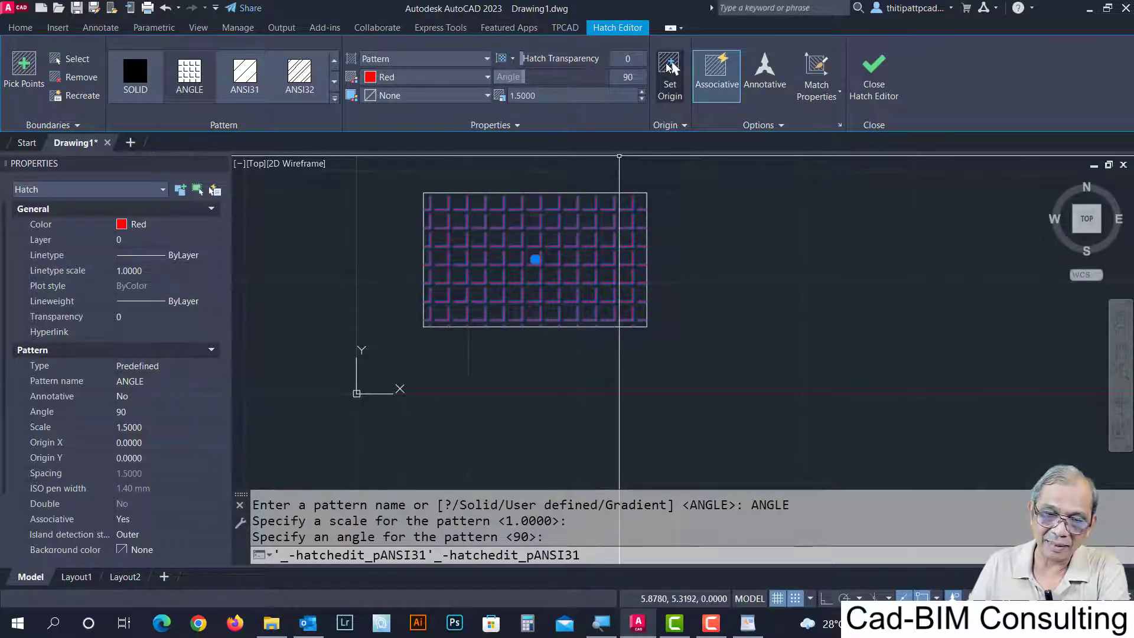
{"action": "left_click", "coordinate": [670, 67]}
{"action": "left_click", "coordinate": [423, 193]}
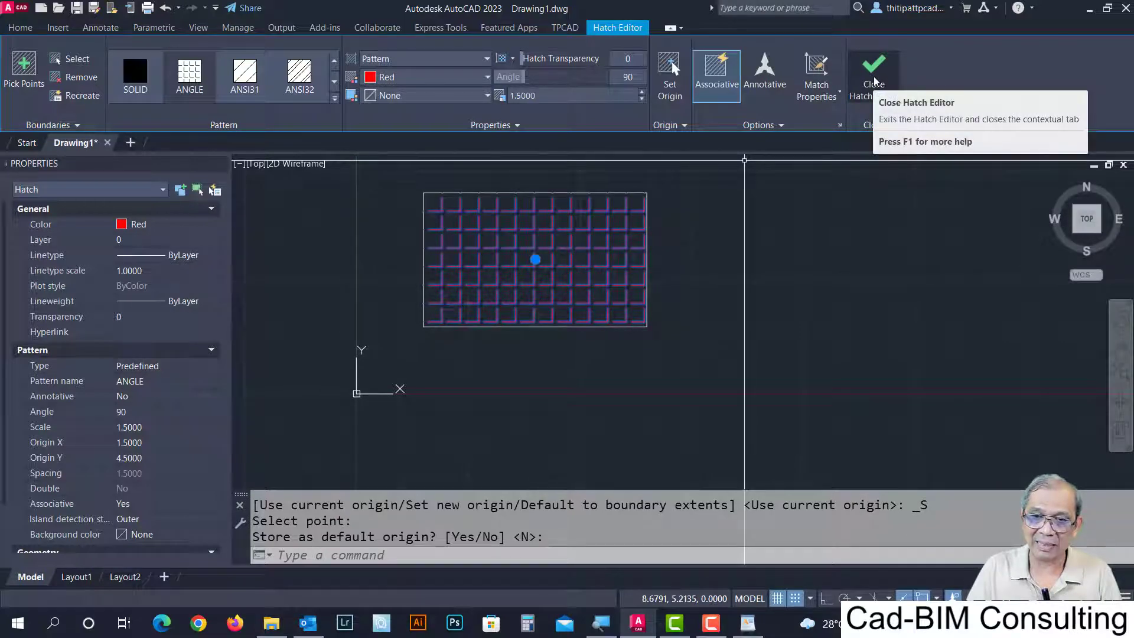
{"action": "left_click", "coordinate": [873, 81]}
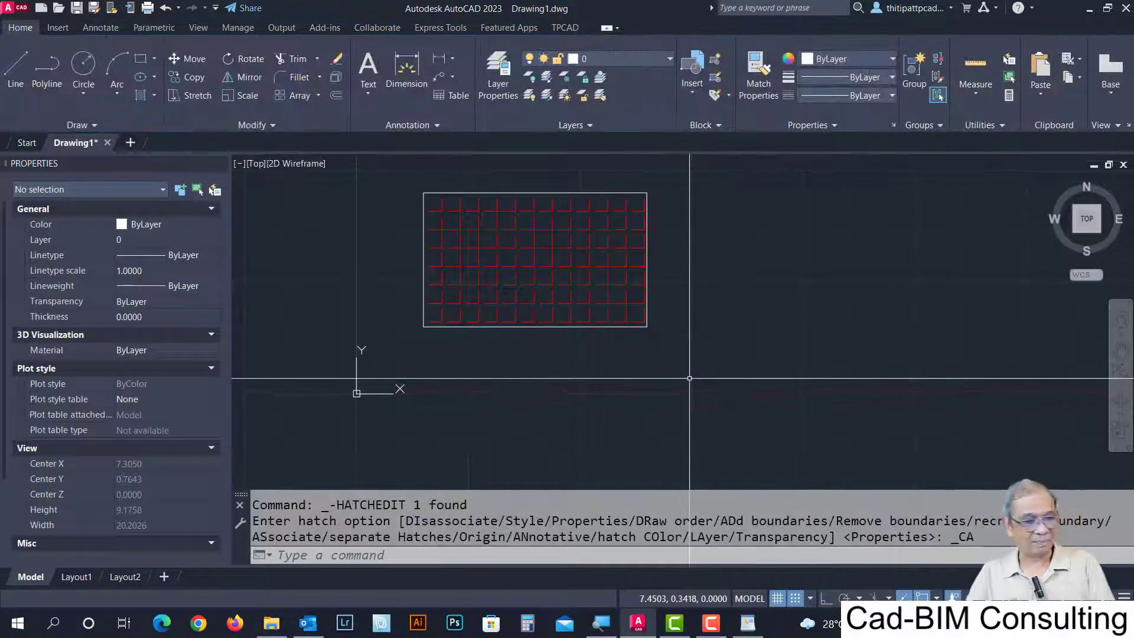